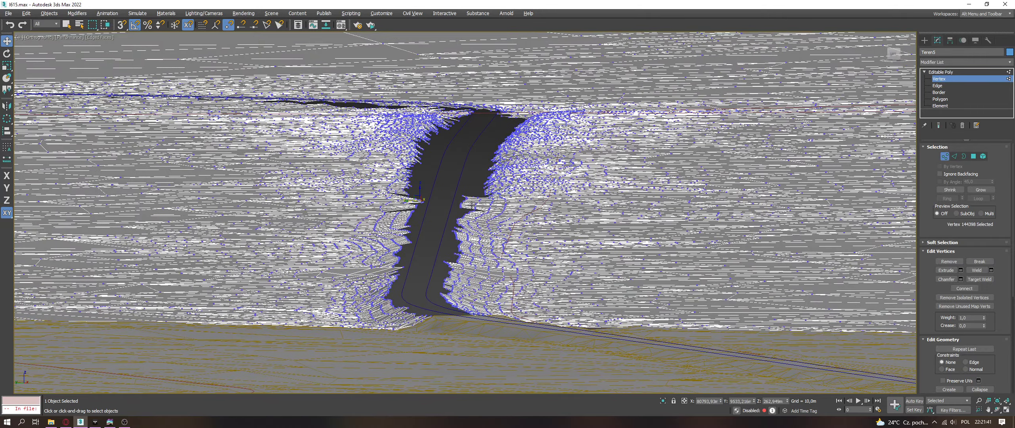
# Step: Select the adjoining terrain's open border edge between the track lines, where the gap in the neighbouring terrain begins
pyautogui.keyDown('alt'); pyautogui.moveTo(472, 205); pyautogui.dragTo(533, 146, button='middle'); pyautogui.keyUp('alt')
pyautogui.scroll(-5, 338, 237)
pyautogui.scroll(2, 532, 146)
pyautogui.scroll(6, 532, 146)
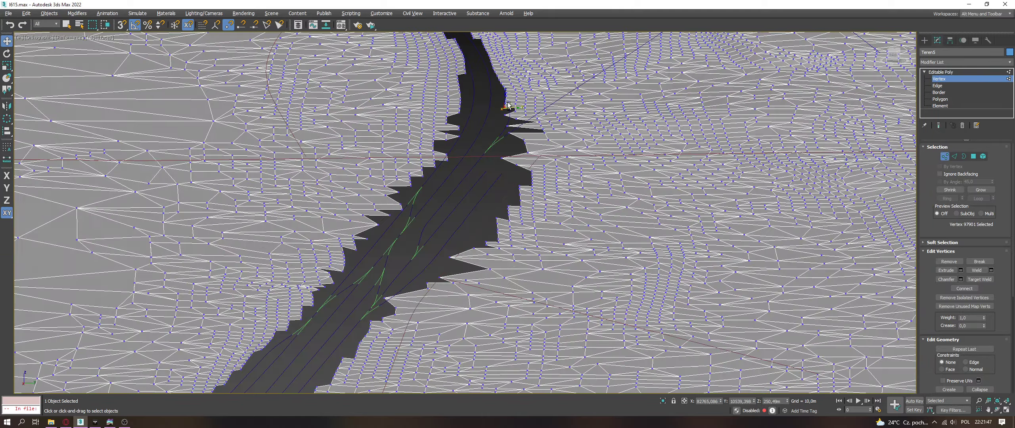
pyautogui.keyDown('alt'); pyautogui.moveTo(508, 105); pyautogui.dragTo(526, 274, button='middle'); pyautogui.keyUp('alt')
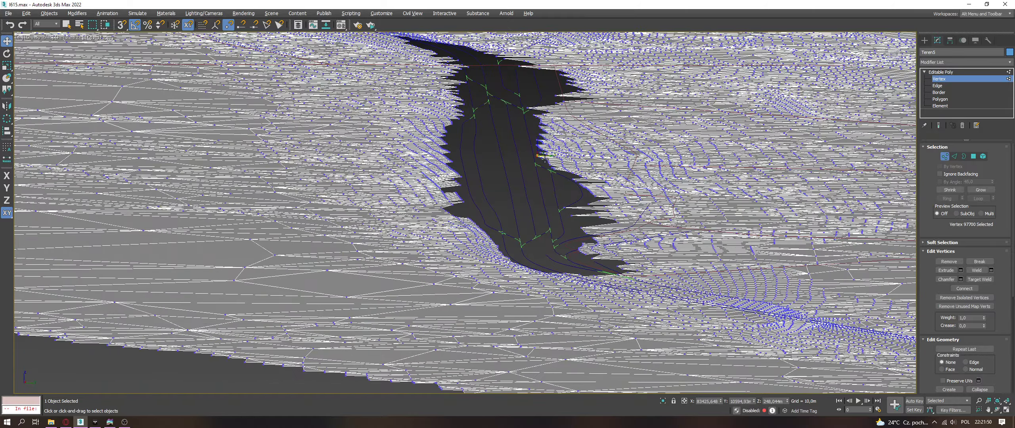
pyautogui.click(544, 158)
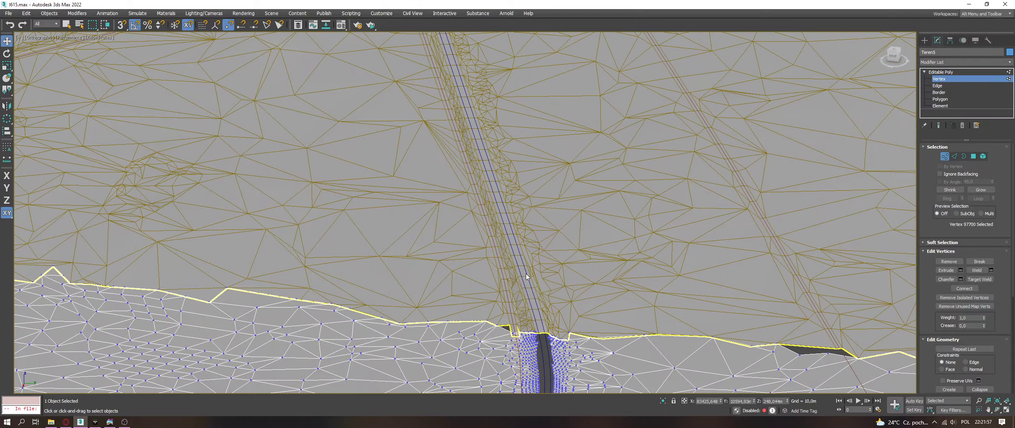
pyautogui.scroll(5, 526, 273)
pyautogui.click(936, 72)
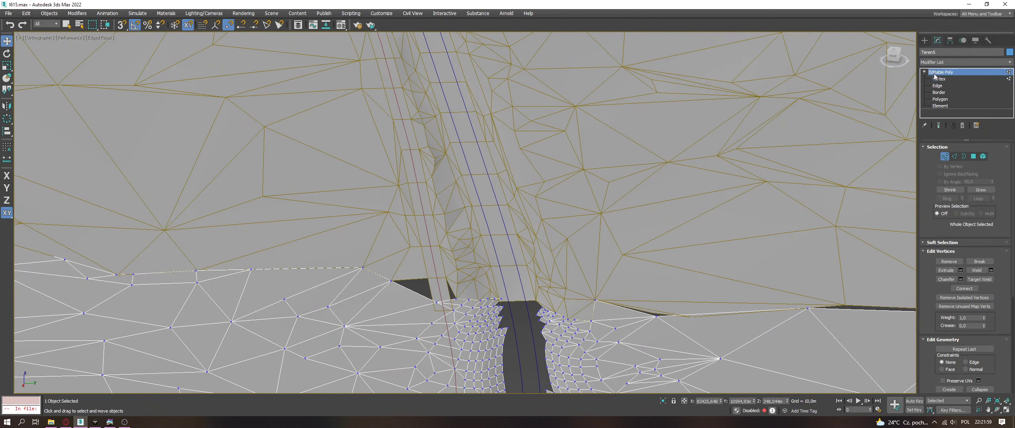
pyautogui.click(639, 226)
pyautogui.press('2')
pyautogui.click(510, 301)
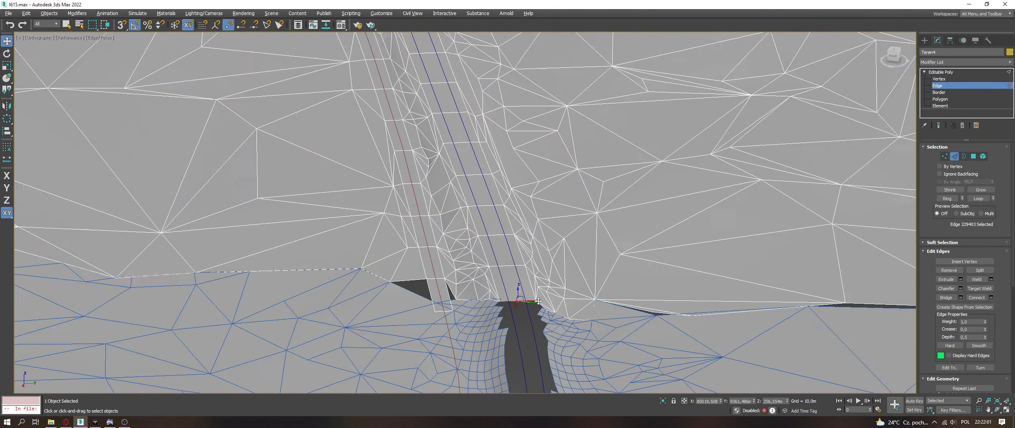
# Step: Extend a copy of the selected border edge into the gap, forming one polygon along the track lines
pyautogui.keyDown('alt'); pyautogui.moveTo(510, 301); pyautogui.dragTo(495, 244, button='middle'); pyautogui.keyUp('alt')
pyautogui.scroll(5, 595, 278)
pyautogui.scroll(3, 495, 243)
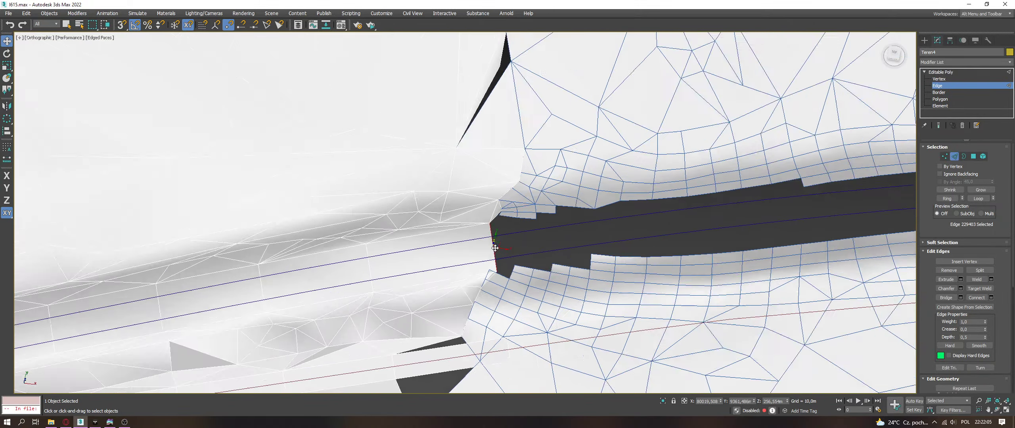
pyautogui.keyDown('shift'); pyautogui.moveTo(500, 260); pyautogui.dragTo(645, 240); pyautogui.keyUp('shift')
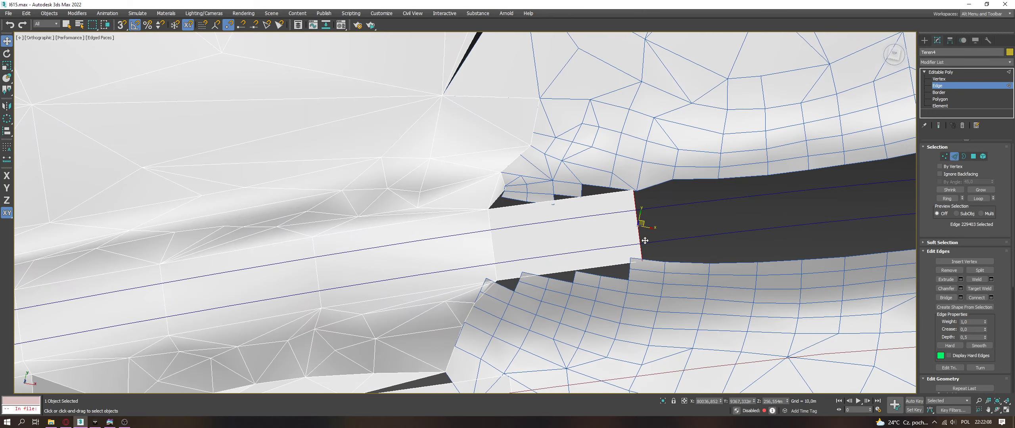
# Step: Switch the viewport quality from Performance to Standard and fine-adjust the extended edge within the gap
pyautogui.moveTo(646, 240)
pyautogui.keyDown('alt'); pyautogui.mouseDown(button='middle')
pyautogui.moveTo(611, 221)
pyautogui.moveTo(377, 251)
pyautogui.moveTo(483, 193)
pyautogui.moveTo(521, 158)
pyautogui.moveTo(527, 176)
pyautogui.moveTo(502, 213)
pyautogui.moveTo(439, 224)
pyautogui.moveTo(566, 213)
pyautogui.moveTo(529, 213)
pyautogui.moveTo(499, 271)
pyautogui.moveTo(521, 257)
pyautogui.mouseUp(button='middle'); pyautogui.keyUp('alt')
pyautogui.click(70, 38)
pyautogui.click(99, 66)
pyautogui.scroll(6, 438, 223)
pyautogui.moveTo(539, 221); pyautogui.dragTo(543, 224)
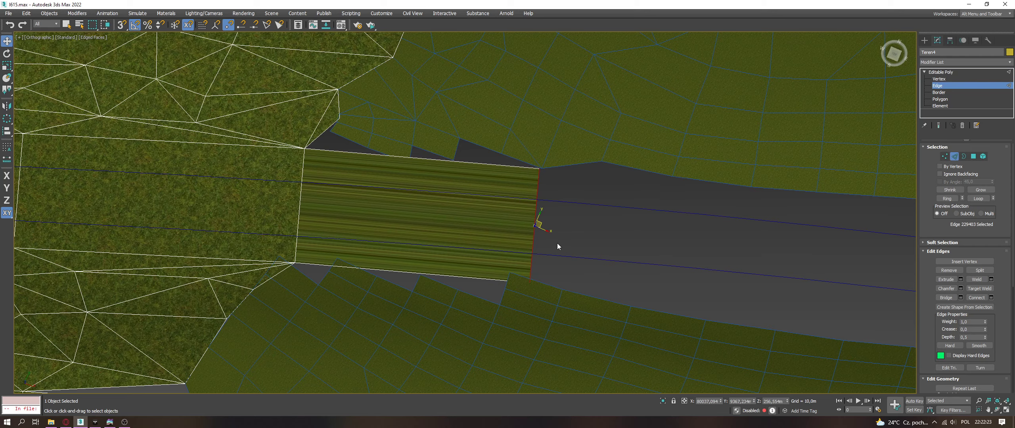
# Step: Detach the new polygon between the track lines as a separate object under the default name
pyautogui.scroll(-4, 495, 222)
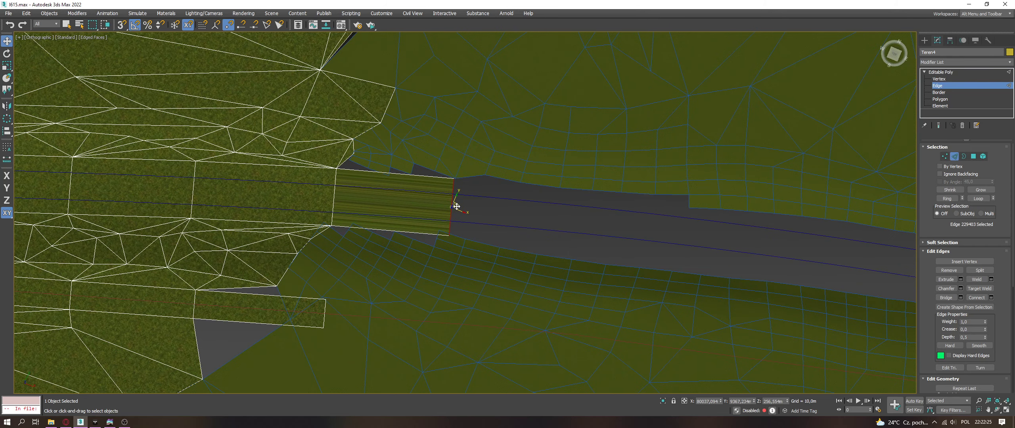
pyautogui.press('4')
pyautogui.click(441, 195)
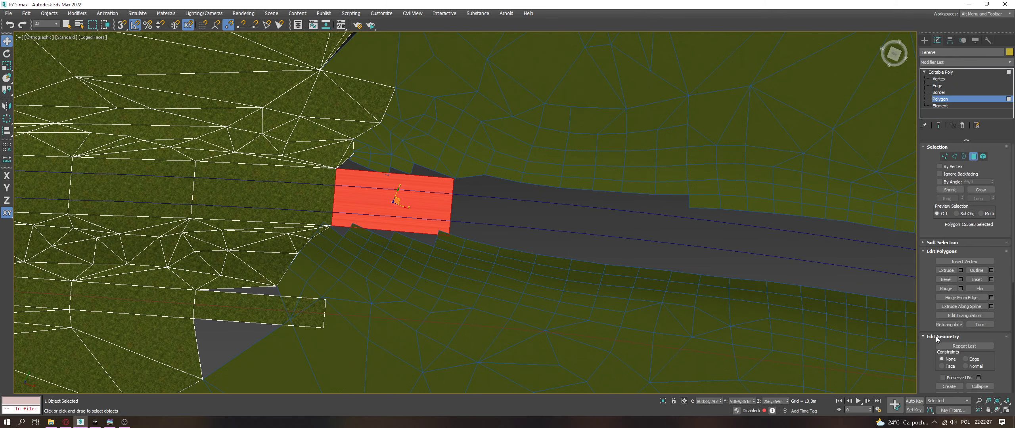
pyautogui.scroll(-2, 935, 336)
pyautogui.click(979, 359)
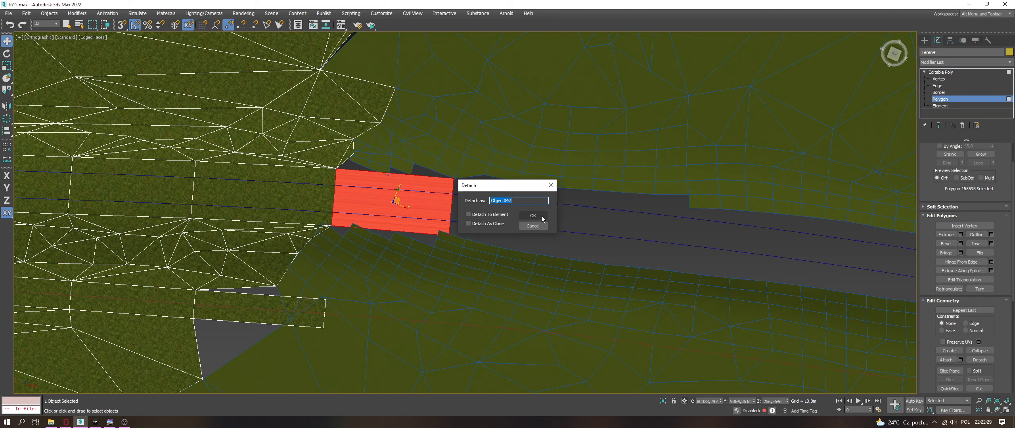
pyautogui.click(525, 215)
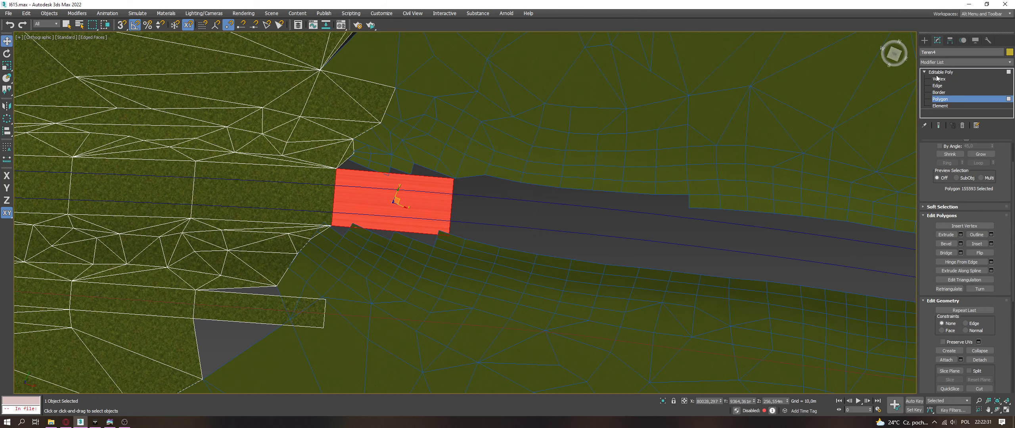
# Step: Select the terrain containing the gap and attach the detached polygon to it
pyautogui.click(884, 245)
pyautogui.click(946, 275)
pyautogui.click(393, 201)
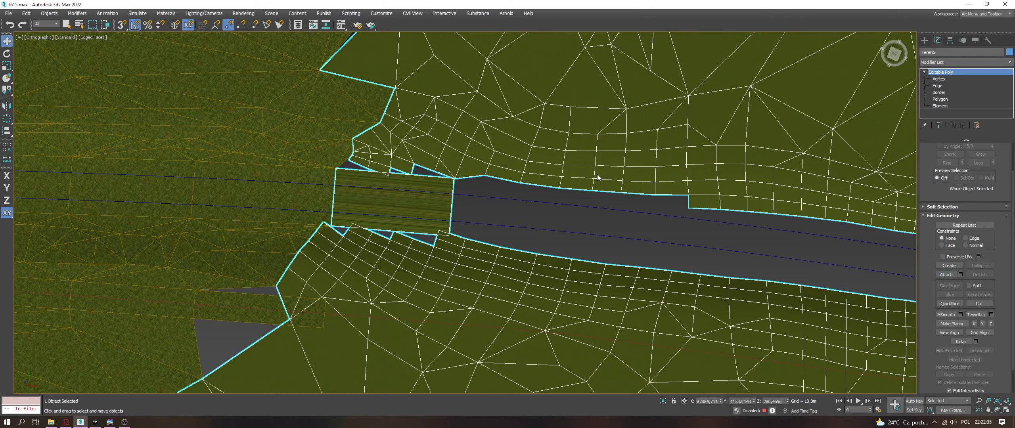
# Step: Select the attached polygon's far edge and extend it by one segment along the track lines
pyautogui.click(936, 85)
pyautogui.keyDown('alt'); pyautogui.moveTo(487, 220); pyautogui.dragTo(511, 301, button='middle'); pyautogui.keyUp('alt')
pyautogui.scroll(5, 512, 302)
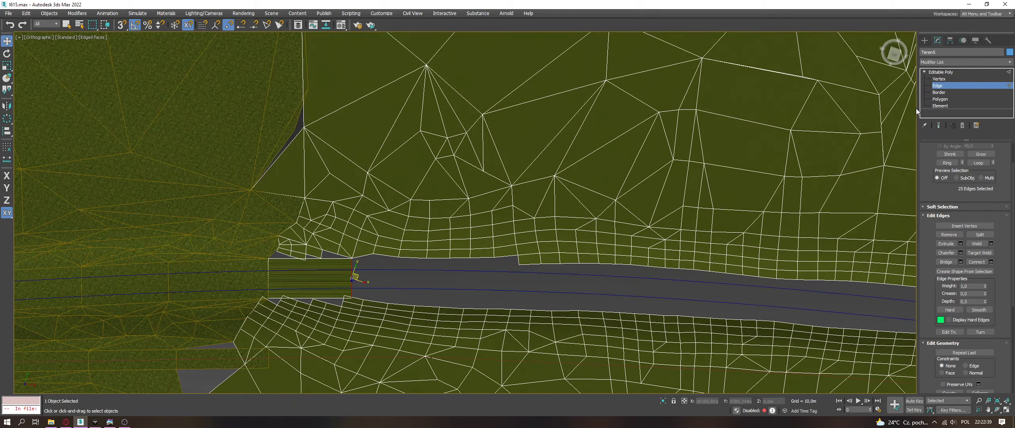
pyautogui.click(355, 279)
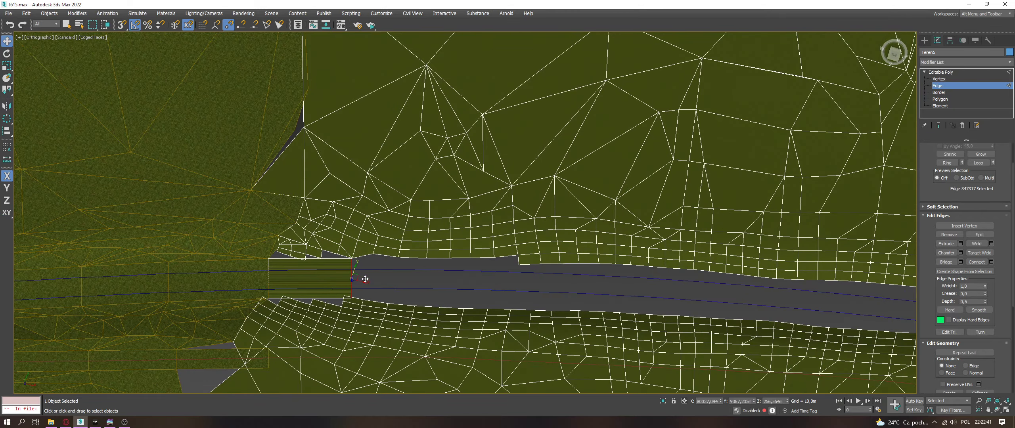
pyautogui.moveTo(362, 279)
pyautogui.keyDown('alt'); pyautogui.mouseDown(button='middle')
pyautogui.moveTo(385, 285)
pyautogui.moveTo(380, 275)
pyautogui.mouseUp(button='middle'); pyautogui.keyUp('alt')
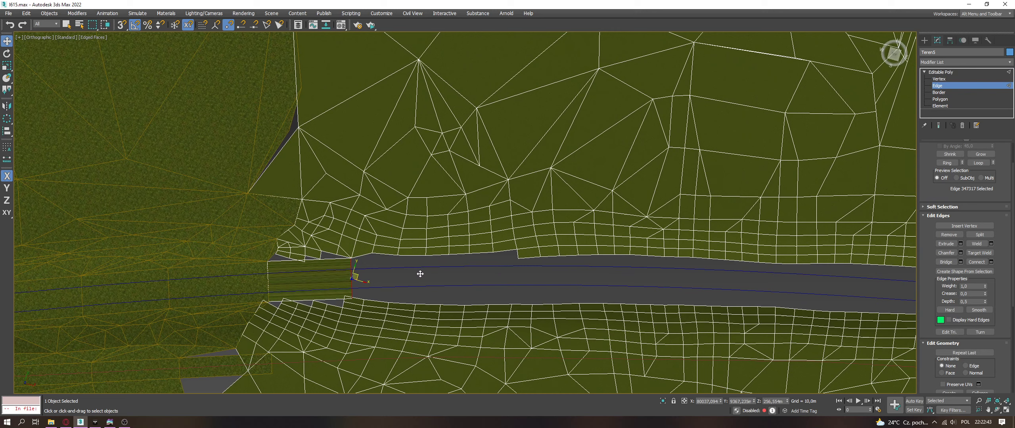
pyautogui.keyDown('shift'); pyautogui.moveTo(421, 274); pyautogui.dragTo(441, 272); pyautogui.keyUp('shift')
# Step: Rotate the strip's end edge to follow the track and extend two more segments, each about 17 to 18 m long
pyautogui.press('e')
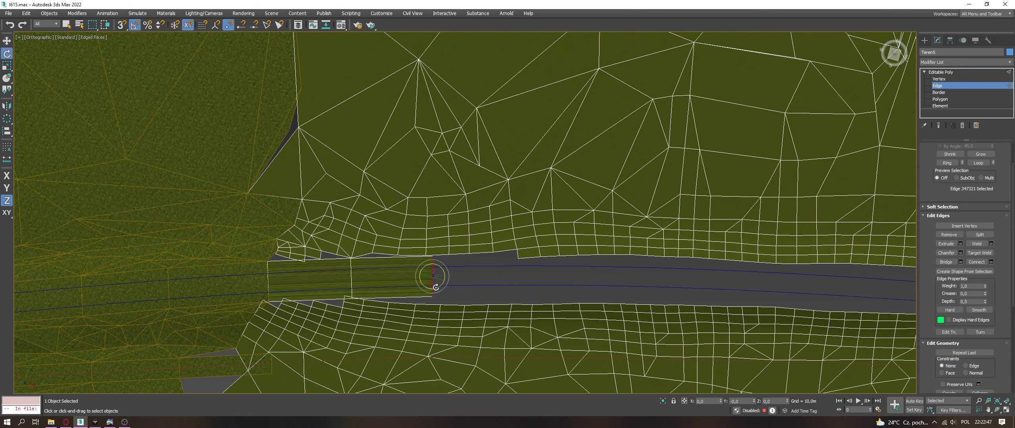
pyautogui.press('w')
pyautogui.moveTo(437, 275); pyautogui.dragTo(515, 274)
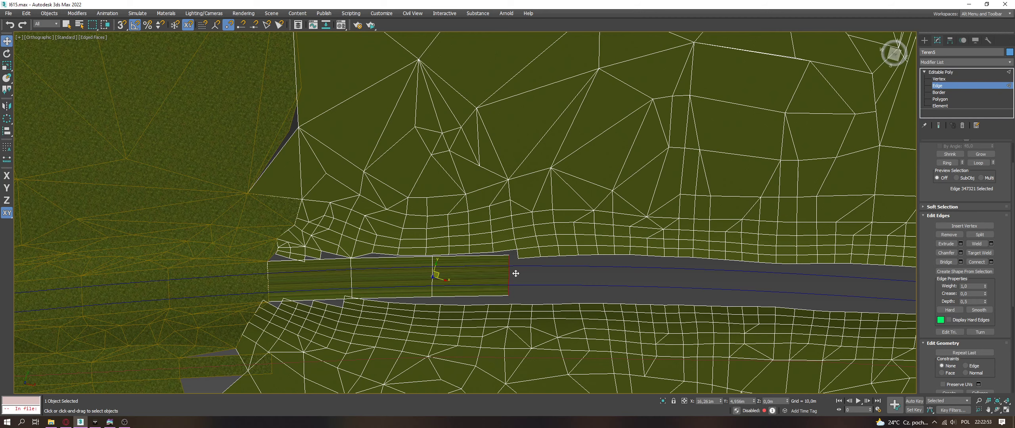
pyautogui.keyDown('shift'); pyautogui.moveTo(515, 274); pyautogui.dragTo(516, 274); pyautogui.keyUp('shift')
pyautogui.keyDown('shift'); pyautogui.moveTo(591, 273); pyautogui.dragTo(599, 273); pyautogui.keyUp('shift')
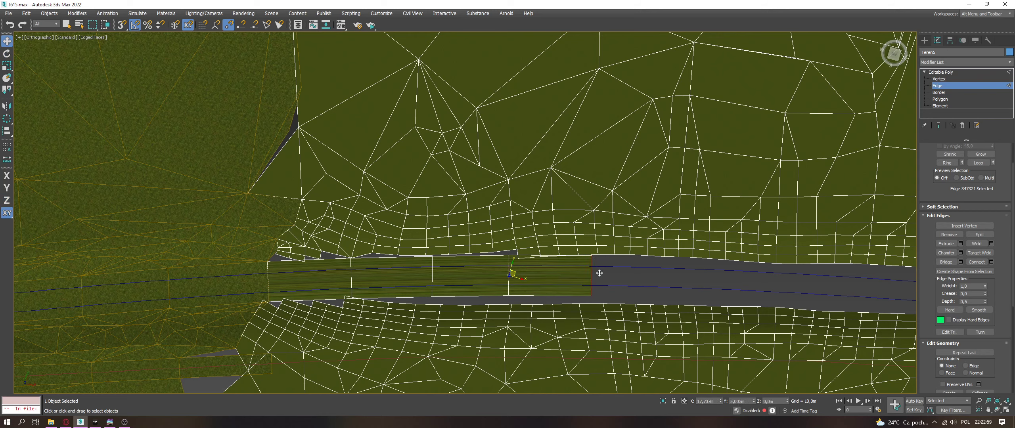
# Step: Align the end edge with the curving track lines and extend the strip by another two segments
pyautogui.press('e')
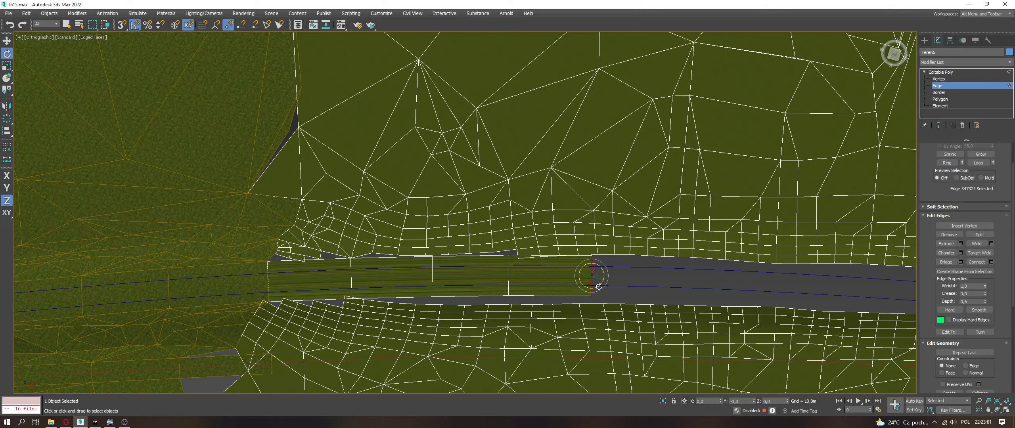
pyautogui.press('w')
pyautogui.keyDown('shift'); pyautogui.moveTo(619, 272); pyautogui.dragTo(663, 273); pyautogui.keyUp('shift')
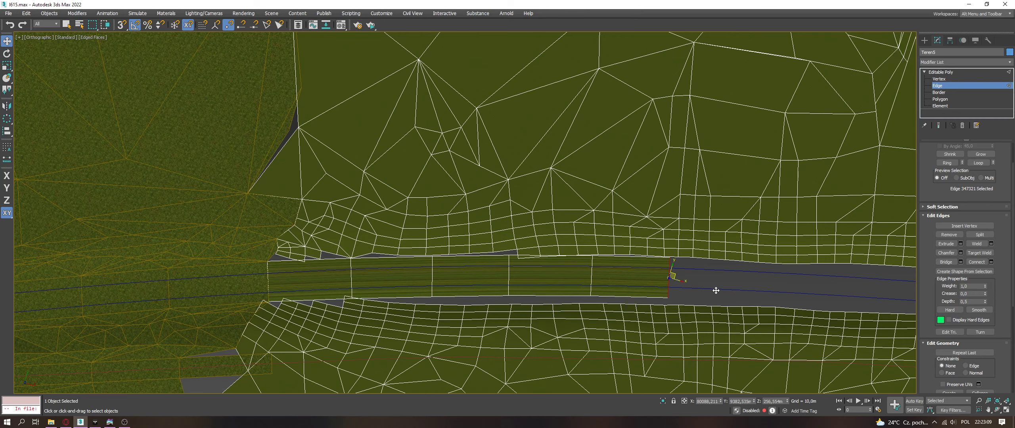
pyautogui.moveTo(714, 287); pyautogui.dragTo(387, 225, button='middle')
pyautogui.keyDown('shift'); pyautogui.moveTo(351, 210); pyautogui.dragTo(431, 210); pyautogui.keyUp('shift')
pyautogui.moveTo(431, 209); pyautogui.dragTo(361, 207, button='middle')
# Step: Turn the end edge toward the track direction and add two segments, each about 16 to 17 m long
pyautogui.press('e')
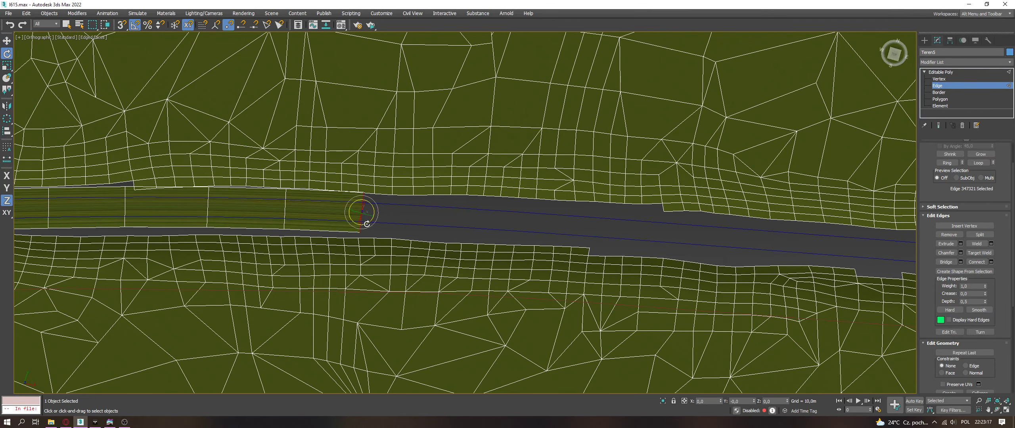
pyautogui.press('w')
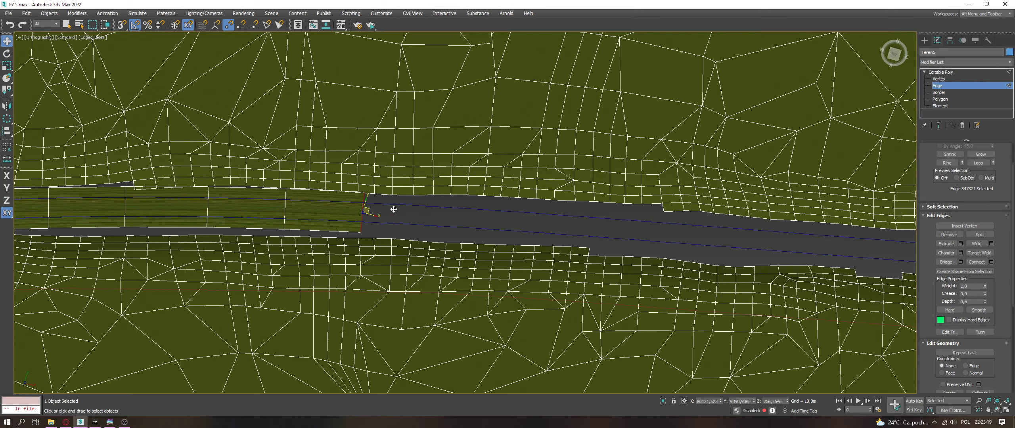
pyautogui.keyDown('shift'); pyautogui.moveTo(369, 210); pyautogui.dragTo(441, 214); pyautogui.keyUp('shift')
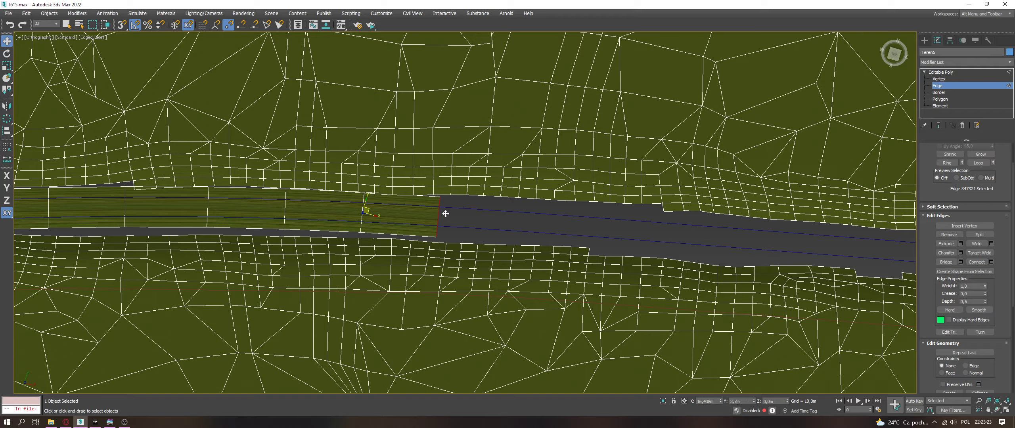
pyautogui.scroll(-5, 446, 213)
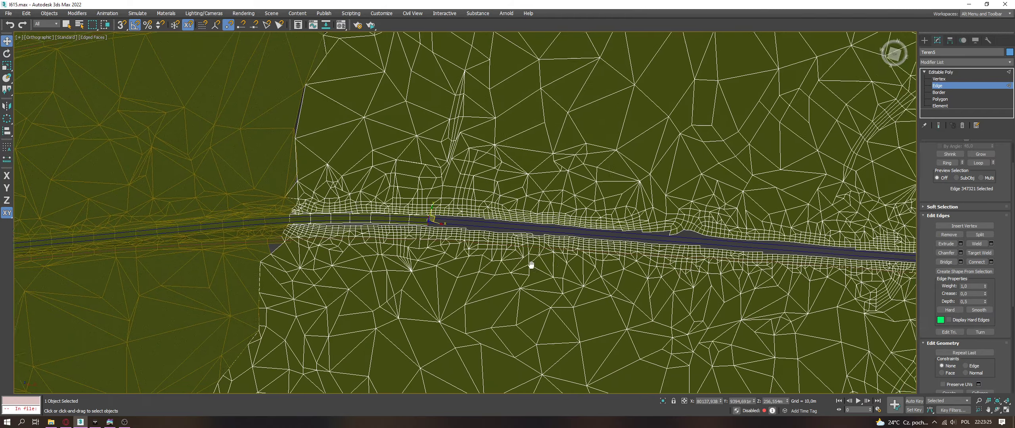
pyautogui.scroll(4, 465, 297)
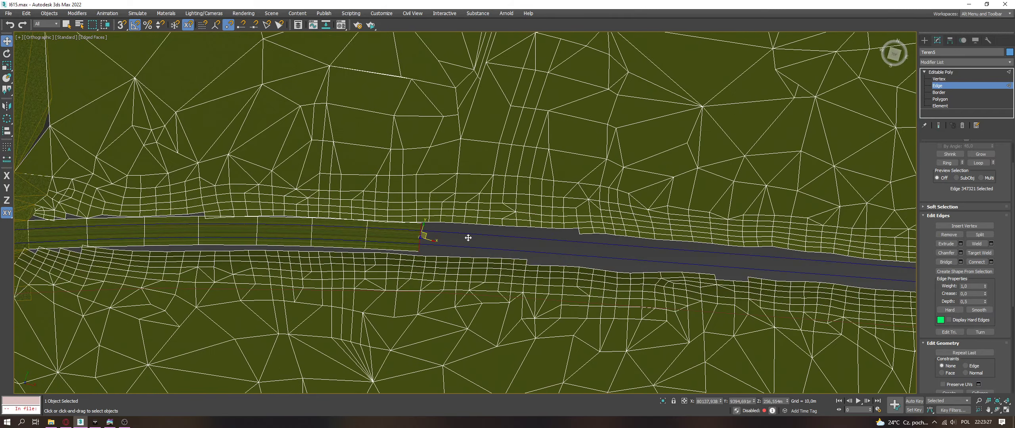
pyautogui.keyDown('shift'); pyautogui.moveTo(467, 238); pyautogui.dragTo(468, 237); pyautogui.keyUp('shift')
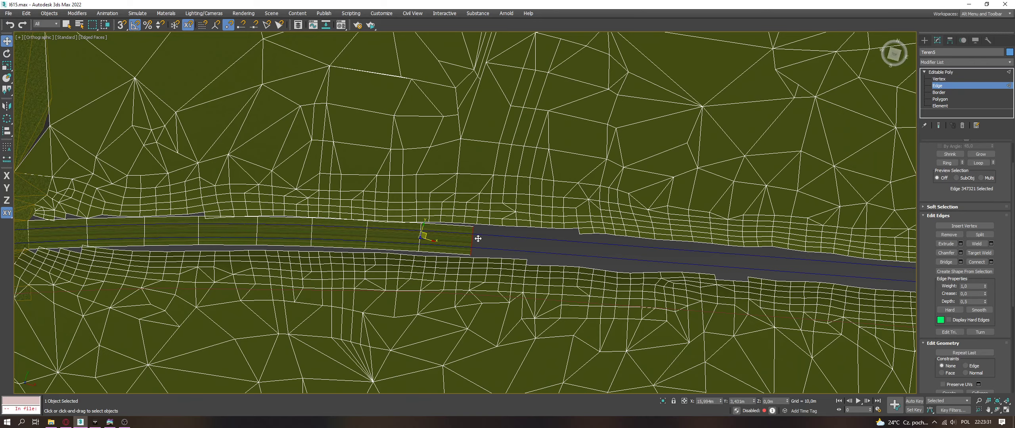
# Step: Extend the strip with two much longer segments along the straight stretch of track
pyautogui.moveTo(478, 238); pyautogui.dragTo(279, 207, button='middle')
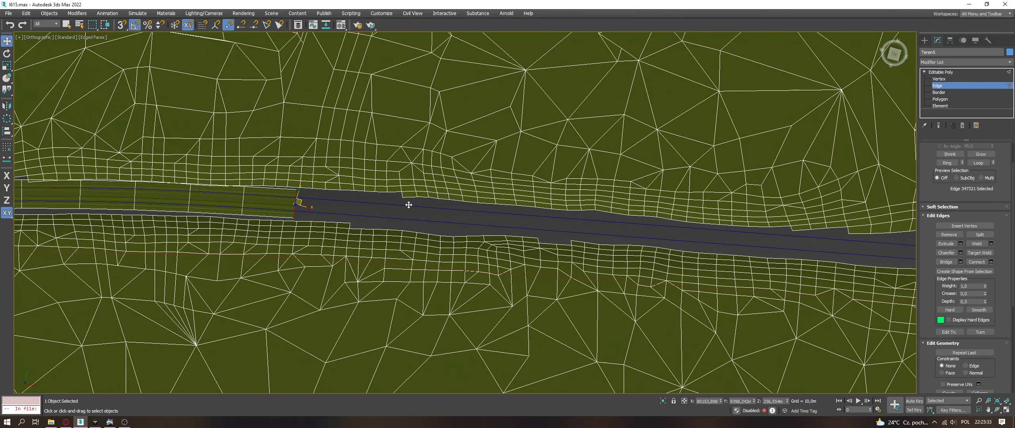
pyautogui.keyDown('shift'); pyautogui.moveTo(408, 204); pyautogui.dragTo(638, 227); pyautogui.keyUp('shift')
pyautogui.scroll(-8, 638, 227)
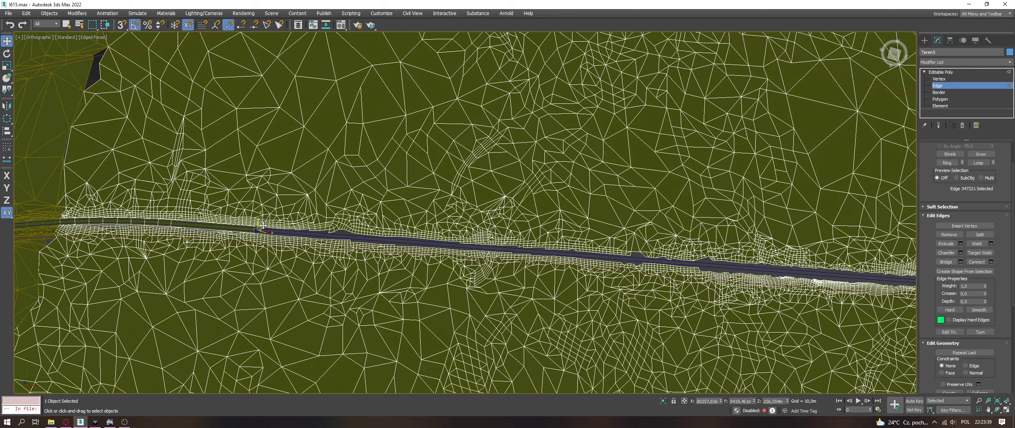
pyautogui.keyDown('shift'); pyautogui.moveTo(263, 225); pyautogui.dragTo(884, 276); pyautogui.keyUp('shift')
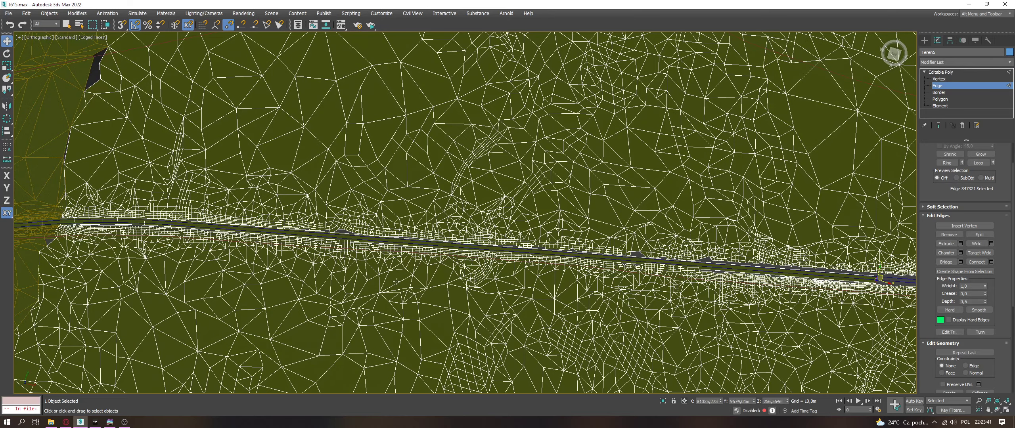
# Step: Extend one more long segment to just before the track bends and fine-adjust its end edge between the terrain sides
pyautogui.moveTo(904, 317); pyautogui.dragTo(190, 257, button='middle')
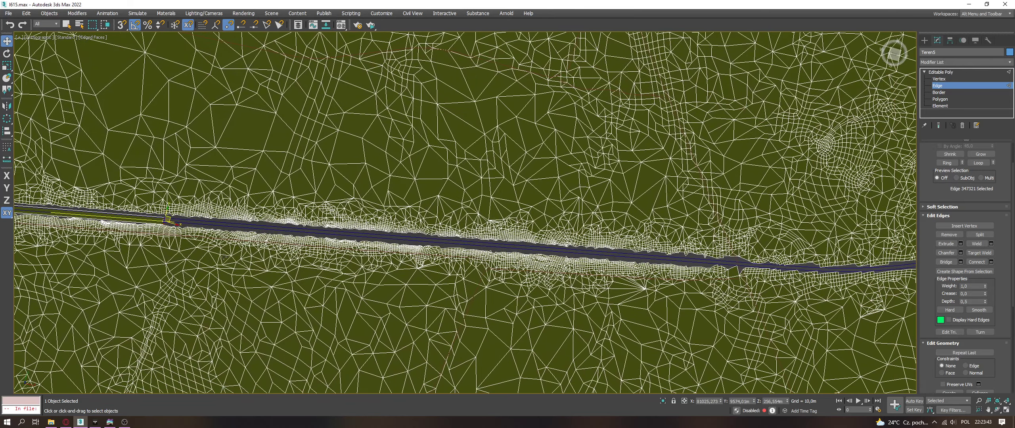
pyautogui.keyDown('shift'); pyautogui.moveTo(169, 218); pyautogui.dragTo(718, 260); pyautogui.keyUp('shift')
pyautogui.scroll(8, 717, 260)
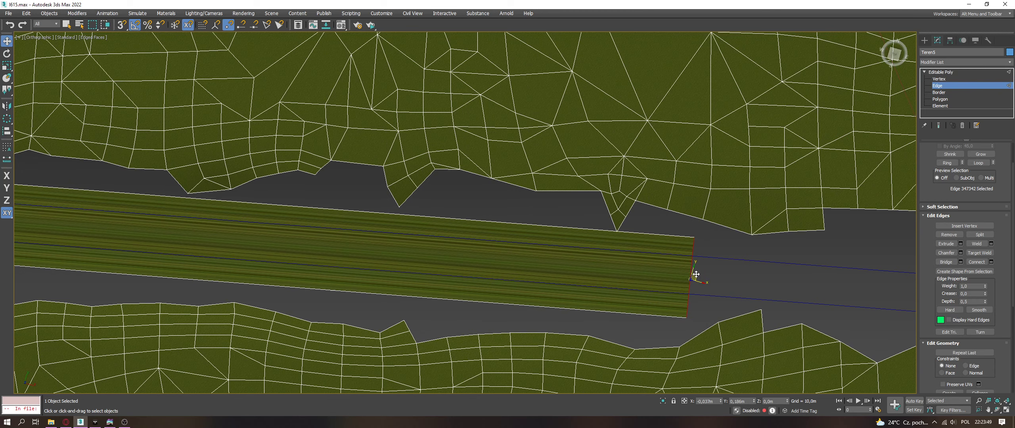
pyautogui.moveTo(697, 274); pyautogui.dragTo(694, 273)
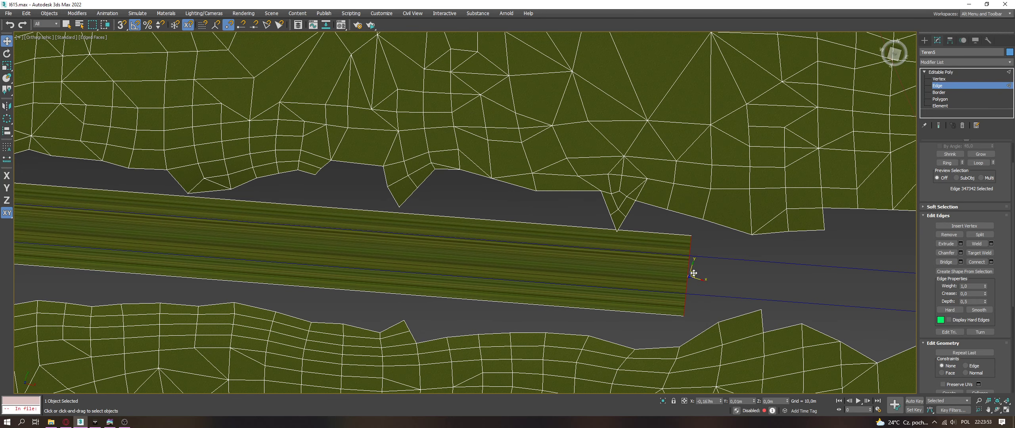
pyautogui.scroll(-8, 612, 276)
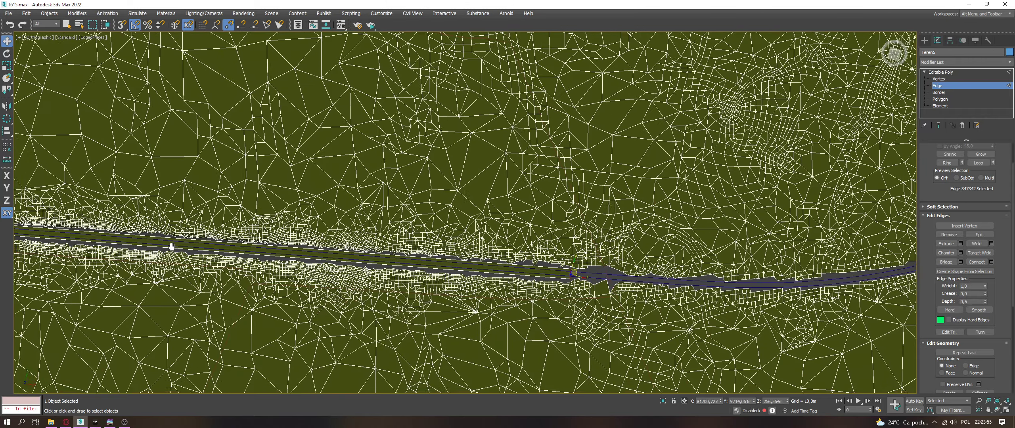
pyautogui.scroll(6, 169, 249)
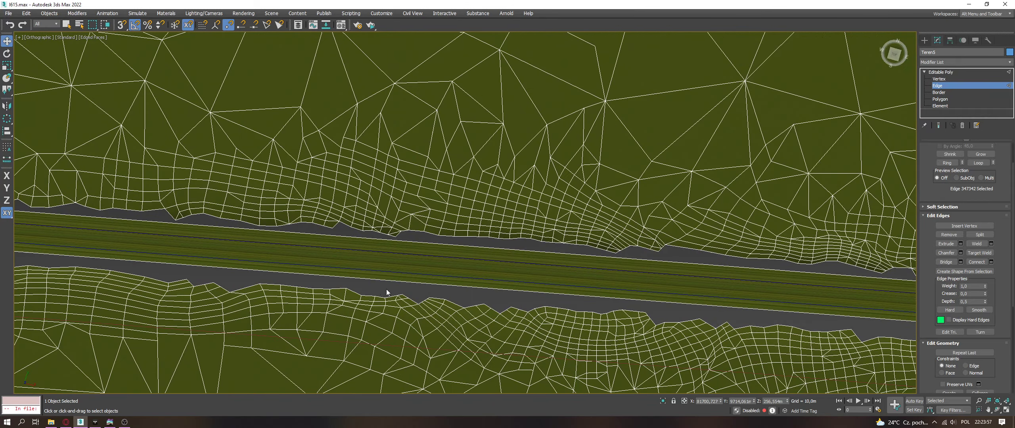
# Step: Connect the side edges of two long straight strip segments with one cross edge each and align a new edge with the track
pyautogui.doubleClick(386, 294)
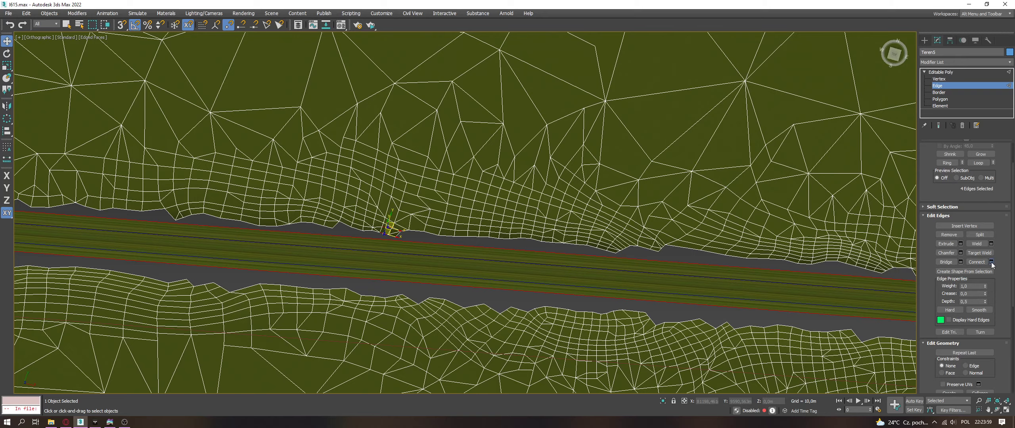
pyautogui.hotkey('ctrl', 'shift', 'e')
pyautogui.click(470, 251)
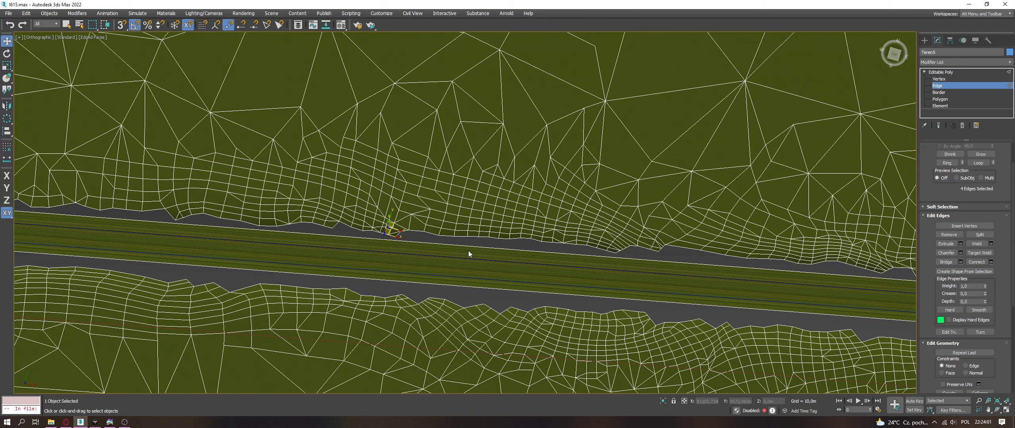
pyautogui.scroll(-4, 364, 303)
pyautogui.scroll(4, 405, 272)
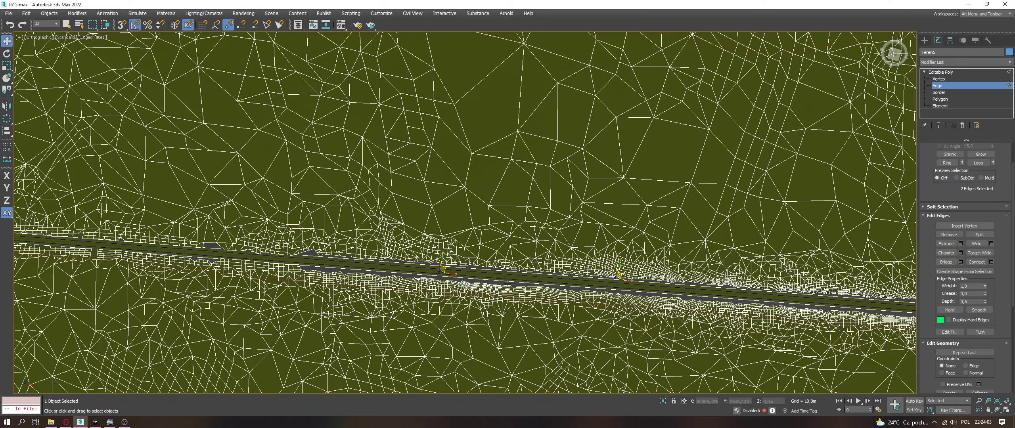
pyautogui.scroll(2, 551, 262)
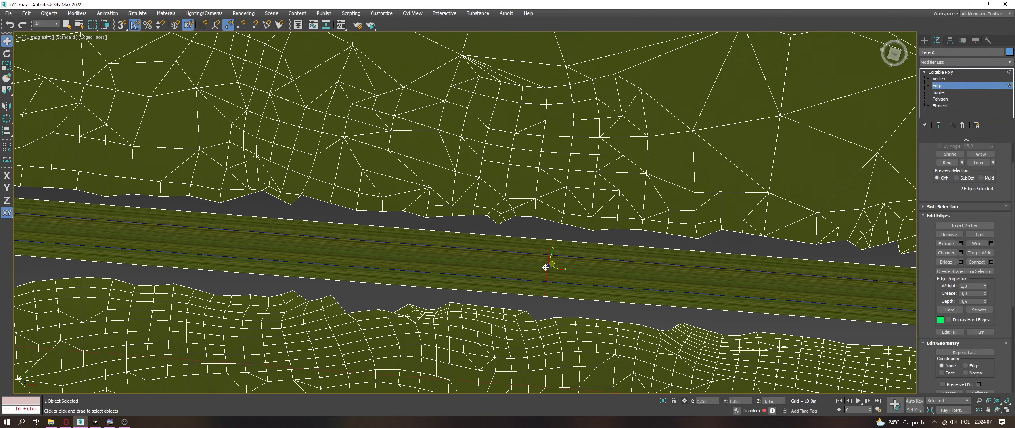
# Step: Connect the side edges of the first long strip segment with one cross edge and nudge that edge onto the track lines
pyautogui.scroll(-5, 554, 265)
pyautogui.scroll(6, 335, 267)
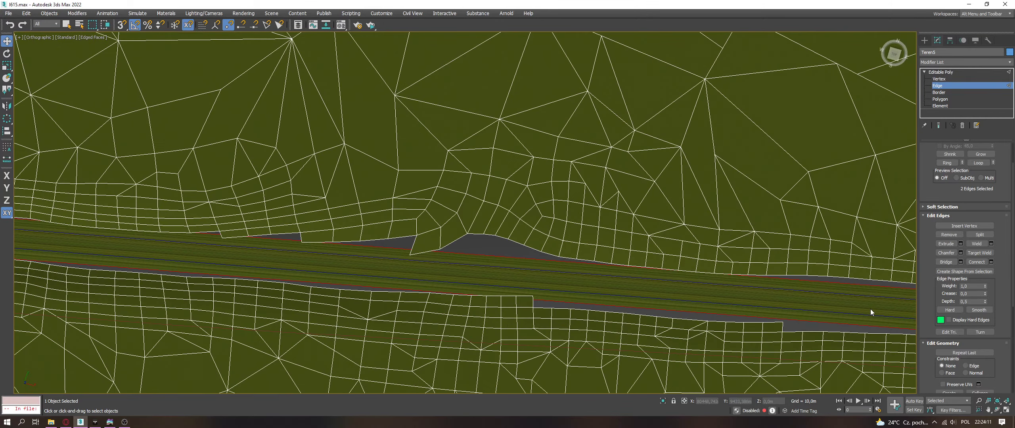
pyautogui.hotkey('ctrl', 'shift', 'e')
pyautogui.scroll(-3, 557, 288)
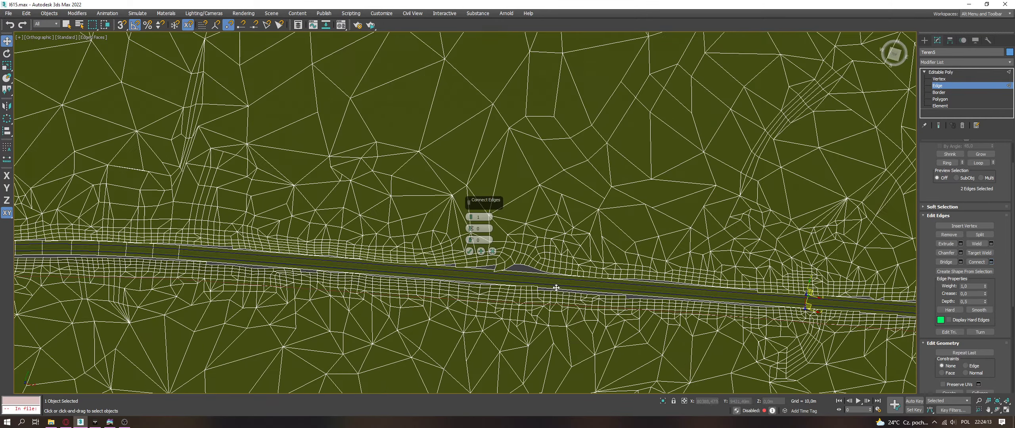
pyautogui.click(469, 251)
pyautogui.scroll(6, 614, 261)
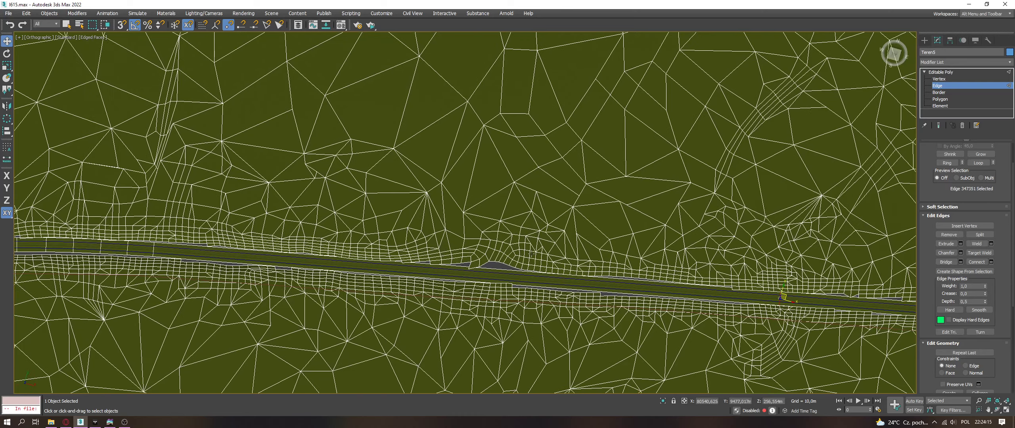
pyautogui.scroll(3, 616, 228)
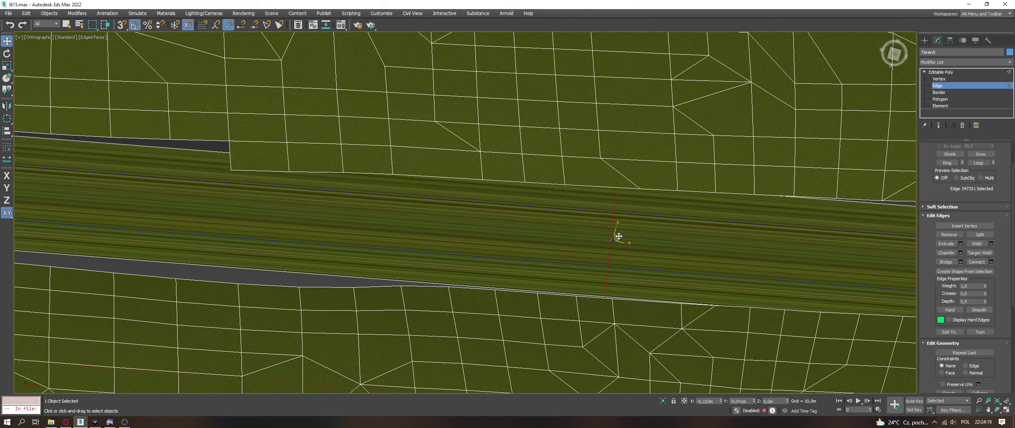
# Step: Split the last long strip segment with one connecting cross edge and shift the new edge slightly to centre it on the track
pyautogui.scroll(-8, 617, 237)
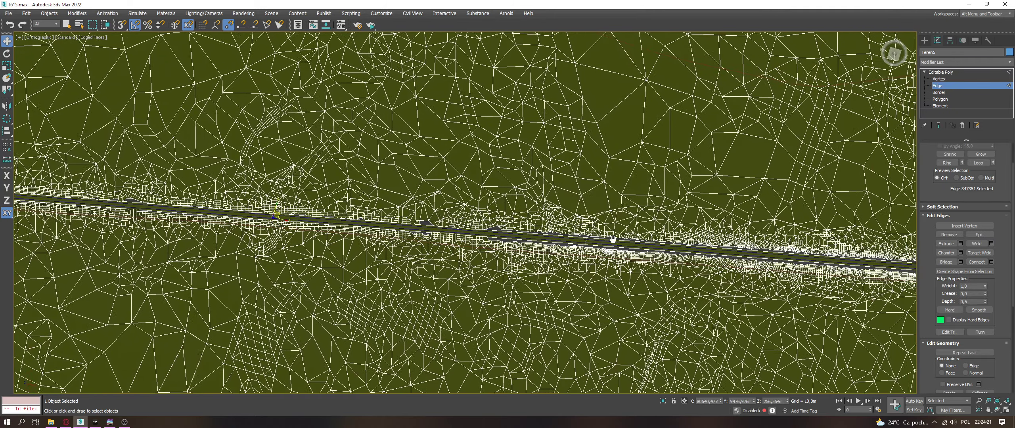
pyautogui.scroll(5, 612, 238)
pyautogui.click(634, 259)
pyautogui.keyDown('ctrl'); pyautogui.click(644, 280); pyautogui.keyUp('ctrl')
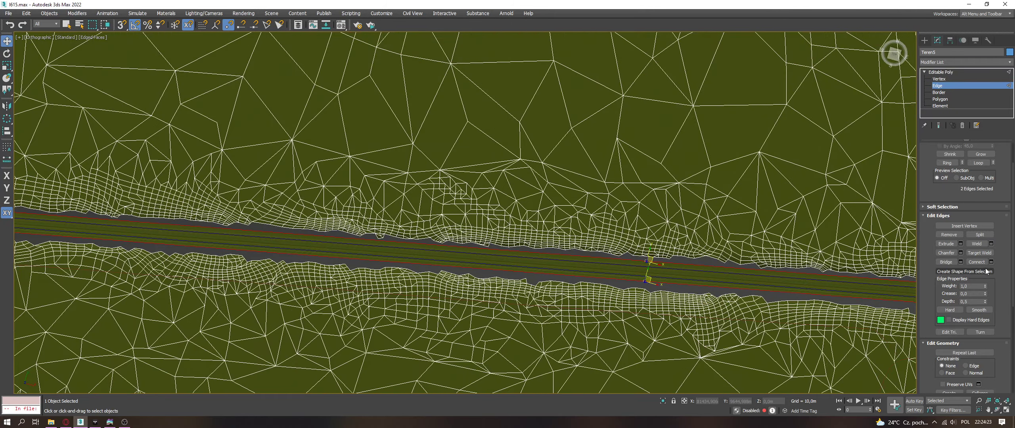
pyautogui.click(647, 269)
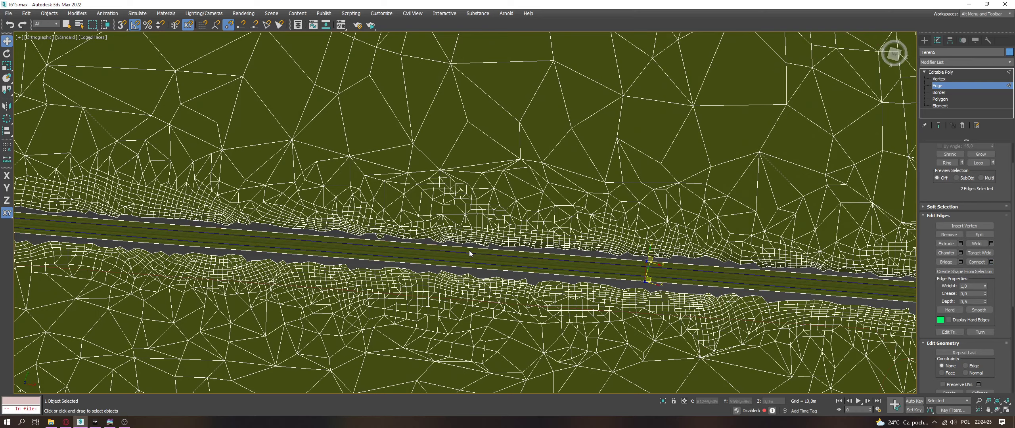
pyautogui.moveTo(752, 276); pyautogui.dragTo(735, 274, button='middle')
pyautogui.scroll(5, 388, 237)
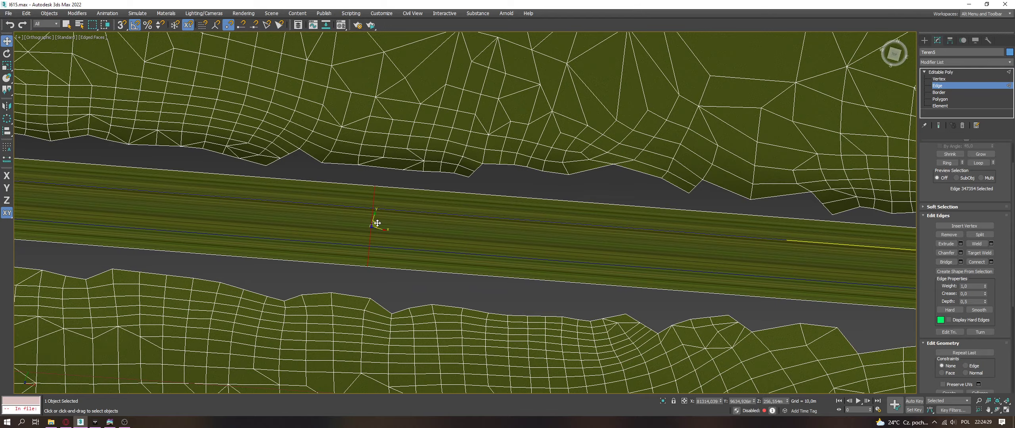
pyautogui.moveTo(377, 223); pyautogui.dragTo(376, 224)
# Step: Shift the strip's end edge slightly back to centre it on the track lines between the terrain sides
pyautogui.scroll(-6, 430, 240)
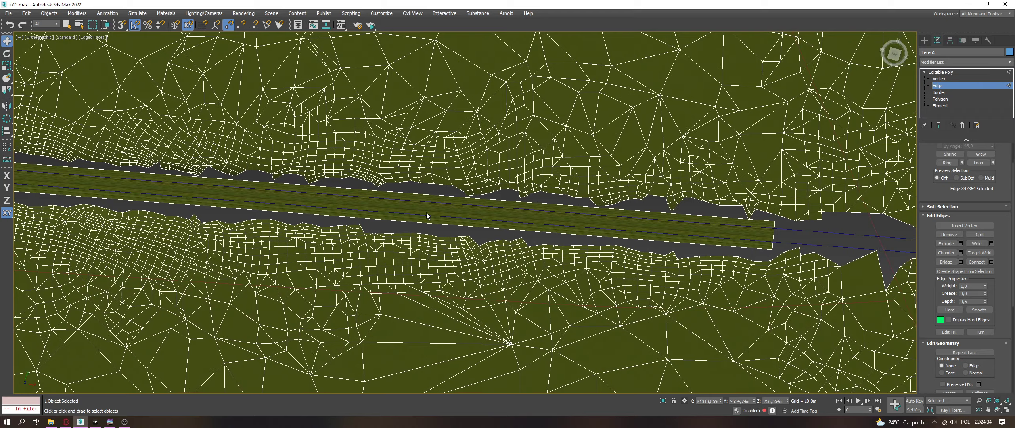
pyautogui.moveTo(705, 234); pyautogui.dragTo(516, 219, button='middle')
pyautogui.click(584, 219)
pyautogui.scroll(-2, 584, 220)
pyautogui.moveTo(584, 221); pyautogui.dragTo(432, 207)
pyautogui.scroll(4, 433, 206)
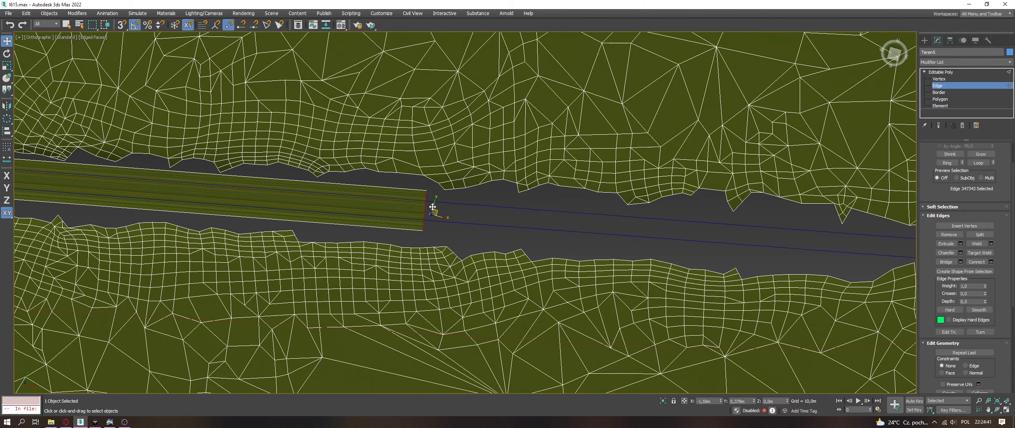
# Step: Connect the two side edges of the first long segment after the short ones, using 23 connecting segments
pyautogui.scroll(-10, 432, 206)
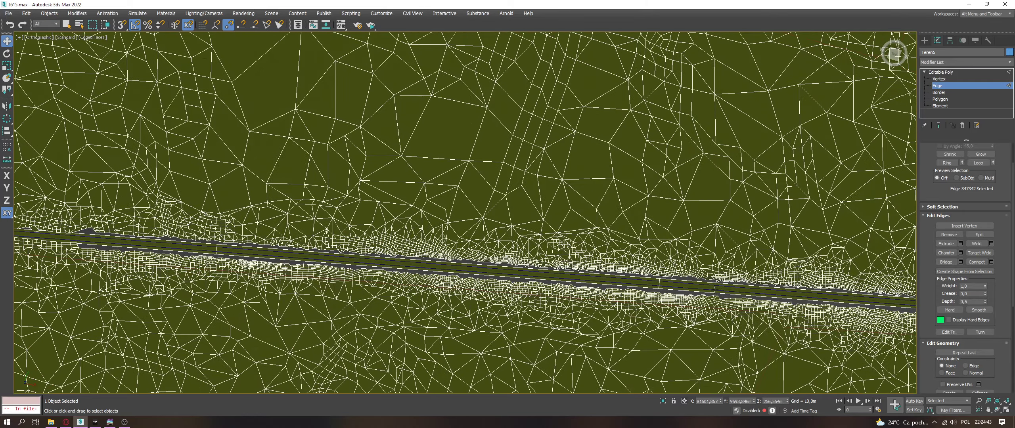
pyautogui.scroll(10, 472, 272)
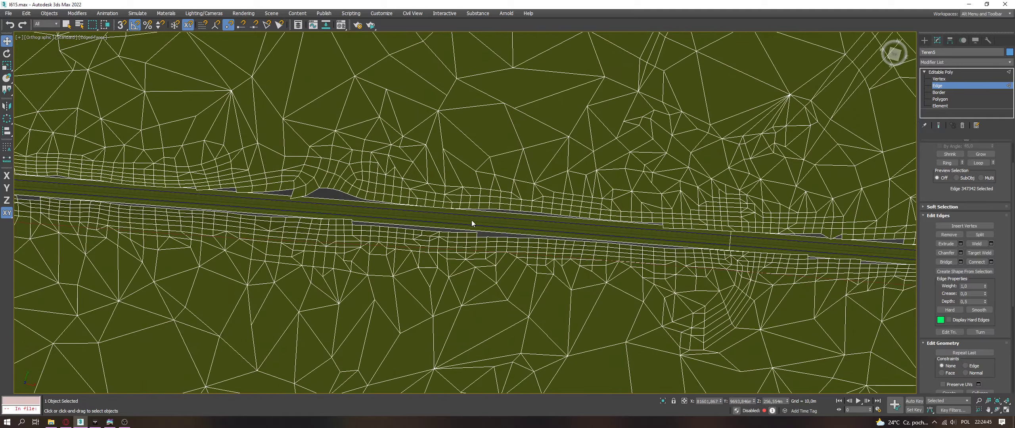
pyautogui.scroll(2, 341, 199)
pyautogui.keyDown('ctrl'); pyautogui.click(367, 237); pyautogui.keyUp('ctrl')
pyautogui.scroll(-4, 367, 238)
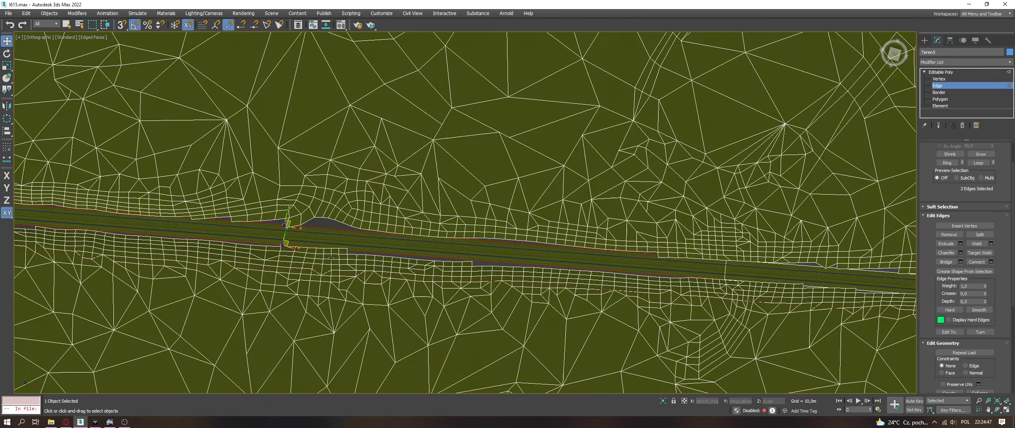
pyautogui.scroll(4, 670, 273)
pyautogui.click(991, 261)
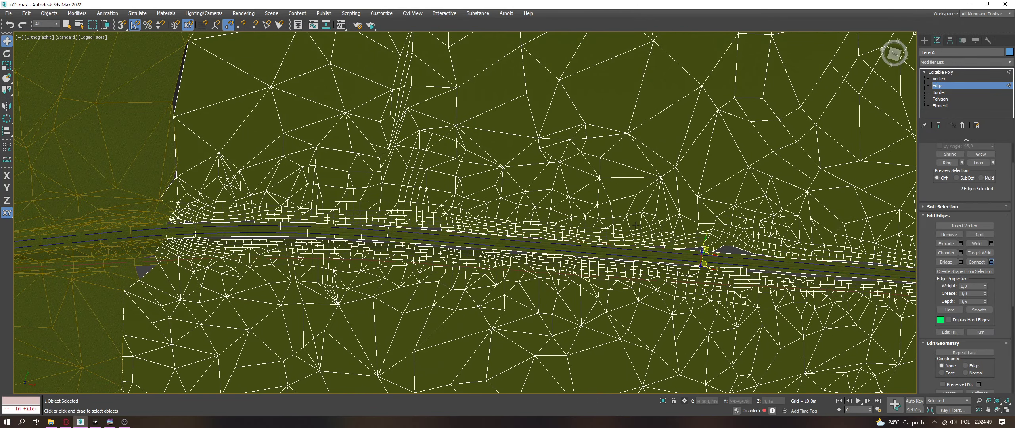
pyautogui.moveTo(471, 217); pyautogui.dragTo(472, 205)
pyautogui.rightClick(472, 216)
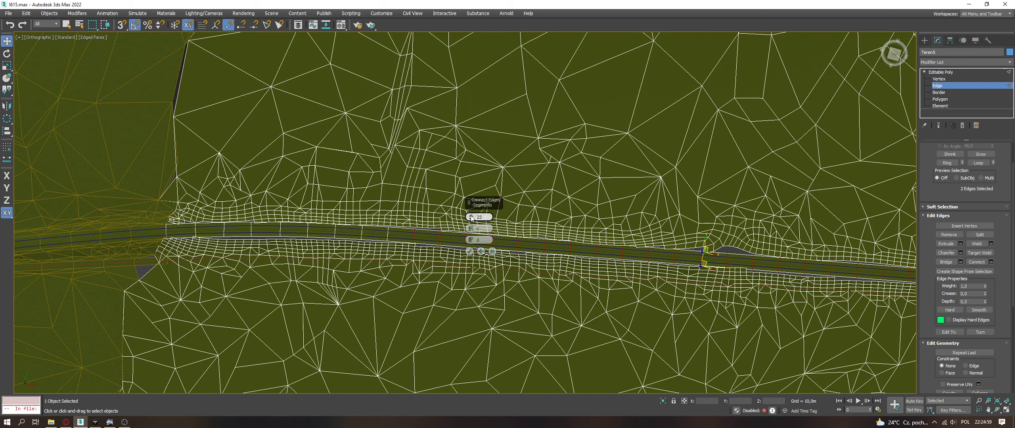
pyautogui.click(470, 252)
# Step: Subdivide the following long strip segments by connecting their side edges with 23 cross edges each
pyautogui.moveTo(753, 257); pyautogui.dragTo(501, 229, button='middle')
pyautogui.scroll(3, 475, 218)
pyautogui.click(448, 194)
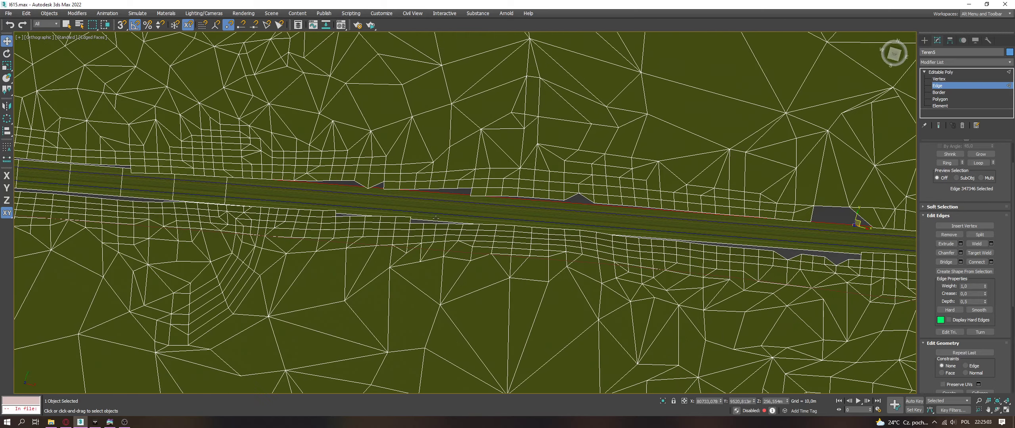
pyautogui.keyDown('ctrl'); pyautogui.click(820, 251); pyautogui.keyUp('ctrl')
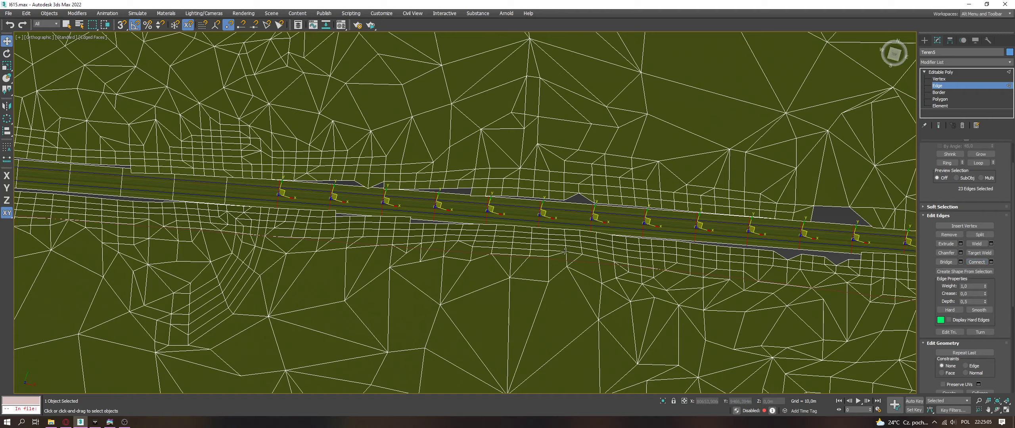
pyautogui.scroll(-4, 627, 249)
pyautogui.click(686, 221)
pyautogui.keyDown('ctrl'); pyautogui.click(793, 241); pyautogui.keyUp('ctrl')
pyautogui.scroll(-4, 757, 235)
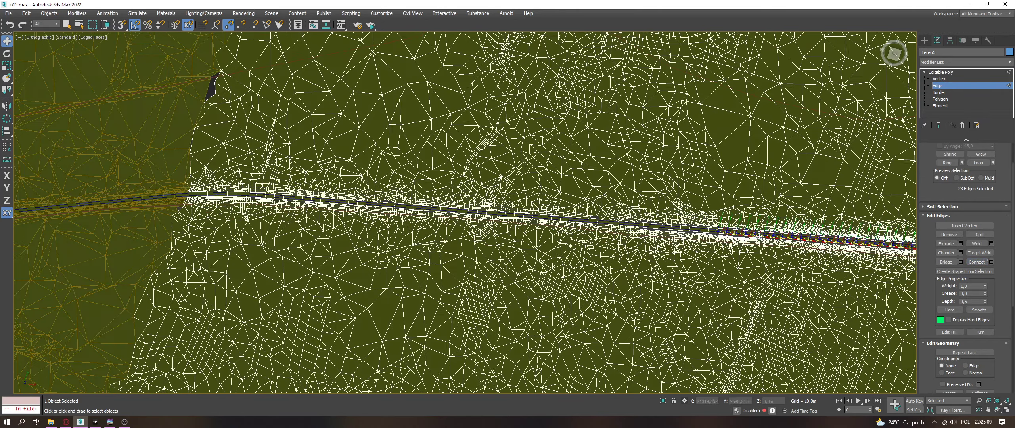
# Step: Connect the side edges of the last long segment at the strip's open end with 17 segments
pyautogui.scroll(4, 634, 223)
pyautogui.click(601, 216)
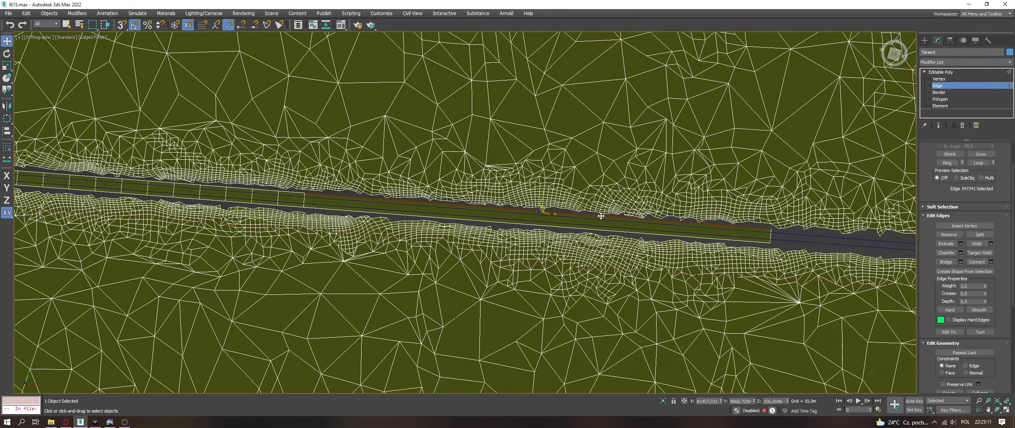
pyautogui.keyDown('ctrl'); pyautogui.click(569, 228); pyautogui.keyUp('ctrl')
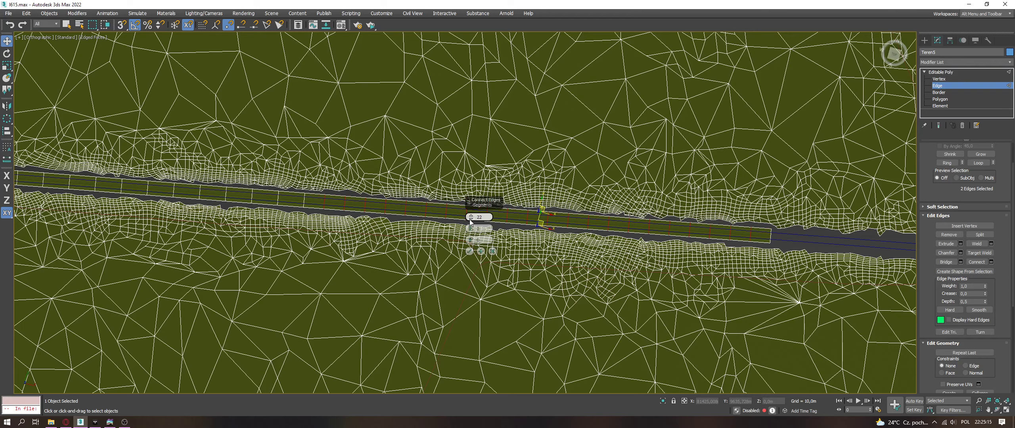
pyautogui.click(471, 221)
pyautogui.click(469, 251)
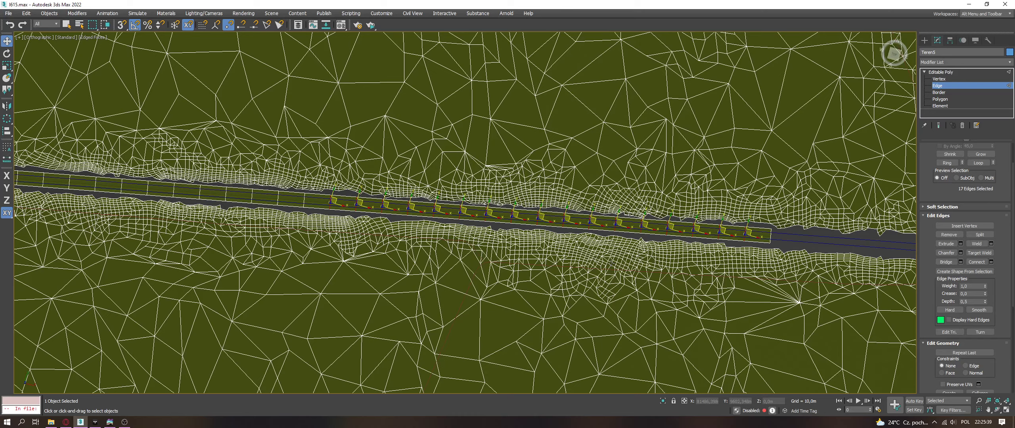
# Step: Switch snapping from vertices to edges/segments and raise the cross edge near the neighbouring terrain seam along Z to the track line's height
pyautogui.scroll(-10, 356, 210)
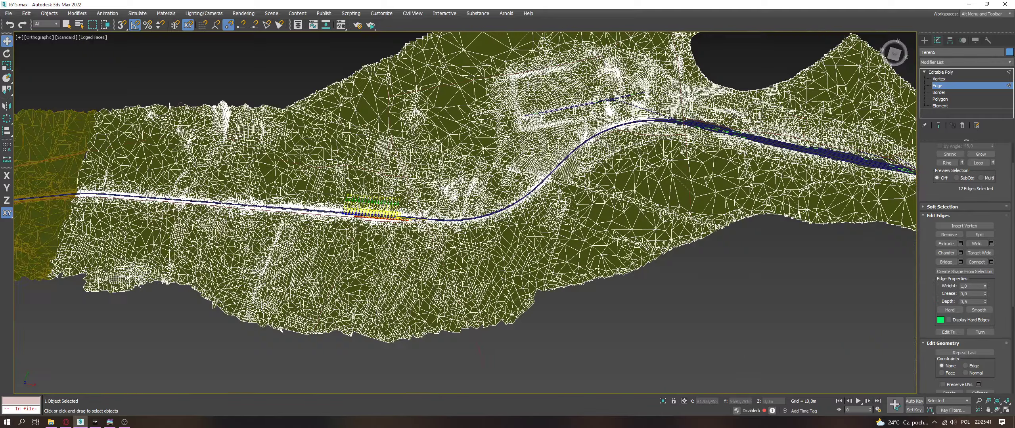
pyautogui.scroll(10, 627, 252)
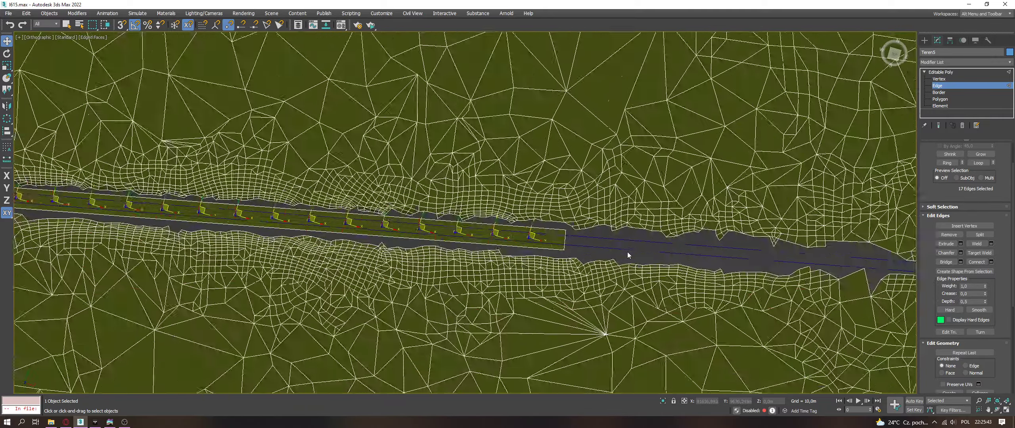
pyautogui.scroll(-8, 627, 252)
pyautogui.scroll(8, 358, 223)
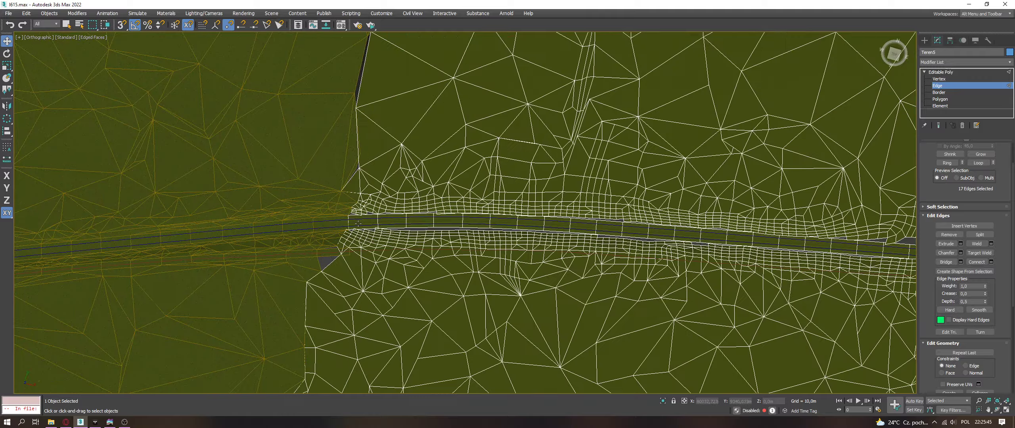
pyautogui.click(358, 223)
pyautogui.keyDown('alt'); pyautogui.moveTo(358, 223); pyautogui.dragTo(493, 165, button='middle'); pyautogui.keyUp('alt')
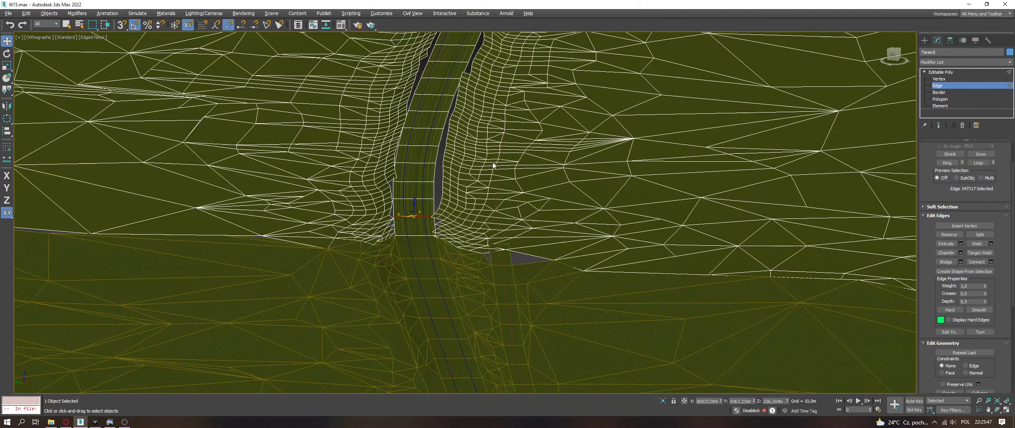
pyautogui.scroll(10, 412, 220)
pyautogui.keyDown('alt'); pyautogui.moveTo(412, 219); pyautogui.dragTo(410, 250, button='middle'); pyautogui.keyUp('alt')
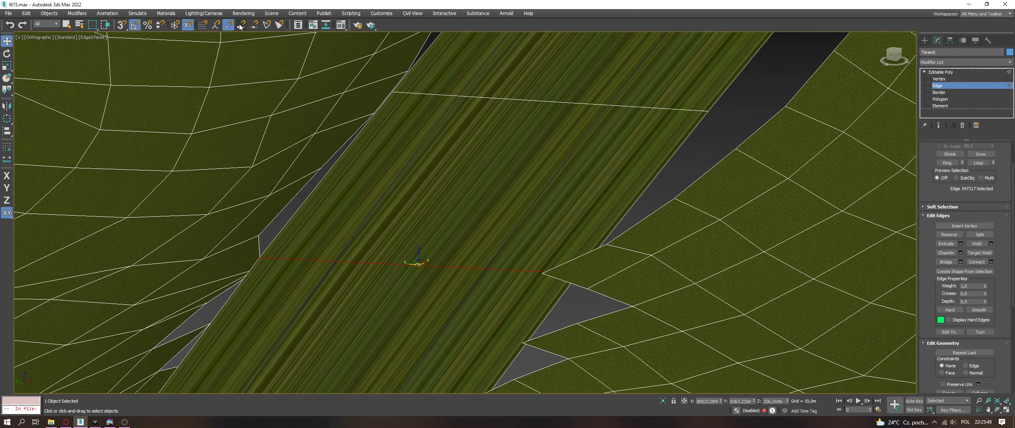
pyautogui.click(267, 25)
pyautogui.click(228, 25)
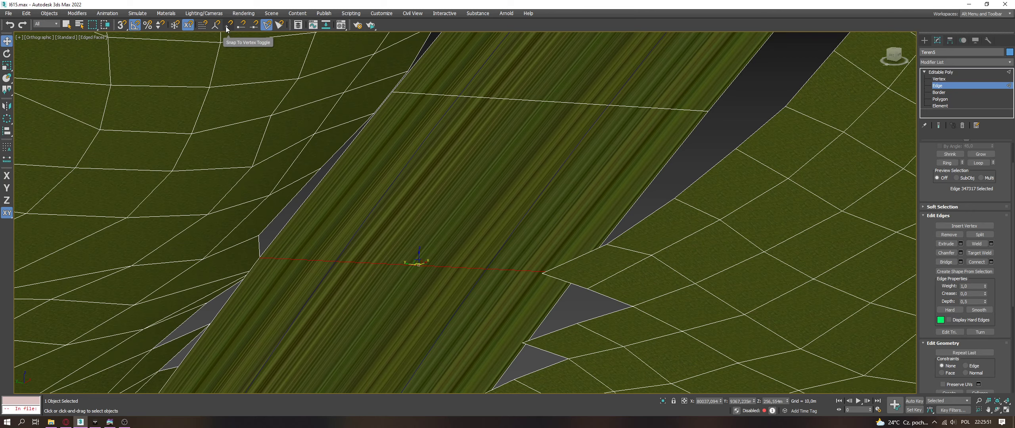
pyautogui.press('s')
pyautogui.moveTo(419, 254); pyautogui.dragTo(346, 248)
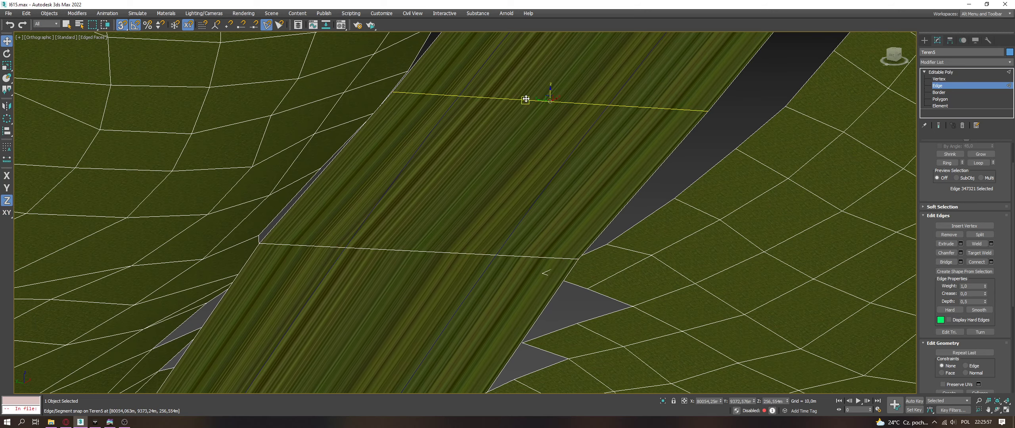
# Step: Raise the next cross edge along the strip by about 0.52 m in Z, snapping it to the track line's height
pyautogui.moveTo(382, 289); pyautogui.dragTo(449, 262, button='middle')
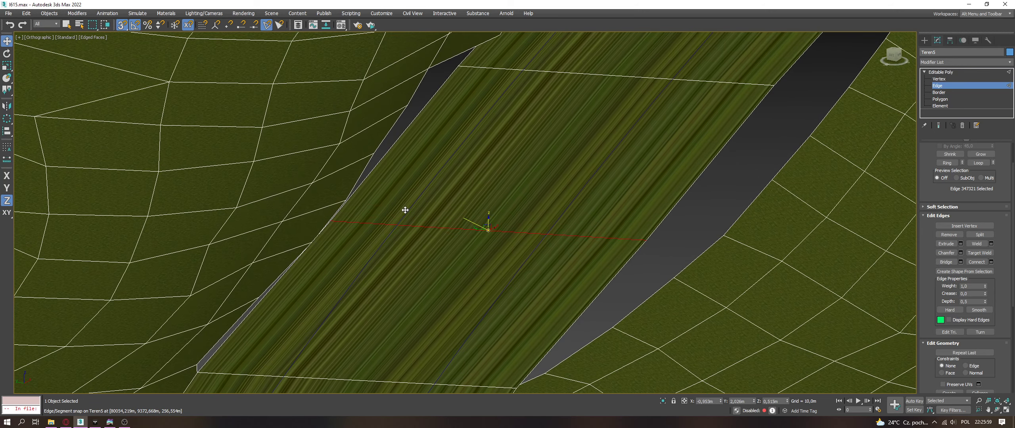
pyautogui.scroll(-2, 409, 238)
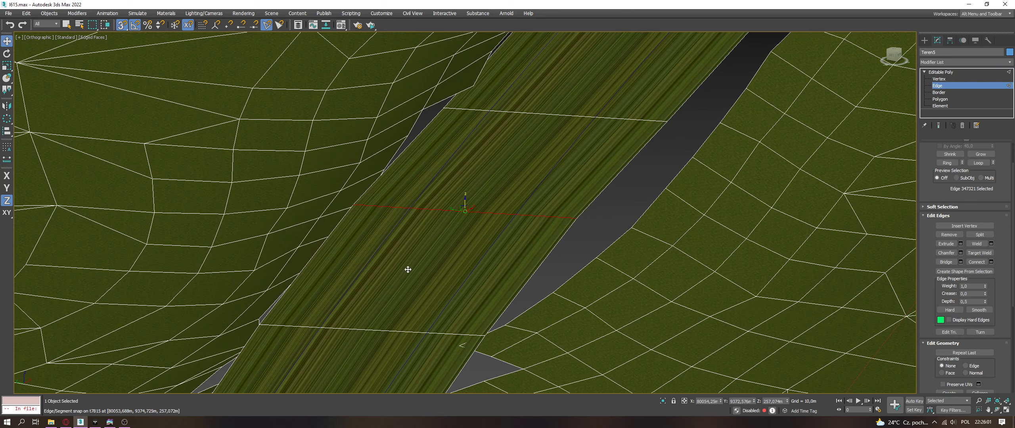
pyautogui.moveTo(429, 206); pyautogui.dragTo(499, 104, button='middle')
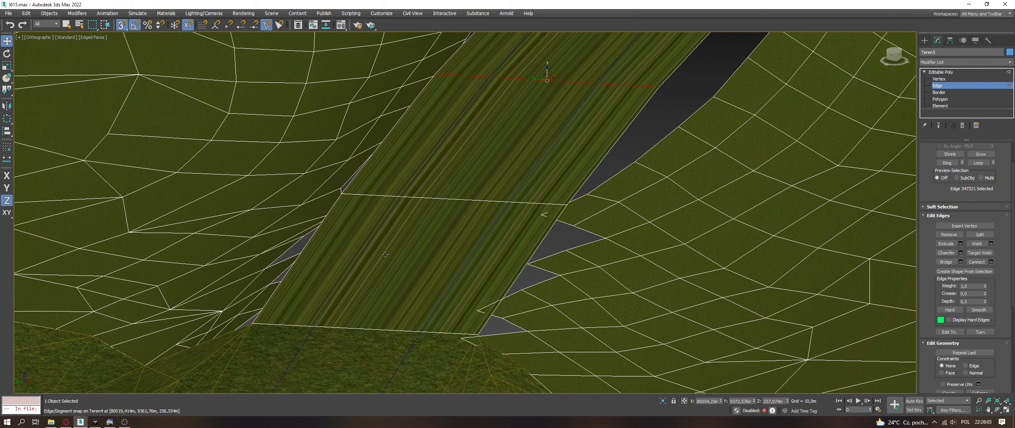
# Step: Raise the next two cross edges along the strip in Z to the track line, the second to about 257.29 m
pyautogui.moveTo(454, 169); pyautogui.dragTo(415, 207, button='middle')
pyautogui.click(490, 122)
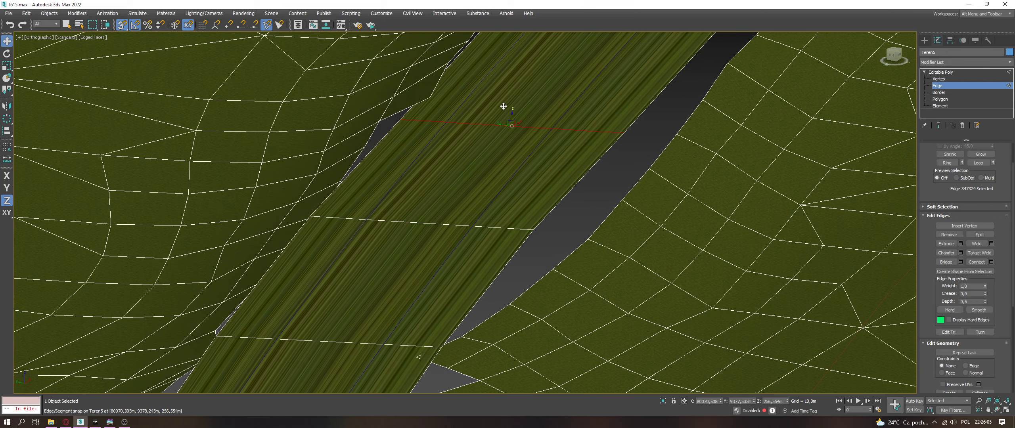
pyautogui.moveTo(502, 104); pyautogui.dragTo(464, 197, button='middle')
pyautogui.moveTo(422, 201)
pyautogui.mouseDown()
pyautogui.moveTo(412, 202)
pyautogui.moveTo(419, 195)
pyautogui.mouseUp()
pyautogui.moveTo(544, 108); pyautogui.dragTo(478, 216, button='middle')
pyautogui.click(470, 211)
pyautogui.moveTo(440, 199); pyautogui.dragTo(451, 192)
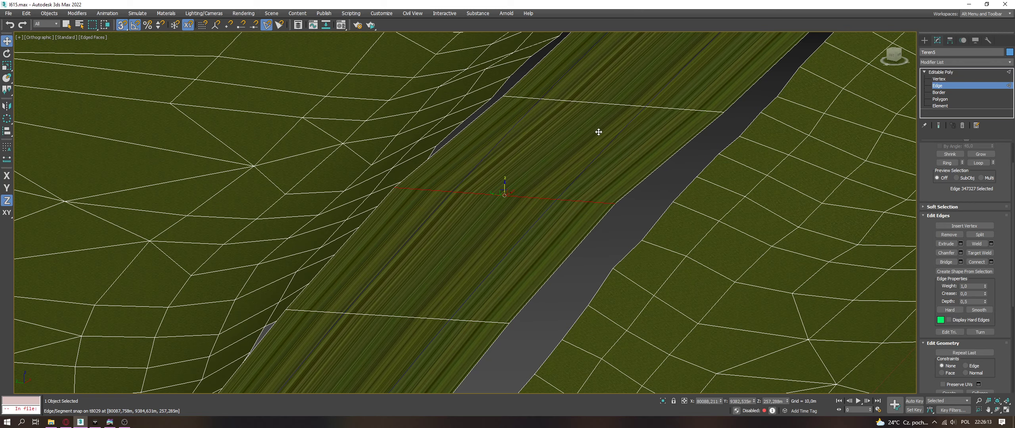
# Step: Lift the following two cross edges in Z by about 0.85 m and 0.99 m, snapping them to the track line
pyautogui.moveTo(483, 193); pyautogui.dragTo(550, 203, button='middle')
pyautogui.click(550, 203)
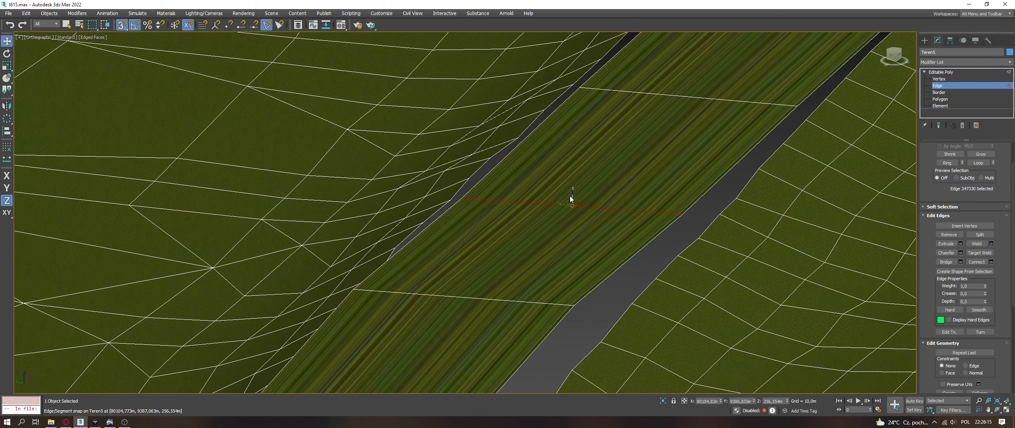
pyautogui.moveTo(506, 201); pyautogui.dragTo(506, 196)
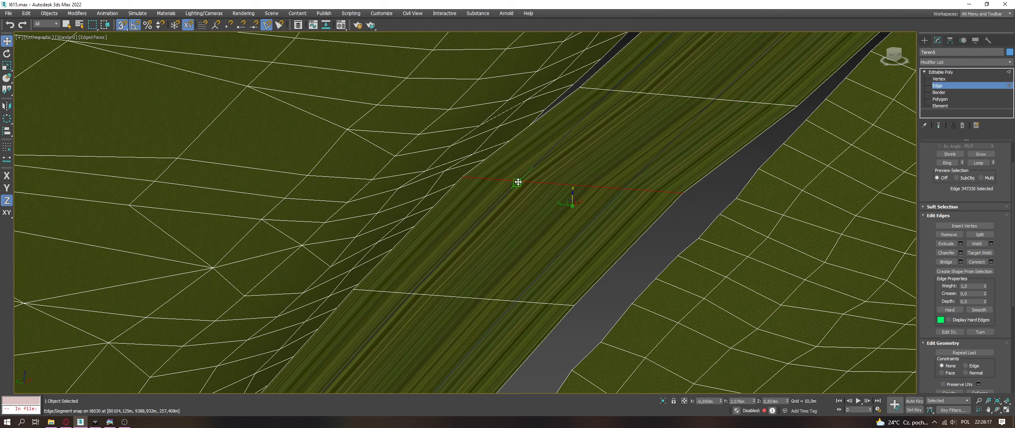
pyautogui.moveTo(635, 89); pyautogui.dragTo(635, 68)
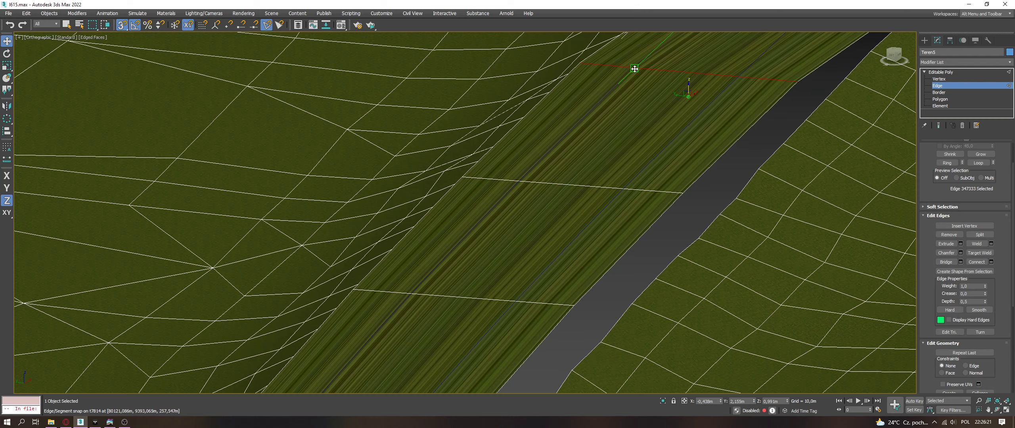
# Step: Raise the next cross edge by about 1.11 m in Z and the one after it to about 257.8 m, snapped to the track line
pyautogui.moveTo(619, 104); pyautogui.dragTo(480, 282, button='middle')
pyautogui.click(624, 163)
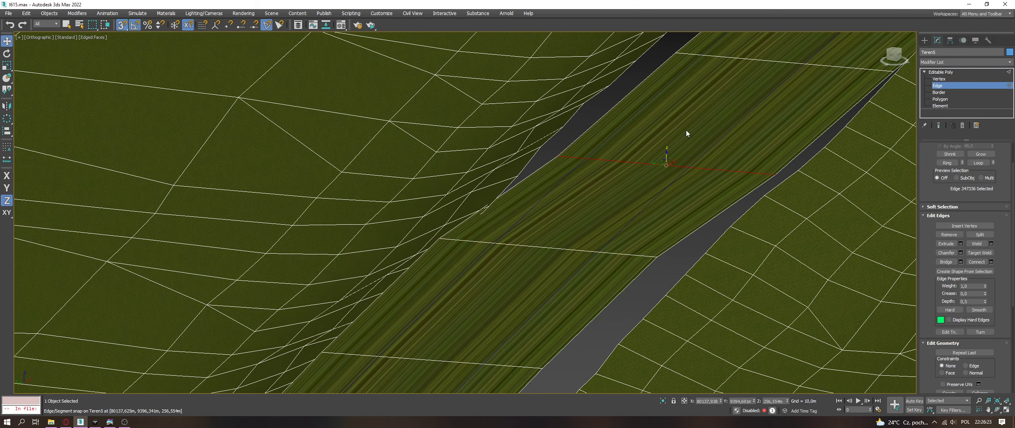
pyautogui.moveTo(668, 141); pyautogui.dragTo(498, 233, button='middle')
pyautogui.moveTo(433, 229); pyautogui.dragTo(433, 229)
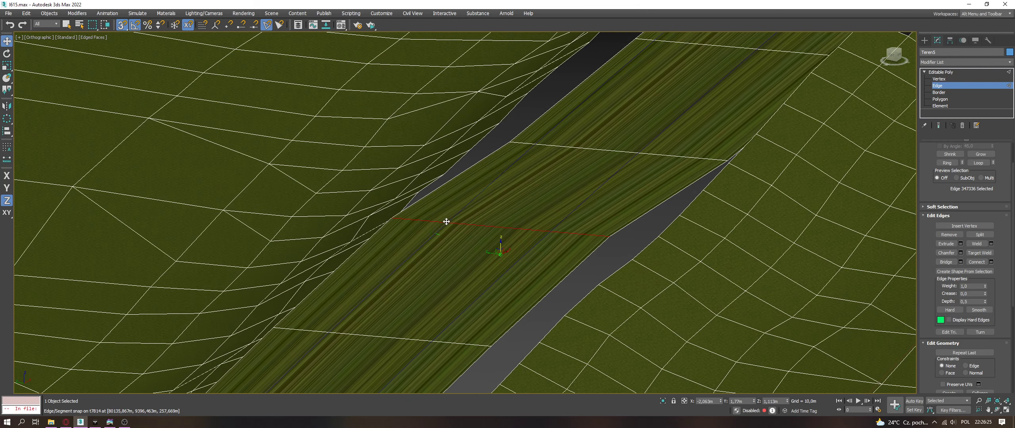
pyautogui.click(620, 149)
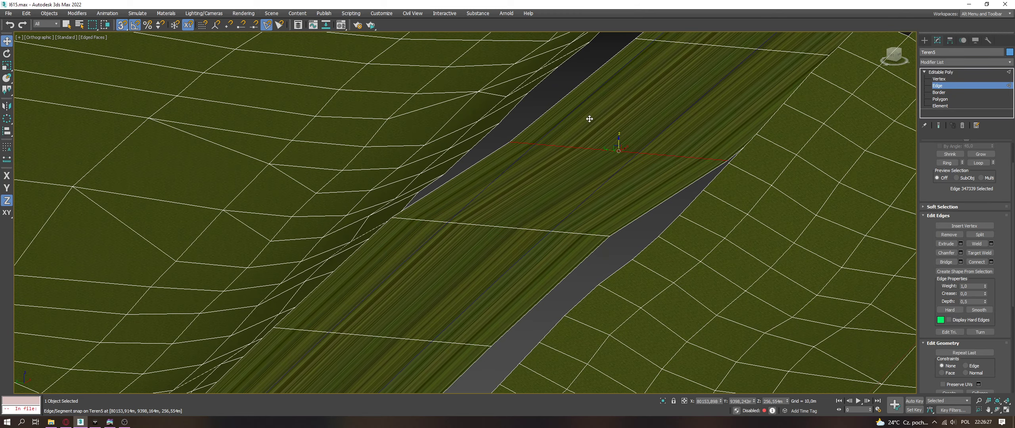
pyautogui.moveTo(573, 104); pyautogui.dragTo(566, 113)
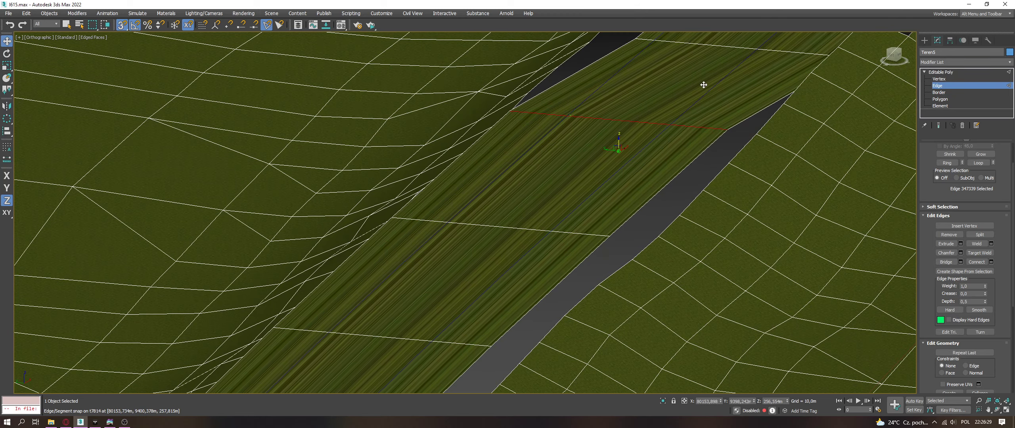
# Step: Snap the next five cross edges up to the track line in Z, the first by about 1.39 m and the last to about 258.43 m
pyautogui.moveTo(634, 154); pyautogui.dragTo(420, 301, button='middle')
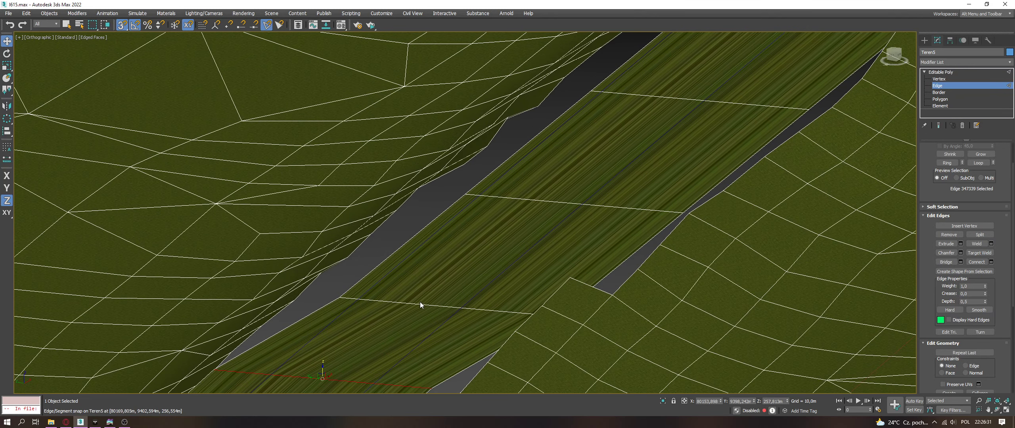
pyautogui.moveTo(421, 302); pyautogui.dragTo(391, 268)
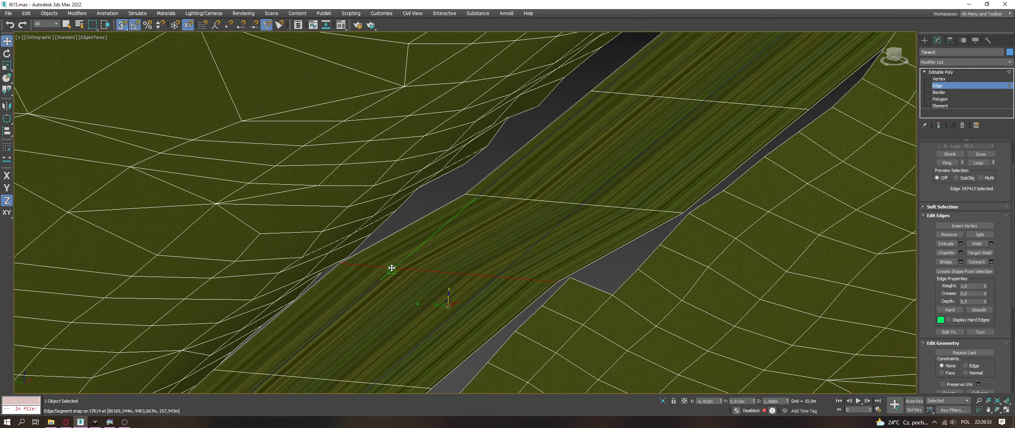
pyautogui.moveTo(557, 201); pyautogui.dragTo(519, 161)
pyautogui.click(683, 97)
pyautogui.moveTo(653, 106); pyautogui.dragTo(365, 325, button='middle')
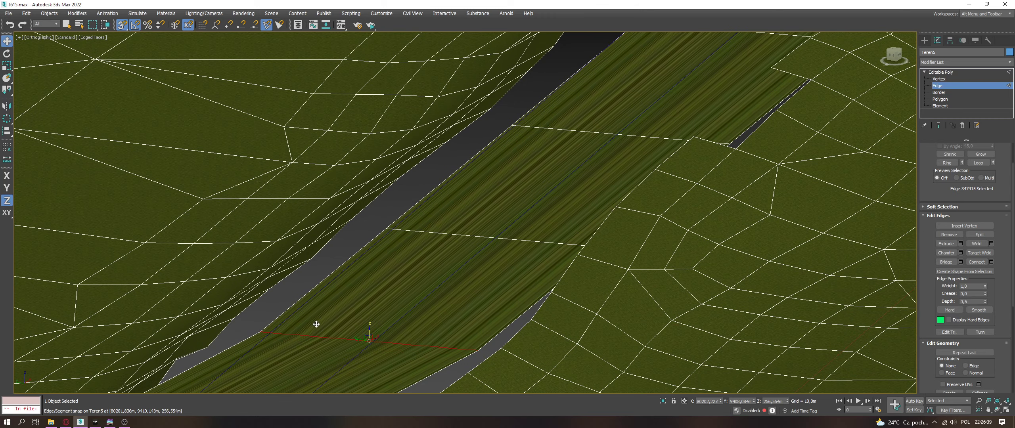
pyautogui.moveTo(444, 235); pyautogui.dragTo(438, 192)
pyautogui.moveTo(563, 130); pyautogui.dragTo(563, 83)
# Step: Raise the three cross edges beyond the notch in the neighbouring terrain seam along Z to the track line's height
pyautogui.scroll(-5, 591, 133)
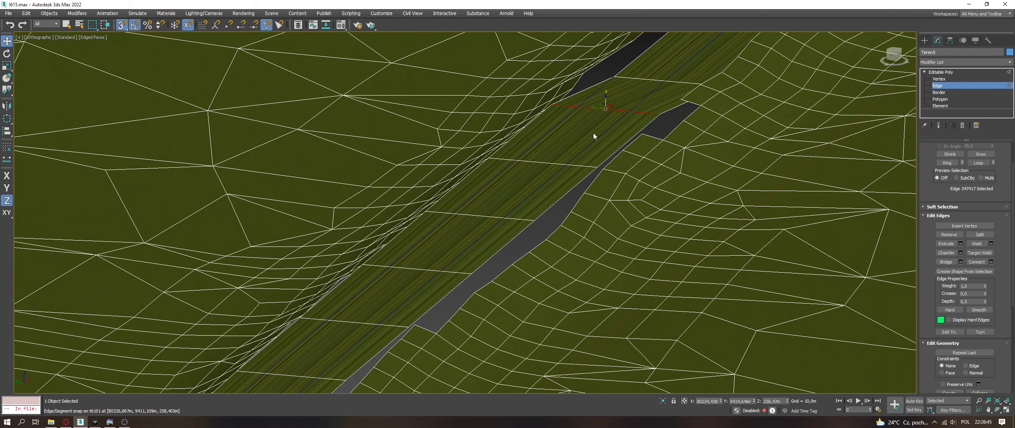
pyautogui.scroll(-2, 517, 329)
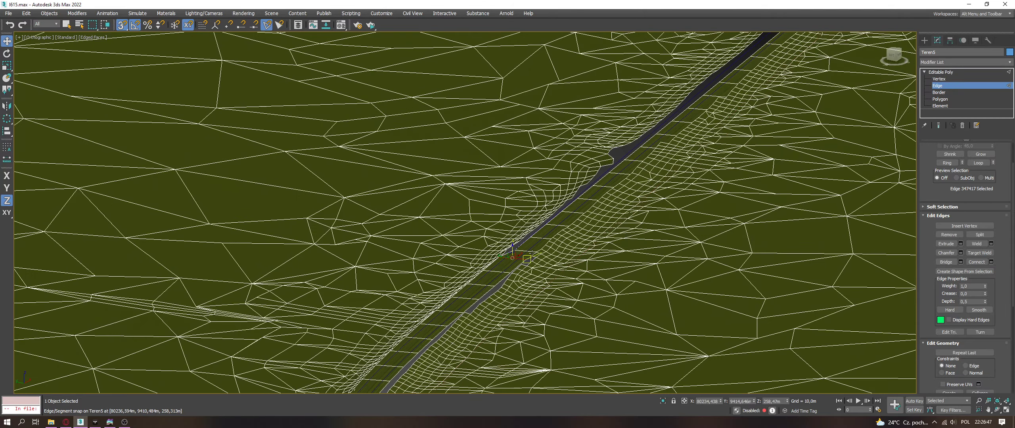
pyautogui.scroll(3, 521, 257)
pyautogui.scroll(2, 515, 256)
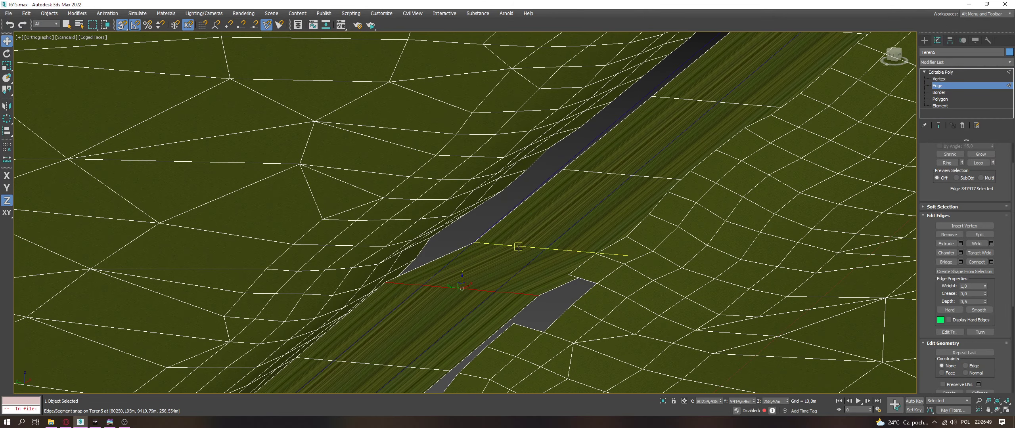
pyautogui.click(525, 245)
pyautogui.moveTo(494, 221); pyautogui.dragTo(509, 209)
pyautogui.click(611, 173)
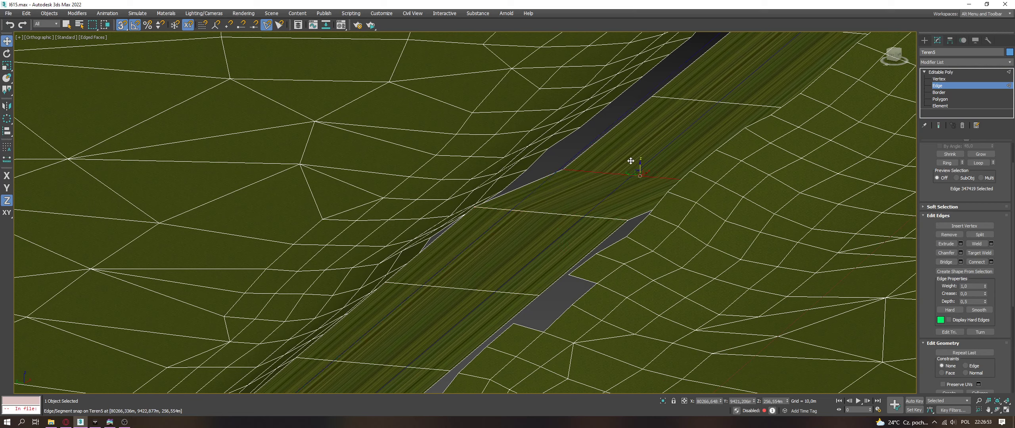
pyautogui.moveTo(629, 167)
pyautogui.mouseDown()
pyautogui.moveTo(590, 137)
pyautogui.moveTo(643, 109)
pyautogui.moveTo(704, 99)
pyautogui.mouseUp()
pyautogui.click(705, 100)
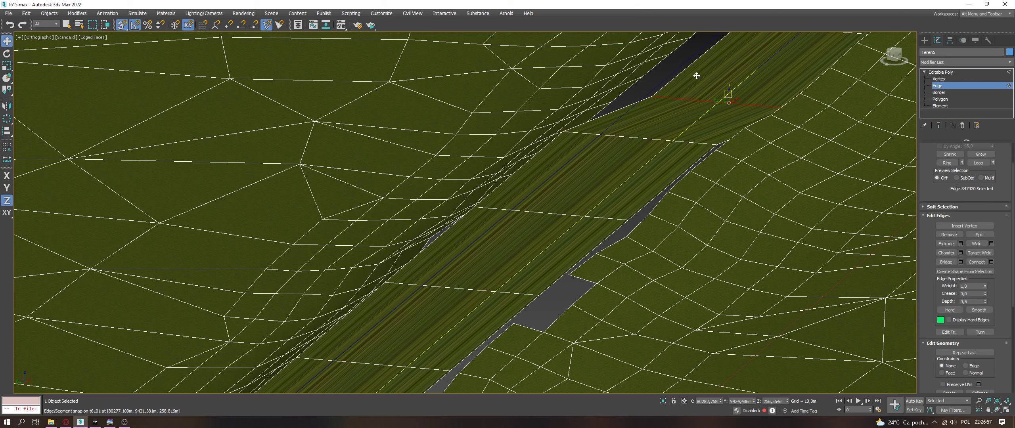
pyautogui.moveTo(741, 64); pyautogui.dragTo(622, 209, button='middle')
# Step: Raise the next two cross edges in Z by about 2.43 m and 2.6 m, snapping them to the track line
pyautogui.click(636, 195)
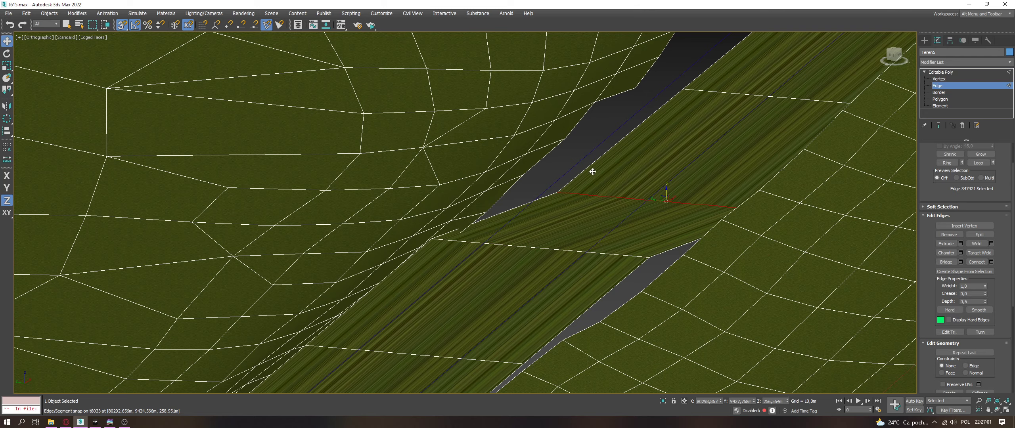
pyautogui.moveTo(591, 170); pyautogui.dragTo(590, 149)
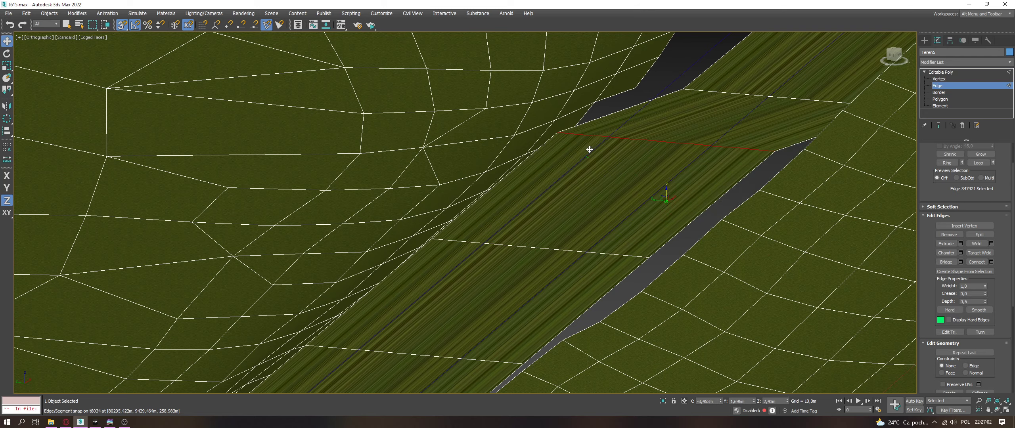
pyautogui.click(741, 97)
pyautogui.moveTo(762, 92); pyautogui.dragTo(501, 325, button='middle')
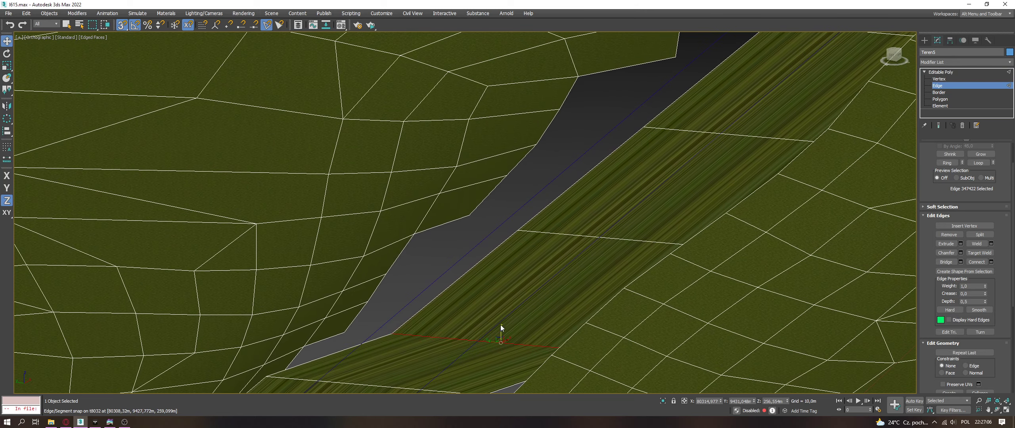
pyautogui.click(477, 352)
pyautogui.click(460, 339)
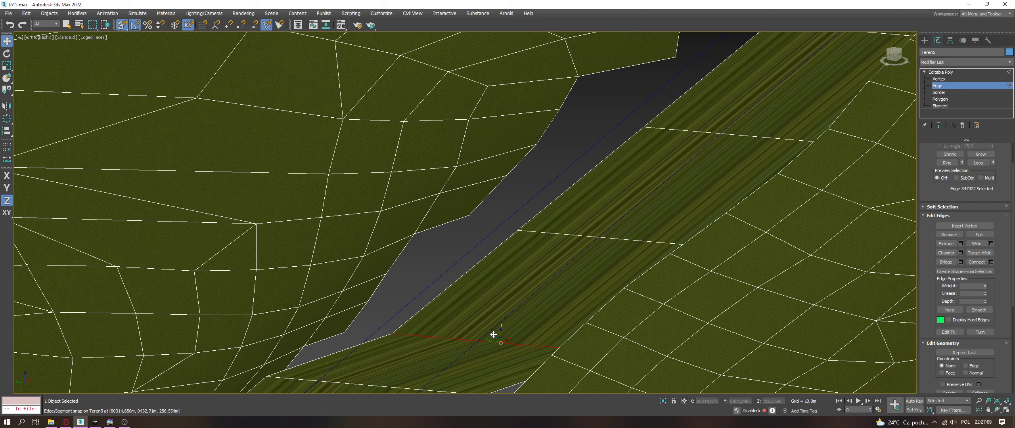
pyautogui.moveTo(457, 306); pyautogui.dragTo(435, 275)
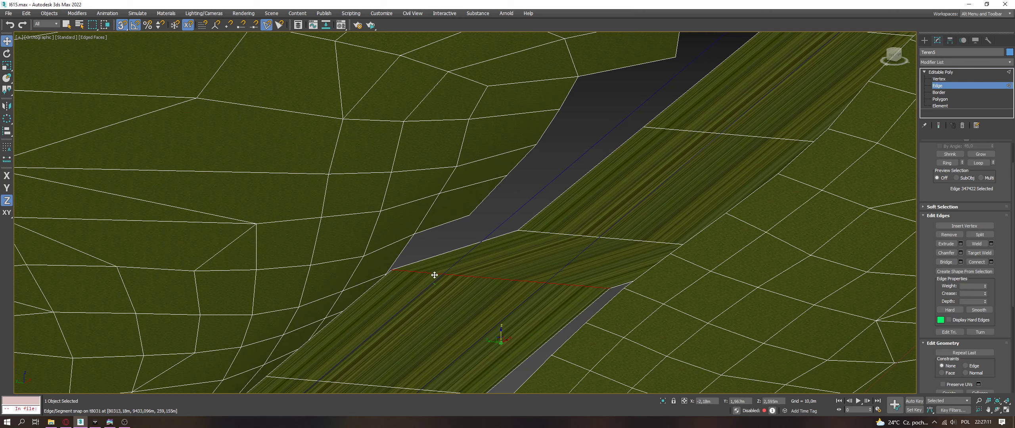
# Step: Lift the next two cross edges before the wide terrain opening to the track line in Z, the first to about 259.33 m
pyautogui.click(604, 229)
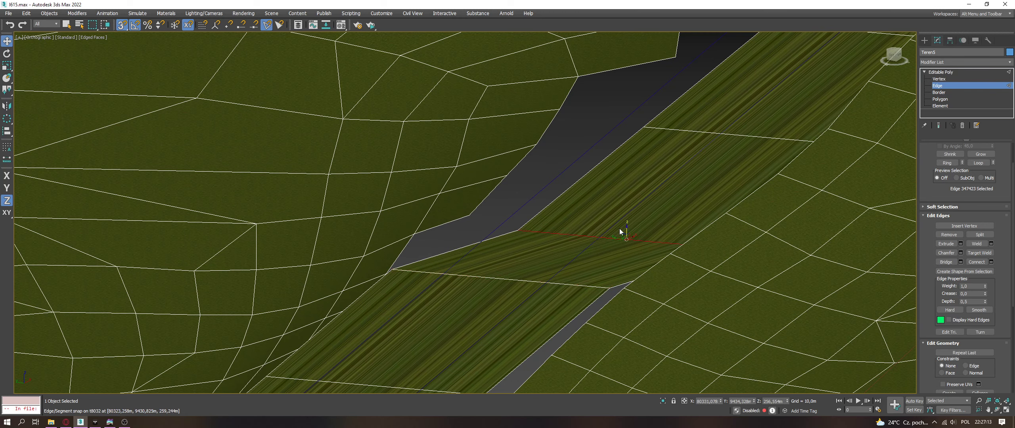
pyautogui.moveTo(607, 222); pyautogui.dragTo(570, 168)
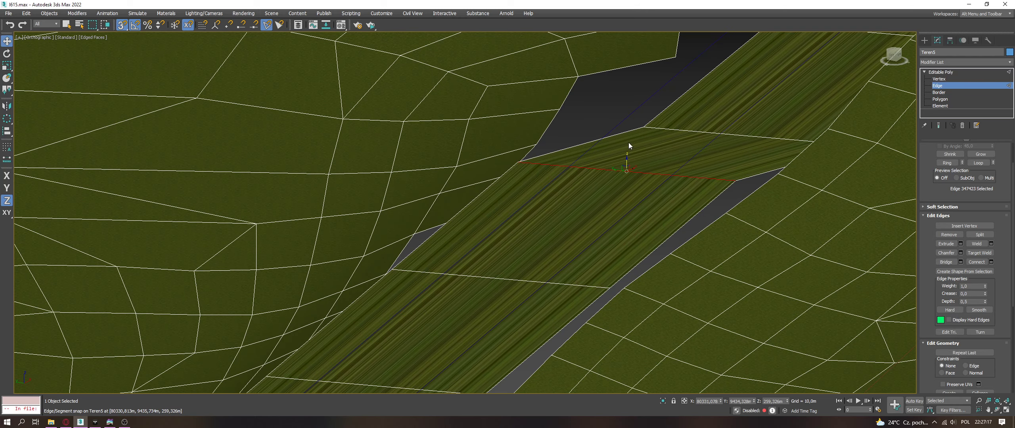
pyautogui.moveTo(629, 146); pyautogui.dragTo(540, 257, button='middle')
pyautogui.click(607, 238)
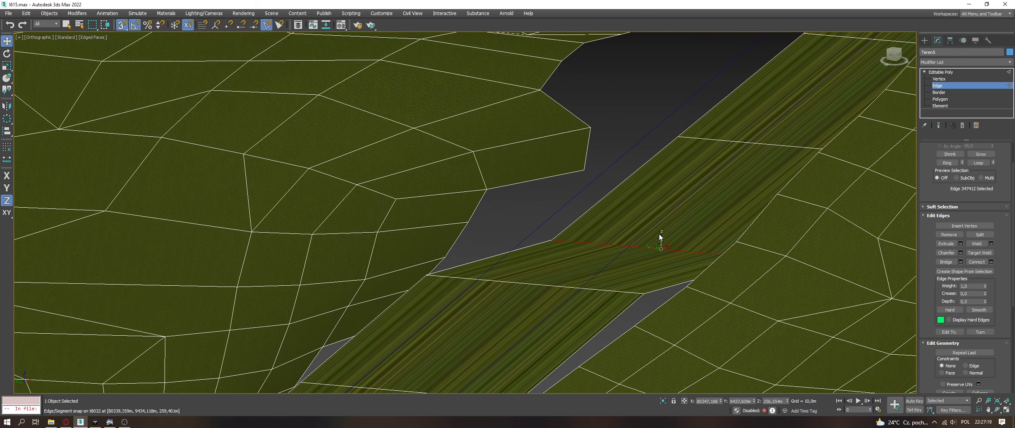
pyautogui.moveTo(659, 235); pyautogui.dragTo(604, 173)
# Step: Raise the two cross edges beside the wide terrain opening in Z by about 3.08 m and 3.24 m to the track line
pyautogui.click(765, 125)
pyautogui.moveTo(766, 125); pyautogui.dragTo(442, 347, button='middle')
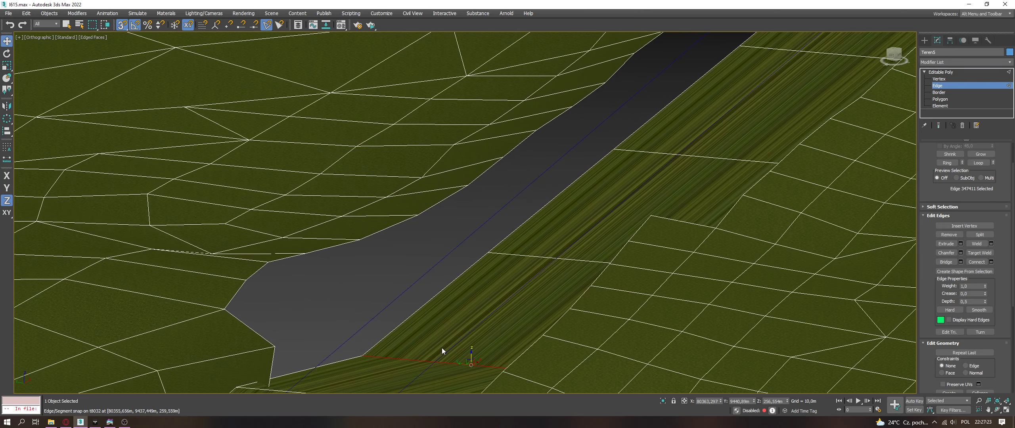
pyautogui.moveTo(414, 359); pyautogui.dragTo(411, 283)
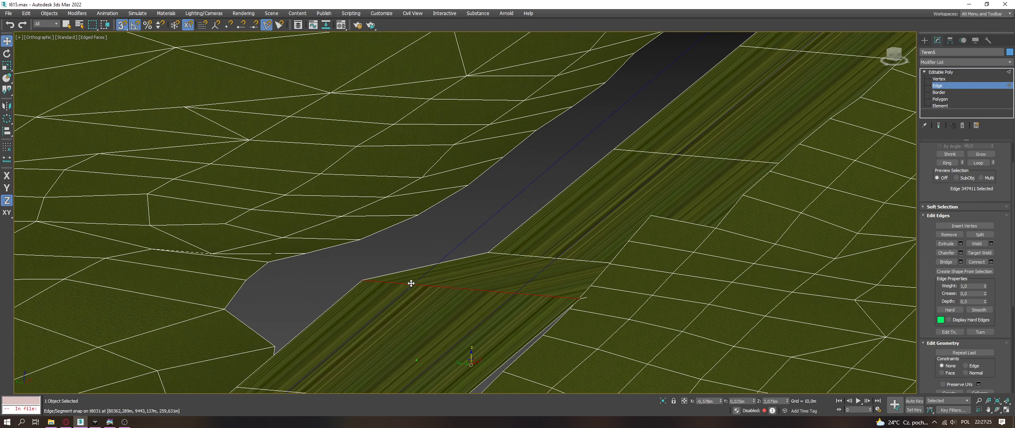
pyautogui.click(542, 255)
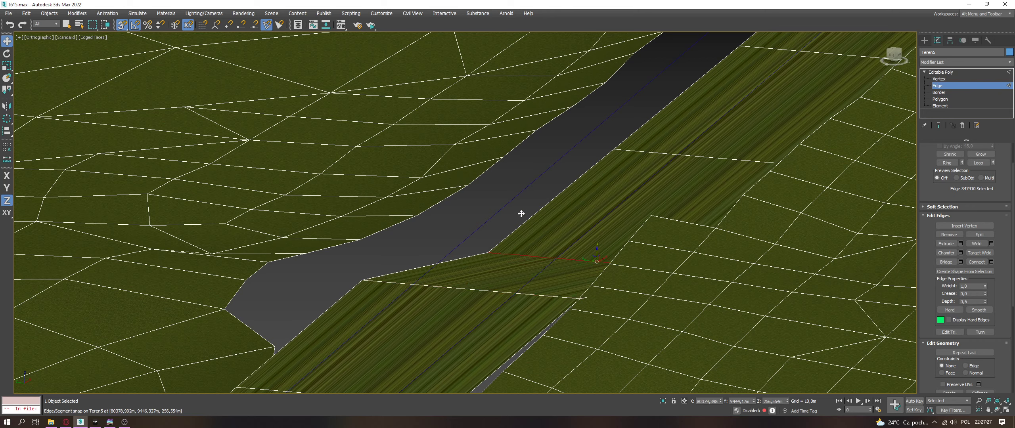
pyautogui.moveTo(535, 256); pyautogui.dragTo(537, 174)
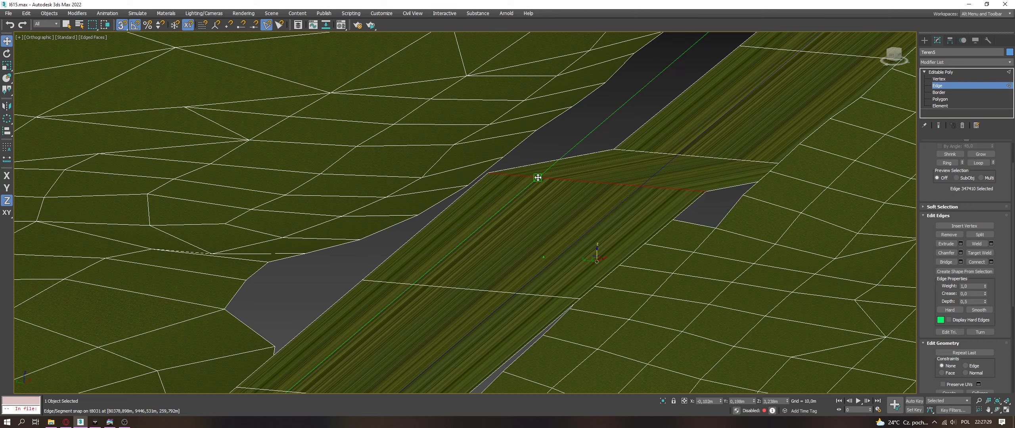
# Step: Raise the two cross edges past the wide opening to the track line, to Z heights of about 259.93 m and 260.1 m
pyautogui.click(670, 157)
pyautogui.moveTo(650, 152); pyautogui.dragTo(675, 68)
pyautogui.moveTo(616, 125); pyautogui.dragTo(560, 257, button='middle')
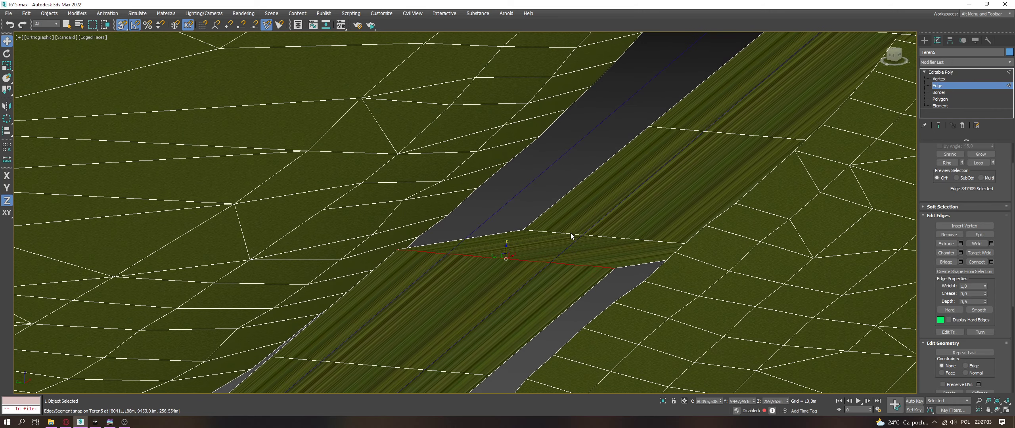
pyautogui.moveTo(571, 235); pyautogui.dragTo(571, 149)
pyautogui.press('XF86AudioLowerVolume')
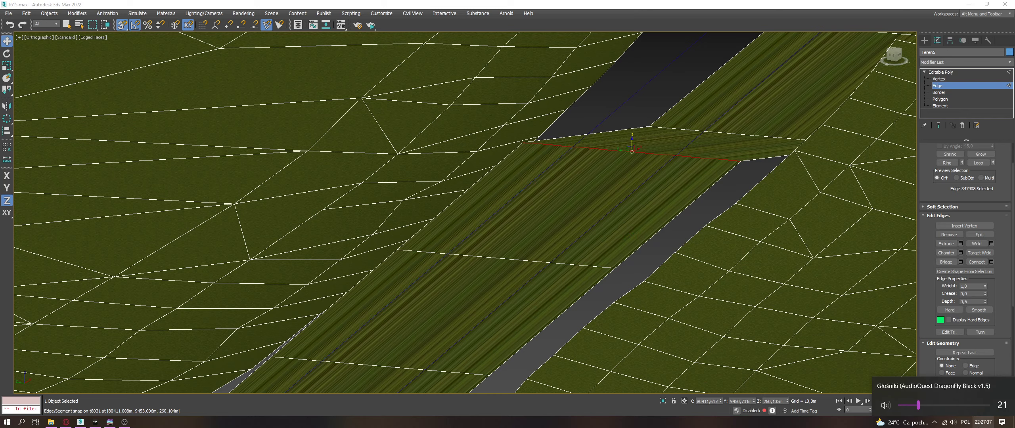
# Step: Raise the following two cross edges in Z to the track line's height, the second by about 3.86 m
pyautogui.moveTo(702, 130); pyautogui.dragTo(527, 320, button='middle')
pyautogui.click(517, 329)
pyautogui.moveTo(585, 323); pyautogui.dragTo(518, 237)
pyautogui.click(714, 229)
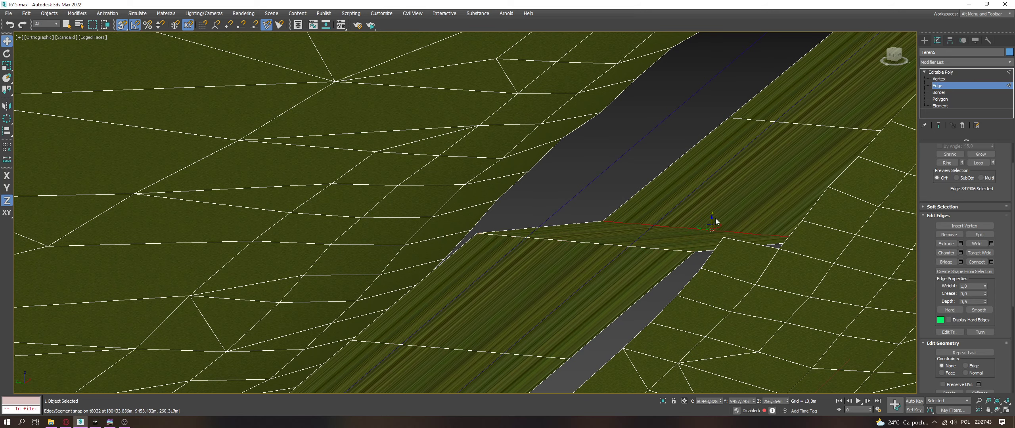
pyautogui.moveTo(711, 227); pyautogui.dragTo(606, 161)
pyautogui.moveTo(649, 138); pyautogui.dragTo(652, 131)
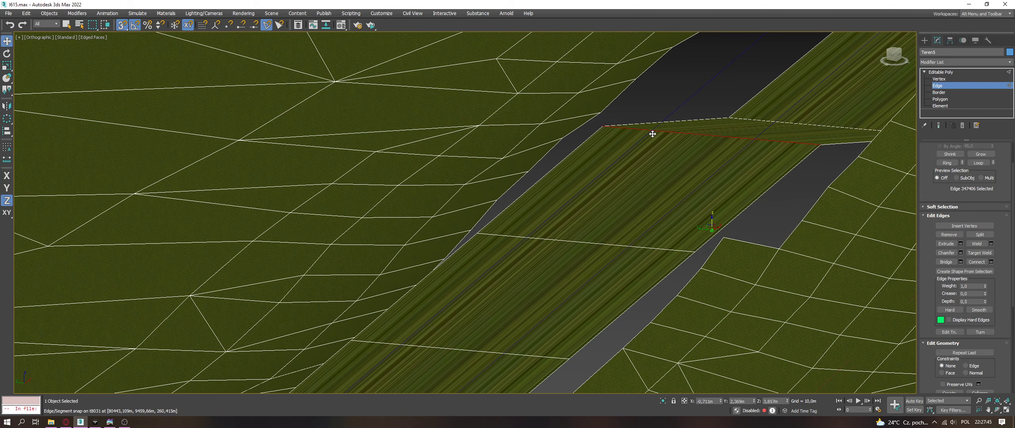
pyautogui.scroll(-5, 664, 186)
pyautogui.scroll(-3, 676, 192)
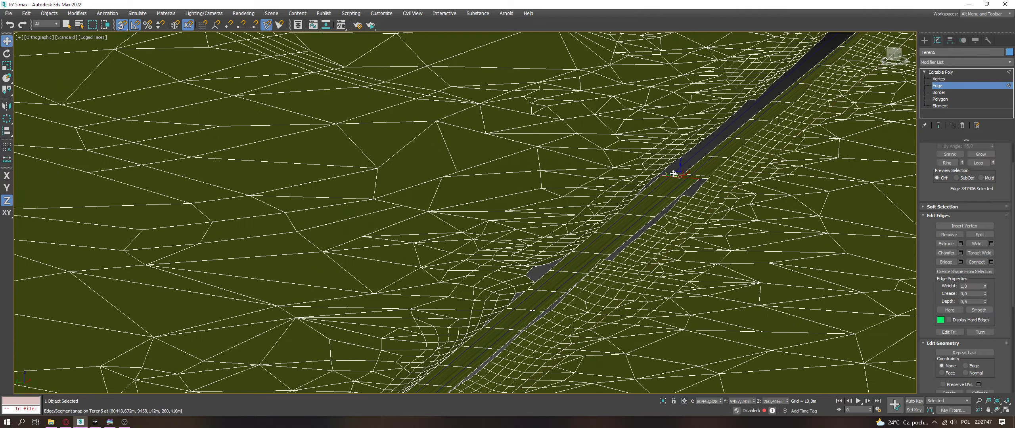
pyautogui.scroll(6, 519, 245)
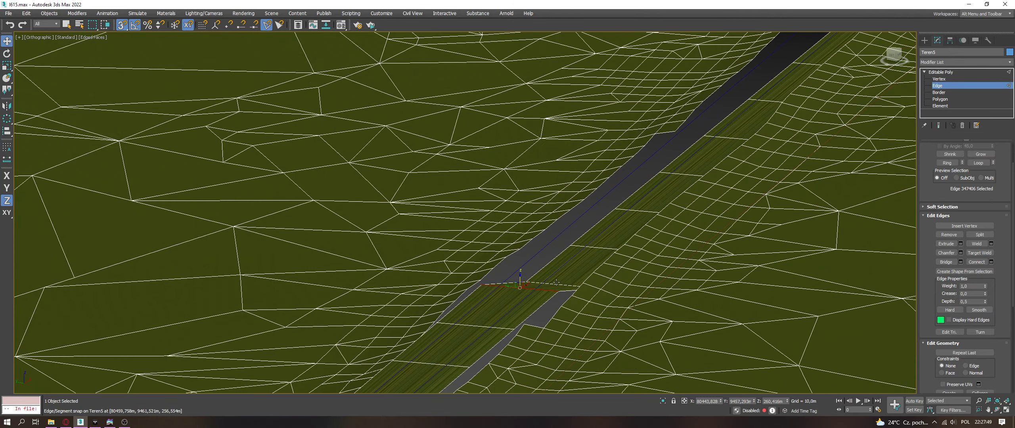
# Step: Raise the next two cross edges of the strip in Z to the track line
pyautogui.click(563, 281)
pyautogui.scroll(2, 563, 281)
pyautogui.moveTo(519, 247); pyautogui.dragTo(534, 235)
pyautogui.moveTo(637, 216)
pyautogui.keyDown('alt'); pyautogui.mouseDown(button='middle')
pyautogui.moveTo(633, 227)
pyautogui.moveTo(631, 205)
pyautogui.mouseUp(button='middle'); pyautogui.keyUp('alt')
pyautogui.click(633, 198)
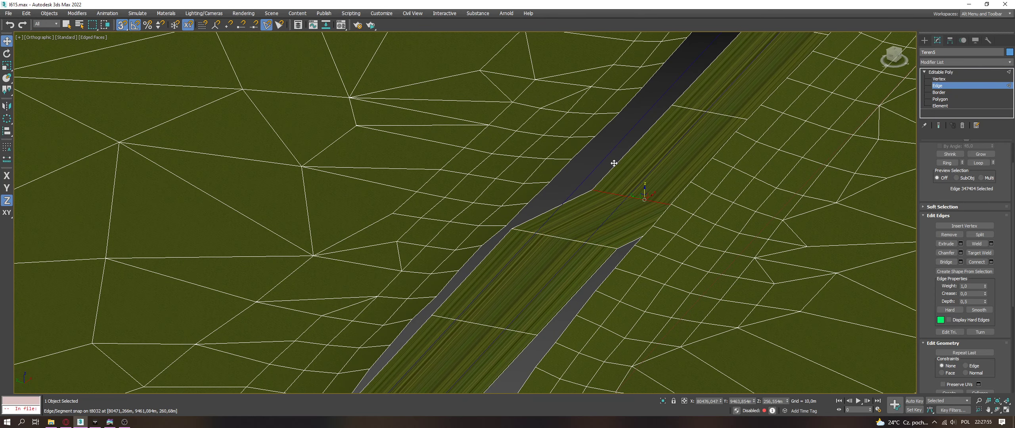
pyautogui.moveTo(617, 166); pyautogui.dragTo(616, 145)
# Step: Raise the following two cross edges to the track line in Z, by about 4.32 m and 4.47 m
pyautogui.click(723, 104)
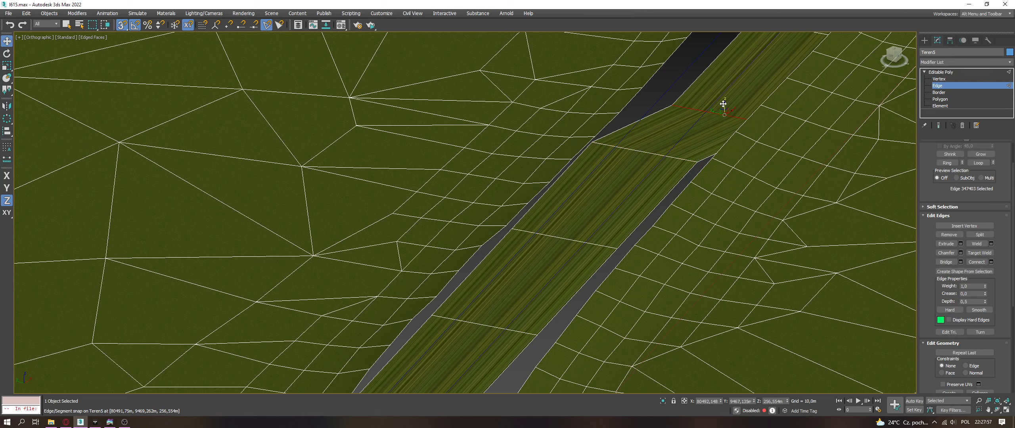
pyautogui.moveTo(724, 104); pyautogui.dragTo(691, 63)
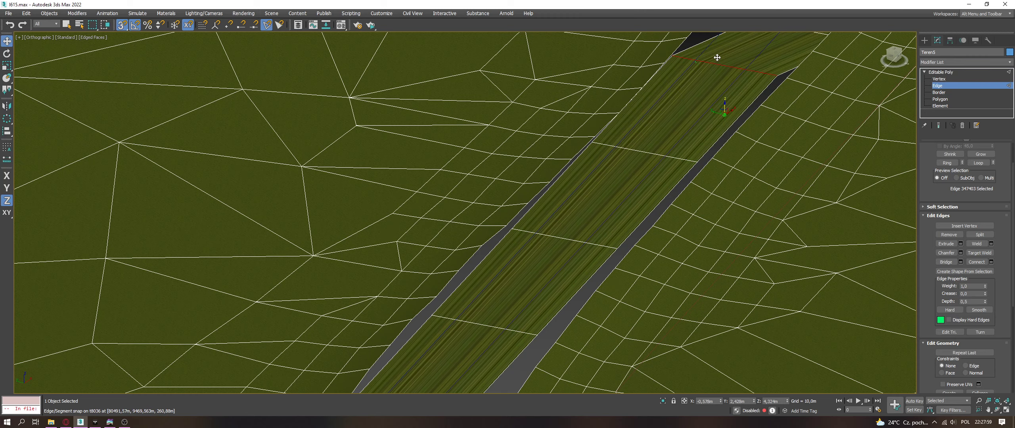
pyautogui.moveTo(606, 172); pyautogui.dragTo(567, 227, button='middle')
pyautogui.click(659, 159)
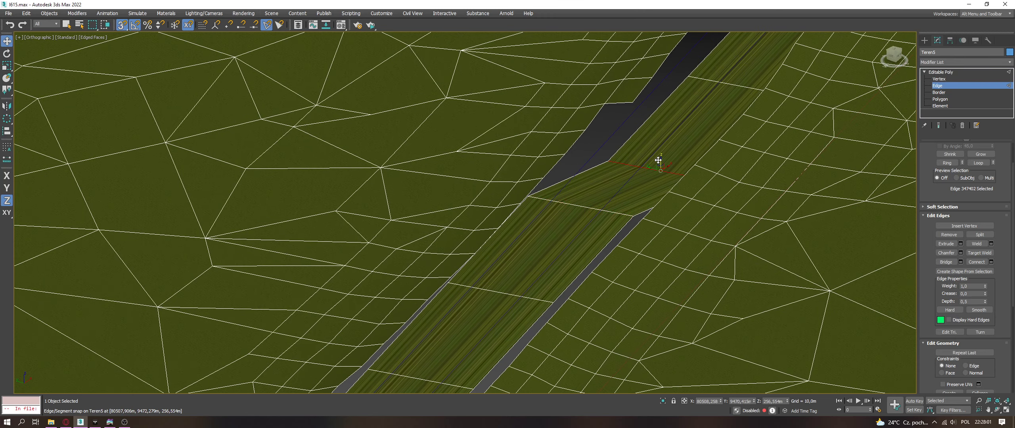
pyautogui.moveTo(660, 157); pyautogui.dragTo(631, 113)
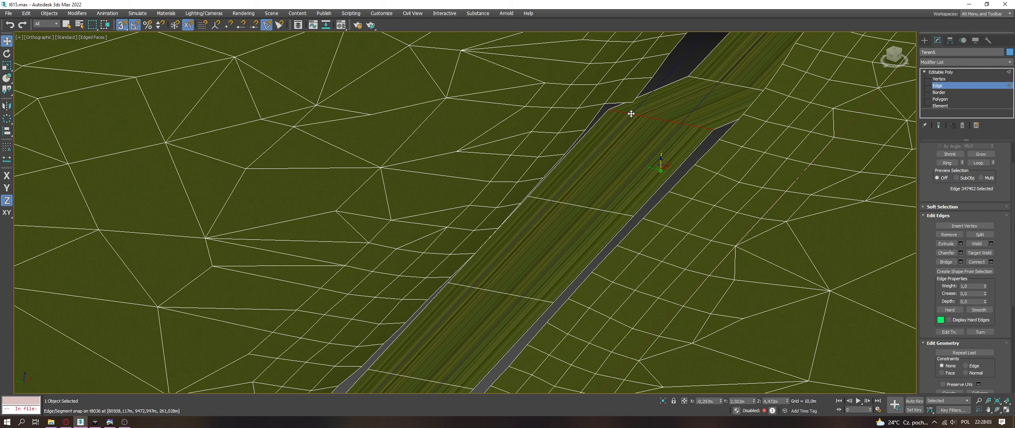
# Step: Lift the two cross edges past the small notch in the terrain gap to the track's height in Z
pyautogui.click(728, 84)
pyautogui.moveTo(748, 68); pyautogui.dragTo(618, 245, button='middle')
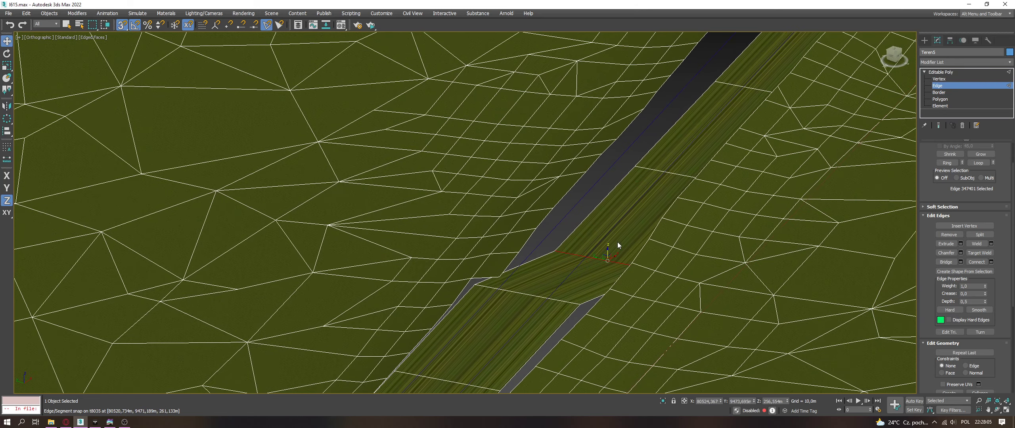
pyautogui.moveTo(573, 217); pyautogui.dragTo(577, 201)
pyautogui.click(687, 170)
pyautogui.moveTo(653, 140); pyautogui.dragTo(688, 110)
# Step: Raise the next two cross edges to the track line, to Z heights of about 261.45 m and 261.6 m
pyautogui.moveTo(688, 110); pyautogui.dragTo(600, 255, button='middle')
pyautogui.click(618, 245)
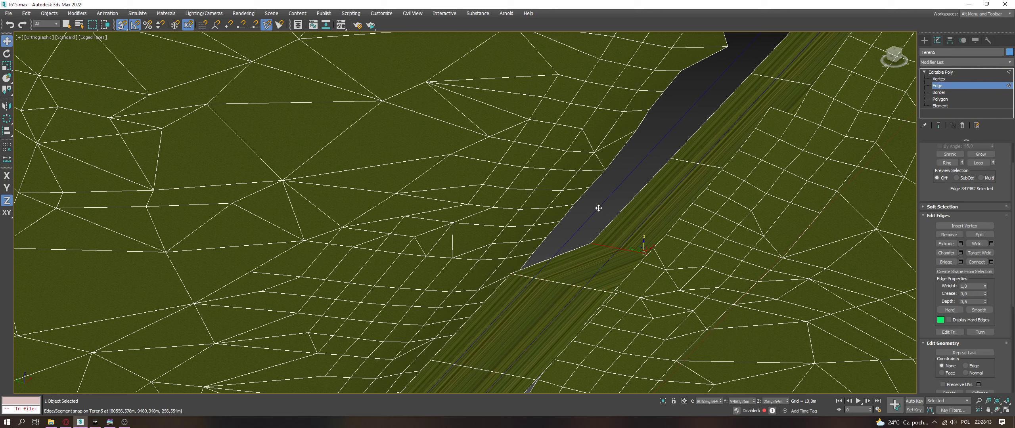
pyautogui.moveTo(598, 208); pyautogui.dragTo(599, 206)
pyautogui.click(711, 160)
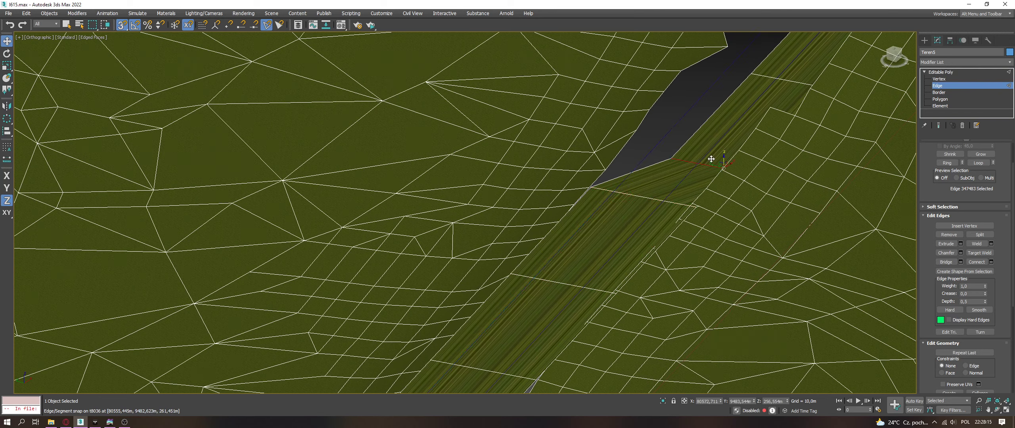
pyautogui.moveTo(723, 160); pyautogui.dragTo(723, 144)
pyautogui.moveTo(710, 101)
pyautogui.mouseDown()
pyautogui.moveTo(695, 102)
pyautogui.moveTo(721, 90)
pyautogui.mouseUp()
pyautogui.moveTo(776, 77); pyautogui.dragTo(653, 210, button='middle')
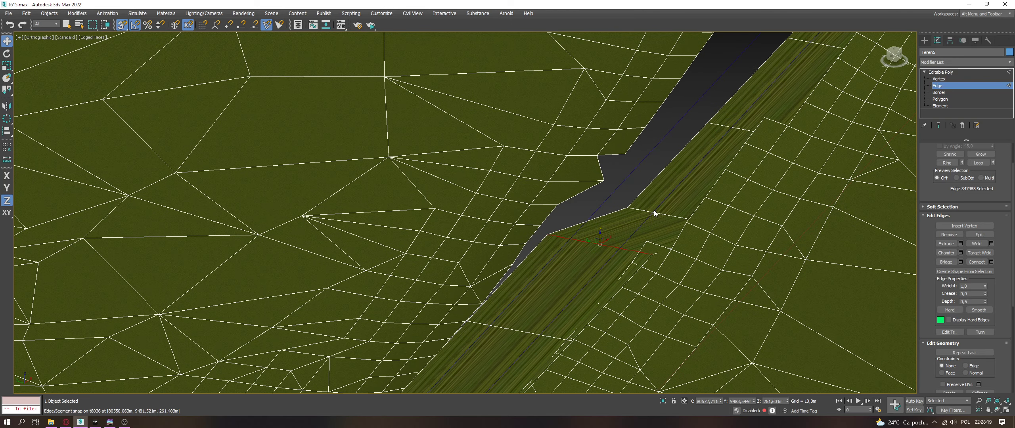
# Step: Raise the two cross edges beside the jagged terrain opening to the track line, the second to about 261.9 m in Z
pyautogui.click(655, 211)
pyautogui.moveTo(679, 203); pyautogui.dragTo(651, 153)
pyautogui.click(729, 126)
pyautogui.moveTo(713, 90); pyautogui.dragTo(728, 66)
# Step: Raise the next two cross edges further along the strip in Z to the track line, the first by about 5.47 m
pyautogui.scroll(-4, 637, 175)
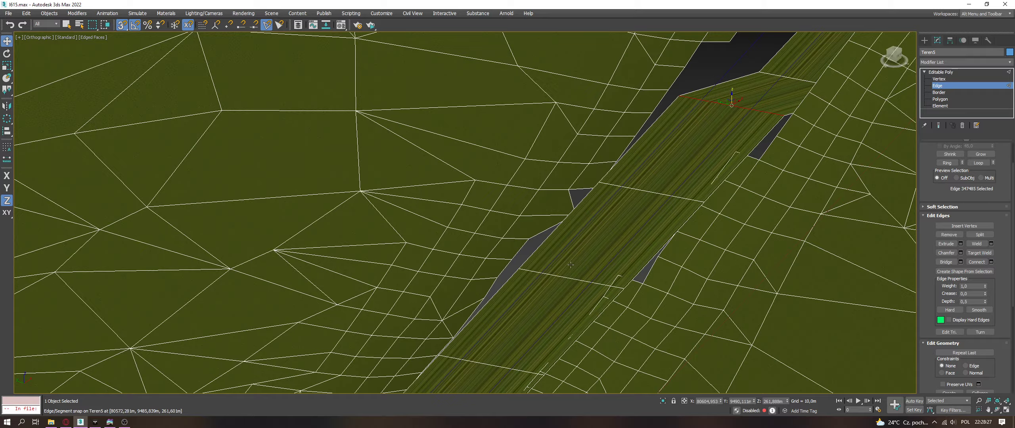
pyautogui.scroll(-6, 640, 197)
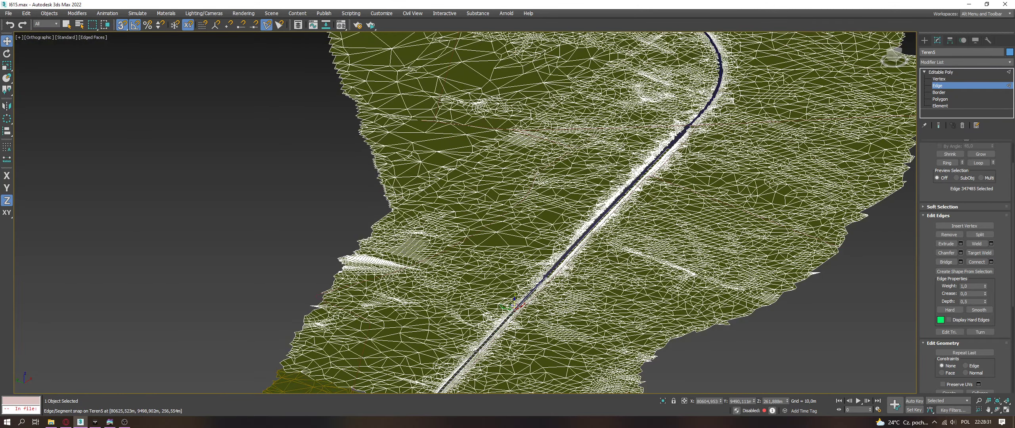
pyautogui.scroll(8, 515, 305)
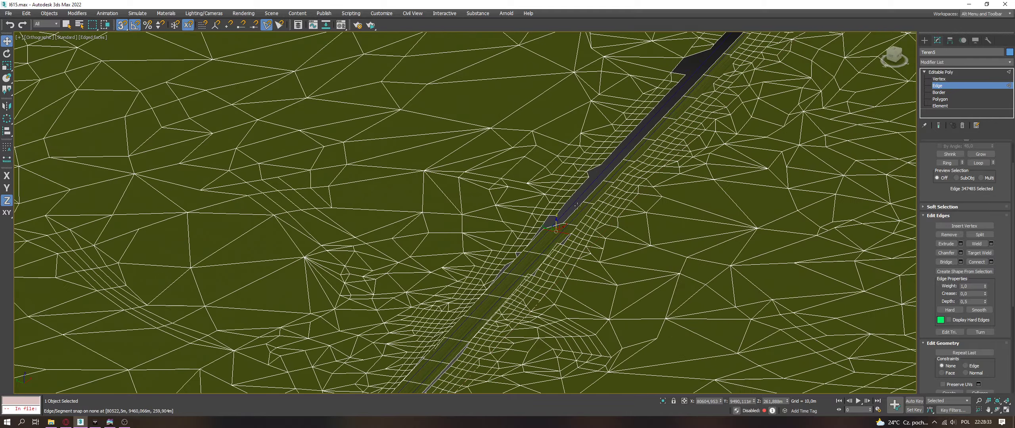
pyautogui.scroll(2, 579, 209)
pyautogui.click(563, 239)
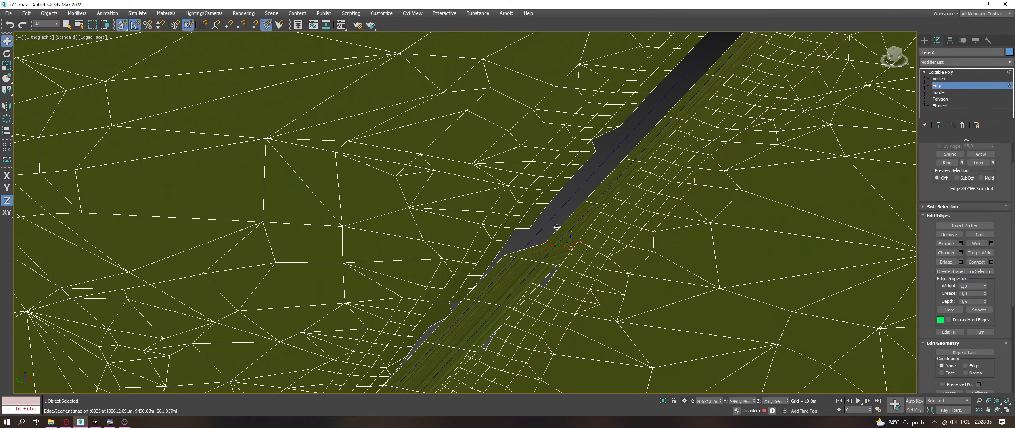
pyautogui.moveTo(557, 227); pyautogui.dragTo(554, 214)
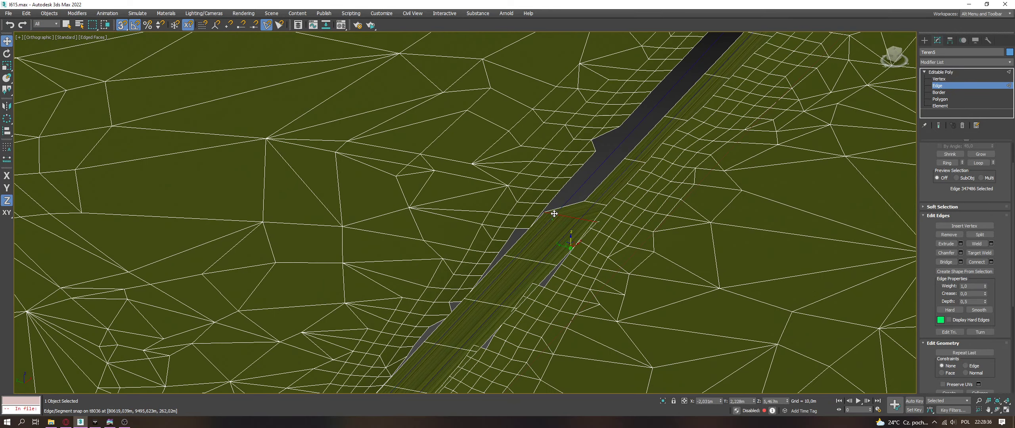
pyautogui.click(610, 195)
pyautogui.moveTo(587, 172); pyautogui.dragTo(646, 157)
# Step: Lift the two cross edges past the pointed terrain notch to the track line in Z, the first by about 5.75 m
pyautogui.click(635, 127)
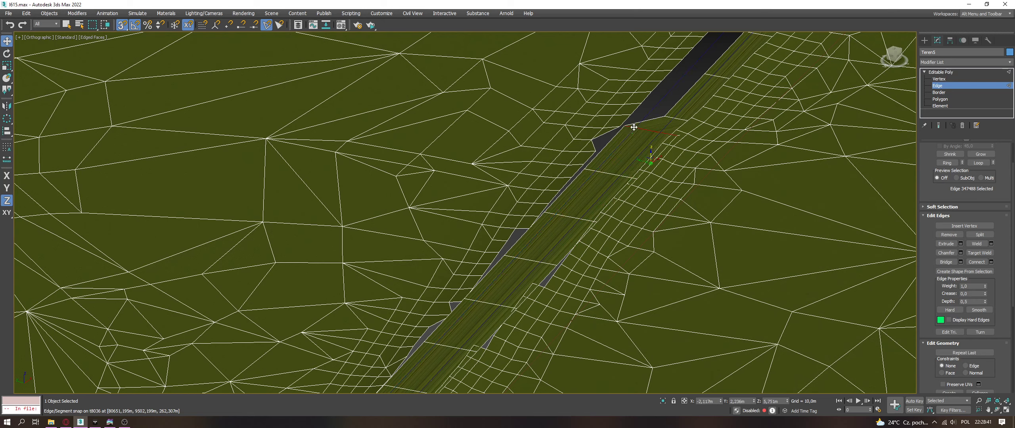
pyautogui.moveTo(659, 125); pyautogui.dragTo(688, 116)
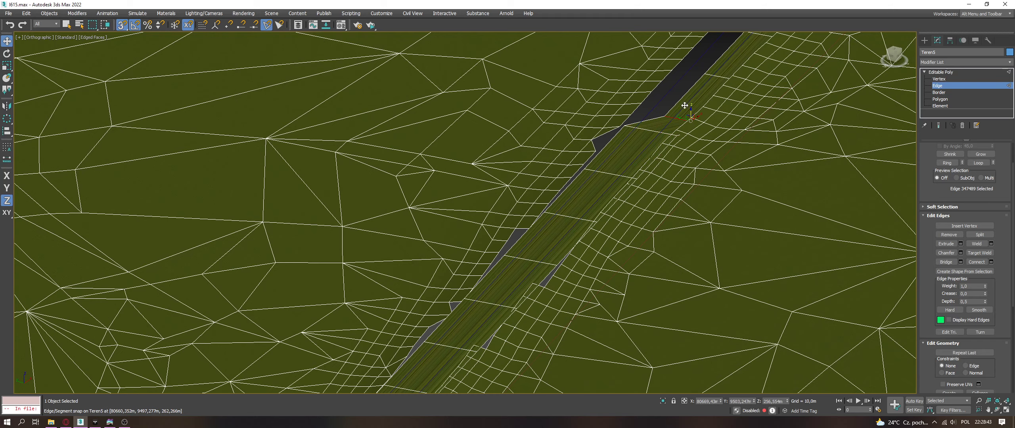
pyautogui.click(673, 89)
pyautogui.moveTo(673, 90); pyautogui.dragTo(731, 74)
pyautogui.moveTo(731, 75); pyautogui.dragTo(435, 302, button='middle')
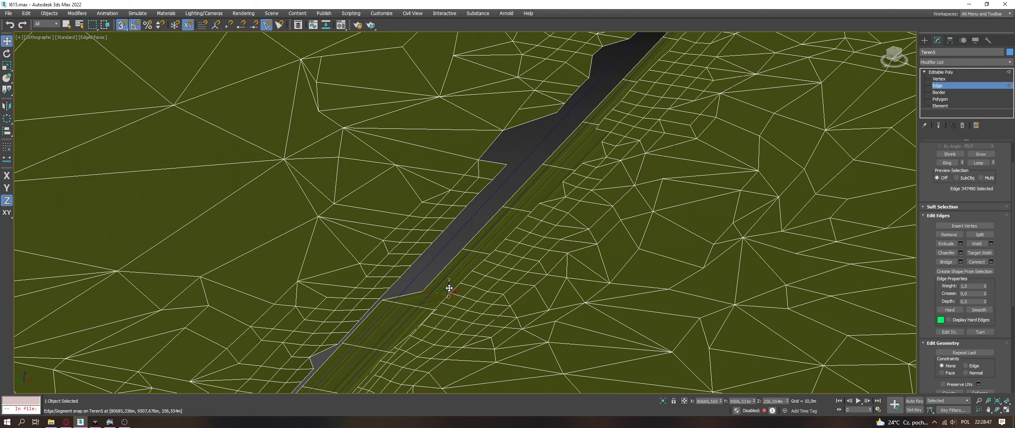
# Step: Raise the three cross edges leading up to the wide terrain opening in Z to the track line
pyautogui.moveTo(439, 254); pyautogui.dragTo(472, 215)
pyautogui.click(498, 249)
pyautogui.click(529, 207)
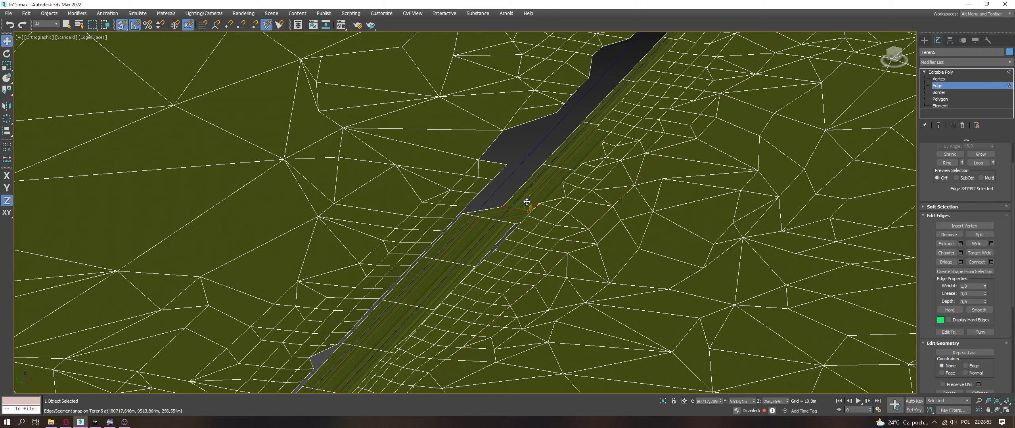
pyautogui.moveTo(512, 188); pyautogui.dragTo(507, 165)
# Step: Raise the two cross edges at the wide opening to the track line, the first by about 6.47 m, the second to Z 263.18 m
pyautogui.click(557, 169)
pyautogui.moveTo(549, 132); pyautogui.dragTo(544, 130)
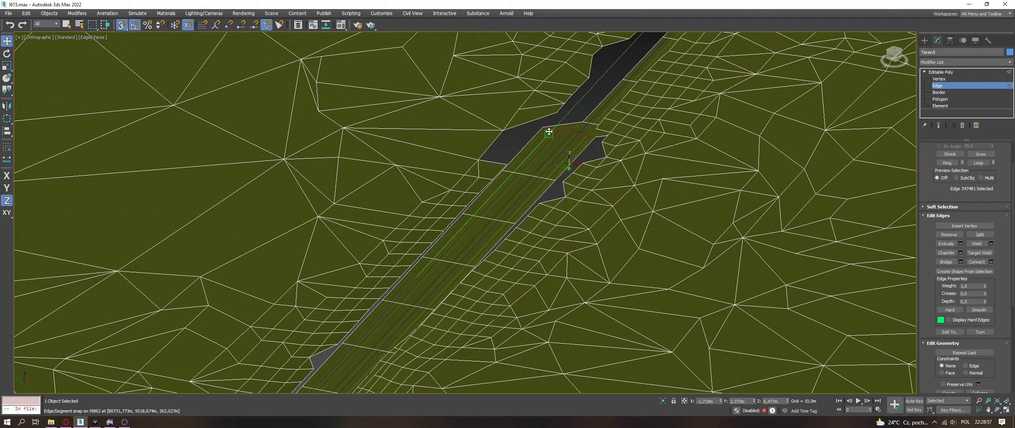
pyautogui.click(607, 119)
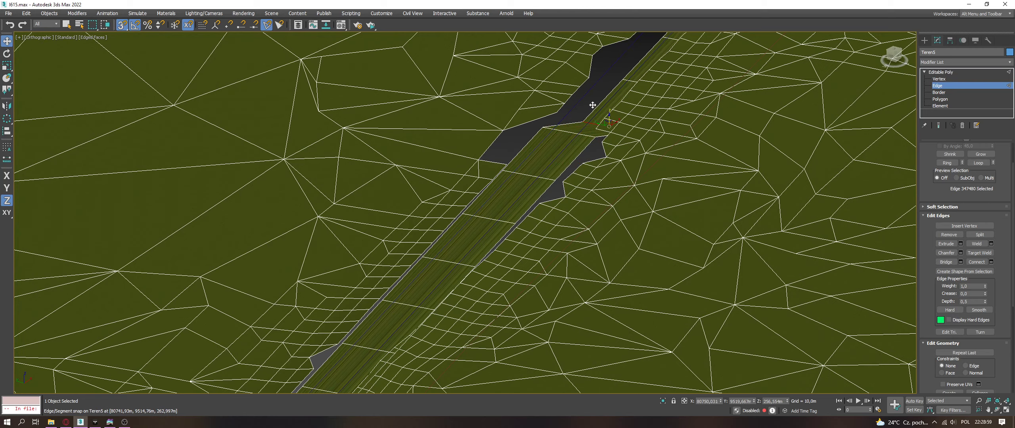
pyautogui.moveTo(592, 104); pyautogui.dragTo(587, 97)
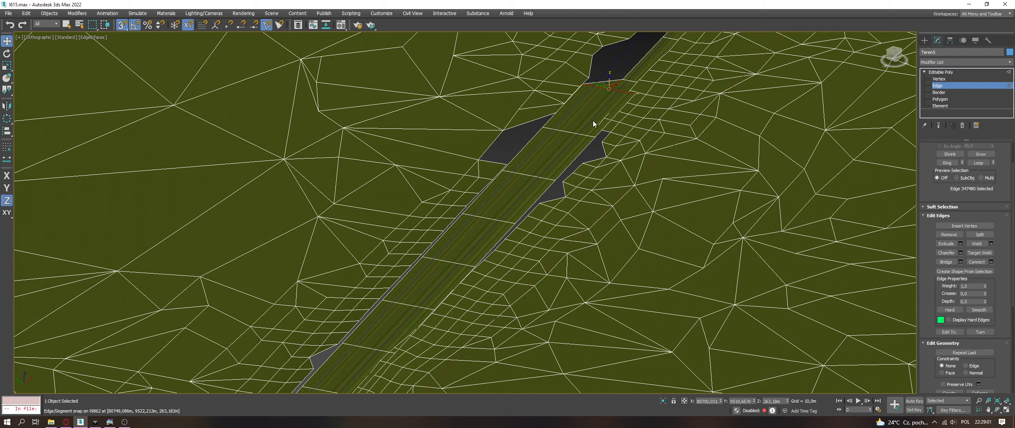
# Step: Raise the two cross edges past the opening in Z to the track line, the second by about 6.91 m
pyautogui.keyDown('alt'); pyautogui.moveTo(594, 121); pyautogui.dragTo(605, 234, button='middle'); pyautogui.keyUp('alt')
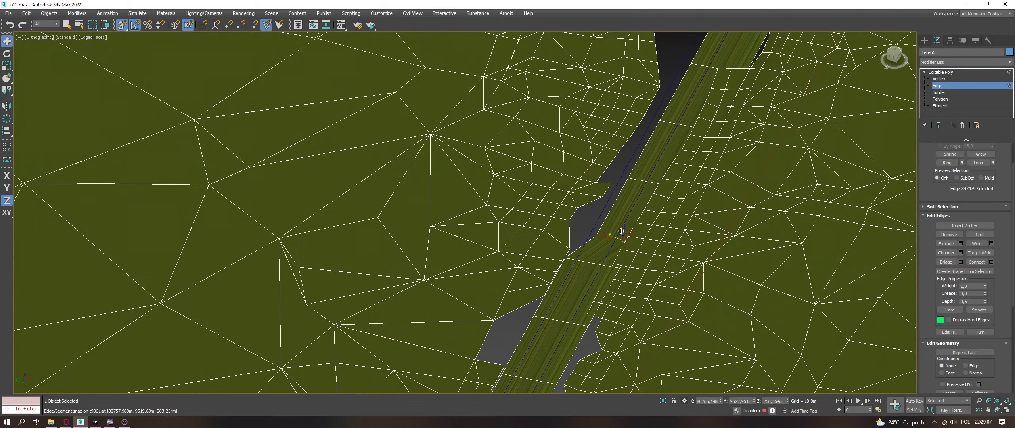
pyautogui.click(624, 231)
pyautogui.moveTo(605, 215); pyautogui.dragTo(607, 202)
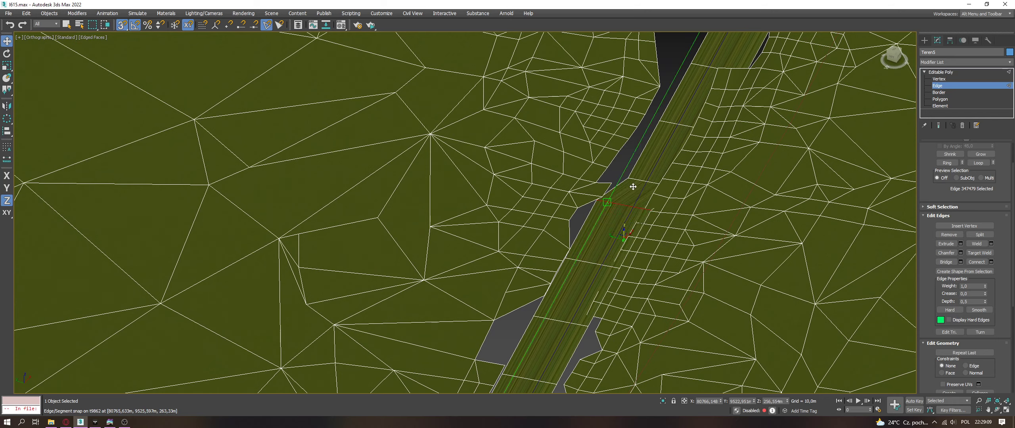
pyautogui.click(657, 175)
pyautogui.moveTo(641, 158); pyautogui.dragTo(639, 147)
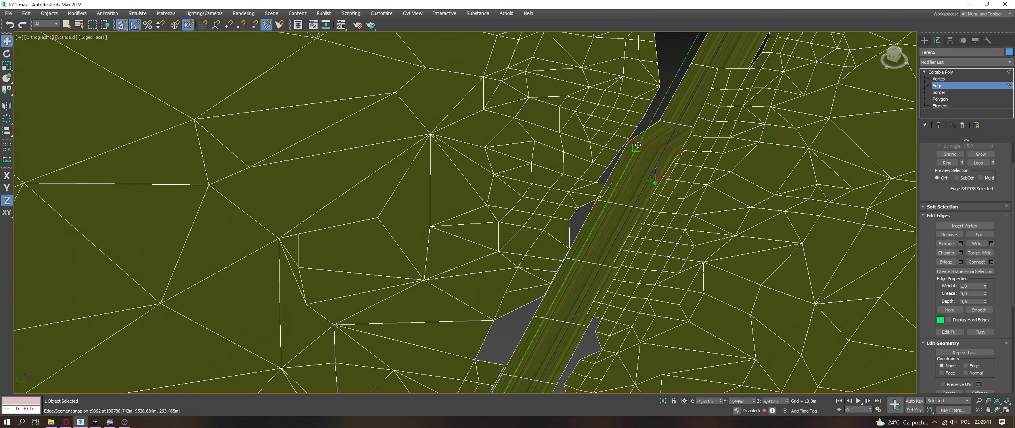
# Step: Lift the next two cross edges to the track's height in Z, the first to about 263.62 m
pyautogui.click(680, 121)
pyautogui.moveTo(687, 116); pyautogui.dragTo(674, 85)
pyautogui.moveTo(617, 143); pyautogui.dragTo(452, 326, button='middle')
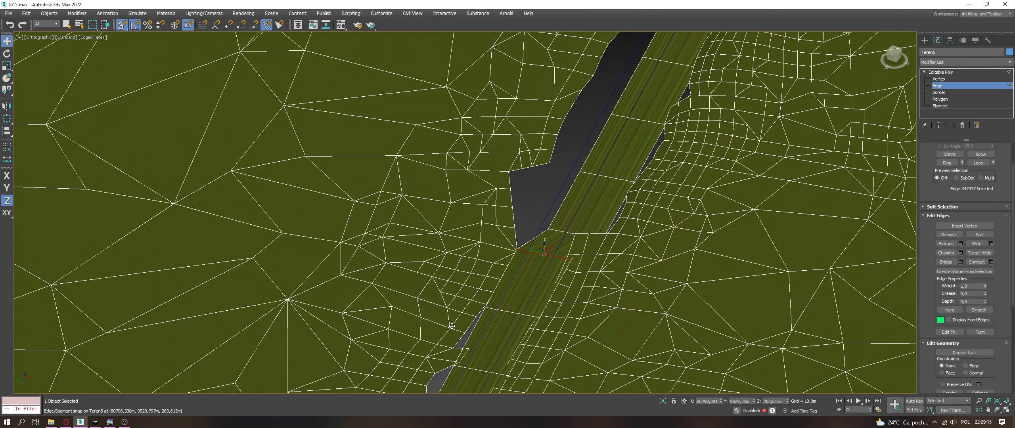
pyautogui.click(573, 225)
pyautogui.moveTo(567, 230); pyautogui.dragTo(577, 186)
# Step: Raise the two cross edges where the gap widens on both sides in Z to the track line
pyautogui.click(606, 174)
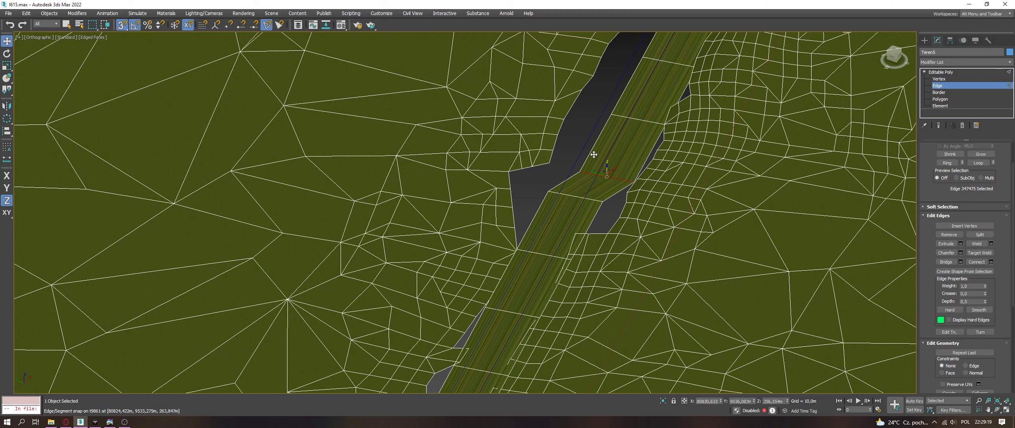
pyautogui.moveTo(594, 155); pyautogui.dragTo(586, 142)
pyautogui.click(640, 118)
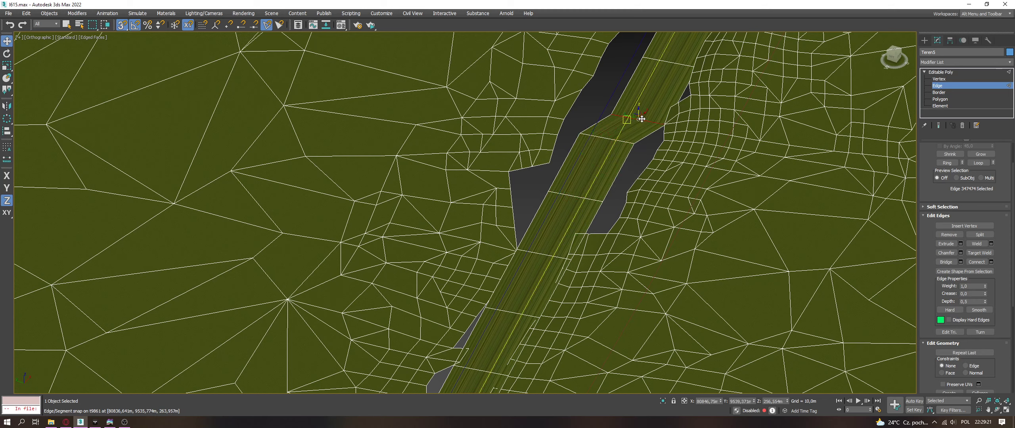
pyautogui.moveTo(637, 140); pyautogui.dragTo(515, 255, button='middle')
# Step: Raise the next three cross edges in Z to the track line, the middle one to about 264.33 m
pyautogui.click(514, 242)
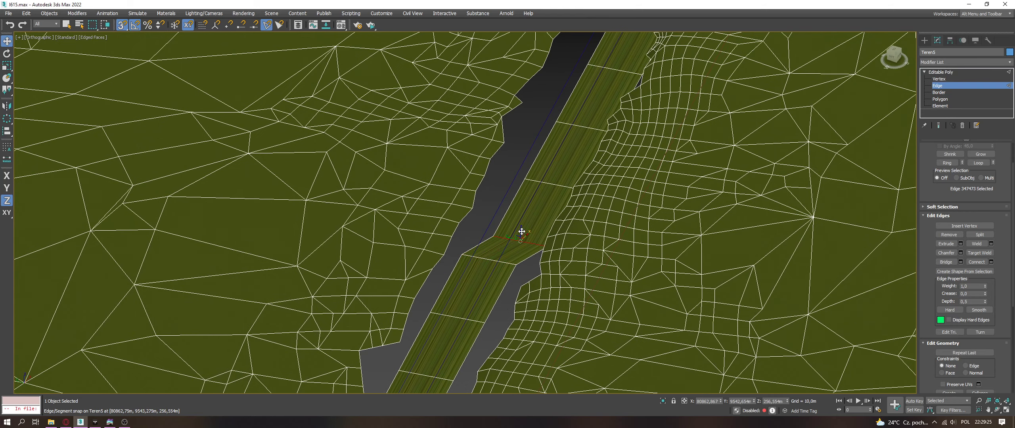
pyautogui.moveTo(504, 208); pyautogui.dragTo(535, 141)
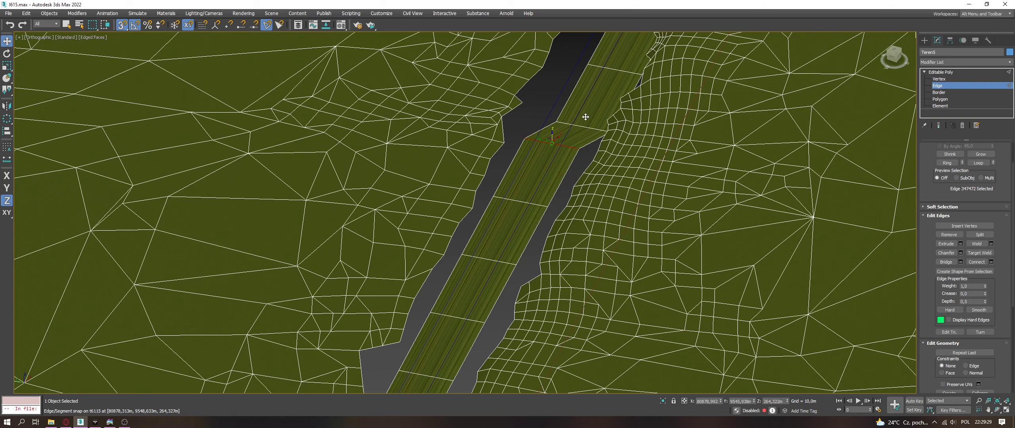
pyautogui.moveTo(582, 122); pyautogui.dragTo(567, 85)
pyautogui.moveTo(576, 163); pyautogui.dragTo(422, 351, button='middle')
# Step: Raise the following run of cross edges along the wide gap to the track line in Z, the last to about 265.14 m
pyautogui.moveTo(448, 250); pyautogui.dragTo(497, 174)
pyautogui.moveTo(478, 149); pyautogui.dragTo(532, 124)
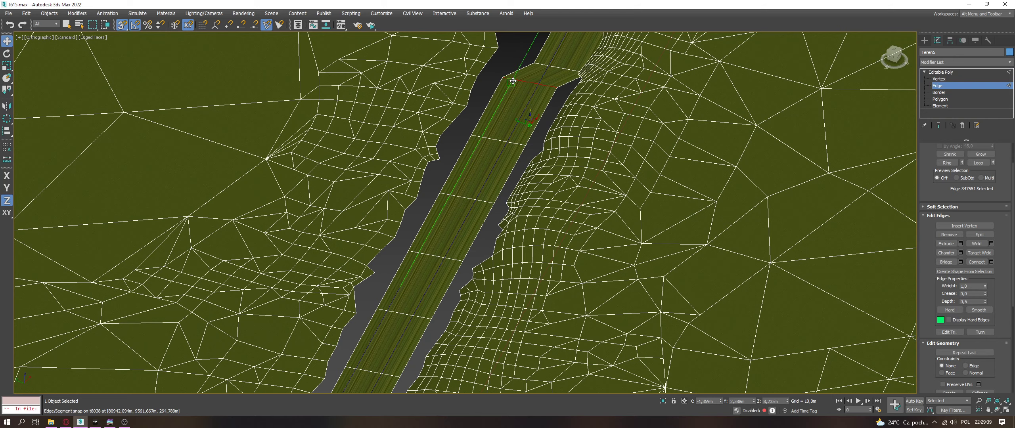
pyautogui.moveTo(488, 226); pyautogui.dragTo(425, 331, button='middle')
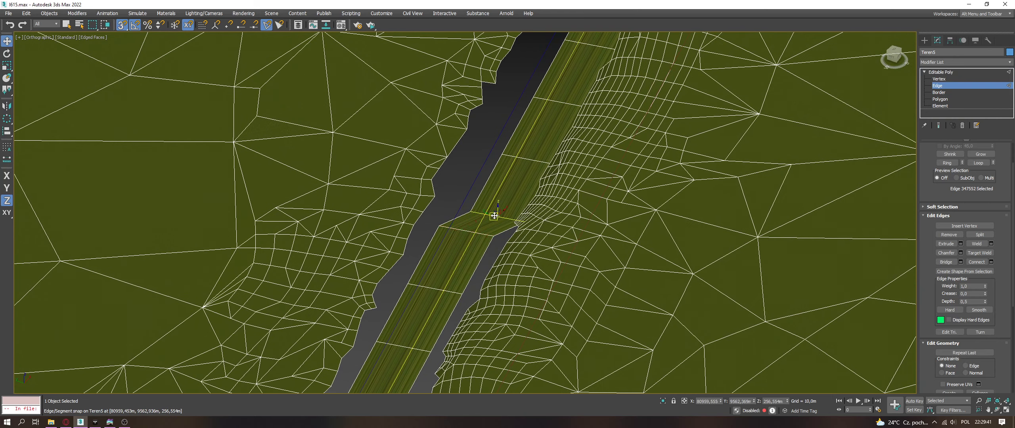
pyautogui.moveTo(496, 203); pyautogui.dragTo(548, 57)
pyautogui.moveTo(519, 160); pyautogui.dragTo(480, 257, button='middle')
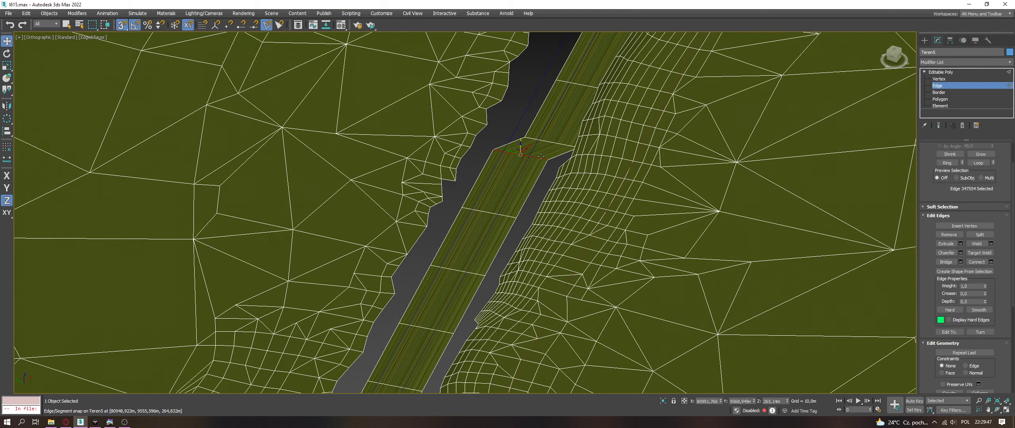
# Step: Continue raising the strip's cross edges one after another to the track line, up to a Z height of about 265.68 m
pyautogui.moveTo(495, 119); pyautogui.dragTo(453, 323, button='middle')
pyautogui.keyDown('shift'); pyautogui.moveTo(445, 345); pyautogui.dragTo(561, 64); pyautogui.keyUp('shift')
pyautogui.moveTo(562, 64); pyautogui.dragTo(485, 314, button='middle')
pyautogui.moveTo(479, 314)
pyautogui.keyDown('shift'); pyautogui.mouseDown()
pyautogui.moveTo(468, 339)
pyautogui.moveTo(463, 271)
pyautogui.moveTo(510, 260)
pyautogui.moveTo(517, 223)
pyautogui.moveTo(492, 218)
pyautogui.moveTo(544, 206)
pyautogui.moveTo(526, 159)
pyautogui.moveTo(545, 152)
pyautogui.moveTo(551, 102)
pyautogui.moveTo(587, 71)
pyautogui.moveTo(590, 50)
pyautogui.mouseUp(); pyautogui.keyUp('shift')
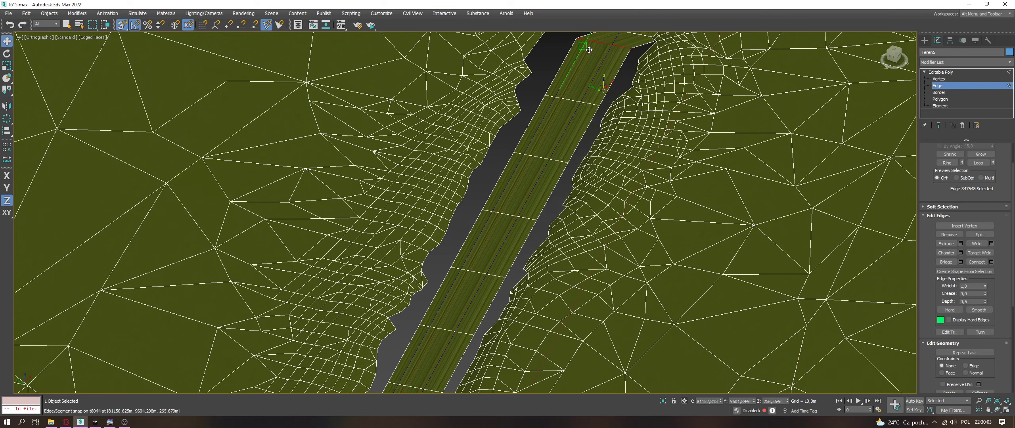
# Step: Raise the next run of cross edges between the steep embankments to the track line, the last to about 265 m in Z
pyautogui.moveTo(590, 50); pyautogui.dragTo(512, 265, button='middle')
pyautogui.moveTo(530, 249)
pyautogui.keyDown('shift'); pyautogui.mouseDown()
pyautogui.moveTo(516, 206)
pyautogui.moveTo(544, 206)
pyautogui.moveTo(539, 159)
pyautogui.moveTo(587, 151)
pyautogui.moveTo(595, 53)
pyautogui.mouseUp(); pyautogui.keyUp('shift')
pyautogui.moveTo(596, 53); pyautogui.dragTo(483, 281, button='middle')
pyautogui.keyDown('shift'); pyautogui.moveTo(471, 256); pyautogui.dragTo(526, 45); pyautogui.keyUp('shift')
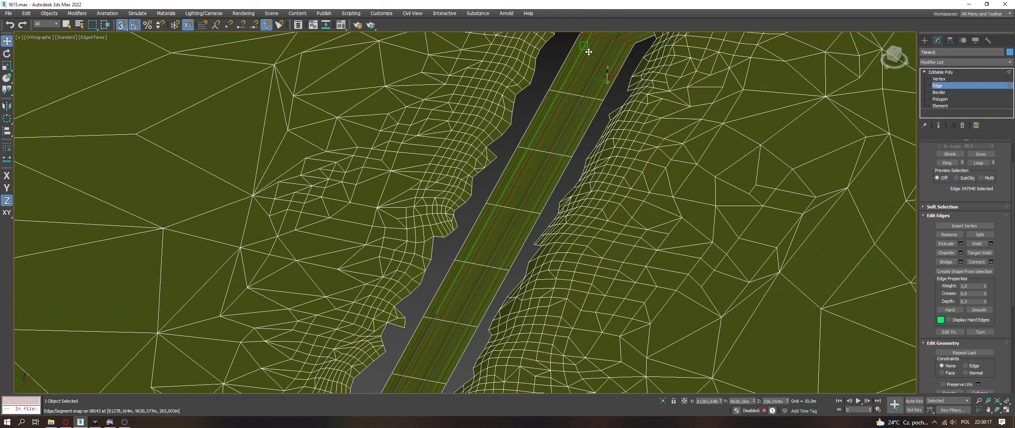
# Step: Raise the further cross edges along the embankment gap in Z to the track line, the last by about 7.65 m
pyautogui.moveTo(526, 45); pyautogui.dragTo(488, 308, button='middle')
pyautogui.keyDown('shift'); pyautogui.moveTo(517, 273); pyautogui.dragTo(623, 84); pyautogui.keyUp('shift')
pyautogui.moveTo(623, 83); pyautogui.dragTo(552, 250, button='middle')
pyautogui.keyDown('shift'); pyautogui.moveTo(552, 250); pyautogui.dragTo(596, 95); pyautogui.keyUp('shift')
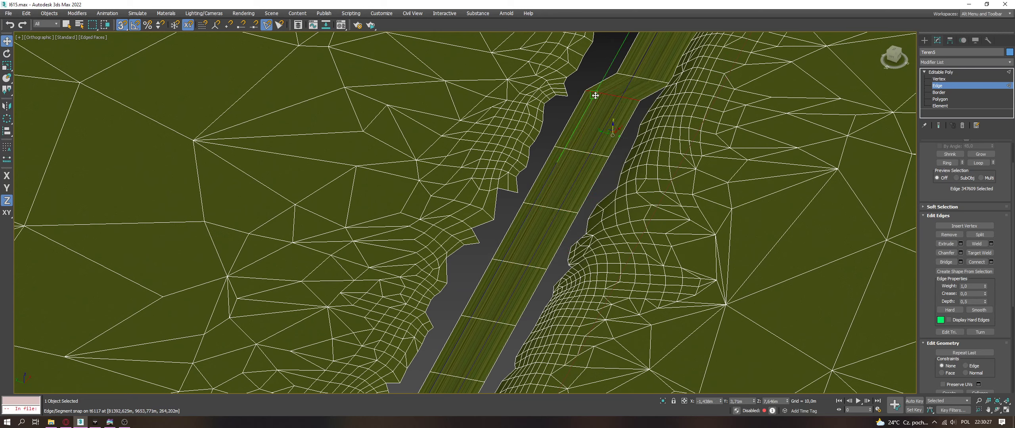
# Step: Raise the next run of the strip's cross edges between the embankments to the track line in Z
pyautogui.keyDown('shift'); pyautogui.moveTo(645, 79); pyautogui.dragTo(618, 57); pyautogui.keyUp('shift')
pyautogui.moveTo(619, 57); pyautogui.dragTo(520, 268, button='middle')
pyautogui.moveTo(539, 254)
pyautogui.keyDown('shift'); pyautogui.mouseDown()
pyautogui.moveTo(576, 177)
pyautogui.moveTo(564, 136)
pyautogui.moveTo(596, 125)
pyautogui.moveTo(593, 77)
pyautogui.mouseUp(); pyautogui.keyUp('shift')
pyautogui.moveTo(637, 72); pyautogui.dragTo(418, 299, button='middle')
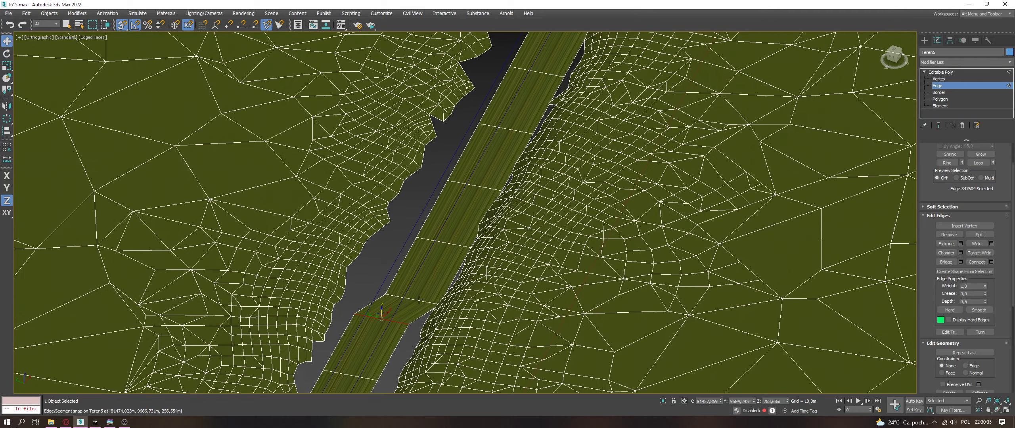
pyautogui.keyDown('shift'); pyautogui.moveTo(423, 301); pyautogui.dragTo(462, 152); pyautogui.keyUp('shift')
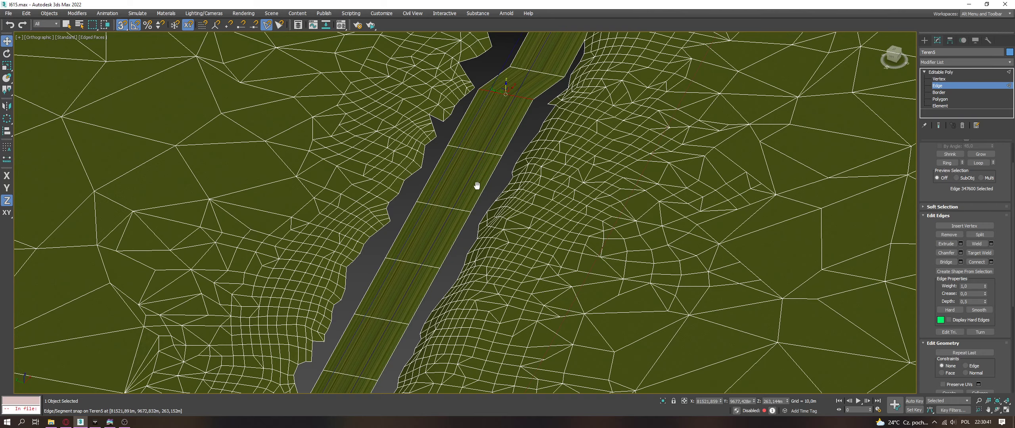
# Step: Raise the remaining cross edges up to the strip's open end to the track line, the end edge to about 262.52 m in Z
pyautogui.moveTo(480, 174); pyautogui.dragTo(434, 289, button='middle')
pyautogui.moveTo(443, 263); pyautogui.dragTo(477, 121)
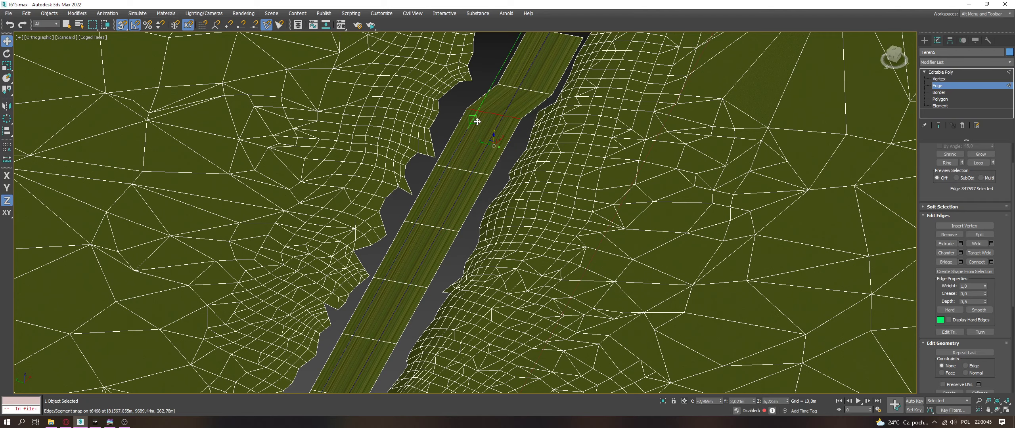
pyautogui.moveTo(560, 145); pyautogui.dragTo(523, 190, button='middle')
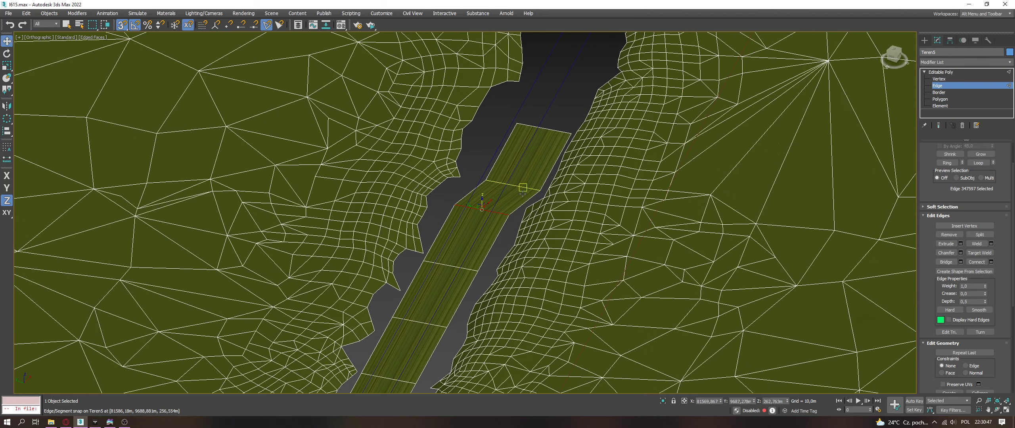
pyautogui.moveTo(523, 191); pyautogui.dragTo(501, 155)
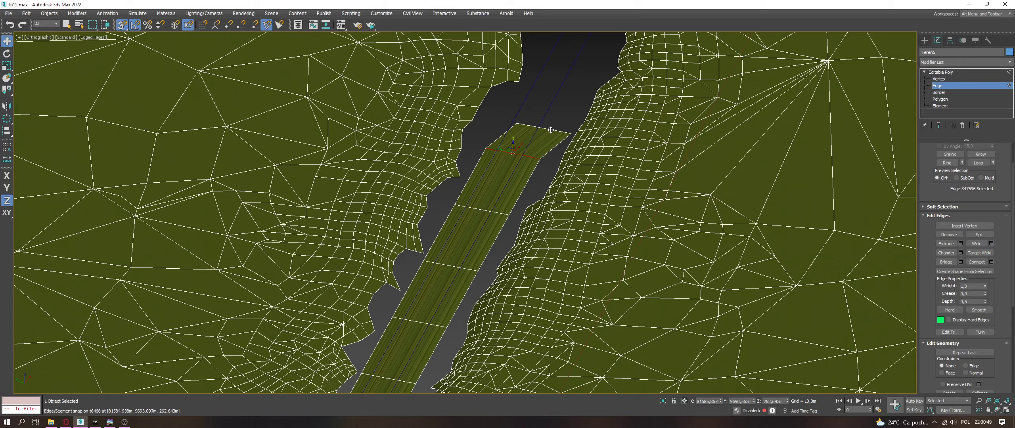
pyautogui.moveTo(551, 130); pyautogui.dragTo(527, 95)
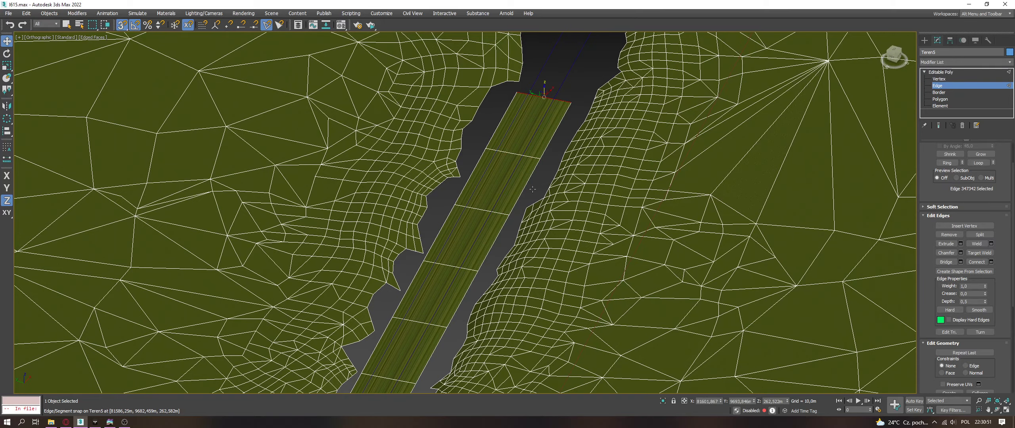
# Step: Turn off snapping, select the 31 cross edges nearest the strip's open end and shift them sideways in Y toward the track centre
pyautogui.keyDown('alt'); pyautogui.moveTo(532, 189); pyautogui.dragTo(586, 106, button='middle'); pyautogui.keyUp('alt')
pyautogui.scroll(1, 567, 312)
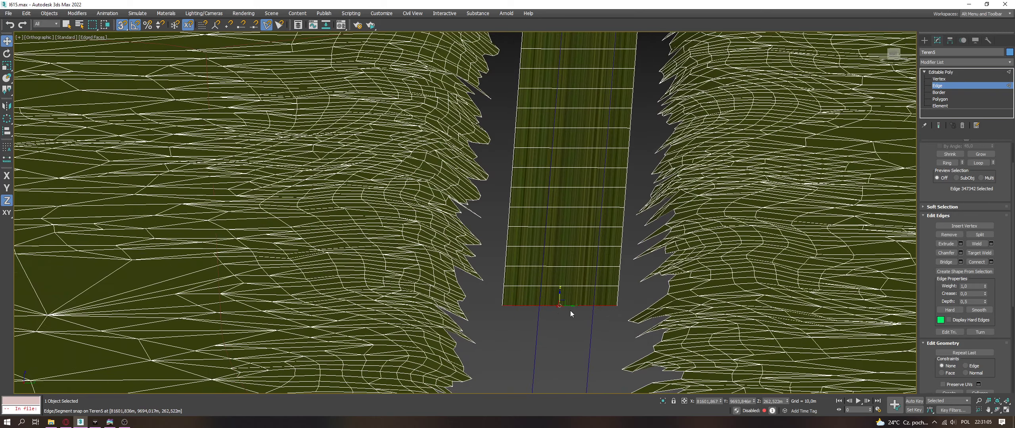
pyautogui.press('s')
pyautogui.scroll(-2, 571, 311)
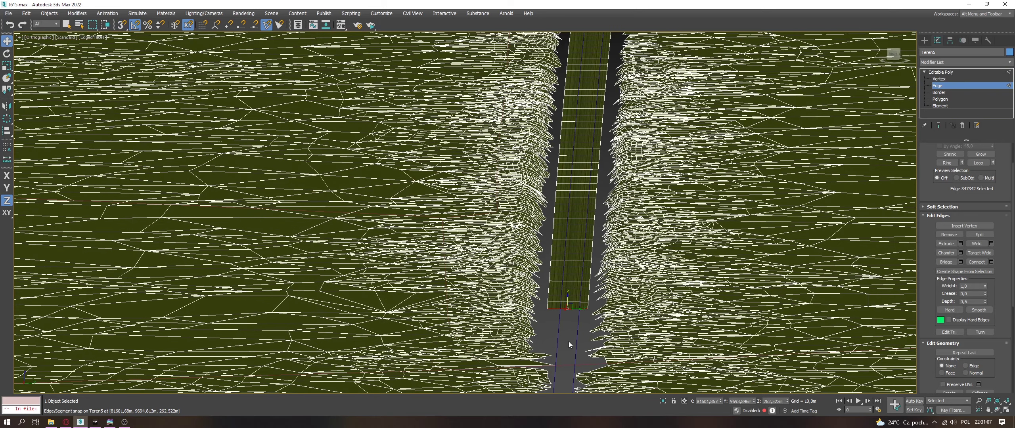
pyautogui.click(576, 108)
pyautogui.scroll(2, 584, 163)
pyautogui.moveTo(585, 301); pyautogui.dragTo(576, 222, button='middle')
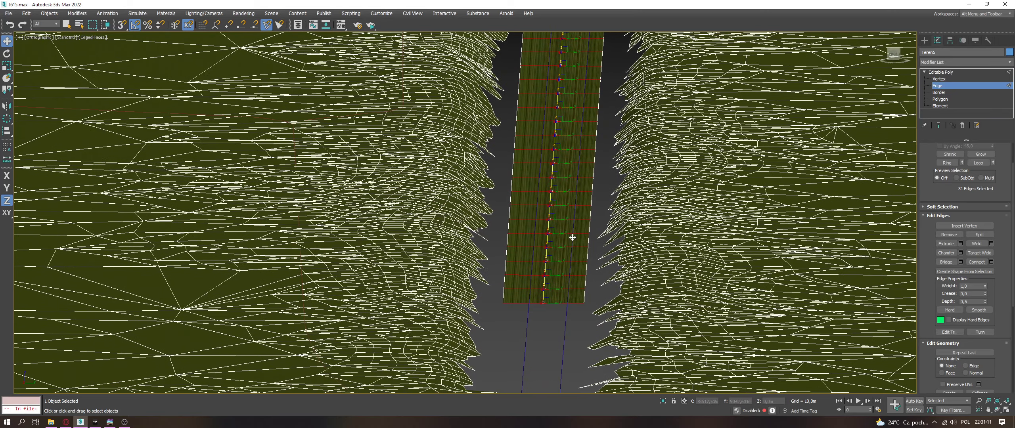
pyautogui.press('F6')
pyautogui.moveTo(558, 301); pyautogui.dragTo(559, 302)
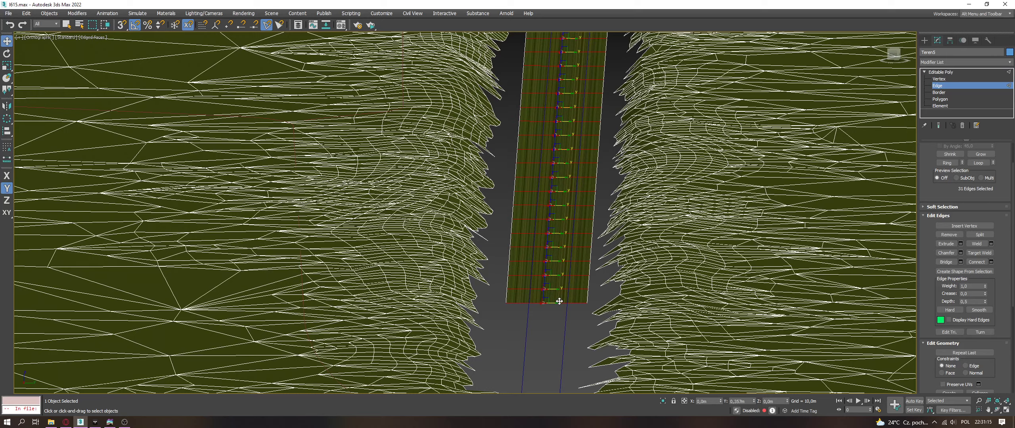
# Step: Select the adjoining run of 18 cross edges beyond the kink and shift them sideways in Y to line up with the track
pyautogui.click(548, 337)
pyautogui.keyDown('alt'); pyautogui.moveTo(549, 338); pyautogui.dragTo(560, 310, button='middle'); pyautogui.keyUp('alt')
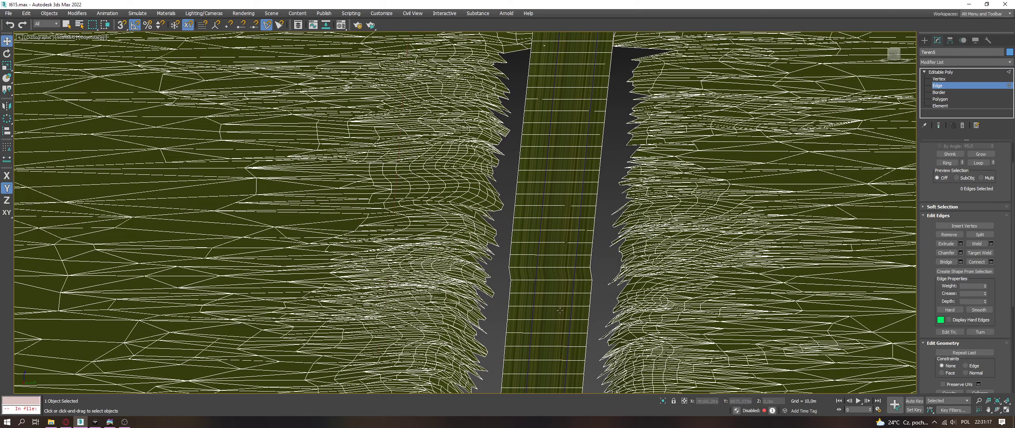
pyautogui.click(558, 267)
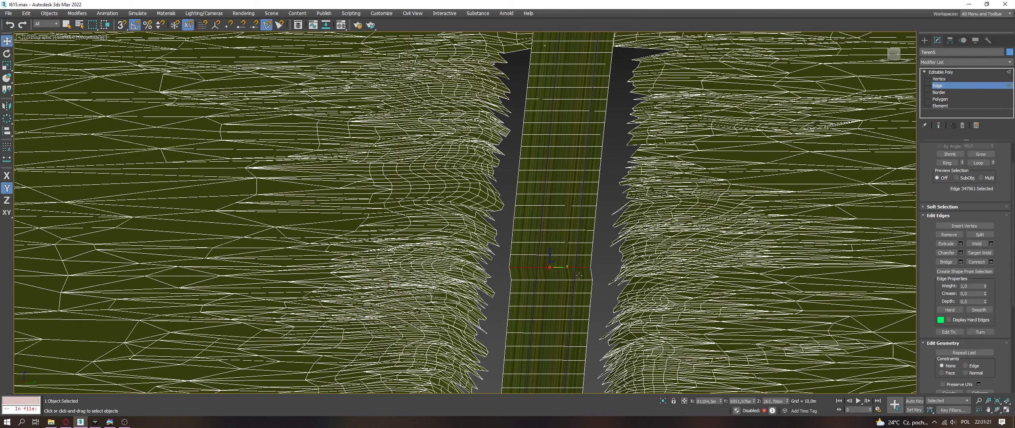
pyautogui.click(571, 274)
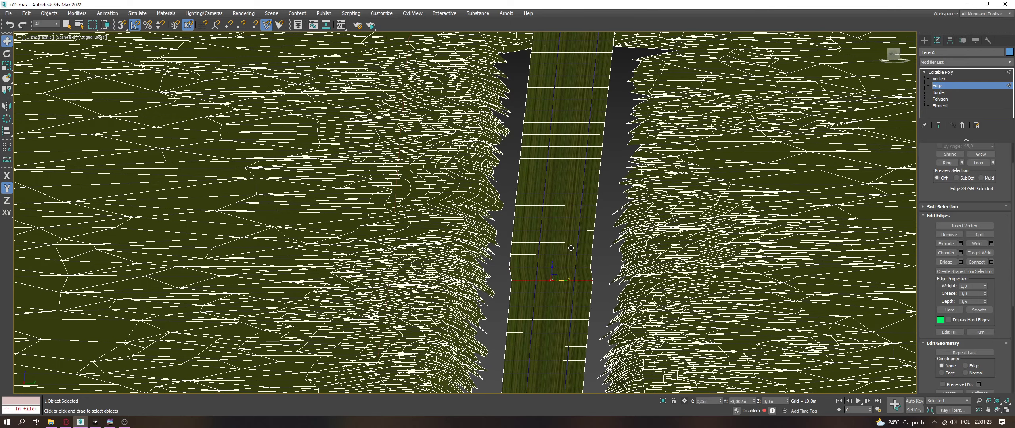
pyautogui.press('q')
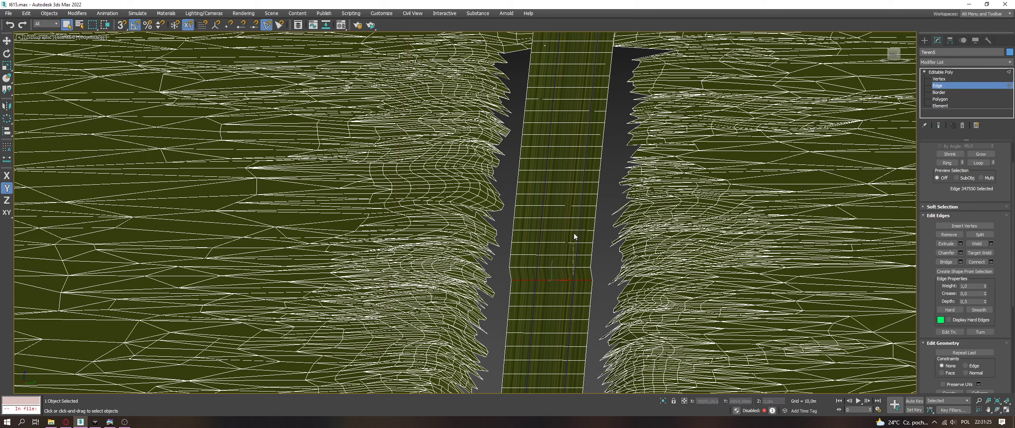
pyautogui.moveTo(582, 40); pyautogui.dragTo(575, 58)
pyautogui.press('w')
pyautogui.moveTo(582, 99); pyautogui.dragTo(602, 99)
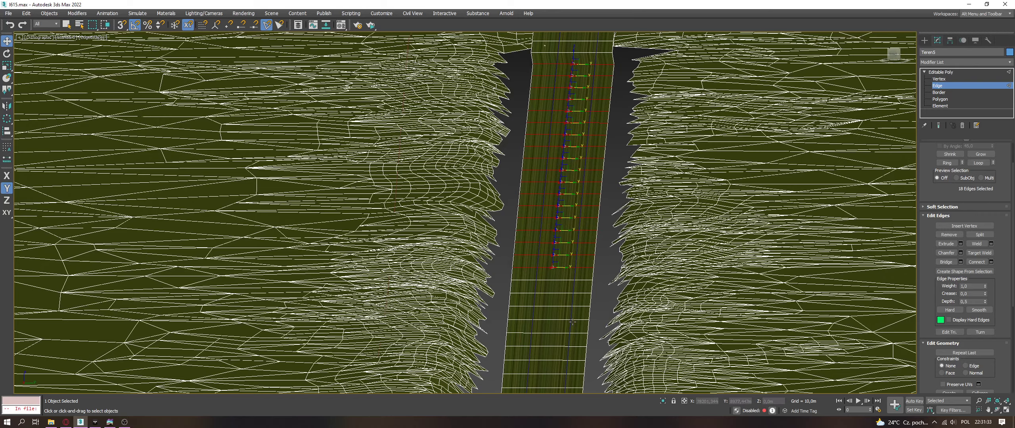
# Step: Add the 31 cross edges at the open end to the selection and shift all 49 edges slightly in Y, by about 0.045 m
pyautogui.scroll(-4, 571, 322)
pyautogui.moveTo(575, 207); pyautogui.dragTo(574, 296, button='middle')
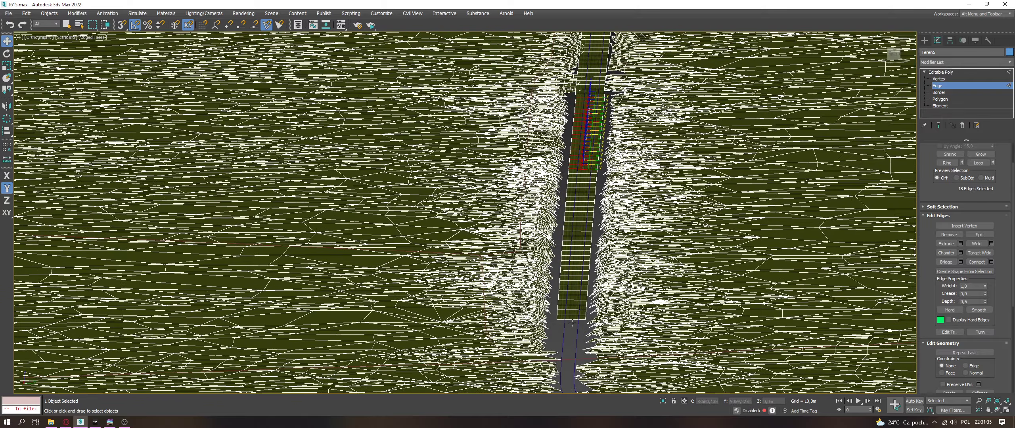
pyautogui.keyDown('shift'); pyautogui.click(574, 172); pyautogui.keyUp('shift')
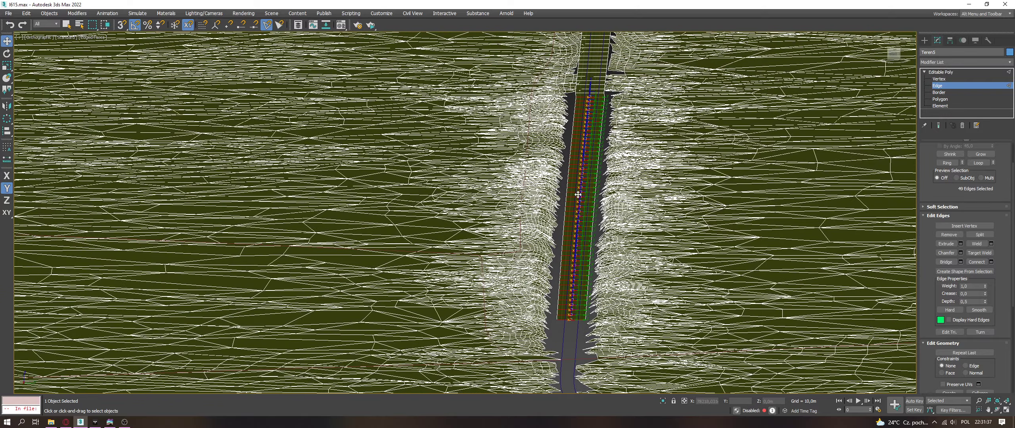
pyautogui.scroll(10, 577, 172)
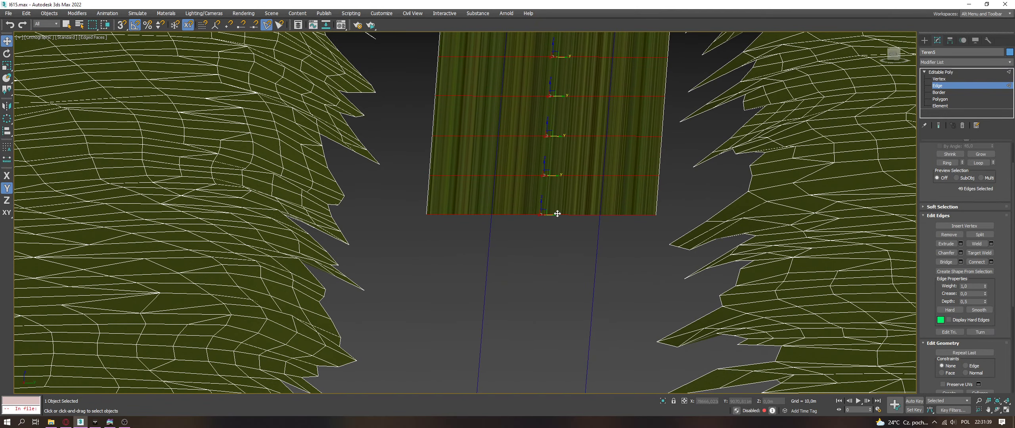
pyautogui.moveTo(556, 214); pyautogui.dragTo(558, 214)
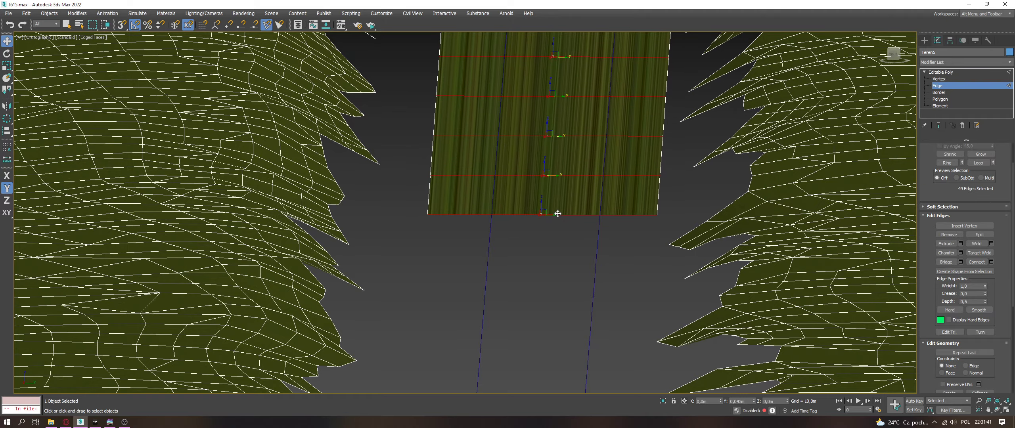
# Step: Select the next 19 cross edges along the narrow part of the gap and shift them by about 0.4 m in Y
pyautogui.scroll(-5, 558, 214)
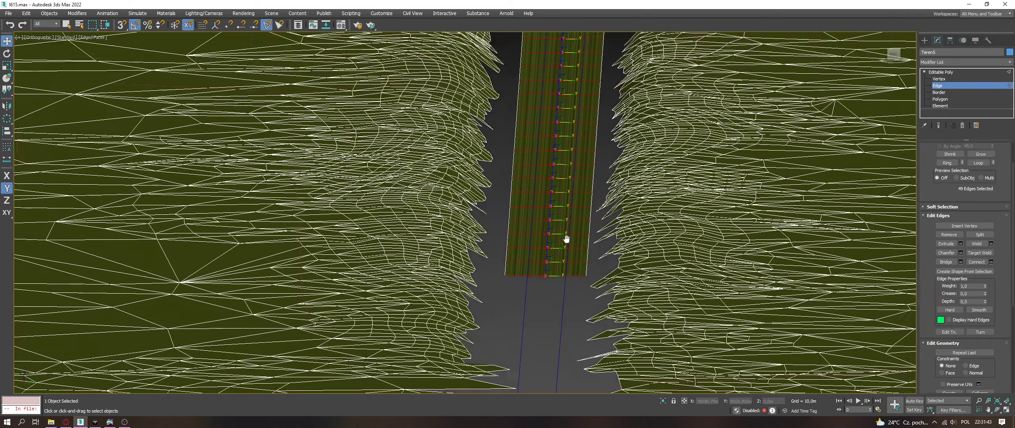
pyautogui.scroll(3, 571, 221)
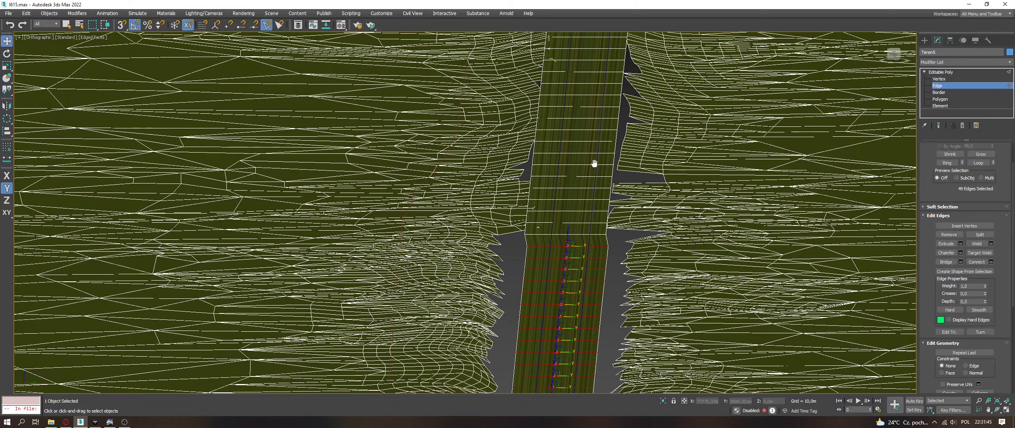
pyautogui.scroll(3, 593, 163)
pyautogui.click(574, 376)
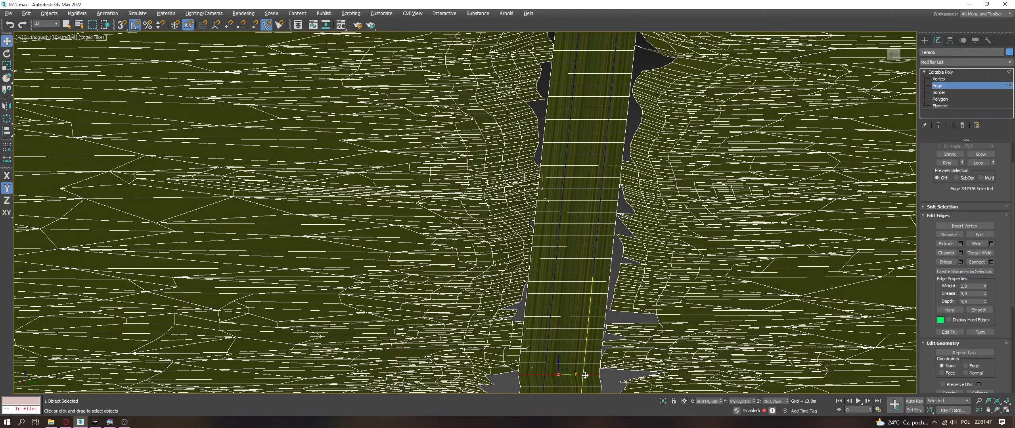
pyautogui.scroll(3, 575, 380)
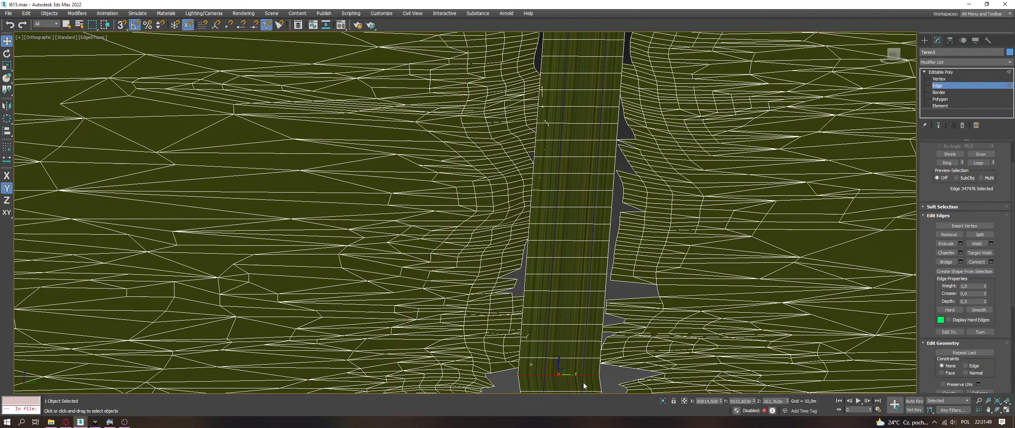
pyautogui.click(584, 382)
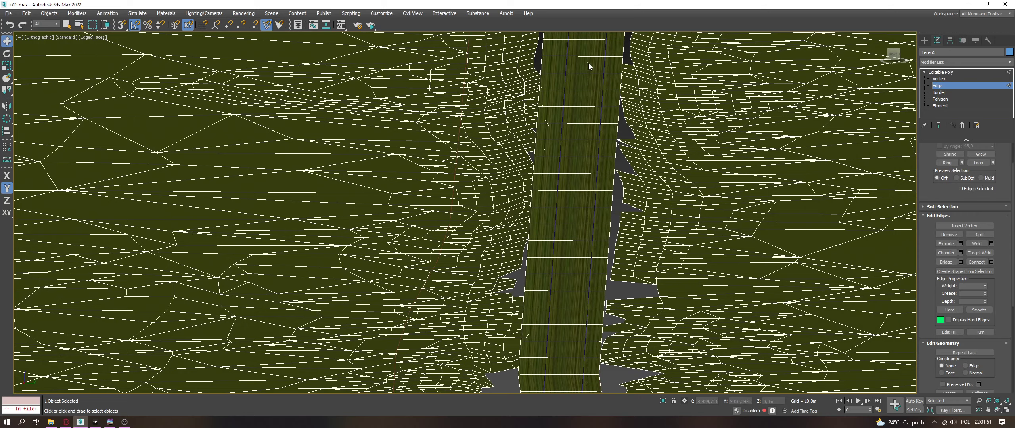
pyautogui.click(591, 140)
pyautogui.hotkey('alt', 'r')
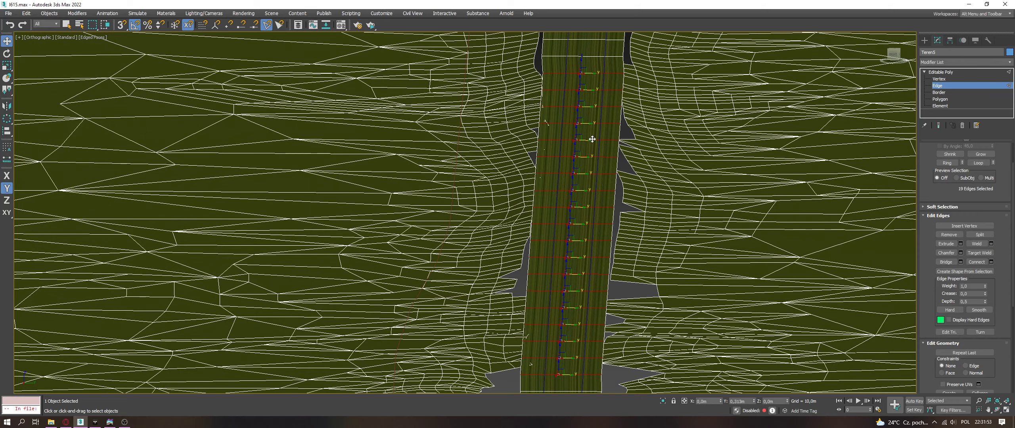
pyautogui.moveTo(592, 139); pyautogui.dragTo(593, 139)
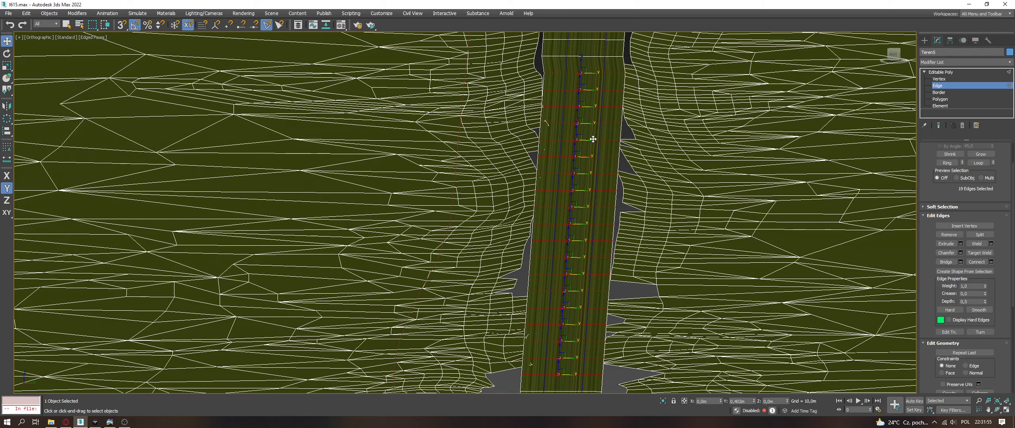
# Step: Select the following nine cross edges farther along the strip and shift them sideways in Y to centre them on the track
pyautogui.moveTo(600, 107); pyautogui.dragTo(608, 257, button='middle')
pyautogui.click(597, 334)
pyautogui.click(594, 338)
pyautogui.moveTo(594, 246); pyautogui.dragTo(598, 90)
pyautogui.moveTo(589, 190); pyautogui.dragTo(583, 192)
pyautogui.moveTo(590, 243); pyautogui.dragTo(595, 249)
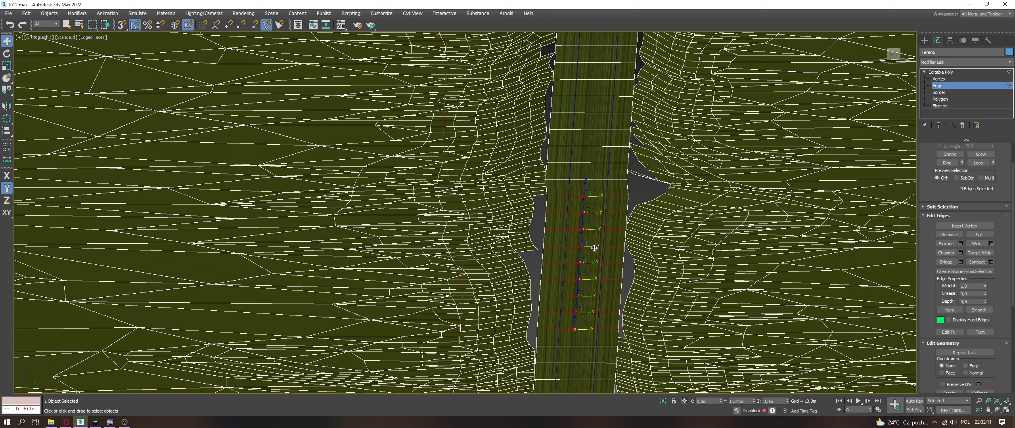
# Step: Adjust single cross edges just beyond that run slightly in Y to smooth the strip's alignment
pyautogui.click(617, 177)
pyautogui.moveTo(565, 179); pyautogui.dragTo(568, 177)
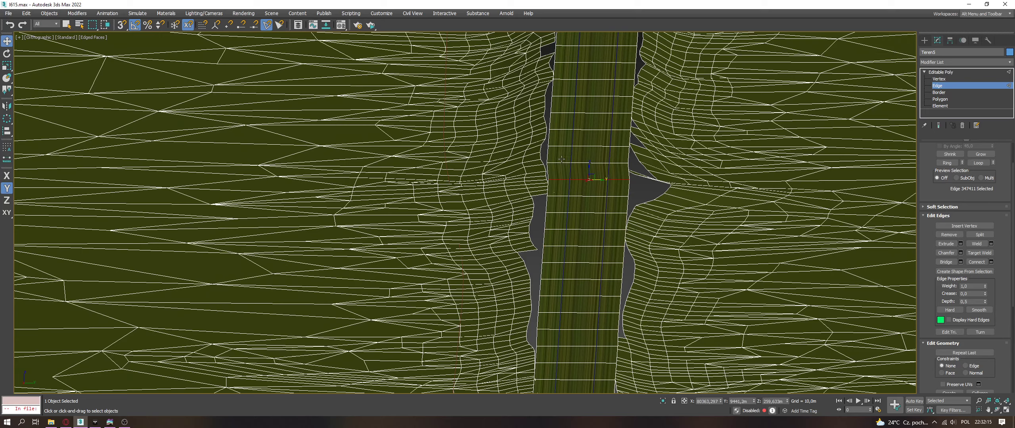
pyautogui.click(561, 161)
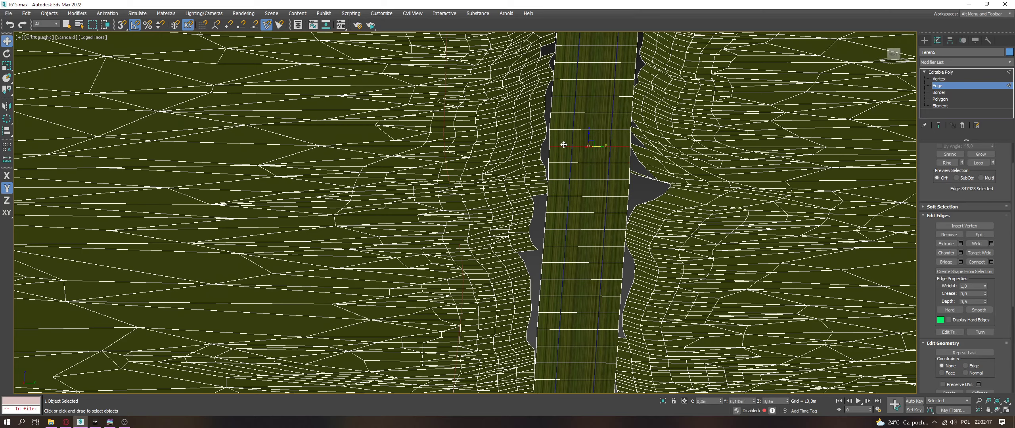
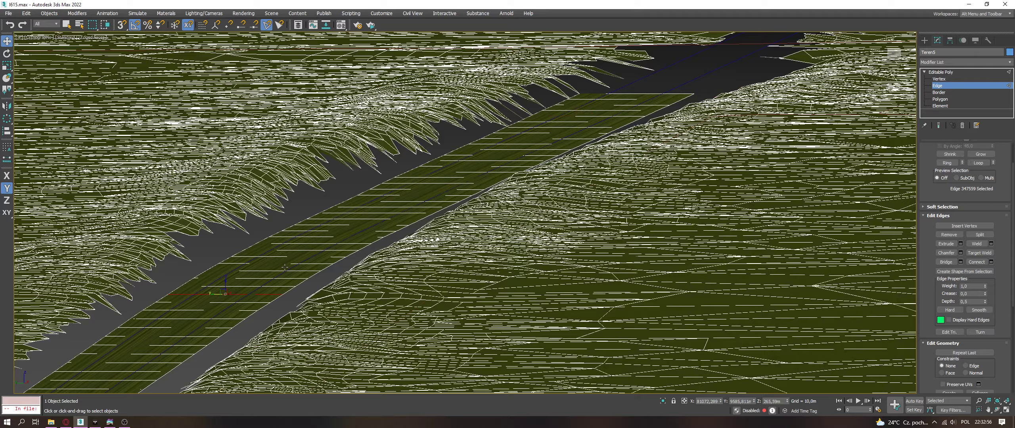
# Step: Examine the strip's course and the remaining gaps along its sides up to the junction with the neighbouring terrain
pyautogui.keyDown('alt'); pyautogui.moveTo(284, 268); pyautogui.dragTo(307, 258, button='middle'); pyautogui.keyUp('alt')
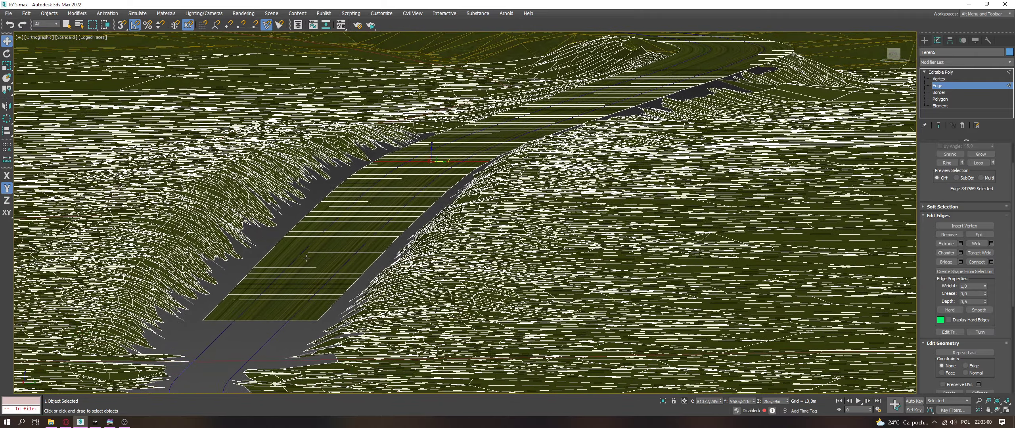
pyautogui.keyDown('alt'); pyautogui.moveTo(357, 207); pyautogui.dragTo(356, 226, button='middle'); pyautogui.keyUp('alt')
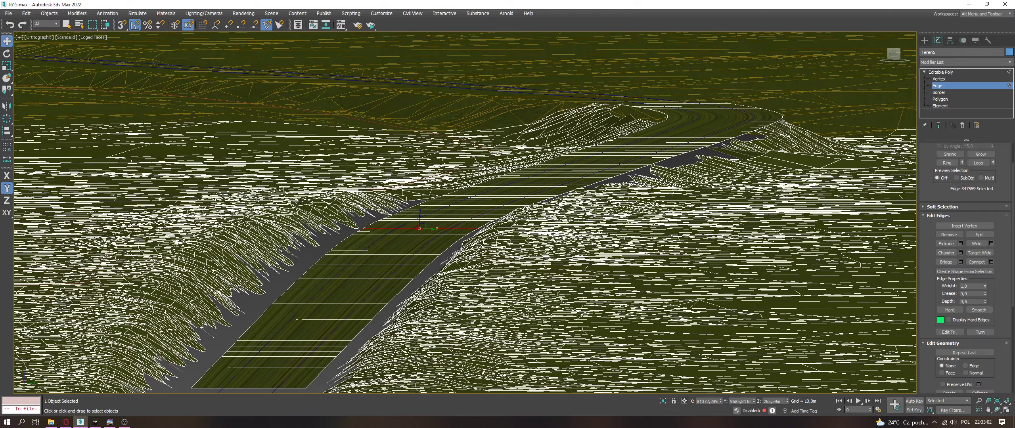
pyautogui.click(679, 138)
pyautogui.scroll(10, 650, 159)
pyautogui.keyDown('alt'); pyautogui.moveTo(694, 136); pyautogui.dragTo(671, 187, button='middle'); pyautogui.keyUp('alt')
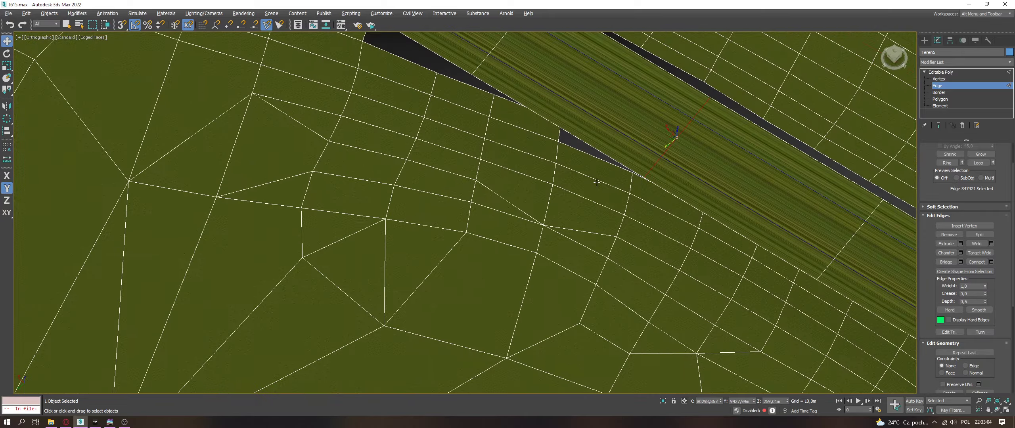
pyautogui.scroll(-6, 650, 208)
pyautogui.scroll(8, 766, 219)
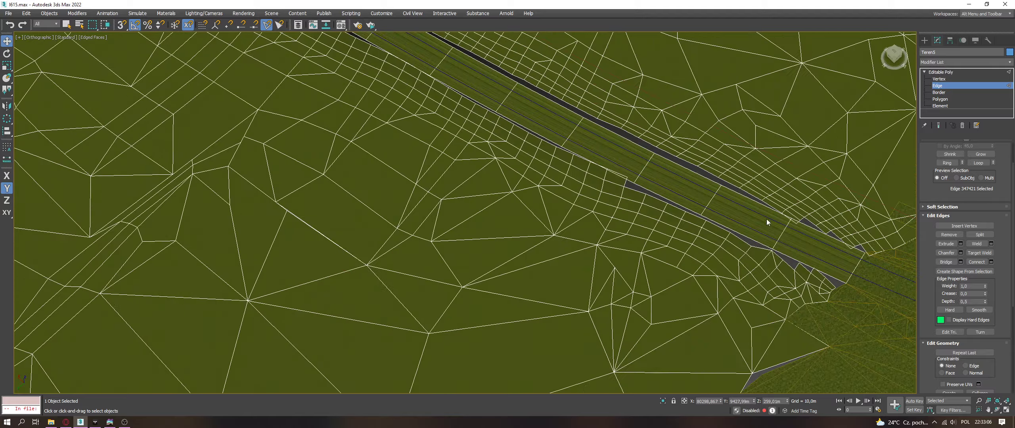
pyautogui.click(773, 253)
pyautogui.keyDown('alt'); pyautogui.moveTo(838, 248); pyautogui.dragTo(793, 206, button='middle'); pyautogui.keyUp('alt')
pyautogui.scroll(3, 790, 211)
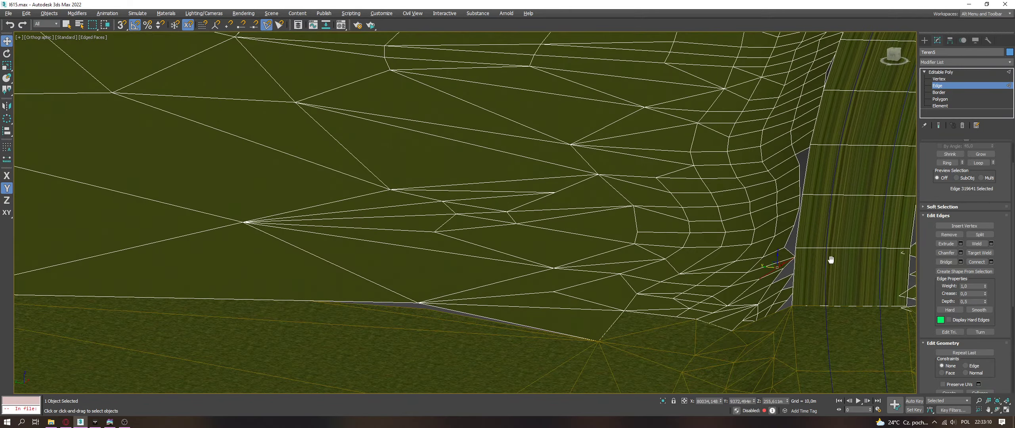
# Step: Switch to polygon selection and delete the terrain polygons touching the strip's right side at the junction with the neighbouring terrain
pyautogui.moveTo(831, 260); pyautogui.dragTo(732, 198, button='middle')
pyautogui.scroll(3, 732, 198)
pyautogui.press('4')
pyautogui.click(626, 249)
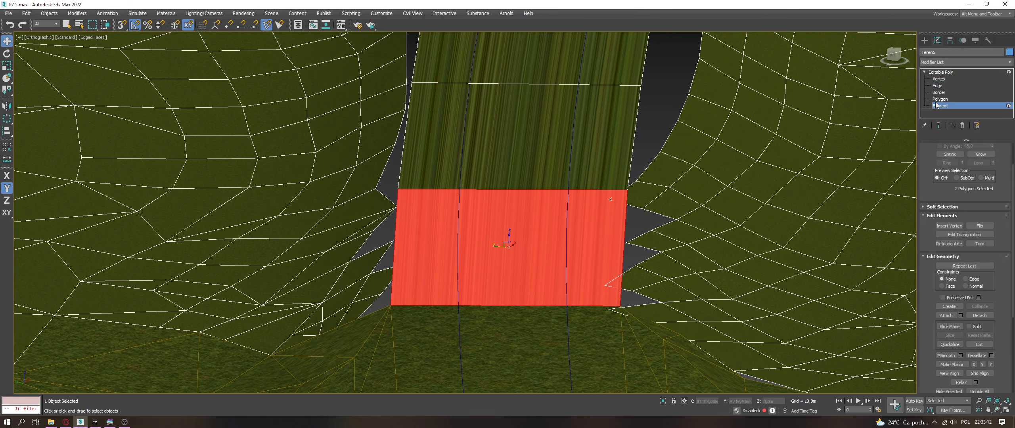
pyautogui.click(639, 278)
pyautogui.click(654, 239)
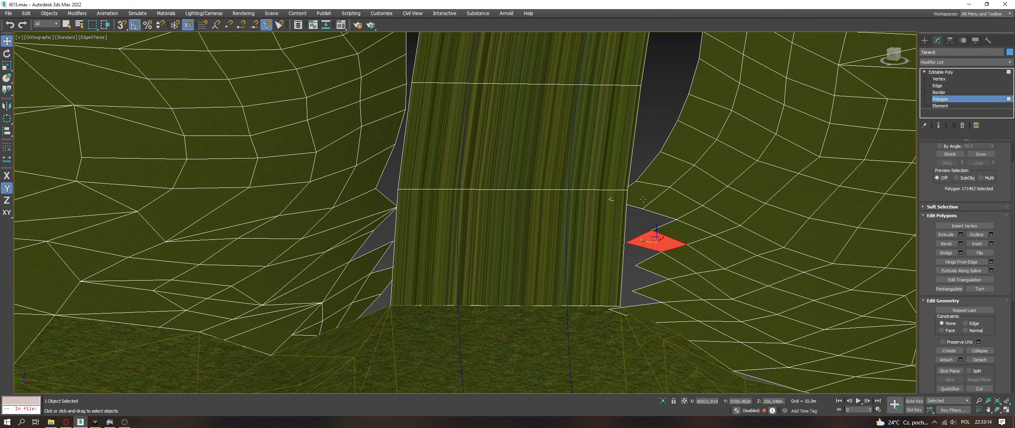
pyautogui.click(638, 316)
pyautogui.click(646, 194)
pyautogui.click(654, 312)
pyautogui.click(635, 254)
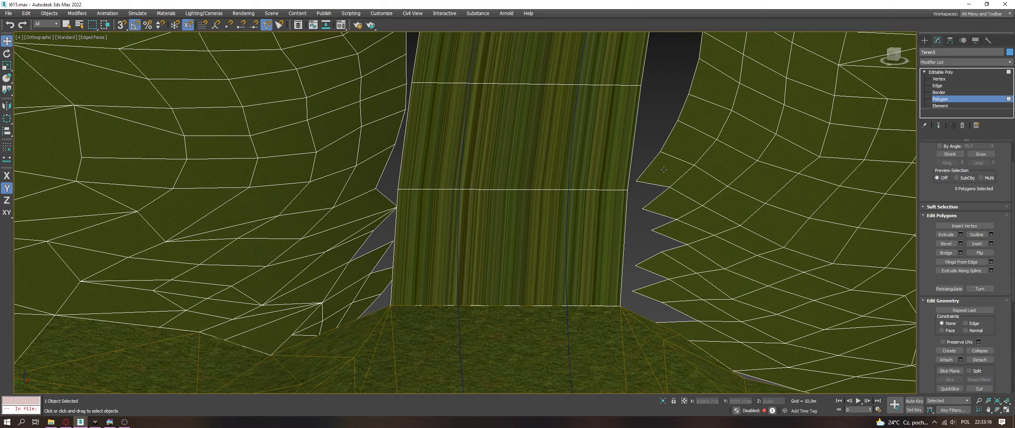
# Step: Delete the terrain polygons reaching the strip's right side along the first stretch beyond the junction
pyautogui.keyDown('alt'); pyautogui.moveTo(634, 254); pyautogui.dragTo(614, 357, button='middle'); pyautogui.keyUp('alt')
pyautogui.click(614, 359)
pyautogui.click(666, 150)
pyautogui.keyDown('alt'); pyautogui.moveTo(666, 149); pyautogui.dragTo(700, 166, button='middle'); pyautogui.keyUp('alt')
pyautogui.click(719, 120)
pyautogui.keyDown('alt'); pyautogui.moveTo(720, 120); pyautogui.dragTo(715, 228, button='middle'); pyautogui.keyUp('alt')
pyautogui.scroll(3, 714, 228)
pyautogui.click(698, 270)
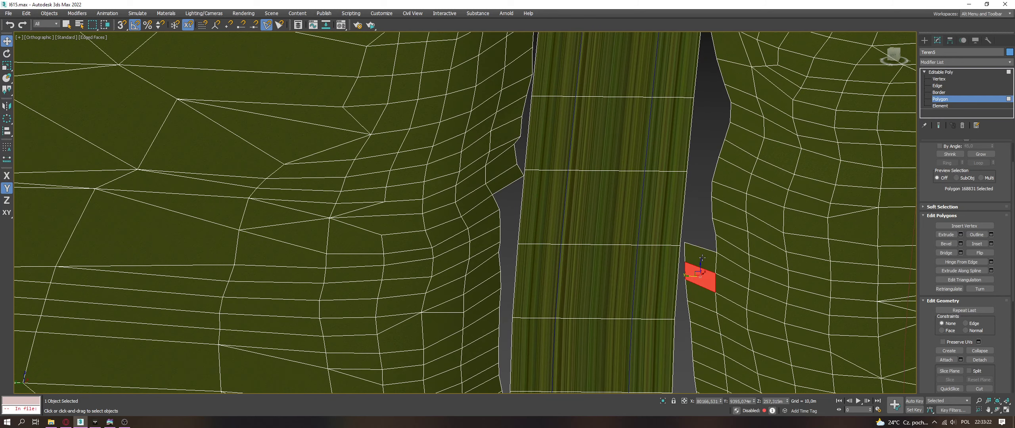
pyautogui.hotkey('ctrl', 'z')
pyautogui.hotkey('ctrl', 'y')
pyautogui.hotkey('ctrl', 'y')
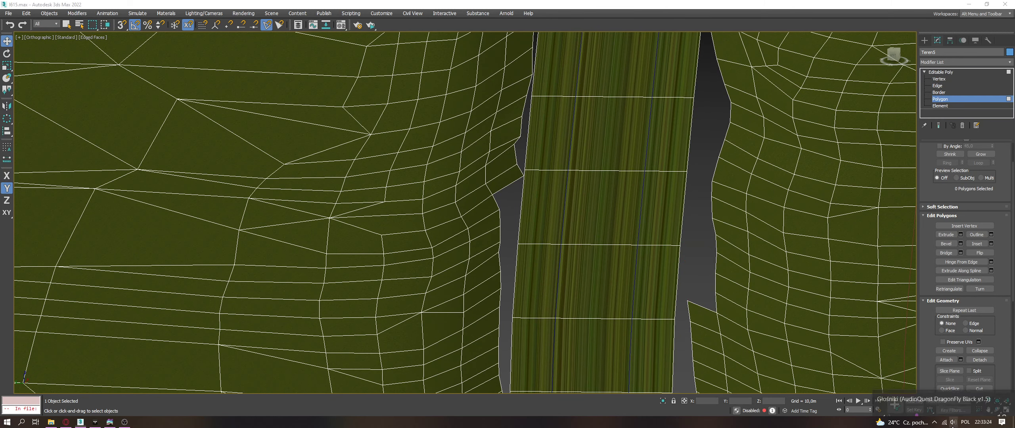
# Step: Remove the following terrain polygons that project toward the strip's right side, widening the gap there
pyautogui.click(709, 303)
pyautogui.hotkey('ctrl', 'z')
pyautogui.keyDown('alt'); pyautogui.moveTo(698, 171); pyautogui.dragTo(679, 251, button='middle'); pyautogui.keyUp('alt')
pyautogui.click(679, 252)
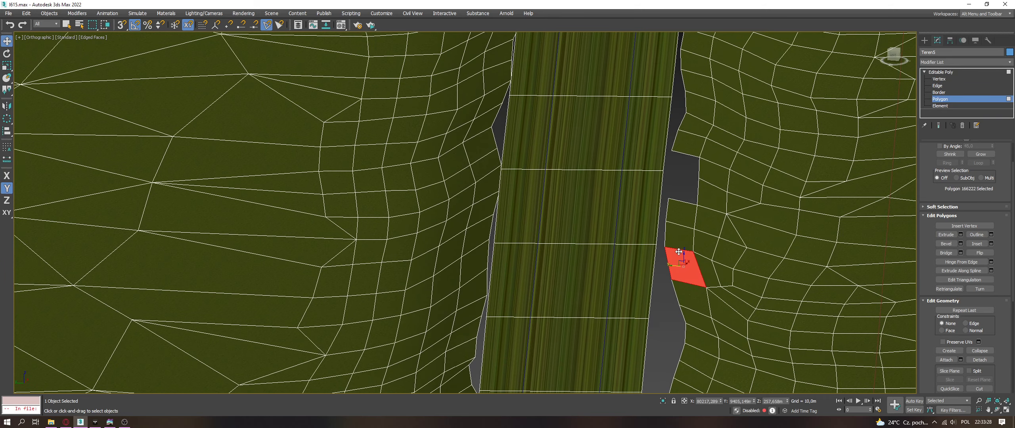
pyautogui.hotkey('ctrl', 'z')
pyautogui.hotkey('ctrl', 'z')
pyautogui.hotkey('ctrl', 'z')
pyautogui.hotkey('ctrl', 'z')
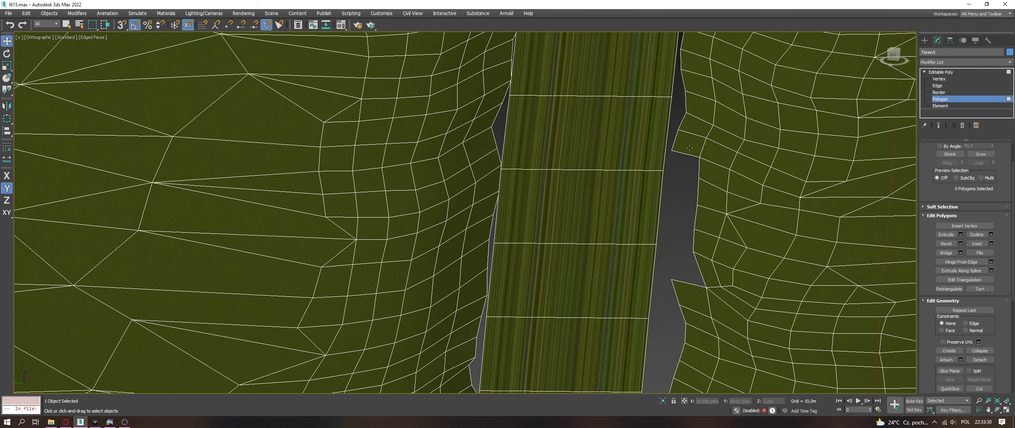
pyautogui.hotkey('ctrl', 'z')
pyautogui.hotkey('ctrl', 'z')
pyautogui.hotkey('ctrl', 'z')
pyautogui.hotkey('ctrl', 'z')
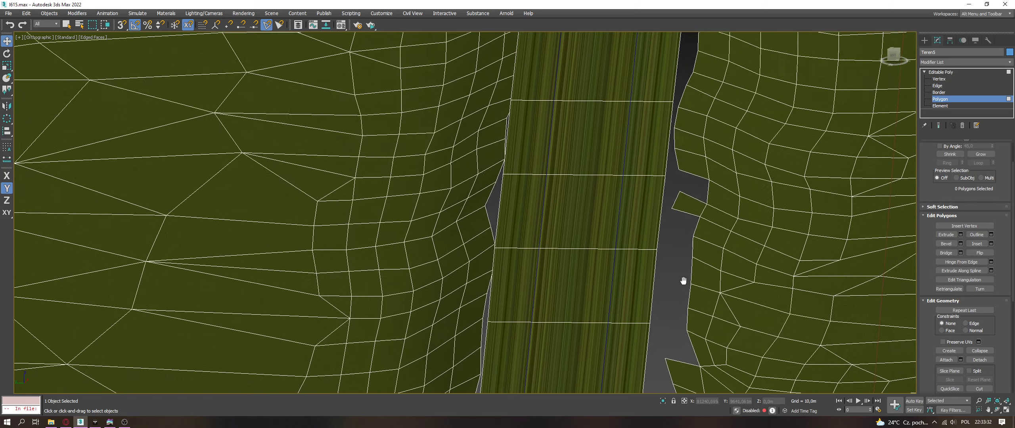
# Step: Clear the next right-side stretch of border polygons, including a column of six terrain polygons against the strip
pyautogui.hotkey('ctrl', 'z')
pyautogui.hotkey('ctrl', 'z')
pyautogui.hotkey('ctrl', 'z')
pyautogui.hotkey('ctrl', 'z')
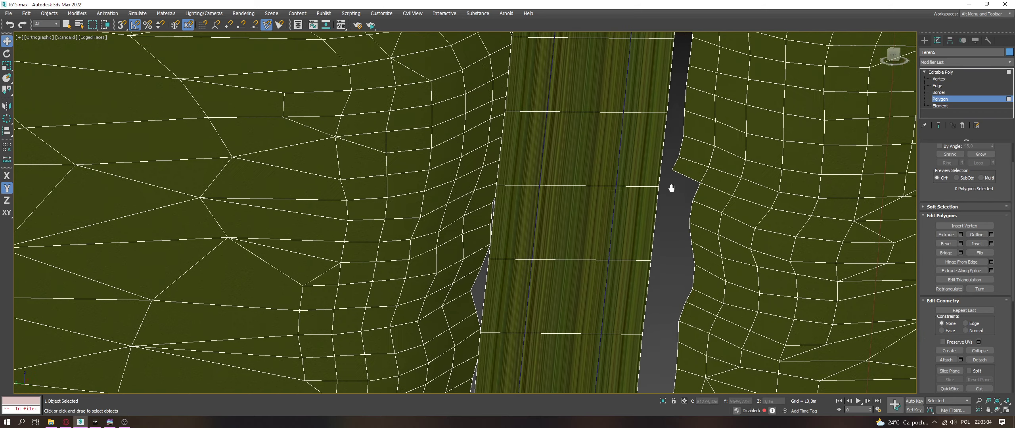
pyautogui.hotkey('ctrl', 'z')
pyautogui.hotkey('ctrl', 'z')
pyautogui.hotkey('ctrl', 'z')
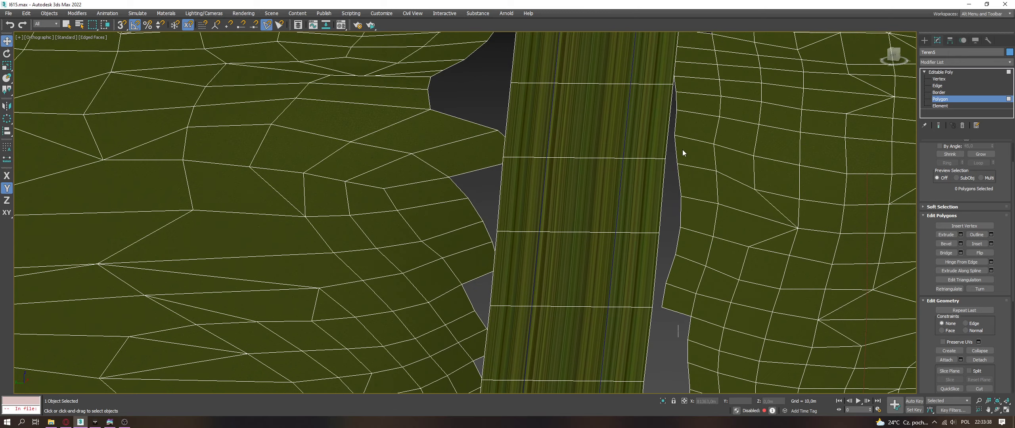
pyautogui.hotkey('ctrl', 'z')
pyautogui.hotkey('ctrl', 'z')
pyautogui.hotkey('ctrl', 'z')
pyautogui.hotkey('ctrl', 'z')
pyautogui.hotkey('ctrl', 'z')
pyautogui.hotkey('ctrl', 'z')
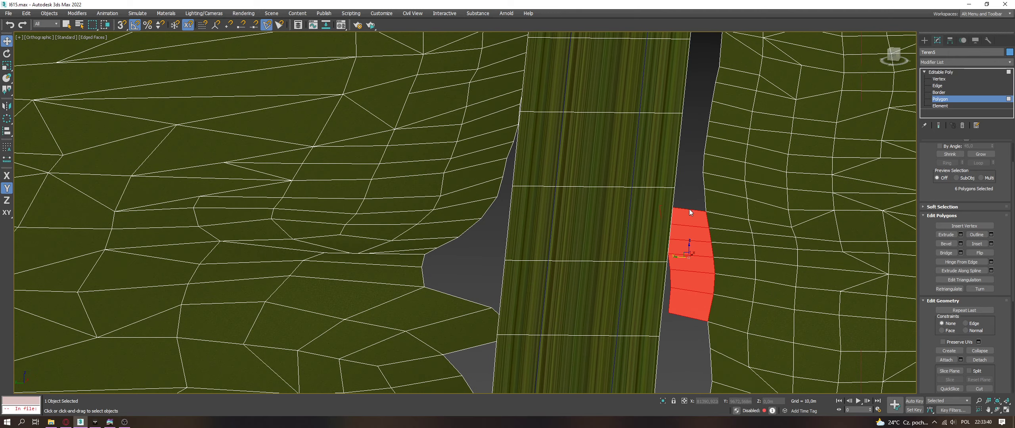
# Step: Delete the border polygons farther along the strip's right side, where the terrain nearly touches its edge
pyautogui.hotkey('ctrl', 'z')
pyautogui.hotkey('ctrl', 'z')
pyautogui.hotkey('ctrl', 'z')
pyautogui.hotkey('ctrl', 'z')
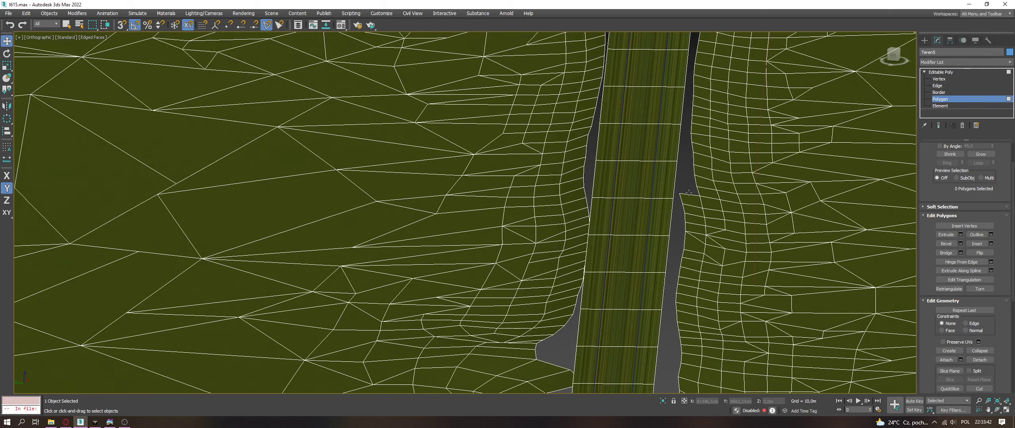
pyautogui.hotkey('ctrl', 'z')
pyautogui.hotkey('ctrl', 'z')
pyautogui.hotkey('ctrl', 'z')
pyautogui.hotkey('ctrl', 'z')
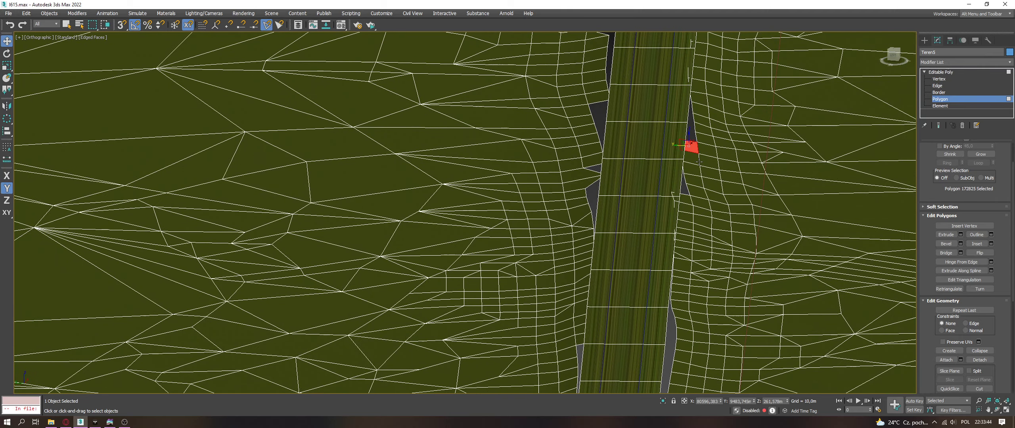
# Step: Select the two adjoining groups of terrain polygons overlapping the strip's right edge and delete them
pyautogui.scroll(3, 698, 265)
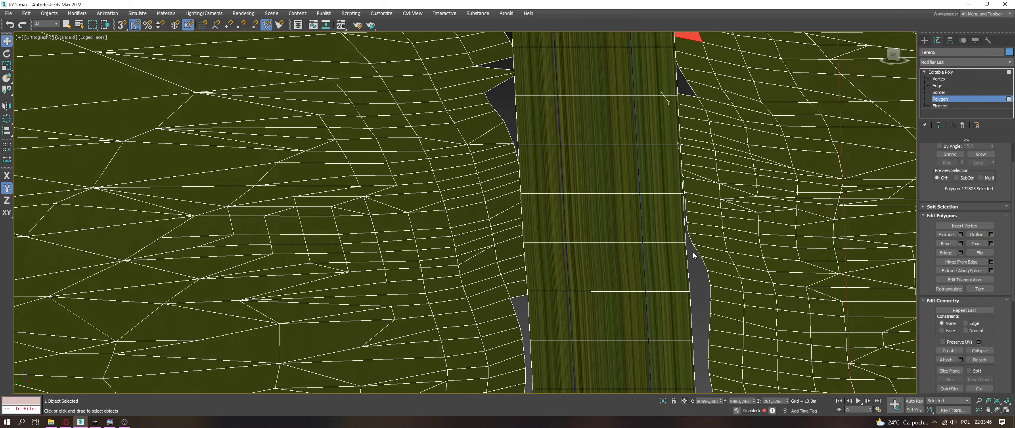
pyautogui.keyDown('shift'); pyautogui.click(688, 59); pyautogui.keyUp('shift')
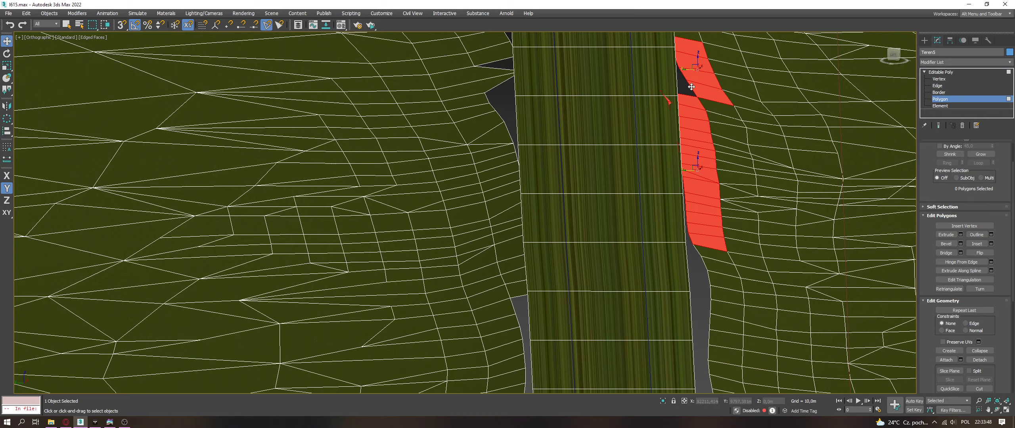
pyautogui.hotkey('ctrl', 'z')
pyautogui.hotkey('ctrl', 'z')
pyautogui.hotkey('ctrl', 'z')
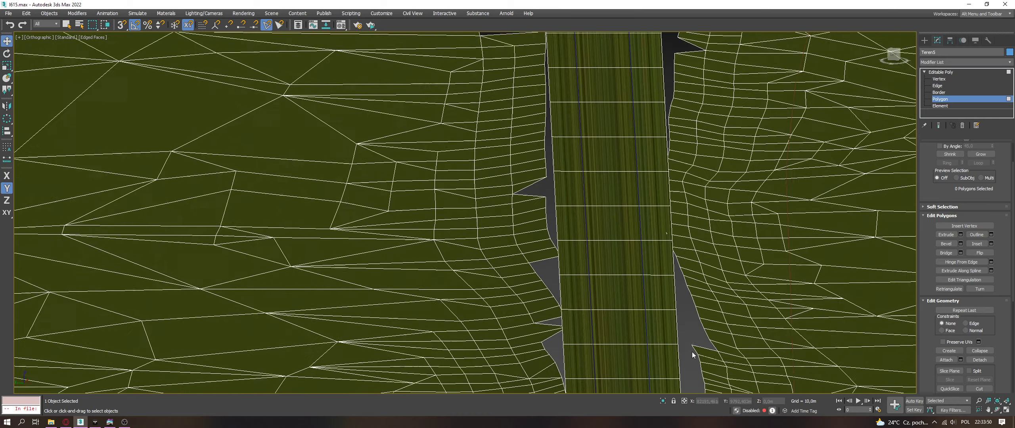
# Step: Delete the leftover protruding terrain polygons on the strip's right side, including a column of 11 polygons
pyautogui.moveTo(696, 241); pyautogui.dragTo(698, 244)
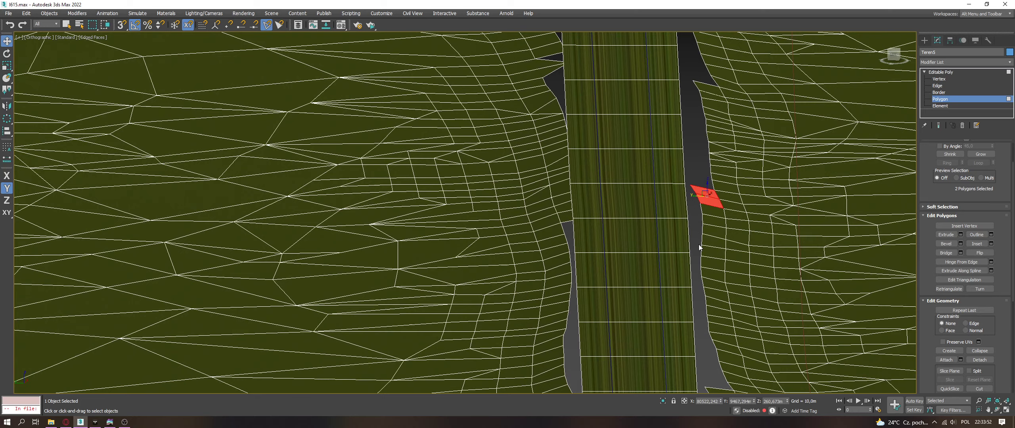
pyautogui.press('Delete')
pyautogui.moveTo(701, 289); pyautogui.dragTo(693, 215, button='middle')
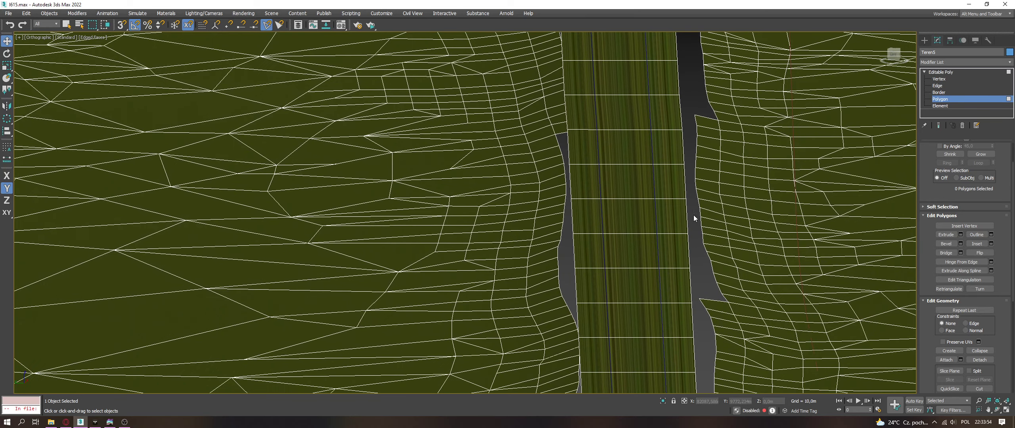
pyautogui.click(704, 302)
pyautogui.press('Delete')
pyautogui.click(701, 224)
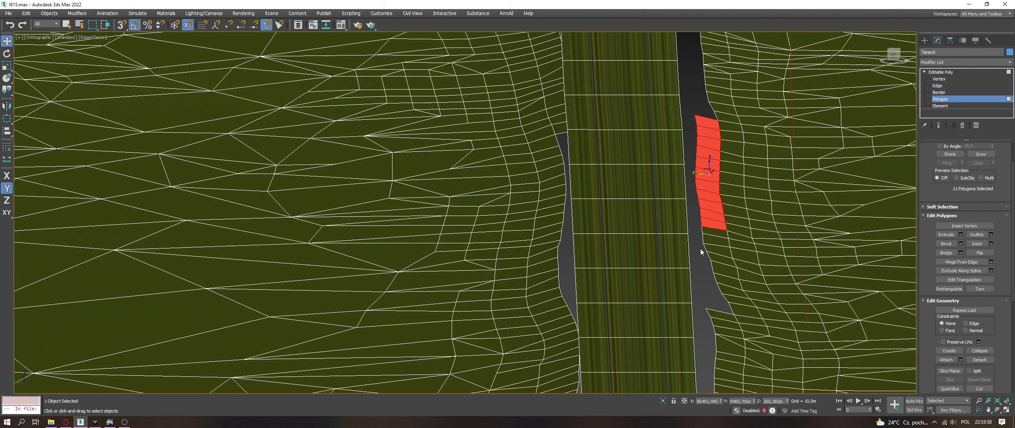
pyautogui.press('Delete')
# Step: Delete the long column of terrain polygons along the next right-side stretch and the three projecting ones beside it
pyautogui.moveTo(709, 217); pyautogui.dragTo(678, 298, button='middle')
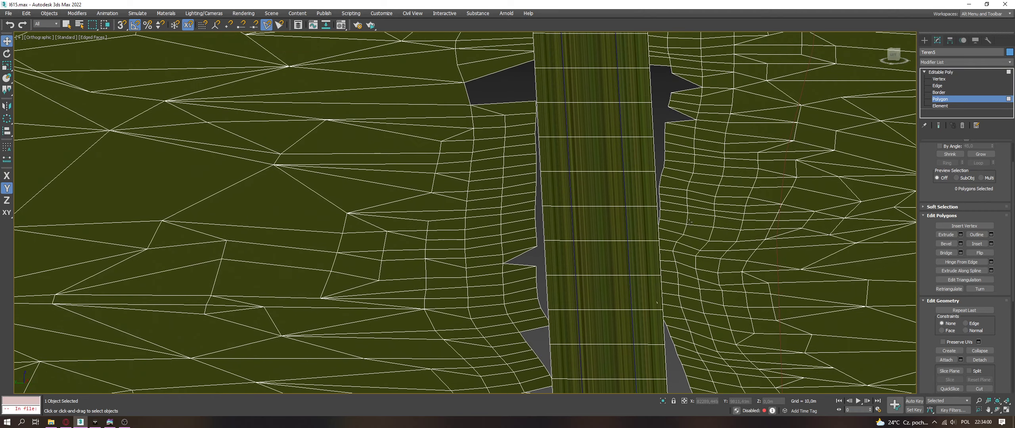
pyautogui.moveTo(670, 339); pyautogui.dragTo(670, 155)
pyautogui.press('Delete')
pyautogui.moveTo(673, 168); pyautogui.dragTo(674, 151, button='middle')
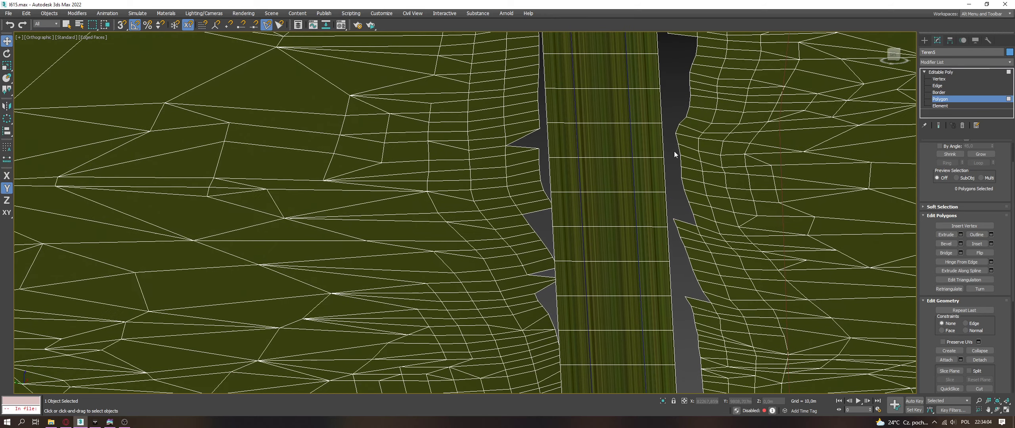
pyautogui.click(680, 289)
pyautogui.press('Delete')
pyautogui.click(685, 230)
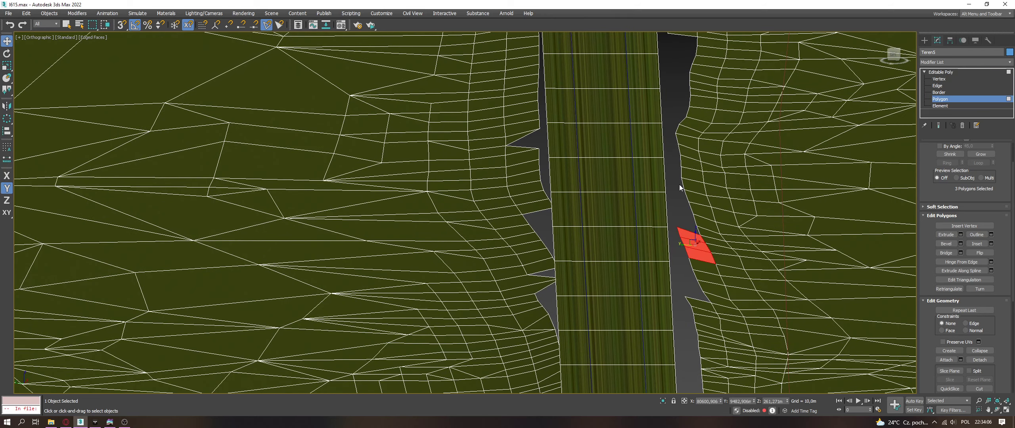
pyautogui.press('Delete')
# Step: Delete the last terrain polygons touching the strip's right side, up to where the gap is already wide
pyautogui.moveTo(678, 184); pyautogui.dragTo(660, 268, button='middle')
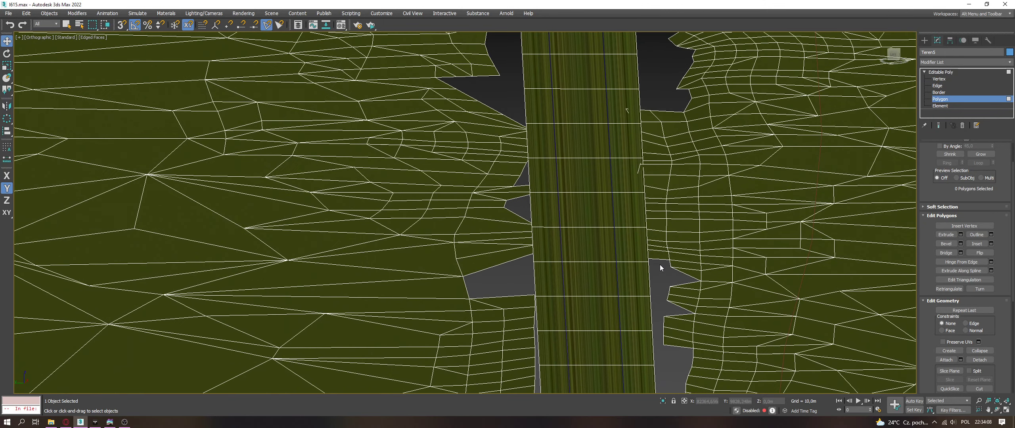
pyautogui.moveTo(639, 264); pyautogui.dragTo(655, 136)
pyautogui.press('Delete')
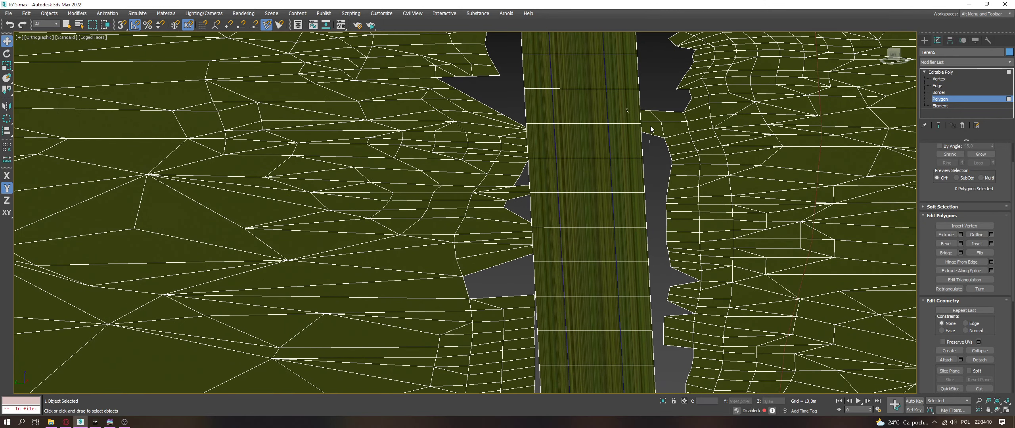
pyautogui.click(651, 112)
pyautogui.press('Delete')
# Step: Start clearing the strip's left side by deleting the terrain polygons touching it where the wide gap ends
pyautogui.scroll(-4, 677, 172)
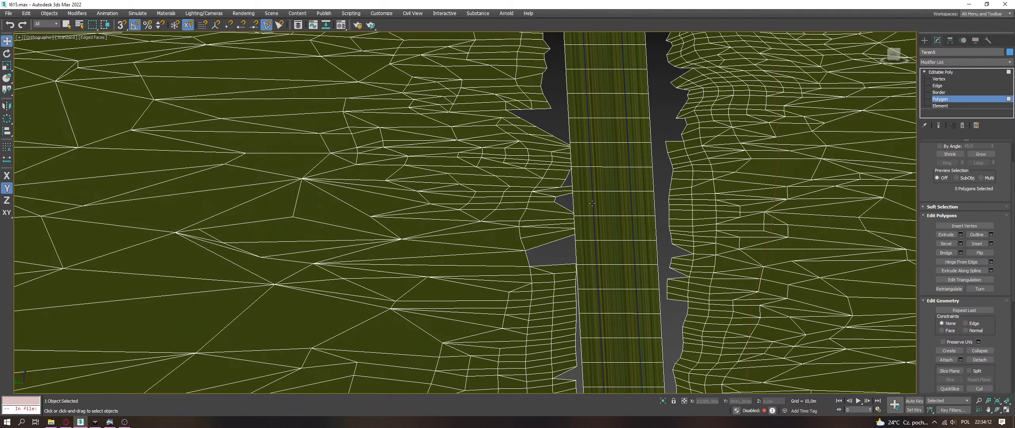
pyautogui.moveTo(674, 172); pyautogui.dragTo(606, 283, button='middle')
pyautogui.moveTo(608, 315); pyautogui.dragTo(591, 103, button='middle')
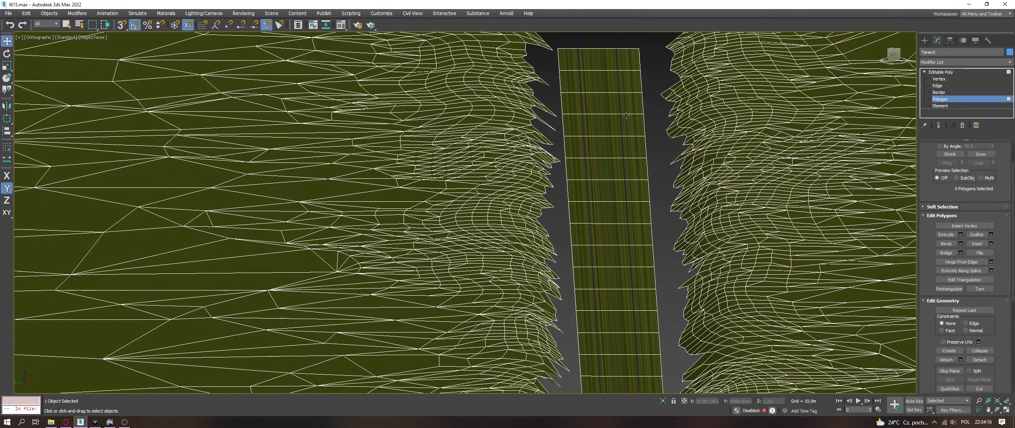
pyautogui.scroll(4, 590, 100)
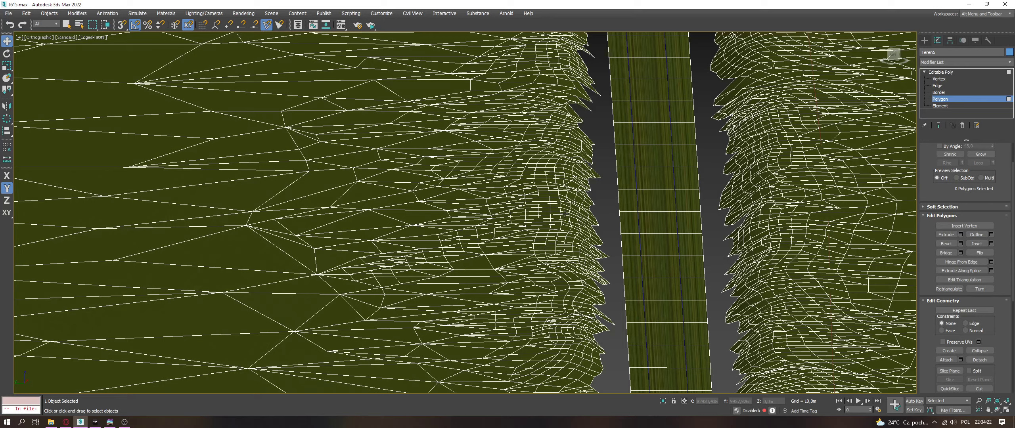
pyautogui.moveTo(527, 314); pyautogui.dragTo(600, 268, button='middle')
pyautogui.moveTo(600, 325); pyautogui.dragTo(601, 275)
pyautogui.scroll(2, 602, 275)
pyautogui.press('Delete')
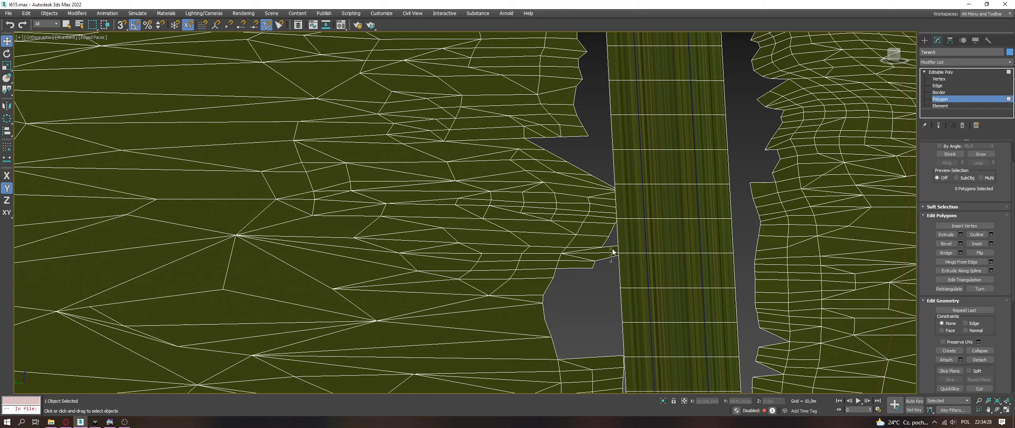
# Step: Delete the remaining pointed terrain polygons on the left side around that first cleared patch
pyautogui.click(611, 254)
pyautogui.press('Delete')
pyautogui.moveTo(611, 226)
pyautogui.mouseDown()
pyautogui.moveTo(609, 254)
pyautogui.moveTo(599, 227)
pyautogui.mouseUp()
pyautogui.press('Delete')
pyautogui.click(583, 262)
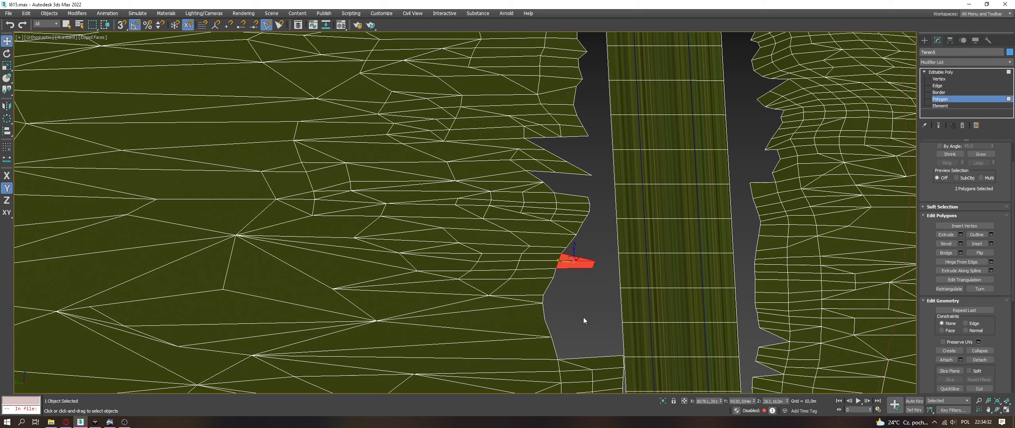
pyautogui.press('Delete')
# Step: Delete the column of terrain polygons along the next left-side stretch and the spikes following it
pyautogui.moveTo(582, 288); pyautogui.dragTo(587, 144, button='middle')
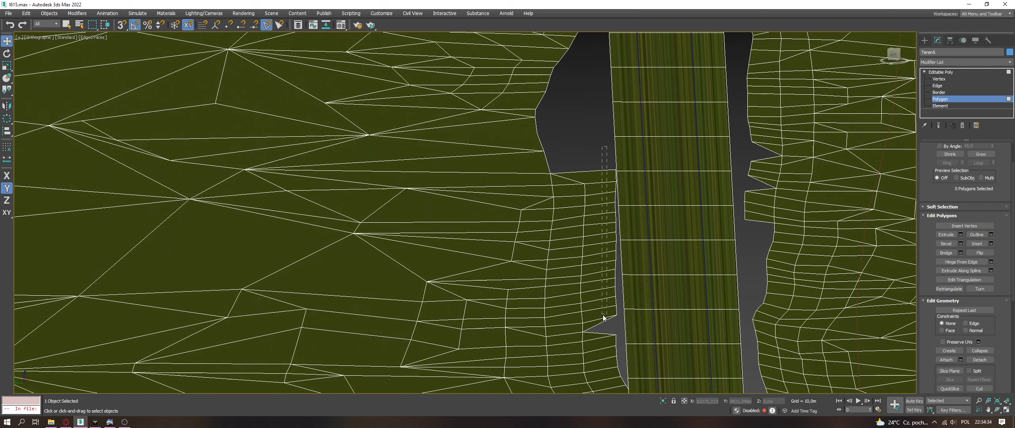
pyautogui.moveTo(603, 317); pyautogui.dragTo(604, 319)
pyautogui.press('Delete')
pyautogui.moveTo(584, 281); pyautogui.dragTo(545, 112, button='middle')
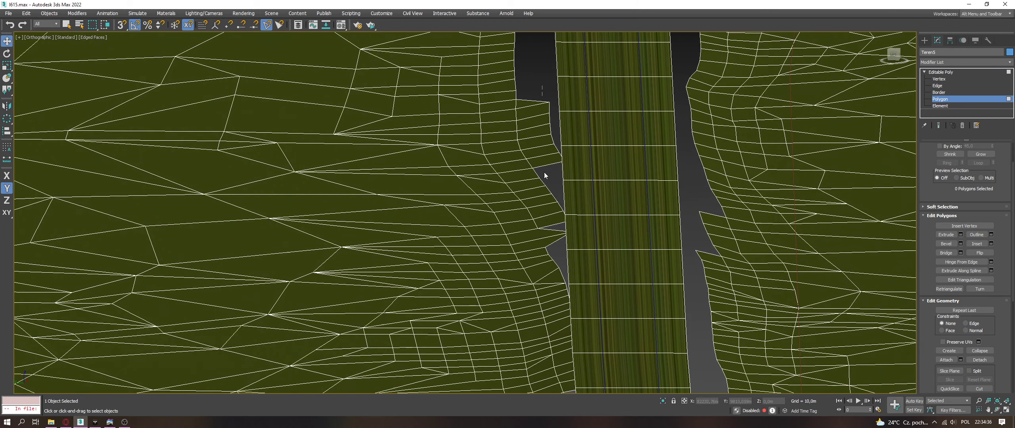
pyautogui.moveTo(544, 169); pyautogui.dragTo(550, 170)
pyautogui.press('Delete')
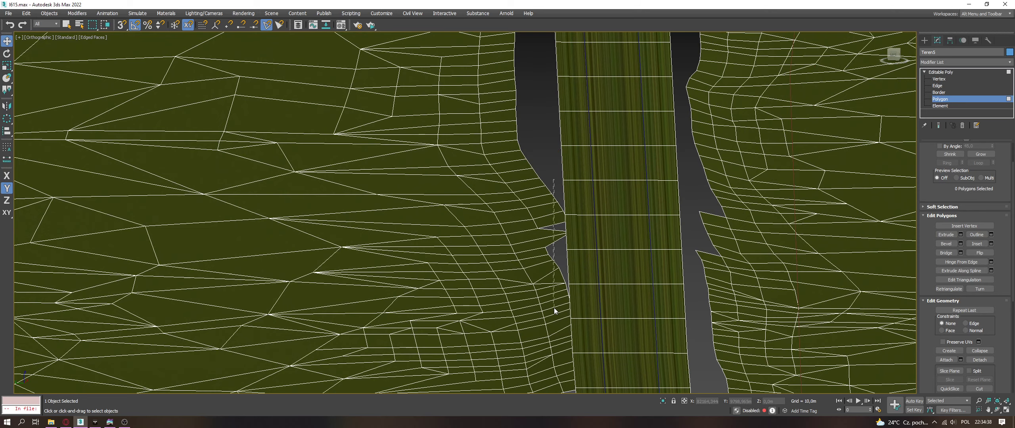
pyautogui.click(554, 317)
pyautogui.press('Delete')
# Step: Delete the terrain polygons bordering the strip's left side farther along, including the four-polygon block that still projects
pyautogui.moveTo(555, 317); pyautogui.dragTo(557, 132, button='middle')
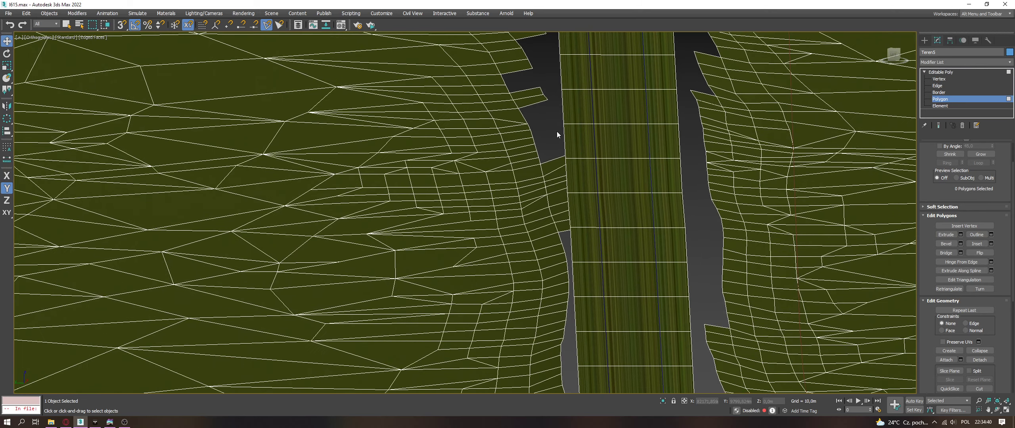
pyautogui.moveTo(559, 243); pyautogui.dragTo(557, 253)
pyautogui.press('Delete')
pyautogui.moveTo(555, 275); pyautogui.dragTo(546, 79, button='middle')
pyautogui.moveTo(555, 76); pyautogui.dragTo(556, 376)
pyautogui.press('Delete')
pyautogui.moveTo(553, 175); pyautogui.dragTo(538, 313)
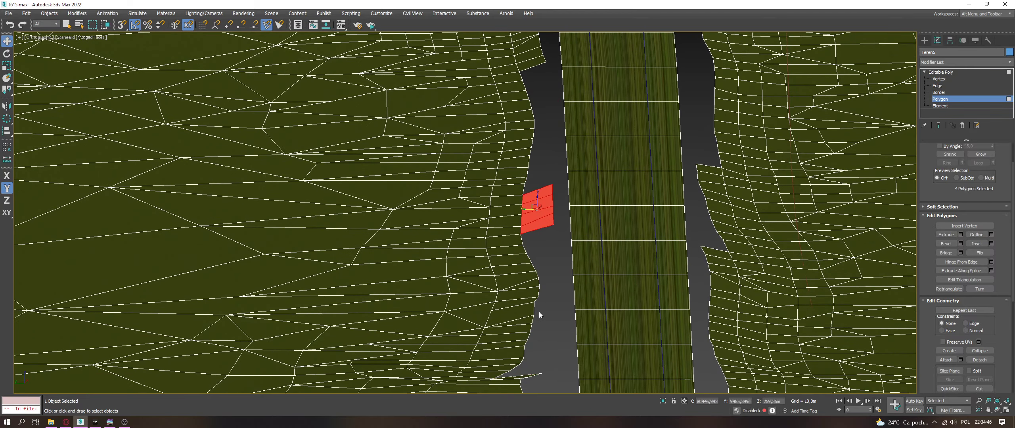
pyautogui.press('Delete')
pyautogui.moveTo(538, 314); pyautogui.dragTo(564, 227, button='middle')
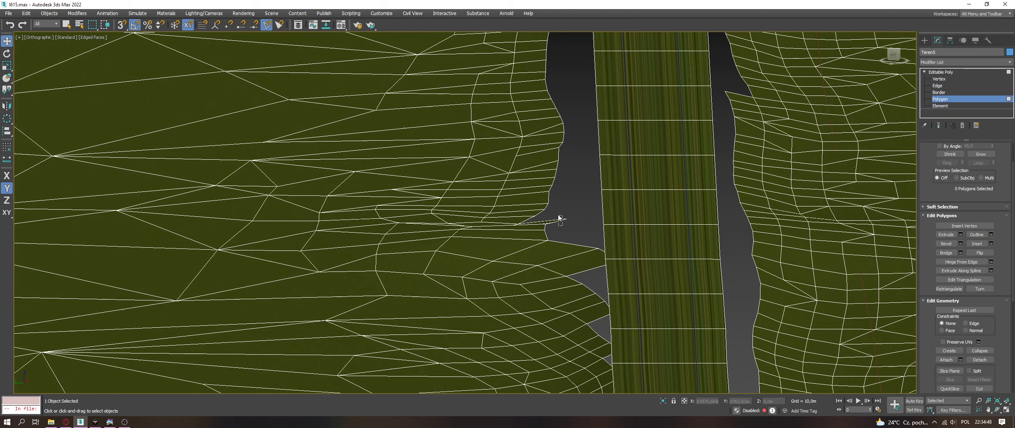
# Step: Delete the projecting wedge-shaped terrain polygons on the strip's left side at the next narrow stretch
pyautogui.moveTo(560, 219); pyautogui.dragTo(567, 220)
pyautogui.press('Delete')
pyautogui.moveTo(582, 243); pyautogui.dragTo(521, 73, button='middle')
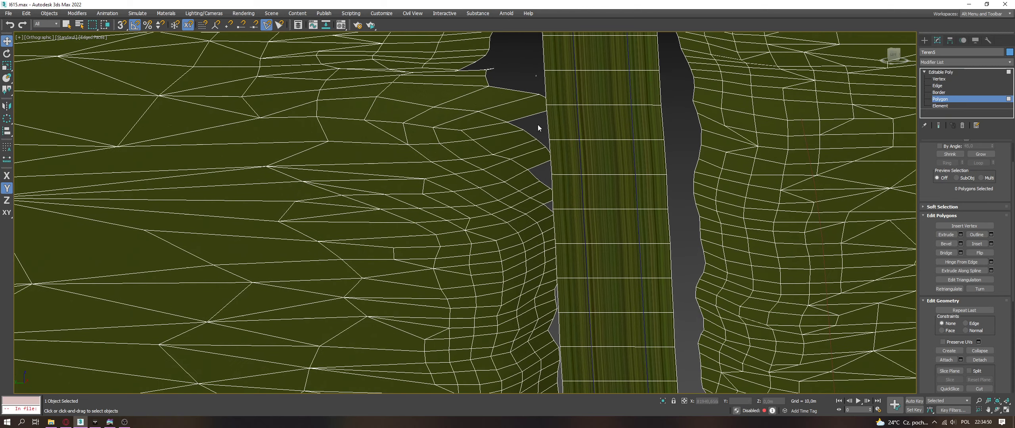
pyautogui.moveTo(436, 75); pyautogui.dragTo(539, 166)
pyautogui.press('Delete')
# Step: Delete the small terrain polygons still touching the strip's left edge just past the removed wedges
pyautogui.click(532, 193)
pyautogui.moveTo(543, 186); pyautogui.dragTo(540, 248, button='middle')
pyautogui.scroll(1, 541, 235)
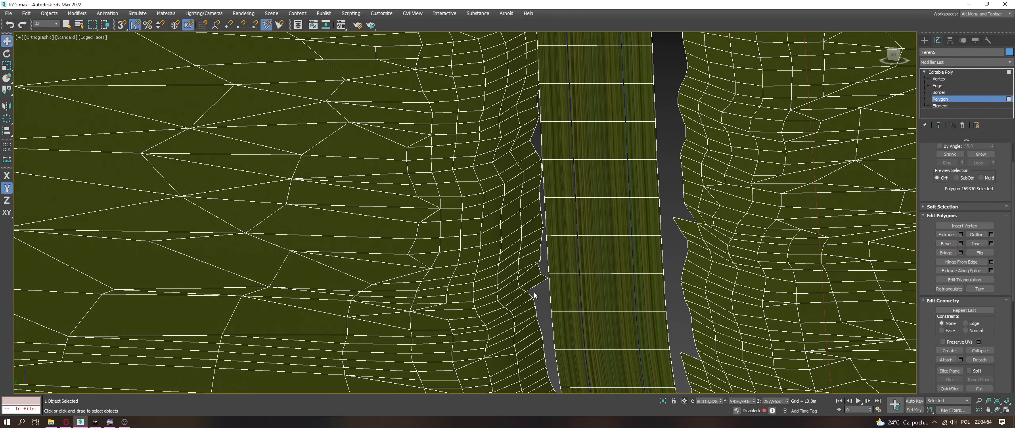
pyautogui.click(534, 134)
pyautogui.press('Delete')
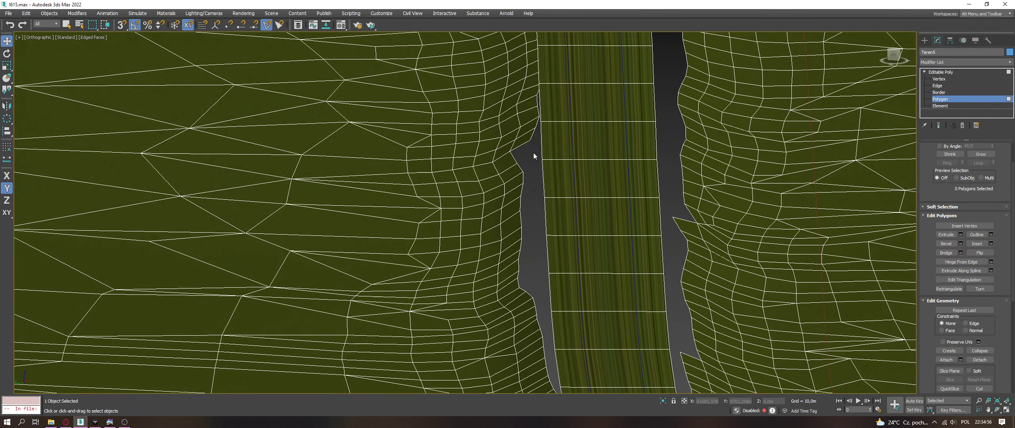
# Step: Delete the terrain polygons bulging onto the strip's left edge between the two cleared patches, first eight and then six
pyautogui.moveTo(535, 152); pyautogui.dragTo(528, 303, button='middle')
pyautogui.moveTo(529, 192); pyautogui.dragTo(528, 192)
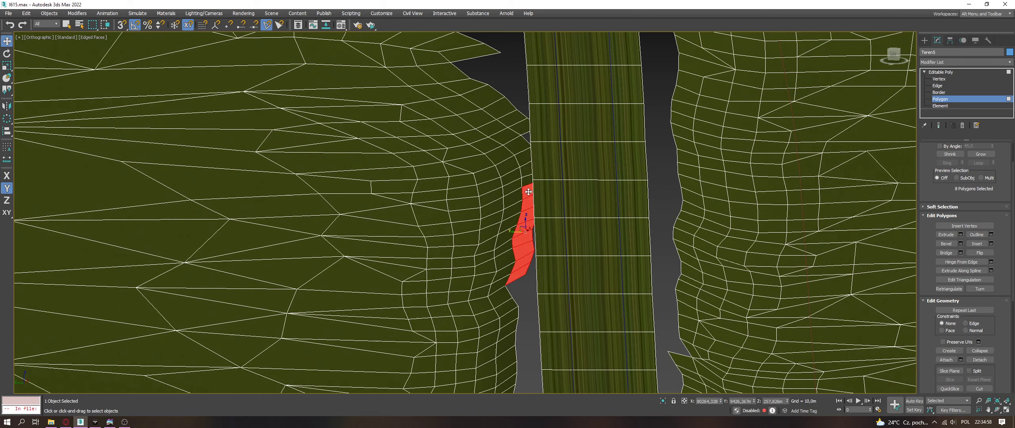
pyautogui.press('Delete')
pyautogui.moveTo(527, 116); pyautogui.dragTo(528, 115)
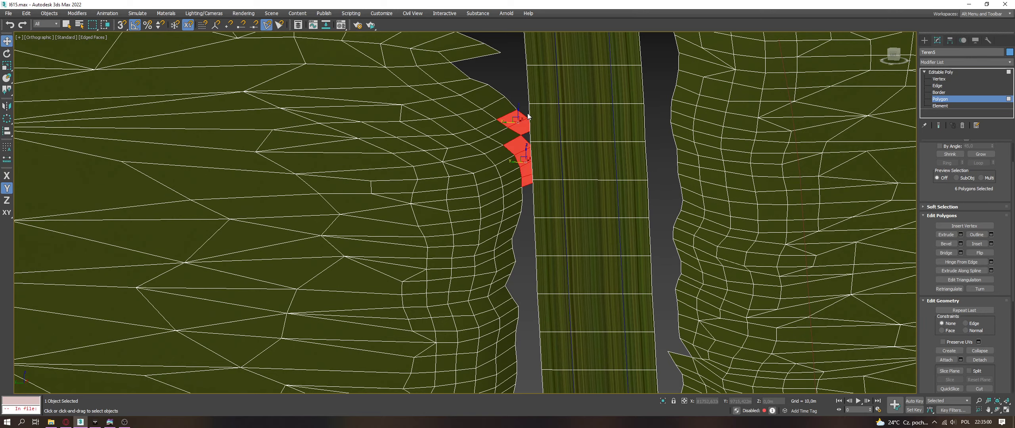
pyautogui.press('Delete')
# Step: Delete the 17-polygon terrain column along the strip's left edge where the strip starts to curve
pyautogui.keyDown('alt'); pyautogui.moveTo(522, 180); pyautogui.dragTo(572, 257, button='middle'); pyautogui.keyUp('alt')
pyautogui.click(576, 201)
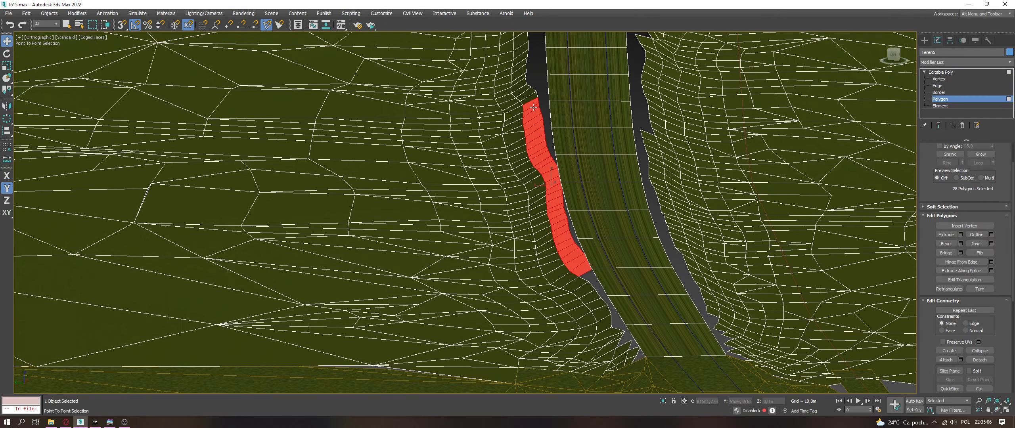
pyautogui.keyDown('ctrl'); pyautogui.keyDown('shift'); pyautogui.click(551, 169); pyautogui.keyUp('shift'); pyautogui.keyUp('ctrl')
pyautogui.press('w')
pyautogui.moveTo(551, 170); pyautogui.dragTo(557, 242, button='middle')
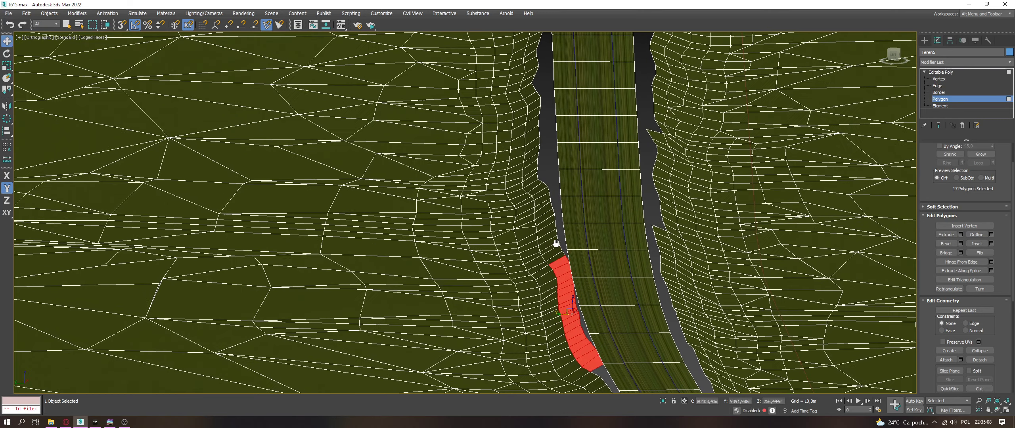
pyautogui.press('Delete')
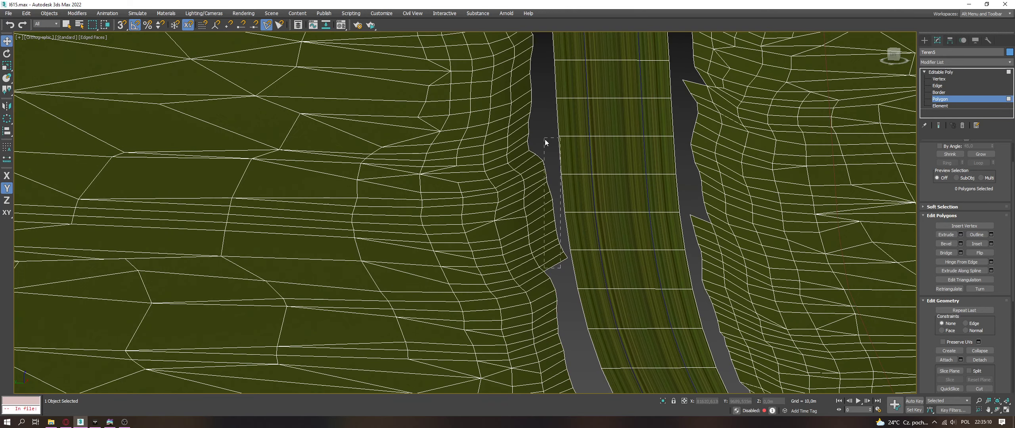
# Step: Delete the leftover projecting terrain polygons just before the cleared curve on the left side
pyautogui.moveTo(544, 185); pyautogui.dragTo(546, 189)
pyautogui.press('Delete')
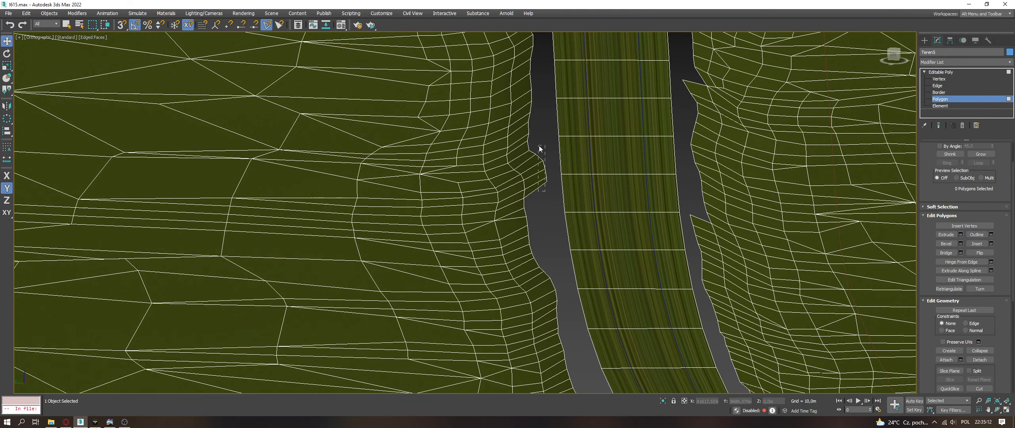
pyautogui.click(539, 170)
pyautogui.press('Delete')
# Step: Delete the isolated terrain polygon projecting toward the strip farther along its left side
pyautogui.moveTo(543, 86); pyautogui.dragTo(546, 233, button='middle')
pyautogui.scroll(-3, 541, 159)
pyautogui.moveTo(539, 149); pyautogui.dragTo(518, 234, button='middle')
pyautogui.scroll(5, 518, 234)
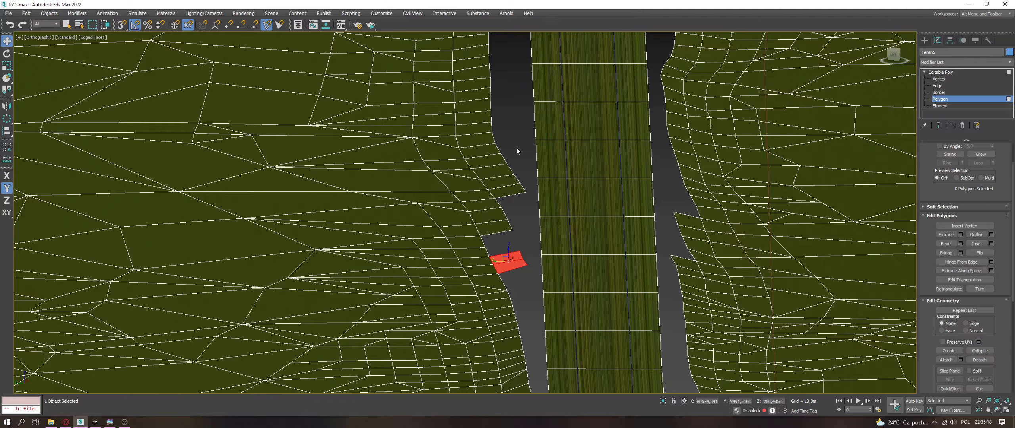
pyautogui.scroll(-4, 516, 148)
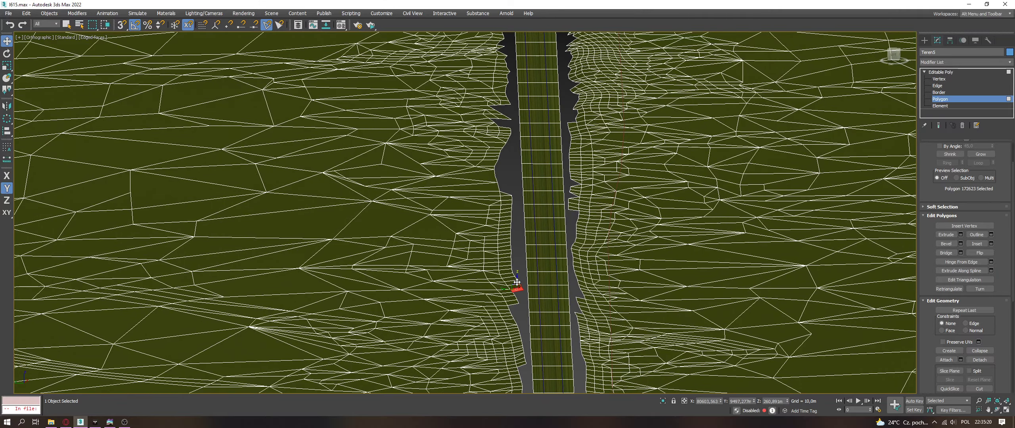
pyautogui.moveTo(521, 249); pyautogui.dragTo(527, 198, button='middle')
pyautogui.scroll(-8, 530, 313)
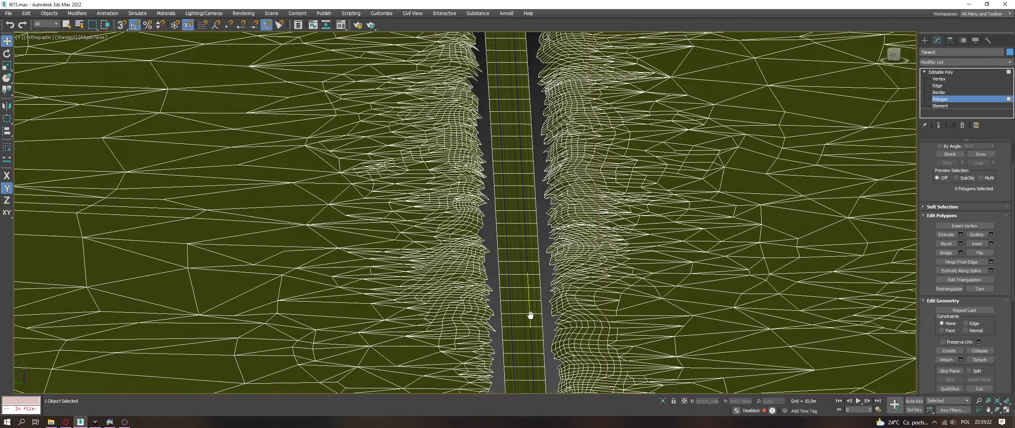
pyautogui.scroll(10, 547, 344)
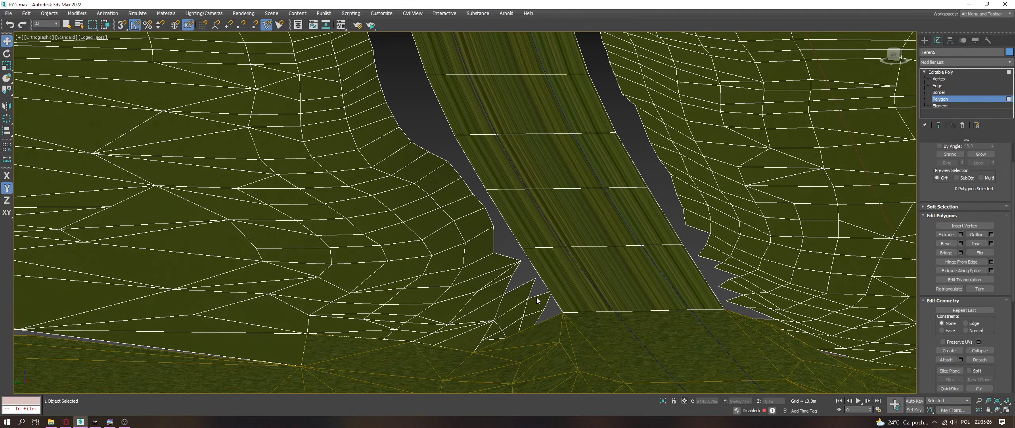
# Step: Delete the spiky polygons near the strip's end and connect the two vertices flanking the neighbouring corner to trim it
pyautogui.click(534, 299)
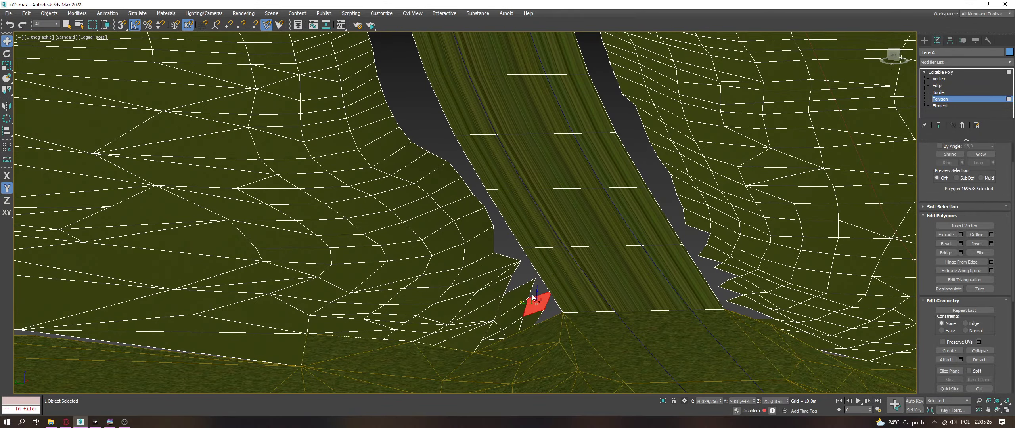
pyautogui.scroll(5, 571, 286)
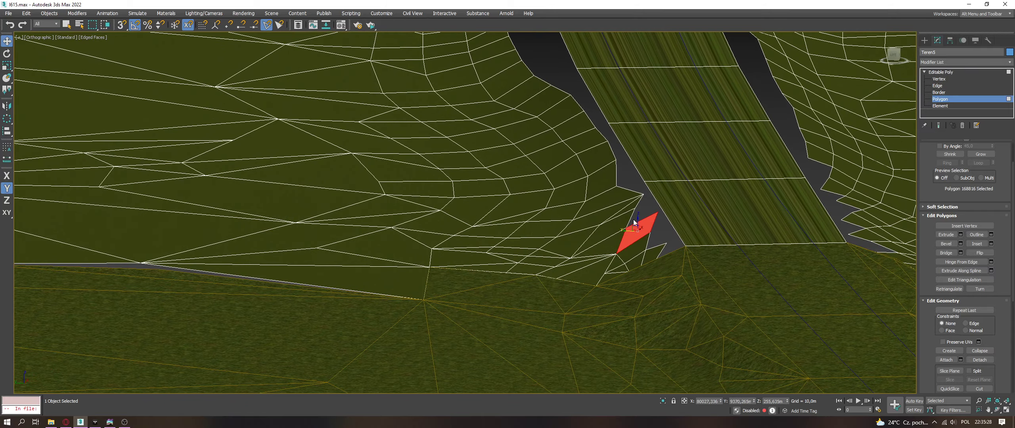
pyautogui.keyDown('alt'); pyautogui.moveTo(635, 238); pyautogui.dragTo(721, 258, button='middle'); pyautogui.keyUp('alt')
pyautogui.press('1')
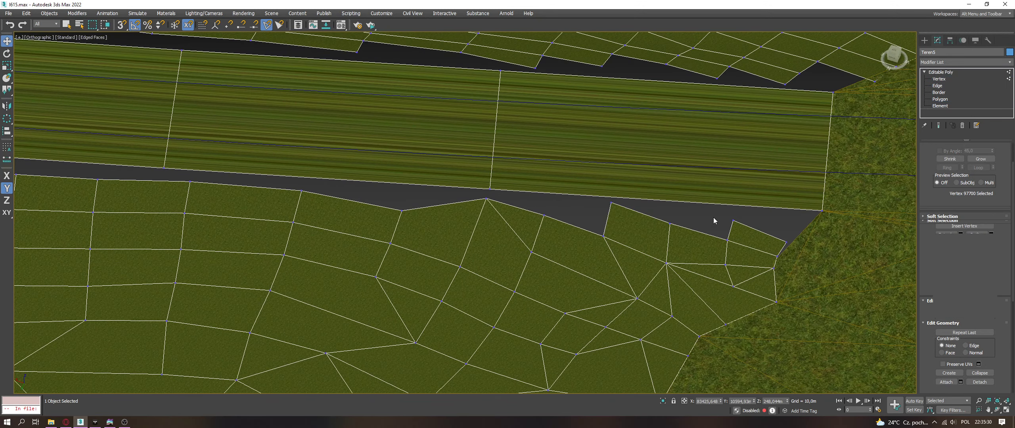
pyautogui.click(670, 224)
pyautogui.keyDown('ctrl'); pyautogui.click(603, 236); pyautogui.keyUp('ctrl')
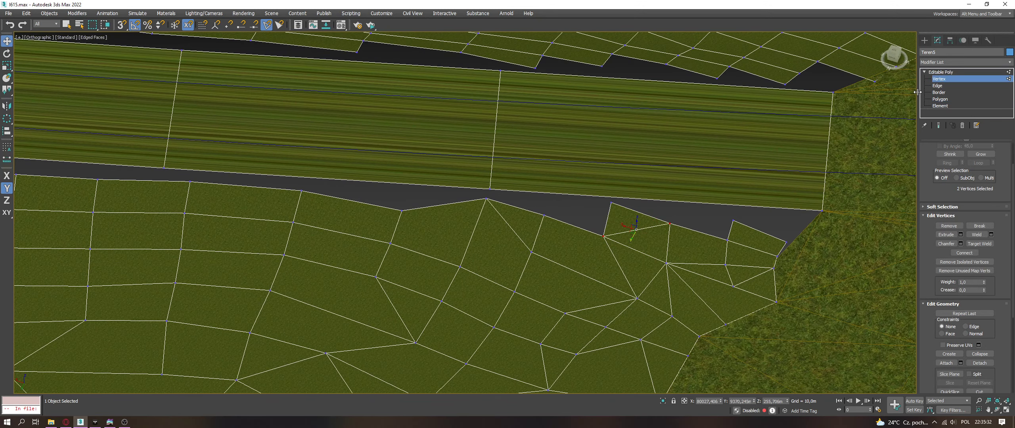
# Step: Pull the left-side tip vertices near the strip's end away from it, with vertex movement constrained to edges
pyautogui.click(485, 199)
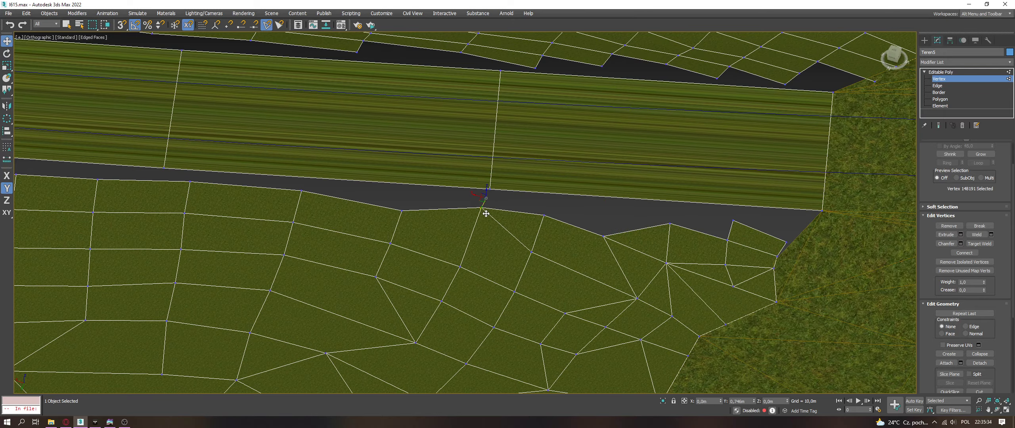
pyautogui.keyDown('alt'); pyautogui.moveTo(484, 202); pyautogui.dragTo(458, 170, button='middle'); pyautogui.keyUp('alt')
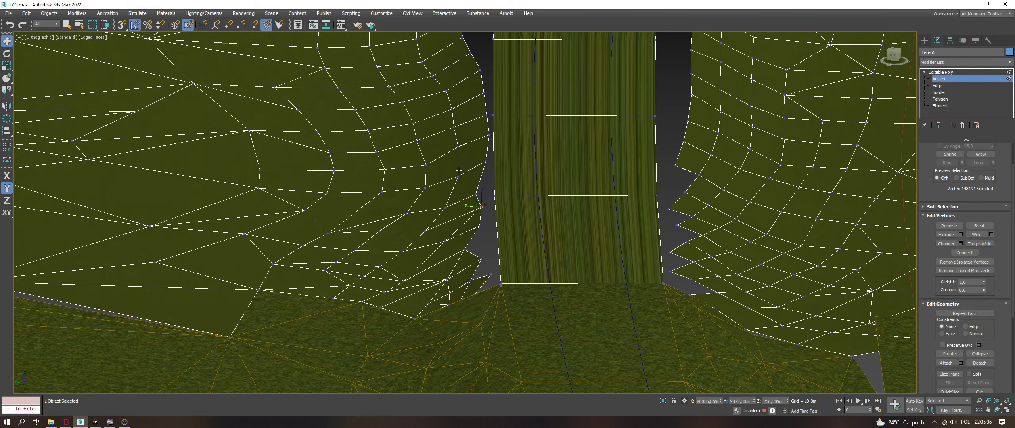
pyautogui.hotkey('shift', 'x')
pyautogui.moveTo(478, 209); pyautogui.dragTo(480, 274)
pyautogui.click(491, 274)
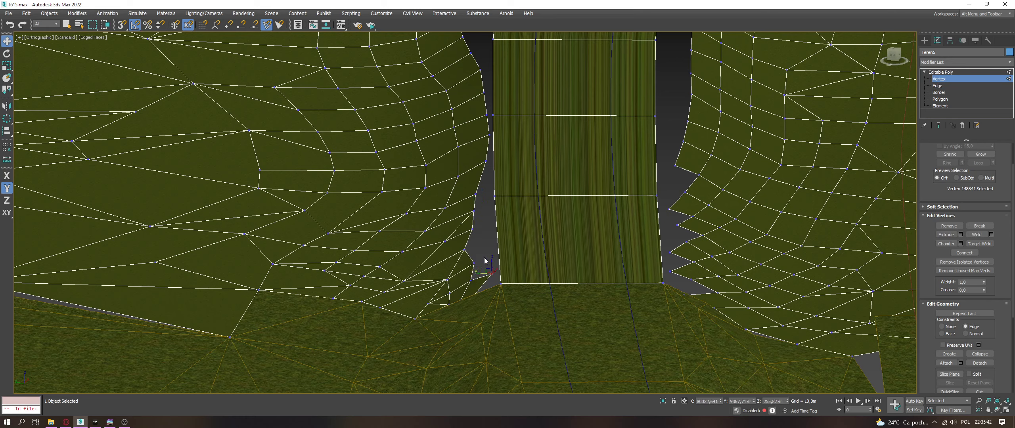
pyautogui.click(465, 249)
# Step: Slide the left border vertices closest to the strip back along their edges to form a smooth, even gap
pyautogui.moveTo(481, 137); pyautogui.dragTo(487, 197, button='middle')
pyautogui.click(495, 195)
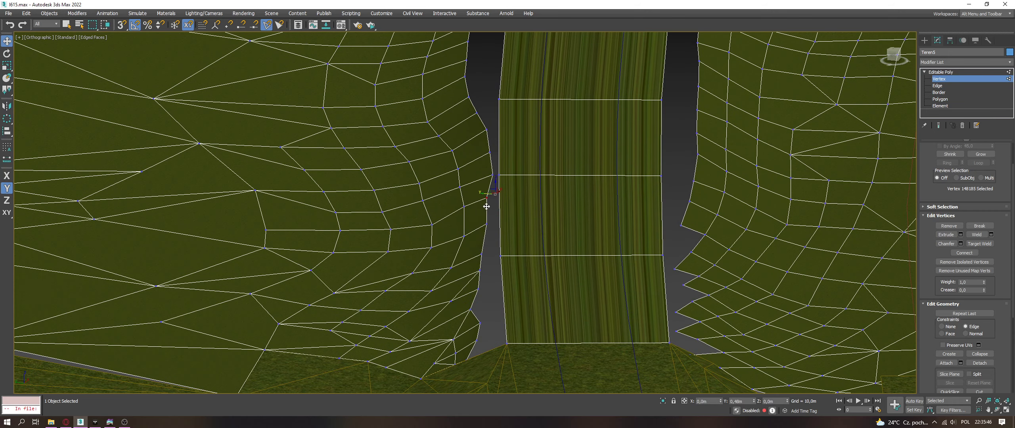
pyautogui.moveTo(487, 206); pyautogui.dragTo(486, 200)
pyautogui.moveTo(493, 175); pyautogui.dragTo(486, 157)
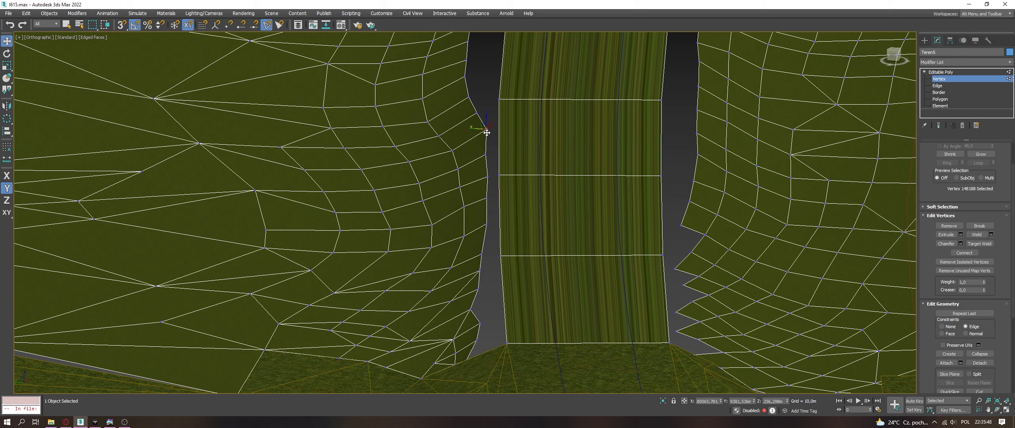
pyautogui.moveTo(486, 131); pyautogui.dragTo(484, 179)
pyautogui.click(485, 196)
pyautogui.click(486, 223)
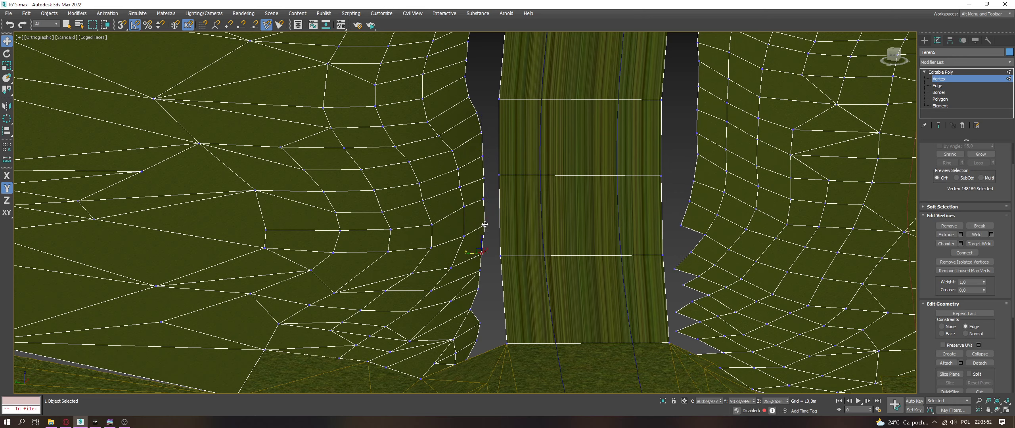
pyautogui.moveTo(485, 225); pyautogui.dragTo(495, 227)
pyautogui.scroll(-1, 584, 283)
pyautogui.scroll(1, 599, 165)
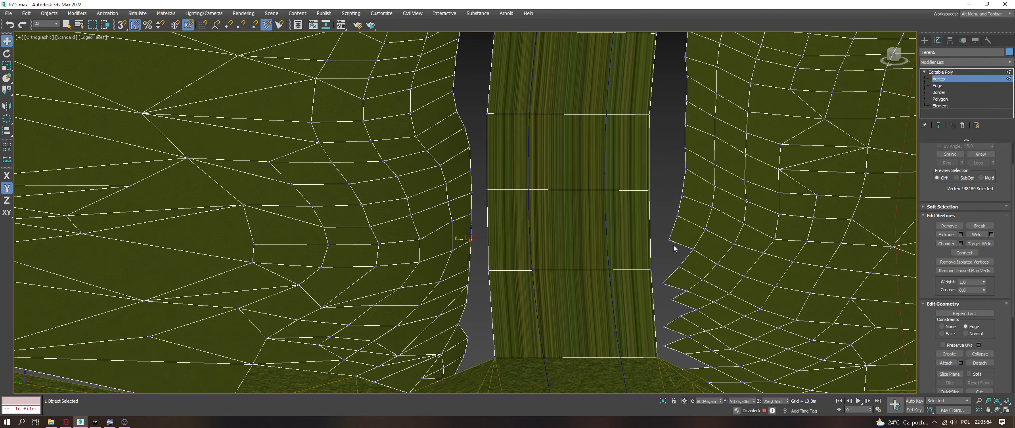
# Step: Trim the terrain spikes on the right side near the strip's end by connecting their flanking vertices and deleting the tips
pyautogui.moveTo(693, 245); pyautogui.dragTo(679, 215)
pyautogui.click(669, 239)
pyautogui.press('BackSpace')
pyautogui.click(666, 281)
pyautogui.moveTo(676, 264); pyautogui.dragTo(688, 353)
pyautogui.click(663, 284)
pyautogui.click(674, 300)
pyautogui.click(664, 326)
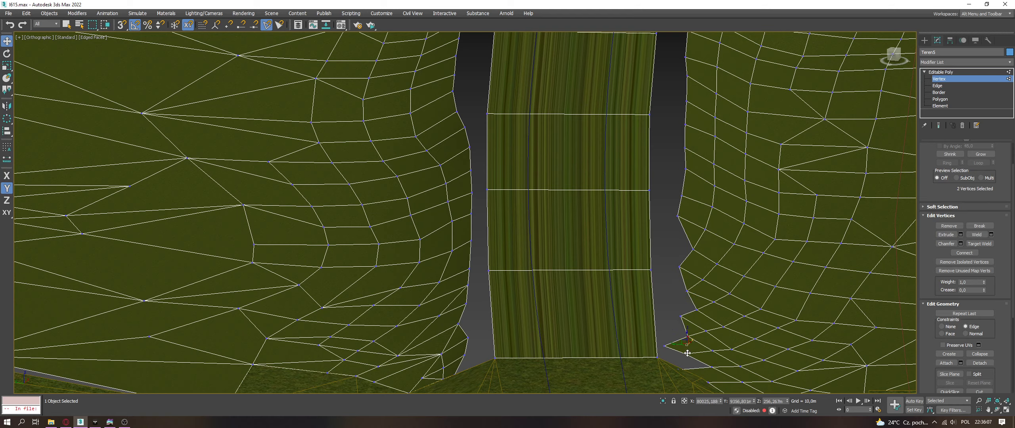
pyautogui.click(665, 345)
pyautogui.press('Delete')
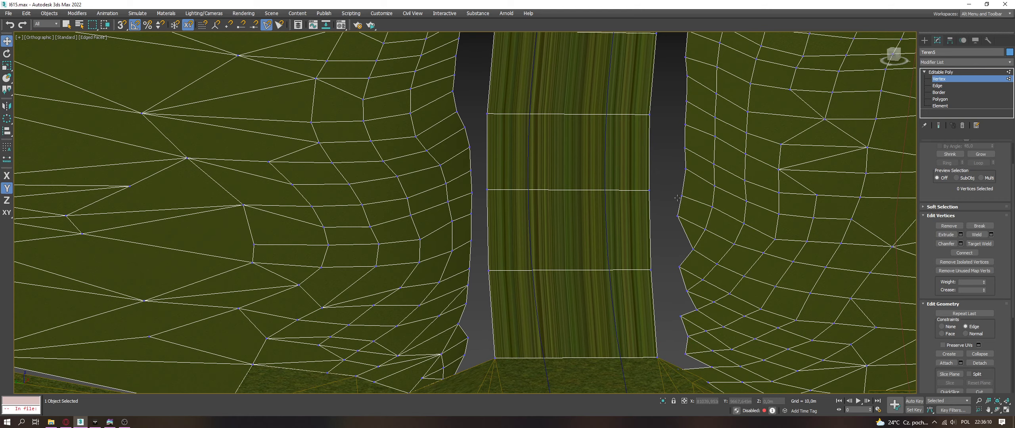
# Step: Slide the upper vertices of the pointed terrain ledge on the strip's right side back along their edges
pyautogui.moveTo(677, 198); pyautogui.dragTo(690, 295, button='middle')
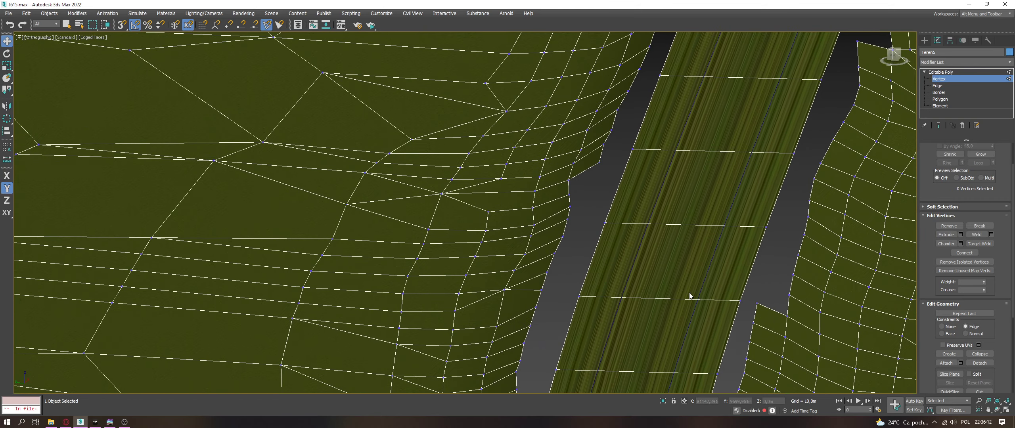
pyautogui.moveTo(755, 305); pyautogui.dragTo(761, 330)
pyautogui.keyDown('alt'); pyautogui.moveTo(761, 330); pyautogui.dragTo(763, 330, button='middle'); pyautogui.keyUp('alt')
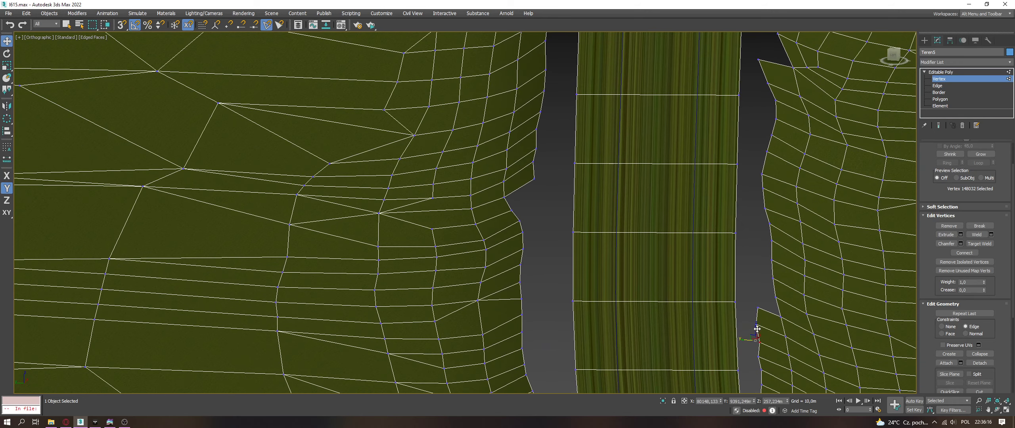
pyautogui.click(759, 323)
pyautogui.press('F7')
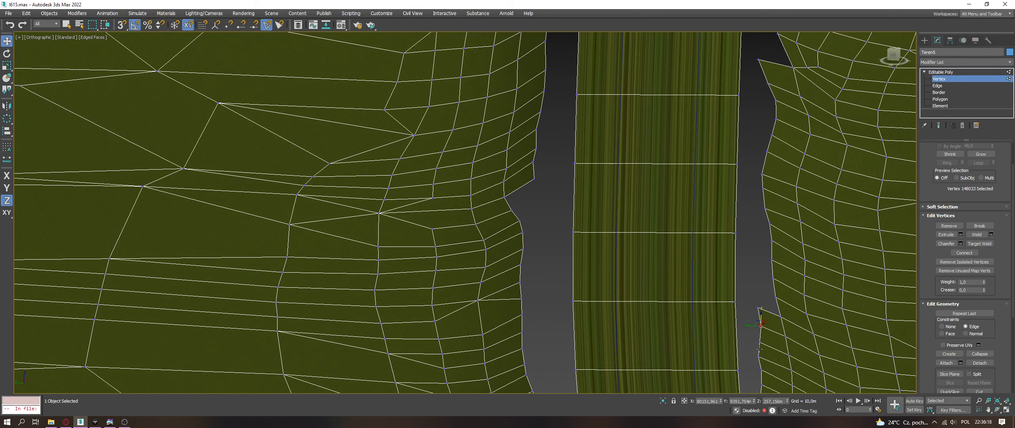
pyautogui.press('F8')
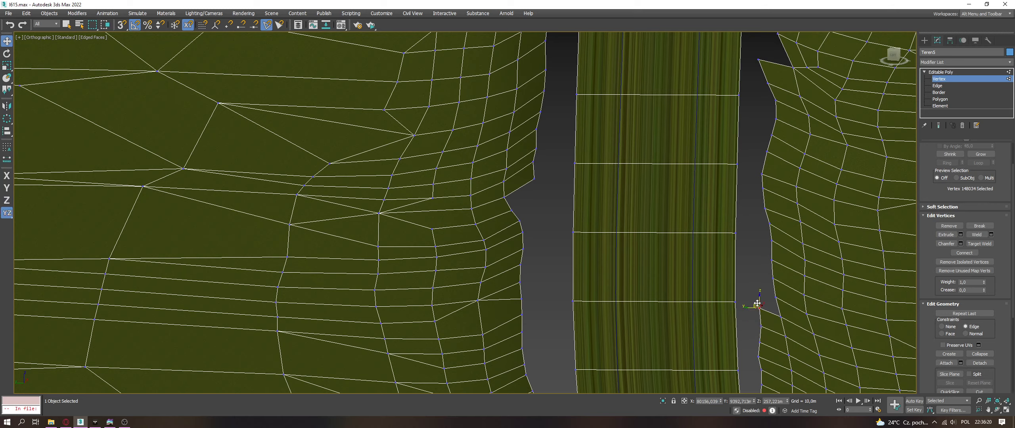
# Step: Adjust the remaining ledge vertices along their edges and pull back the next right-side spike using the Y axis
pyautogui.click(758, 341)
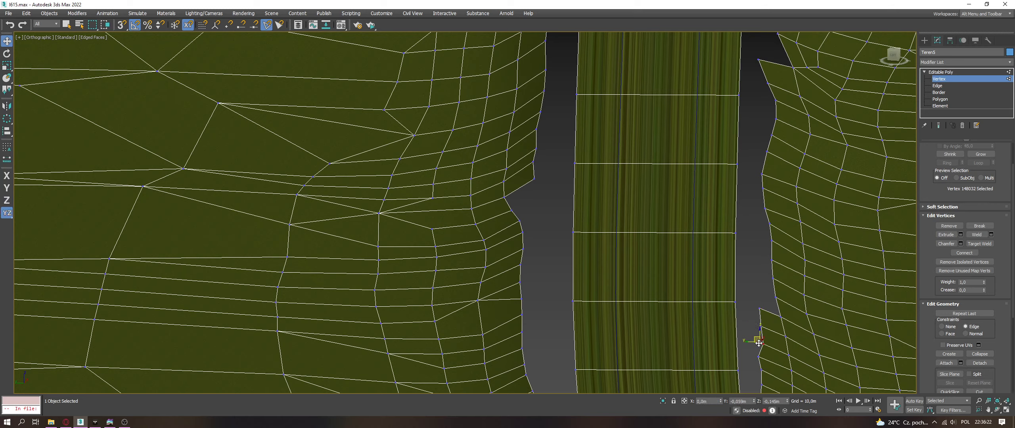
pyautogui.press('F6')
pyautogui.press('F7')
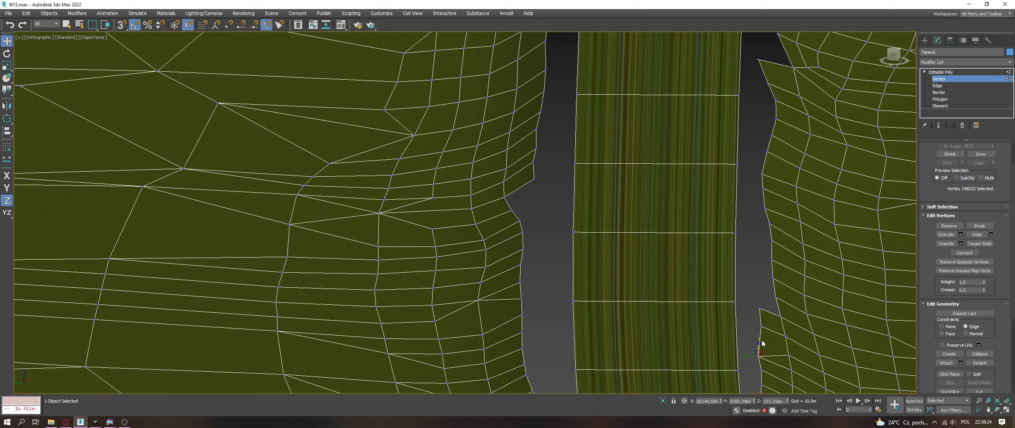
pyautogui.moveTo(762, 343); pyautogui.dragTo(761, 359)
pyautogui.press('F6')
pyautogui.moveTo(707, 215); pyautogui.dragTo(685, 211, button='middle')
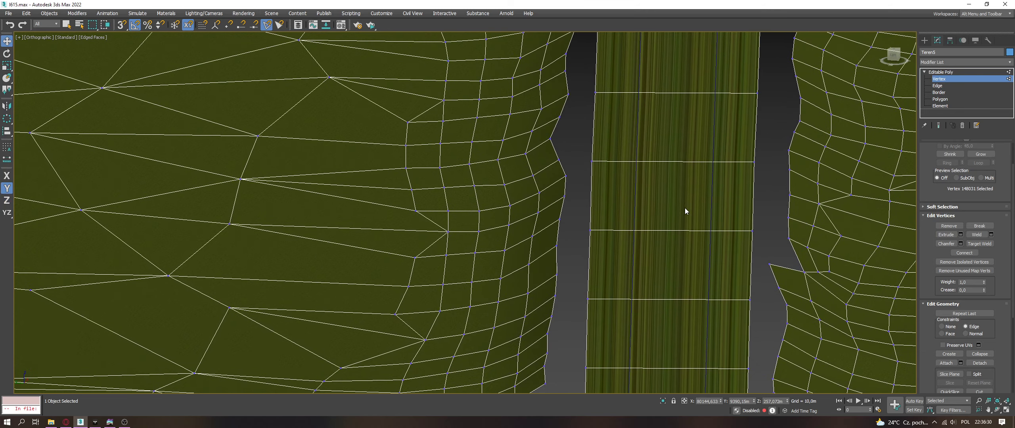
pyautogui.moveTo(769, 263); pyautogui.dragTo(780, 276)
# Step: Cut off the two pointed terrain corners on the left side by connecting their flanking vertices and removing the tips
pyautogui.moveTo(576, 164)
pyautogui.mouseDown(button='middle')
pyautogui.moveTo(578, 272)
pyautogui.moveTo(580, 165)
pyautogui.mouseUp(button='middle')
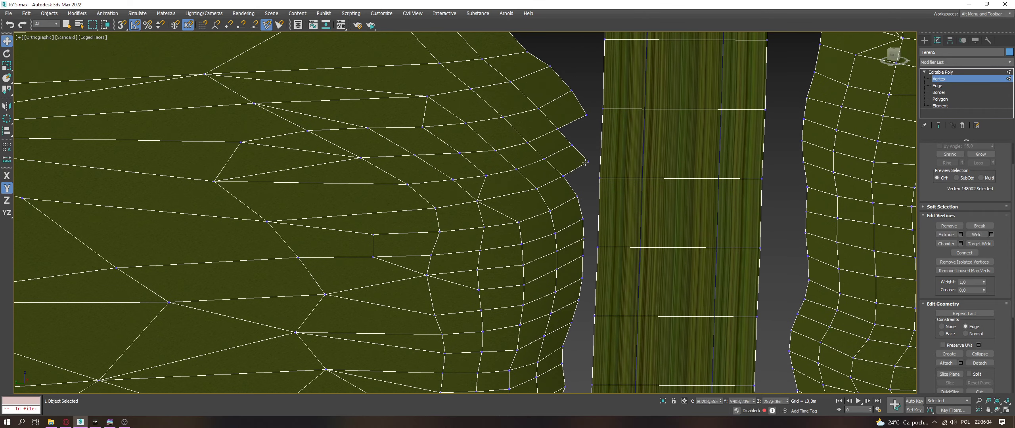
pyautogui.click(580, 164)
pyautogui.moveTo(581, 165); pyautogui.dragTo(574, 169)
pyautogui.keyDown('ctrl'); pyautogui.click(563, 176); pyautogui.keyUp('ctrl')
pyautogui.click(587, 116)
pyautogui.click(586, 115)
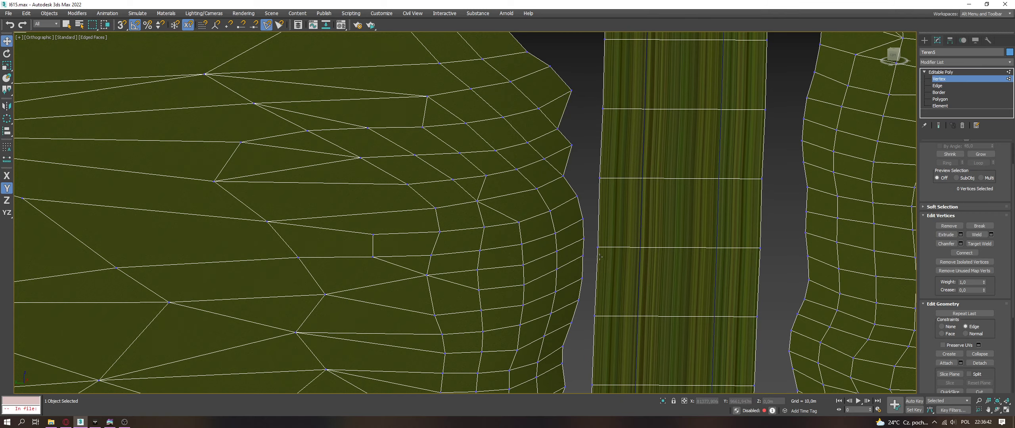
# Step: Slide the outermost vertices of the left terrain bulge back along their edges, away from the strip
pyautogui.moveTo(598, 378); pyautogui.dragTo(594, 277, button='middle')
pyautogui.click(576, 221)
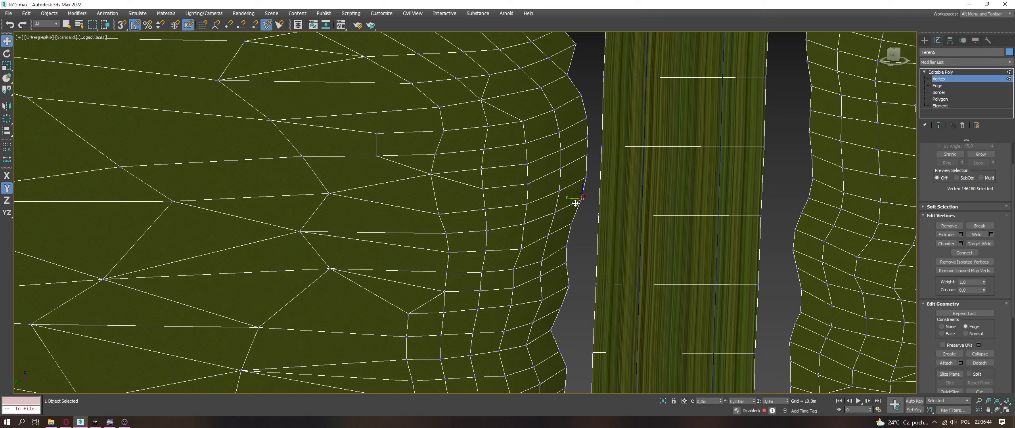
pyautogui.click(585, 156)
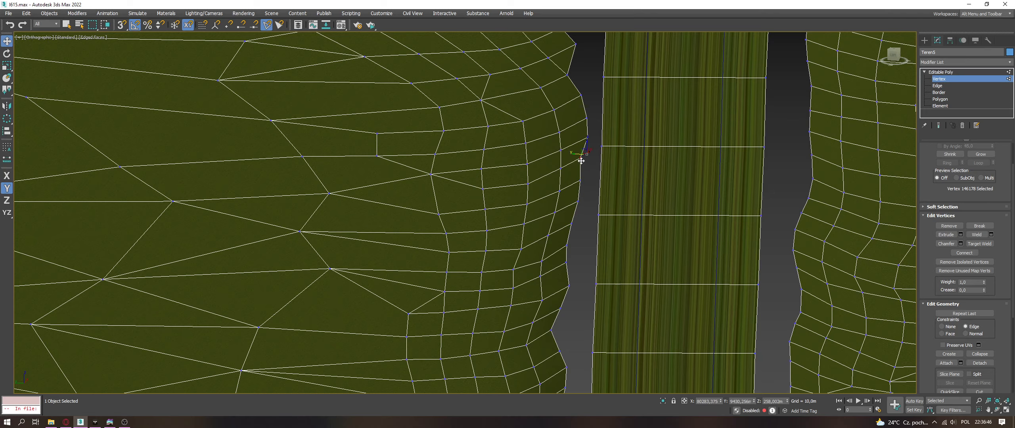
pyautogui.moveTo(585, 119); pyautogui.dragTo(580, 128)
# Step: Pull the pointed ledge vertices on the strip's right side back along their edges to even out the border
pyautogui.moveTo(597, 81); pyautogui.dragTo(553, 213, button='middle')
pyautogui.moveTo(569, 165); pyautogui.dragTo(632, 184, button='middle')
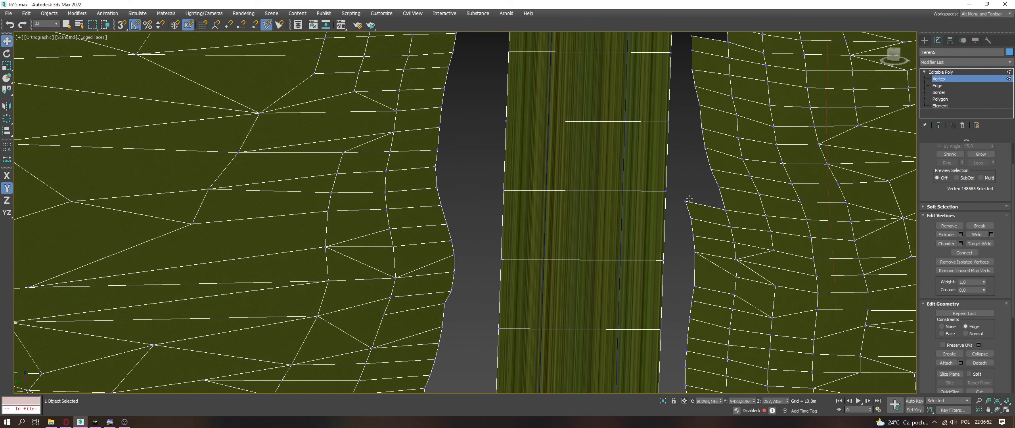
pyautogui.moveTo(689, 198); pyautogui.dragTo(695, 196)
pyautogui.click(691, 216)
pyautogui.moveTo(680, 172); pyautogui.dragTo(682, 277, button='middle')
pyautogui.moveTo(698, 142); pyautogui.dragTo(696, 195)
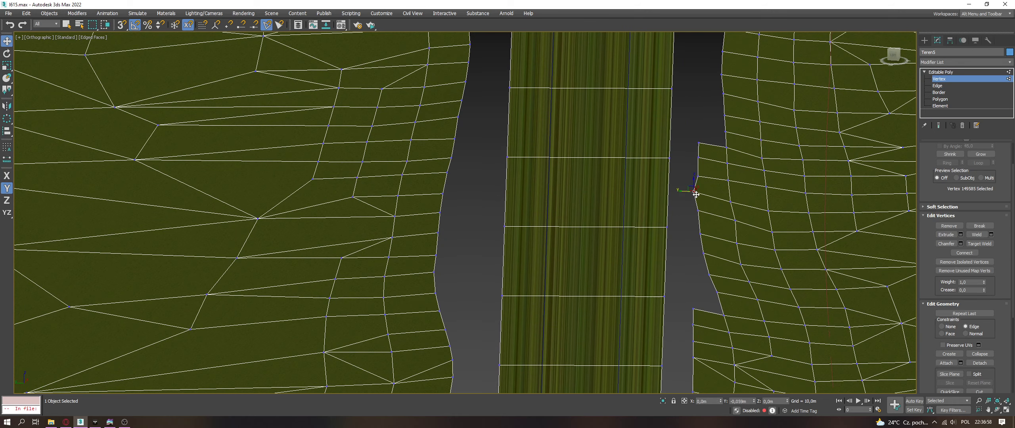
# Step: Pull the tip vertices of the left terrain ledge back along their edges with the movement restricted to the Y axis
pyautogui.moveTo(698, 110); pyautogui.dragTo(558, 246, button='middle')
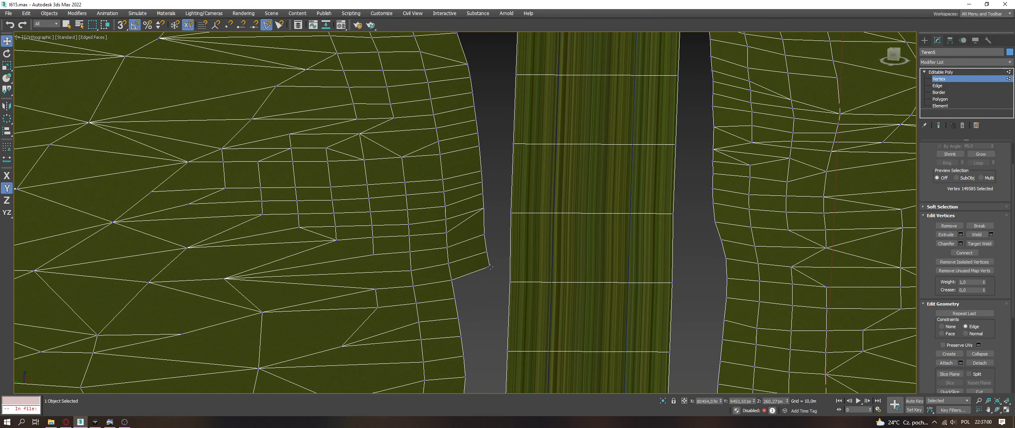
pyautogui.moveTo(489, 267)
pyautogui.mouseDown()
pyautogui.moveTo(468, 264)
pyautogui.moveTo(482, 255)
pyautogui.mouseUp()
pyautogui.press('F7')
pyautogui.press('F6')
pyautogui.click(495, 229)
# Step: Adjust the border vertices around the stepped ledges farther along the strip, sliding them along their edges
pyautogui.scroll(-5, 590, 188)
pyautogui.scroll(4, 619, 125)
pyautogui.click(618, 124)
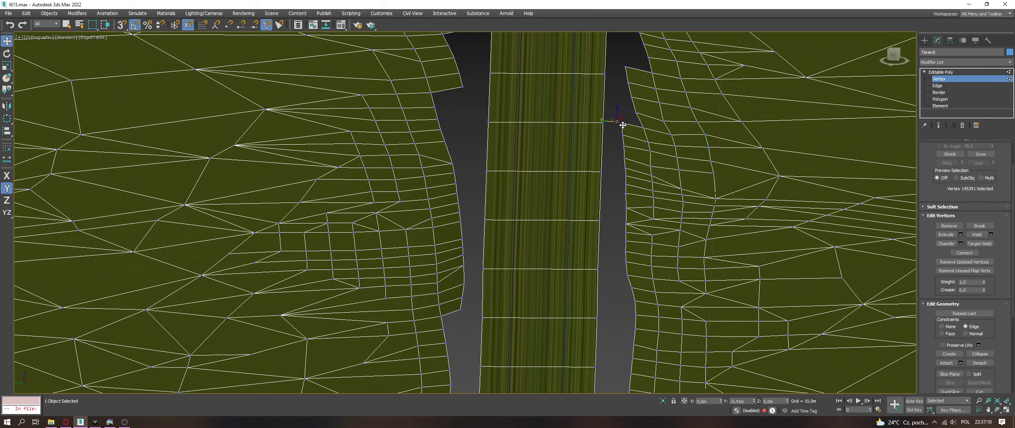
pyautogui.moveTo(631, 71); pyautogui.dragTo(627, 240, button='middle')
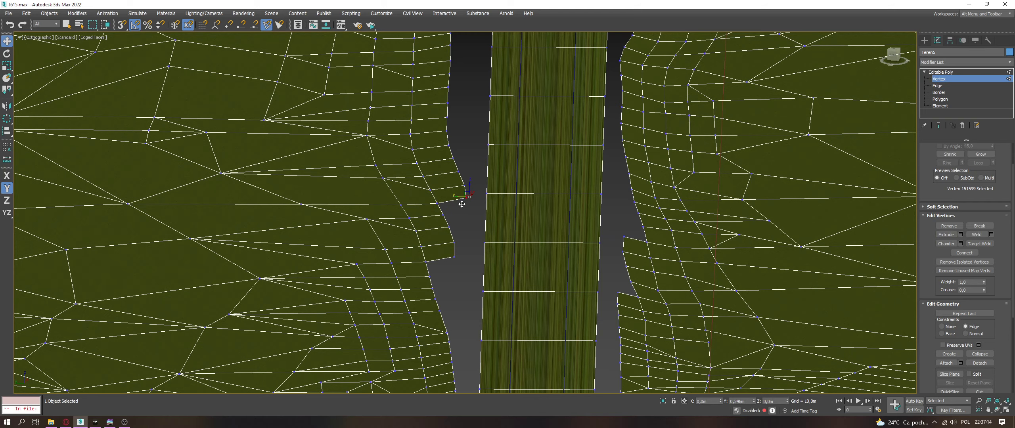
pyautogui.moveTo(619, 108); pyautogui.dragTo(621, 170, button='middle')
pyautogui.click(621, 202)
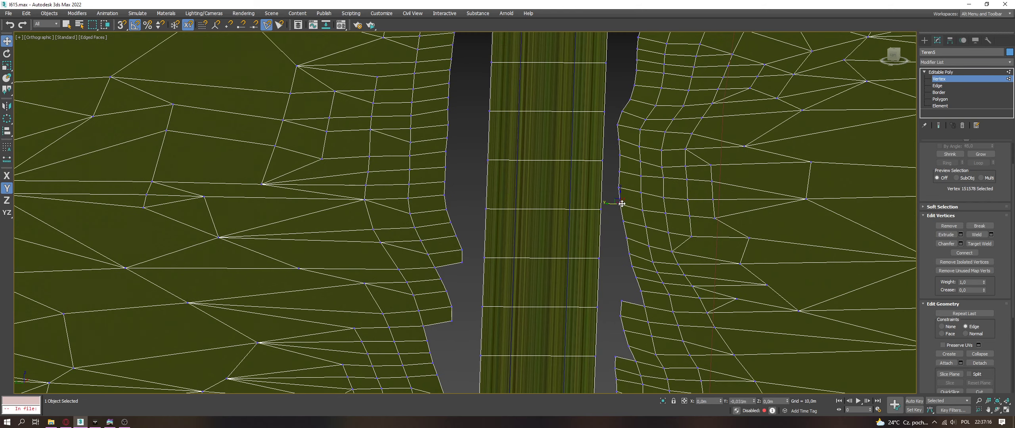
pyautogui.click(620, 188)
# Step: Round off the right-side terrain bulge by sliding its neighbouring border vertices back one after another
pyautogui.scroll(4, 613, 187)
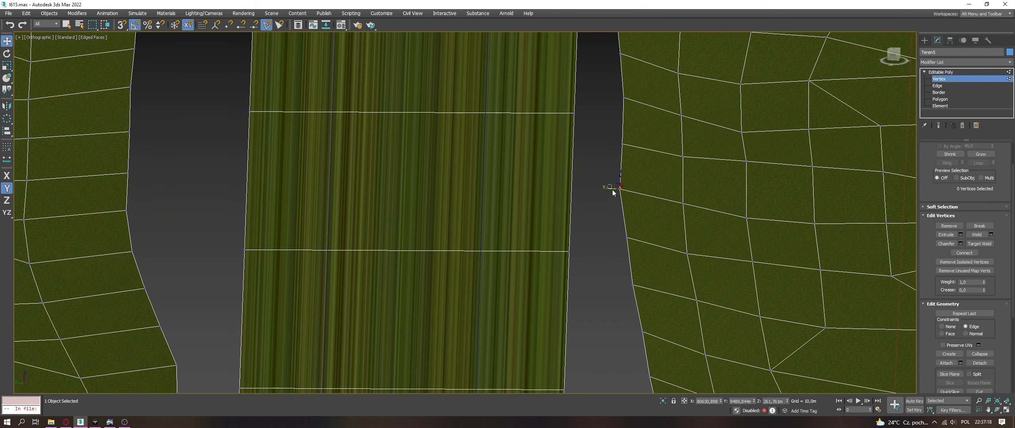
pyautogui.click(618, 190)
pyautogui.moveTo(613, 193); pyautogui.dragTo(617, 146)
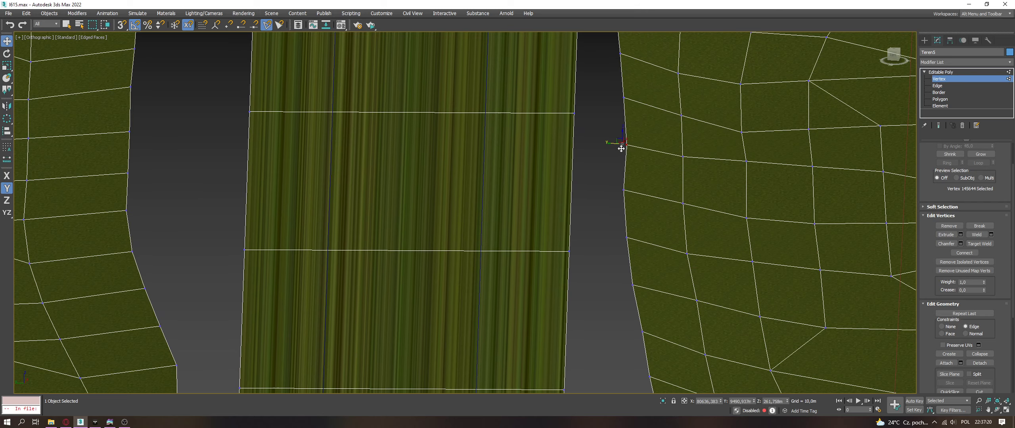
pyautogui.moveTo(624, 97); pyautogui.dragTo(625, 50)
pyautogui.moveTo(626, 50); pyautogui.dragTo(618, 241, button='middle')
pyautogui.click(617, 209)
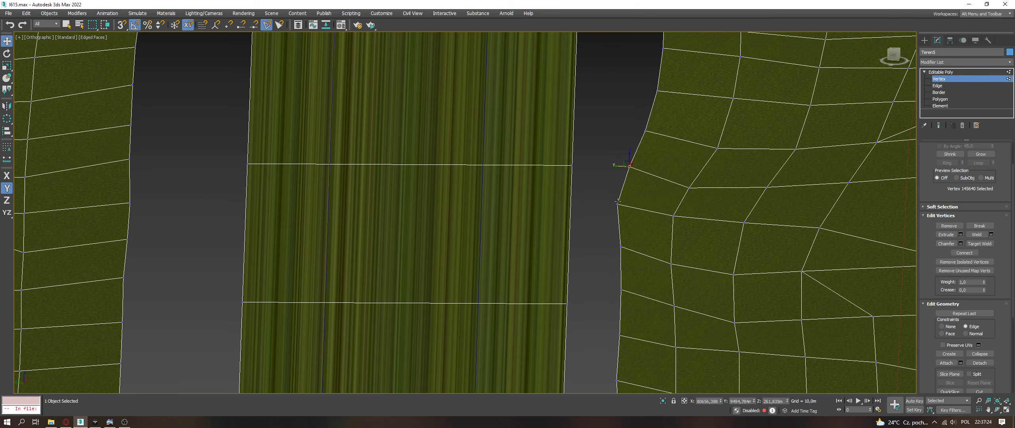
pyautogui.click(619, 206)
# Step: Pull back the vertices of the square terrain ledge protruding towards the strip's right edge
pyautogui.scroll(-5, 612, 203)
pyautogui.moveTo(612, 203); pyautogui.dragTo(616, 248, button='middle')
pyautogui.scroll(4, 614, 233)
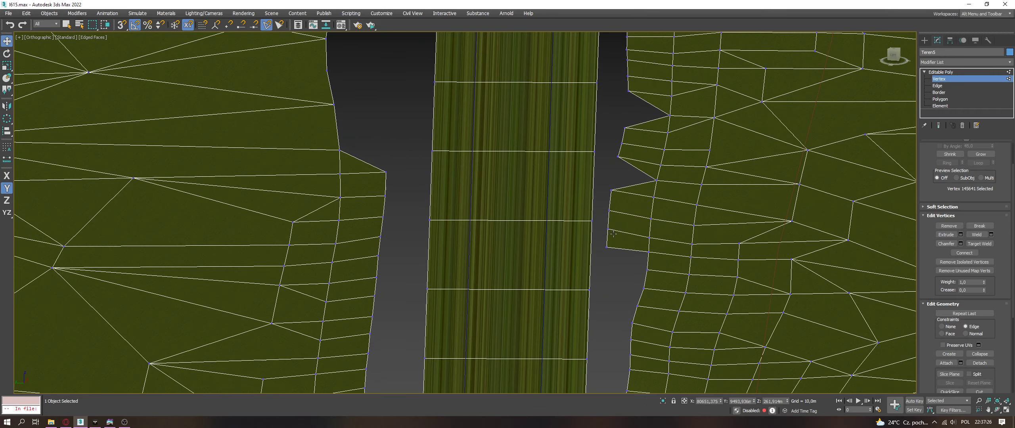
pyautogui.click(609, 229)
pyautogui.moveTo(623, 160); pyautogui.dragTo(629, 265, button='middle')
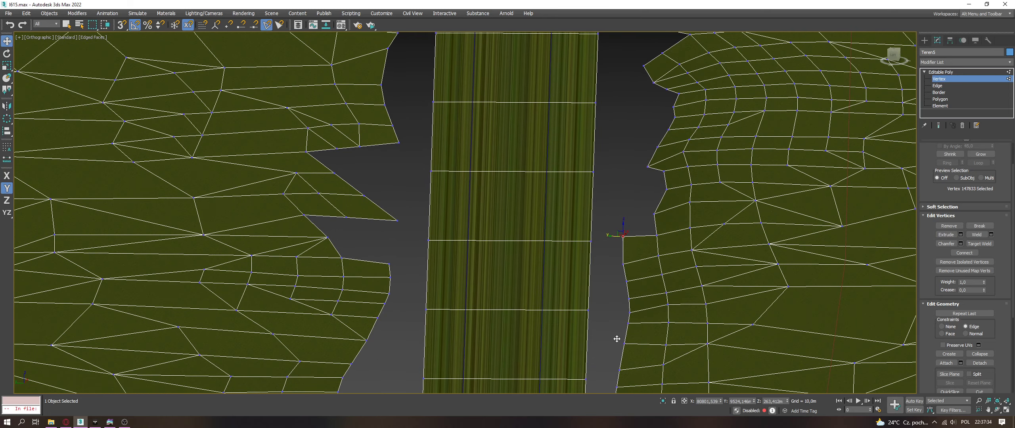
# Step: Examine the jagged terrain borders along the whole strip, from the remaining spikes to the strip's end
pyautogui.scroll(-4, 616, 339)
pyautogui.scroll(2, 572, 239)
pyautogui.scroll(-4, 572, 239)
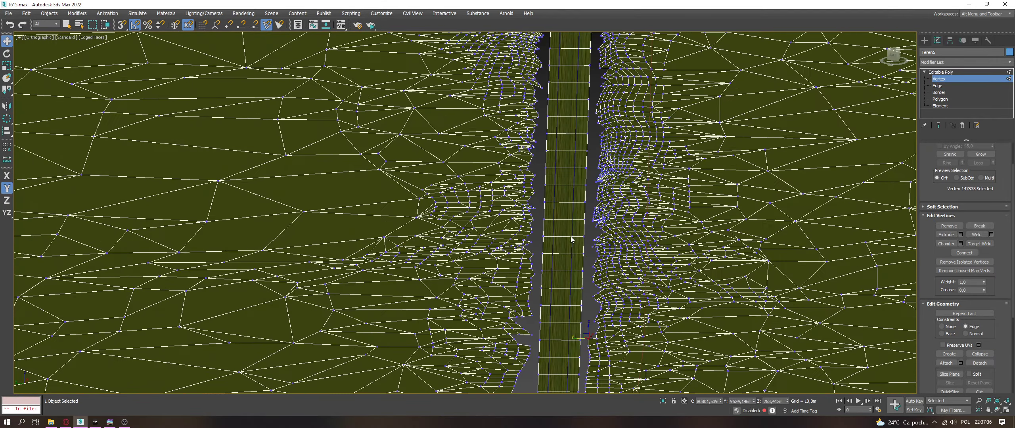
pyautogui.scroll(5, 571, 239)
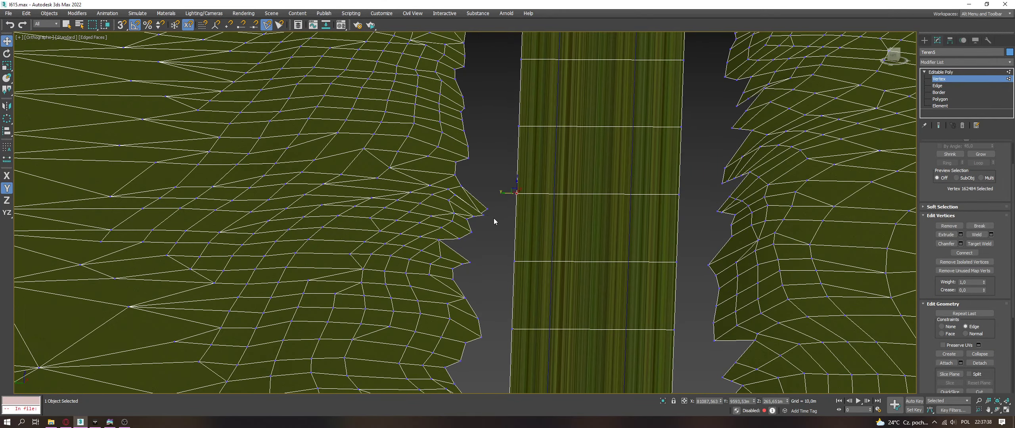
pyautogui.keyDown('alt'); pyautogui.moveTo(495, 221); pyautogui.dragTo(482, 204, button='middle'); pyautogui.keyUp('alt')
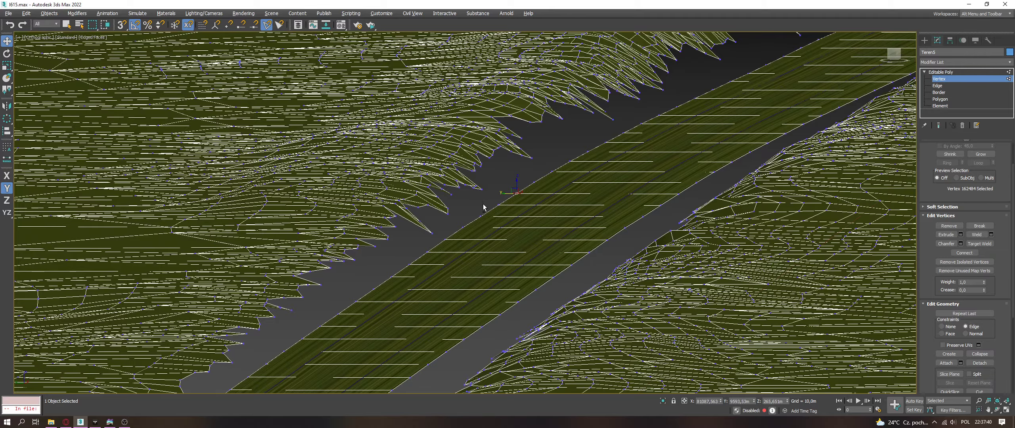
pyautogui.scroll(-5, 483, 207)
pyautogui.keyDown('alt'); pyautogui.moveTo(483, 207); pyautogui.dragTo(468, 191, button='middle'); pyautogui.keyUp('alt')
pyautogui.scroll(4, 762, 202)
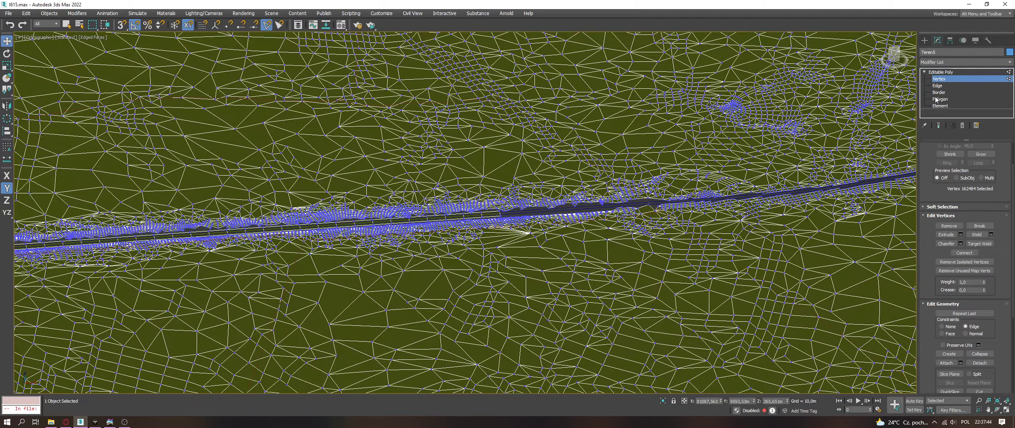
pyautogui.scroll(3, 385, 211)
pyautogui.keyDown('alt'); pyautogui.moveTo(385, 210); pyautogui.dragTo(885, 152, button='middle'); pyautogui.keyUp('alt')
pyautogui.scroll(8, 577, 201)
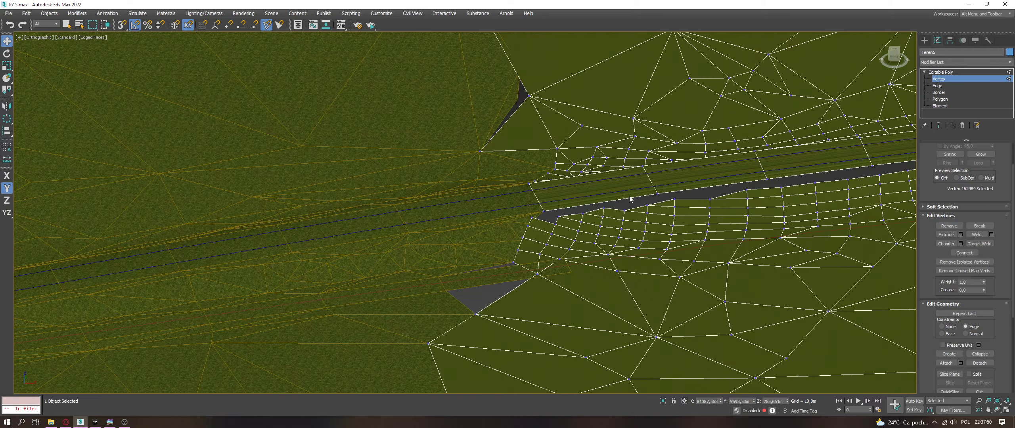
# Step: Start creating polygons at the strip's end in polygon mode, with 3D snapping set to vertices only
pyautogui.click(685, 191)
pyautogui.keyDown('alt'); pyautogui.moveTo(685, 191); pyautogui.dragTo(770, 148, button='middle'); pyautogui.keyUp('alt')
pyautogui.press('4')
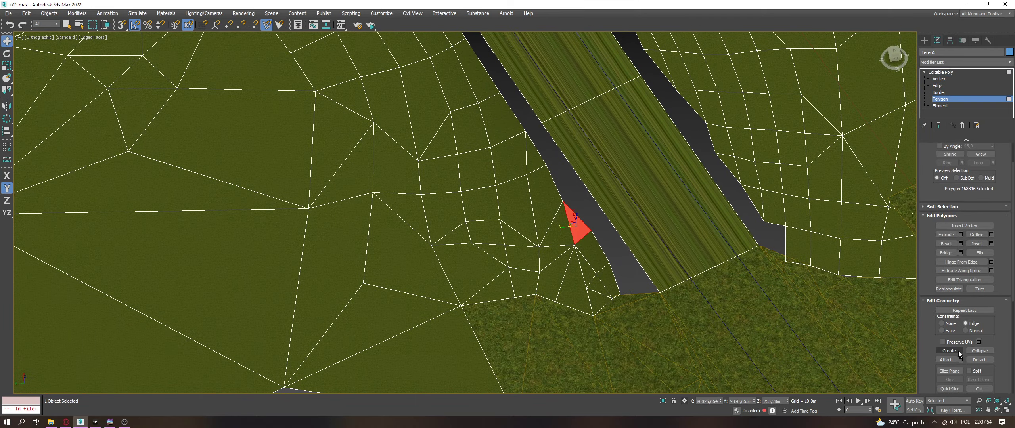
pyautogui.click(958, 351)
pyautogui.moveTo(783, 203); pyautogui.dragTo(639, 222, button='middle')
pyautogui.press('s')
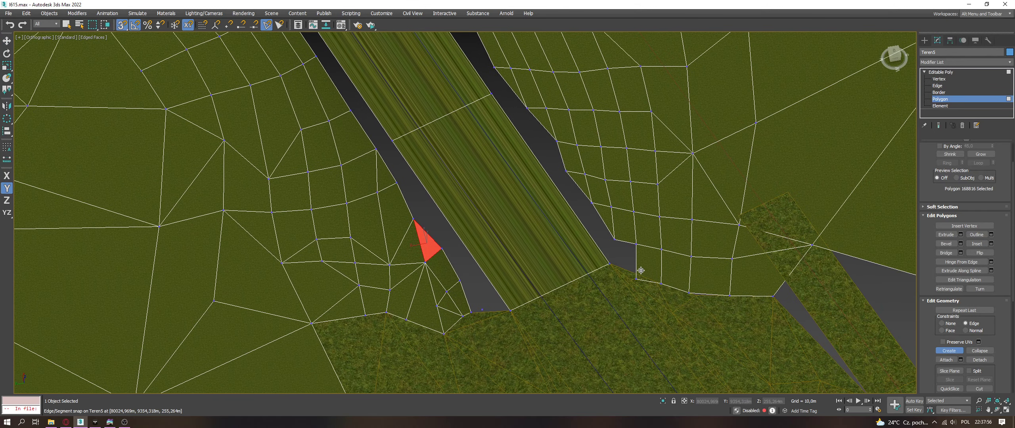
pyautogui.click(267, 25)
pyautogui.click(228, 25)
pyautogui.click(188, 25)
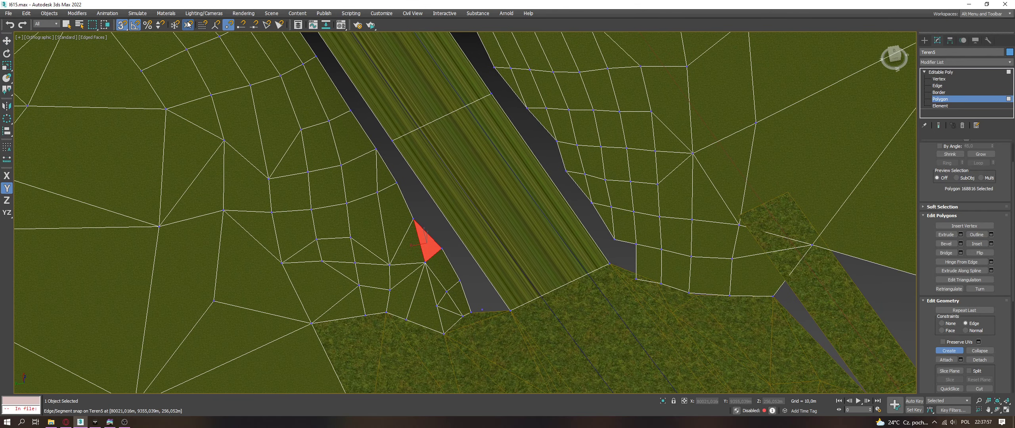
# Step: Create polygons between the terrain corner vertices and the strip's end vertex to close the right-side corner gap
pyautogui.click(634, 268)
pyautogui.click(615, 240)
pyautogui.click(637, 243)
pyautogui.click(636, 277)
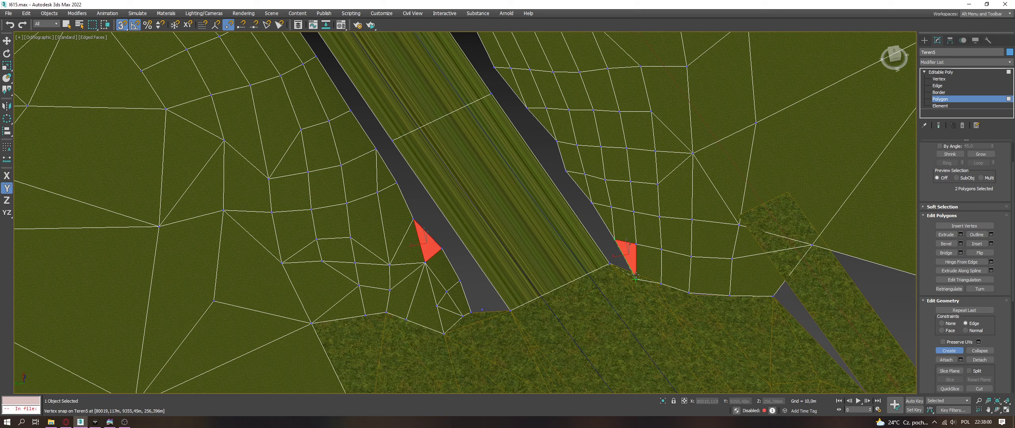
pyautogui.click(609, 259)
pyautogui.keyDown('alt'); pyautogui.moveTo(603, 166); pyautogui.dragTo(575, 156, button='middle'); pyautogui.keyUp('alt')
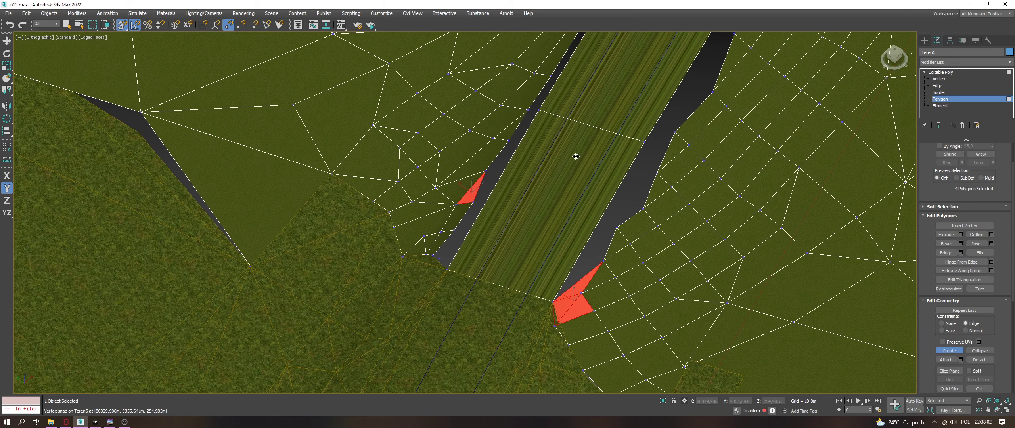
# Step: Fill the gap beside the strip's first segment on the right with triangles snapped between strip and terrain vertices
pyautogui.click(643, 143)
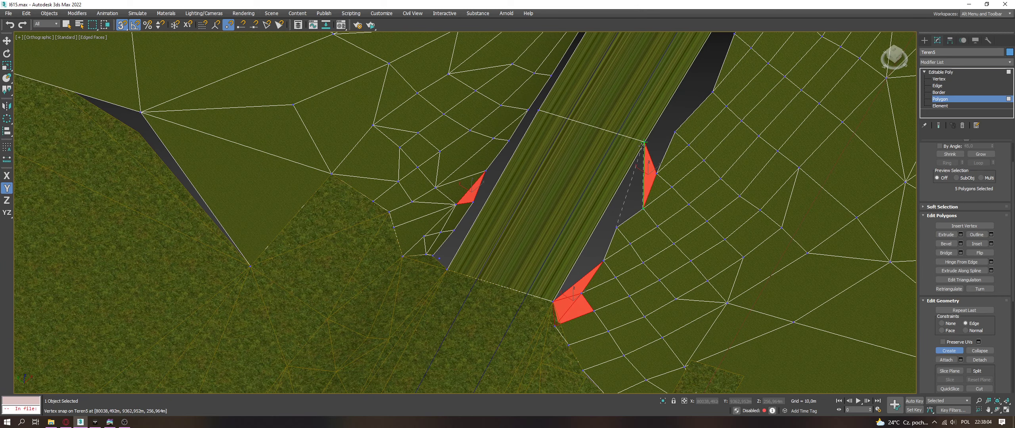
pyautogui.click(617, 226)
pyautogui.click(553, 302)
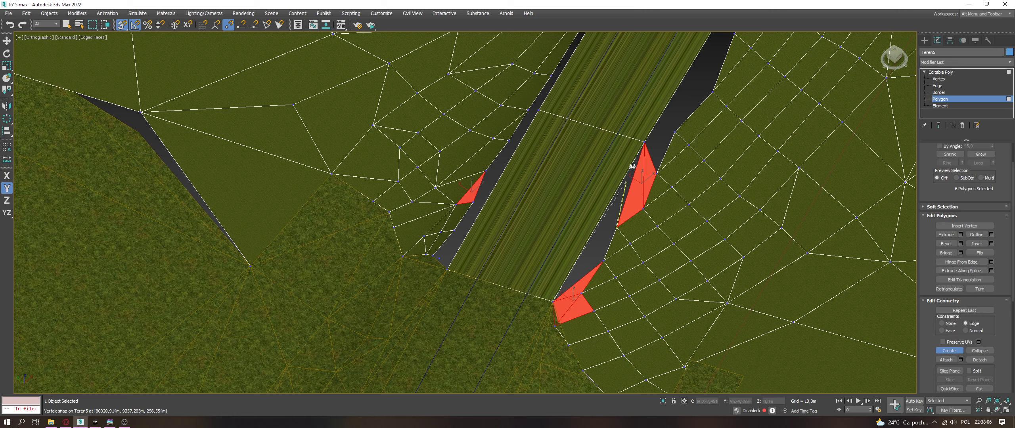
pyautogui.click(644, 141)
pyautogui.click(617, 227)
pyautogui.click(603, 261)
pyautogui.click(657, 173)
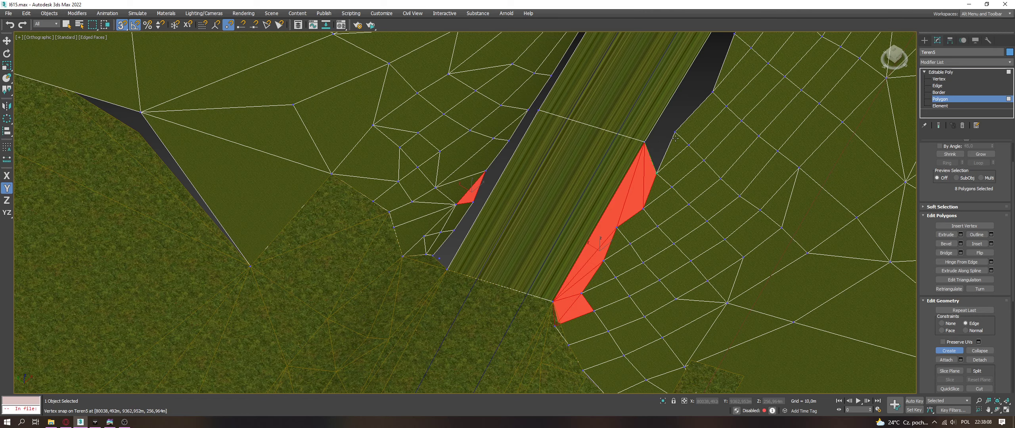
pyautogui.click(673, 133)
pyautogui.click(644, 142)
# Step: Bridge the right-side gap along the strip's second segment with triangular polygons
pyautogui.moveTo(694, 103); pyautogui.dragTo(653, 233, button='middle')
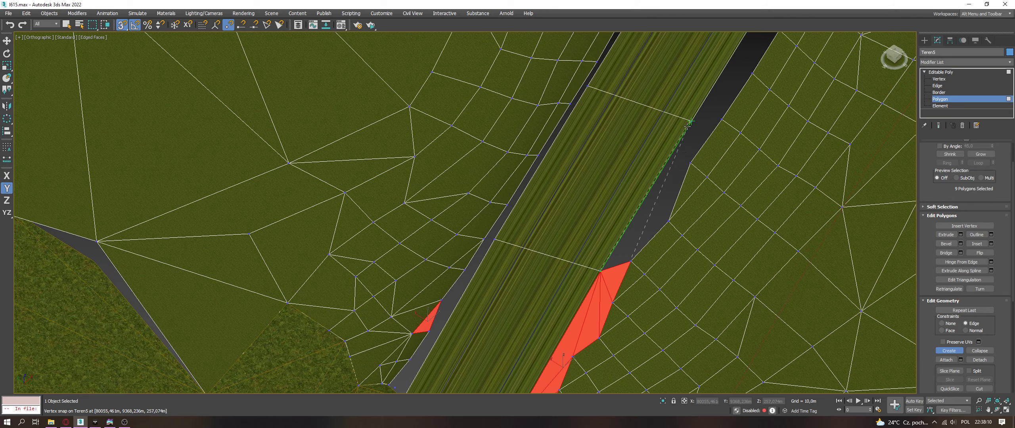
pyautogui.click(684, 151)
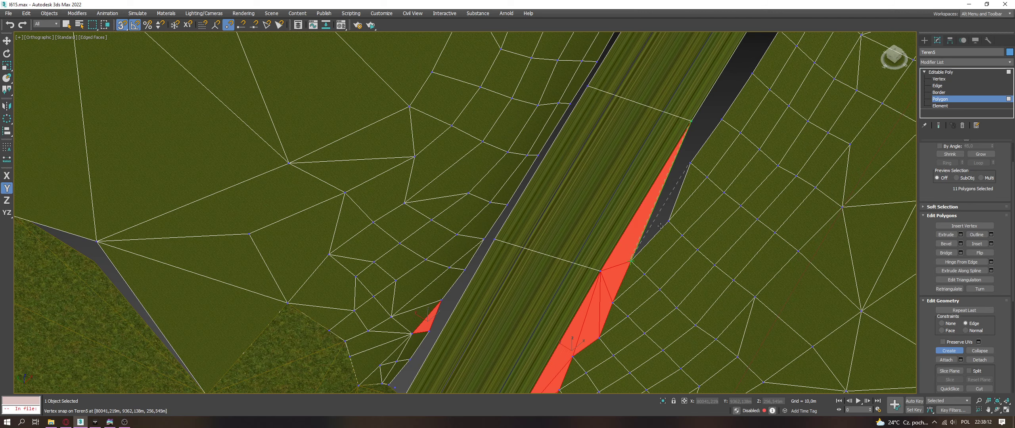
pyautogui.click(690, 163)
pyautogui.click(721, 119)
# Step: Close the right-side gap along the strip's third segment with triangles up to its upper corner vertex
pyautogui.moveTo(674, 218); pyautogui.dragTo(588, 316, button='middle')
pyautogui.click(606, 219)
pyautogui.click(667, 171)
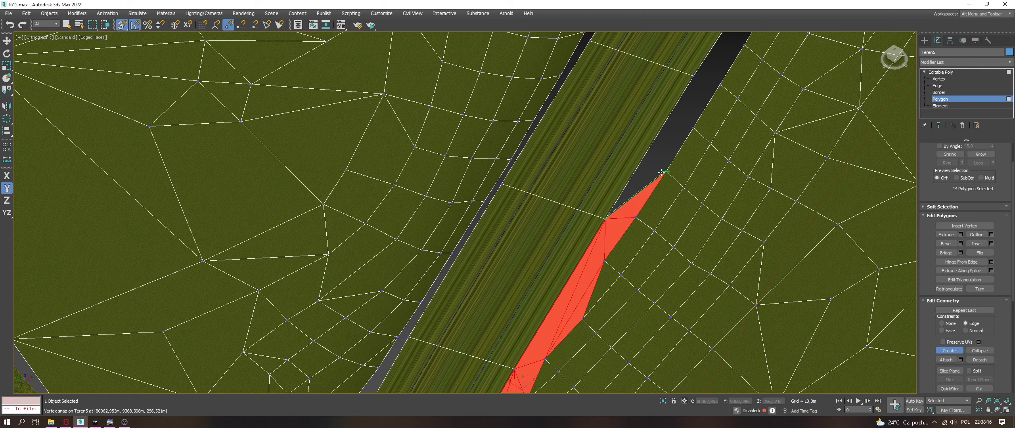
pyautogui.click(690, 131)
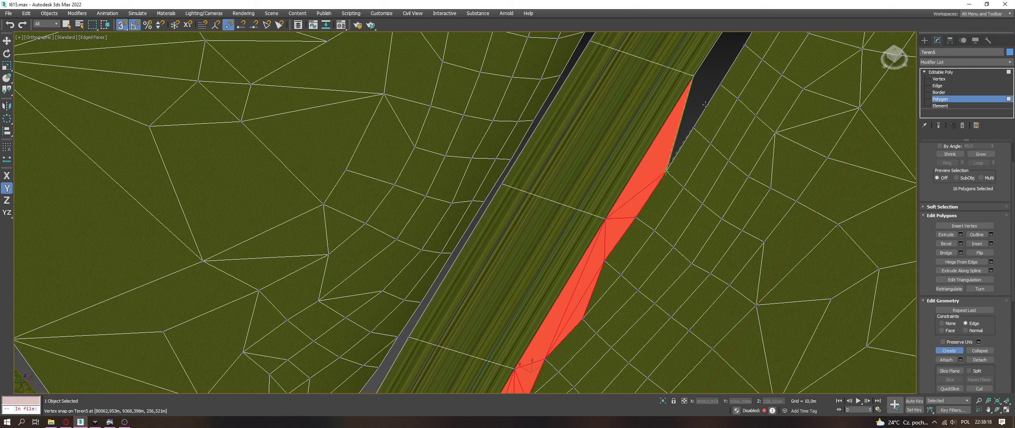
pyautogui.click(692, 81)
pyautogui.click(720, 84)
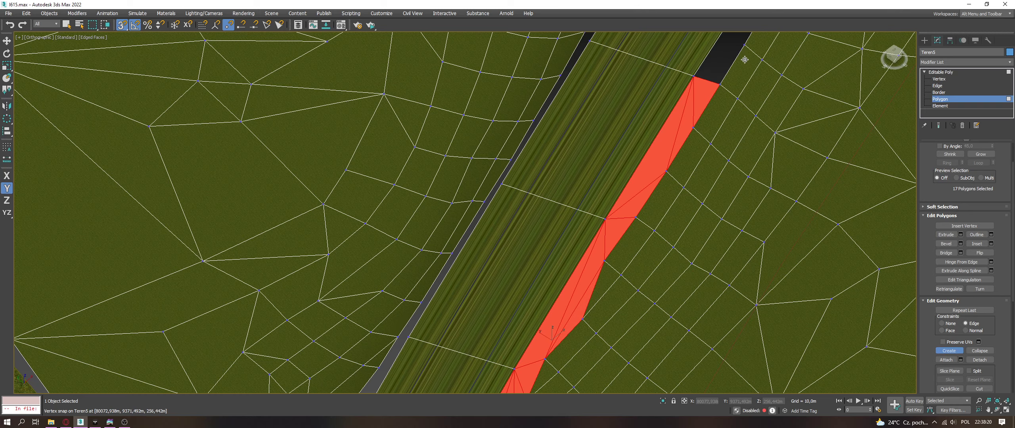
# Step: Create triangles joining the strip's fourth segment to the terrain border vertices on the right
pyautogui.moveTo(711, 80); pyautogui.dragTo(530, 343, button='middle')
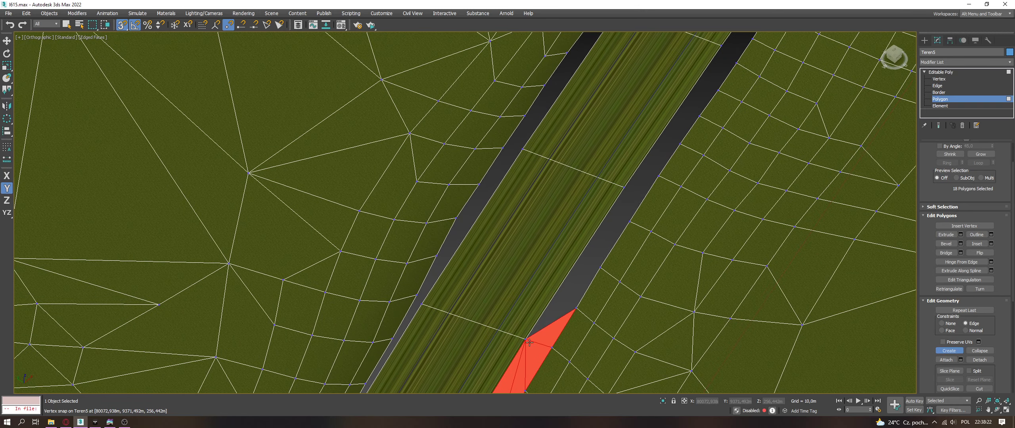
pyautogui.click(525, 339)
pyautogui.click(577, 308)
pyautogui.click(600, 269)
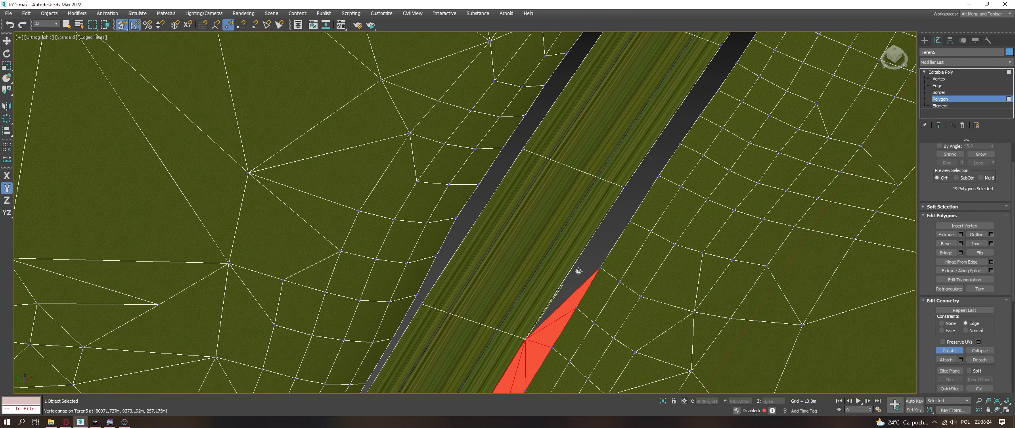
pyautogui.click(621, 217)
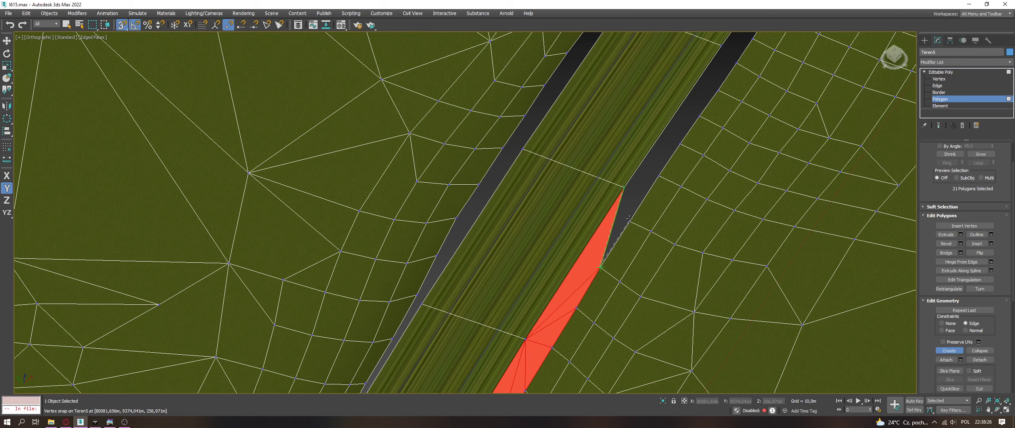
pyautogui.click(659, 176)
pyautogui.click(678, 145)
# Step: Close the right-side gap along the strip's fifth segment with triangles and extend them past its upper corner to the next terrain vertices
pyautogui.moveTo(681, 160); pyautogui.dragTo(572, 277, button='middle')
pyautogui.click(619, 177)
pyautogui.click(612, 163)
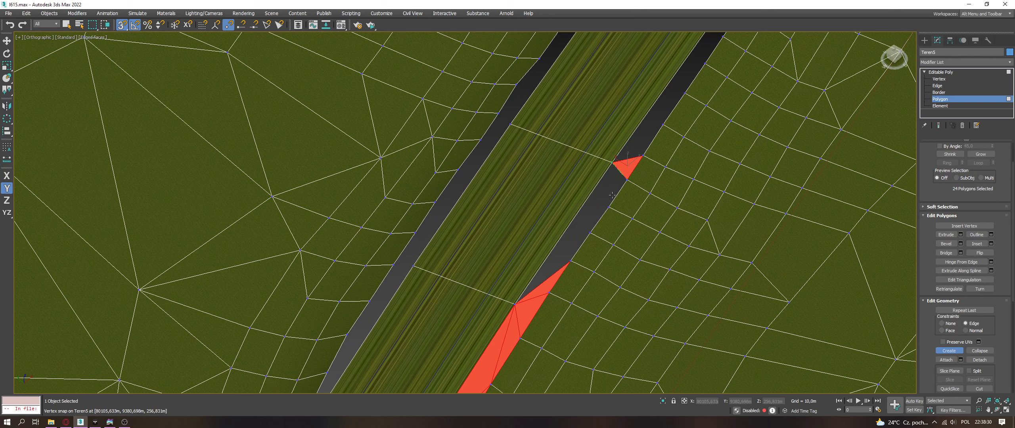
pyautogui.click(608, 206)
pyautogui.click(590, 232)
pyautogui.click(570, 261)
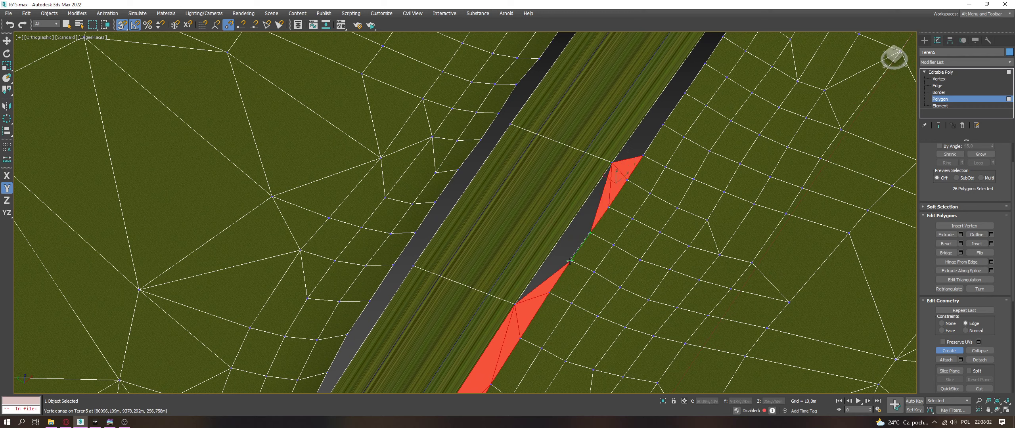
pyautogui.click(515, 305)
pyautogui.click(590, 233)
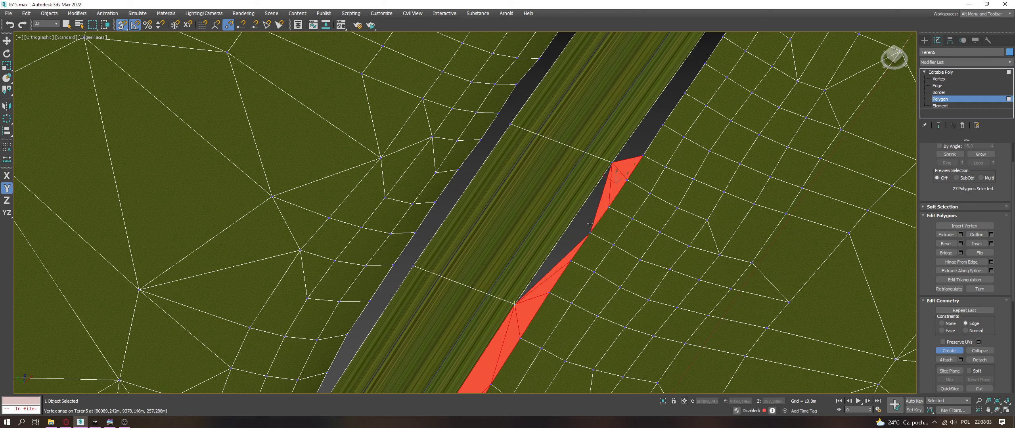
pyautogui.click(642, 155)
pyautogui.click(662, 126)
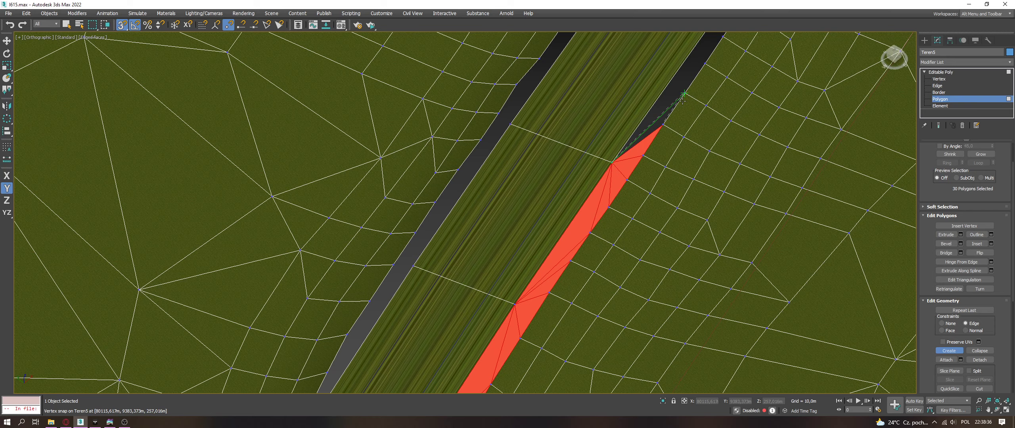
# Step: Bridge the right-side gap along the strip's sixth segment with triangles snapped between its upper corner and the terrain border
pyautogui.moveTo(682, 100); pyautogui.dragTo(522, 307, button='middle')
pyautogui.click(556, 256)
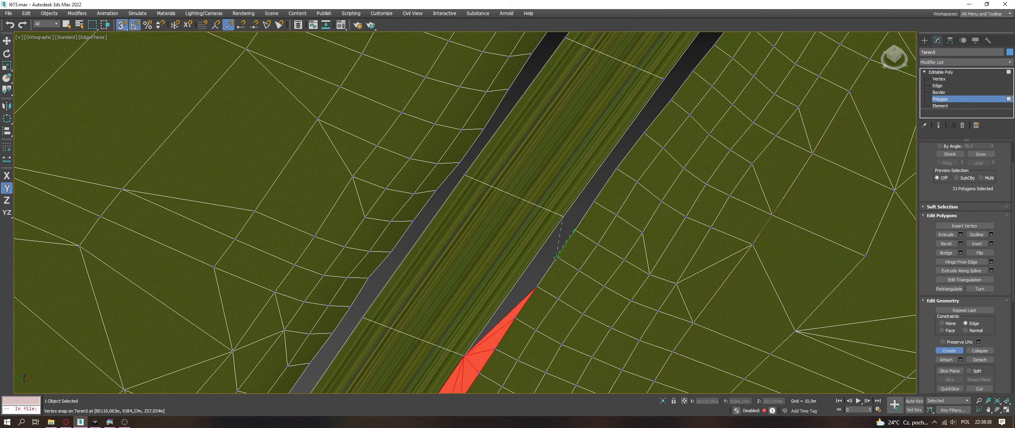
pyautogui.click(564, 218)
pyautogui.click(537, 286)
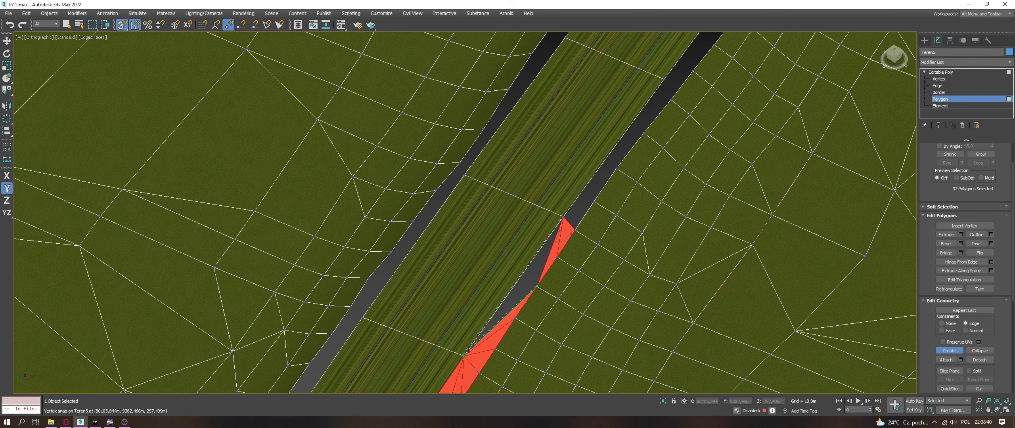
pyautogui.click(574, 227)
pyautogui.click(593, 202)
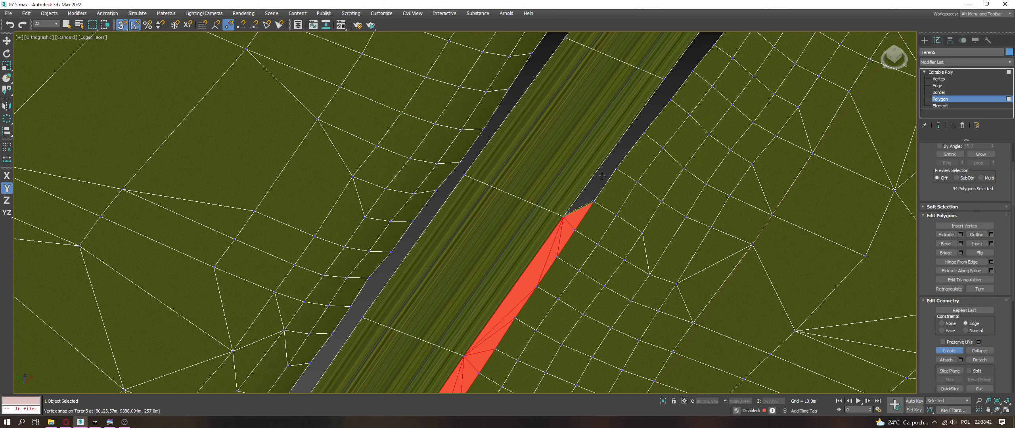
# Step: Fill the right-side gap along the strip's seventh segment with triangles up to its upper corner vertex
pyautogui.click(616, 168)
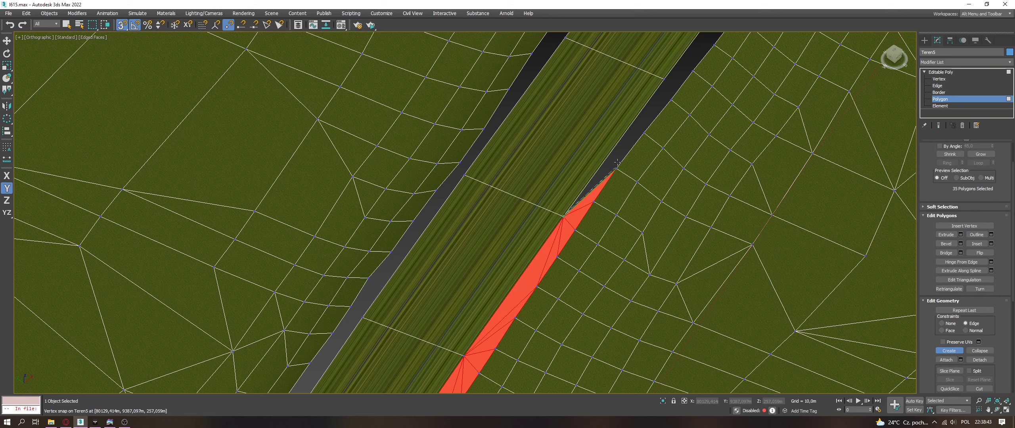
pyautogui.click(643, 132)
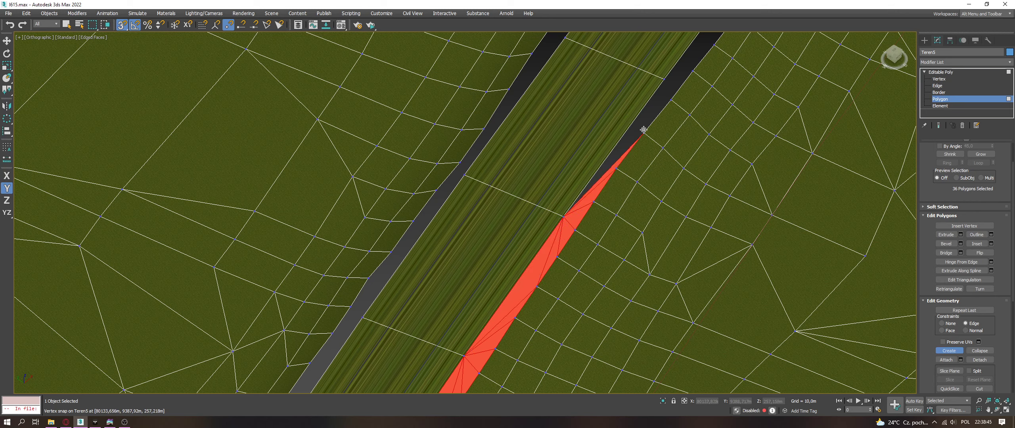
pyautogui.click(670, 99)
pyautogui.click(664, 79)
pyautogui.click(664, 63)
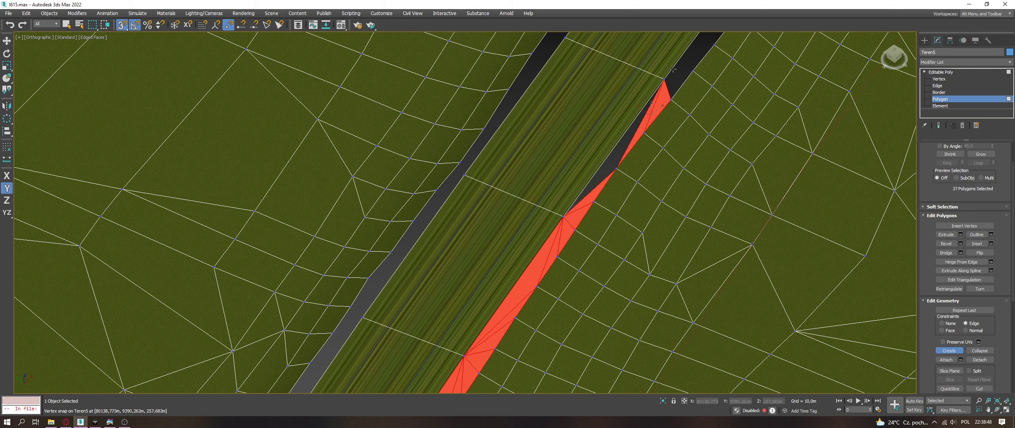
pyautogui.click(663, 80)
pyautogui.click(643, 133)
pyautogui.click(616, 168)
pyautogui.click(563, 216)
pyautogui.click(663, 79)
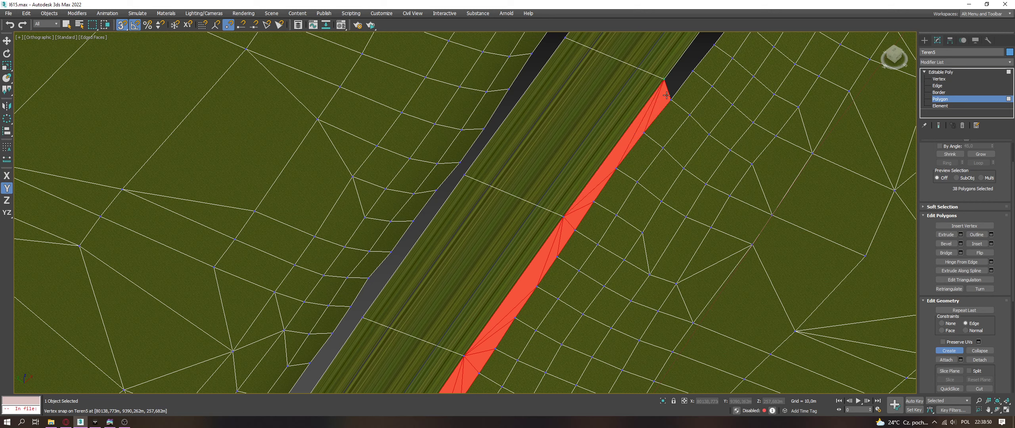
# Step: Create triangles from the seventh segment's upper corner to the adjoining terrain border vertices on the right
pyautogui.click(663, 80)
pyautogui.click(692, 71)
pyautogui.click(670, 99)
pyautogui.click(663, 79)
pyautogui.click(692, 71)
pyautogui.click(713, 45)
pyautogui.click(663, 80)
# Step: Close the right-side gap along the strip's eighth segment with triangles reaching its upper corner vertex
pyautogui.moveTo(659, 73); pyautogui.dragTo(552, 204, button='middle')
pyautogui.click(558, 208)
pyautogui.click(608, 174)
pyautogui.click(631, 146)
pyautogui.click(559, 208)
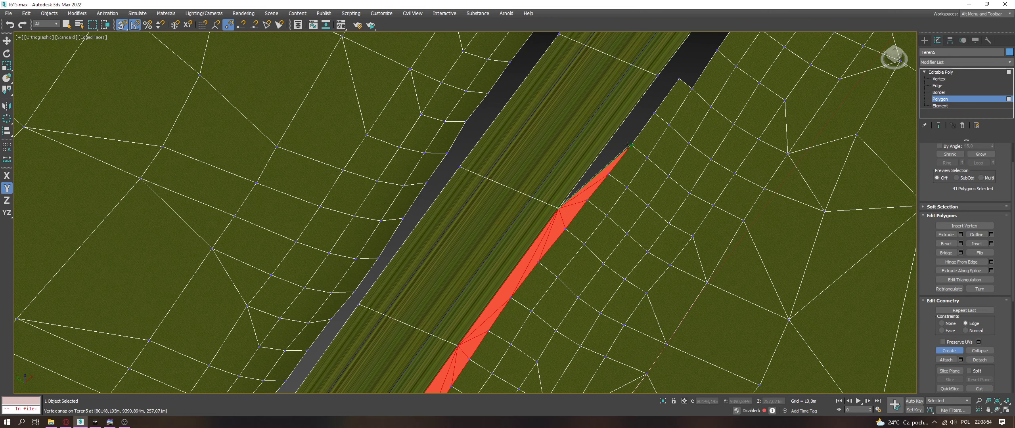
pyautogui.click(558, 207)
pyautogui.click(630, 146)
pyautogui.click(656, 75)
pyautogui.click(558, 208)
pyautogui.click(631, 146)
pyautogui.click(655, 113)
pyautogui.click(658, 74)
pyautogui.click(630, 146)
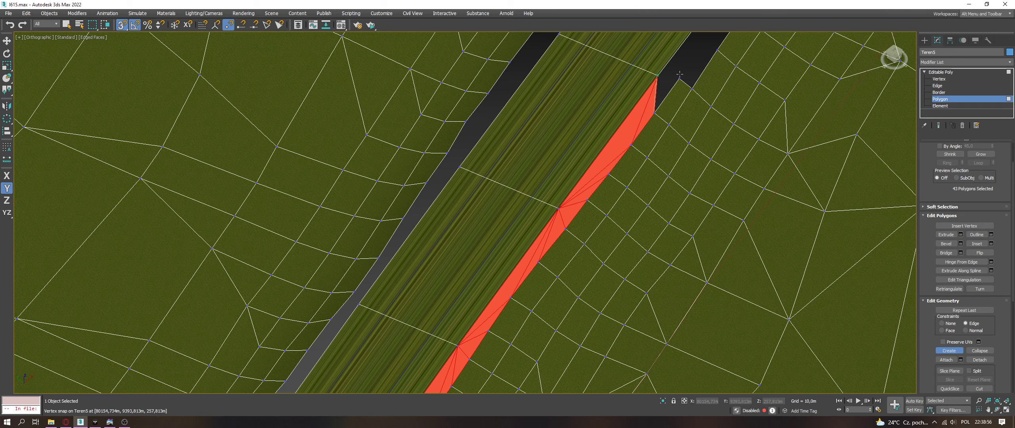
# Step: Patch the terrain border notch beside the eighth segment's upper corner and join it to that corner with triangles
pyautogui.click(680, 78)
pyautogui.click(718, 50)
pyautogui.click(692, 88)
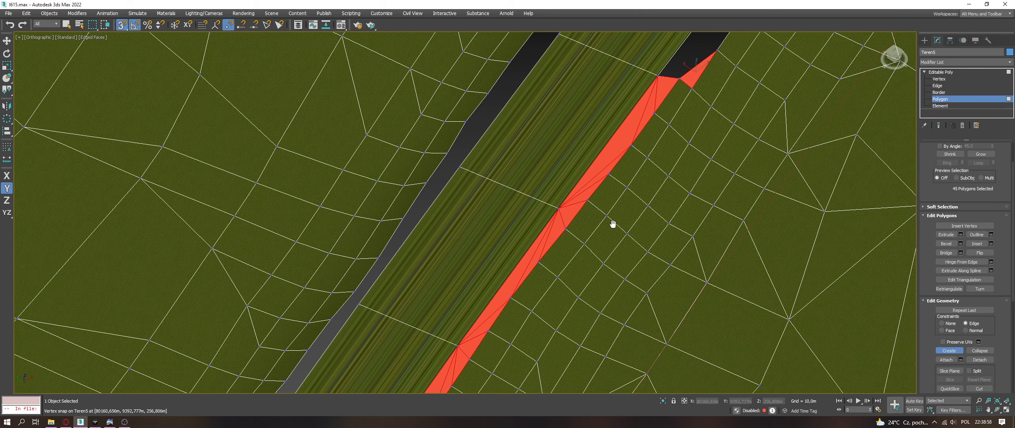
pyautogui.moveTo(704, 58); pyautogui.dragTo(570, 254, button='middle')
pyautogui.click(547, 275)
pyautogui.click(526, 273)
pyautogui.click(584, 247)
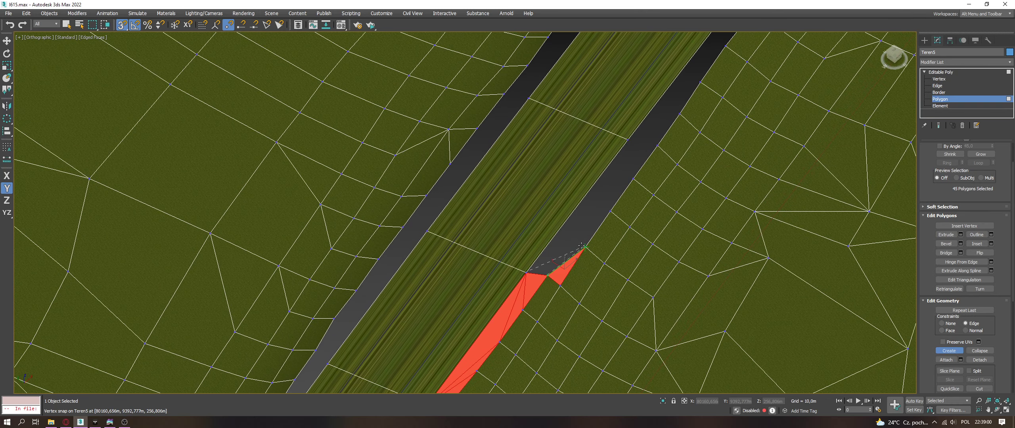
pyautogui.click(547, 275)
pyautogui.click(527, 272)
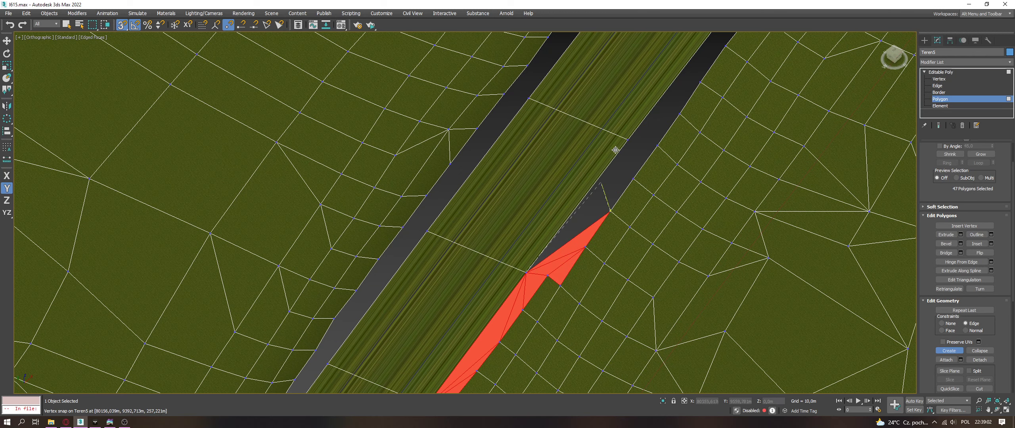
# Step: Fill the right-side gap along the strip's ninth segment and fan triangles from its upper corner to the terrain border
pyautogui.click(627, 139)
pyautogui.click(610, 211)
pyautogui.click(634, 178)
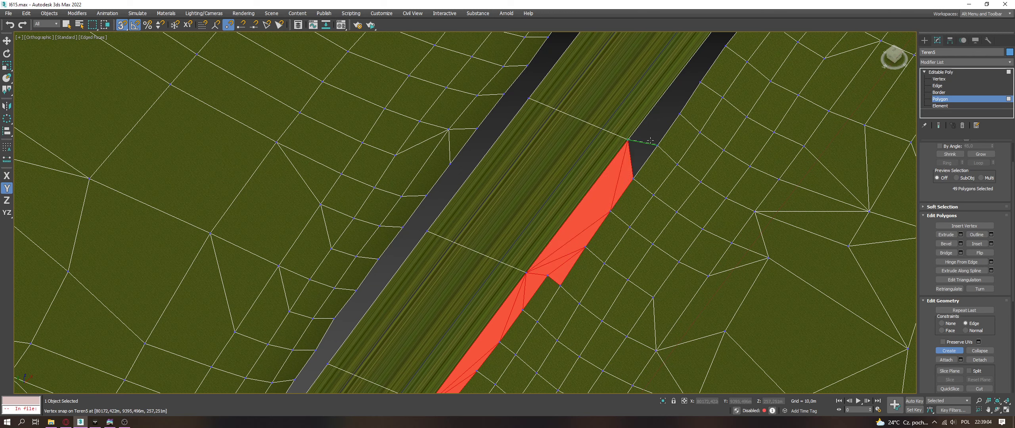
pyautogui.click(657, 146)
pyautogui.click(627, 140)
pyautogui.click(680, 114)
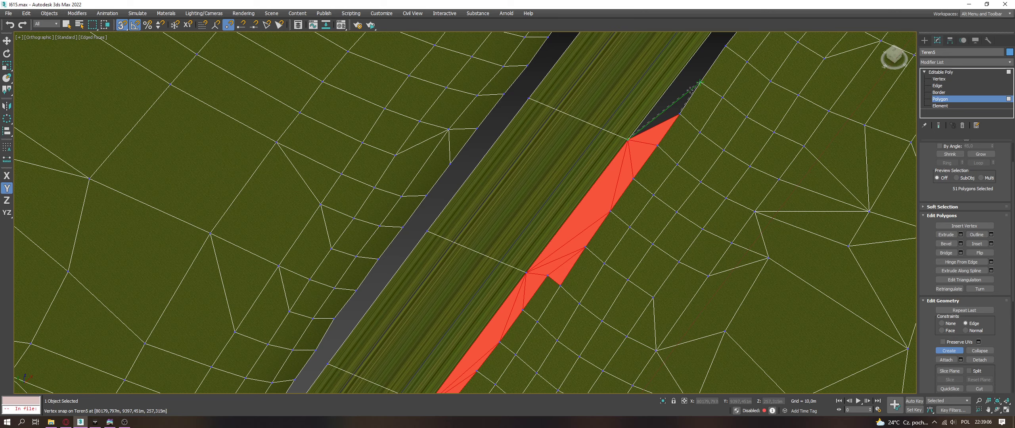
# Step: Bridge the right-side gap along the strip's tenth segment with triangles between its corner vertices and the terrain border
pyautogui.moveTo(652, 142); pyautogui.dragTo(561, 204, button='middle')
pyautogui.click(561, 204)
pyautogui.click(537, 202)
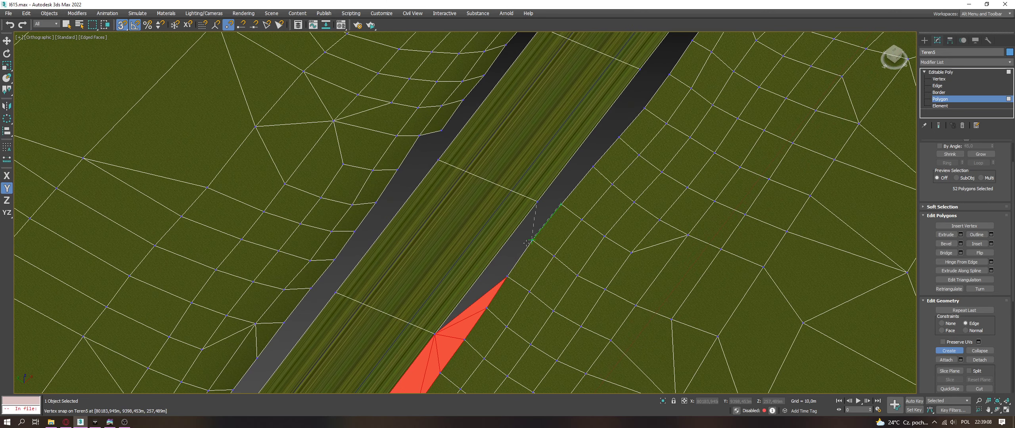
pyautogui.click(532, 240)
pyautogui.click(561, 204)
pyautogui.click(537, 202)
pyautogui.click(507, 276)
pyautogui.click(532, 239)
pyautogui.click(537, 202)
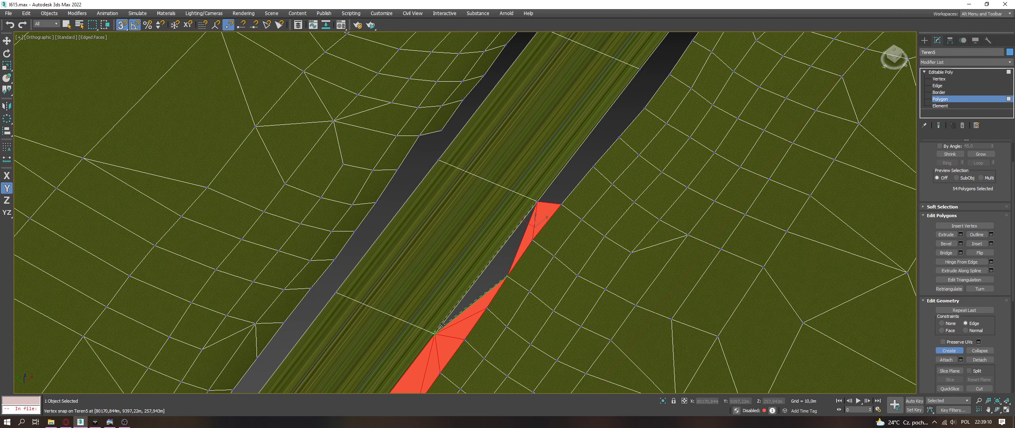
# Step: Create triangles fanning from the tenth segment's upper corner to the next terrain border vertices on the right
pyautogui.click(537, 201)
pyautogui.click(594, 167)
pyautogui.click(561, 204)
pyautogui.click(537, 201)
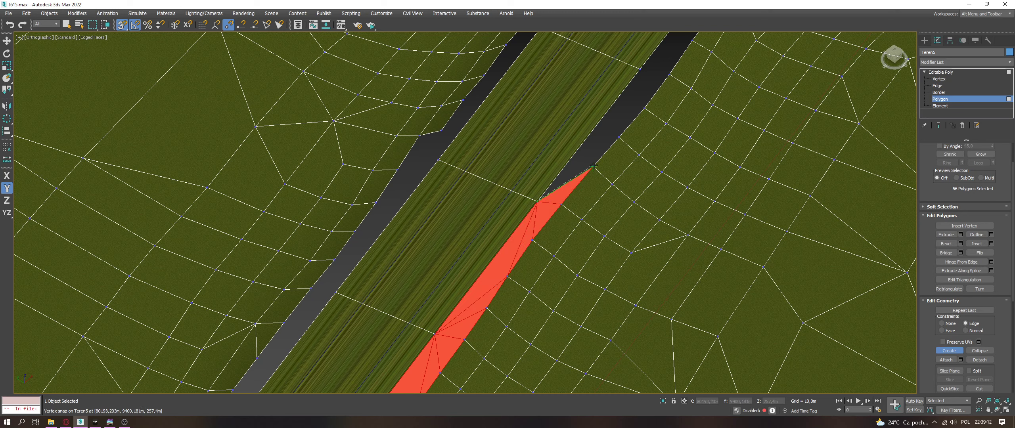
pyautogui.click(618, 138)
pyautogui.click(537, 202)
pyautogui.click(593, 167)
pyautogui.click(618, 137)
pyautogui.click(619, 138)
pyautogui.click(537, 201)
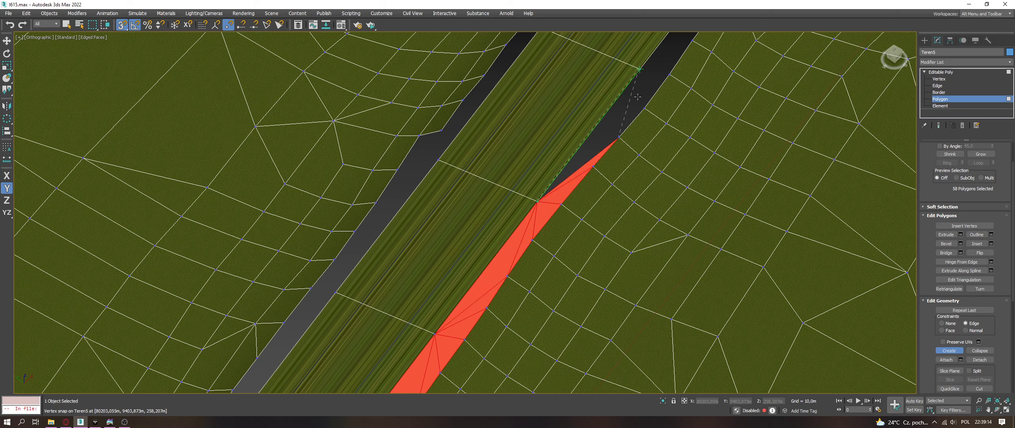
# Step: Close the right-side gap along the strip's eleventh segment and add a triangle from its upper corner to the next terrain vertex
pyautogui.click(644, 107)
pyautogui.click(639, 69)
pyautogui.click(670, 74)
pyautogui.click(644, 107)
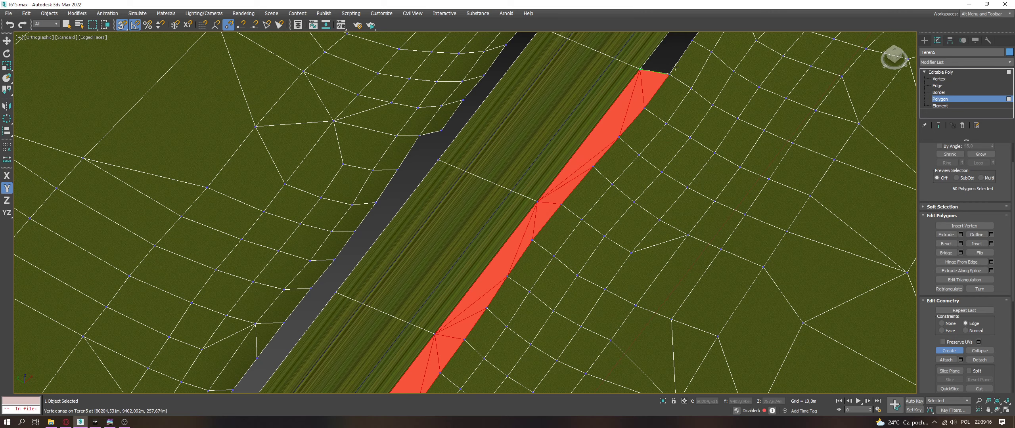
pyautogui.click(670, 74)
pyautogui.click(693, 39)
pyautogui.click(639, 69)
# Step: Fill the right-side gap along the strip's twelfth segment with triangles, including the notch in the terrain border
pyautogui.moveTo(560, 218); pyautogui.dragTo(525, 250, button='middle')
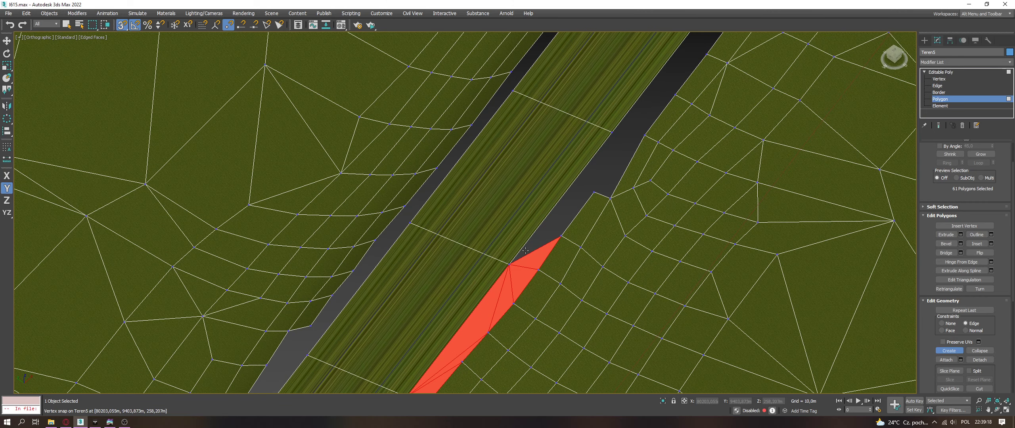
pyautogui.click(554, 235)
pyautogui.click(510, 258)
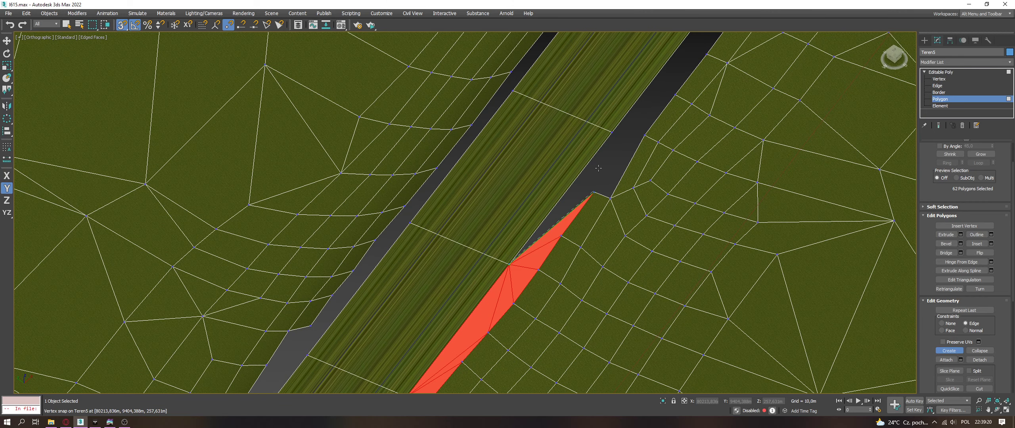
pyautogui.click(612, 132)
pyautogui.click(593, 193)
pyautogui.click(610, 198)
pyautogui.click(645, 134)
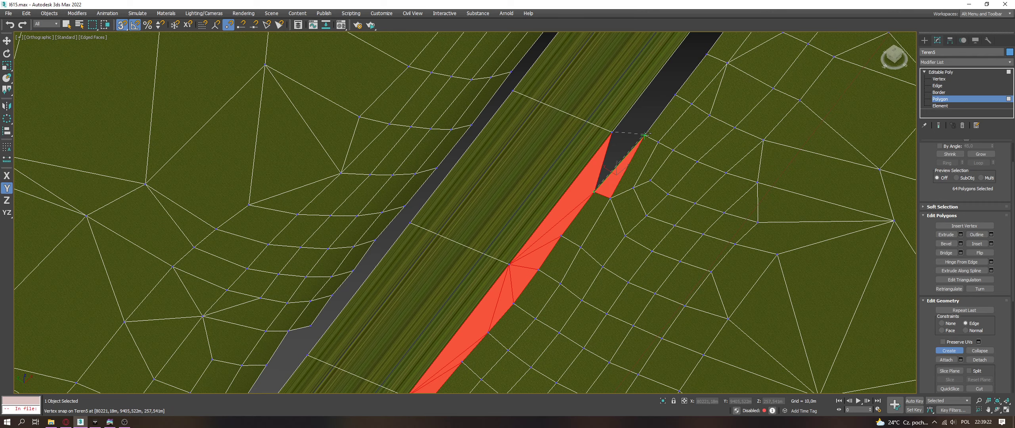
pyautogui.click(643, 133)
# Step: Bridge the right-side gap along the strip's thirteenth segment with triangles snapped between strip corners and terrain vertices
pyautogui.moveTo(666, 109); pyautogui.dragTo(636, 146, button='middle')
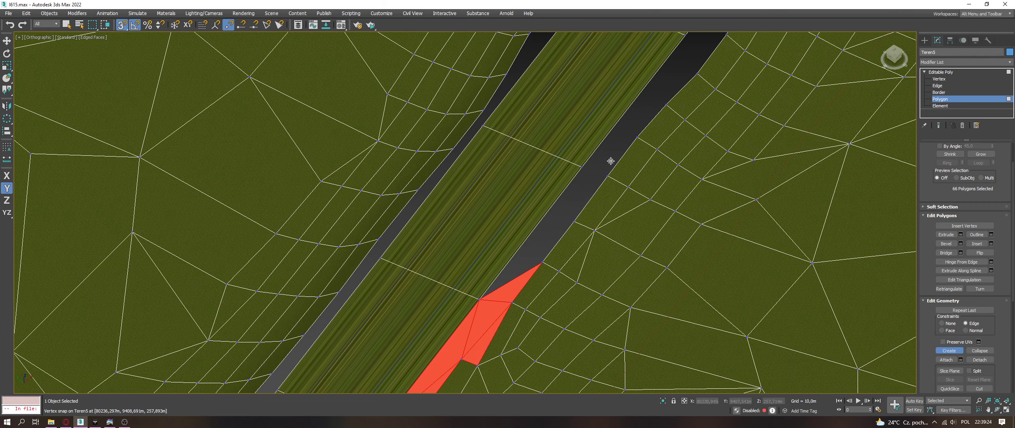
pyautogui.click(607, 176)
pyautogui.click(575, 221)
pyautogui.click(581, 168)
pyautogui.click(542, 262)
pyautogui.click(582, 168)
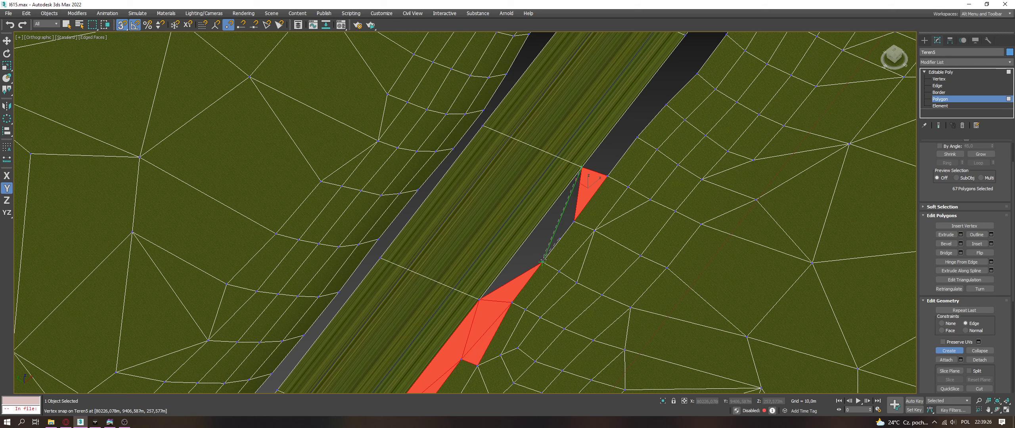
pyautogui.click(575, 221)
pyautogui.hotkey('ctrl', 'z')
pyautogui.click(542, 263)
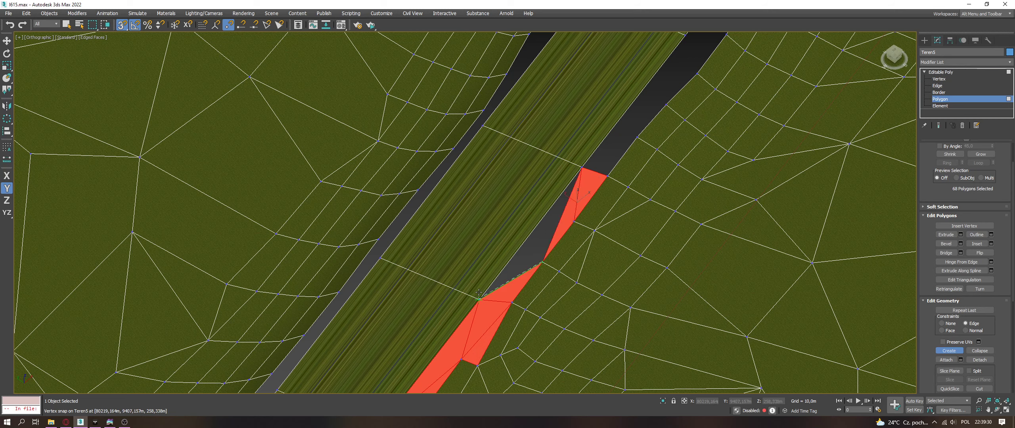
pyautogui.click(596, 164)
pyautogui.click(631, 133)
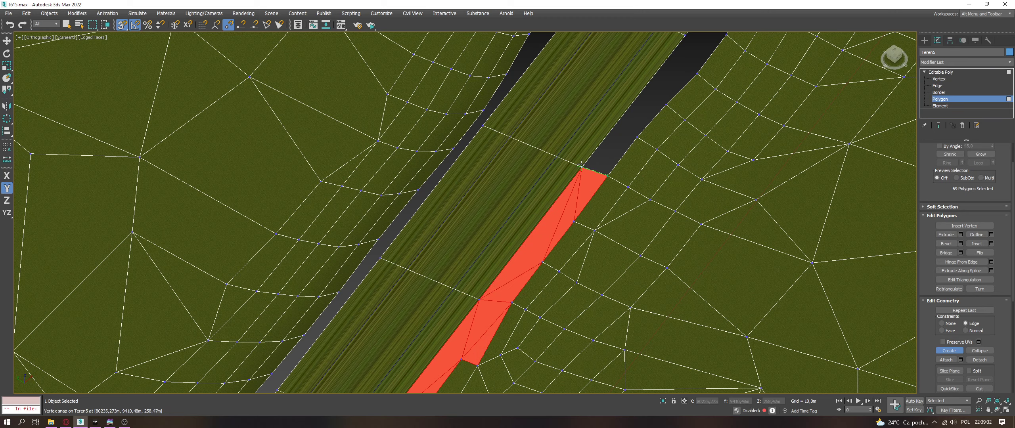
# Step: Close the right-side gap along the strip's fourteenth segment with triangles and connect its upper corner to the terrain border
pyautogui.click(586, 167)
pyautogui.click(607, 175)
pyautogui.click(629, 130)
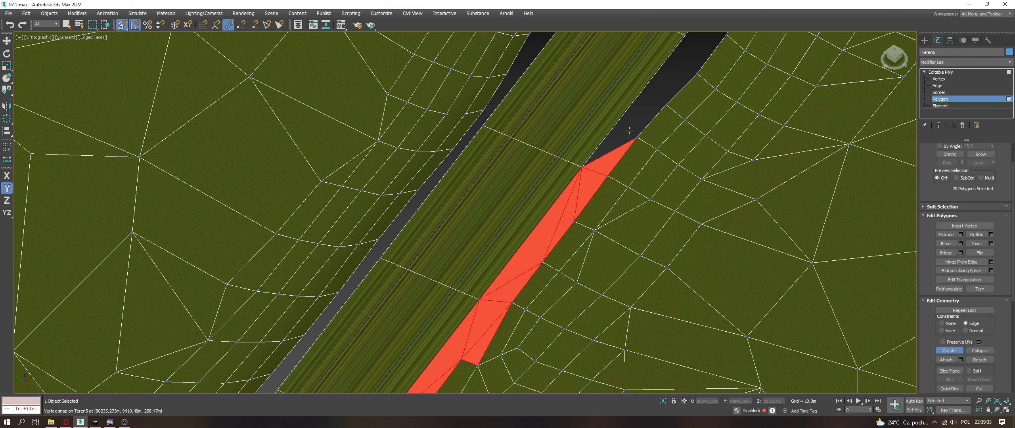
pyautogui.click(583, 160)
pyautogui.moveTo(675, 105); pyautogui.dragTo(635, 185, button='middle')
pyautogui.doubleClick(646, 117)
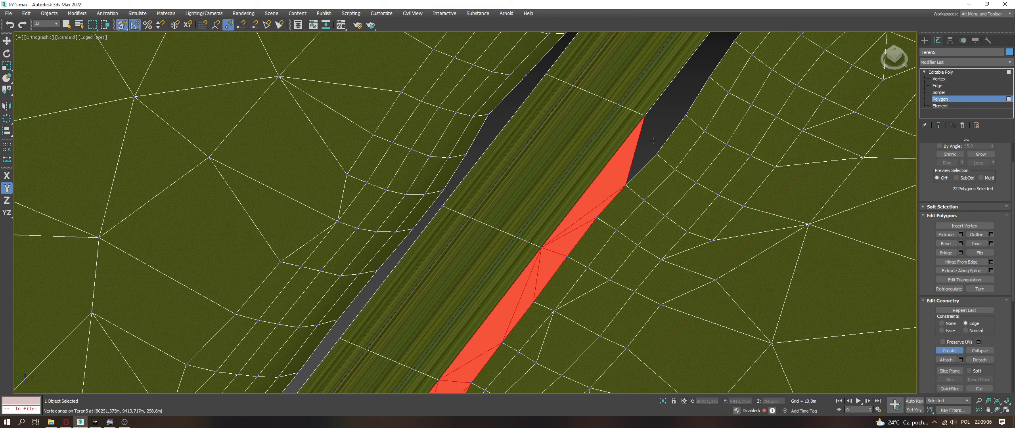
pyautogui.hotkey('ctrl', 'z')
pyautogui.doubleClick(656, 152)
pyautogui.doubleClick(686, 114)
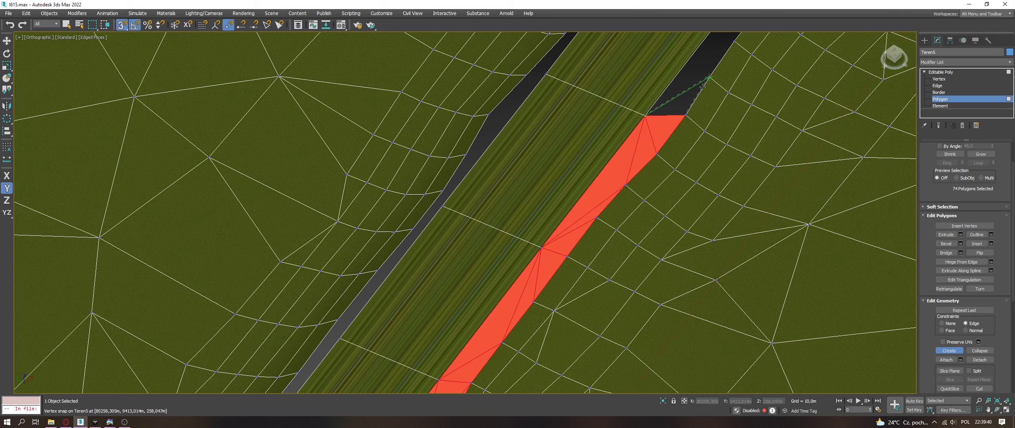
# Step: Fill the right-side gap along the strip's fifteenth segment with triangles up to its upper corner vertex
pyautogui.keyDown('alt'); pyautogui.moveTo(684, 92); pyautogui.dragTo(616, 168, button='middle'); pyautogui.keyUp('alt')
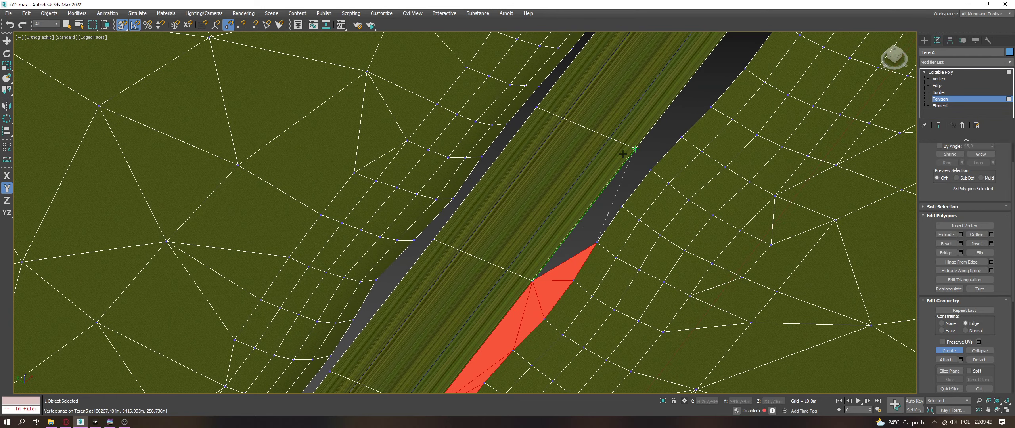
pyautogui.doubleClick(608, 217)
pyautogui.click(622, 207)
pyautogui.doubleClick(635, 150)
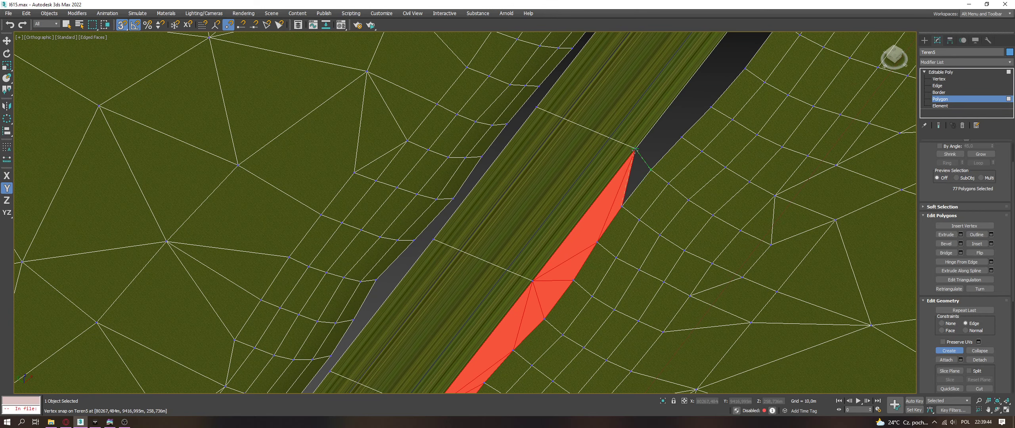
# Step: Connect the upper corner of the strip's fifteenth segment to the right-side terrain border with triangles
pyautogui.doubleClick(650, 170)
pyautogui.click(681, 137)
pyautogui.doubleClick(635, 149)
pyautogui.click(635, 150)
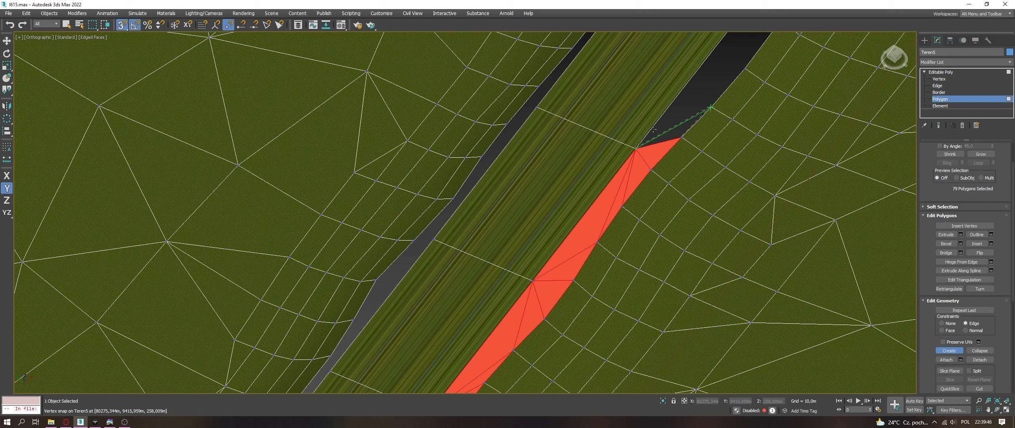
# Step: Fill the right-side gap along the strip's sixteenth segment with triangles up to its upper corner vertex
pyautogui.click(711, 107)
pyautogui.doubleClick(745, 70)
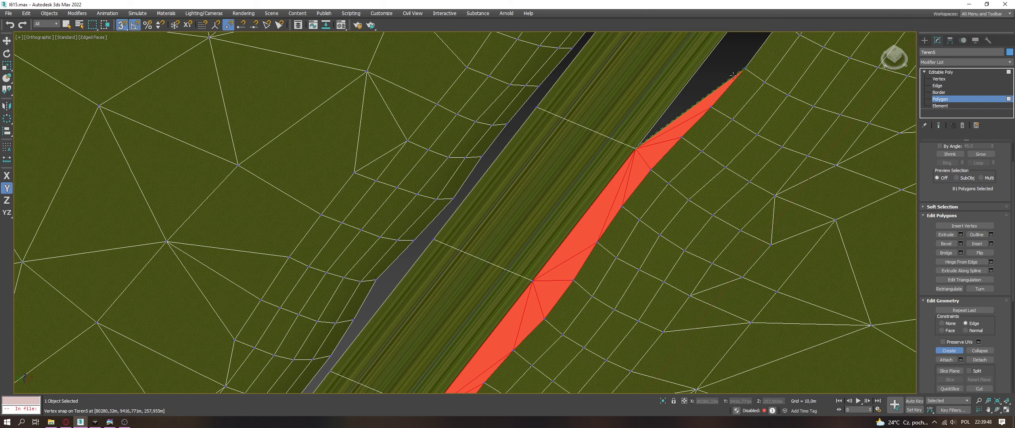
pyautogui.moveTo(718, 104); pyautogui.dragTo(639, 254, button='middle')
pyautogui.doubleClick(665, 221)
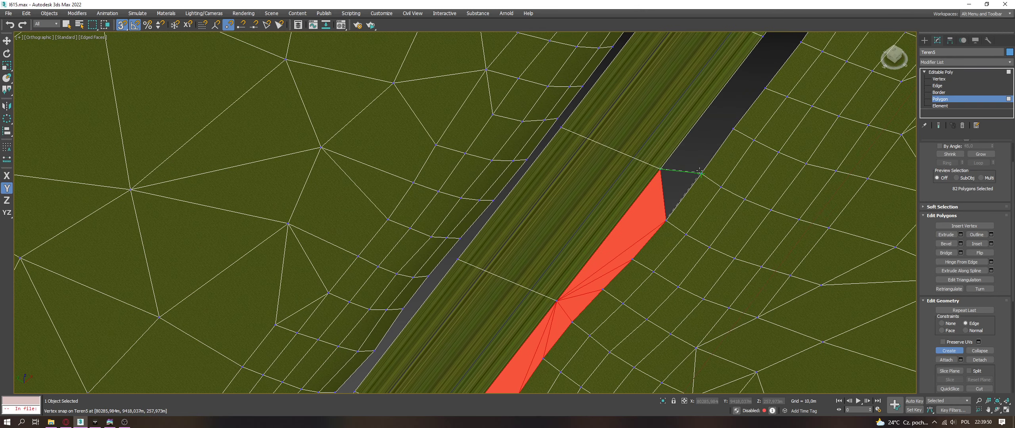
pyautogui.click(660, 169)
# Step: Bridge the sixteenth segment's upper corner to the successive right-side terrain border vertices with triangles
pyautogui.click(666, 221)
pyautogui.click(702, 174)
pyautogui.doubleClick(733, 130)
pyautogui.click(732, 129)
pyautogui.click(764, 88)
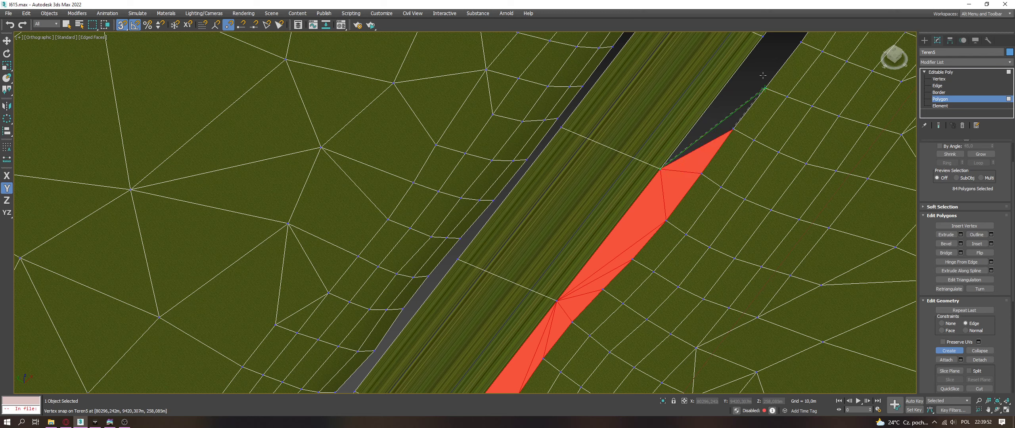
pyautogui.doubleClick(660, 169)
# Step: Close the right-side gap along the strip's seventeenth segment up to its upper corner, replacing the misplaced triangle
pyautogui.click(762, 37)
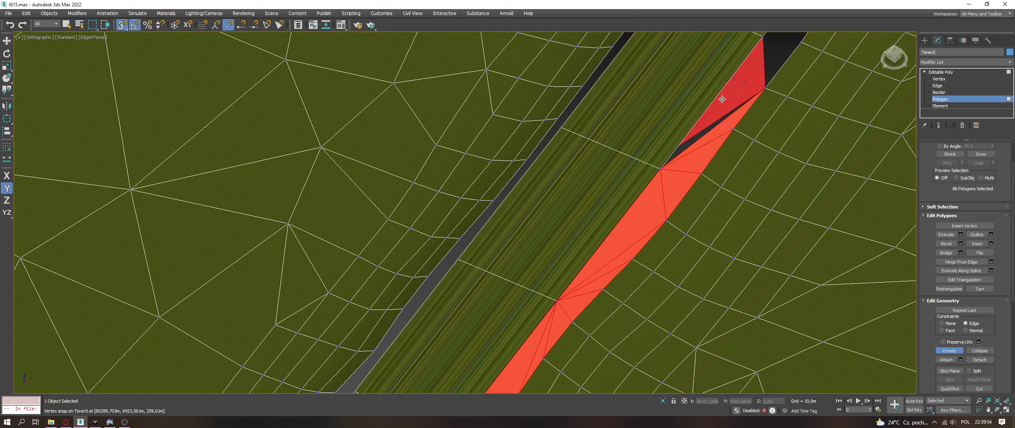
pyautogui.rightClick(765, 88)
pyautogui.click(764, 88)
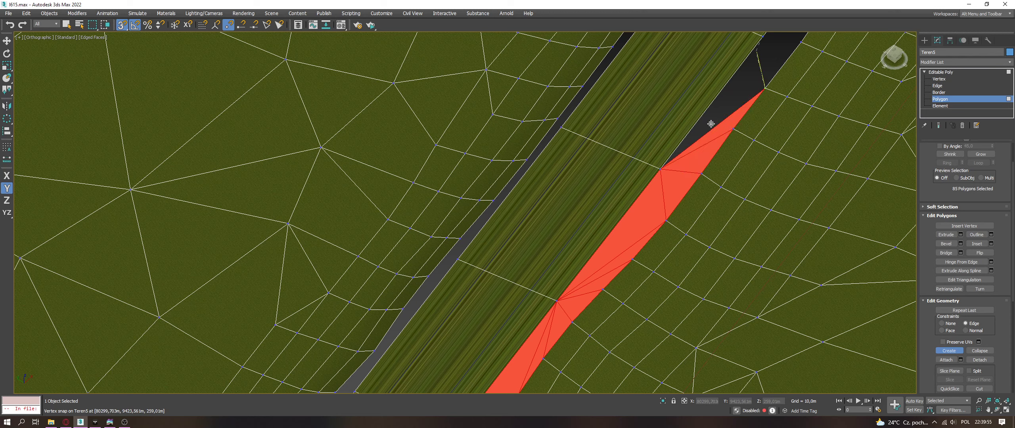
pyautogui.click(762, 43)
pyautogui.click(801, 41)
# Step: Fill the right-side gap along the strip's eighteenth segment with triangles and connect its upper corner to the terrain border
pyautogui.scroll(-5, 559, 264)
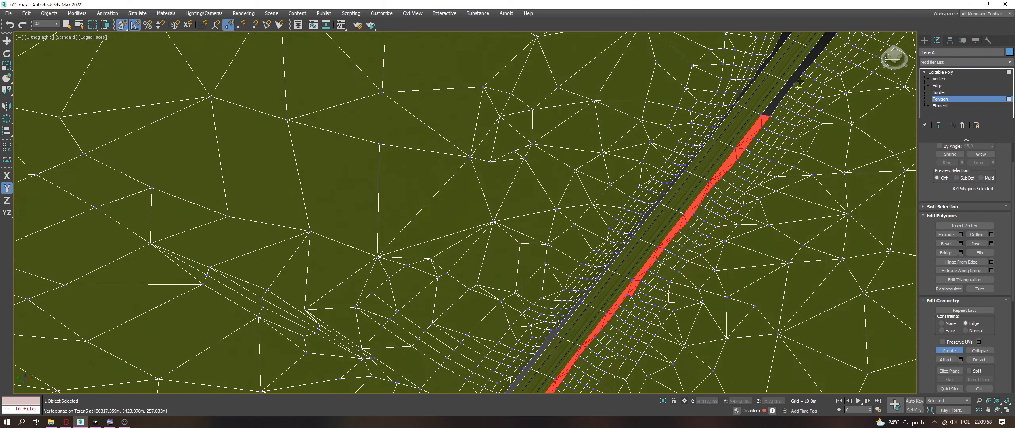
pyautogui.moveTo(593, 232); pyautogui.dragTo(559, 264, button='middle')
pyautogui.scroll(4, 559, 264)
pyautogui.click(559, 265)
pyautogui.click(586, 275)
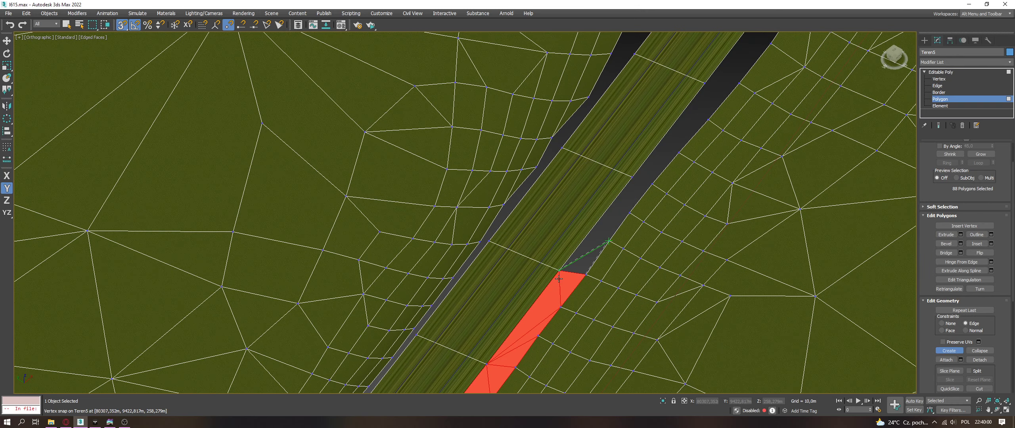
pyautogui.click(608, 243)
pyautogui.click(628, 213)
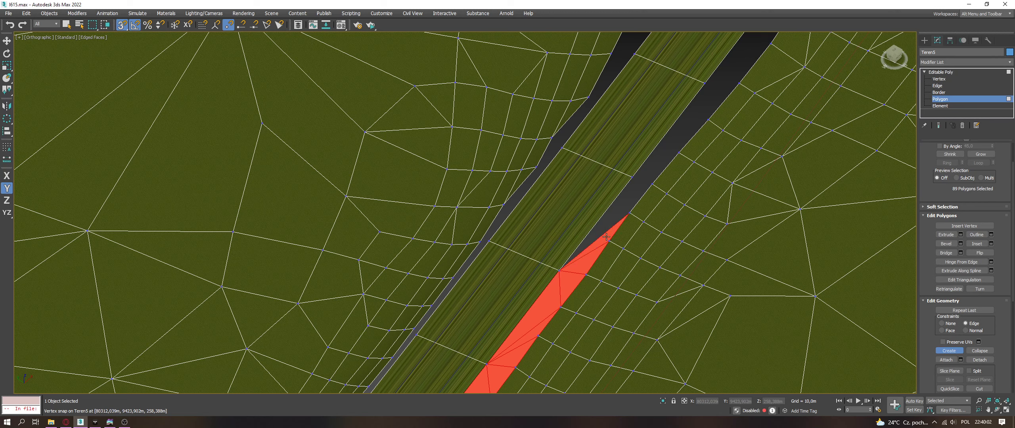
pyautogui.click(632, 177)
pyautogui.click(652, 184)
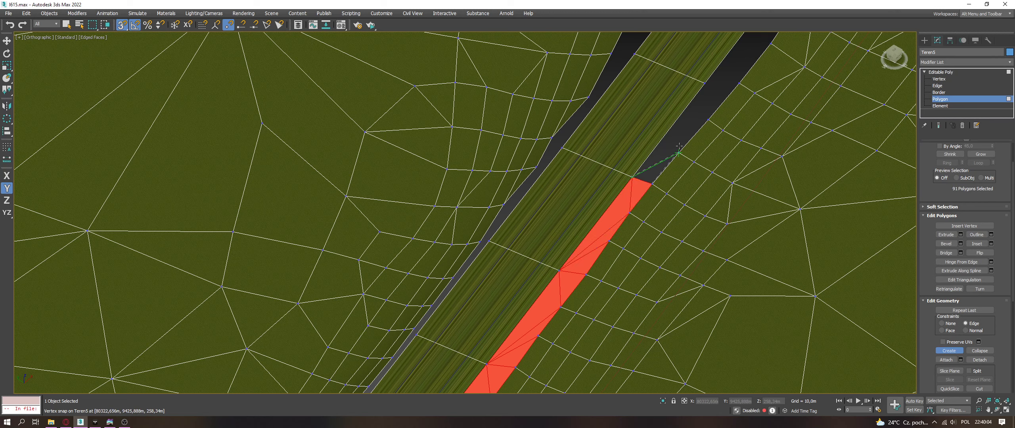
# Step: Bridge the right-side gap along the strip's nineteenth segment with triangles, linking its upper corner to the terrain border
pyautogui.click(680, 153)
pyautogui.click(705, 83)
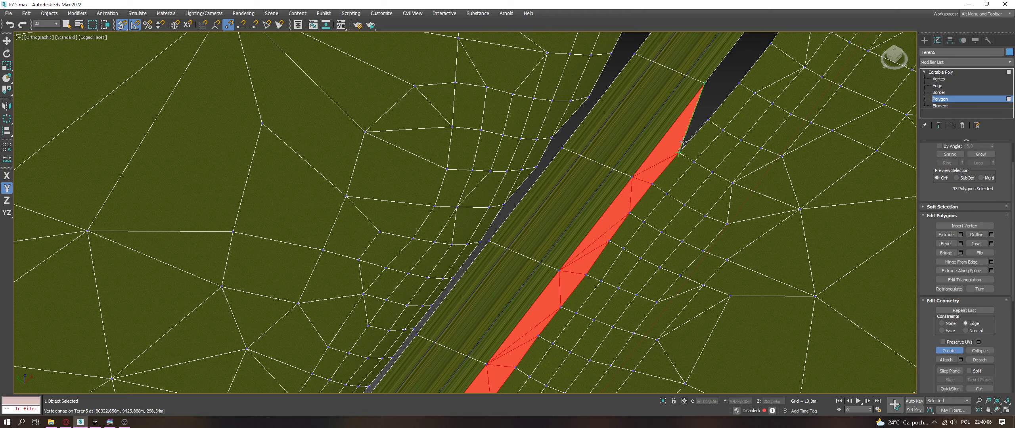
pyautogui.click(708, 119)
pyautogui.click(739, 84)
pyautogui.click(770, 44)
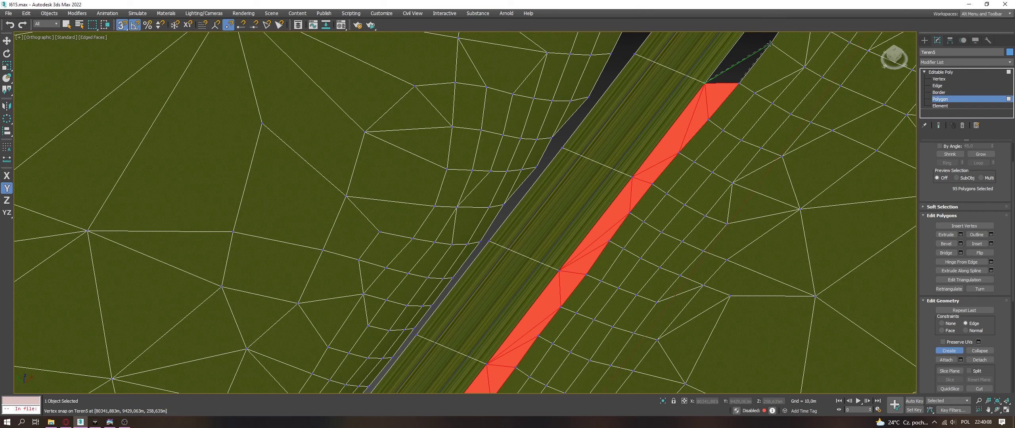
# Step: Fill the right-side gap along the strip's twentieth and twenty-first segments with triangles snapped to the terrain border vertices
pyautogui.moveTo(690, 146); pyautogui.dragTo(667, 185, button='middle')
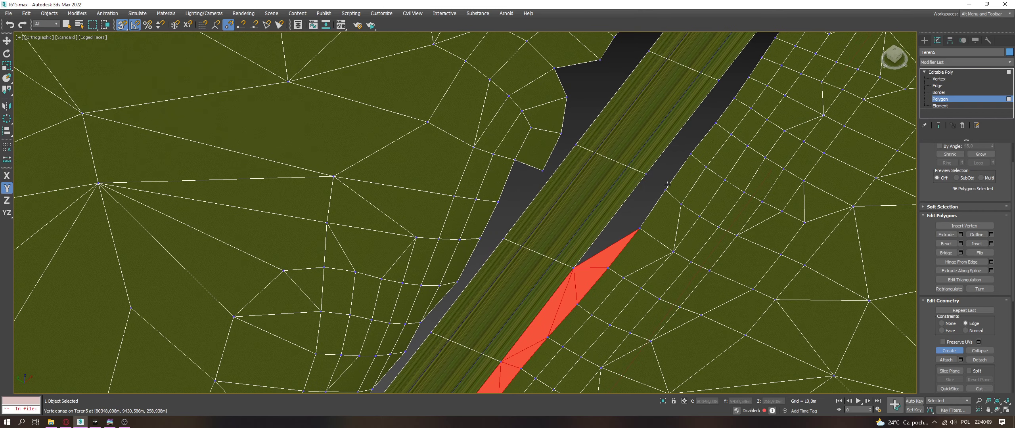
pyautogui.click(645, 174)
pyautogui.click(573, 268)
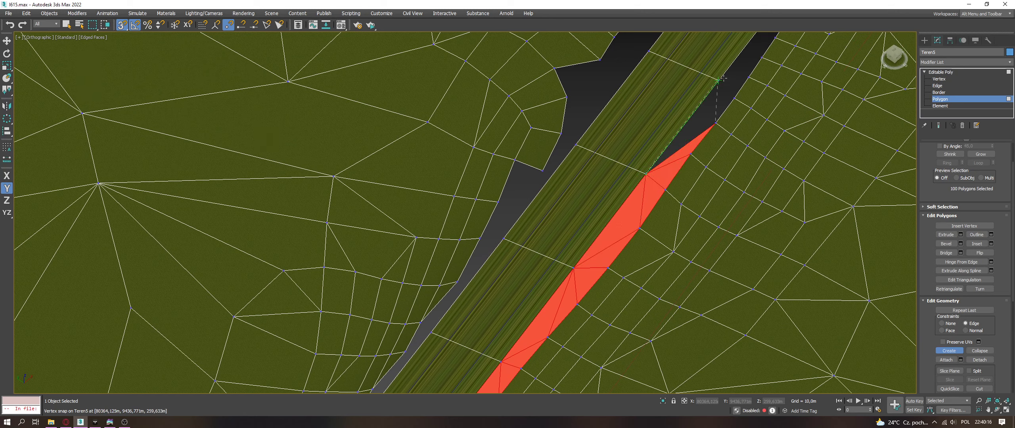
pyautogui.click(734, 97)
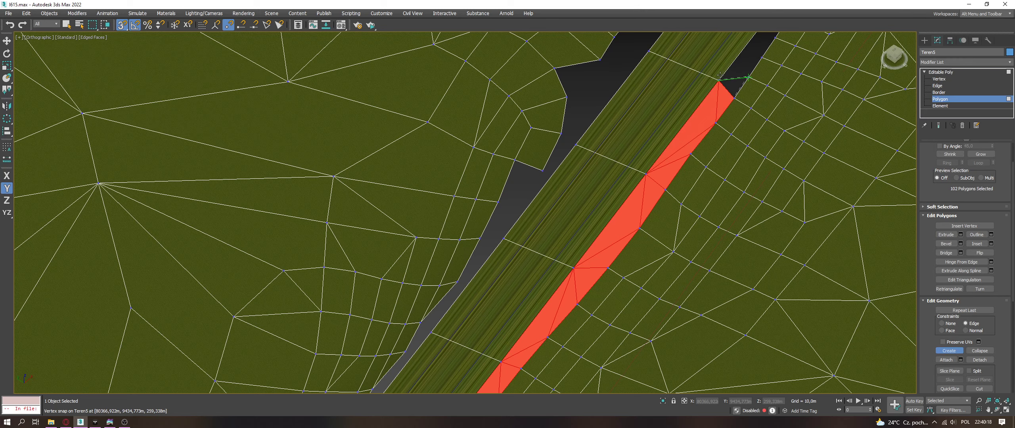
pyautogui.click(762, 58)
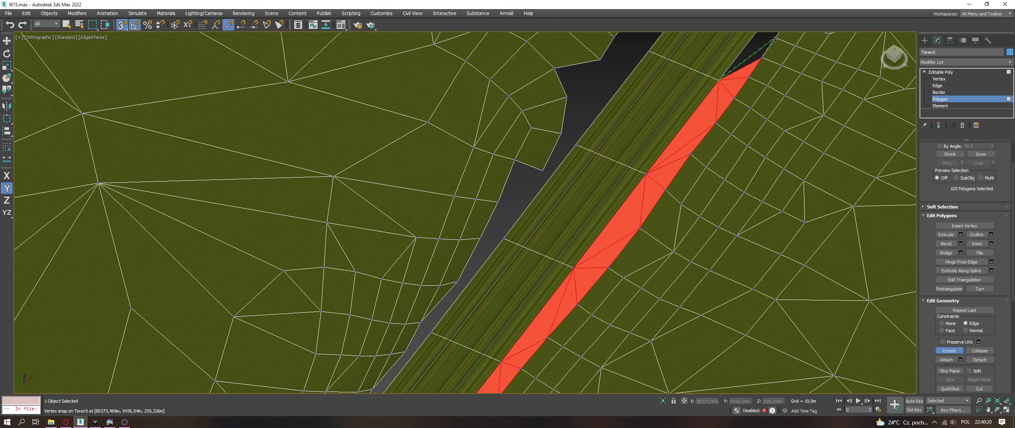
# Step: Close the right-side gap along the strip's twenty-second segment with triangles up to its upper corner
pyautogui.moveTo(775, 38); pyautogui.dragTo(565, 254, button='middle')
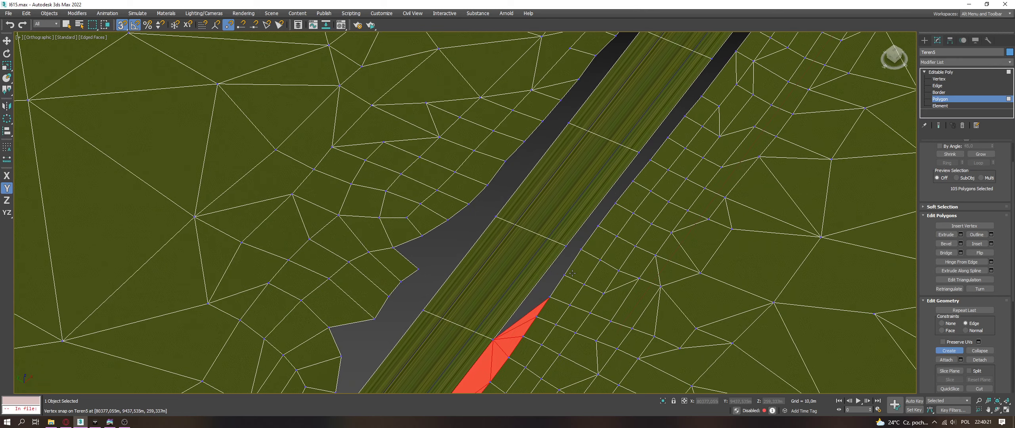
pyautogui.click(568, 244)
pyautogui.click(579, 249)
pyautogui.click(493, 339)
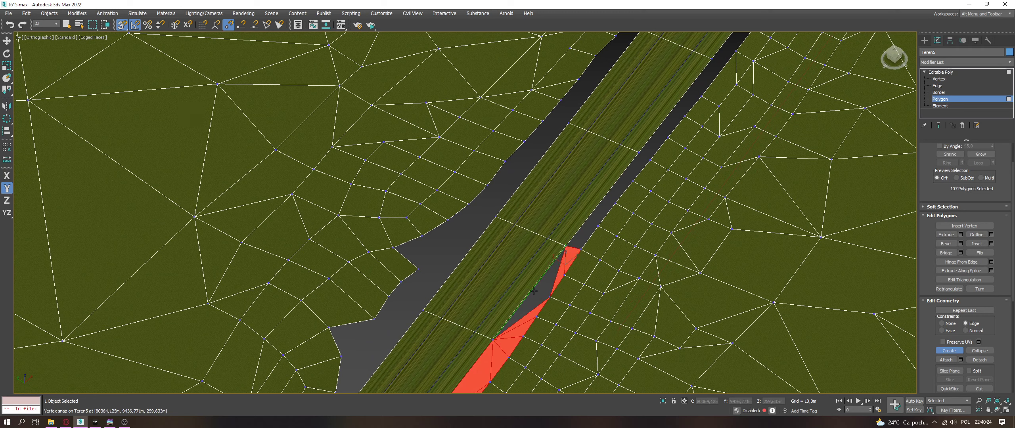
pyautogui.click(567, 247)
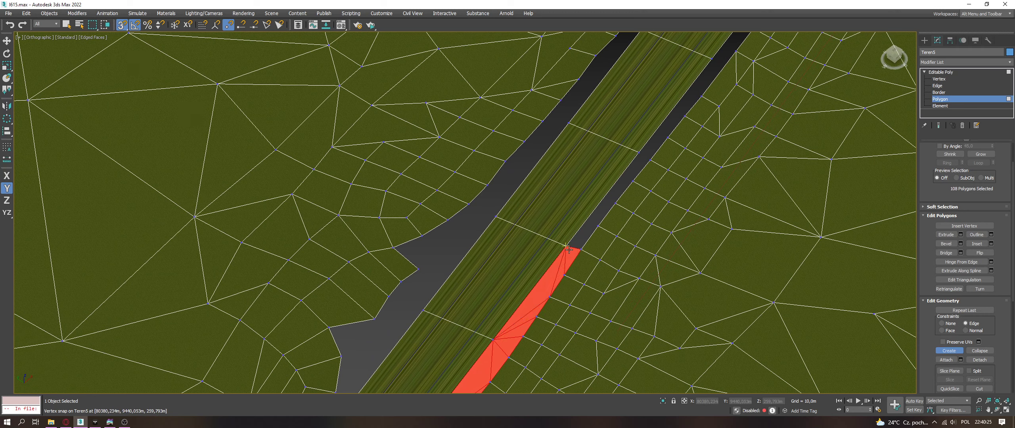
# Step: Fill the right-side gap along the strip's twenty-third segment with triangles and connect its upper corner to the terrain border
pyautogui.click(615, 203)
pyautogui.click(638, 152)
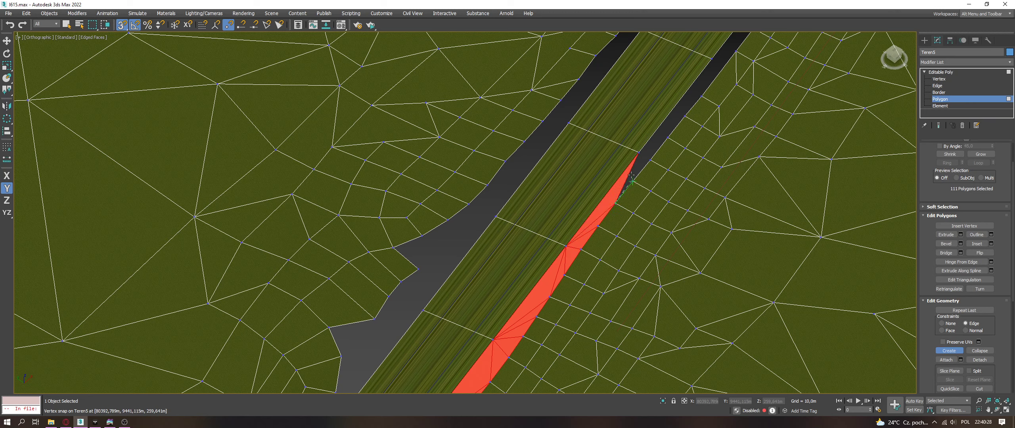
pyautogui.click(634, 182)
pyautogui.click(638, 152)
pyautogui.click(651, 159)
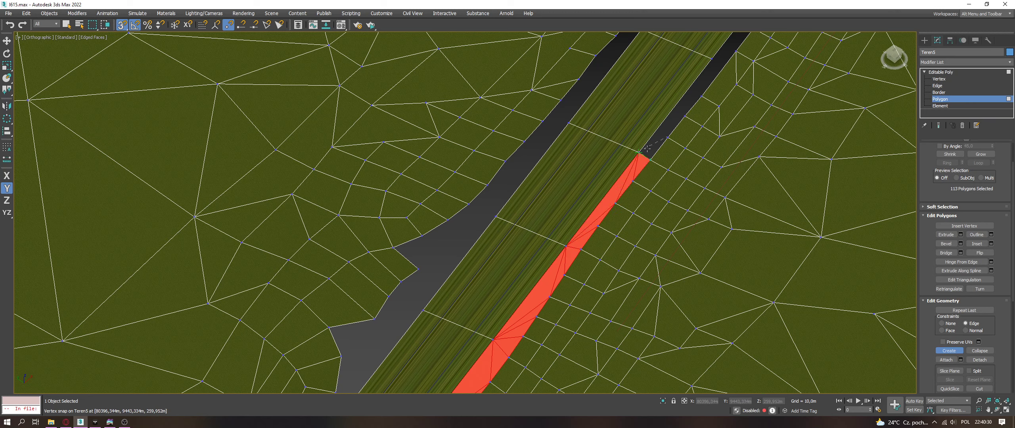
# Step: Bridge the right-side gap along the strip's twenty-fourth segment with triangles, joining its upper corner to the terrain border
pyautogui.click(668, 137)
pyautogui.click(685, 116)
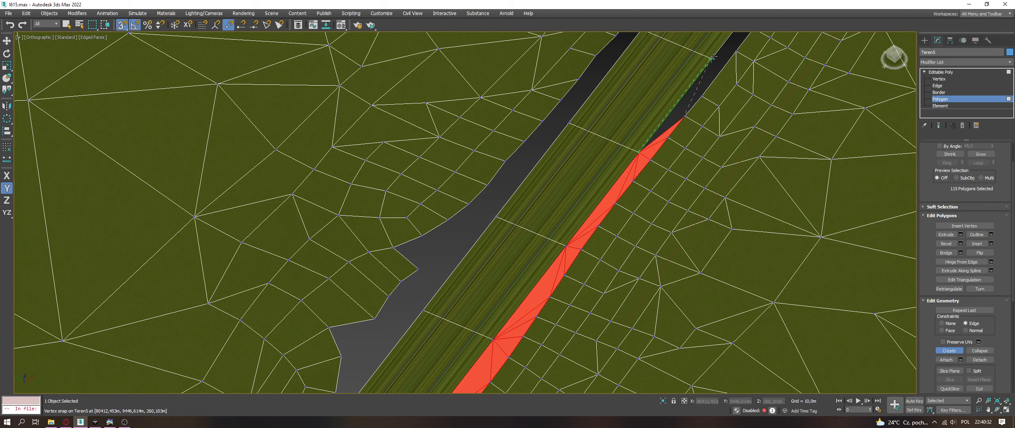
pyautogui.click(698, 86)
pyautogui.doubleClick(704, 92)
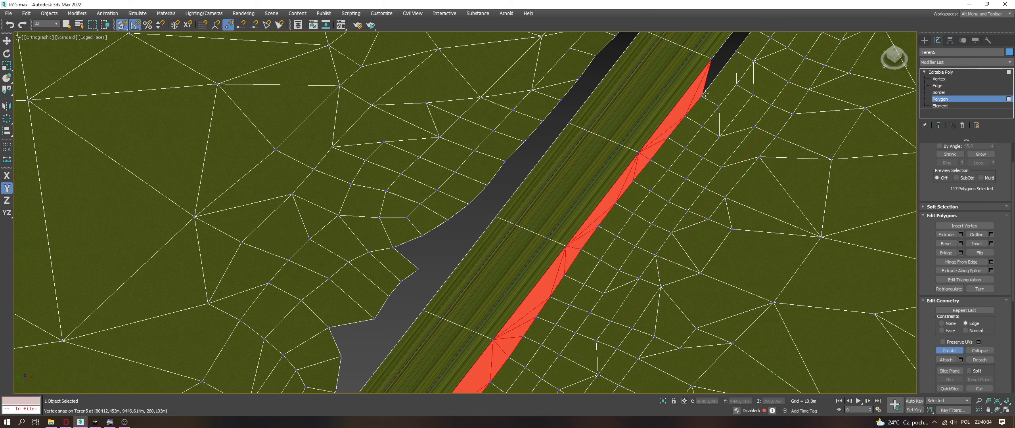
pyautogui.doubleClick(736, 51)
# Step: Fill the narrow right-side gap along the strip's twenty-fifth segment with triangles up to its upper corner
pyautogui.moveTo(745, 49); pyautogui.dragTo(638, 240, button='middle')
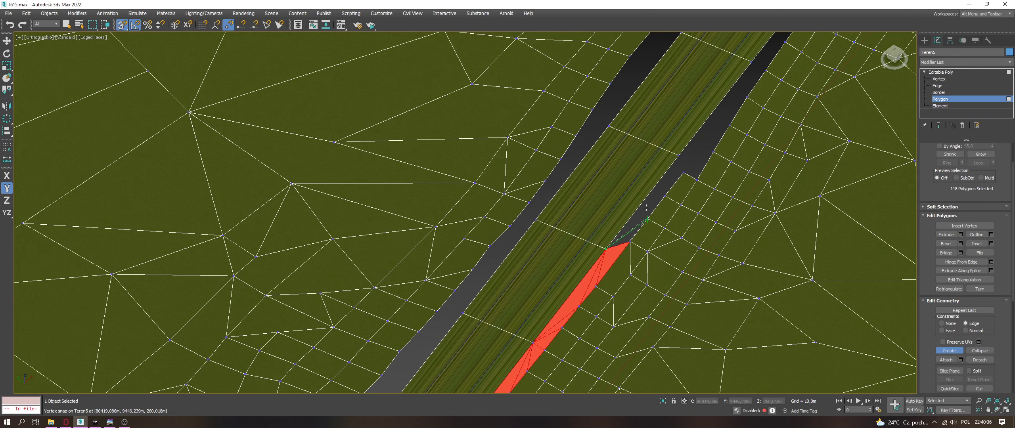
pyautogui.click(647, 219)
pyautogui.click(608, 245)
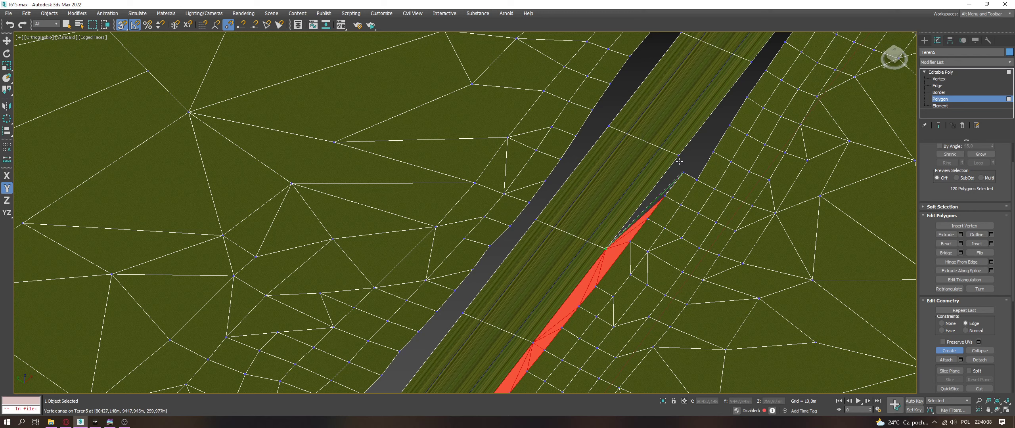
pyautogui.doubleClick(679, 153)
pyautogui.click(683, 173)
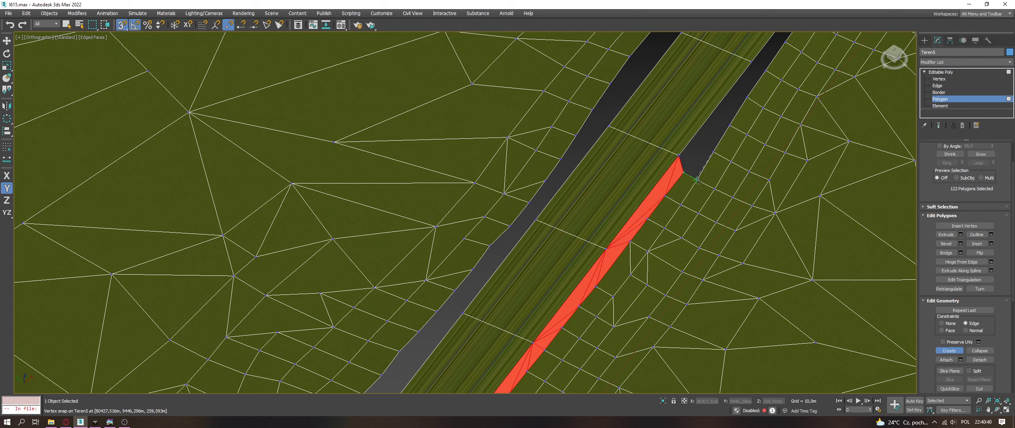
# Step: Fill the terrain border notch beside the twenty-fifth segment's upper corner with triangles fanned out from that corner
pyautogui.click(697, 179)
pyautogui.click(713, 152)
pyautogui.click(678, 155)
pyautogui.click(712, 153)
pyautogui.click(730, 126)
pyautogui.click(679, 155)
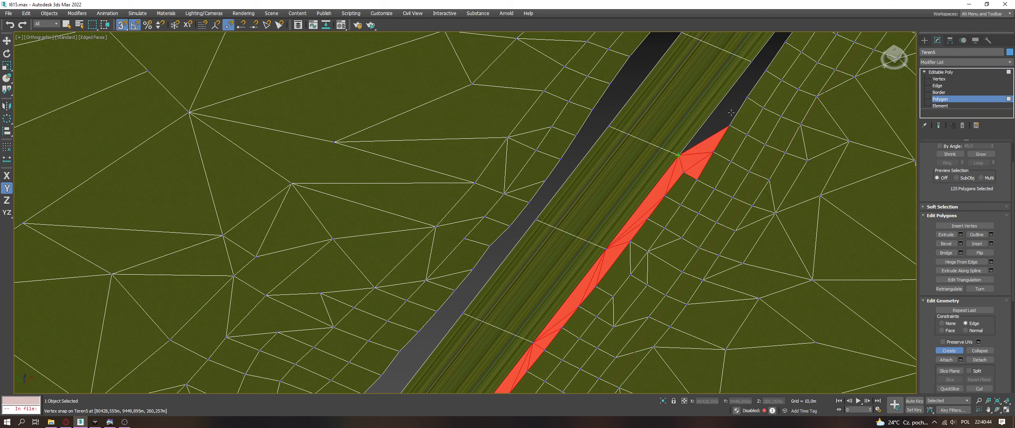
# Step: Close the right-side gap along the strip's twenty-sixth segment with triangles up to its upper corner and the adjacent border vertex
pyautogui.click(746, 95)
pyautogui.click(680, 153)
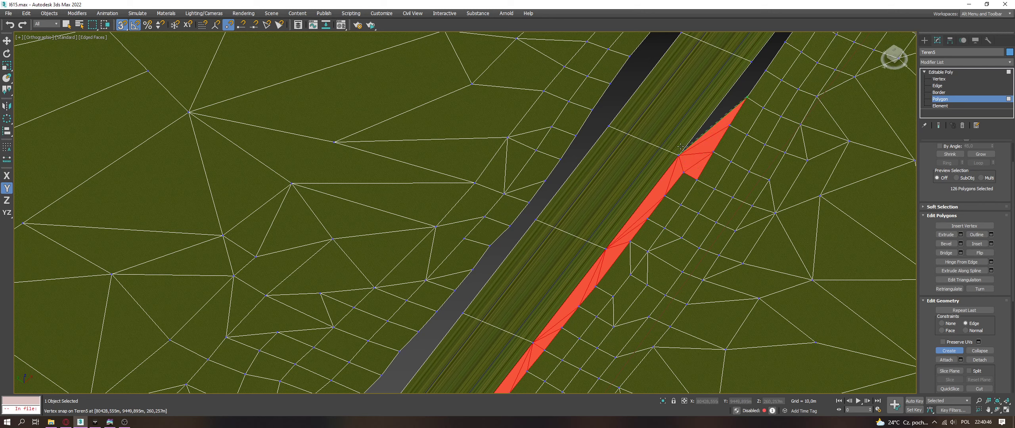
pyautogui.click(752, 62)
pyautogui.click(765, 69)
pyautogui.click(747, 96)
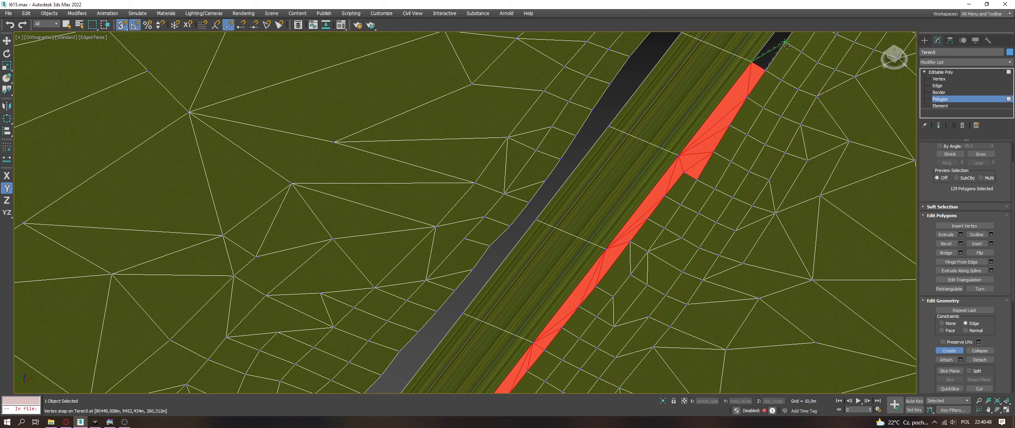
# Step: Fill the right-side gap along the strip's twenty-seventh segment with triangles and link its upper corner to the terrain border
pyautogui.moveTo(786, 45); pyautogui.dragTo(616, 312, button='middle')
pyautogui.click(624, 285)
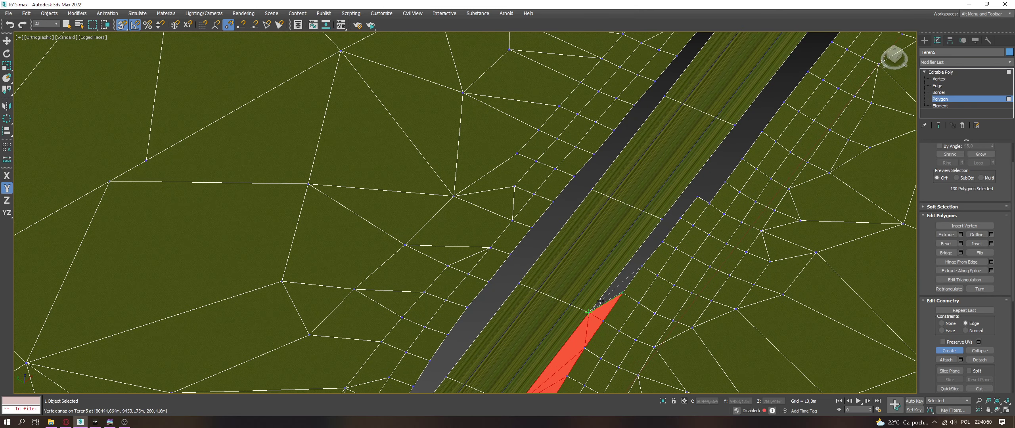
pyautogui.click(640, 266)
pyautogui.click(661, 218)
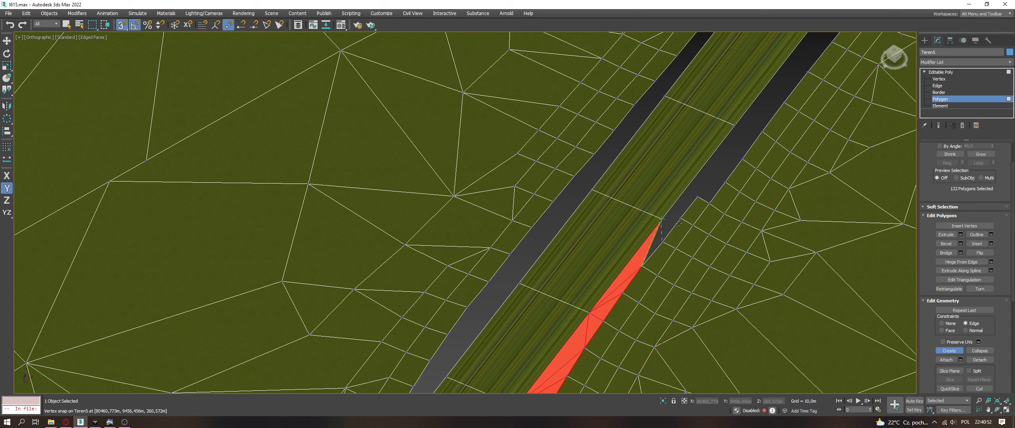
pyautogui.click(663, 241)
pyautogui.click(681, 218)
pyautogui.click(697, 196)
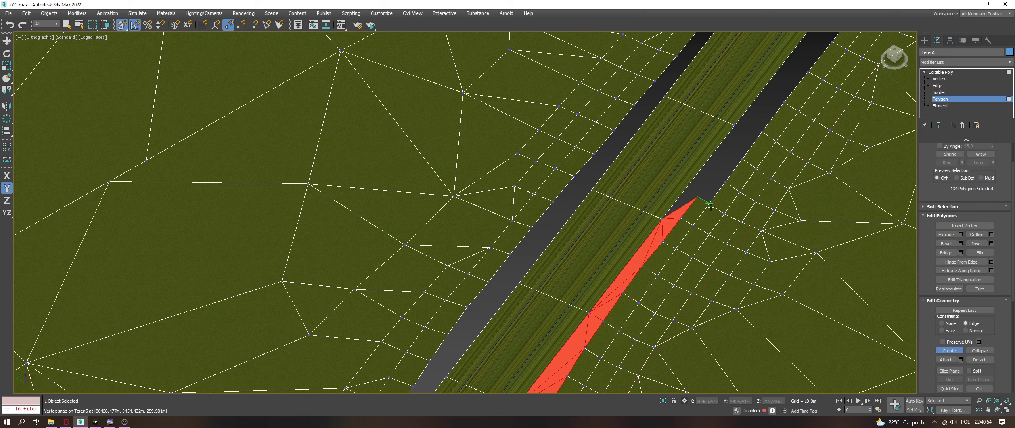
# Step: Fill the terrain border notch and the right-side gap along the strip's twenty-eighth segment with triangles
pyautogui.click(725, 182)
pyautogui.click(697, 196)
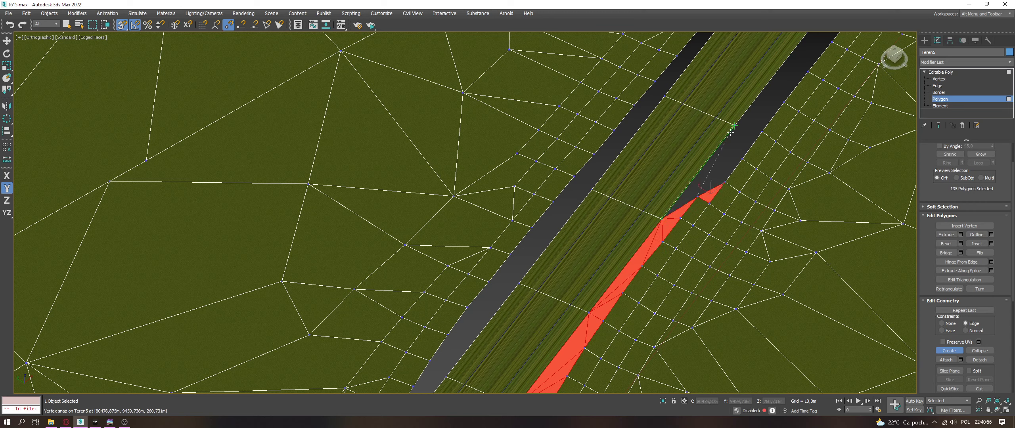
pyautogui.click(700, 183)
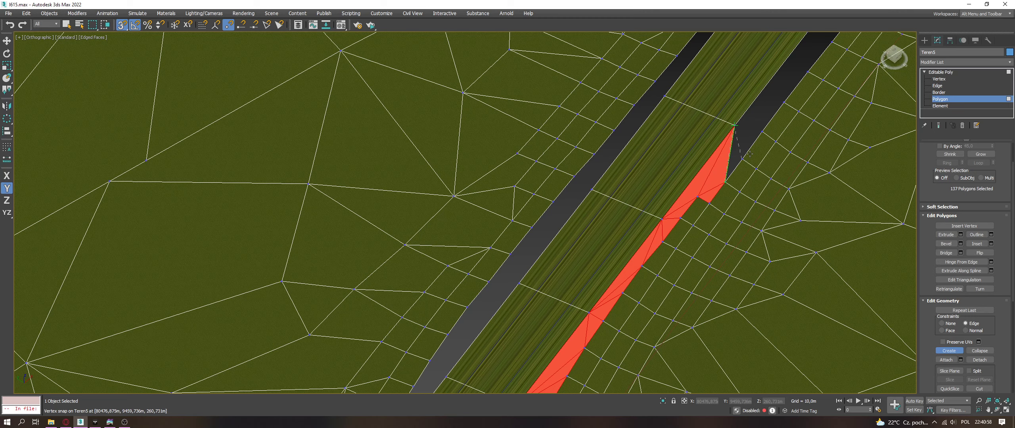
# Step: Connect the twenty-eighth segment's upper corner to the next two right-side terrain border vertices with triangles
pyautogui.click(742, 158)
pyautogui.click(725, 183)
pyautogui.click(734, 126)
pyautogui.click(742, 159)
pyautogui.click(761, 131)
pyautogui.click(733, 126)
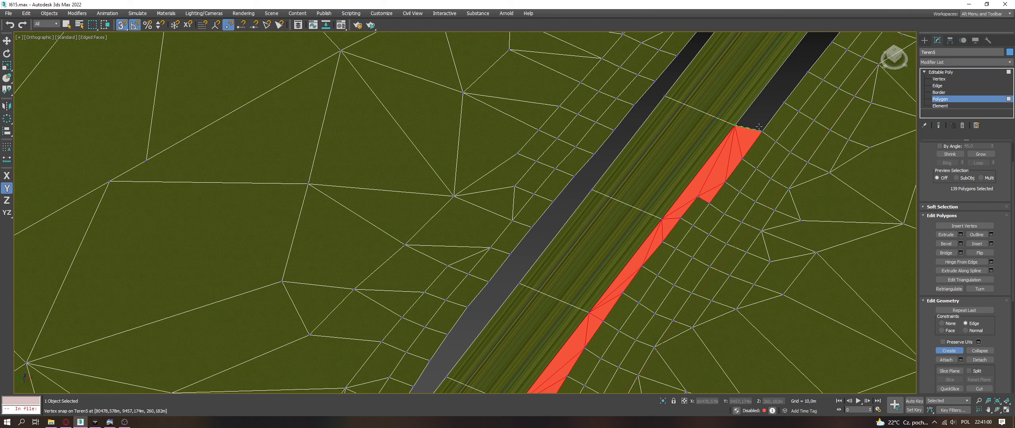
# Step: Fill the right-side gap along the strip's twenty-ninth segment with triangles up to its upper corner
pyautogui.click(761, 130)
pyautogui.click(784, 103)
pyautogui.click(734, 126)
pyautogui.moveTo(699, 140); pyautogui.dragTo(705, 254, button='middle')
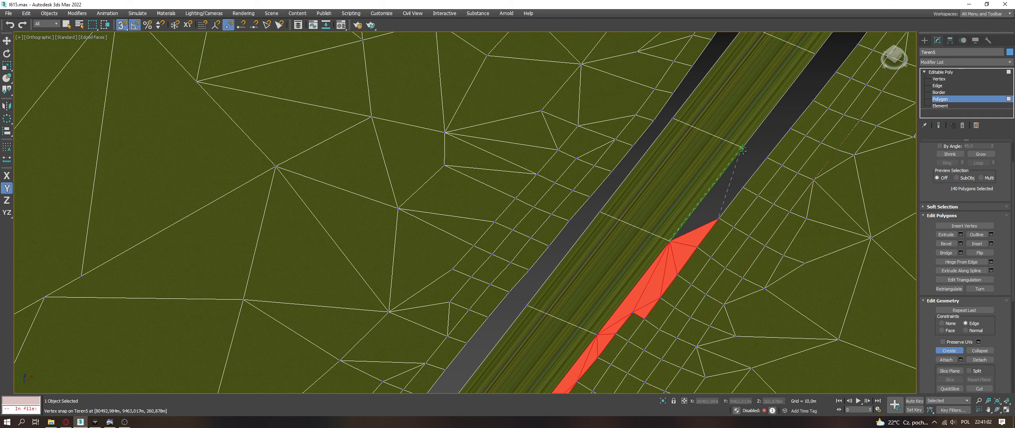
pyautogui.click(742, 149)
pyautogui.click(742, 187)
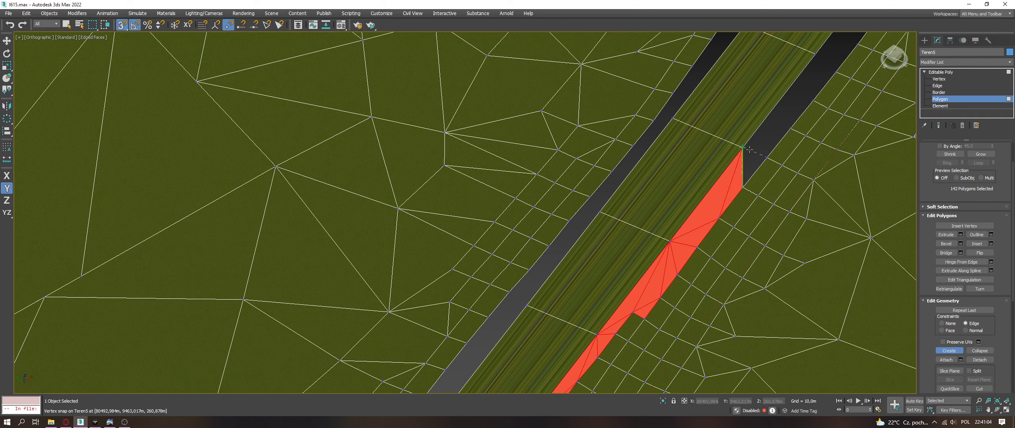
# Step: Connect the twenty-ninth segment's upper corner to the next right-side border vertices and fill the gap along the thirtieth segment with triangles
pyautogui.click(766, 157)
pyautogui.click(789, 127)
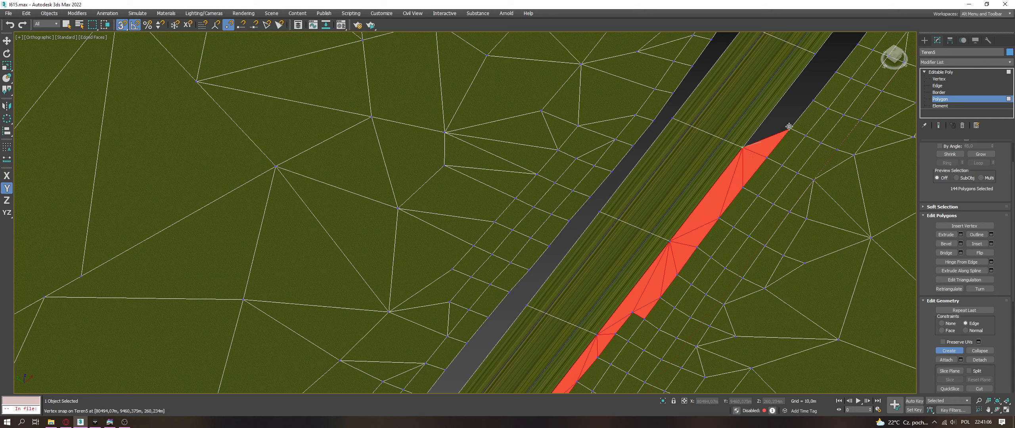
pyautogui.click(813, 101)
pyautogui.click(834, 73)
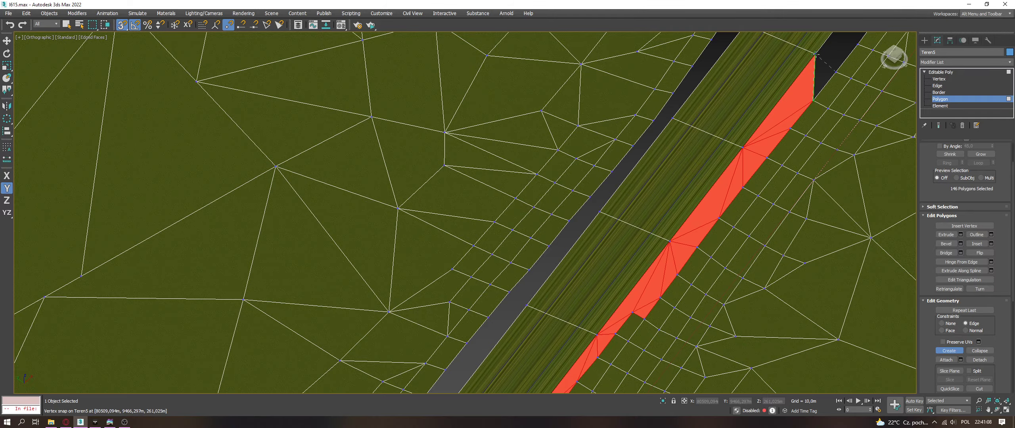
# Step: Link the thirtieth segment's upper corner to the next right-side terrain border vertex with a triangle
pyautogui.scroll(-8, 803, 195)
pyautogui.scroll(-5, 520, 372)
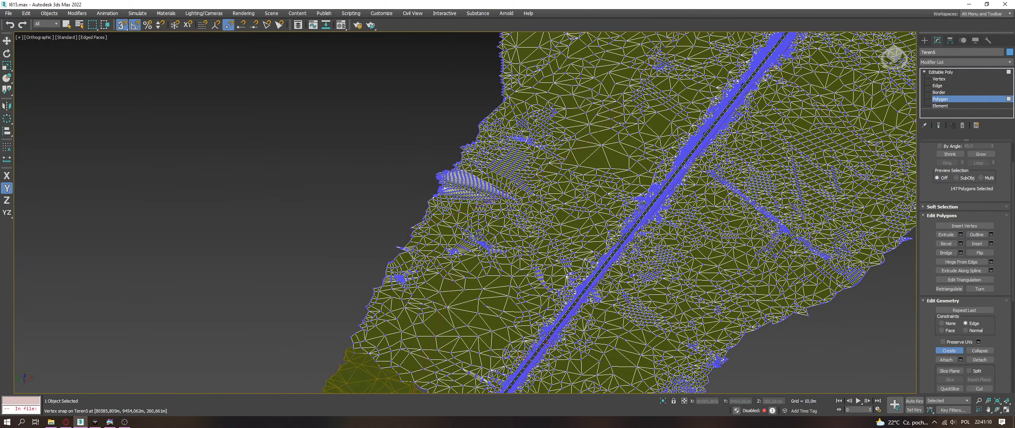
pyautogui.scroll(10, 603, 277)
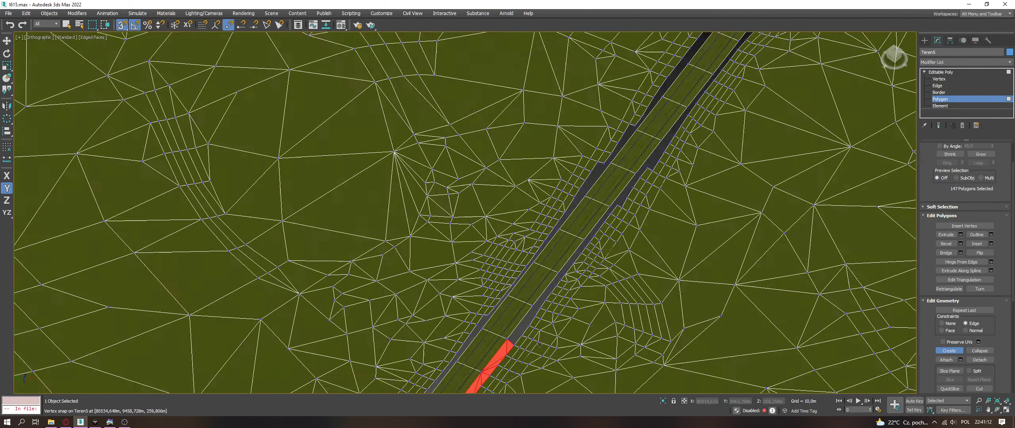
pyautogui.click(551, 316)
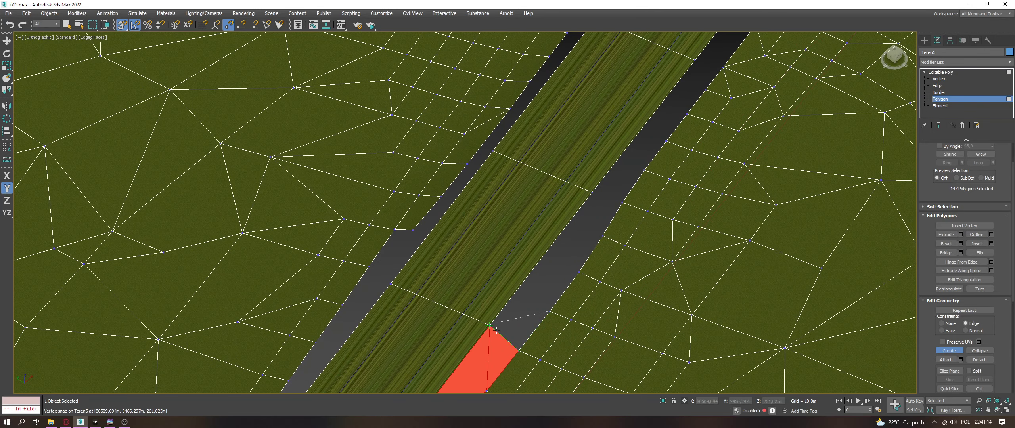
# Step: Create vertex-snapped triangular polygons between the textured strip's right edge and the terrain, closing the gap up to the strip's next cross edge
pyautogui.click(552, 313)
pyautogui.doubleClick(579, 273)
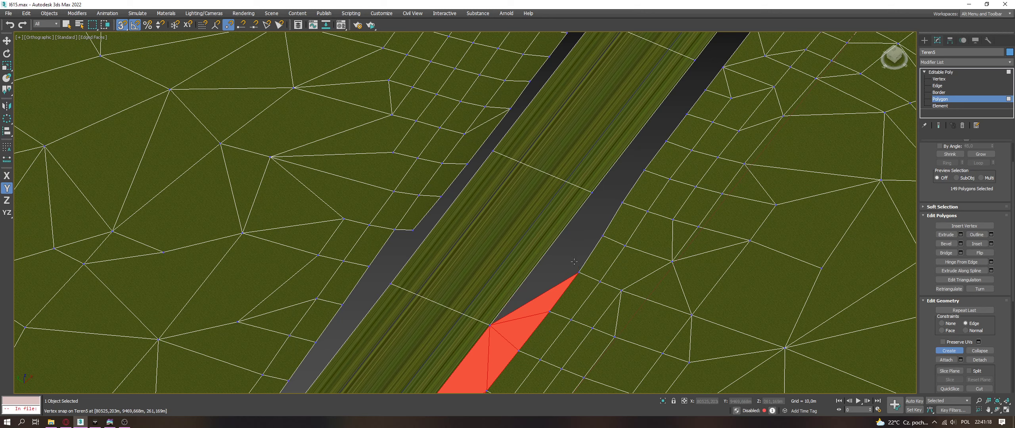
pyautogui.click(579, 272)
pyautogui.click(592, 192)
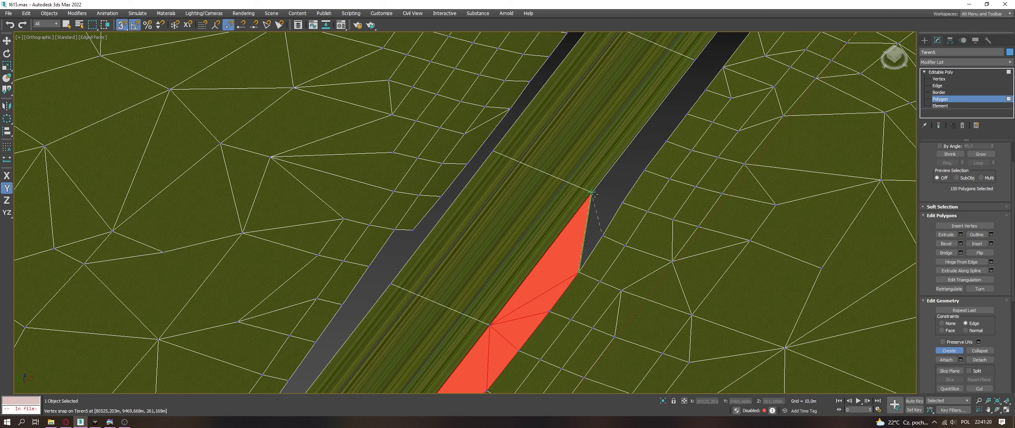
# Step: Fan triangular polygons from the strip's cross-edge vertex to the next two vertices on the terrain edge
pyautogui.click(603, 236)
pyautogui.click(592, 193)
pyautogui.click(644, 170)
pyautogui.click(602, 235)
pyautogui.click(592, 193)
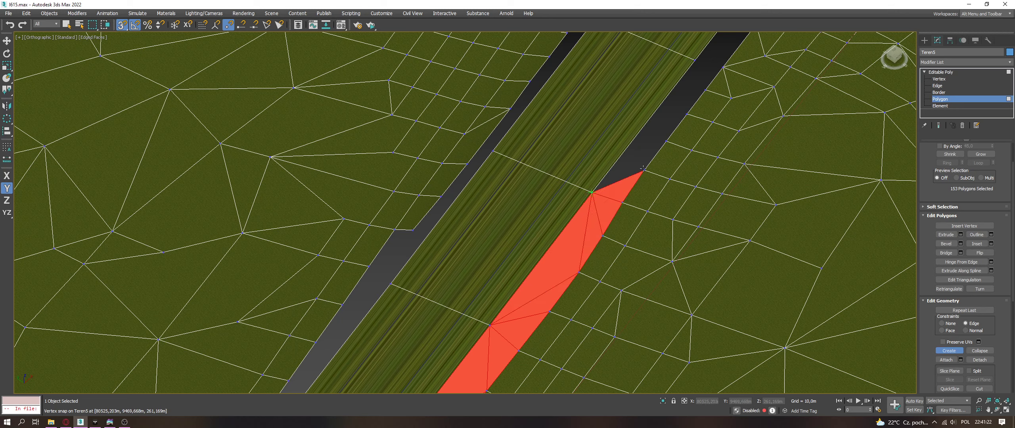
pyautogui.click(686, 115)
pyautogui.click(644, 170)
pyautogui.click(592, 193)
pyautogui.hotkey('ctrl', 'z')
# Step: Continue the fan over two more terrain vertices and add the long triangle reaching the strip's following cross edge
pyautogui.click(666, 141)
pyautogui.click(644, 171)
pyautogui.click(592, 192)
pyautogui.click(686, 115)
pyautogui.click(592, 192)
pyautogui.click(694, 61)
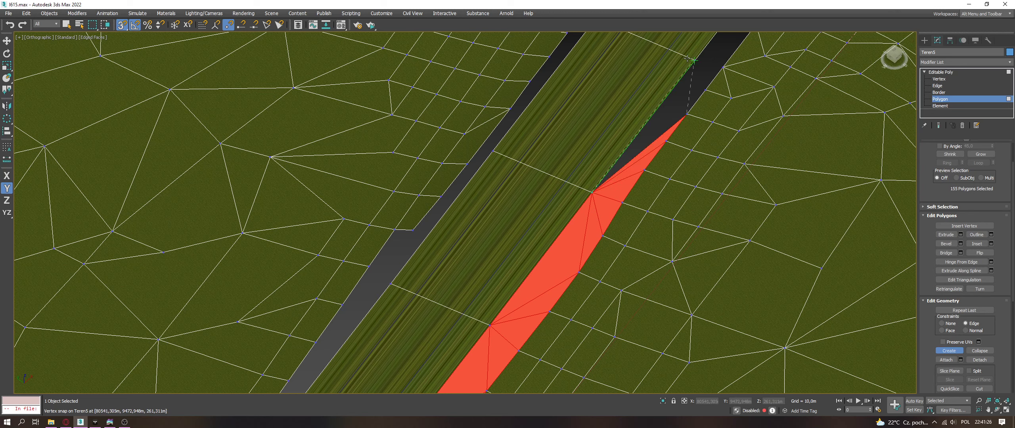
pyautogui.click(686, 115)
# Step: Create triangles from the newly reached cross-edge vertex to the next two terrain vertices beside it
pyautogui.click(695, 60)
pyautogui.click(706, 91)
pyautogui.doubleClick(686, 115)
pyautogui.click(695, 61)
pyautogui.click(724, 67)
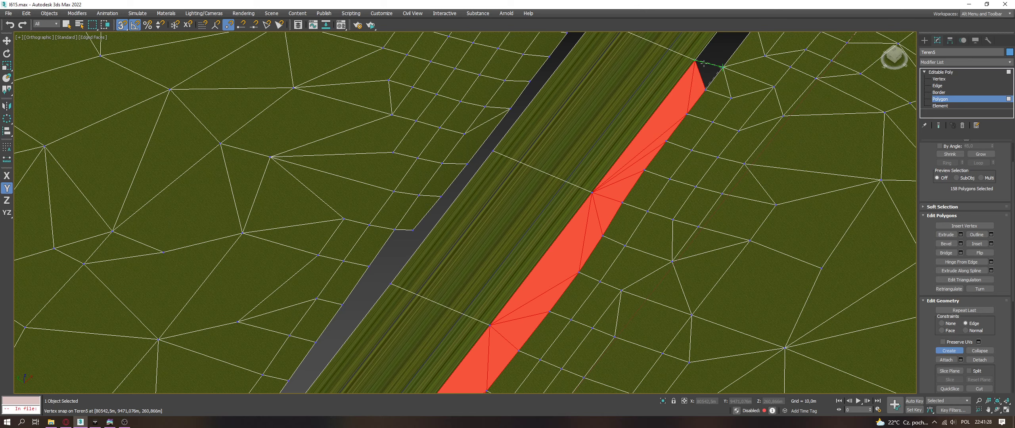
pyautogui.doubleClick(706, 91)
# Step: Add two more triangles from the same strip vertex to the following two terrain vertices further up the gap
pyautogui.moveTo(714, 79); pyautogui.dragTo(658, 192, button='middle')
pyautogui.click(639, 177)
pyautogui.click(667, 183)
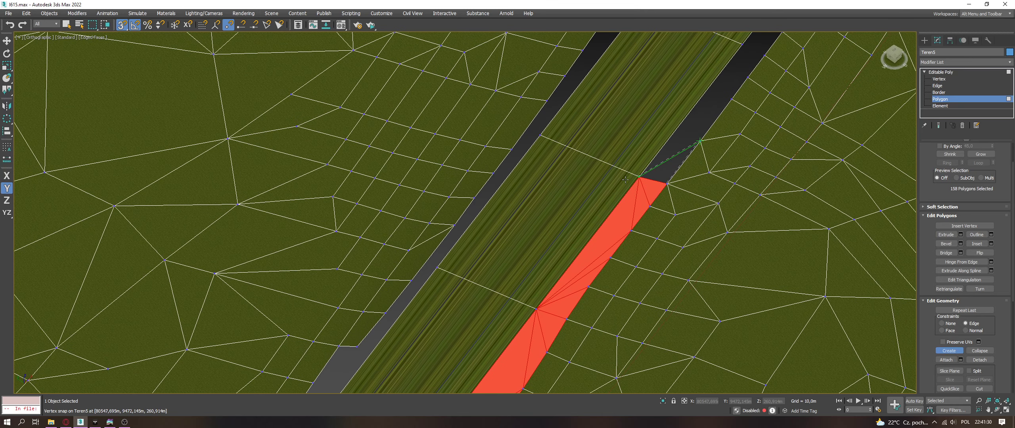
pyautogui.doubleClick(700, 141)
pyautogui.click(639, 177)
pyautogui.click(732, 99)
pyautogui.doubleClick(700, 142)
# Step: Create the long triangle along the strip to its next cross edge, plus a triangle to the adjacent terrain vertex
pyautogui.click(639, 177)
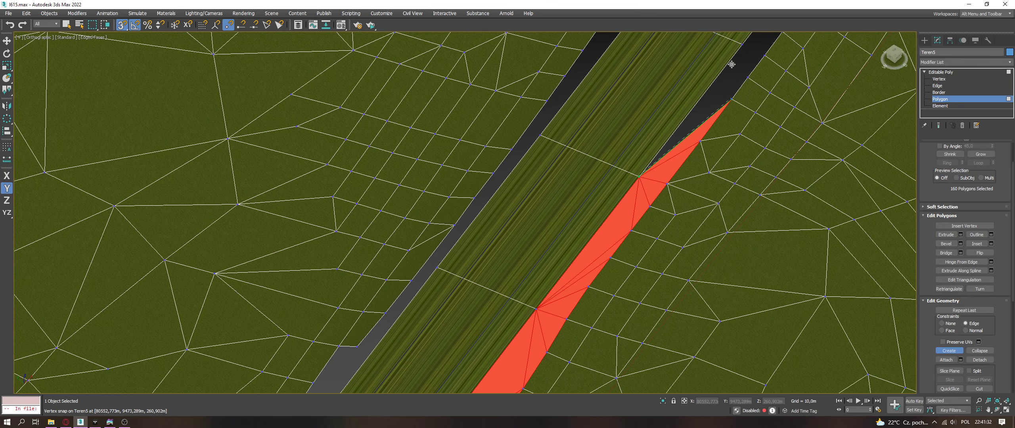
pyautogui.click(741, 45)
pyautogui.doubleClick(731, 99)
pyautogui.click(731, 99)
pyautogui.click(742, 45)
pyautogui.doubleClick(748, 77)
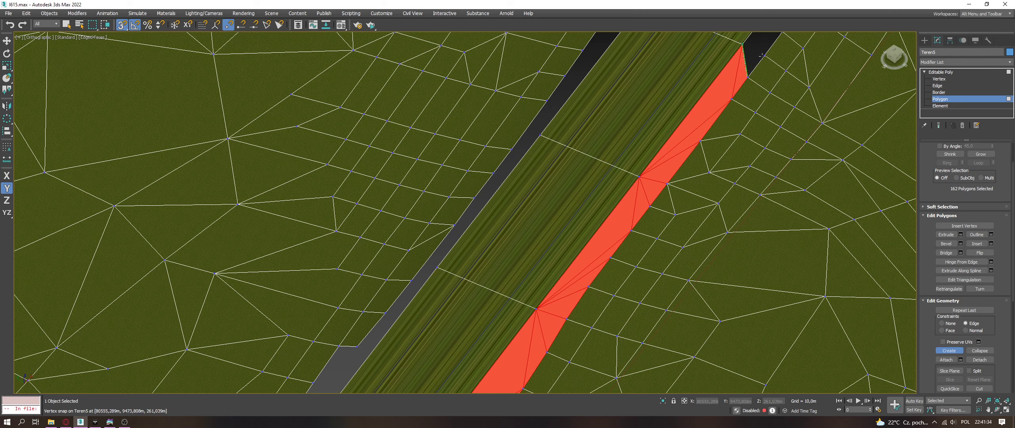
# Step: Fan polygons from the cross-edge vertex to two further terrain vertices and add the long triangle along the strip's following span
pyautogui.moveTo(626, 227); pyautogui.dragTo(584, 258, button='middle')
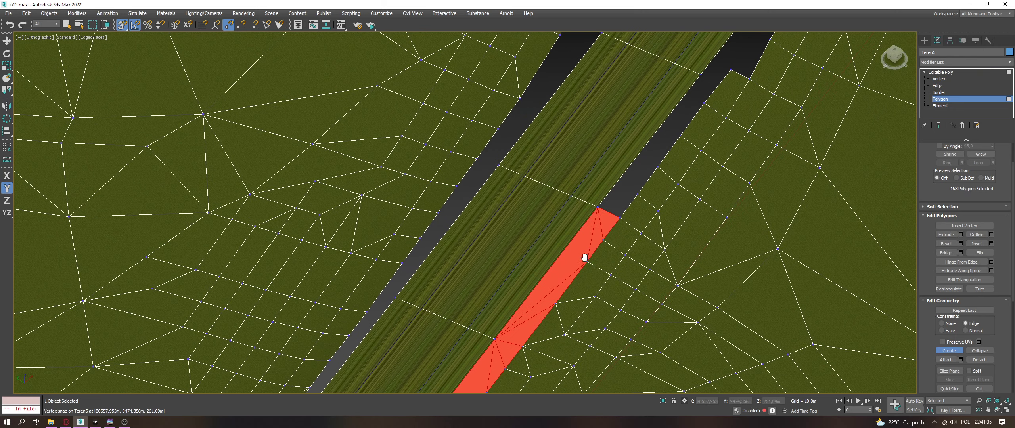
pyautogui.click(620, 218)
pyautogui.click(638, 194)
pyautogui.click(643, 186)
pyautogui.click(657, 167)
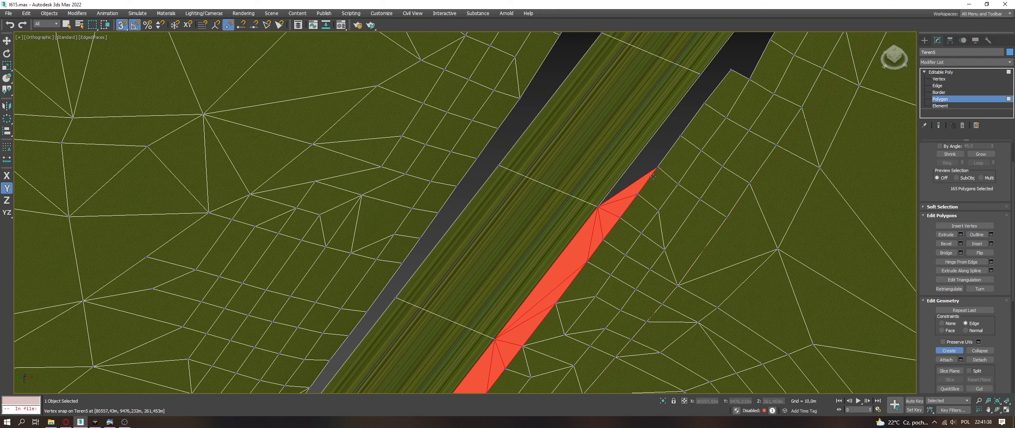
pyautogui.click(671, 138)
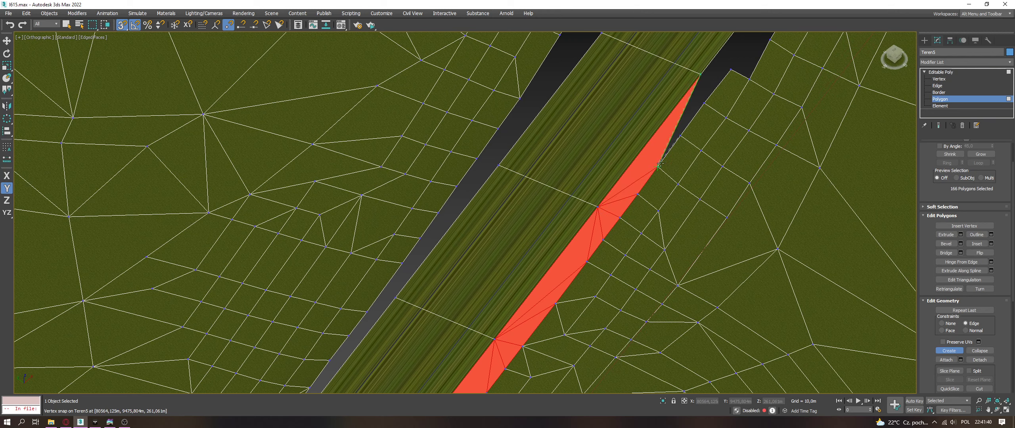
# Step: Fill the gap past the cross edge to the terrain's protruding corner and close the notch behind that corner with a triangle
pyautogui.click(701, 107)
pyautogui.click(704, 103)
pyautogui.click(698, 75)
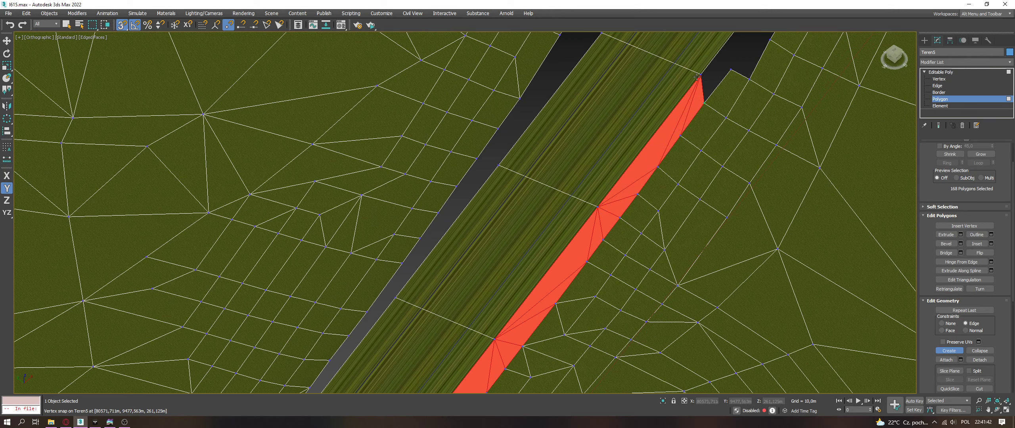
pyautogui.click(748, 79)
pyautogui.click(700, 74)
pyautogui.click(731, 70)
pyautogui.click(768, 40)
pyautogui.click(749, 79)
pyautogui.click(731, 69)
# Step: Fill the next span with two long triangles from the terrain's protruding corner and notch to the strip's following cross-edge vertex
pyautogui.moveTo(719, 77); pyautogui.dragTo(622, 258, button='middle')
pyautogui.click(604, 255)
pyautogui.click(634, 251)
pyautogui.click(707, 124)
pyautogui.click(604, 255)
pyautogui.click(635, 250)
pyautogui.click(674, 221)
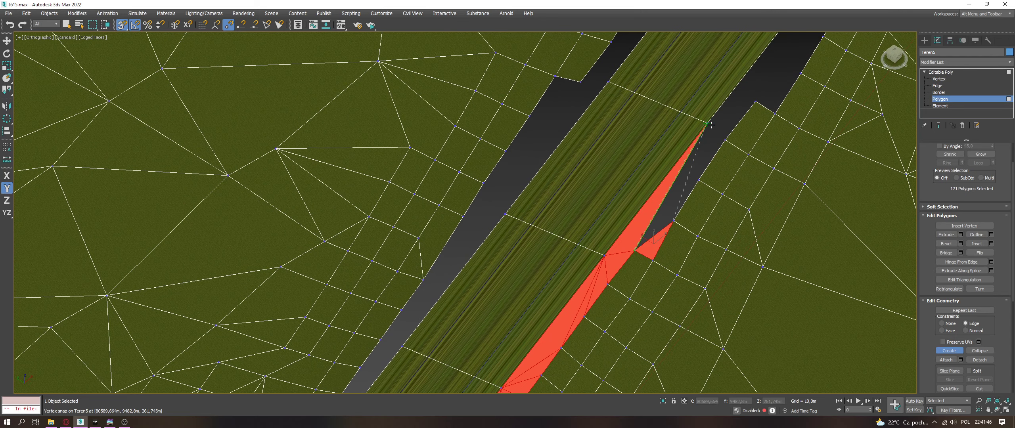
pyautogui.click(700, 165)
# Step: Fan triangles from the cross-edge vertex to the next three terrain vertices and close the second terrain notch
pyautogui.click(677, 206)
pyautogui.click(699, 179)
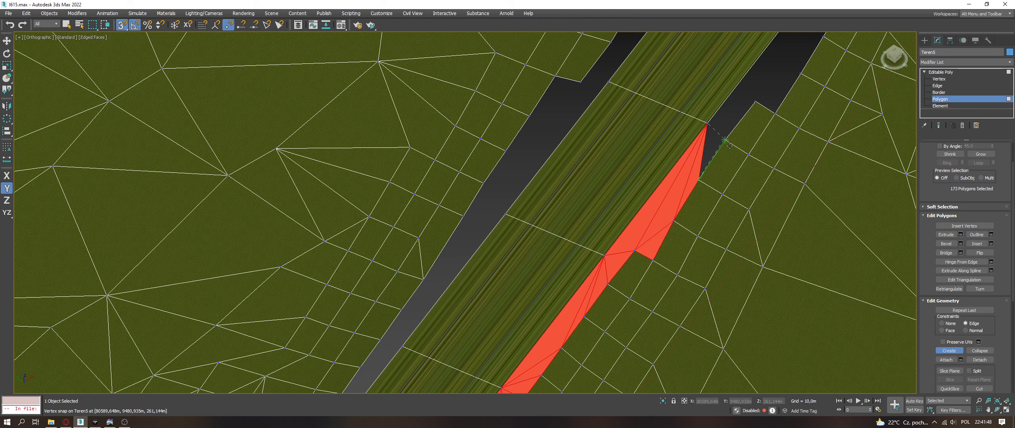
pyautogui.click(707, 124)
pyautogui.click(725, 140)
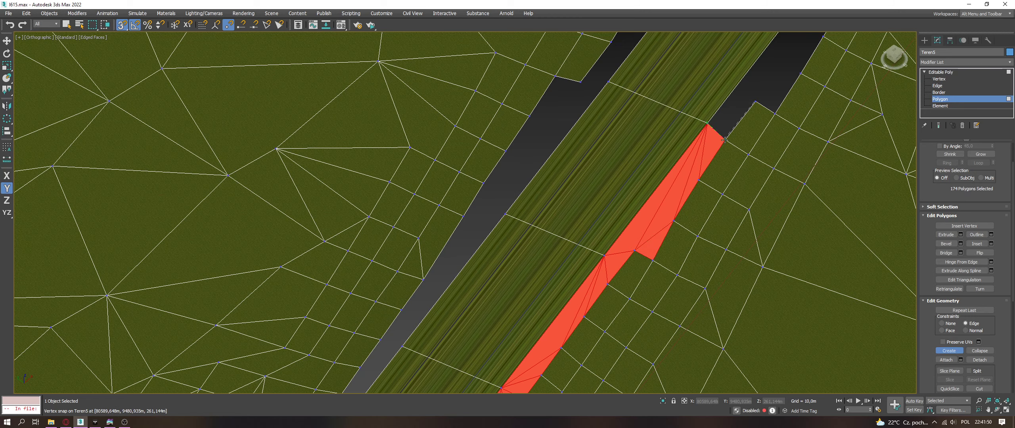
pyautogui.click(755, 102)
pyautogui.click(800, 73)
pyautogui.click(774, 113)
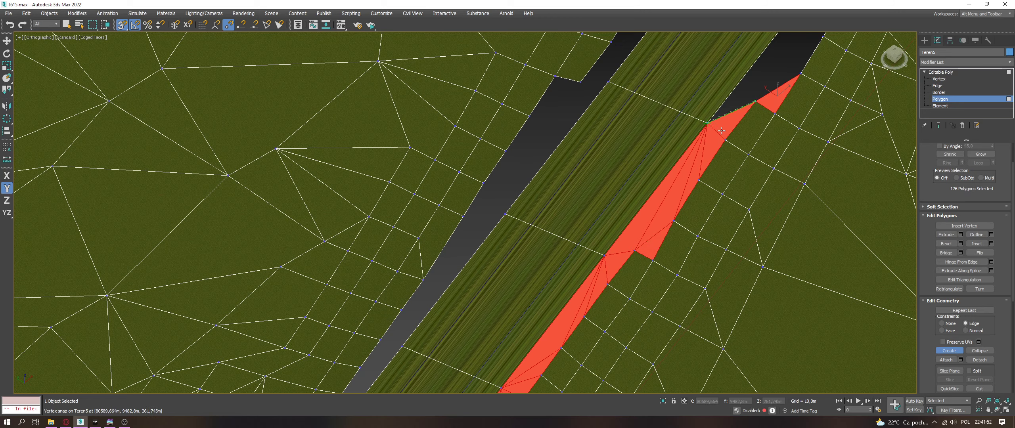
# Step: Fill the span beyond the second notch with triangles converging on the strip's next cross-edge vertex
pyautogui.moveTo(721, 130); pyautogui.dragTo(600, 301, button='middle')
pyautogui.click(641, 233)
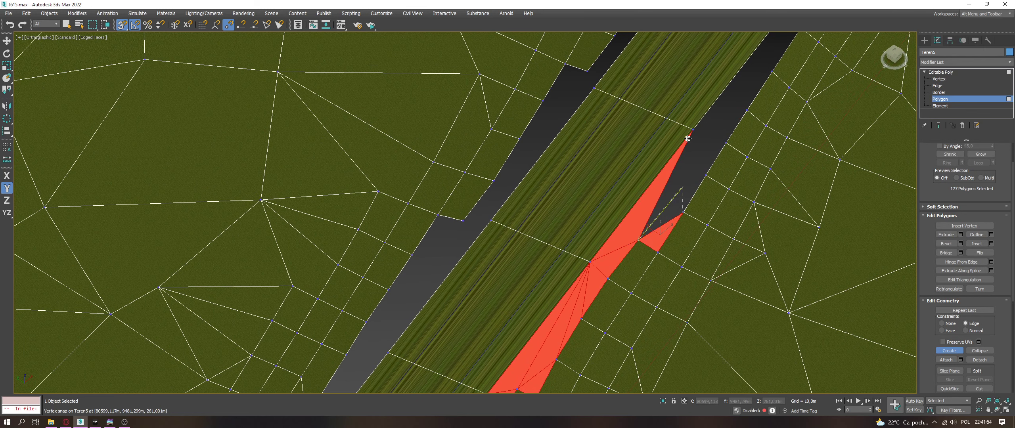
pyautogui.click(683, 213)
pyautogui.click(692, 129)
pyautogui.click(705, 174)
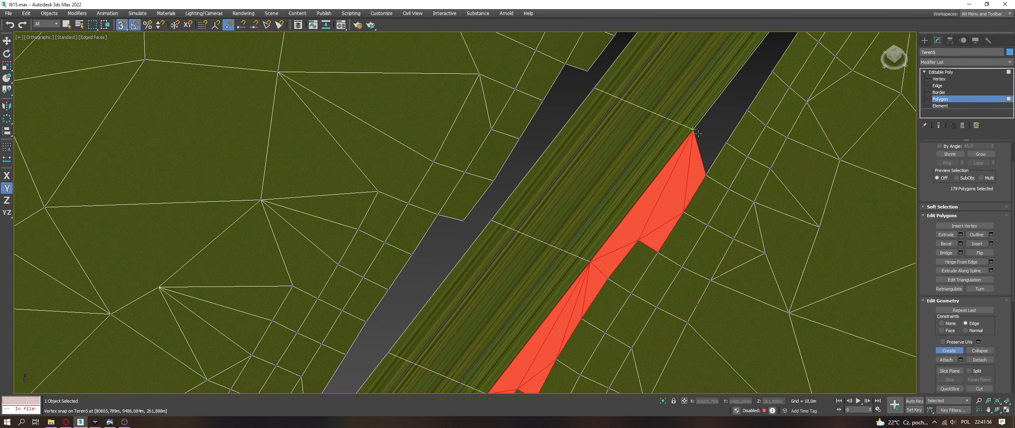
# Step: Fan three triangles from the cross-edge vertex along the terrain edge and bridge the following span to the next cross edge
pyautogui.click(724, 143)
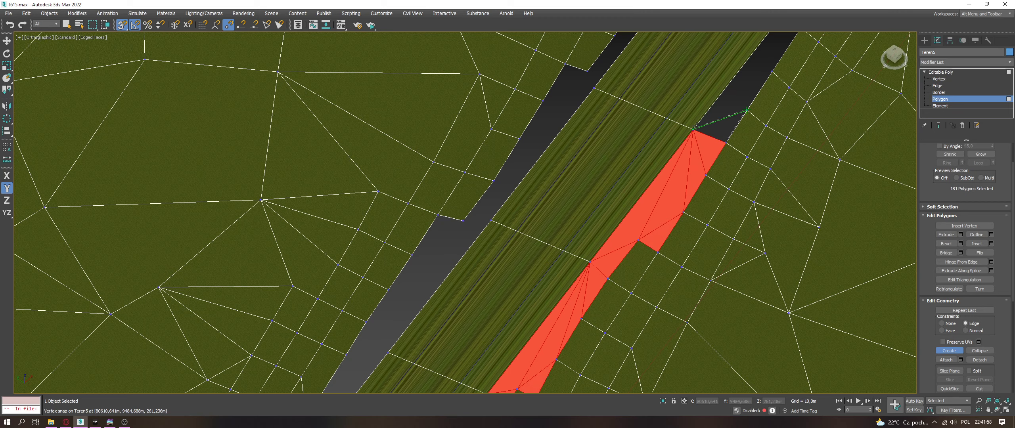
pyautogui.click(747, 110)
pyautogui.click(771, 72)
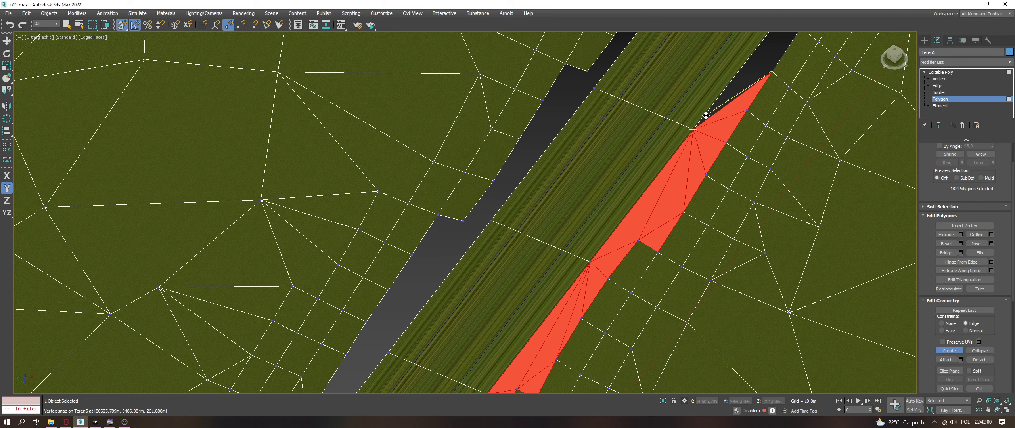
pyautogui.moveTo(770, 76); pyautogui.dragTo(711, 185, button='middle')
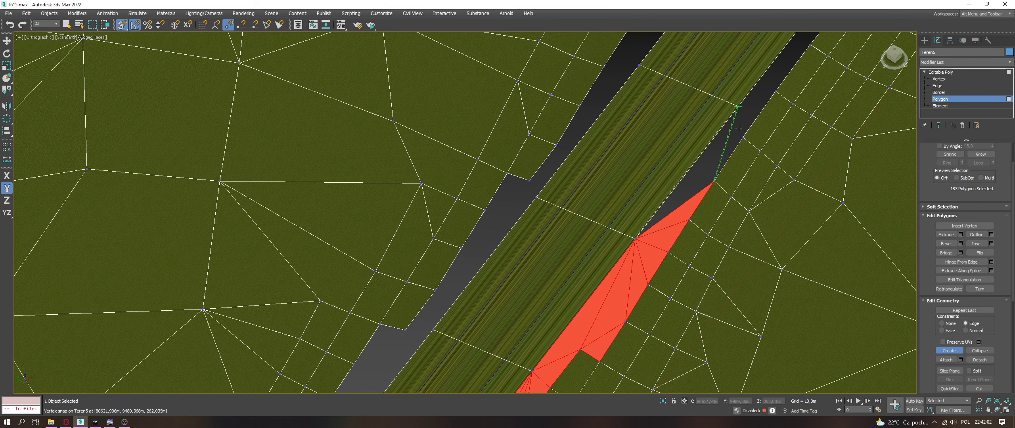
pyautogui.click(738, 107)
pyautogui.click(742, 137)
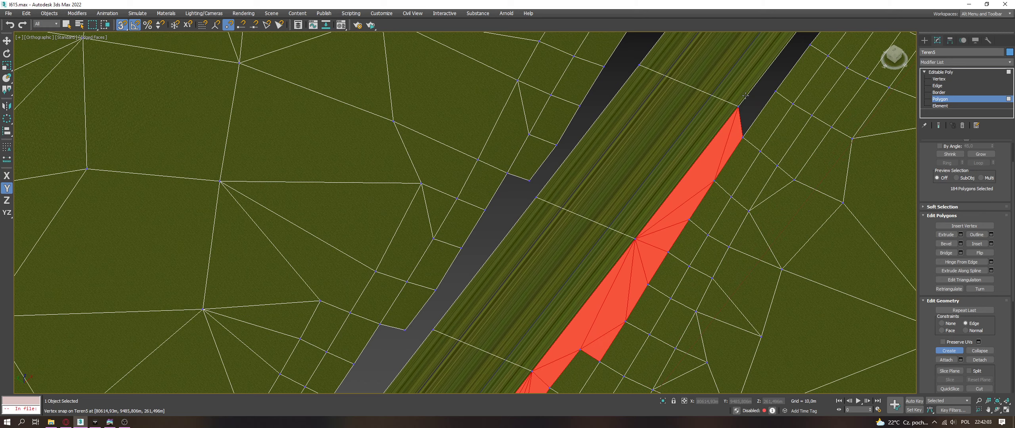
# Step: Add a triangle beside the cross edge and cover the narrow gap along the strip up to the following cross edge
pyautogui.click(772, 90)
pyautogui.click(517, 221)
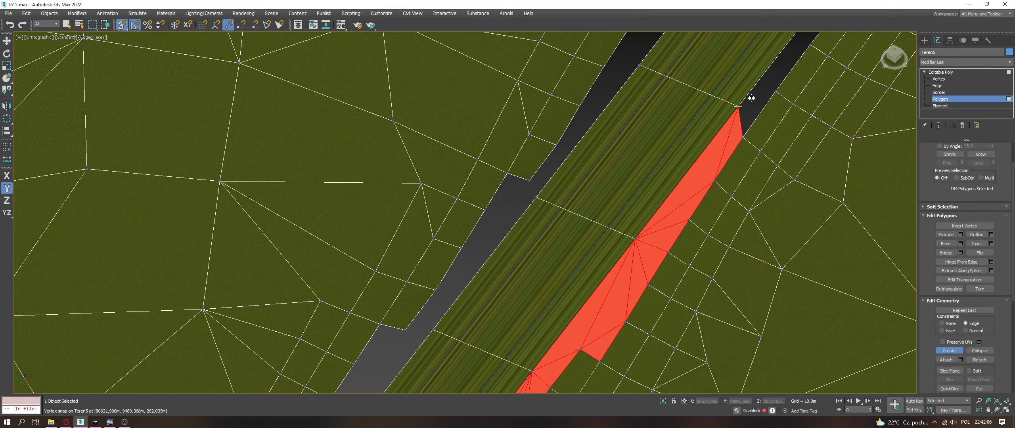
pyautogui.click(776, 91)
pyautogui.keyDown('alt'); pyautogui.moveTo(789, 50); pyautogui.dragTo(771, 130, button='middle'); pyautogui.keyUp('alt')
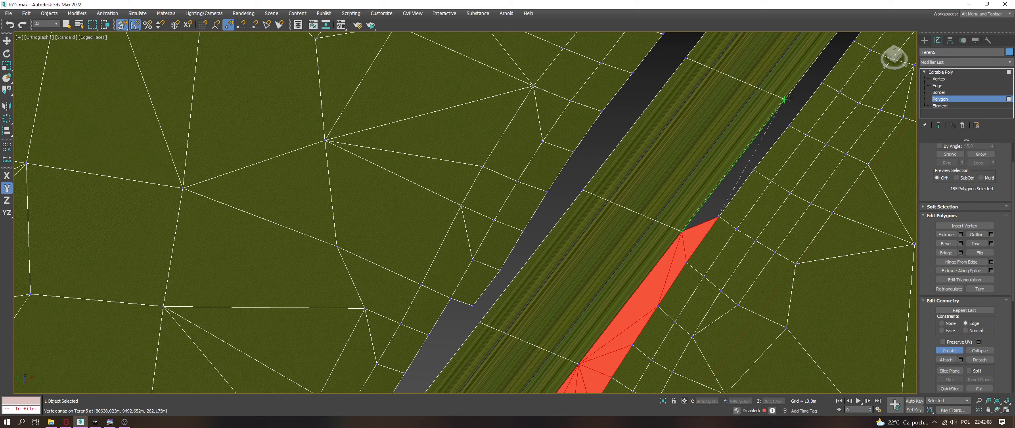
pyautogui.click(750, 170)
pyautogui.click(785, 100)
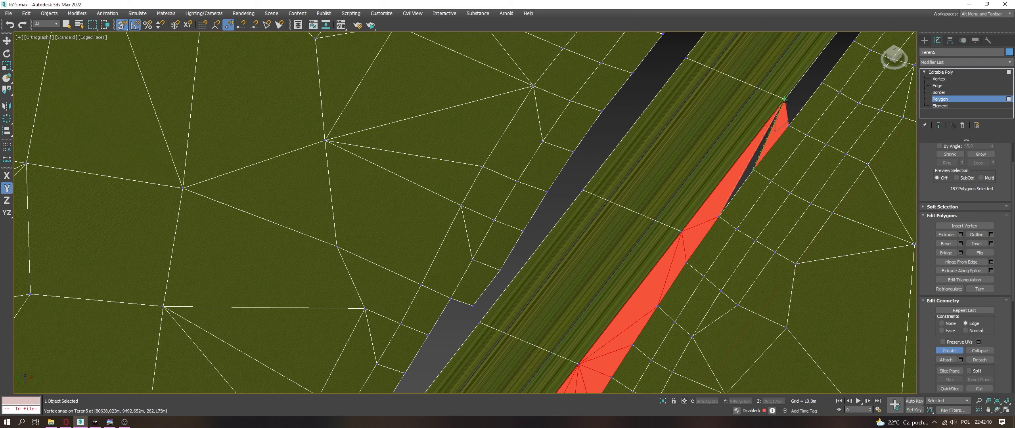
# Step: Create triangles from the cross-edge vertex to the next two terrain vertices and close the following span with polygons to the next cross edge
pyautogui.click(822, 82)
pyautogui.click(784, 99)
pyautogui.click(822, 82)
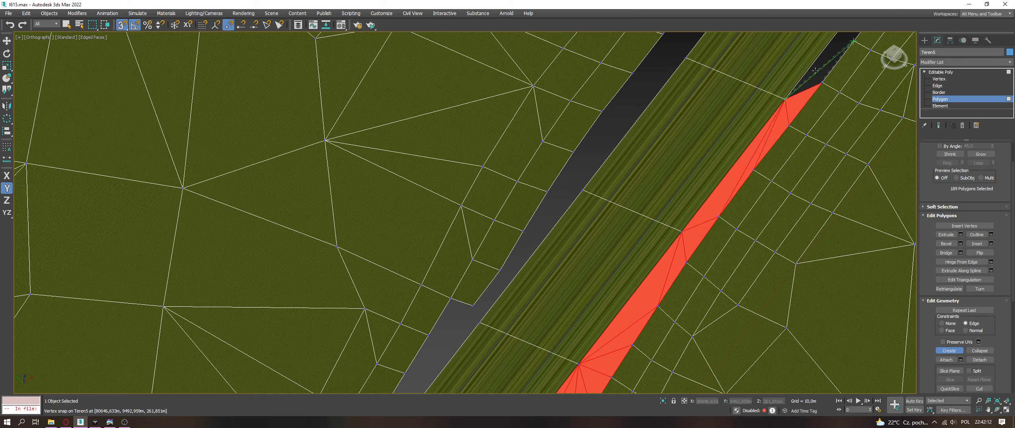
pyautogui.click(849, 46)
pyautogui.moveTo(849, 45); pyautogui.dragTo(801, 81, button='middle')
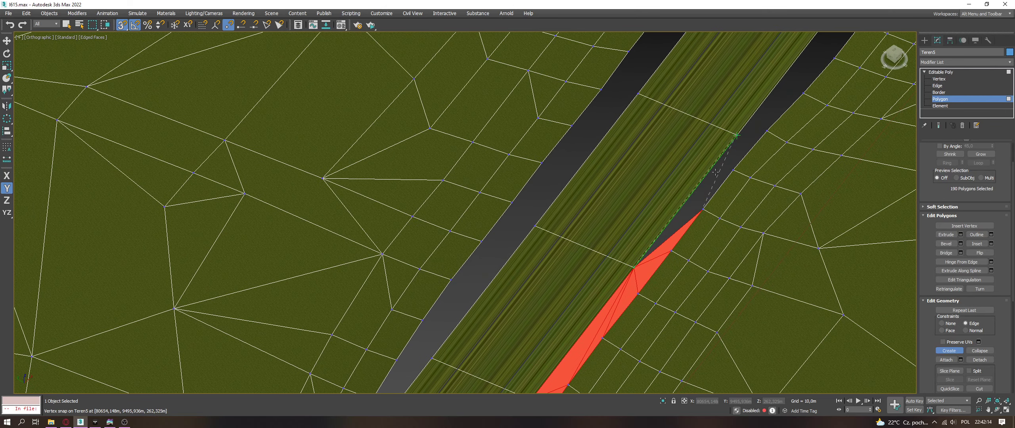
pyautogui.click(732, 173)
pyautogui.click(733, 171)
pyautogui.click(737, 135)
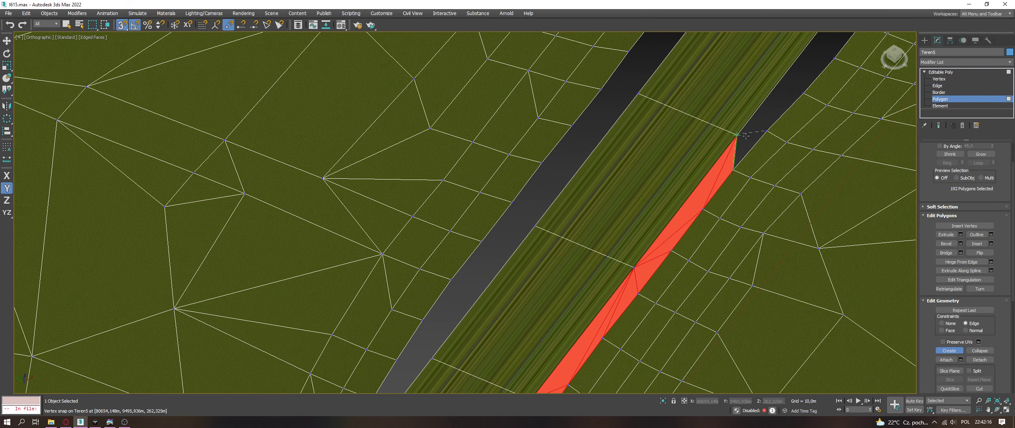
# Step: Fan polygons over three terrain vertices from the cross-edge vertex and bridge the widening gap to the strip's next cross edge
pyautogui.click(767, 130)
pyautogui.click(803, 93)
pyautogui.click(835, 59)
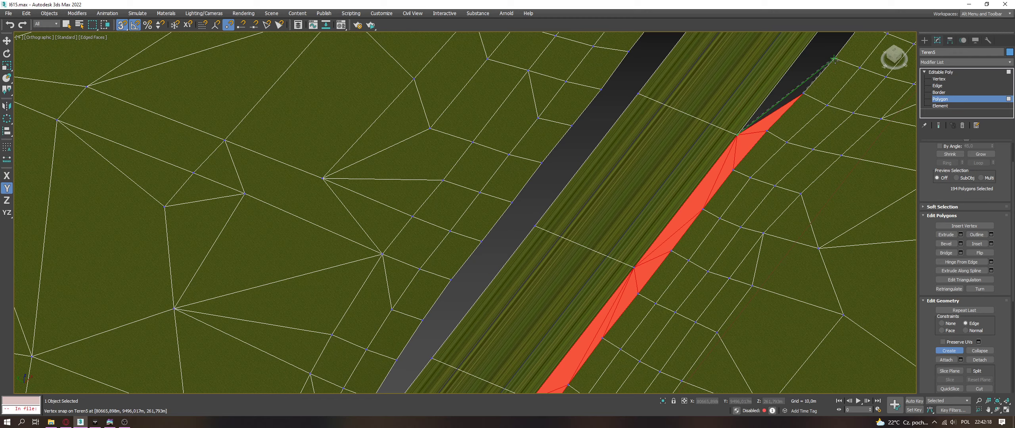
pyautogui.click(736, 134)
pyautogui.click(835, 58)
pyautogui.moveTo(834, 59); pyautogui.dragTo(794, 168, button='middle')
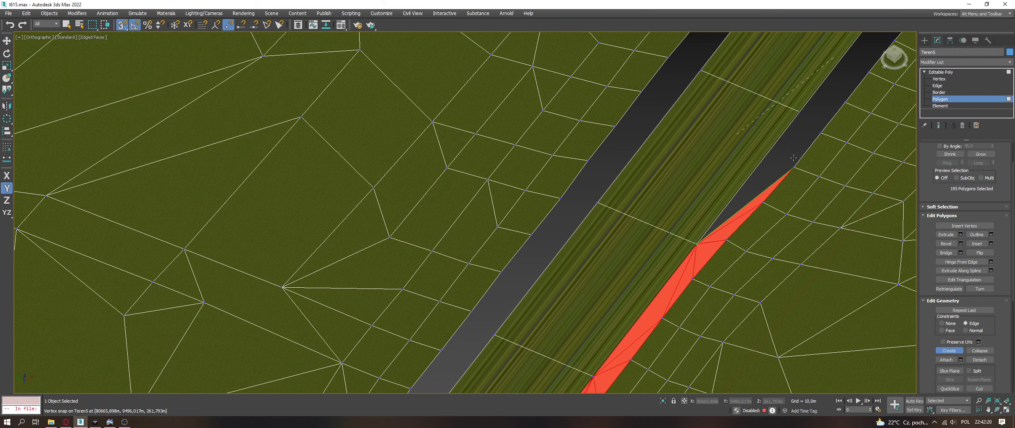
pyautogui.click(799, 113)
pyautogui.click(820, 133)
# Step: Continue the triangular fill along the terrain edge, past the next cross edge to the third terrain vertex beyond it
pyautogui.click(845, 103)
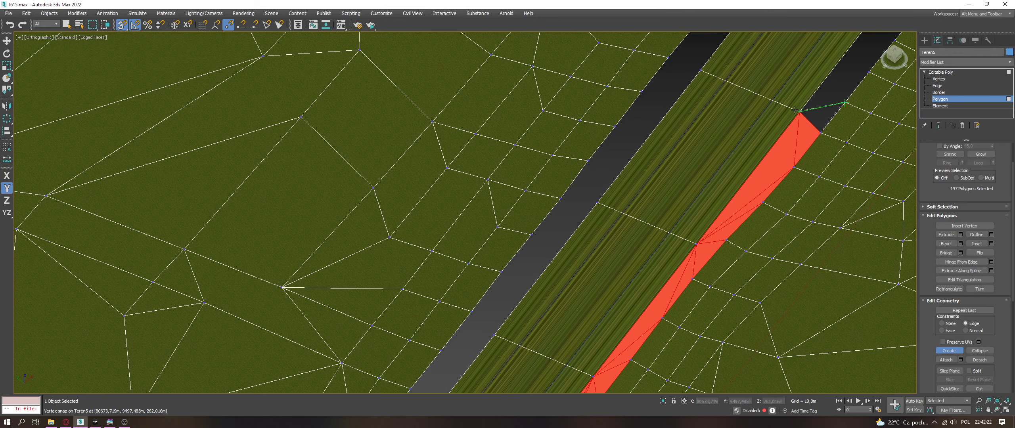
pyautogui.click(800, 112)
pyautogui.click(866, 73)
pyautogui.moveTo(867, 73); pyautogui.dragTo(722, 167, button='middle')
pyautogui.click(723, 168)
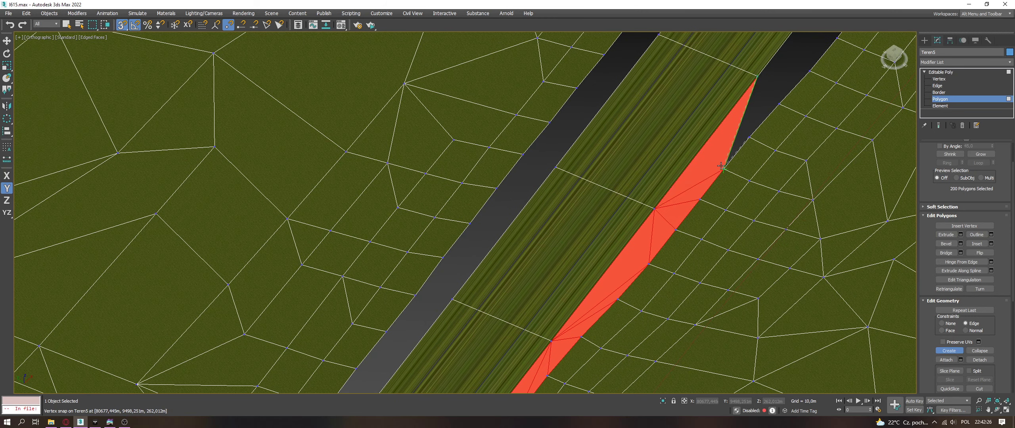
pyautogui.click(779, 104)
pyautogui.click(770, 73)
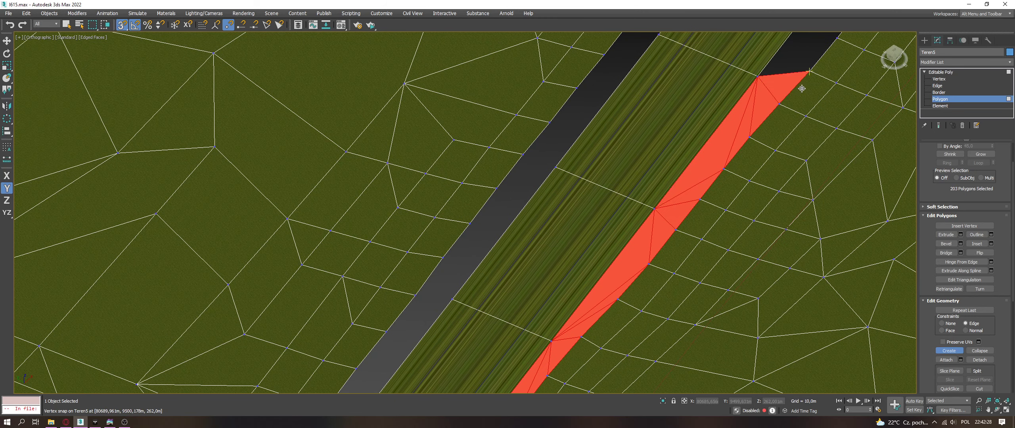
# Step: Create a triangle from the strip's cross-edge vertex to the next two terrain vertices on the right side
pyautogui.moveTo(770, 72); pyautogui.dragTo(626, 240, button='middle')
pyautogui.click(664, 239)
pyautogui.click(613, 243)
pyautogui.click(692, 205)
pyautogui.click(664, 239)
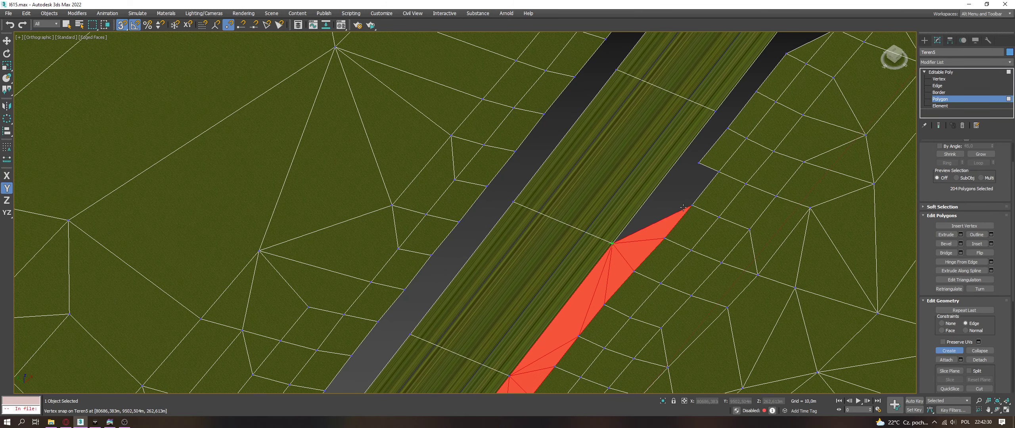
# Step: Try to create a triangle from the cross-edge vertex to the outer vertex of the terrain notch
pyautogui.click(692, 205)
pyautogui.click(613, 242)
pyautogui.click(719, 171)
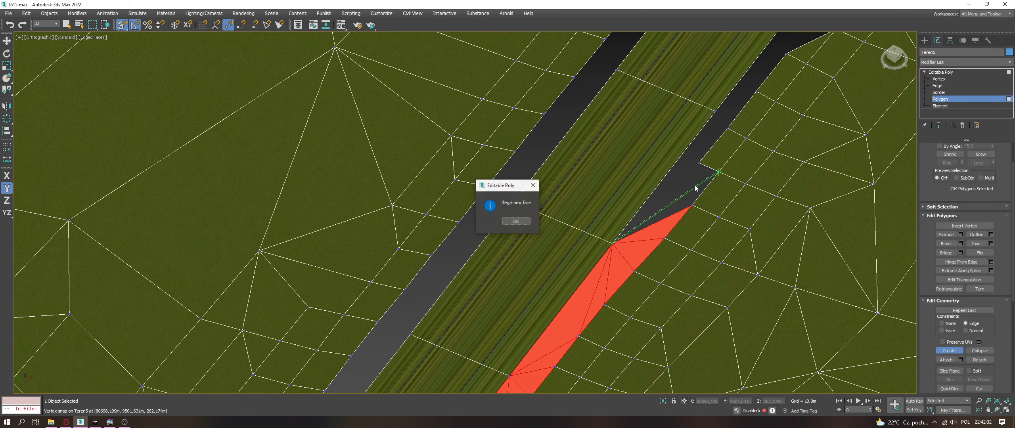
pyautogui.press('Return')
# Step: Cap the terrain notch with a triangle and bridge the gap from its inner vertex to the strip's next cross edge
pyautogui.click(691, 206)
pyautogui.click(698, 164)
pyautogui.click(719, 172)
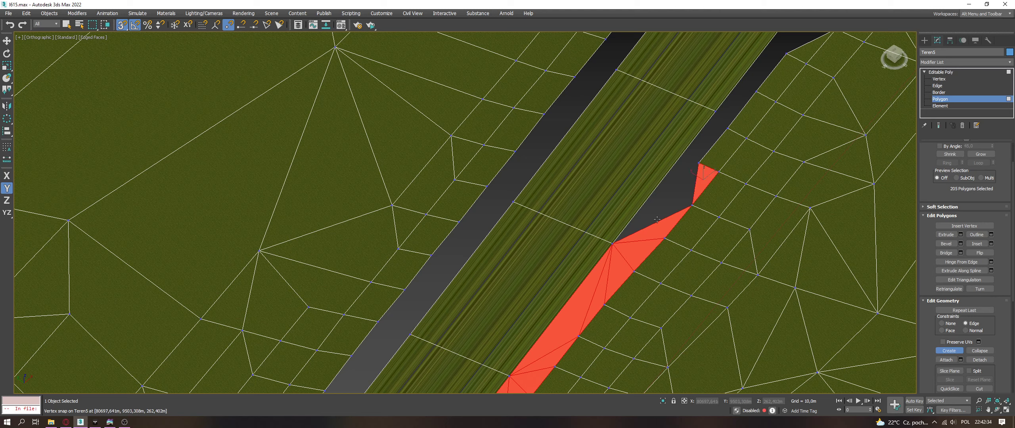
pyautogui.click(699, 163)
pyautogui.click(692, 206)
pyautogui.click(613, 243)
pyautogui.click(698, 164)
pyautogui.click(613, 243)
pyautogui.click(699, 164)
pyautogui.click(613, 243)
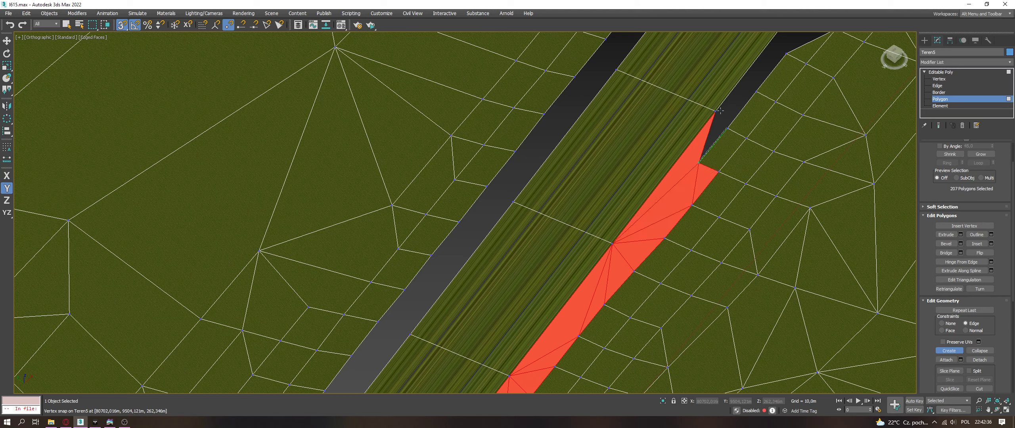
# Step: Fan triangles from the cross-edge vertex over the three terrain vertices beyond the notch
pyautogui.click(714, 112)
pyautogui.click(727, 128)
pyautogui.click(699, 163)
pyautogui.click(714, 111)
pyautogui.click(756, 92)
pyautogui.click(727, 128)
pyautogui.click(715, 110)
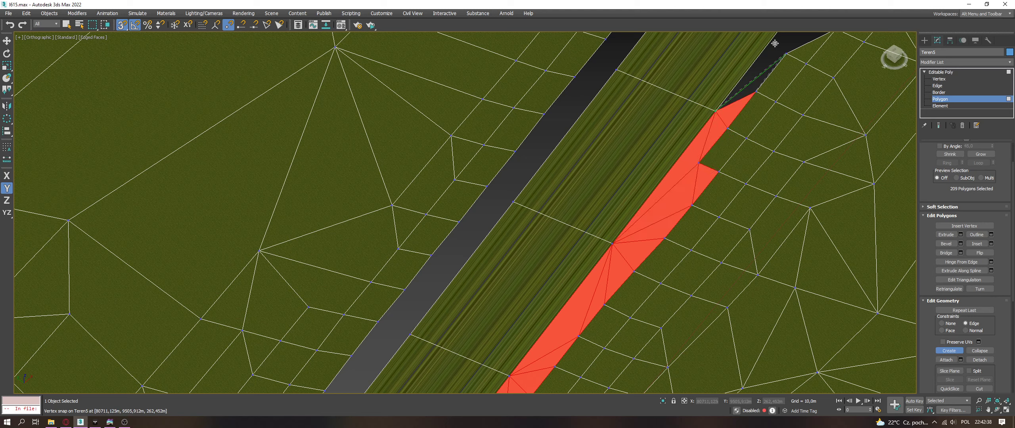
pyautogui.click(785, 53)
pyautogui.click(756, 91)
pyautogui.click(716, 110)
pyautogui.click(786, 53)
# Step: Bridge the gap to the strip's next cross edge and fill the terrain recess beside it with a triangle
pyautogui.moveTo(782, 55); pyautogui.dragTo(706, 196, button='middle')
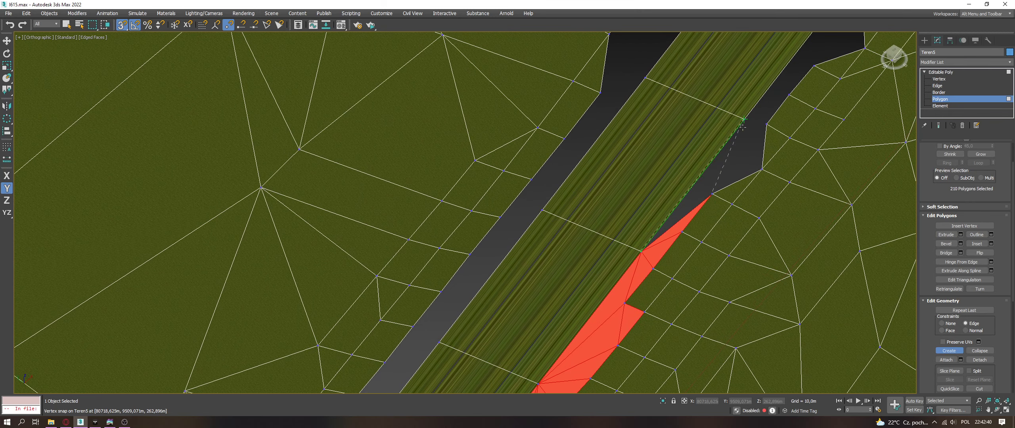
pyautogui.click(712, 194)
pyautogui.click(761, 169)
pyautogui.click(766, 125)
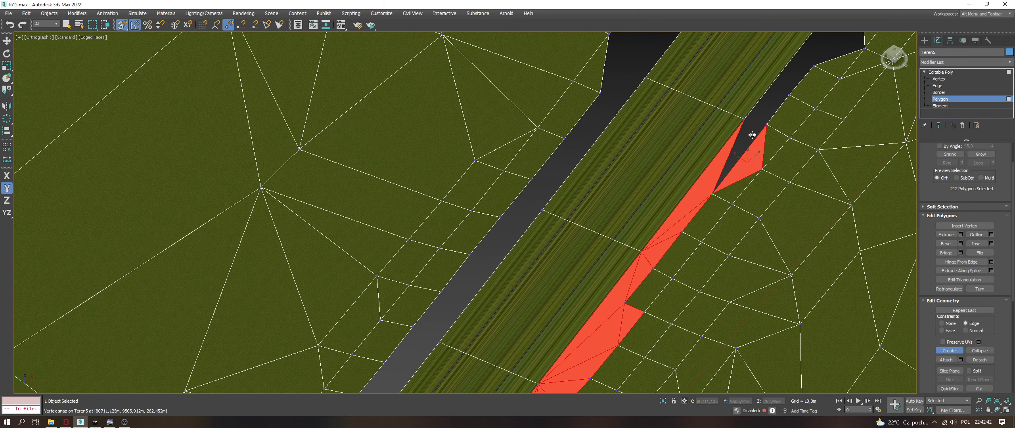
# Step: Connect the cross-edge vertex to the recess triangle and the following two terrain vertices with triangles
pyautogui.click(744, 118)
pyautogui.click(766, 125)
pyautogui.click(788, 95)
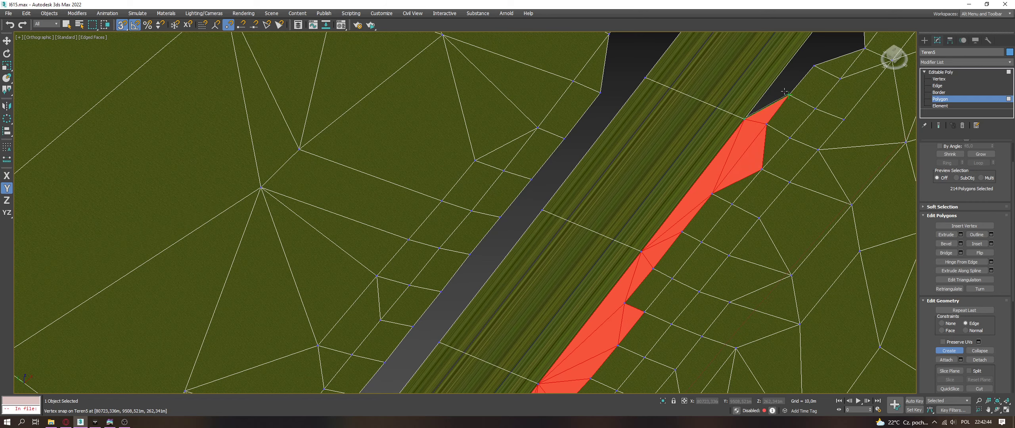
pyautogui.click(744, 119)
pyautogui.click(814, 66)
# Step: Extend the fill to the following cross edge and cap the second terrain recess with a triangle
pyautogui.moveTo(814, 66); pyautogui.dragTo(744, 210, button='middle')
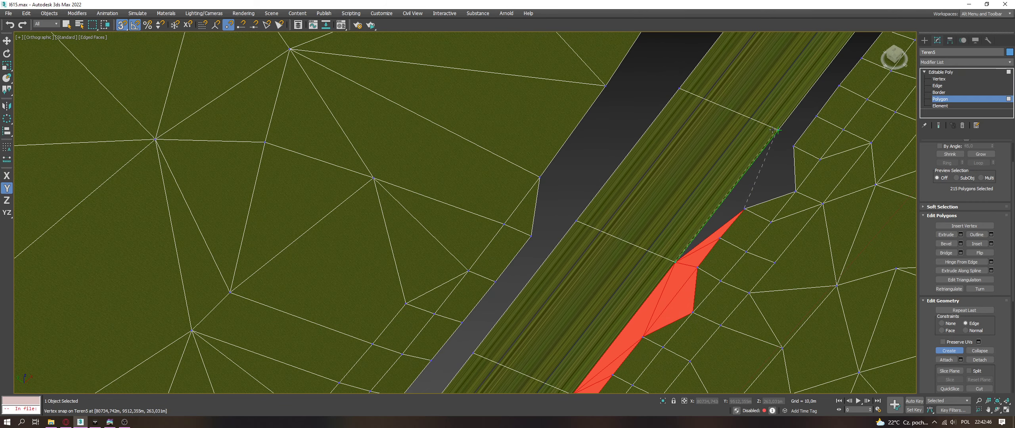
pyautogui.click(745, 207)
pyautogui.click(795, 192)
pyautogui.click(793, 148)
pyautogui.click(745, 208)
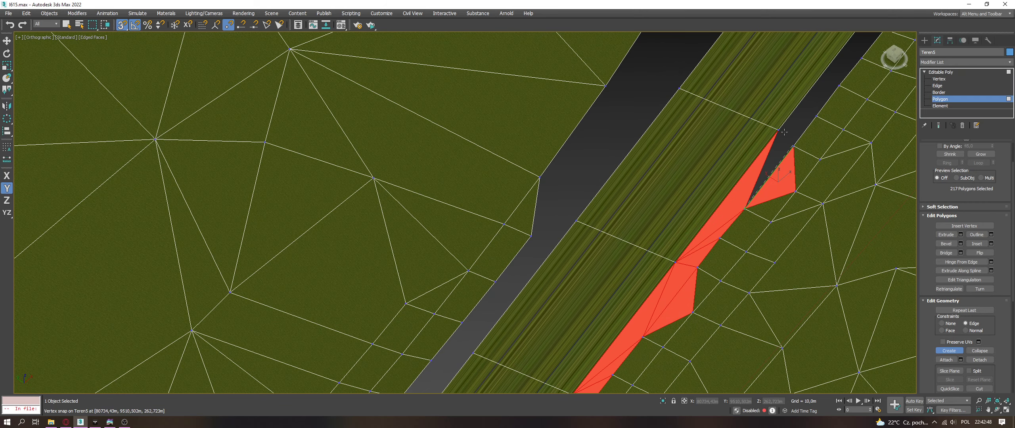
# Step: Join the second recess triangle to the cross-edge vertex and fan triangles over the next two terrain vertices
pyautogui.click(778, 130)
pyautogui.click(793, 147)
pyautogui.click(745, 208)
pyautogui.click(778, 131)
pyautogui.click(816, 115)
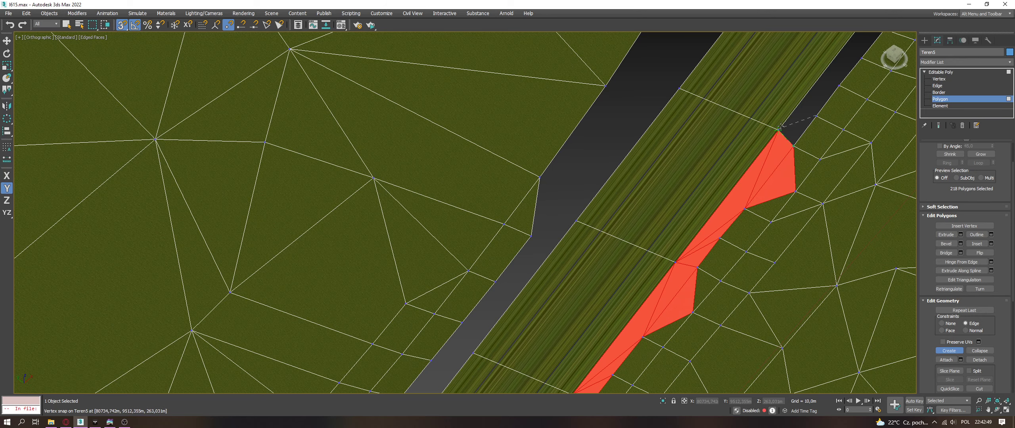
pyautogui.click(838, 86)
# Step: Fill the narrow span to the next cross edge and fan triangles from its vertex along the terrain vertices beyond
pyautogui.moveTo(837, 81); pyautogui.dragTo(773, 199, button='middle')
pyautogui.click(773, 204)
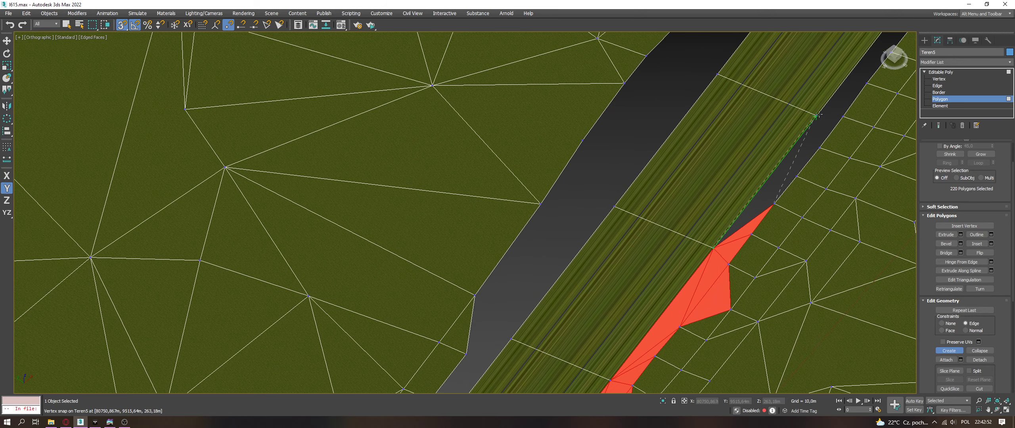
pyautogui.click(816, 116)
pyautogui.click(798, 177)
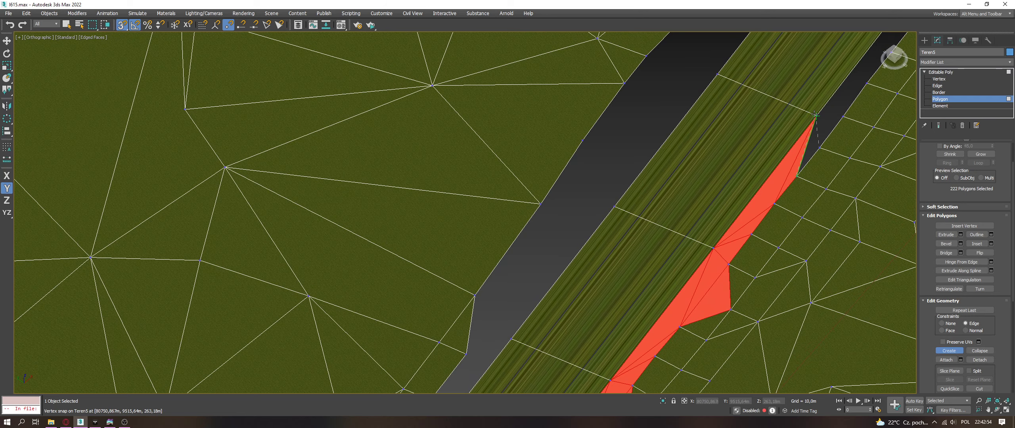
pyautogui.click(816, 115)
pyautogui.click(866, 84)
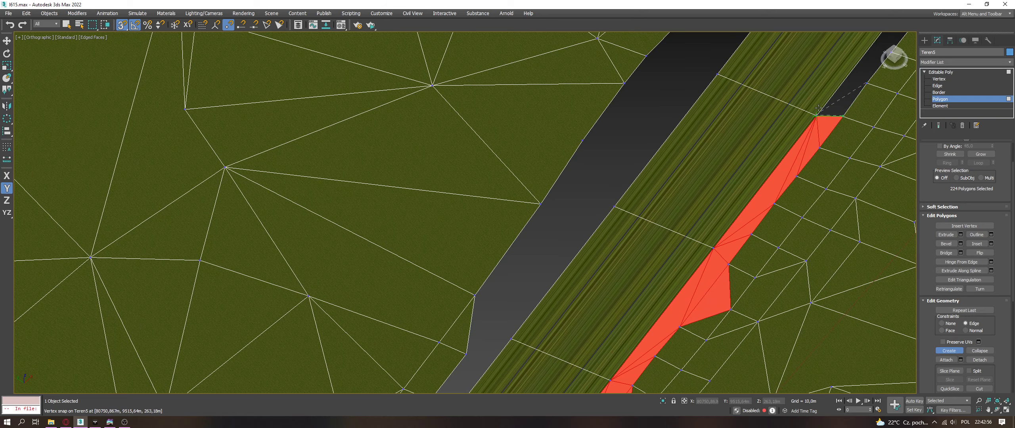
pyautogui.click(839, 97)
# Step: Close the next span with triangles on both cross-edge vertices and continue one terrain vertex past the upper cross edge
pyautogui.moveTo(840, 95); pyautogui.dragTo(682, 228, button='middle')
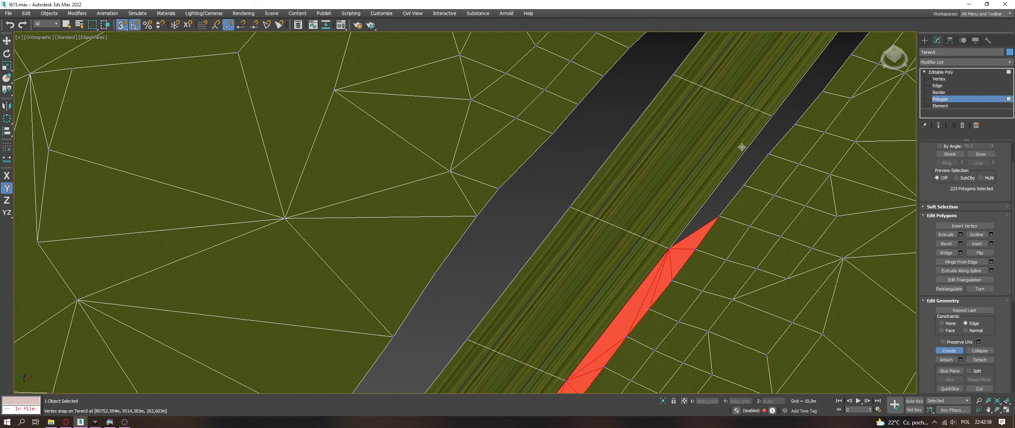
pyautogui.click(769, 154)
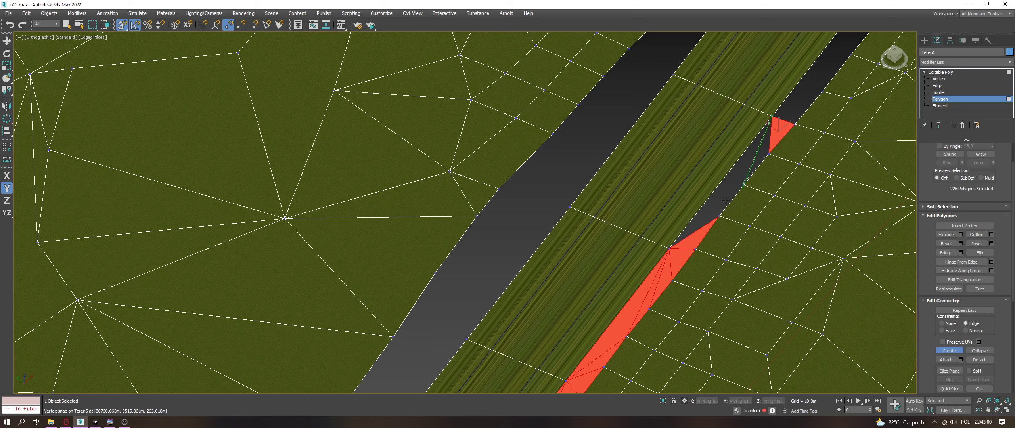
pyautogui.click(744, 185)
pyautogui.click(669, 248)
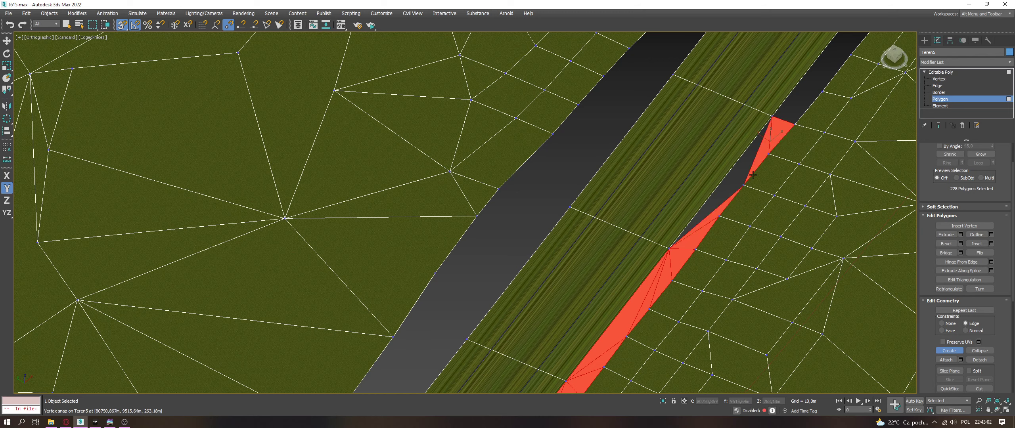
pyautogui.click(781, 114)
pyautogui.click(820, 93)
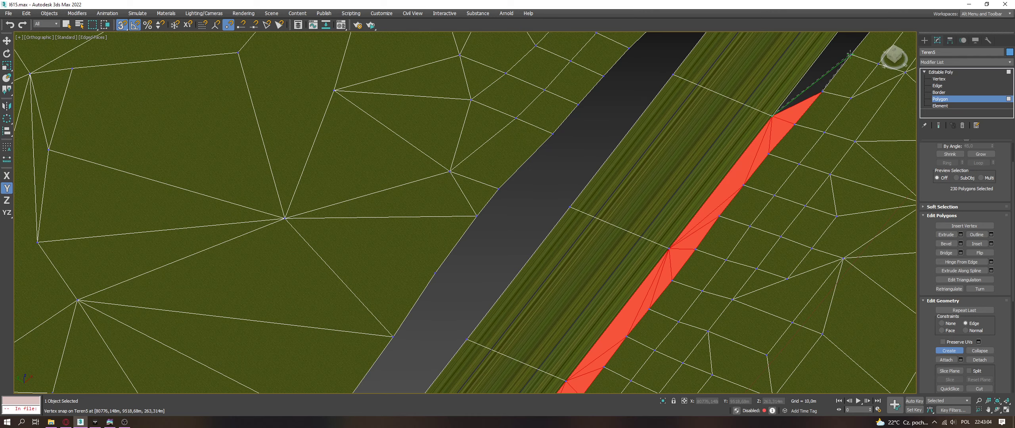
# Step: Bridge the widening gap to the next cross edge and fan triangles over the two terrain vertices past it
pyautogui.moveTo(722, 201); pyautogui.dragTo(691, 226, button='middle')
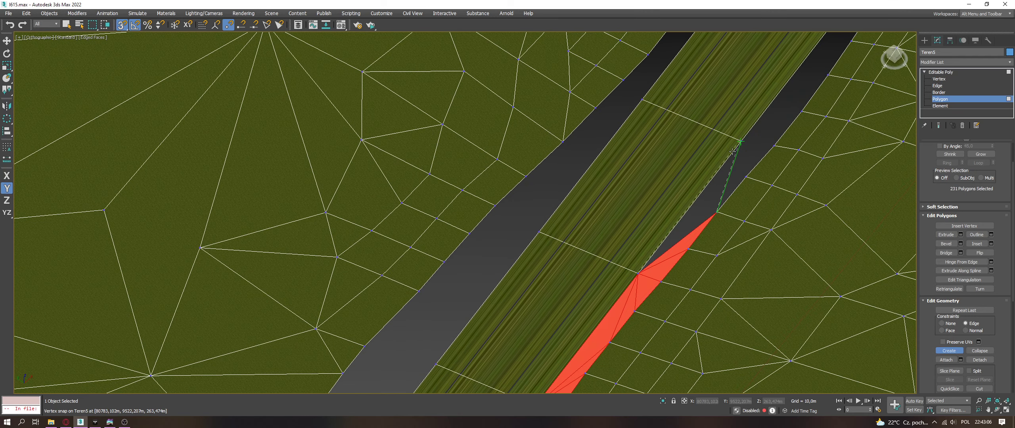
pyautogui.click(717, 213)
pyautogui.click(773, 146)
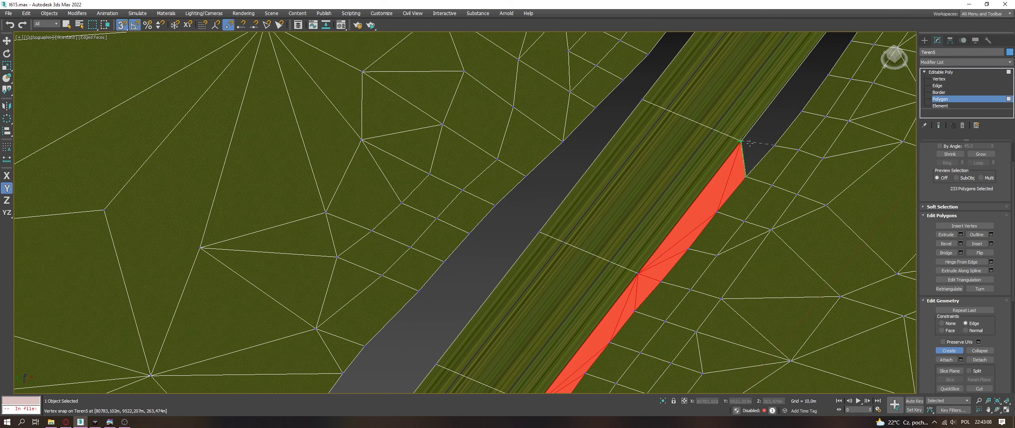
pyautogui.click(802, 112)
# Step: Fill the following span to its cross edge and continue the triangles up to the corner of the terrain step
pyautogui.moveTo(802, 112); pyautogui.dragTo(708, 246, button='middle')
pyautogui.click(708, 246)
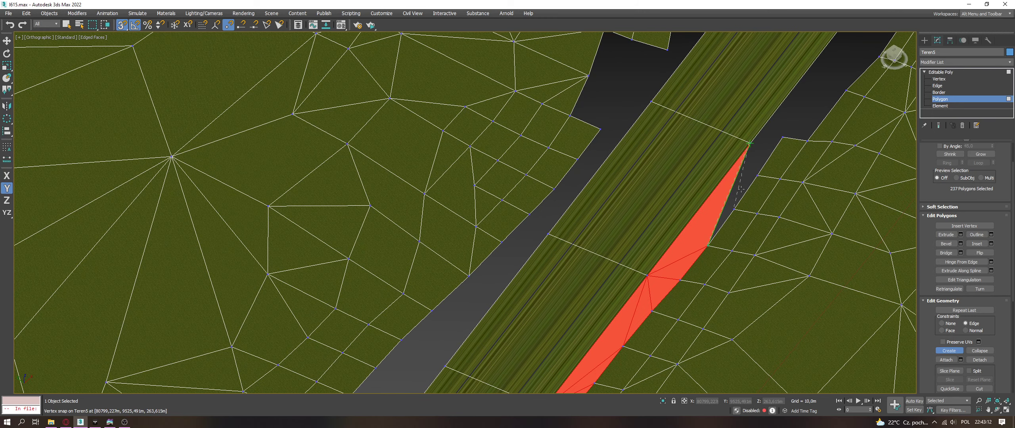
pyautogui.click(757, 175)
pyautogui.click(782, 137)
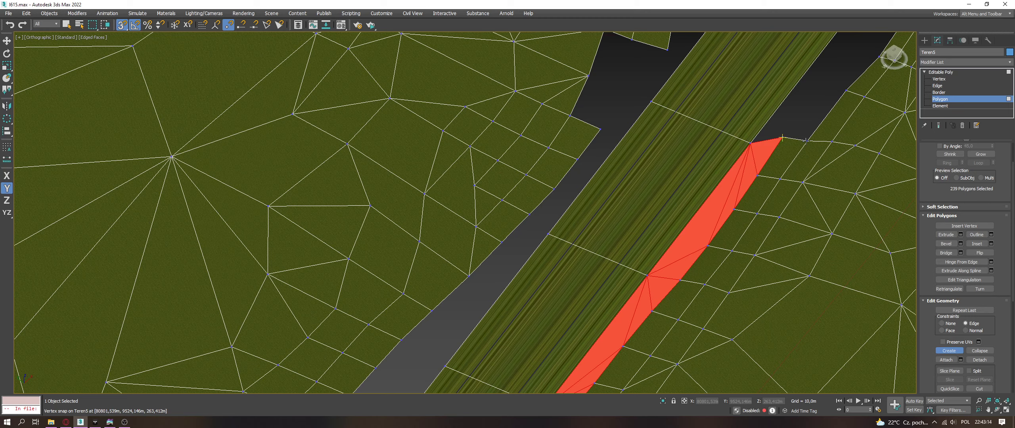
# Step: Cap the terrain step with a triangle and fill the wide gap beyond it by fanning triangles from the next cross-edge vertex
pyautogui.moveTo(827, 108); pyautogui.dragTo(662, 256, button='middle')
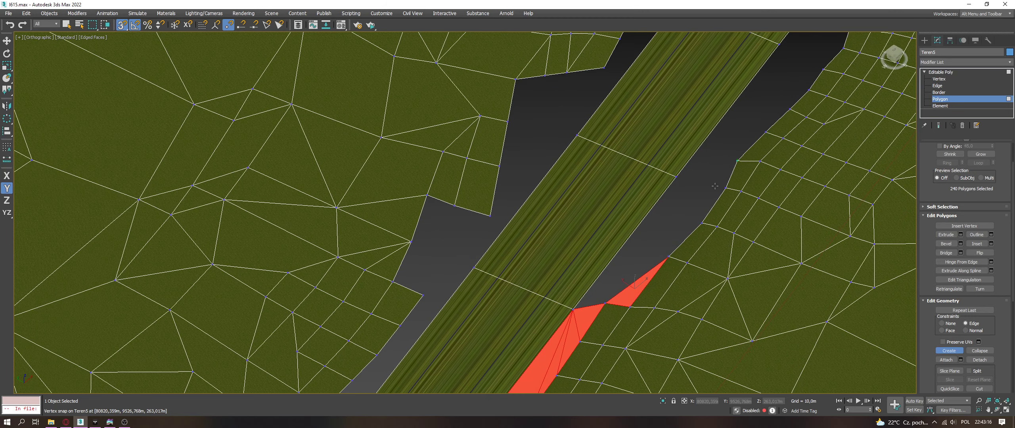
pyautogui.click(701, 222)
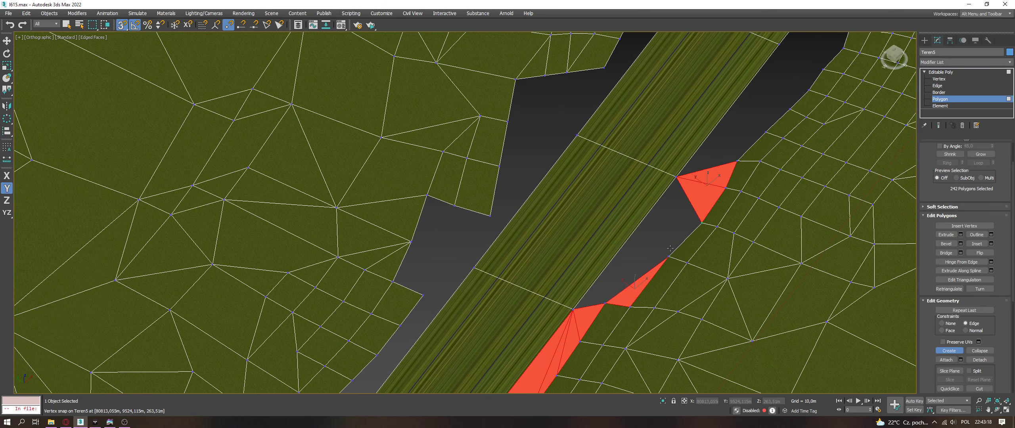
pyautogui.click(676, 180)
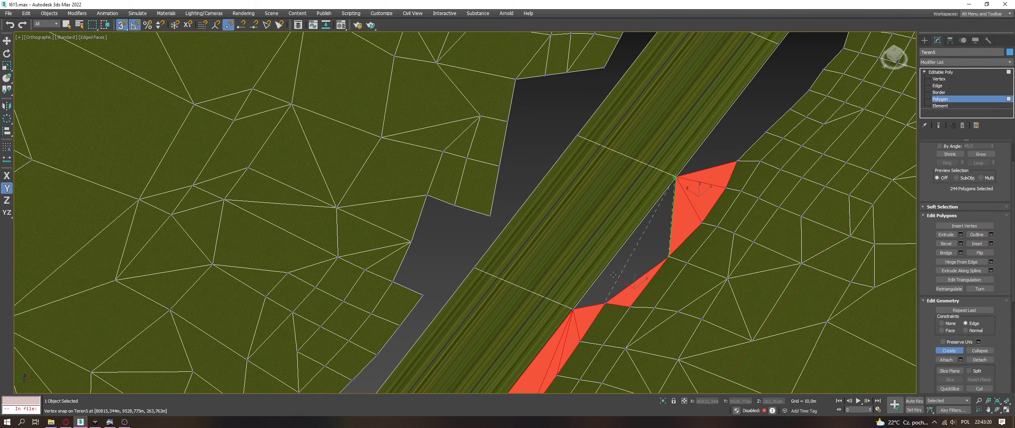
pyautogui.click(606, 303)
# Step: Select the last triangle of the fill and examine its fit to the strip and terrain from a low angle
pyautogui.scroll(-3, 599, 291)
pyautogui.keyDown('alt'); pyautogui.moveTo(599, 291); pyautogui.dragTo(586, 278, button='middle'); pyautogui.keyUp('alt')
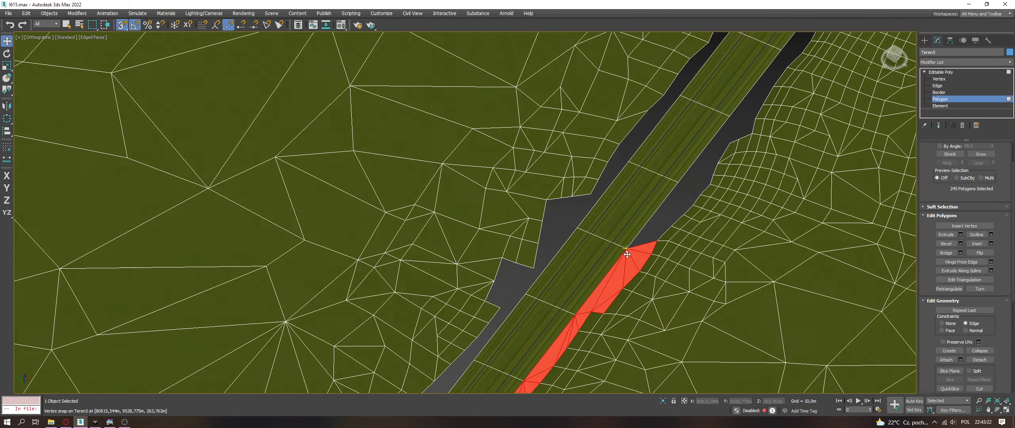
pyautogui.press('w')
pyautogui.click(657, 240)
pyautogui.scroll(2, 657, 240)
pyautogui.keyDown('alt'); pyautogui.moveTo(657, 240); pyautogui.dragTo(689, 257, button='middle'); pyautogui.keyUp('alt')
pyautogui.scroll(4, 690, 257)
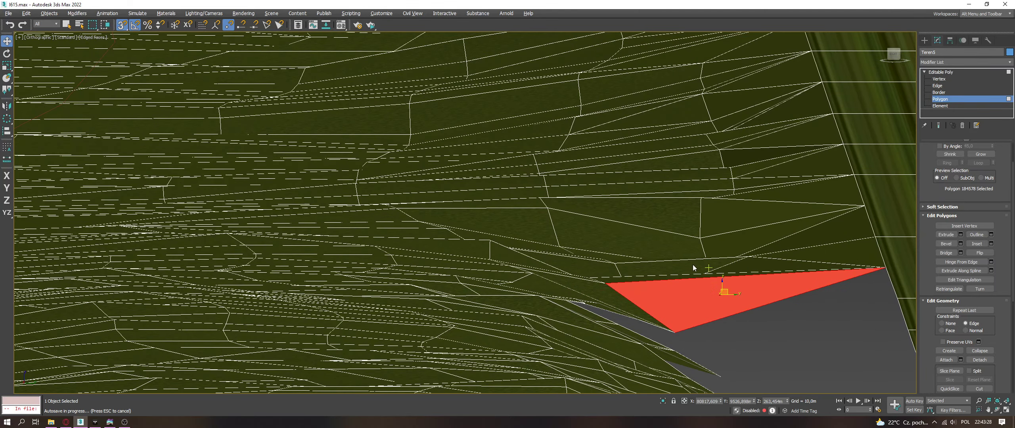
pyautogui.press('Escape')
pyautogui.keyDown('alt'); pyautogui.moveTo(709, 268); pyautogui.dragTo(912, 341, button='middle'); pyautogui.keyUp('alt')
pyautogui.click(949, 350)
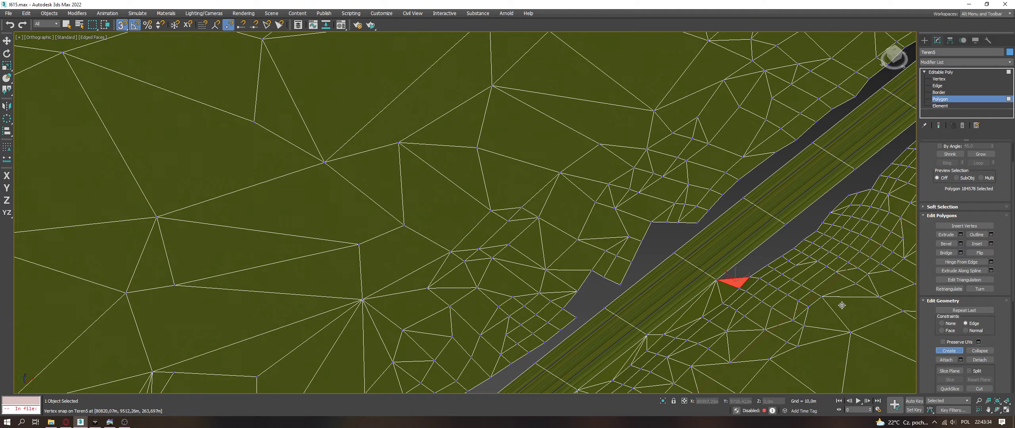
pyautogui.scroll(5, 751, 272)
pyautogui.scroll(-5, 756, 288)
pyautogui.press('w')
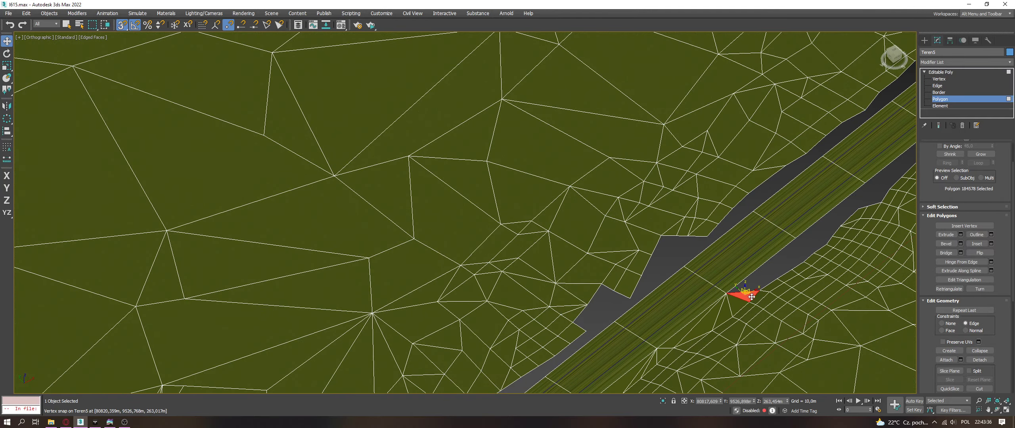
pyautogui.keyDown('alt'); pyautogui.moveTo(752, 297); pyautogui.dragTo(758, 337, button='middle'); pyautogui.keyUp('alt')
# Step: Resume creating polygons and fill the span beyond the selected triangle, fanning from the next cross-edge vertex over the terrain vertices
pyautogui.click(949, 351)
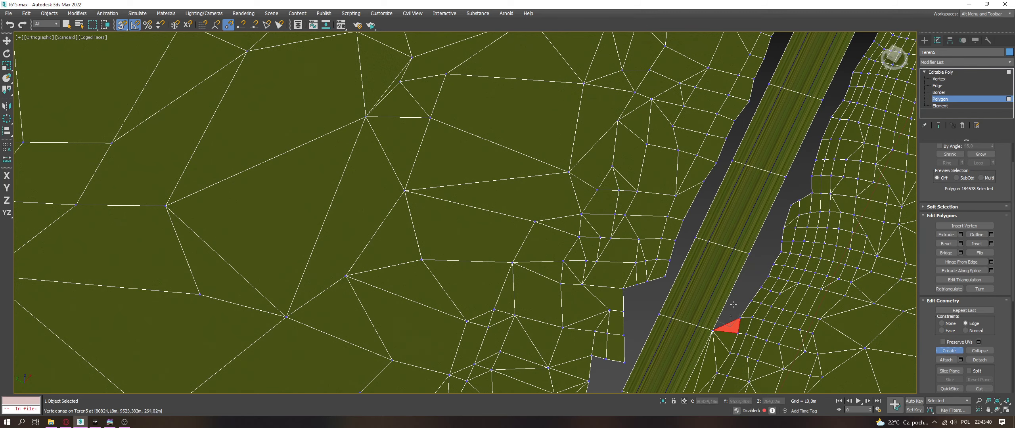
pyautogui.scroll(4, 722, 313)
pyautogui.click(770, 329)
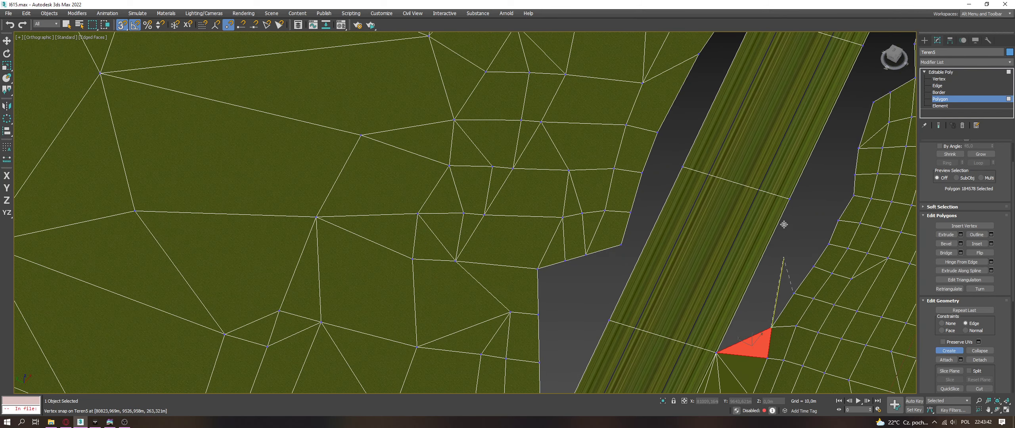
pyautogui.click(716, 352)
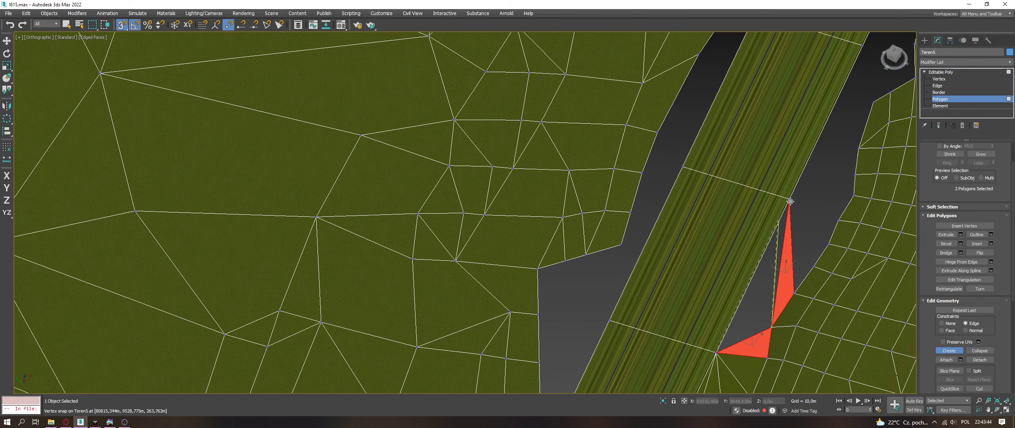
pyautogui.click(772, 328)
pyautogui.click(812, 266)
pyautogui.click(789, 200)
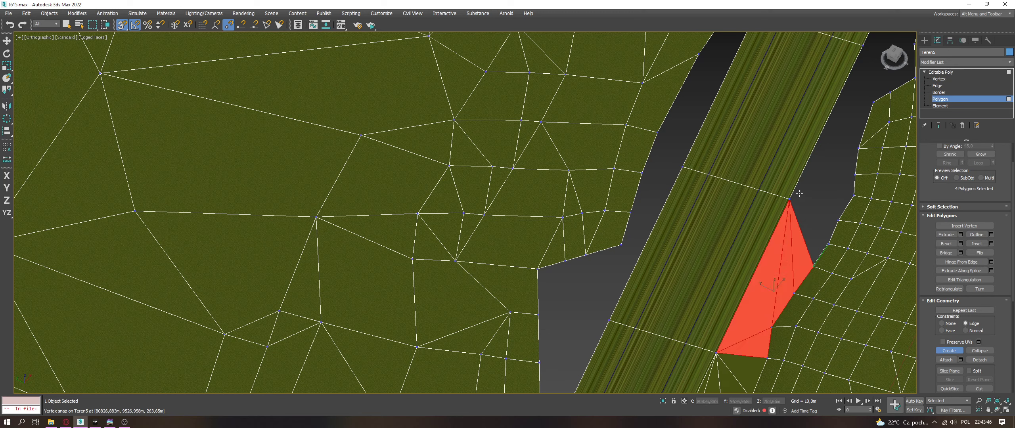
# Step: Continue the fan from the strip's cross-edge vertex with four more triangles along the next terrain border vertices
pyautogui.click(790, 200)
pyautogui.click(829, 244)
pyautogui.click(838, 220)
pyautogui.click(790, 200)
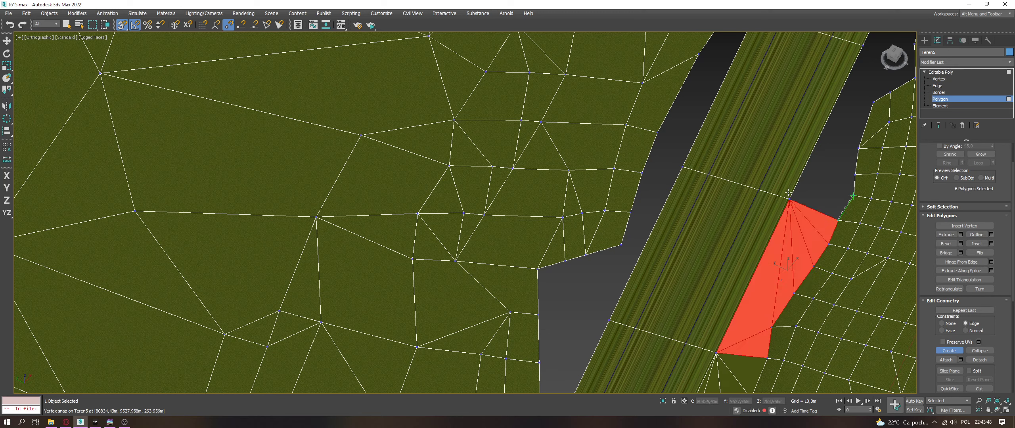
pyautogui.click(838, 219)
pyautogui.click(853, 195)
pyautogui.click(854, 175)
pyautogui.click(790, 200)
pyautogui.click(789, 200)
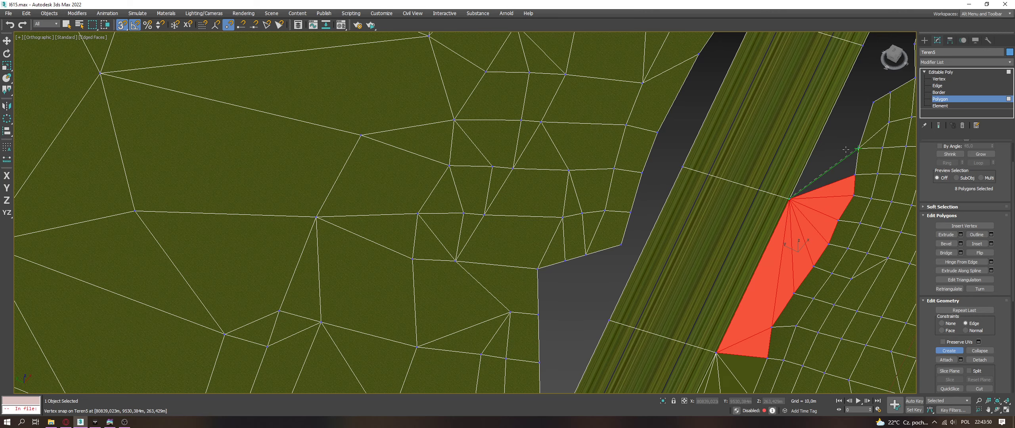
# Step: Finish the fan at the upper terrain vertices and close the span with triangles up to the next cross edge
pyautogui.click(859, 149)
pyautogui.click(790, 200)
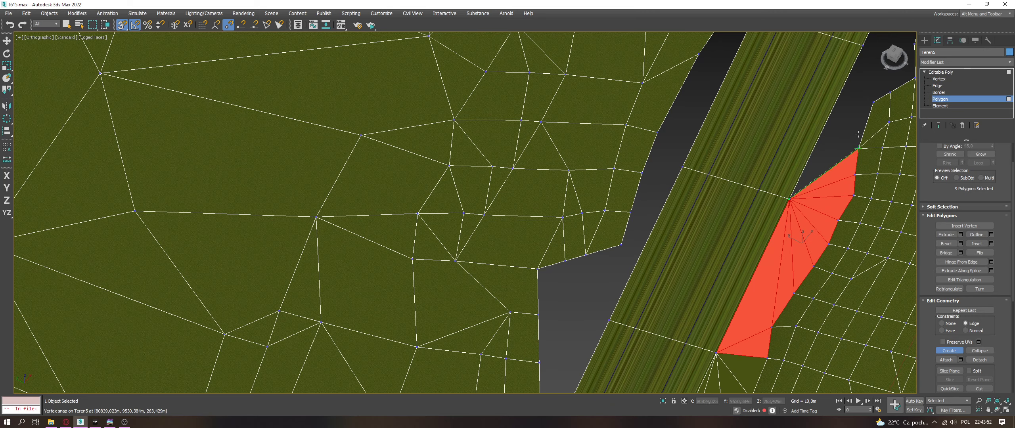
pyautogui.click(859, 149)
pyautogui.click(868, 103)
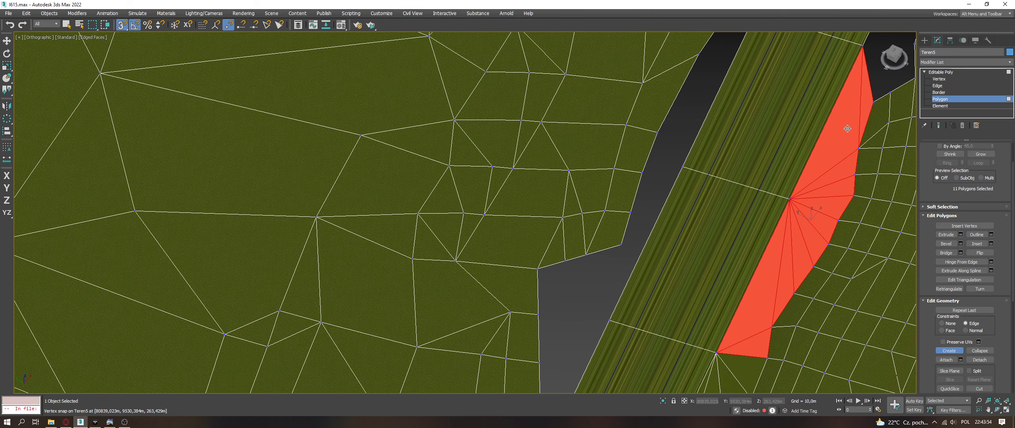
pyautogui.moveTo(845, 132); pyautogui.dragTo(746, 246, button='middle')
# Step: Cap the terrain notch beside the new cross edge with a triangle and fan triangles from the cross-edge vertex around it
pyautogui.click(720, 285)
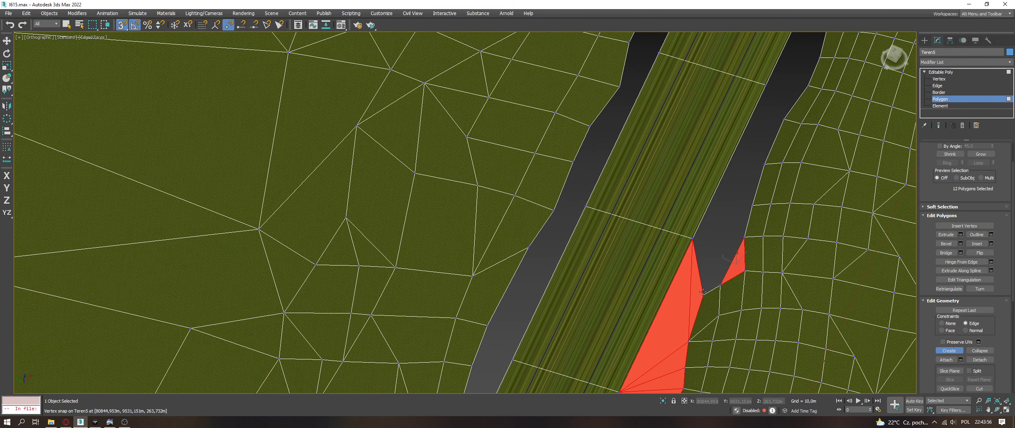
pyautogui.click(692, 239)
pyautogui.click(703, 295)
pyautogui.click(719, 284)
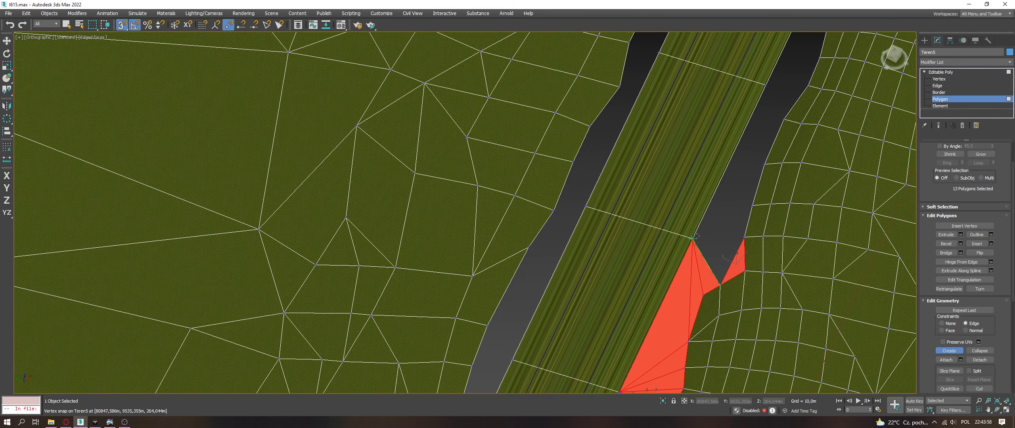
pyautogui.click(745, 237)
pyautogui.click(693, 238)
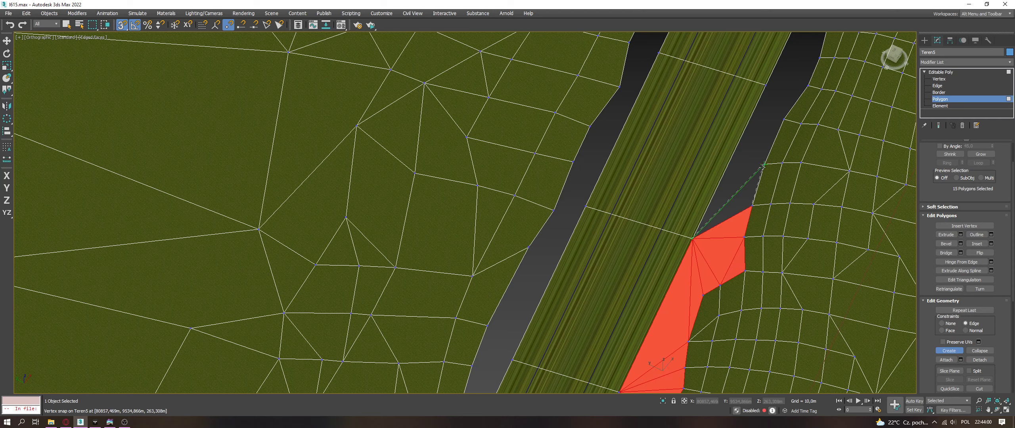
# Step: Complete this span to the following cross edge and fan triangles from that vertex over the adjoining terrain vertices
pyautogui.click(691, 239)
pyautogui.click(768, 95)
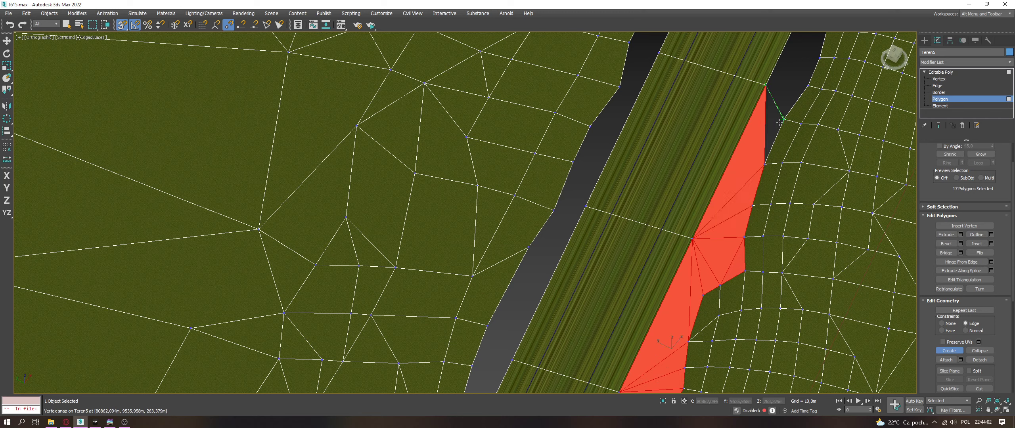
pyautogui.click(783, 119)
pyautogui.click(767, 85)
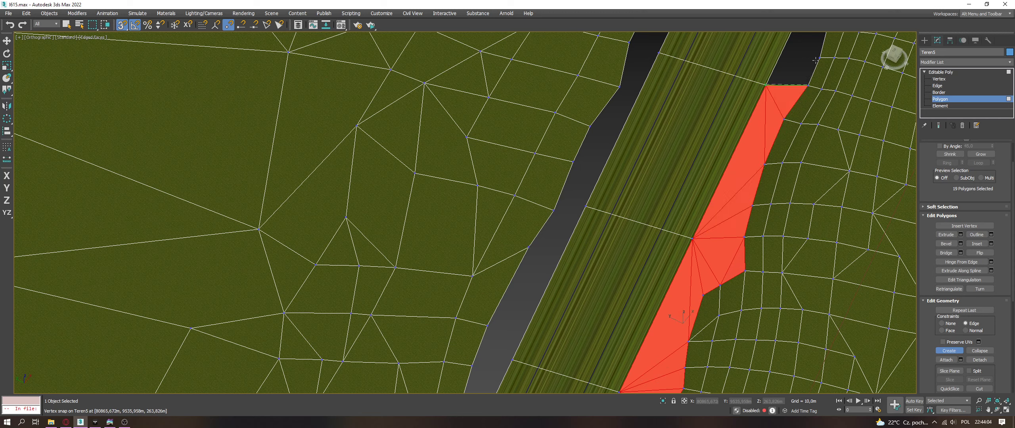
pyautogui.click(820, 58)
pyautogui.moveTo(819, 57); pyautogui.dragTo(734, 215, button='middle')
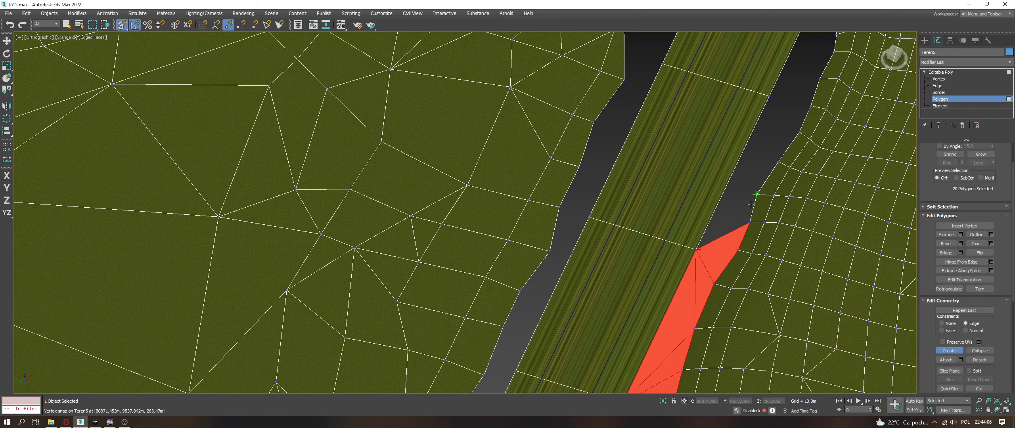
# Step: Fill the gap from the last fan to the next cross edge with triangles meeting the terrain border
pyautogui.click(697, 250)
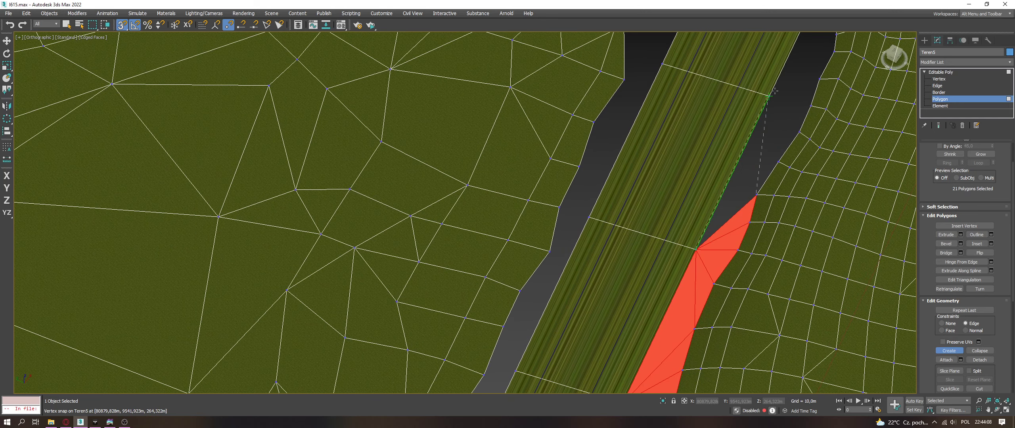
pyautogui.click(757, 195)
pyautogui.click(778, 161)
pyautogui.click(757, 194)
pyautogui.click(769, 96)
pyautogui.click(779, 161)
# Step: Fan triangles from the reached cross-edge vertex over the terrain vertices curving outward beside it
pyautogui.click(800, 131)
pyautogui.click(778, 161)
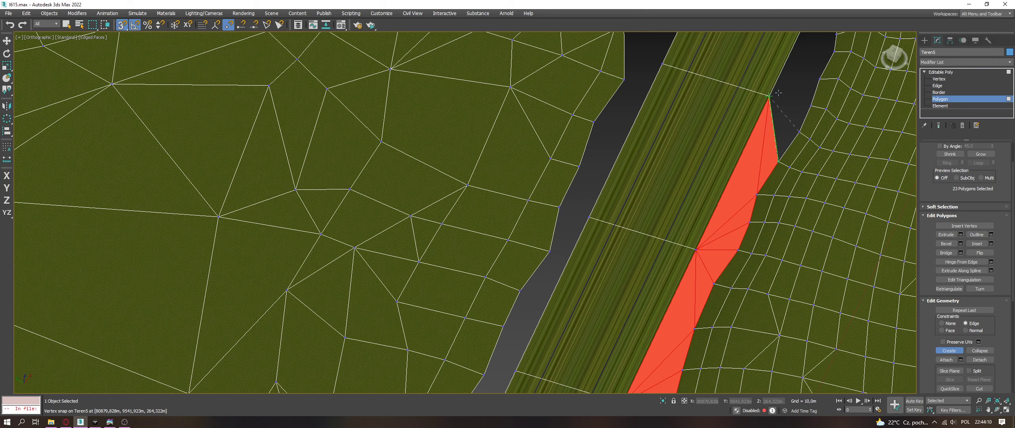
pyautogui.click(799, 131)
pyautogui.click(779, 161)
pyautogui.click(769, 96)
pyautogui.click(770, 96)
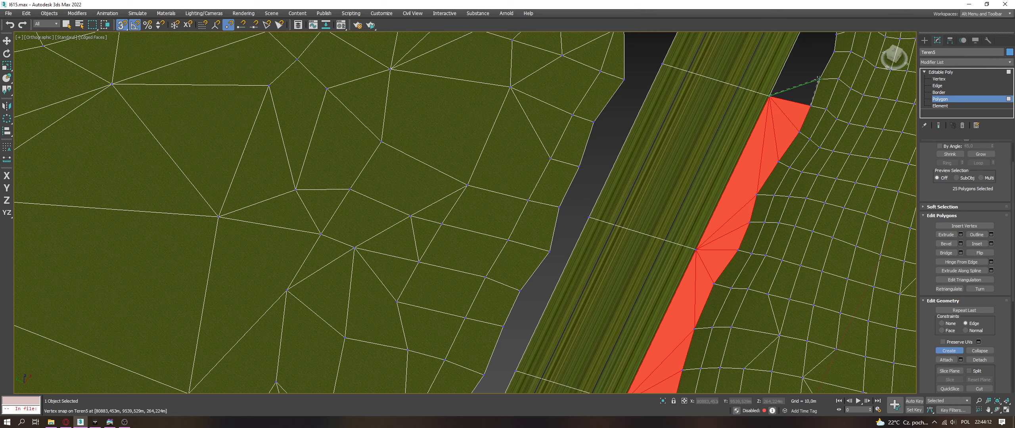
# Step: Extend the fan up the steep terrain border to its inner corner and bridge across to the next cross edge
pyautogui.moveTo(818, 74); pyautogui.dragTo(634, 340, button='middle')
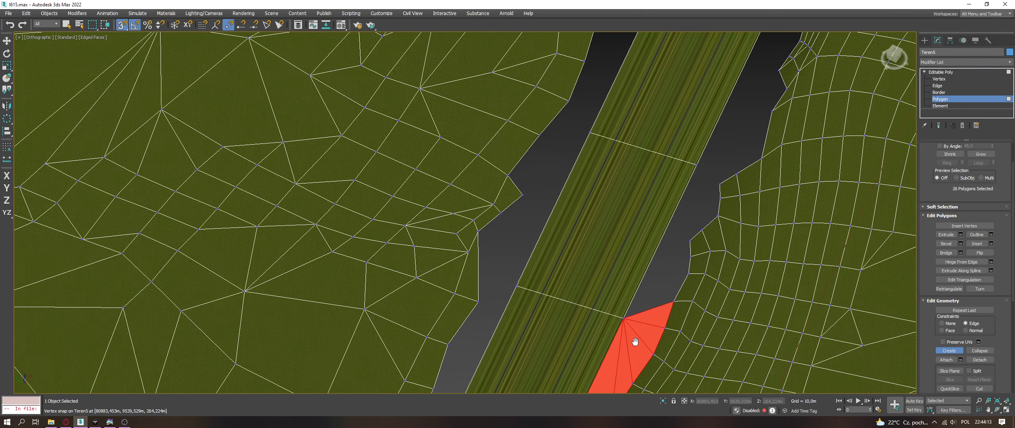
pyautogui.click(688, 273)
pyautogui.click(690, 258)
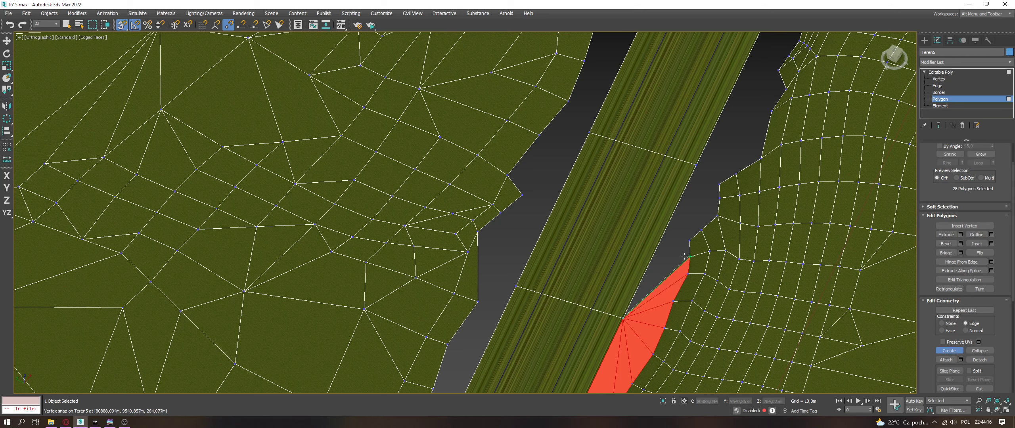
pyautogui.click(690, 242)
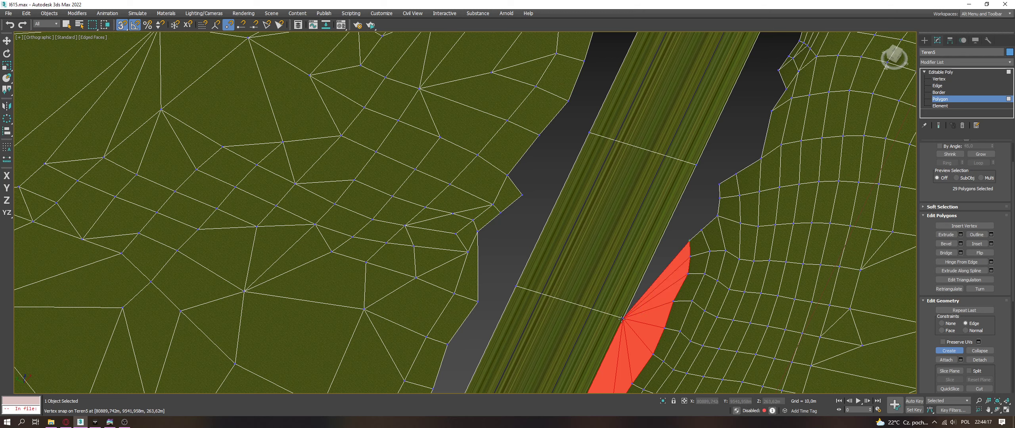
pyautogui.click(697, 164)
# Step: Fill the stepped terrain recess beside the cross edge with triangles, including the pocket under the long fan triangle
pyautogui.click(701, 229)
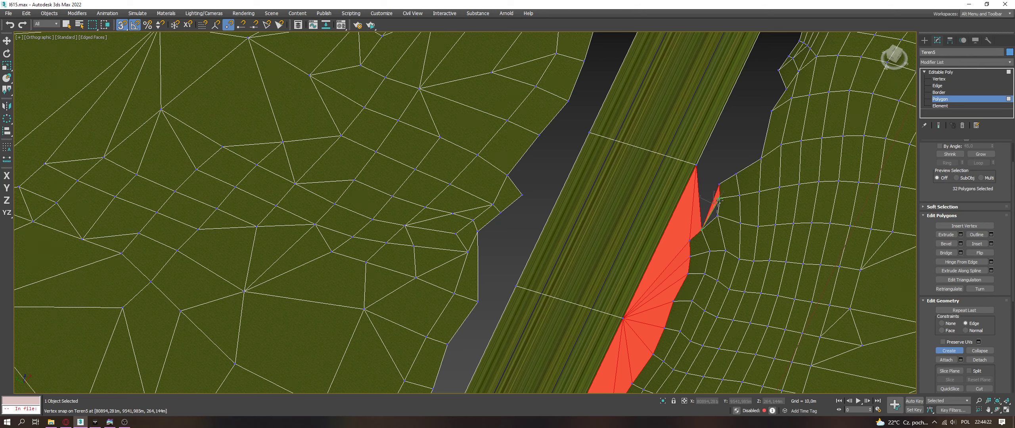
pyautogui.click(696, 164)
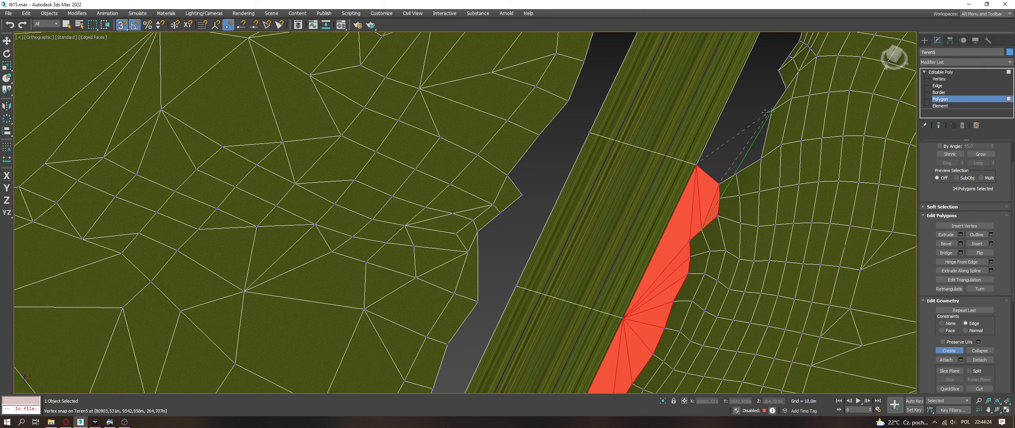
pyautogui.click(764, 140)
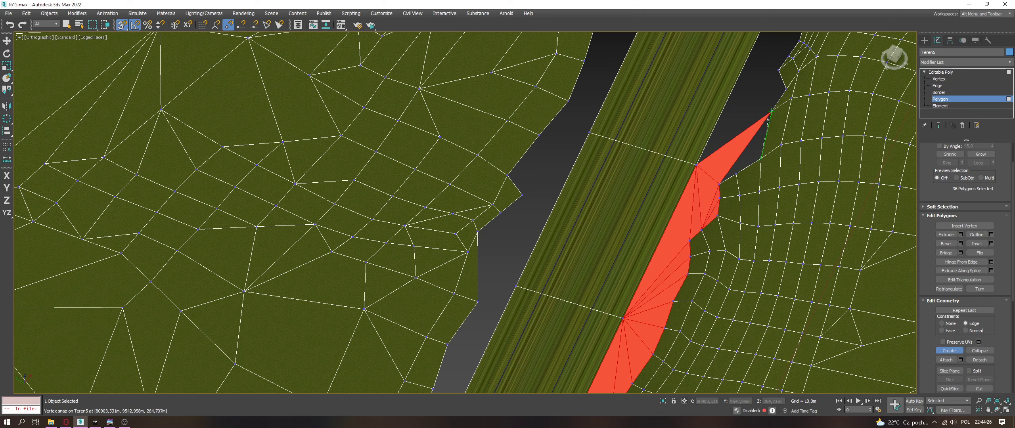
pyautogui.click(769, 119)
pyautogui.click(721, 181)
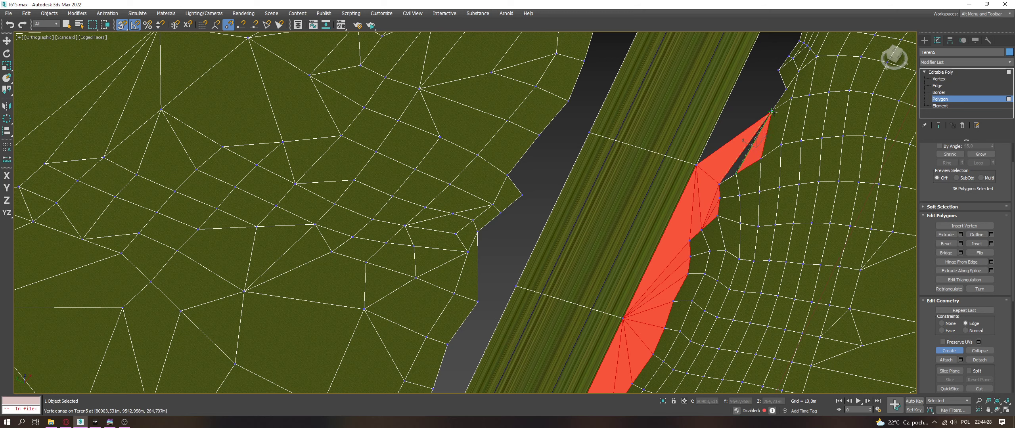
pyautogui.click(772, 112)
# Step: Cap the small notch above the recess with a triangle and join it to the strip's cross-edge vertex
pyautogui.click(778, 69)
pyautogui.click(771, 112)
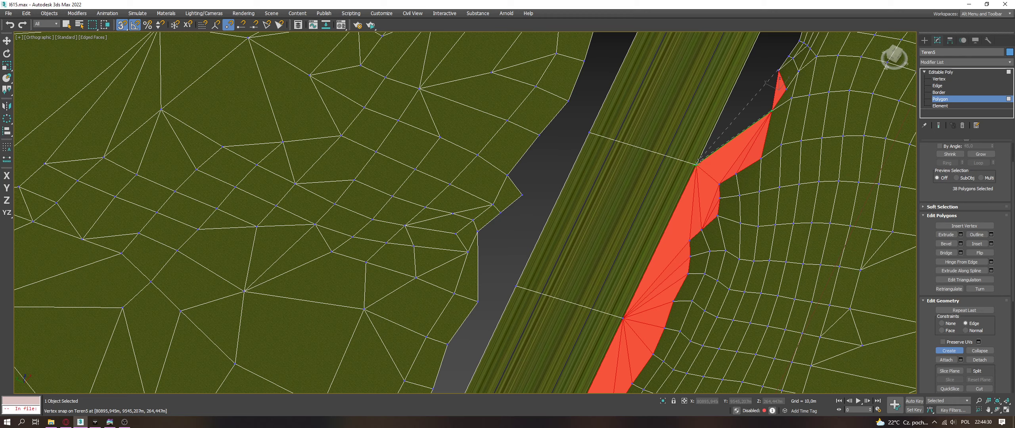
pyautogui.click(696, 165)
pyautogui.click(778, 69)
pyautogui.click(771, 111)
pyautogui.moveTo(760, 83); pyautogui.dragTo(718, 193, button='middle')
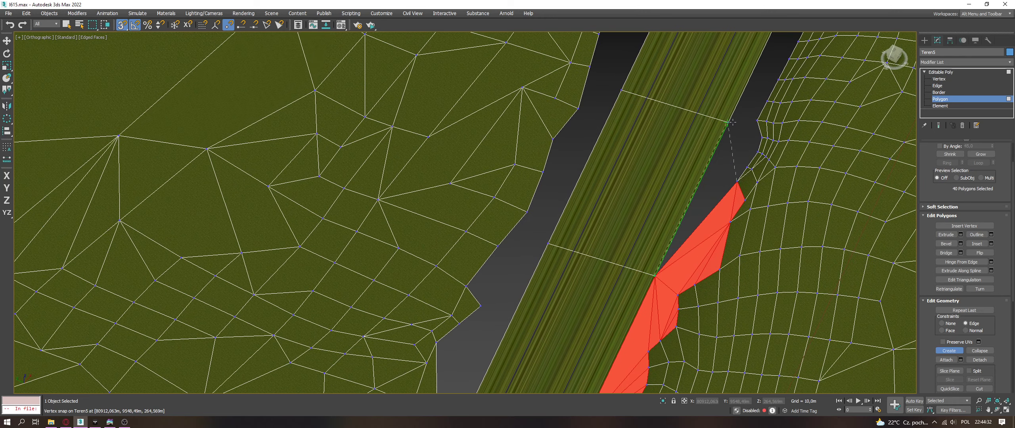
# Step: Close the span to the next cross edge and fill the concave terrain pocket with triangles fanned from its vertex
pyautogui.click(731, 123)
pyautogui.click(757, 121)
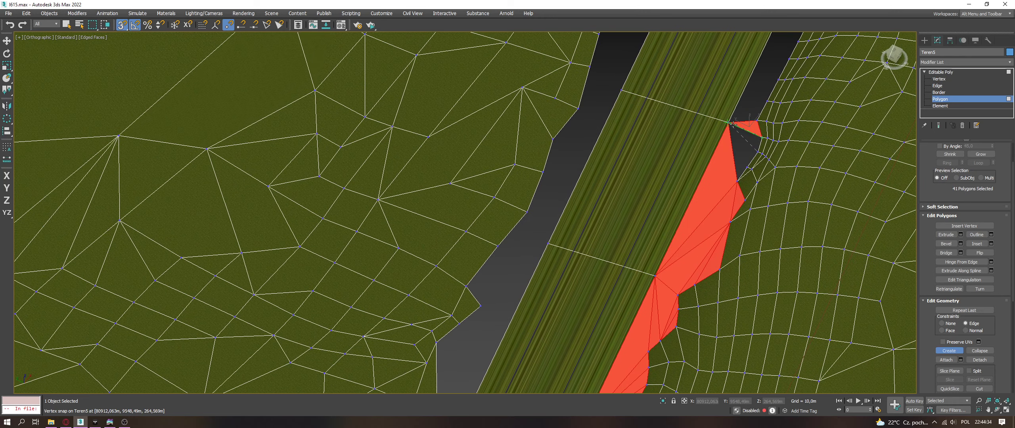
pyautogui.click(757, 153)
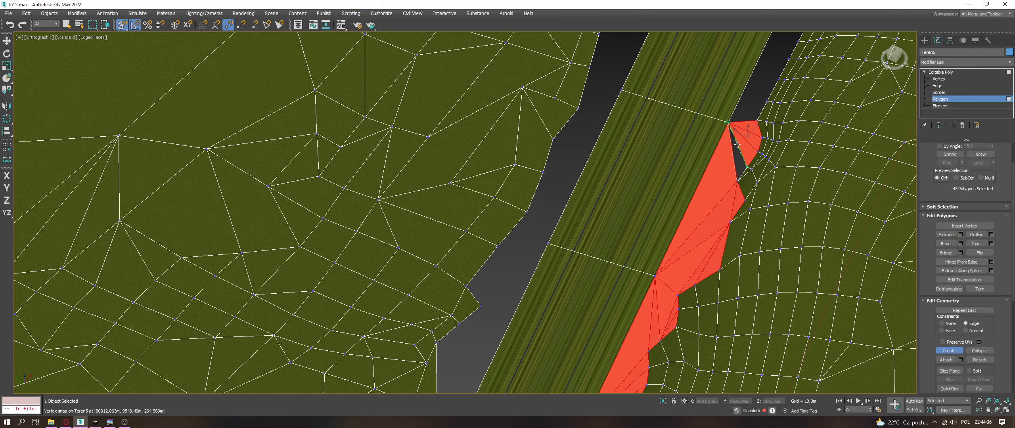
pyautogui.click(728, 123)
pyautogui.moveTo(766, 142); pyautogui.dragTo(737, 288, button='middle')
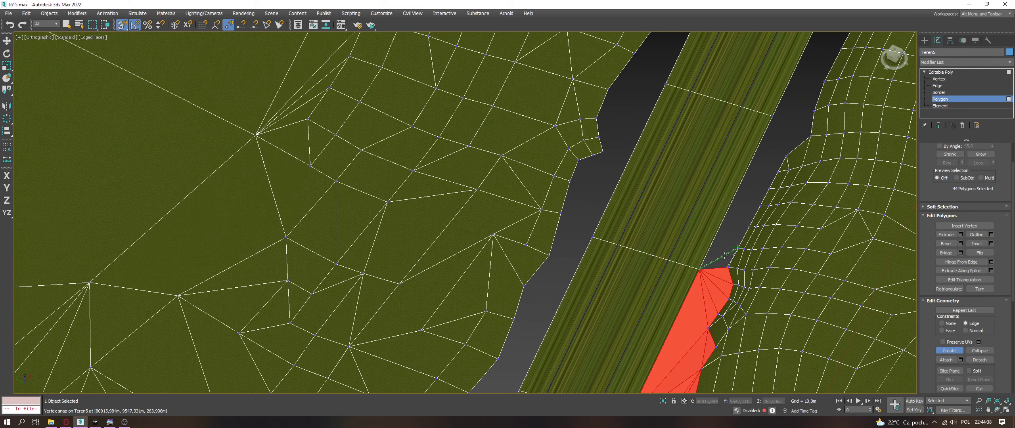
# Step: Fan two triangles from the cross-edge vertex over the closely spaced terrain vertices beyond the pocket
pyautogui.click(737, 249)
pyautogui.click(699, 268)
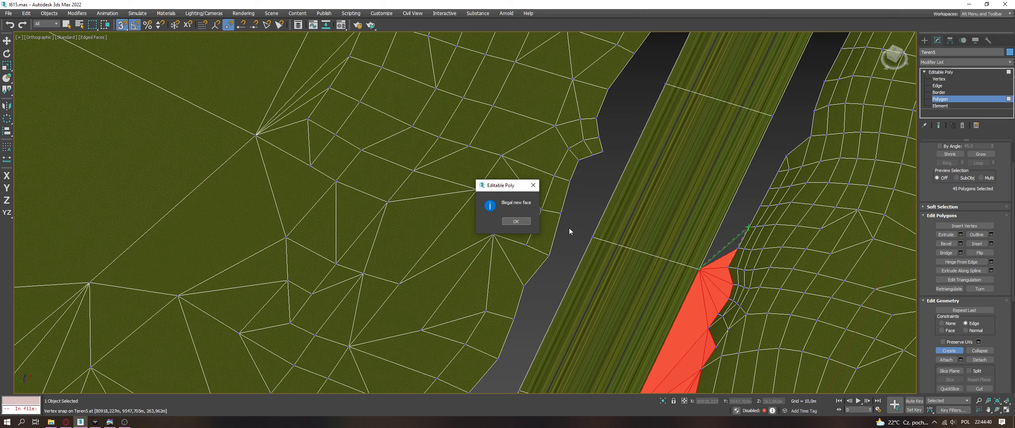
pyautogui.click(516, 221)
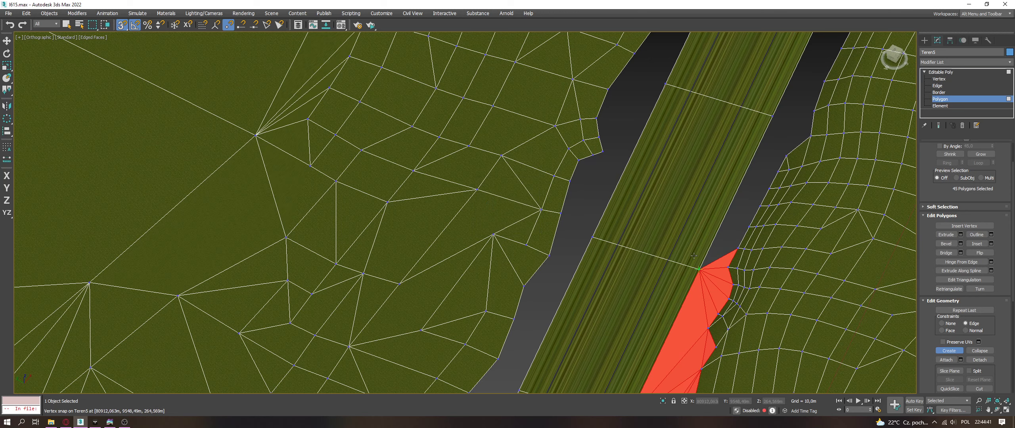
pyautogui.click(749, 227)
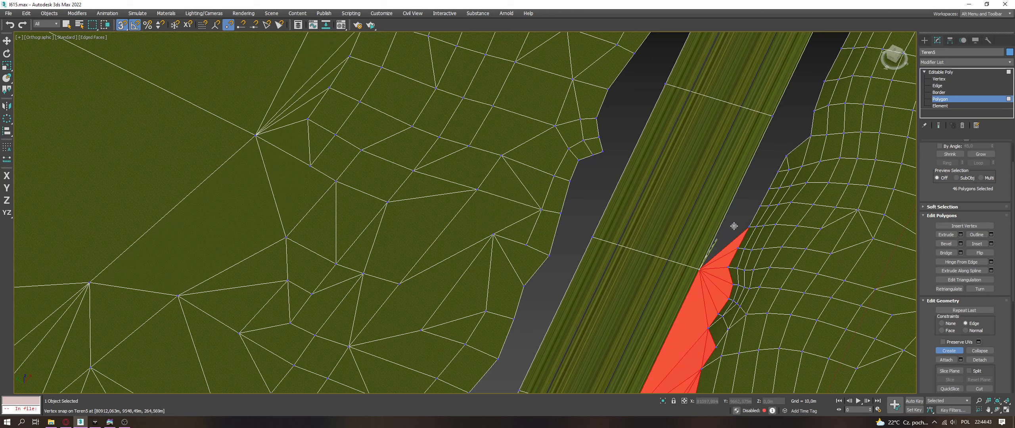
pyautogui.click(698, 266)
# Step: Bridge the narrow gap to the next cross edge and fan triangles from its vertex around the terrain's outward corner
pyautogui.click(758, 205)
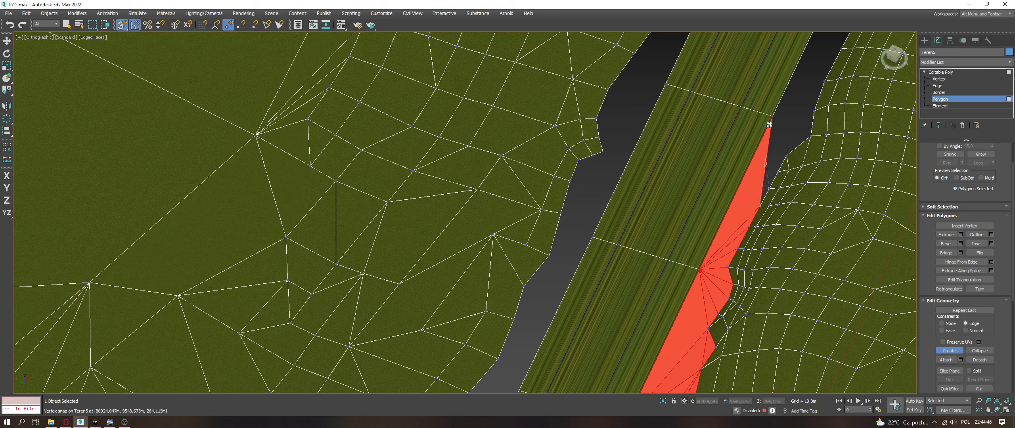
pyautogui.click(776, 148)
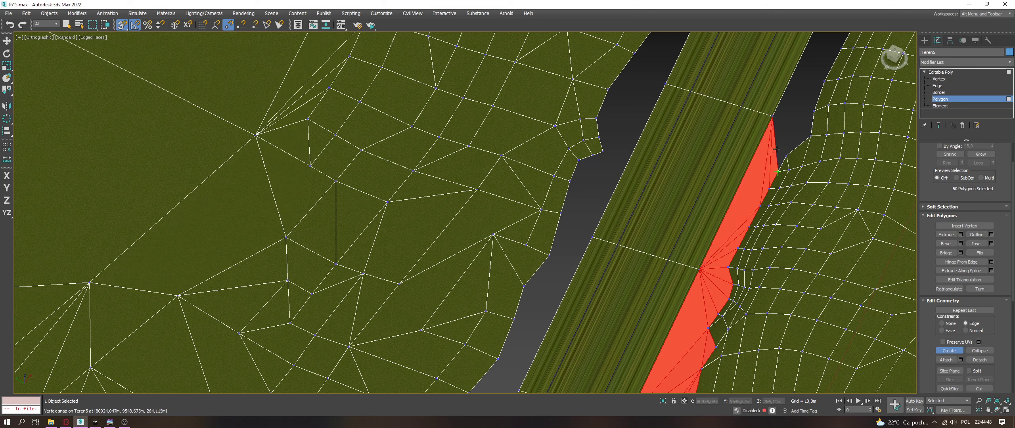
pyautogui.click(786, 155)
pyautogui.click(810, 135)
pyautogui.click(814, 112)
pyautogui.click(786, 155)
pyautogui.click(773, 115)
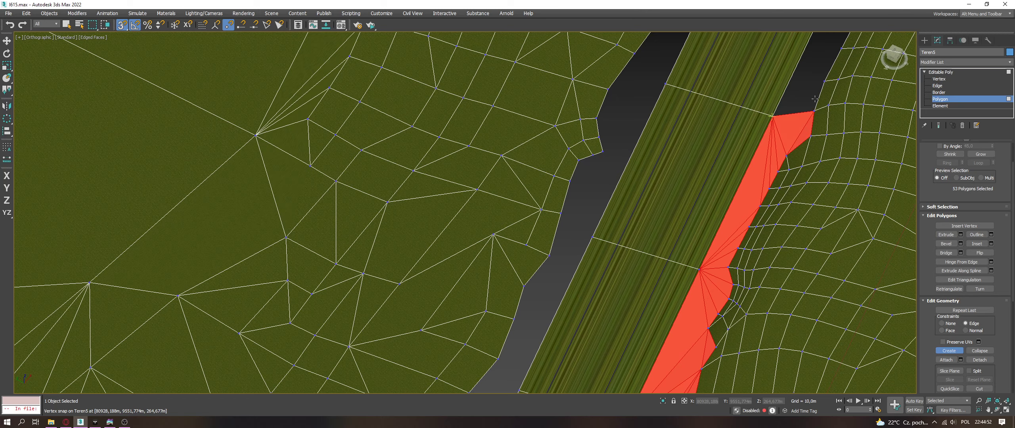
# Step: Fan triangles over the terrain vertices above the corner and complete the span to the following cross edge
pyautogui.click(772, 116)
pyautogui.click(840, 49)
pyautogui.click(772, 117)
pyautogui.moveTo(819, 83); pyautogui.dragTo(744, 167, button='middle')
pyautogui.click(744, 238)
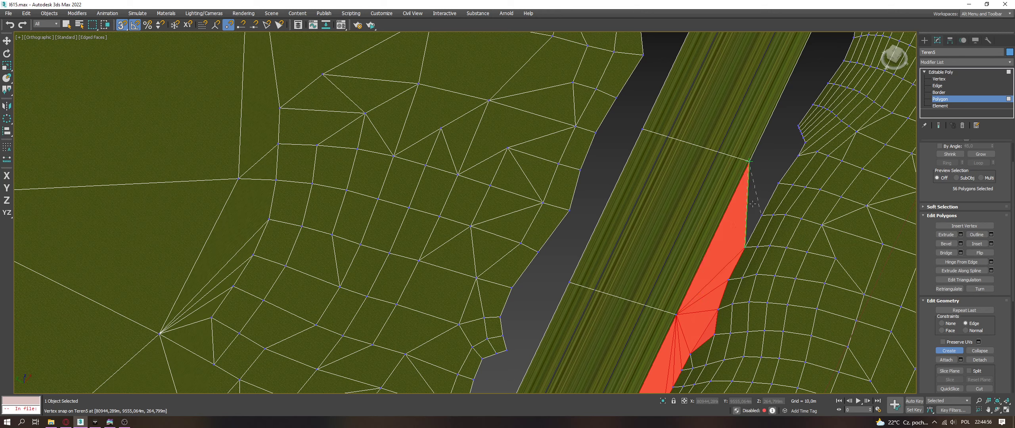
# Step: Fan triangles from the cross-edge vertex over the next terrain border vertices, up to the one below the notch
pyautogui.click(765, 198)
pyautogui.click(778, 180)
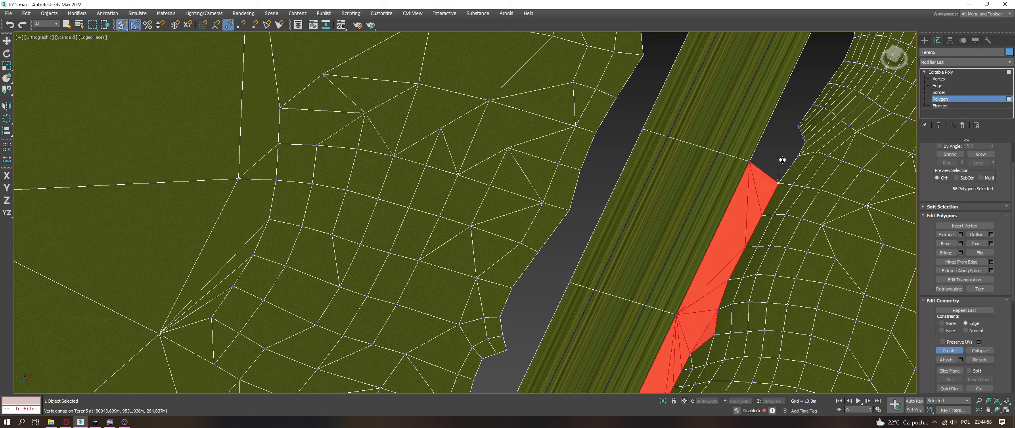
pyautogui.click(756, 159)
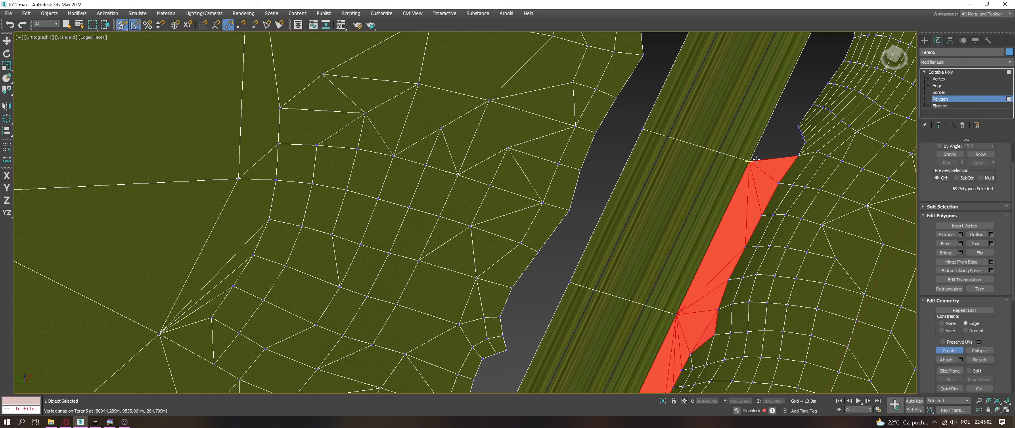
# Step: Examine the terrain vertices beside the new triangles and the shape of the filled fans along the strip
pyautogui.scroll(5, 864, 95)
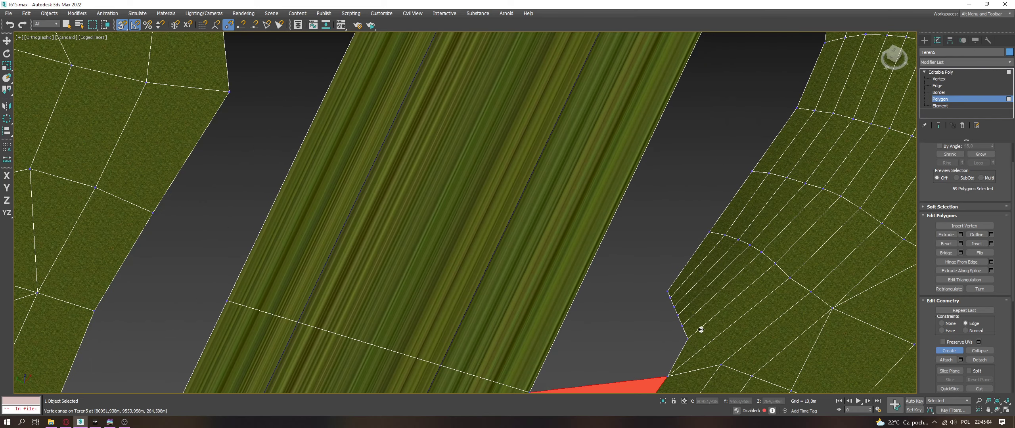
pyautogui.press('1')
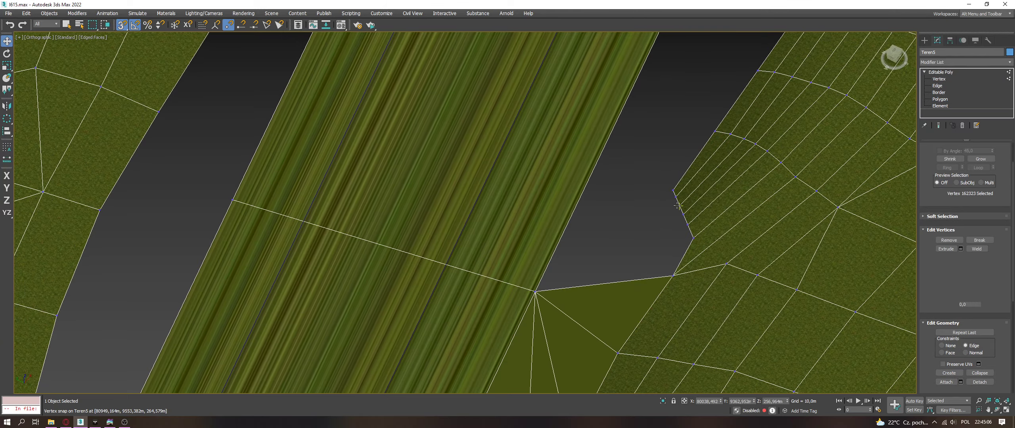
pyautogui.click(677, 202)
pyautogui.scroll(3, 690, 236)
pyautogui.scroll(-4, 678, 245)
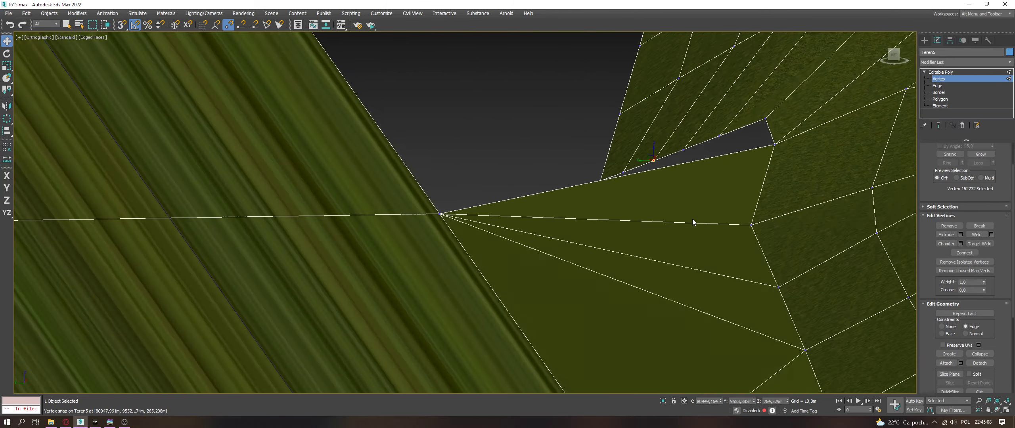
pyautogui.keyDown('alt'); pyautogui.moveTo(688, 226); pyautogui.dragTo(921, 327, button='middle'); pyautogui.keyUp('alt')
pyautogui.scroll(4, 690, 194)
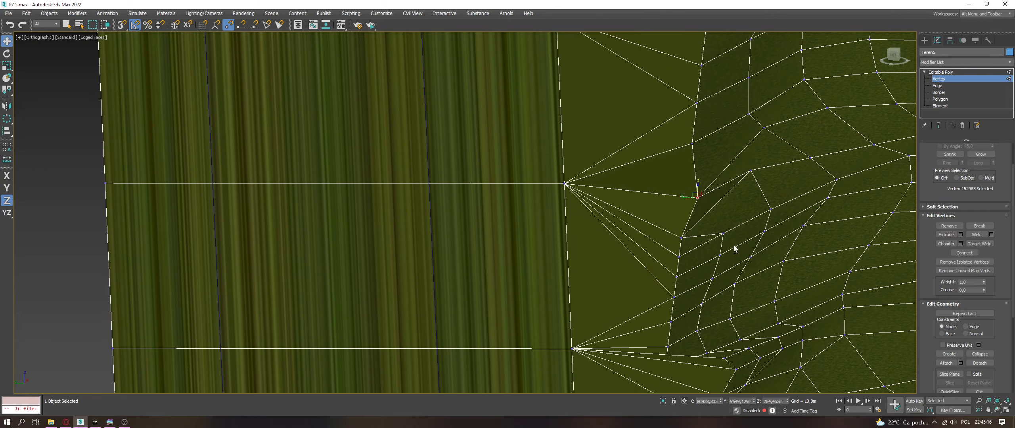
pyautogui.keyDown('alt'); pyautogui.moveTo(734, 247); pyautogui.dragTo(638, 147, button='middle'); pyautogui.keyUp('alt')
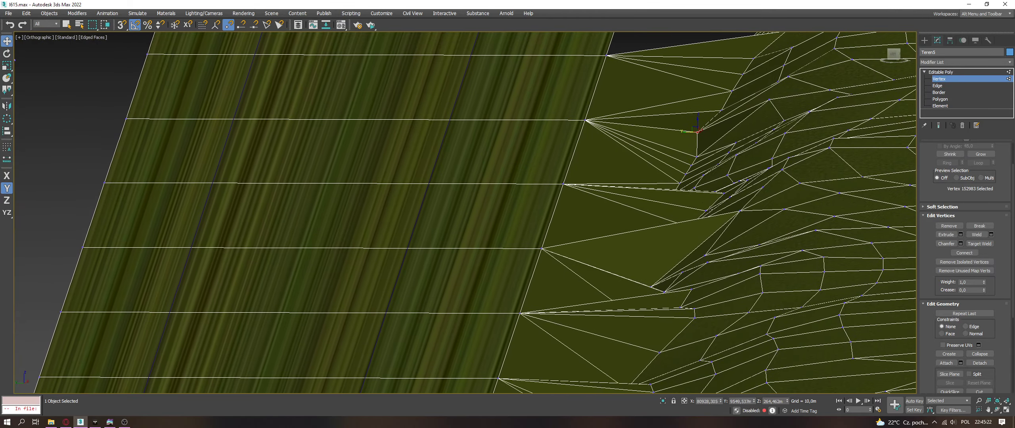
pyautogui.keyDown('alt'); pyautogui.moveTo(724, 195); pyautogui.dragTo(742, 279, button='middle'); pyautogui.keyUp('alt')
pyautogui.click(949, 85)
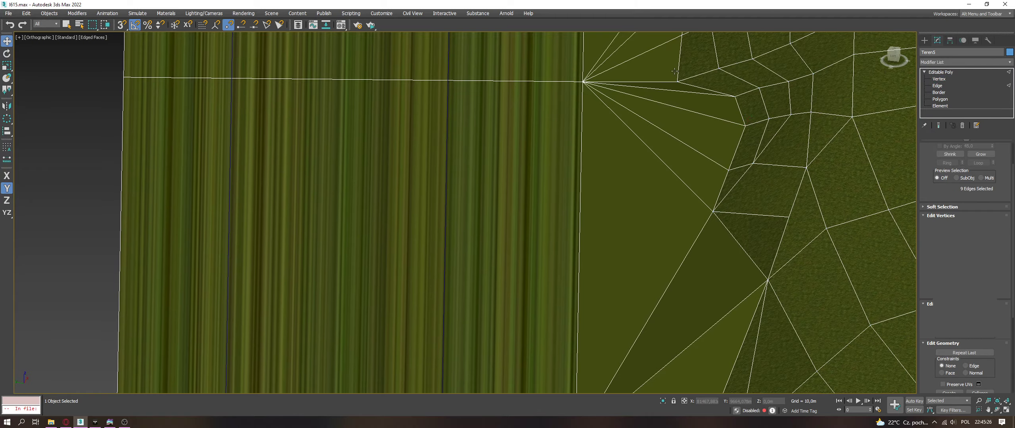
pyautogui.click(672, 88)
pyautogui.scroll(-5, 673, 245)
pyautogui.moveTo(691, 154); pyautogui.dragTo(696, 257, button='middle')
pyautogui.keyDown('alt'); pyautogui.moveTo(699, 150); pyautogui.dragTo(720, 299, button='middle'); pyautogui.keyUp('alt')
pyautogui.keyDown('ctrl'); pyautogui.click(724, 203); pyautogui.keyUp('ctrl')
pyautogui.scroll(-6, 716, 340)
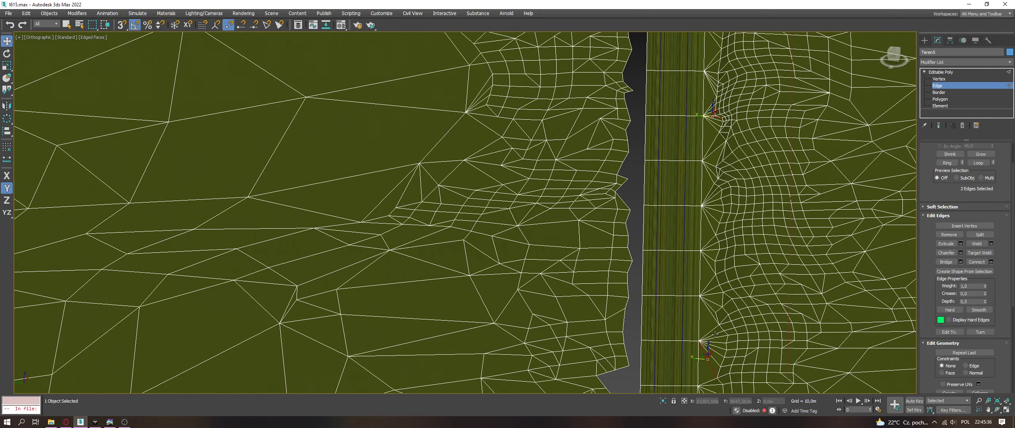
pyautogui.scroll(6, 712, 121)
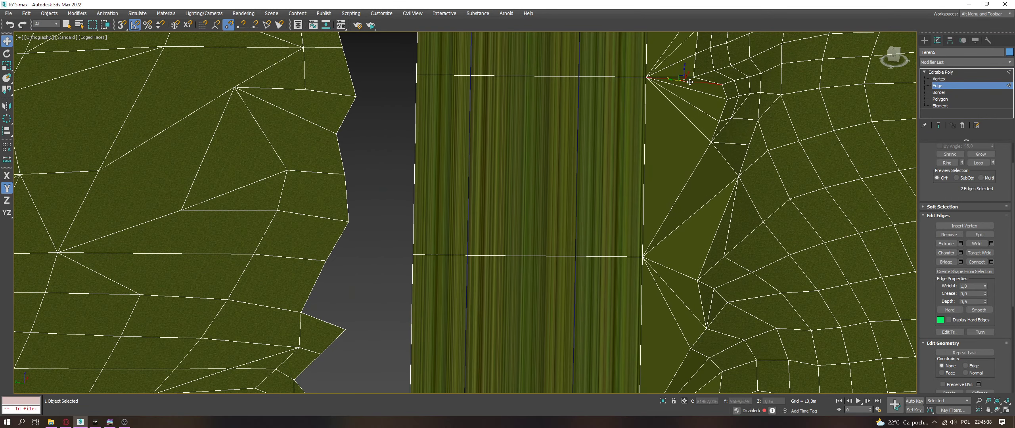
pyautogui.keyDown('ctrl'); pyautogui.click(692, 98); pyautogui.keyUp('ctrl')
pyautogui.moveTo(684, 306); pyautogui.dragTo(684, 307)
pyautogui.moveTo(684, 307); pyautogui.dragTo(691, 114, button='middle')
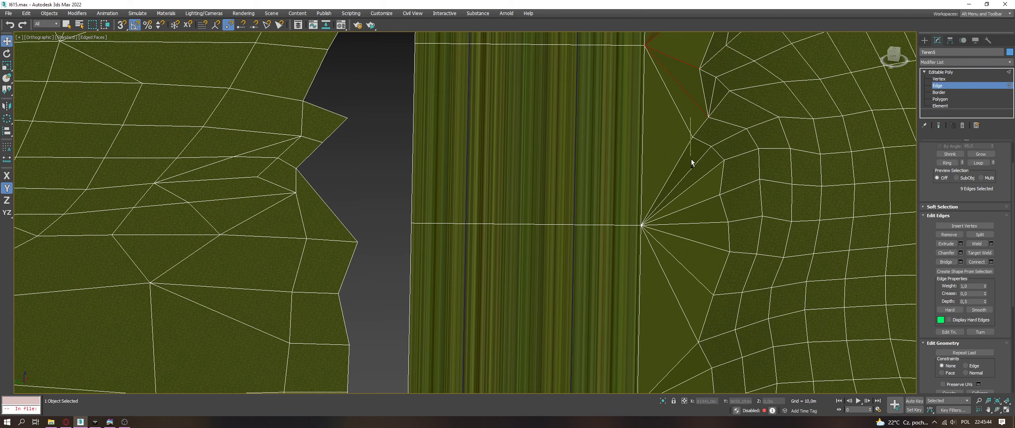
pyautogui.moveTo(689, 334); pyautogui.dragTo(689, 335)
pyautogui.moveTo(689, 335); pyautogui.dragTo(701, 151, button='middle')
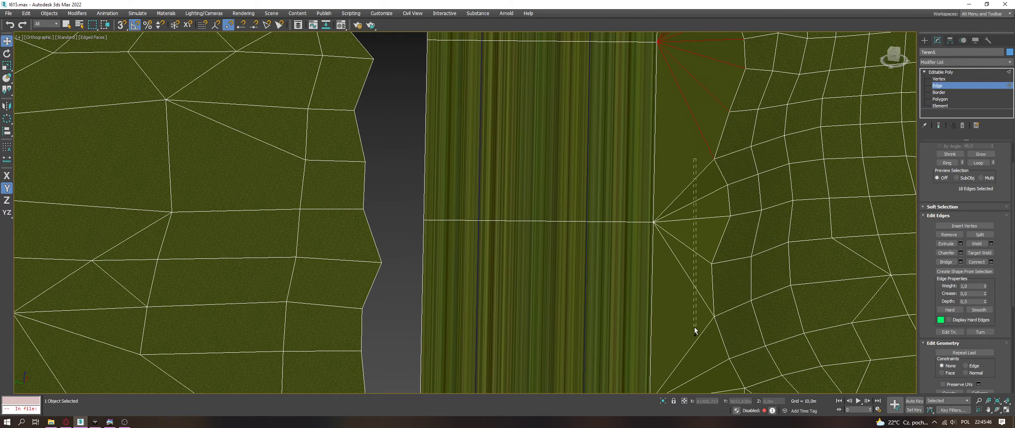
pyautogui.moveTo(694, 327); pyautogui.dragTo(695, 327)
pyautogui.moveTo(695, 328); pyautogui.dragTo(693, 150, button='middle')
pyautogui.moveTo(697, 281); pyautogui.dragTo(698, 282)
pyautogui.moveTo(698, 283); pyautogui.dragTo(702, 135, button='middle')
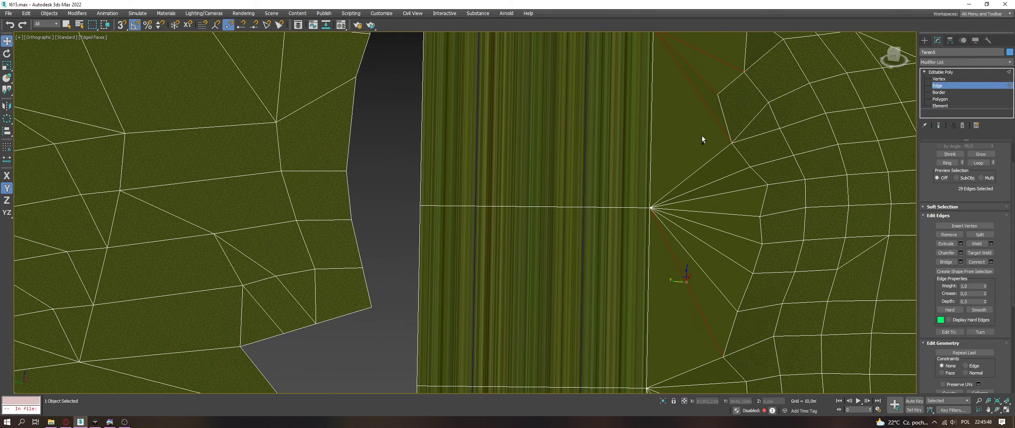
pyautogui.click(707, 324)
pyautogui.moveTo(707, 324); pyautogui.dragTo(710, 242, button='middle')
pyautogui.scroll(-5, 709, 269)
pyautogui.keyDown('alt'); pyautogui.moveTo(709, 290); pyautogui.dragTo(715, 222, button='middle'); pyautogui.keyUp('alt')
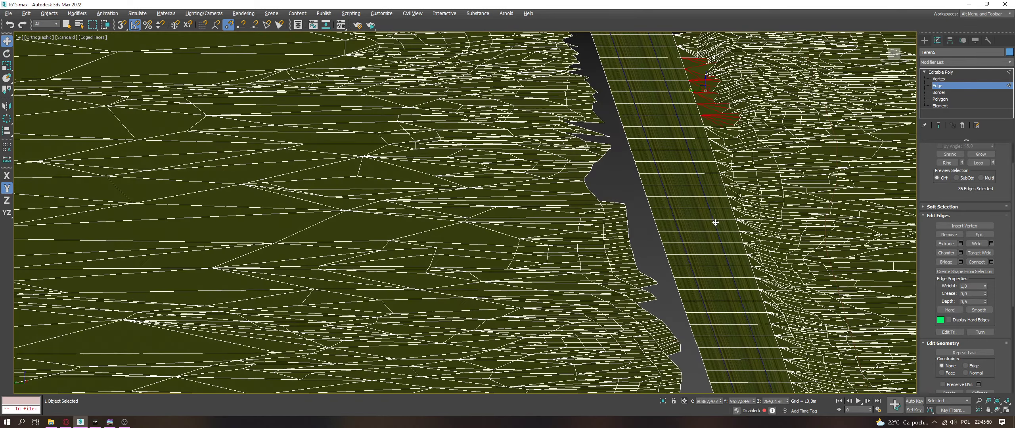
# Step: Select six fan edges between two neighbouring cross edges and connect them through their middles
pyautogui.scroll(10, 718, 104)
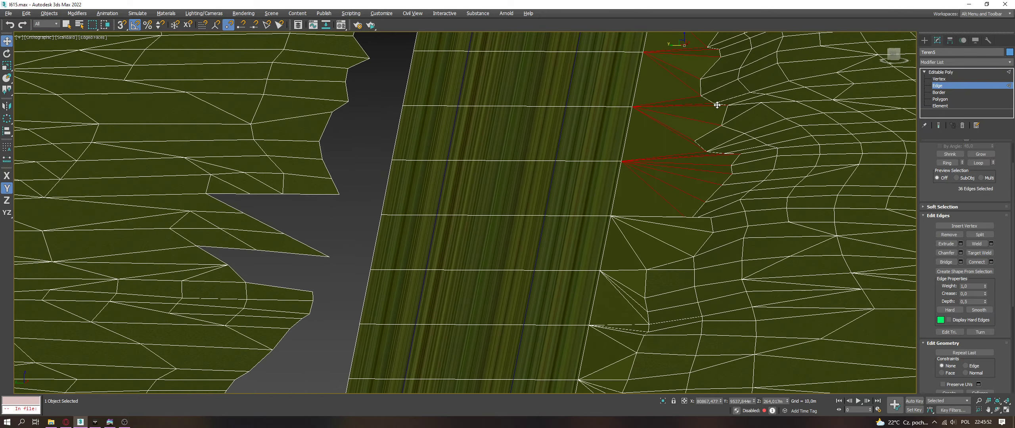
pyautogui.keyDown('alt'); pyautogui.moveTo(717, 105); pyautogui.dragTo(717, 223, button='middle'); pyautogui.keyUp('alt')
pyautogui.keyDown('alt'); pyautogui.moveTo(720, 165); pyautogui.dragTo(696, 290, button='middle'); pyautogui.keyUp('alt')
pyautogui.scroll(5, 727, 254)
pyautogui.click(727, 220)
pyautogui.scroll(4, 727, 230)
pyautogui.moveTo(698, 149); pyautogui.dragTo(698, 151)
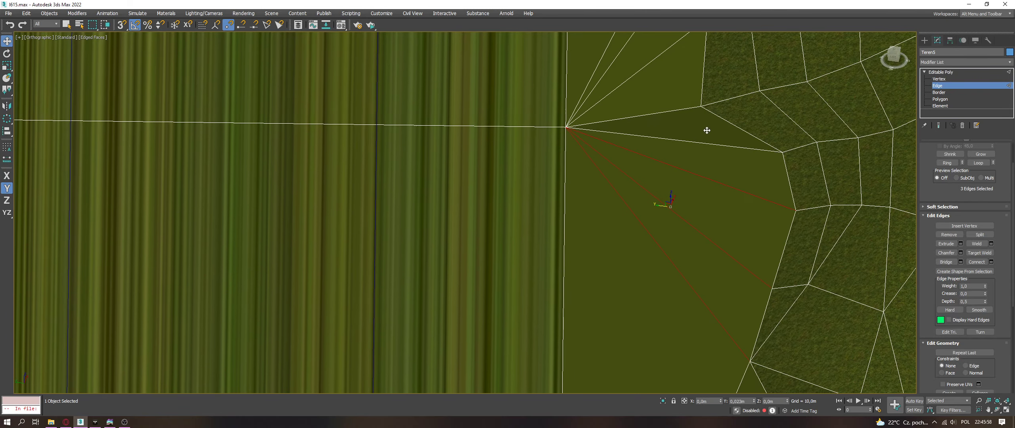
pyautogui.keyDown('alt'); pyautogui.moveTo(703, 204); pyautogui.dragTo(705, 251, button='middle'); pyautogui.keyUp('alt')
pyautogui.keyDown('ctrl'); pyautogui.moveTo(708, 243); pyautogui.dragTo(708, 245); pyautogui.keyUp('ctrl')
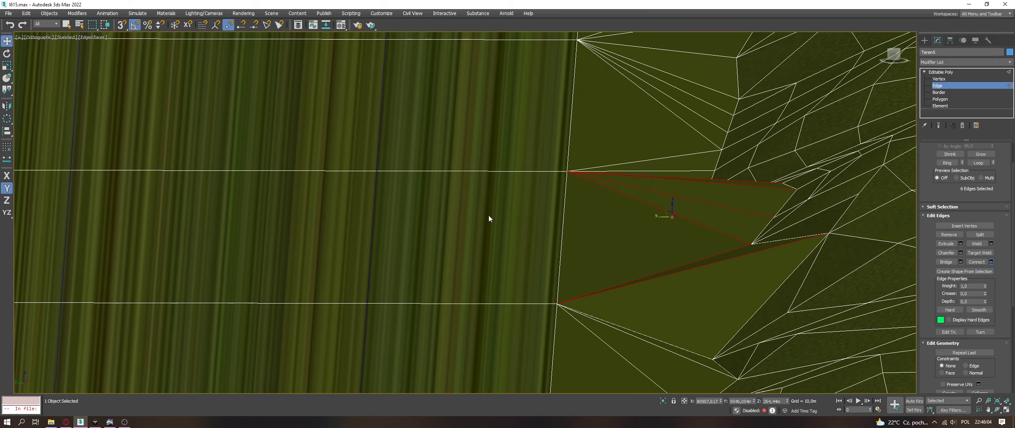
pyautogui.hotkey('ctrl', 'shift', 'e')
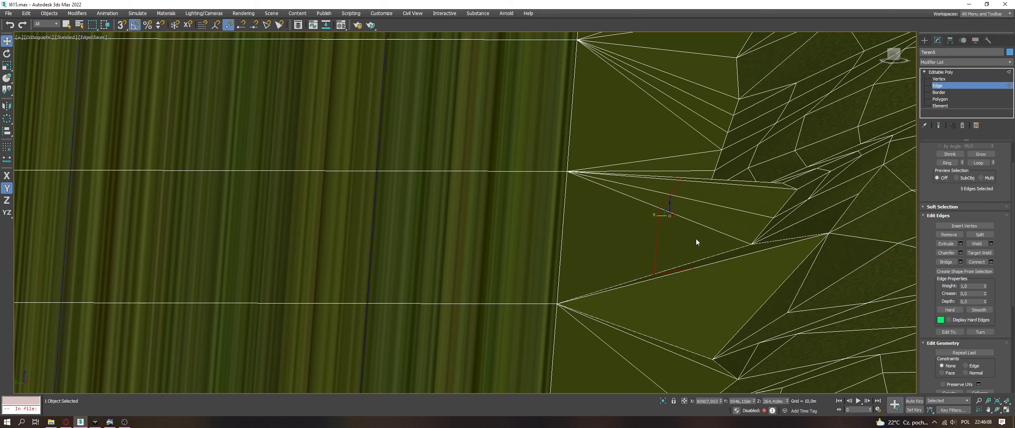
# Step: Weld the four new vertices in the middle of the fan into one with a 200.0m threshold
pyautogui.keyDown('alt'); pyautogui.moveTo(696, 242); pyautogui.dragTo(705, 278, button='middle'); pyautogui.keyUp('alt')
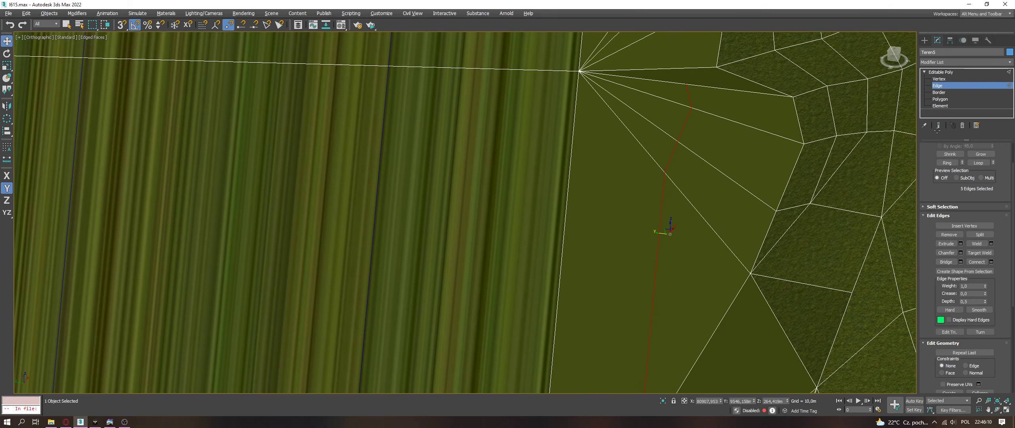
pyautogui.press('1')
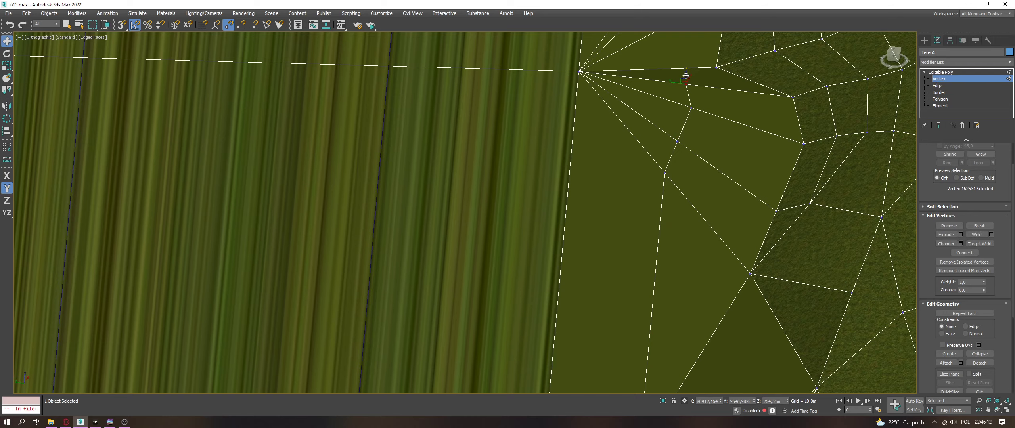
pyautogui.moveTo(697, 157); pyautogui.dragTo(698, 129, button='middle')
pyautogui.moveTo(664, 50); pyautogui.dragTo(663, 50)
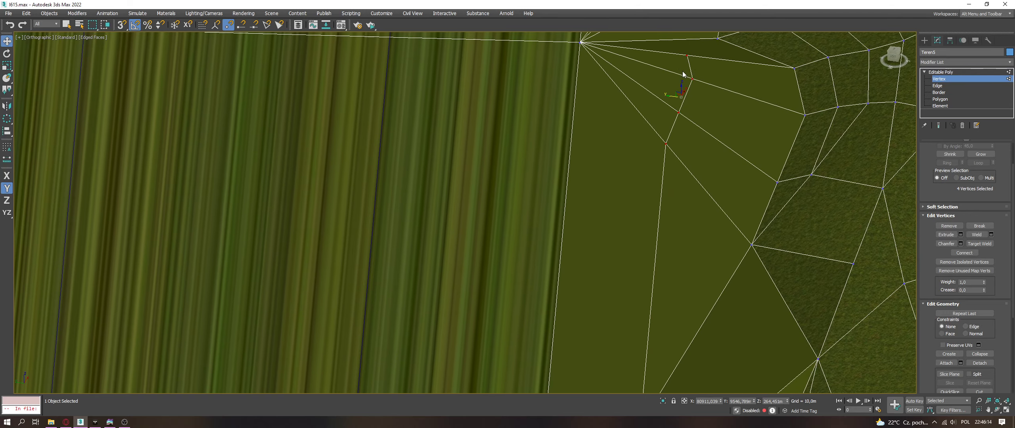
pyautogui.hotkey('ctrl', 'shift', 'e')
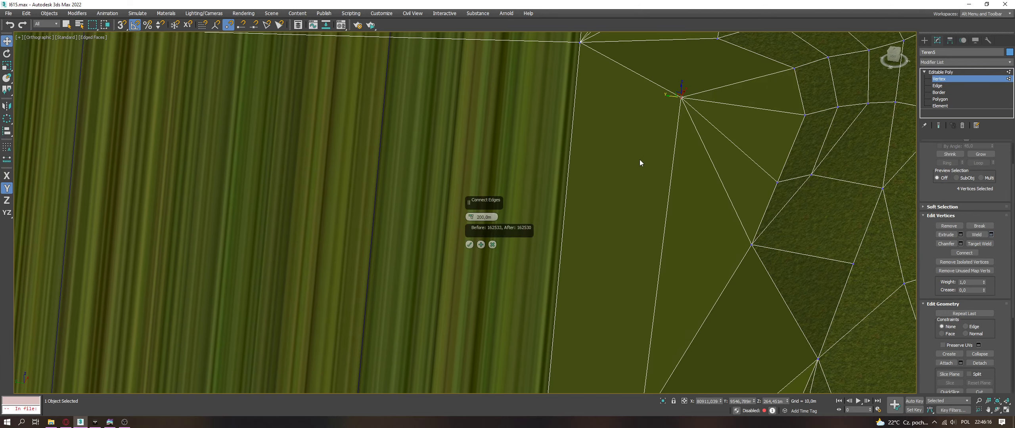
pyautogui.click(469, 244)
# Step: Lower the welded vertex along Z by snapping it to the height of the adjacent terrain border vertex
pyautogui.scroll(-3, 594, 257)
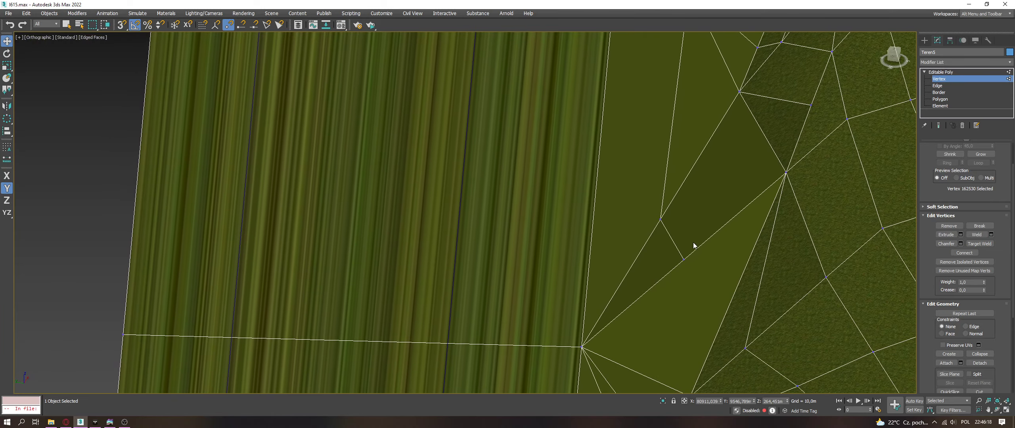
pyautogui.scroll(-3, 663, 229)
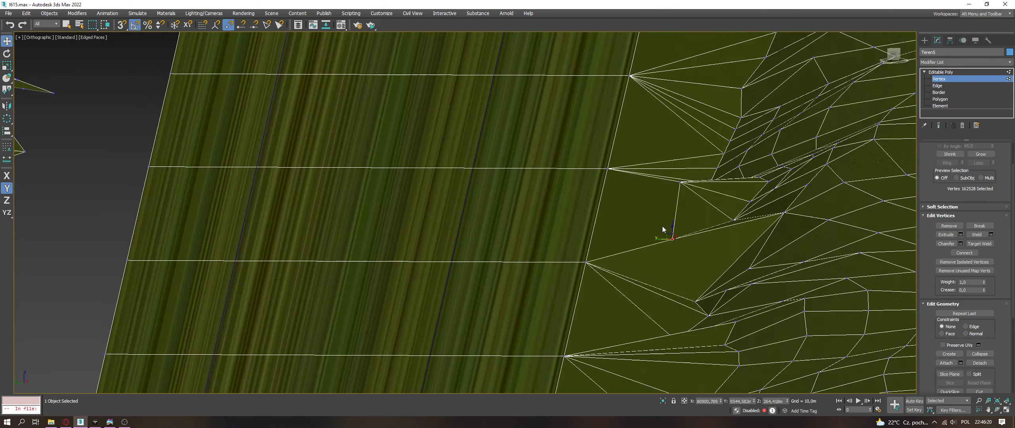
pyautogui.scroll(3, 664, 228)
pyautogui.keyDown('alt'); pyautogui.moveTo(666, 235); pyautogui.dragTo(676, 274, button='middle'); pyautogui.keyUp('alt')
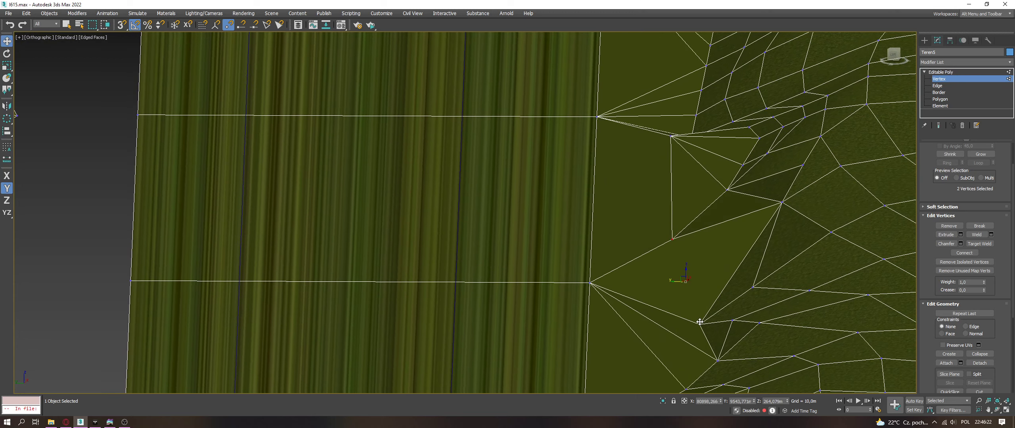
pyautogui.keyDown('alt'); pyautogui.moveTo(683, 137); pyautogui.dragTo(684, 104, button='middle'); pyautogui.keyUp('alt')
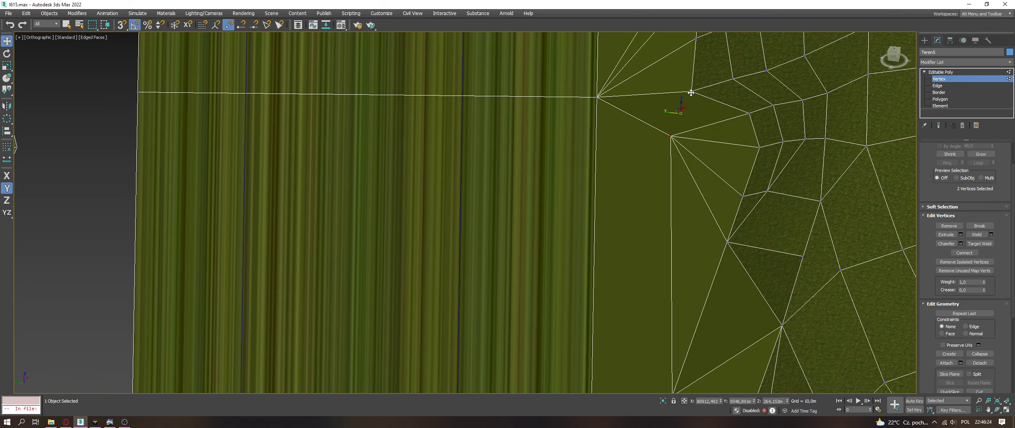
pyautogui.click(670, 135)
pyautogui.keyDown('alt'); pyautogui.moveTo(670, 136); pyautogui.dragTo(671, 129, button='middle'); pyautogui.keyUp('alt')
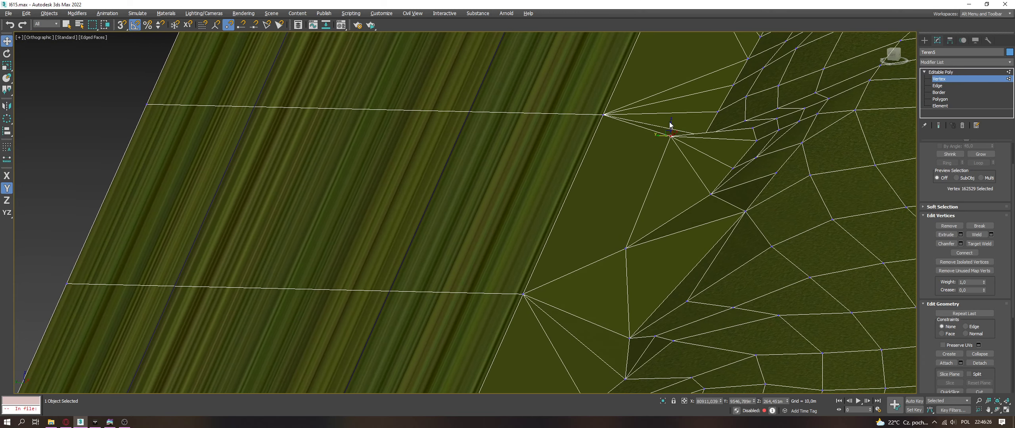
pyautogui.press('F7')
pyautogui.moveTo(670, 129); pyautogui.dragTo(699, 132)
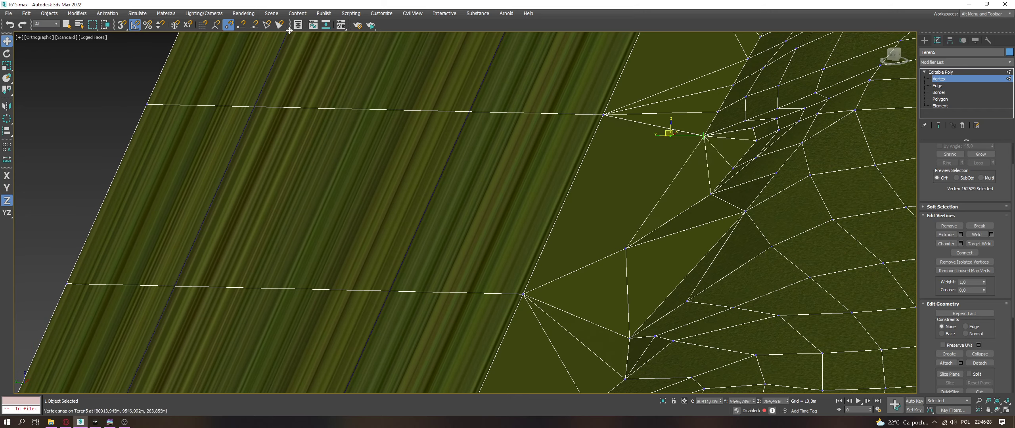
pyautogui.hotkey('ctrl', 'z')
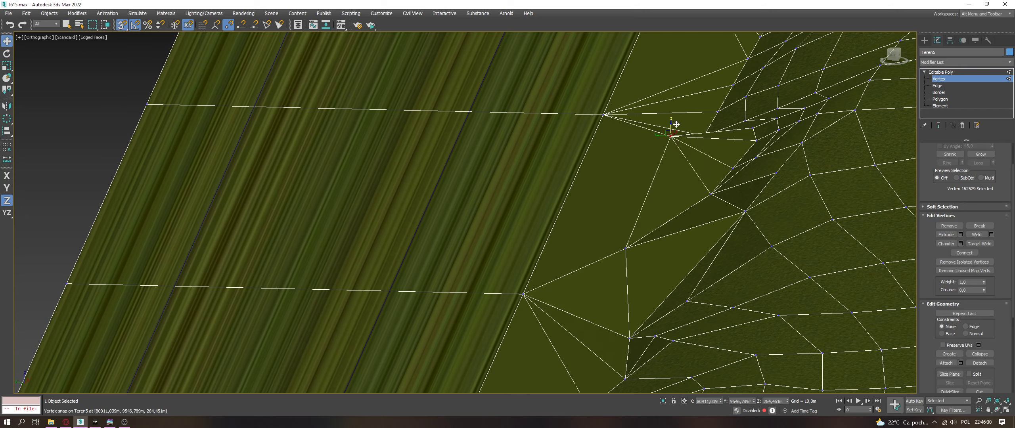
pyautogui.moveTo(677, 125); pyautogui.dragTo(694, 135)
# Step: Snap the next inner vertex to the welded vertex's height and shift it along Y toward the terrain
pyautogui.moveTo(627, 247); pyautogui.dragTo(669, 170)
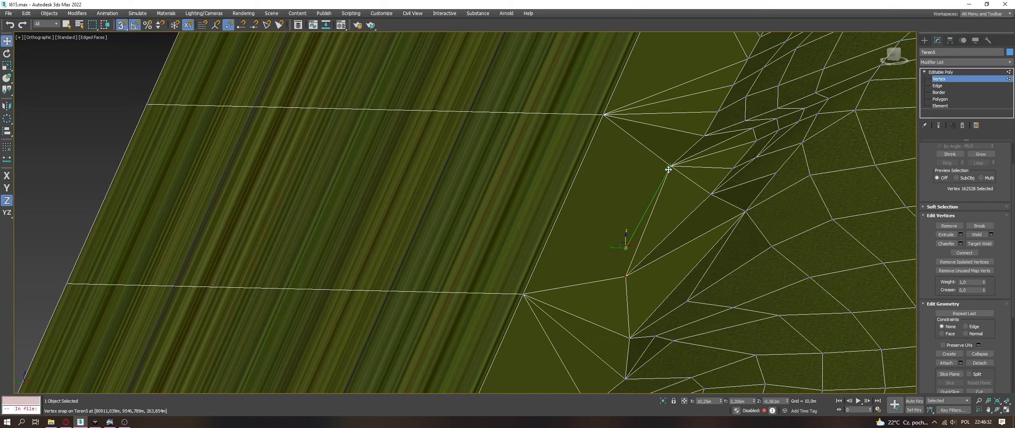
pyautogui.rightClick(646, 261)
pyautogui.press('s')
pyautogui.press('F6')
pyautogui.moveTo(620, 280); pyautogui.dragTo(637, 285)
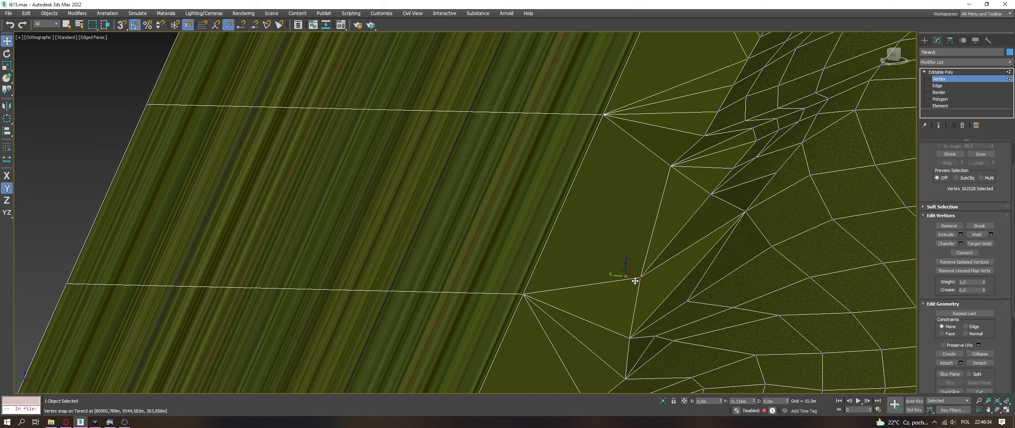
pyautogui.click(672, 167)
pyautogui.keyDown('alt'); pyautogui.moveTo(655, 234); pyautogui.dragTo(686, 226, button='middle'); pyautogui.keyUp('alt')
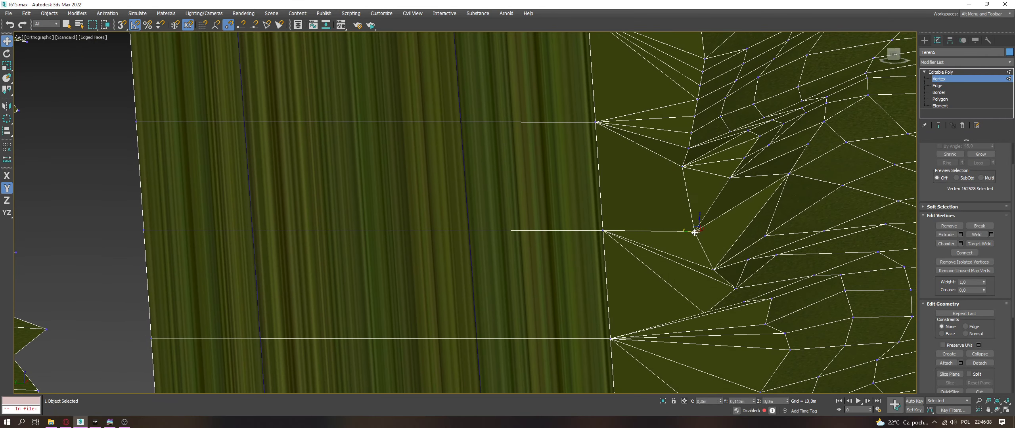
# Step: Move the next two terrain border vertices along Y toward the strip and snap the following vertex to its neighbour's height
pyautogui.moveTo(700, 275); pyautogui.dragTo(701, 267)
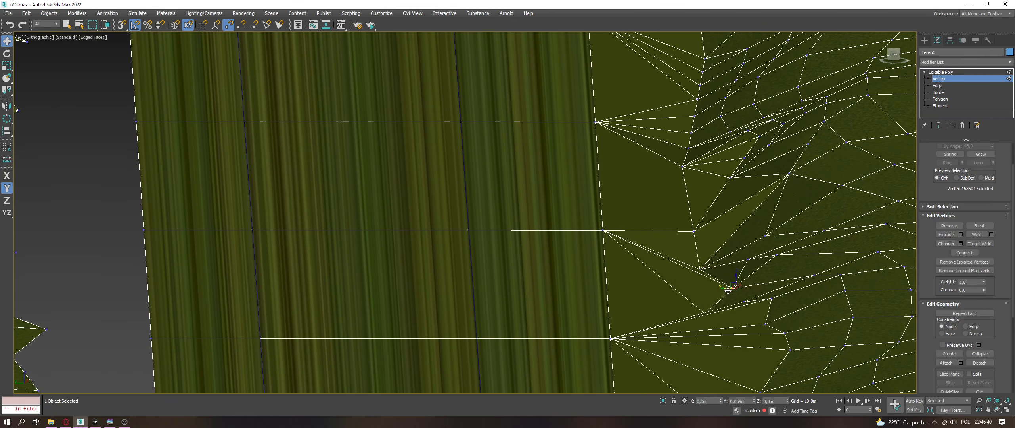
pyautogui.moveTo(734, 288); pyautogui.dragTo(704, 291)
pyautogui.press('s')
pyautogui.press('F7')
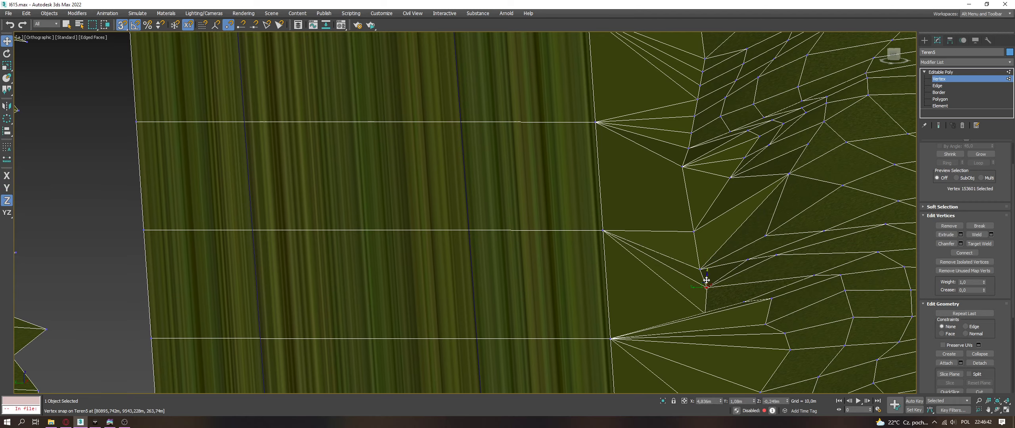
pyautogui.keyDown('alt'); pyautogui.moveTo(703, 272); pyautogui.dragTo(659, 176, button='middle'); pyautogui.keyUp('alt')
pyautogui.moveTo(652, 152); pyautogui.dragTo(655, 137)
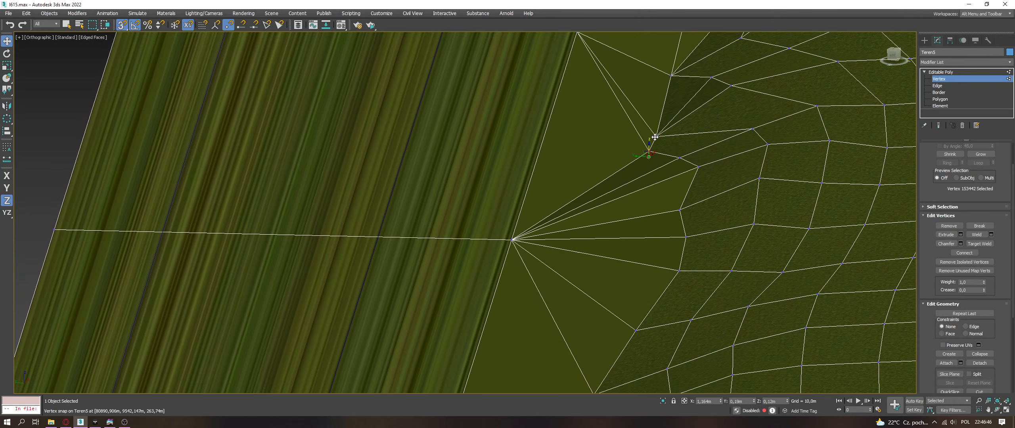
# Step: Connect the six inner edges of the fan at the strip's border and weld the new vertices into one
pyautogui.rightClick(655, 138)
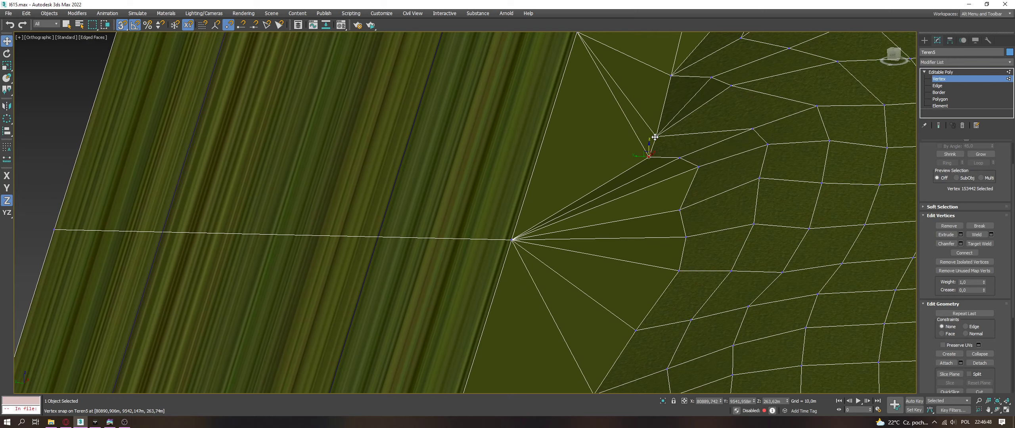
pyautogui.keyDown('alt'); pyautogui.moveTo(655, 137); pyautogui.dragTo(731, 118, button='middle'); pyautogui.keyUp('alt')
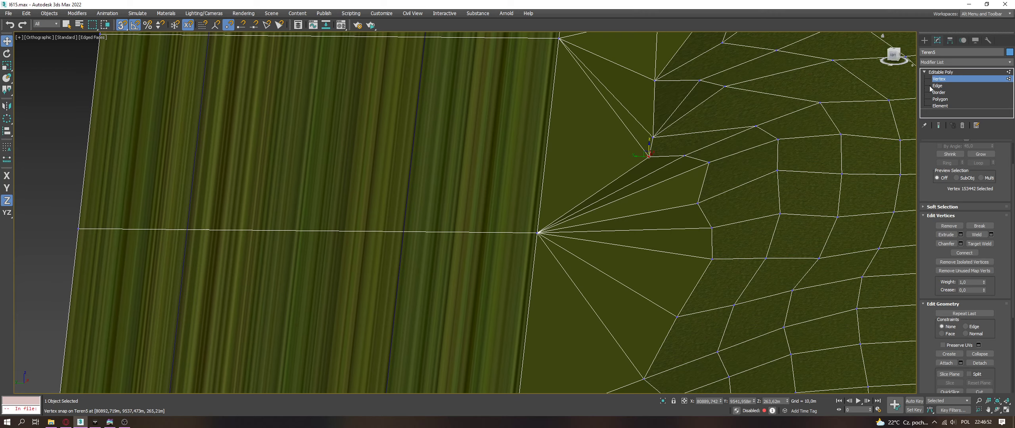
pyautogui.press('2')
pyautogui.moveTo(667, 301); pyautogui.dragTo(647, 177)
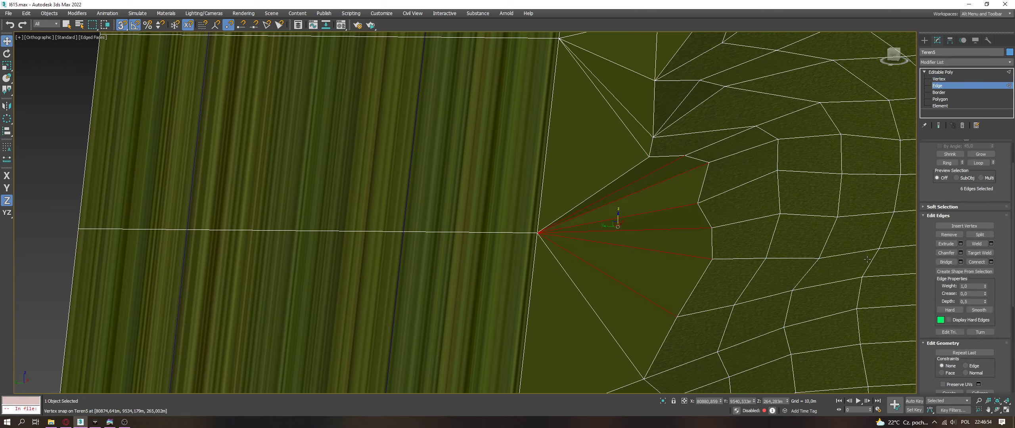
pyautogui.hotkey('ctrl', 'shift', 'e')
pyautogui.press('1')
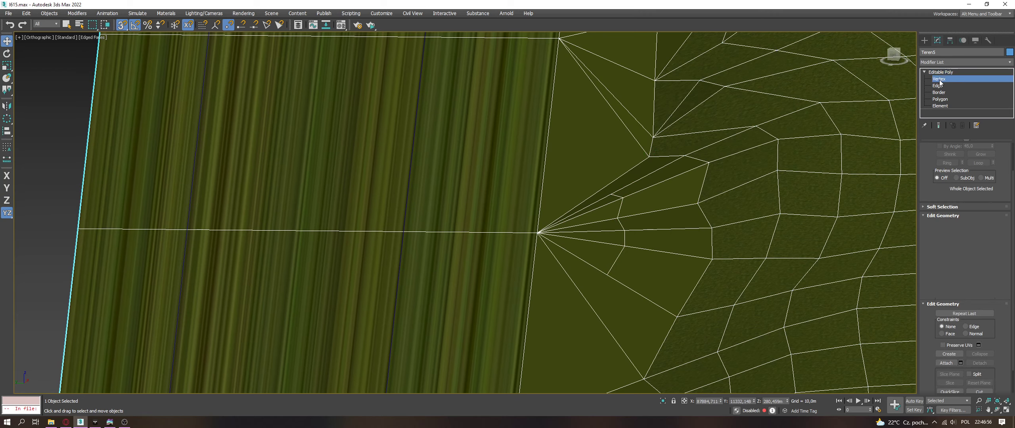
pyautogui.moveTo(640, 291); pyautogui.dragTo(595, 184)
pyautogui.hotkey('ctrl', 'alt', 'c')
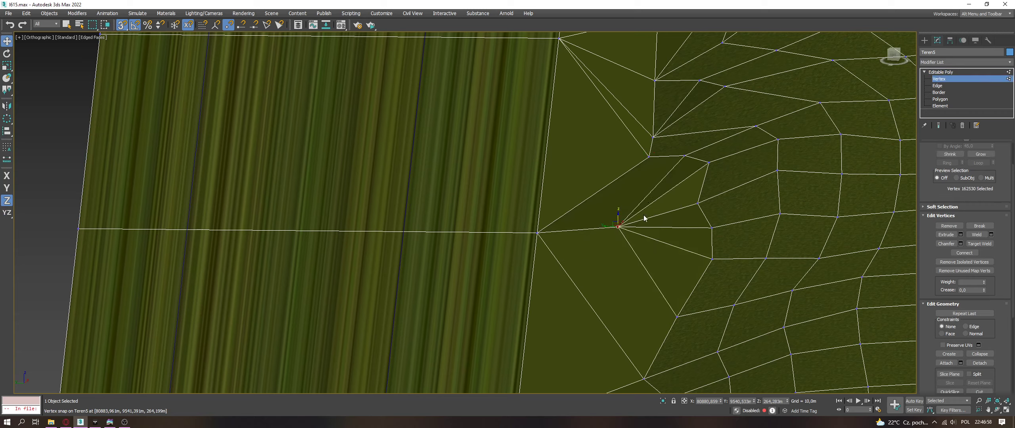
# Step: Snap the welded vertex to the adjacent border vertex's height, shift it along Y toward the terrain, and connect it to both neighbouring border vertices
pyautogui.moveTo(618, 216); pyautogui.dragTo(661, 164)
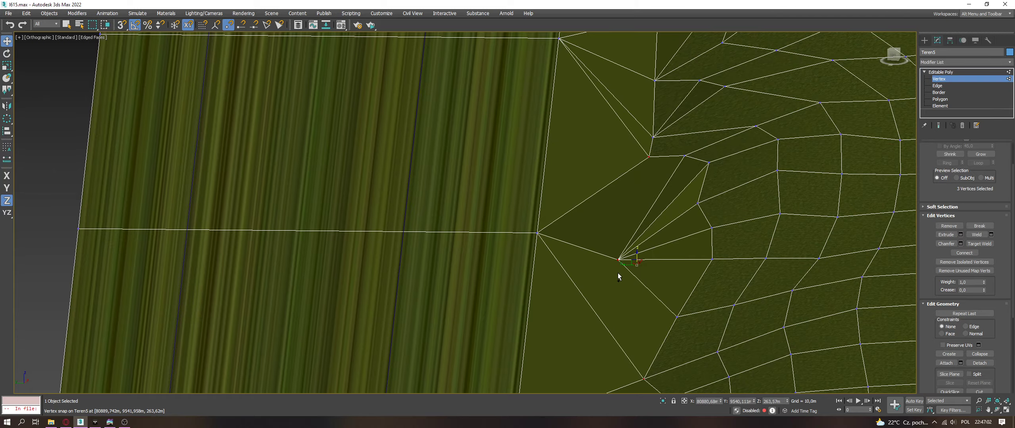
pyautogui.hotkey('ctrl', 'shift', 'e')
pyautogui.press('F6')
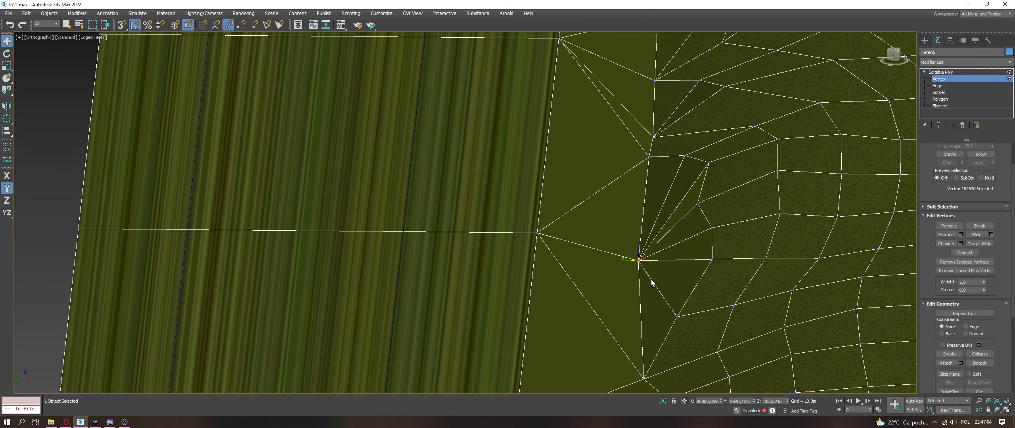
pyautogui.keyDown('alt'); pyautogui.moveTo(645, 267); pyautogui.dragTo(673, 215, button='middle'); pyautogui.keyUp('alt')
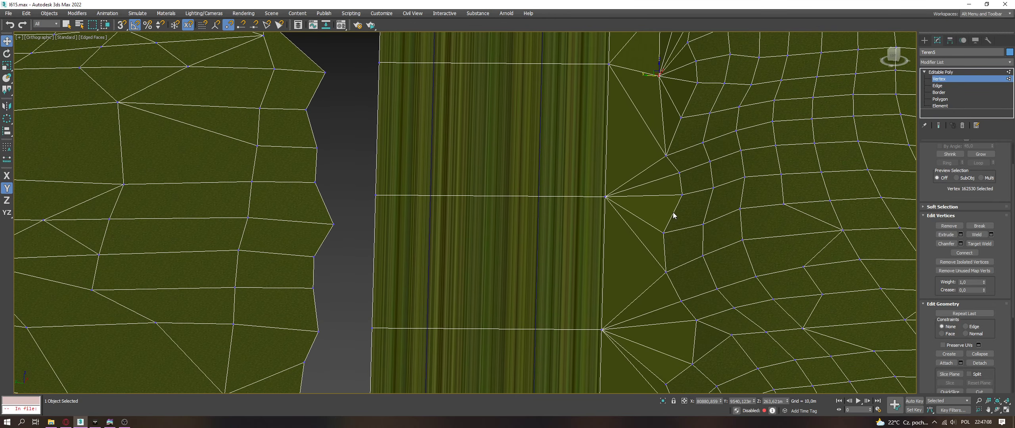
# Step: Connect the inner edges of the next fan down the strip and try collapsing the new vertices together with the adjacent border vertex
pyautogui.click(940, 85)
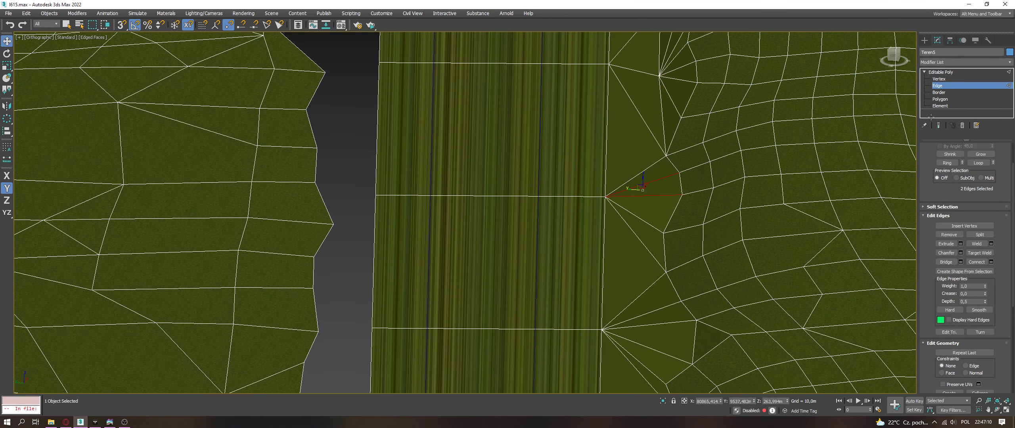
pyautogui.click(939, 78)
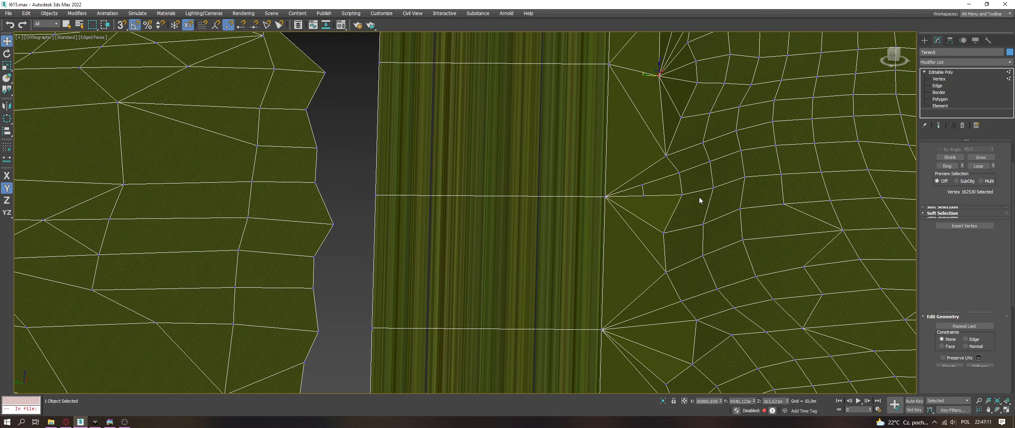
pyautogui.click(649, 196)
pyautogui.keyDown('ctrl'); pyautogui.click(669, 156); pyautogui.keyUp('ctrl')
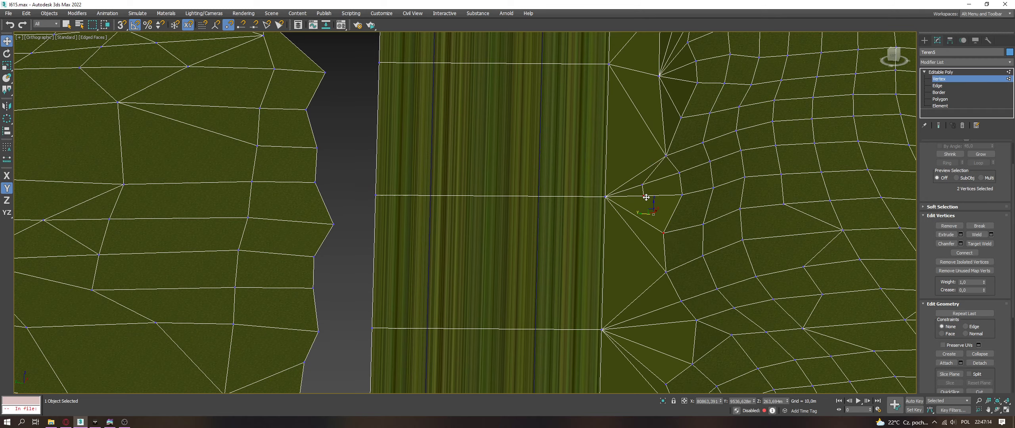
pyautogui.scroll(3, 649, 189)
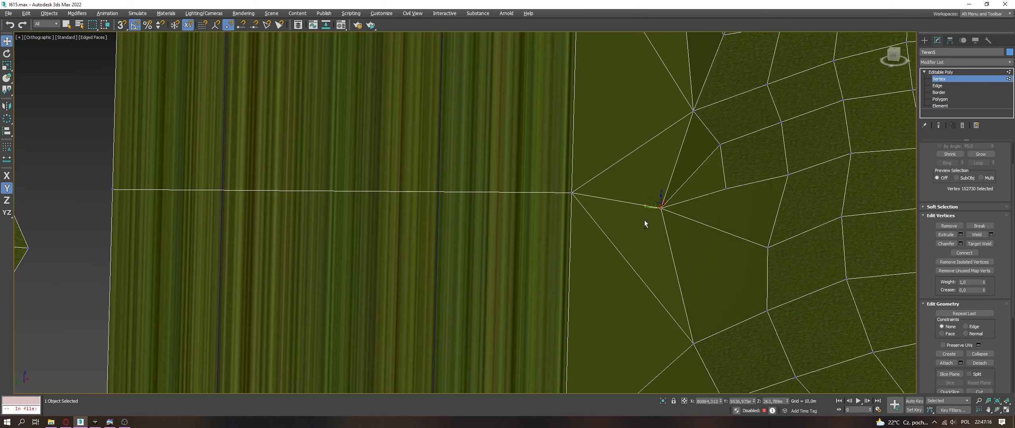
# Step: Merge only the fan's new vertices into one and snap that vertex along Z to the adjacent border vertex's height
pyautogui.keyDown('alt'); pyautogui.moveTo(644, 221); pyautogui.dragTo(655, 234, button='middle'); pyautogui.keyUp('alt')
pyautogui.keyDown('ctrl'); pyautogui.click(690, 237); pyautogui.keyUp('ctrl')
pyautogui.keyDown('alt'); pyautogui.moveTo(687, 232); pyautogui.dragTo(687, 233); pyautogui.keyUp('alt')
pyautogui.keyDown('alt'); pyautogui.moveTo(688, 233); pyautogui.dragTo(718, 257, button='middle'); pyautogui.keyUp('alt')
pyautogui.moveTo(626, 195); pyautogui.dragTo(702, 215)
pyautogui.press('s')
pyautogui.keyDown('alt'); pyautogui.moveTo(703, 215); pyautogui.dragTo(685, 220, button='middle'); pyautogui.keyUp('alt')
pyautogui.moveTo(685, 220); pyautogui.dragTo(686, 247)
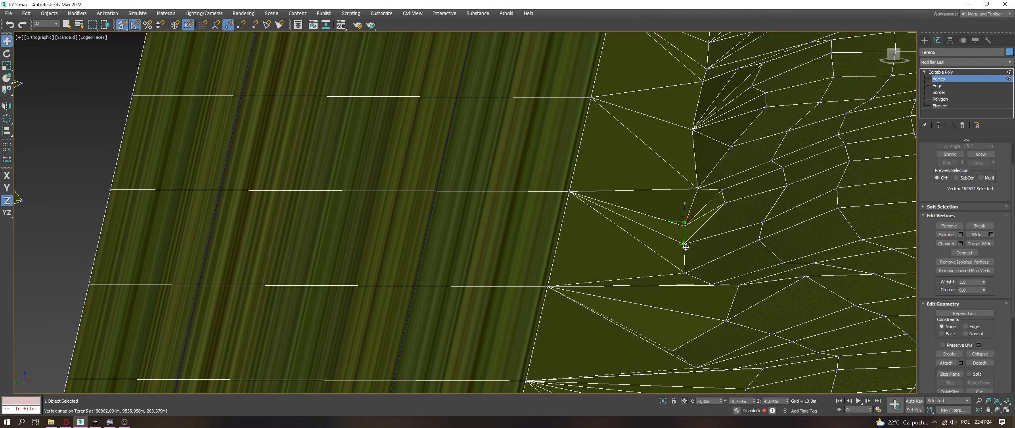
# Step: Connect the inner edges of the following fan down the strip and weld the new vertices into one
pyautogui.scroll(-3, 692, 256)
pyautogui.moveTo(682, 348); pyautogui.dragTo(657, 171, button='middle')
pyautogui.scroll(8, 657, 224)
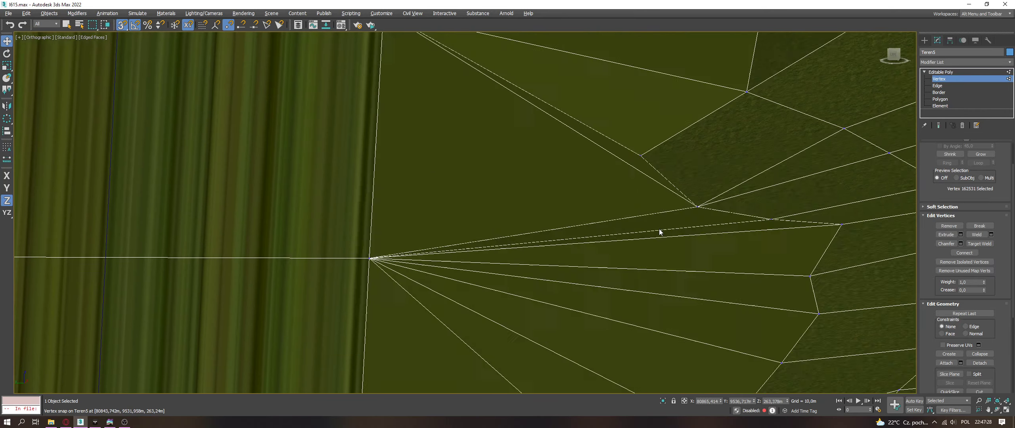
pyautogui.scroll(-8, 659, 230)
pyautogui.moveTo(688, 240); pyautogui.dragTo(695, 262, button='middle')
pyautogui.press('2')
pyautogui.scroll(2, 674, 194)
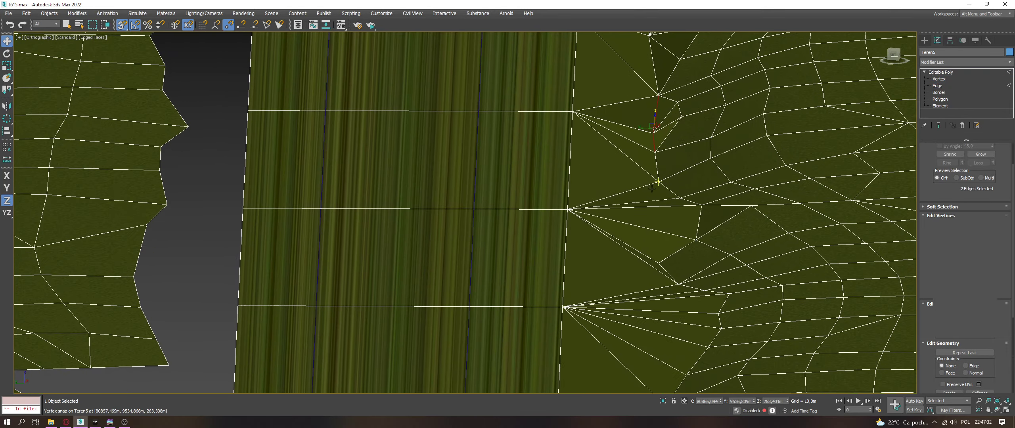
pyautogui.click(659, 194)
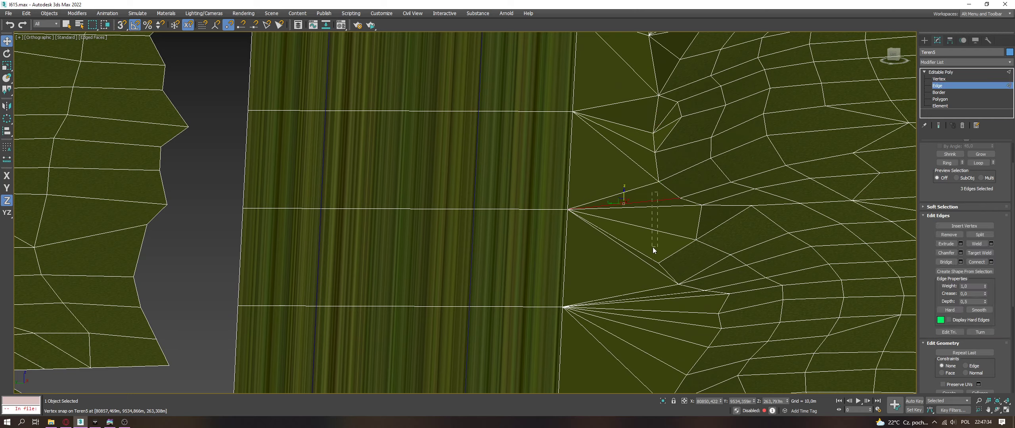
pyautogui.keyDown('ctrl'); pyautogui.click(651, 207); pyautogui.keyUp('ctrl')
pyautogui.keyDown('ctrl'); pyautogui.click(681, 236); pyautogui.keyUp('ctrl')
pyautogui.click(939, 79)
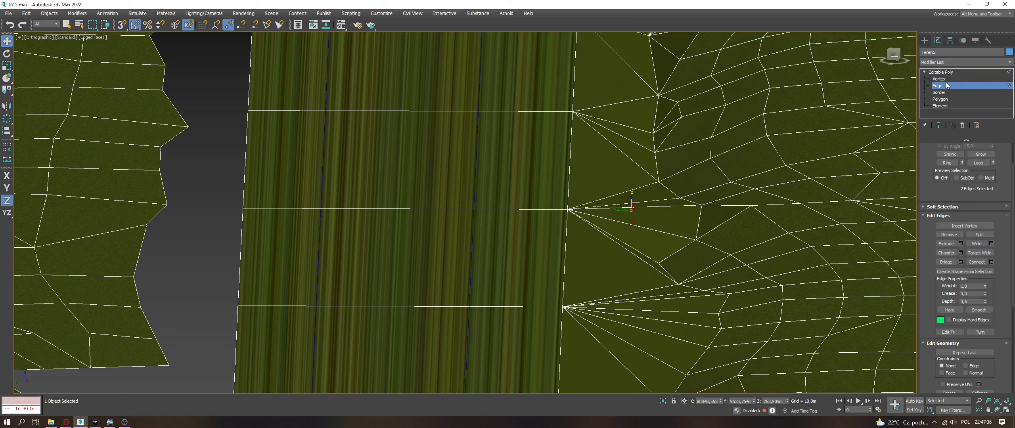
# Step: Connect the welded vertex to its neighbouring border vertices and position it along Y toward the terrain and along Z with vertex snap
pyautogui.click(660, 182)
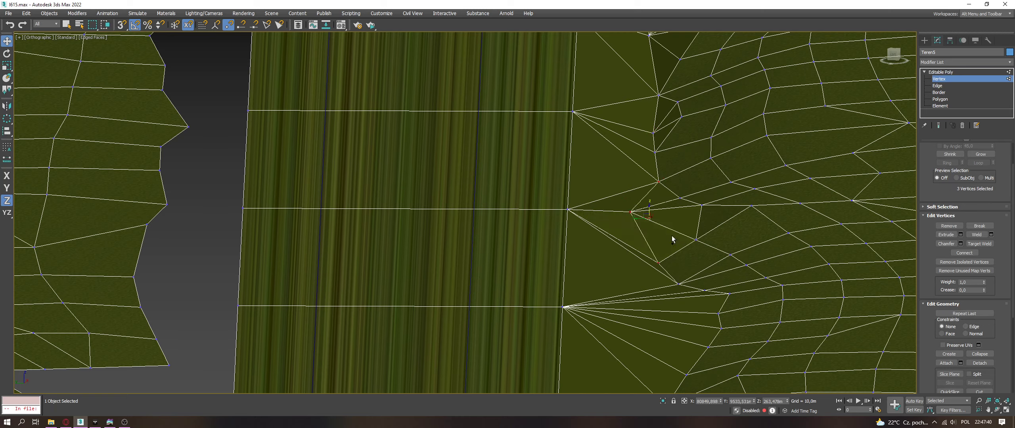
pyautogui.moveTo(620, 216); pyautogui.dragTo(662, 190)
pyautogui.press('F7')
pyautogui.press('s')
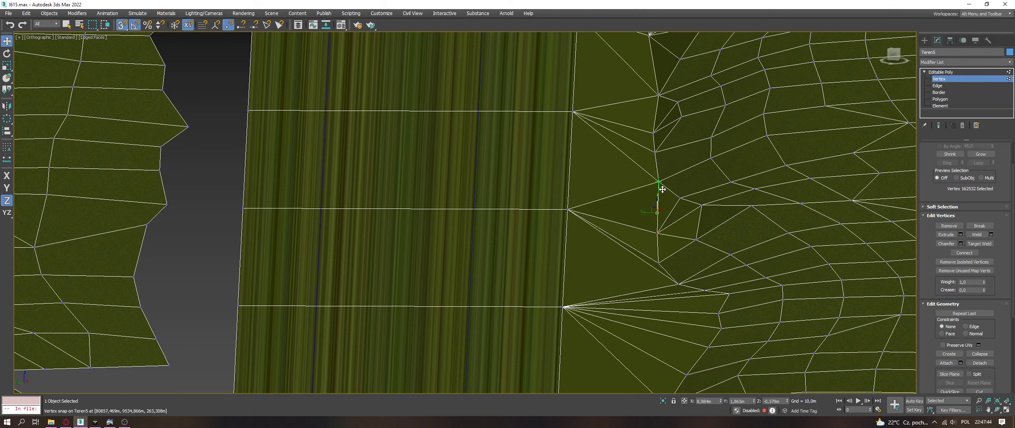
# Step: Lower the terrain border vertex farther down the gap along Z by snapping it to its neighbour's height
pyautogui.keyDown('alt'); pyautogui.moveTo(662, 189); pyautogui.dragTo(667, 232, button='middle'); pyautogui.keyUp('alt')
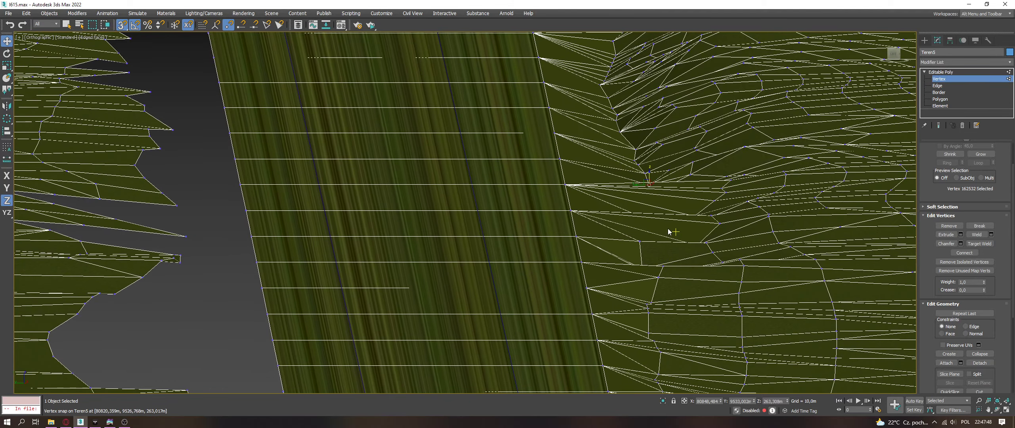
pyautogui.click(658, 215)
pyautogui.moveTo(666, 286); pyautogui.dragTo(643, 188, button='middle')
pyautogui.click(679, 224)
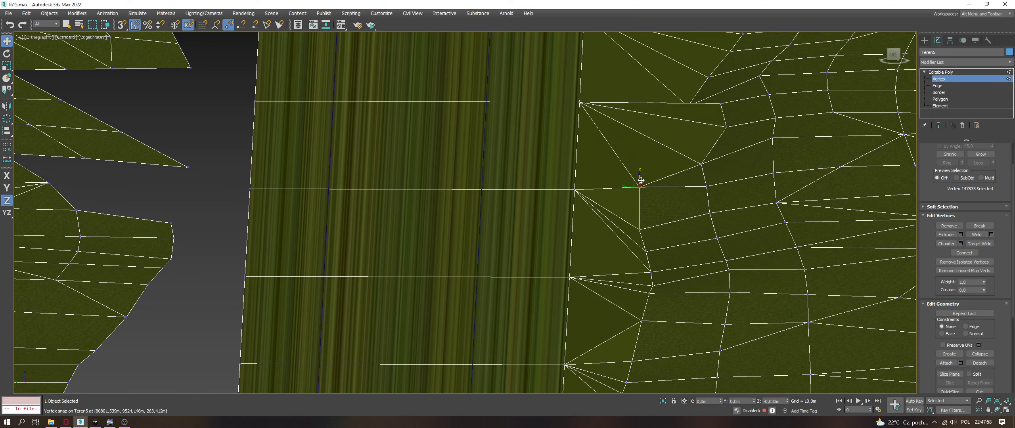
pyautogui.press('s')
pyautogui.moveTo(641, 180); pyautogui.dragTo(664, 204)
# Step: Connect the three inner edges of the fan above that vertex and weld the new vertices into one joined to both adjacent border vertices
pyautogui.keyDown('alt'); pyautogui.moveTo(664, 204); pyautogui.dragTo(687, 269, button='middle'); pyautogui.keyUp('alt')
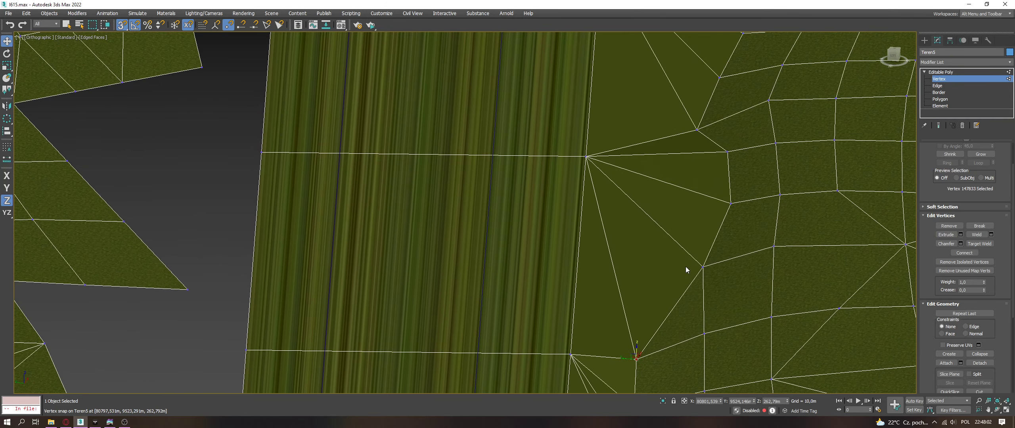
pyautogui.click(937, 85)
pyautogui.keyDown('ctrl'); pyautogui.click(673, 159); pyautogui.keyUp('ctrl')
pyautogui.keyDown('ctrl'); pyautogui.click(680, 152); pyautogui.keyUp('ctrl')
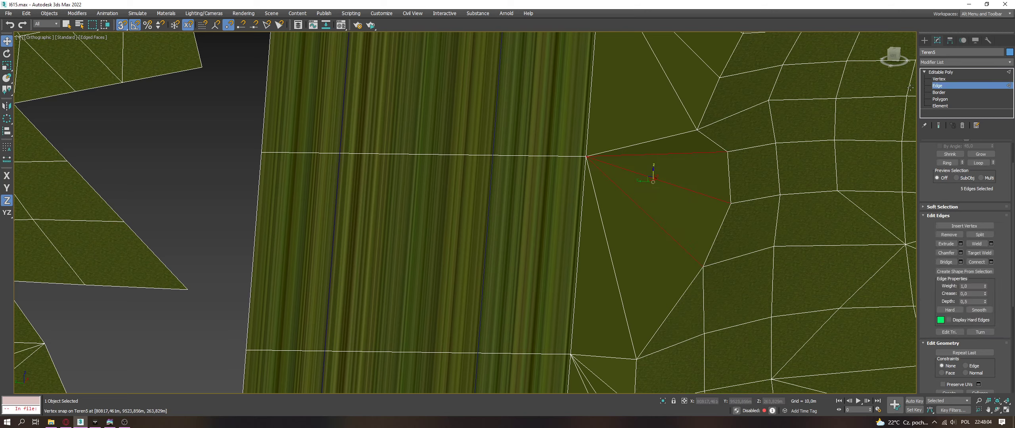
pyautogui.click(939, 79)
pyautogui.moveTo(678, 219); pyautogui.dragTo(632, 149)
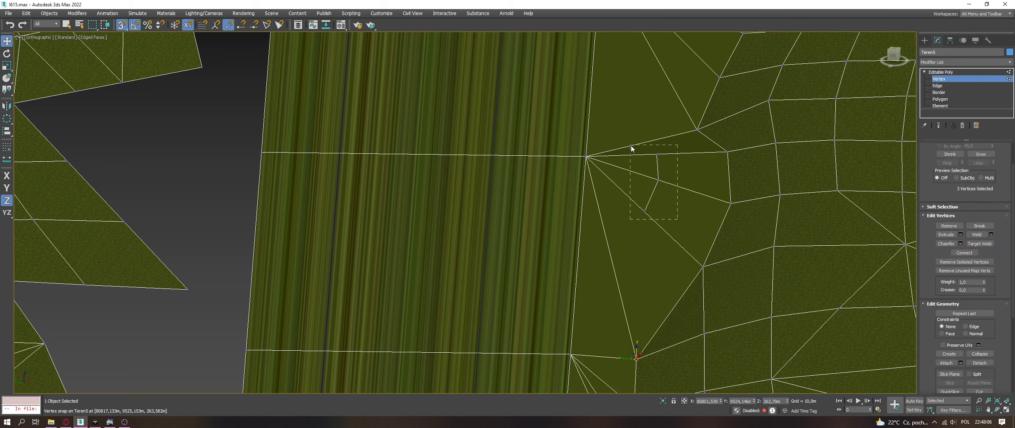
pyautogui.click(701, 130)
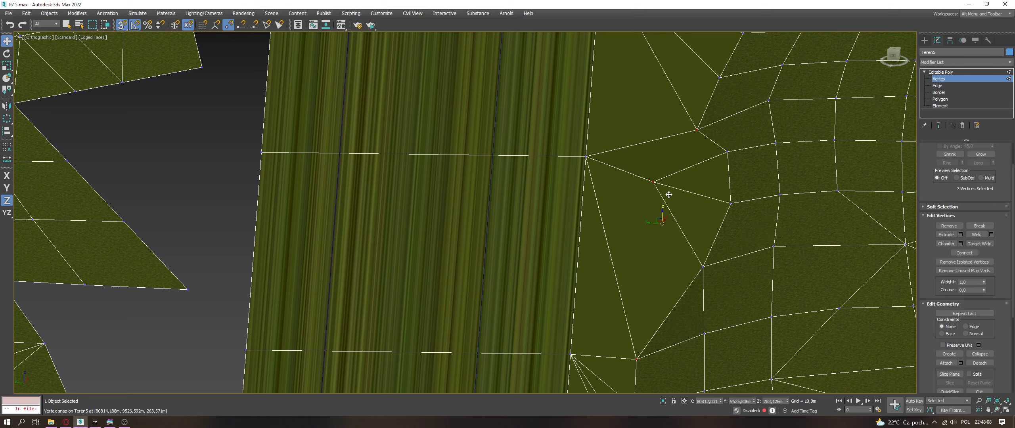
pyautogui.keyDown('alt'); pyautogui.moveTo(657, 217); pyautogui.dragTo(646, 196, button='middle'); pyautogui.keyUp('alt')
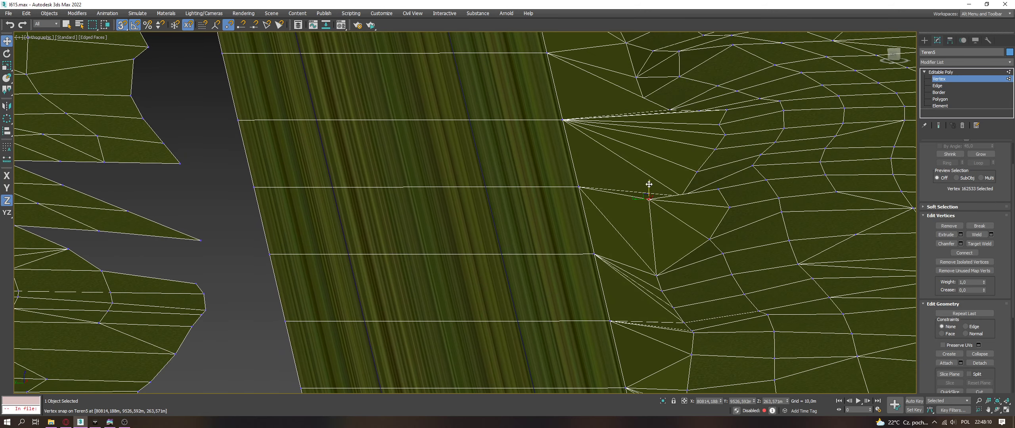
# Step: Snap the welded vertex along Z to the lowered border vertex's height and shift it along Y toward the terrain
pyautogui.moveTo(649, 189); pyautogui.dragTo(704, 196)
pyautogui.moveTo(645, 209); pyautogui.dragTo(656, 270)
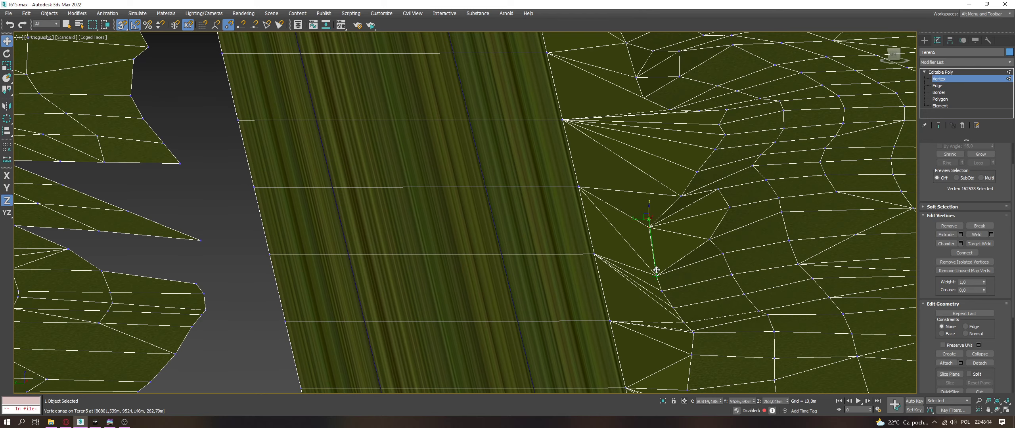
pyautogui.press('s')
pyautogui.press('F6')
pyautogui.keyDown('alt'); pyautogui.moveTo(648, 226); pyautogui.dragTo(666, 274, button='middle'); pyautogui.keyUp('alt')
# Step: Connect the six inner edges of the next fan up the strip and weld the new vertices into one joined to both adjacent border vertices
pyautogui.press('2')
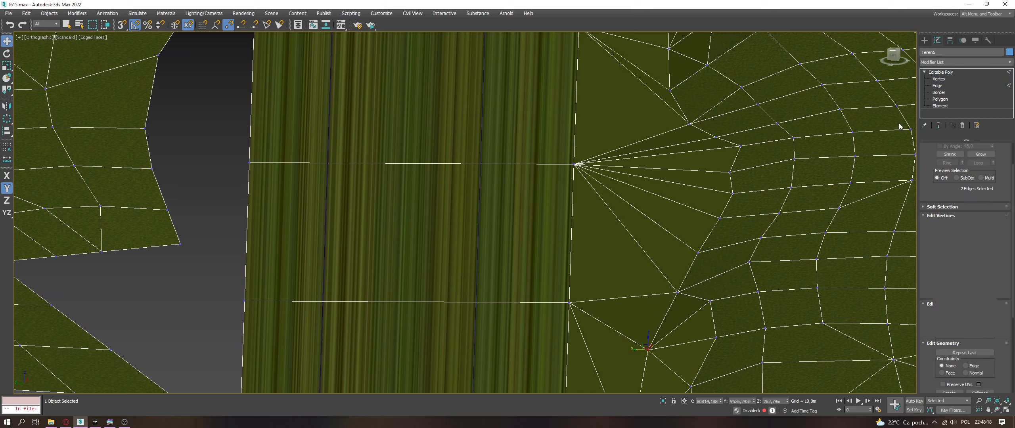
pyautogui.moveTo(679, 151); pyautogui.dragTo(679, 139)
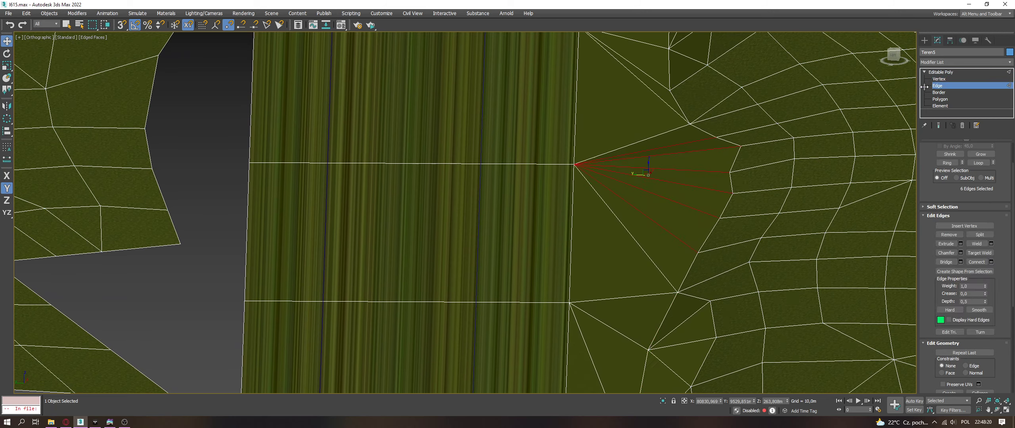
pyautogui.click(939, 78)
pyautogui.moveTo(661, 231); pyautogui.dragTo(636, 143)
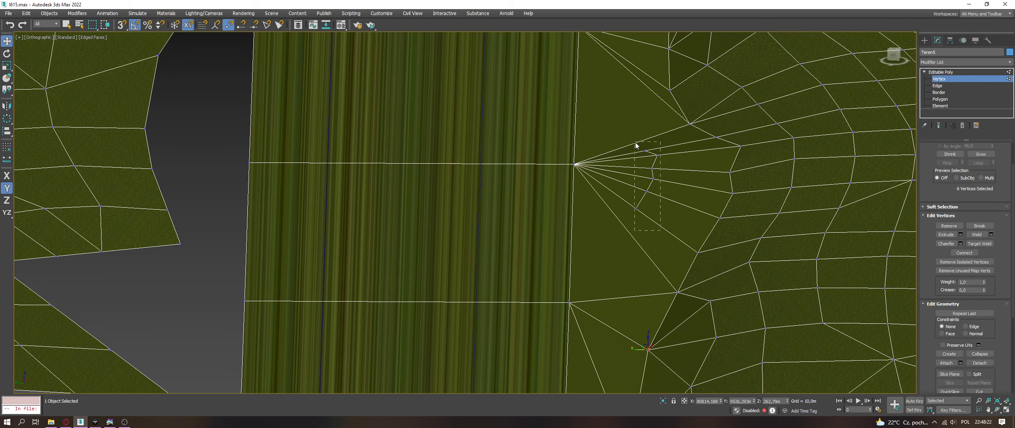
pyautogui.hotkey('ctrl', 'alt', 'c')
pyautogui.keyDown('ctrl'); pyautogui.click(690, 124); pyautogui.keyUp('ctrl')
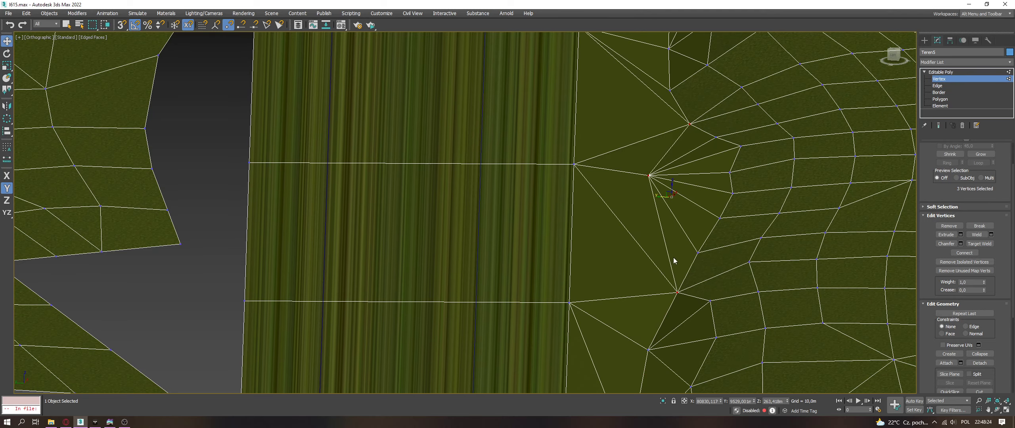
pyautogui.hotkey('ctrl', 'z')
# Step: Lower the newly welded vertex along Z with vertex snap and shift it along Y toward the terrain
pyautogui.keyDown('alt'); pyautogui.moveTo(659, 197); pyautogui.dragTo(659, 197, button='middle'); pyautogui.keyUp('alt')
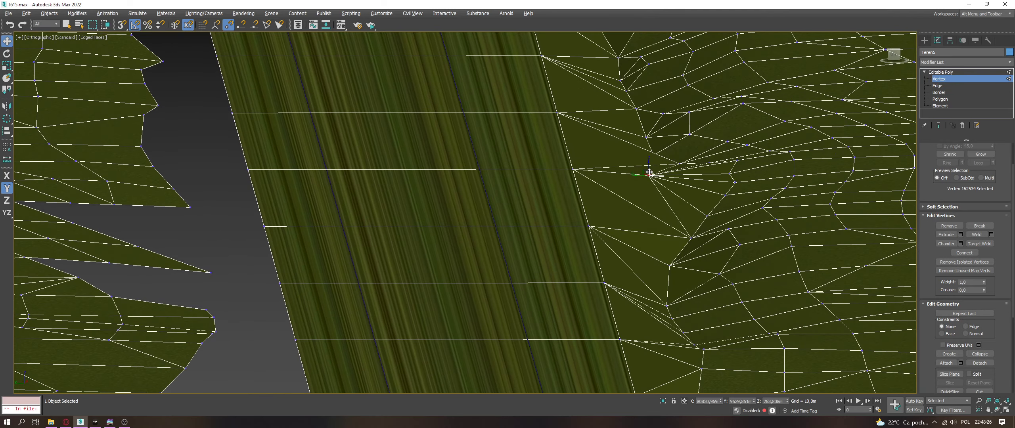
pyautogui.moveTo(649, 173); pyautogui.dragTo(639, 205)
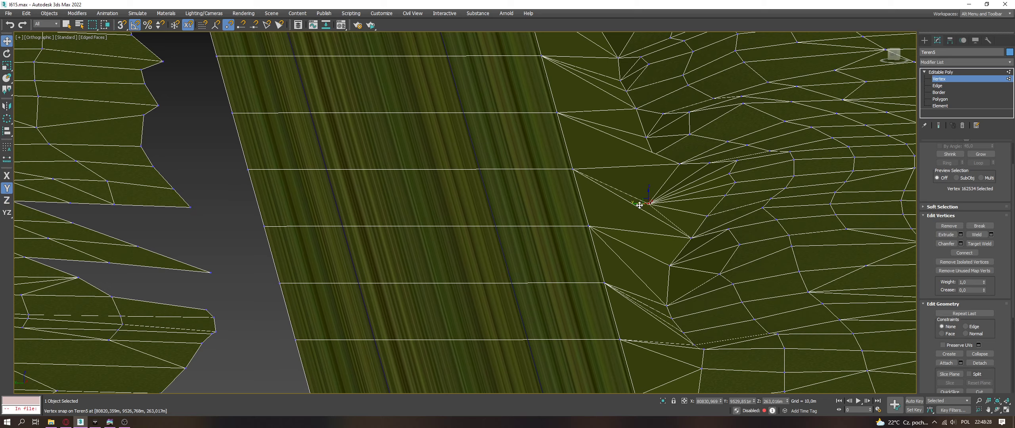
pyautogui.keyDown('alt'); pyautogui.moveTo(666, 265); pyautogui.dragTo(666, 286, button='middle'); pyautogui.keyUp('alt')
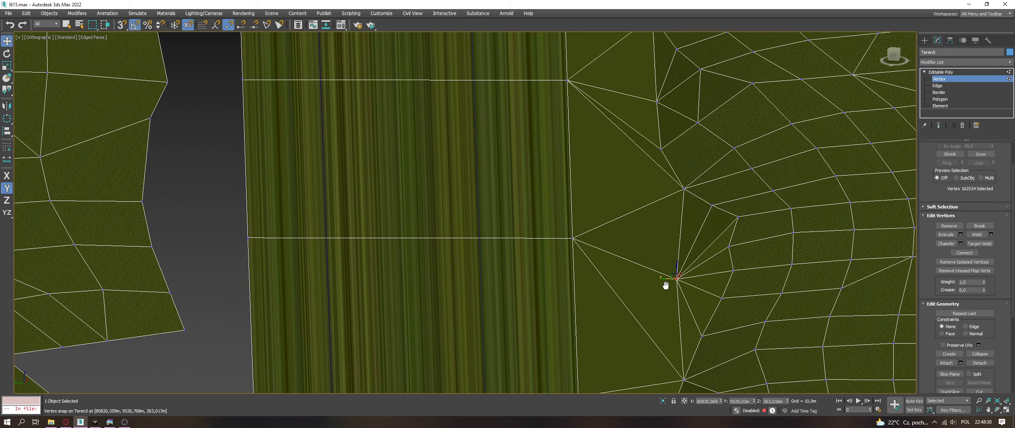
# Step: Connect the two long edges of the triangle above the adjusted vertex, collapse the new edge into one vertex, and shift it toward the terrain
pyautogui.press('2')
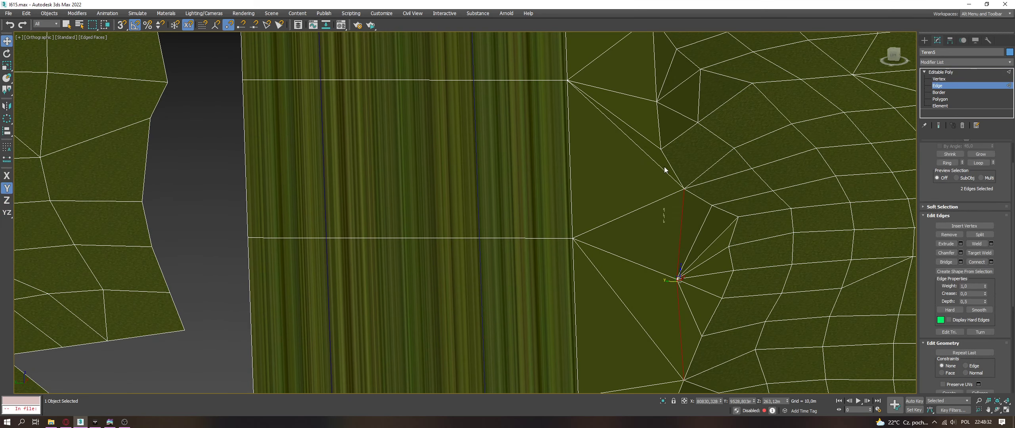
pyautogui.click(939, 79)
pyautogui.click(937, 85)
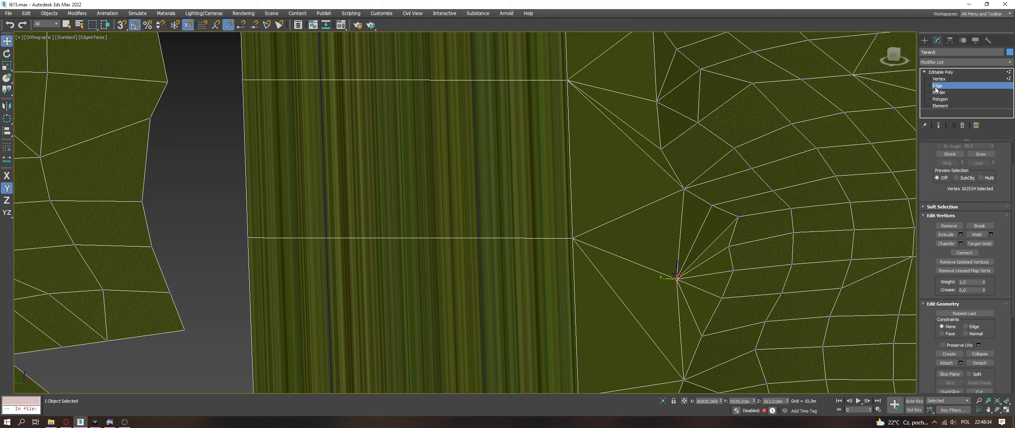
pyautogui.hotkey('ctrl', 'z')
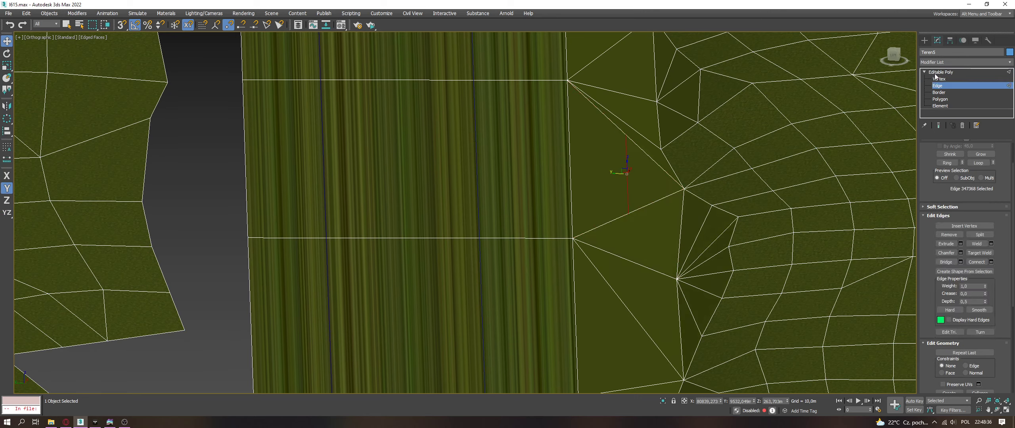
pyautogui.hotkey('ctrl', 'alt', 'c')
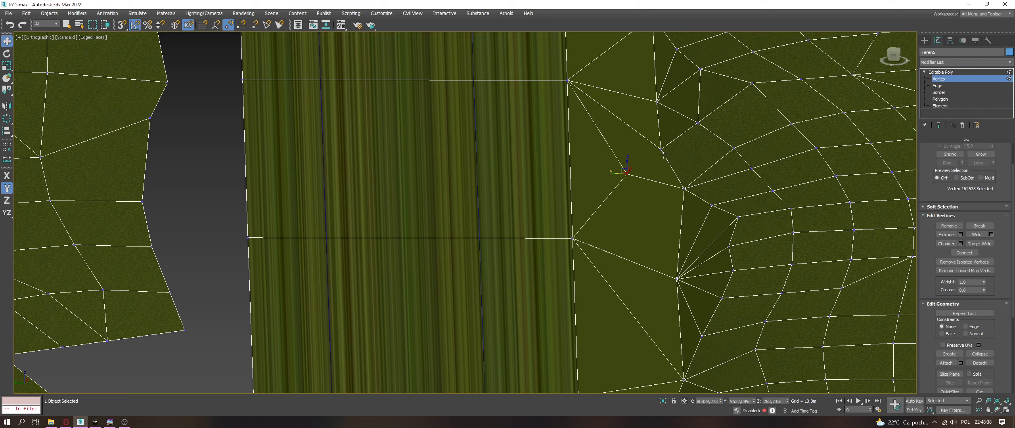
pyautogui.hotkey('ctrl', 'shift', 'e')
pyautogui.click(628, 173)
pyautogui.moveTo(630, 168); pyautogui.dragTo(654, 200)
# Step: Examine the stitched seam and its border vertices from several angles, up to the start of the remaining gap
pyautogui.keyDown('alt'); pyautogui.moveTo(674, 269); pyautogui.dragTo(677, 254, button='middle'); pyautogui.keyUp('alt')
pyautogui.click(682, 249)
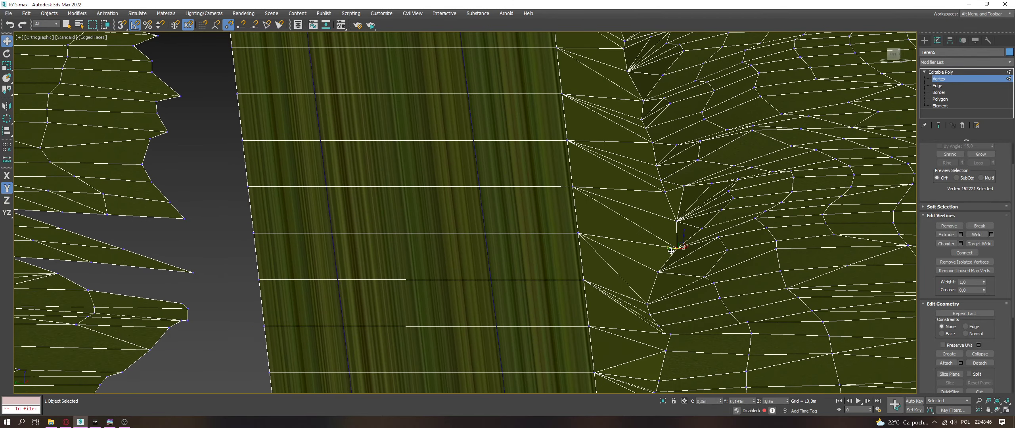
pyautogui.scroll(6, 655, 238)
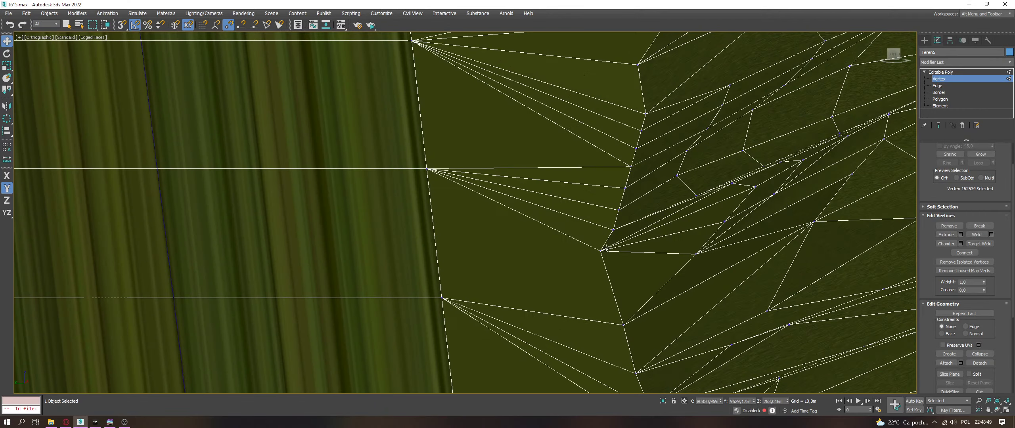
pyautogui.click(602, 250)
pyautogui.keyDown('alt'); pyautogui.moveTo(602, 251); pyautogui.dragTo(625, 214, button='middle'); pyautogui.keyUp('alt')
pyautogui.scroll(-5, 626, 216)
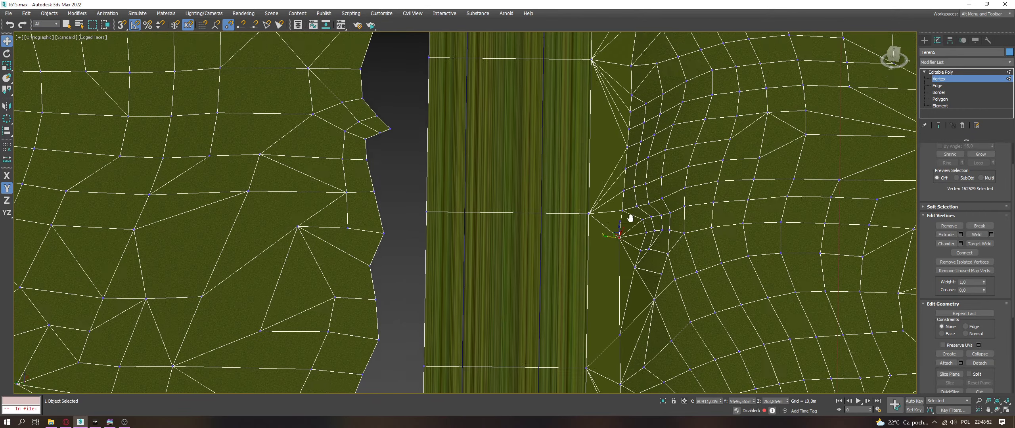
pyautogui.click(642, 220)
pyautogui.scroll(5, 634, 252)
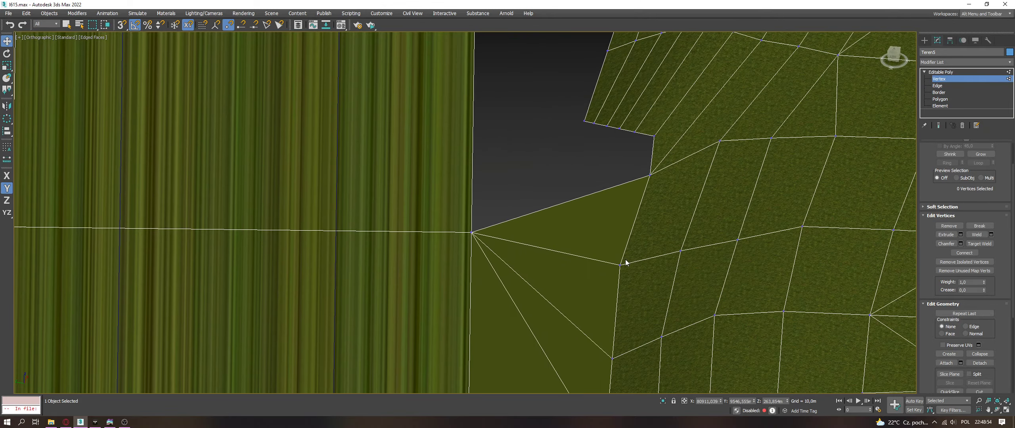
pyautogui.moveTo(625, 266)
pyautogui.keyDown('alt'); pyautogui.mouseDown(button='middle')
pyautogui.moveTo(626, 256)
pyautogui.moveTo(622, 278)
pyautogui.mouseUp(button='middle'); pyautogui.keyUp('alt')
pyautogui.scroll(-5, 617, 237)
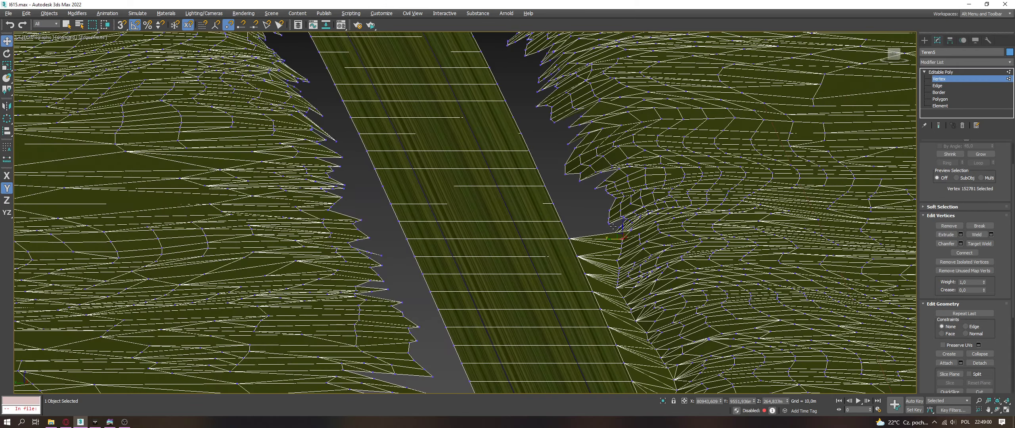
pyautogui.scroll(5, 619, 237)
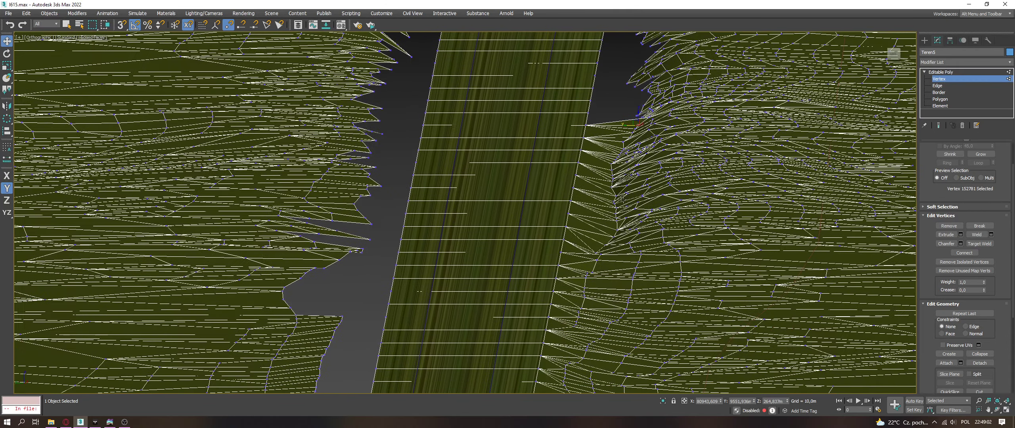
pyautogui.keyDown('alt'); pyautogui.moveTo(661, 216); pyautogui.dragTo(684, 213, button='middle'); pyautogui.keyUp('alt')
pyautogui.scroll(4, 679, 185)
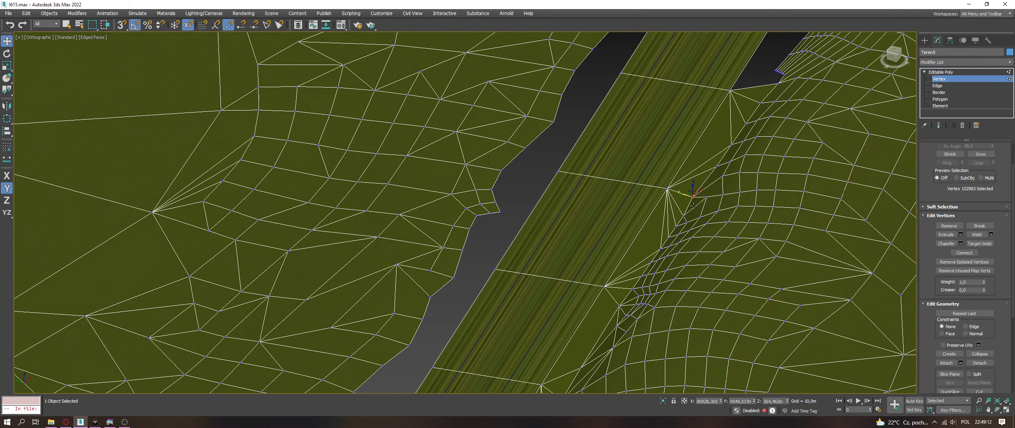
# Step: Target-weld the intermediate vertices along the lower edge of the terrain notch into its corner vertices
pyautogui.scroll(8, 694, 205)
pyautogui.keyDown('alt'); pyautogui.moveTo(845, 119); pyautogui.dragTo(818, 142, button='middle'); pyautogui.keyUp('alt')
pyautogui.click(979, 244)
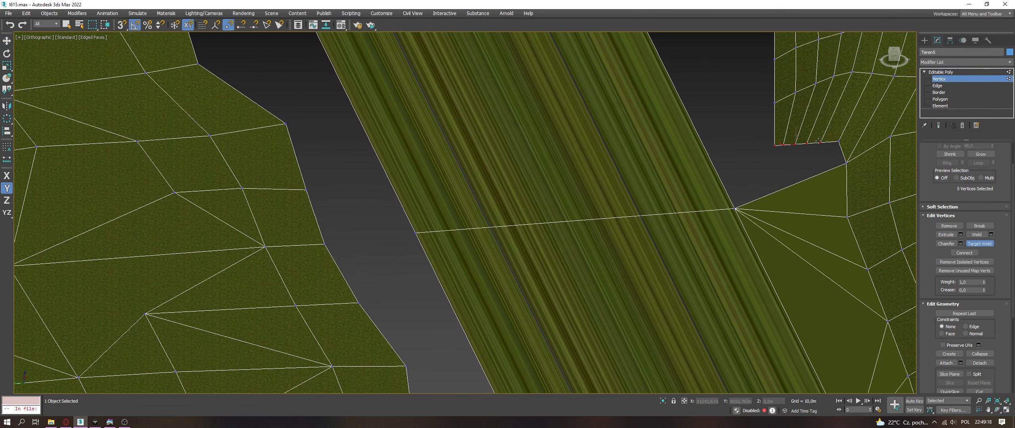
pyautogui.click(838, 142)
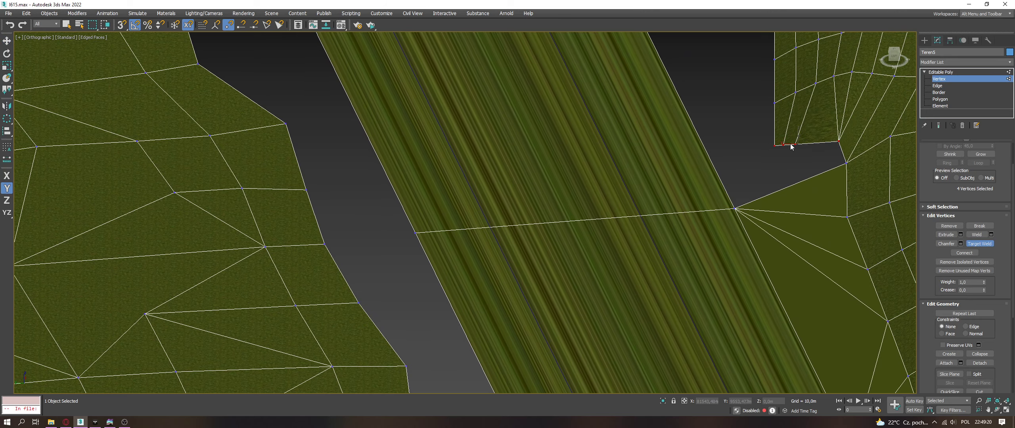
pyautogui.press('w')
# Step: Create three snapped triangles from the last stitched strip vertex, covering the notch's lower edge and reaching the next strip vertex
pyautogui.moveTo(818, 136); pyautogui.dragTo(774, 202, button='middle')
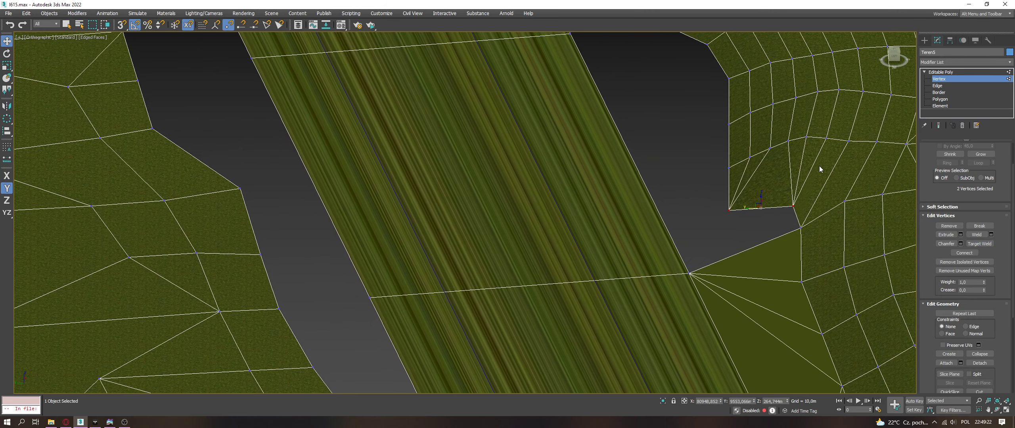
pyautogui.press('4')
pyautogui.click(792, 237)
pyautogui.click(949, 350)
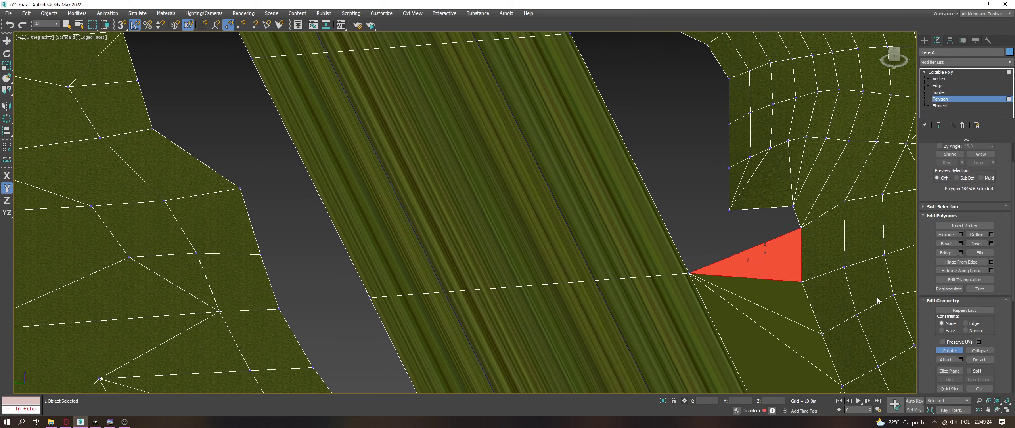
pyautogui.keyDown('alt'); pyautogui.moveTo(875, 294); pyautogui.dragTo(797, 217, button='middle'); pyautogui.keyUp('alt')
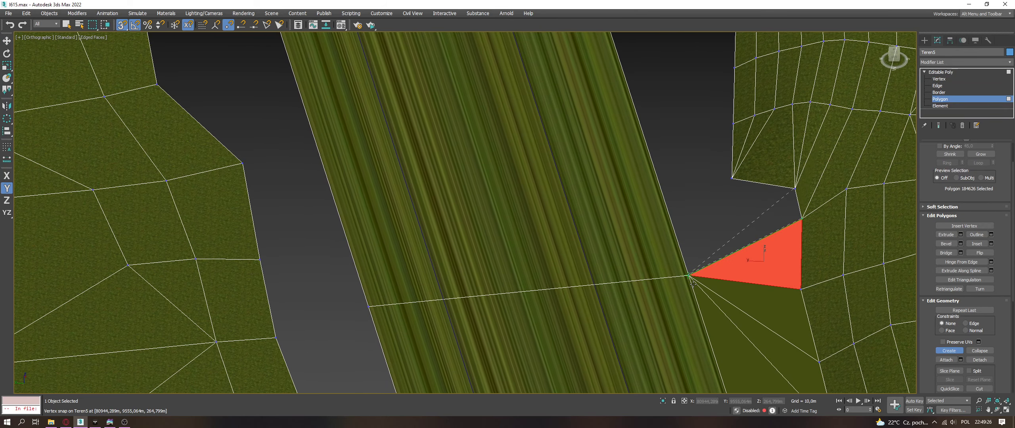
pyautogui.click(789, 190)
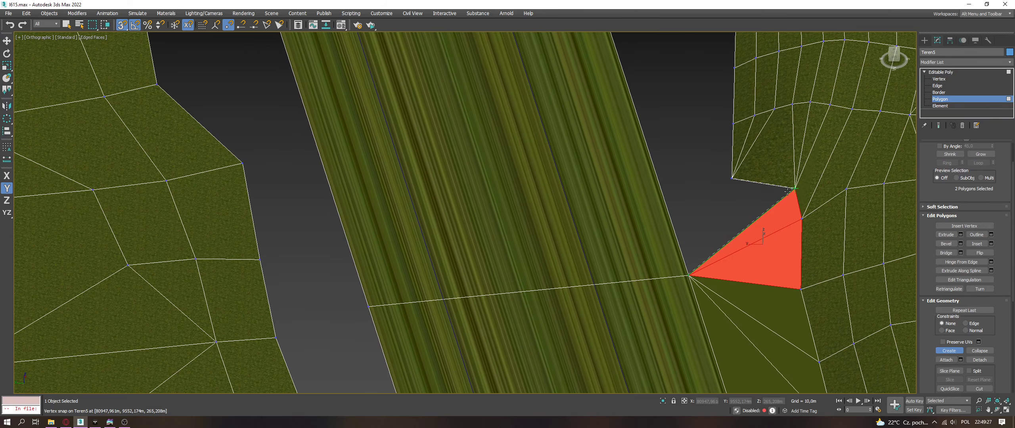
pyautogui.scroll(-3, 688, 264)
pyautogui.scroll(1, 728, 171)
pyautogui.click(729, 171)
pyautogui.keyDown('alt'); pyautogui.moveTo(729, 172); pyautogui.dragTo(654, 178, button='middle'); pyautogui.keyUp('alt')
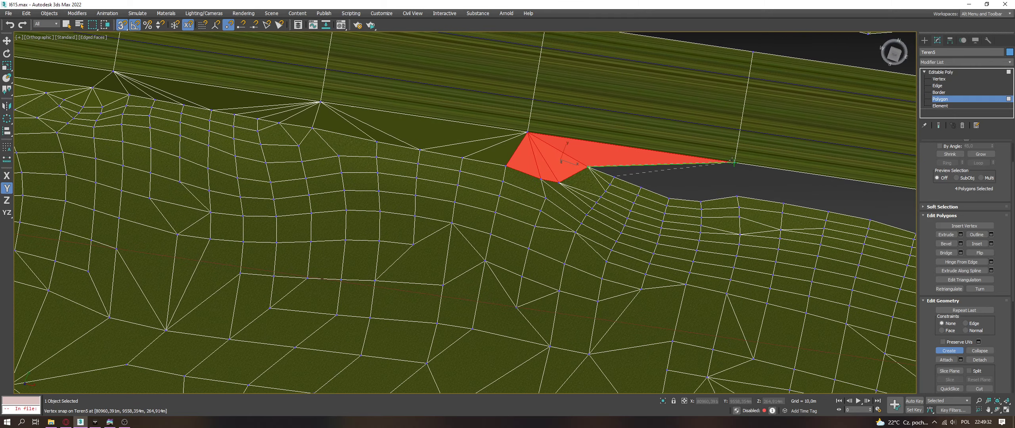
# Step: Create a fan of snapped triangles from that next strip vertex to the terrain border vertices on both sides of it
pyautogui.click(710, 164)
pyautogui.click(702, 200)
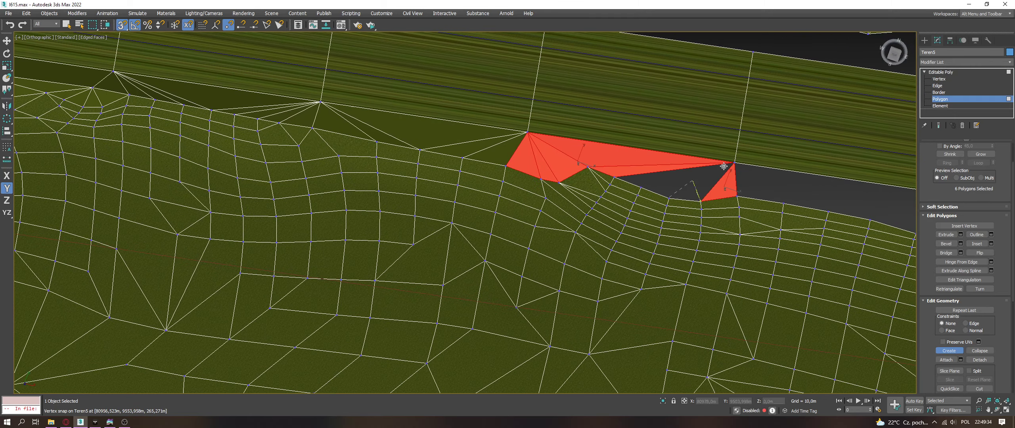
pyautogui.click(674, 199)
pyautogui.click(730, 164)
pyautogui.click(641, 186)
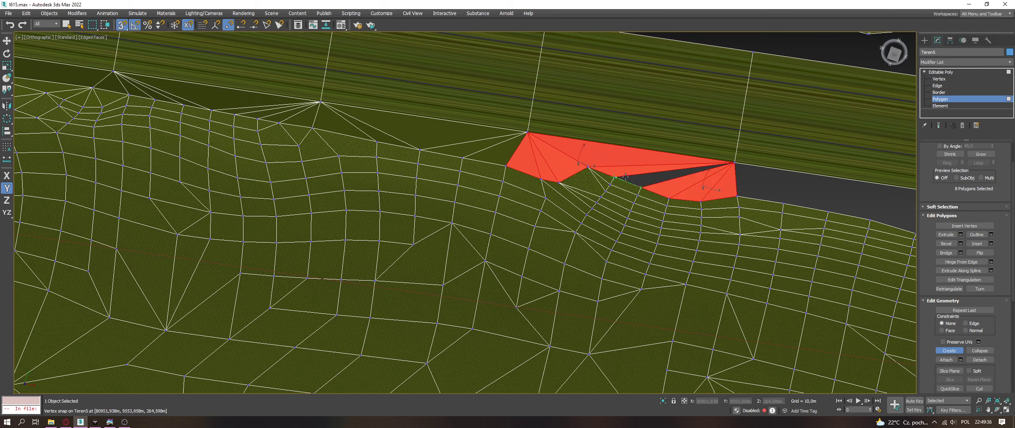
pyautogui.click(734, 162)
pyautogui.click(781, 203)
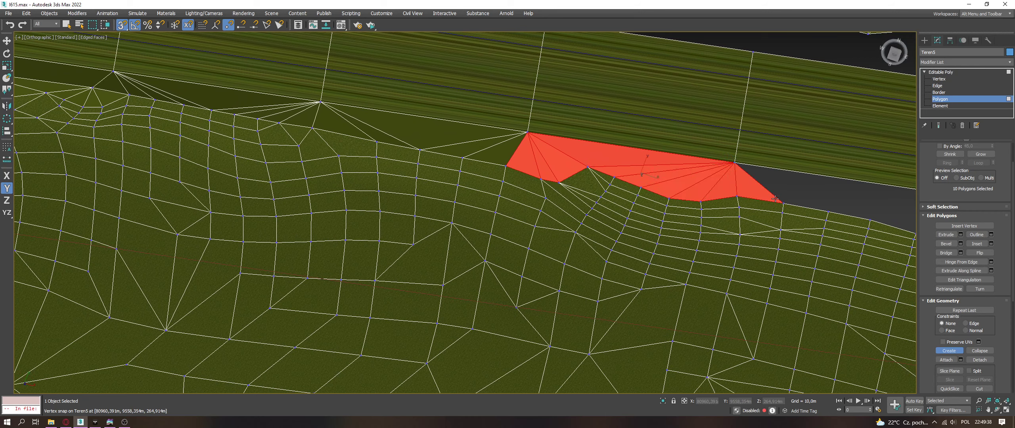
pyautogui.click(831, 209)
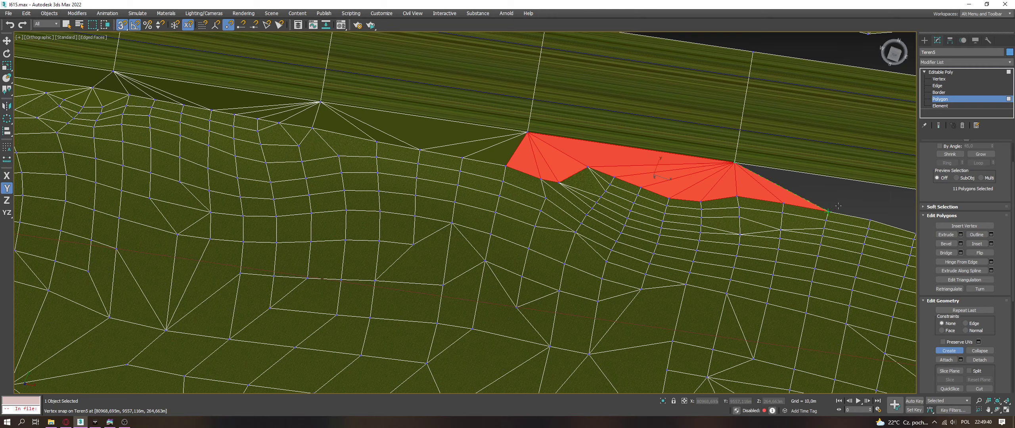
# Step: Bridge to the following strip vertex with a snapped triangle and fan triangles from it to the terrain border vertices
pyautogui.moveTo(836, 208); pyautogui.dragTo(599, 194, button='middle')
pyautogui.click(684, 207)
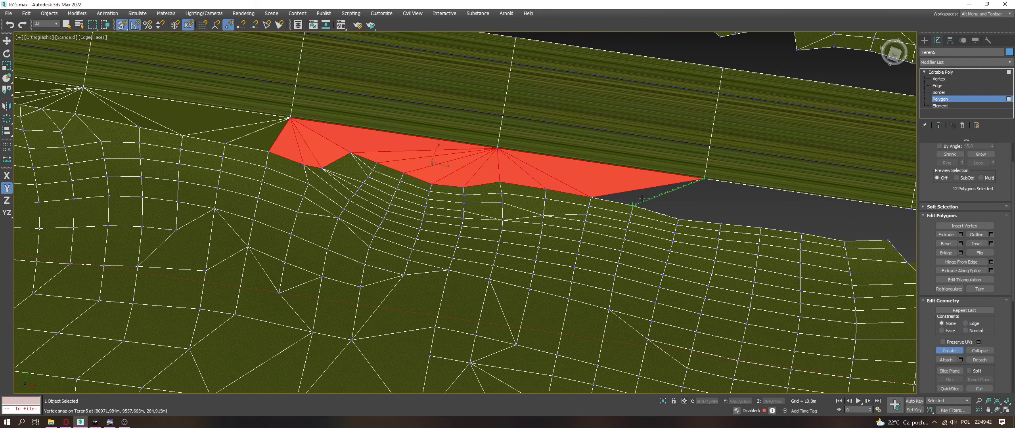
pyautogui.click(711, 180)
pyautogui.click(686, 214)
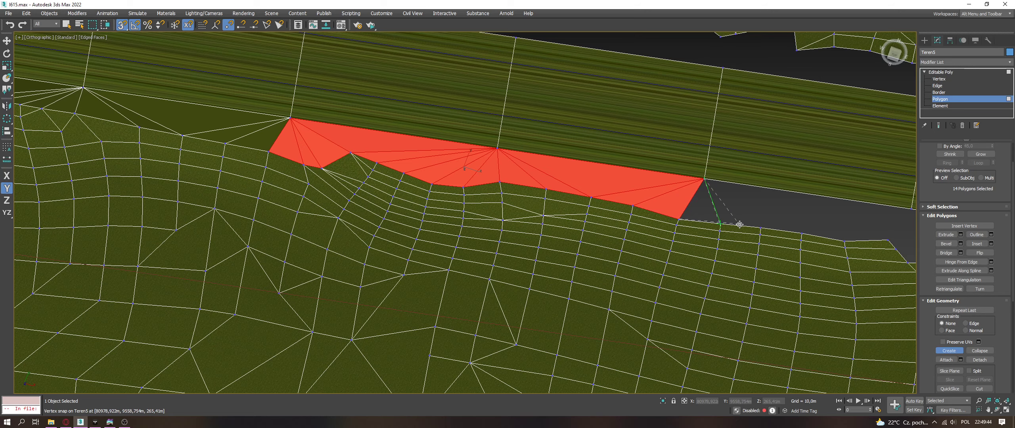
pyautogui.click(719, 225)
pyautogui.click(760, 228)
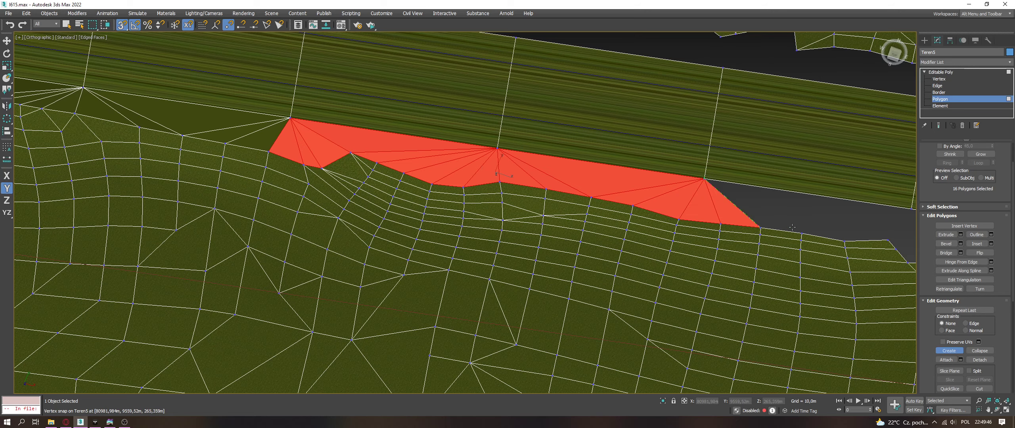
pyautogui.click(801, 233)
# Step: Extend the fill to the next strip vertex and create triangles from it to the terrain border up to the notch corner
pyautogui.moveTo(911, 210); pyautogui.dragTo(825, 207, button='middle')
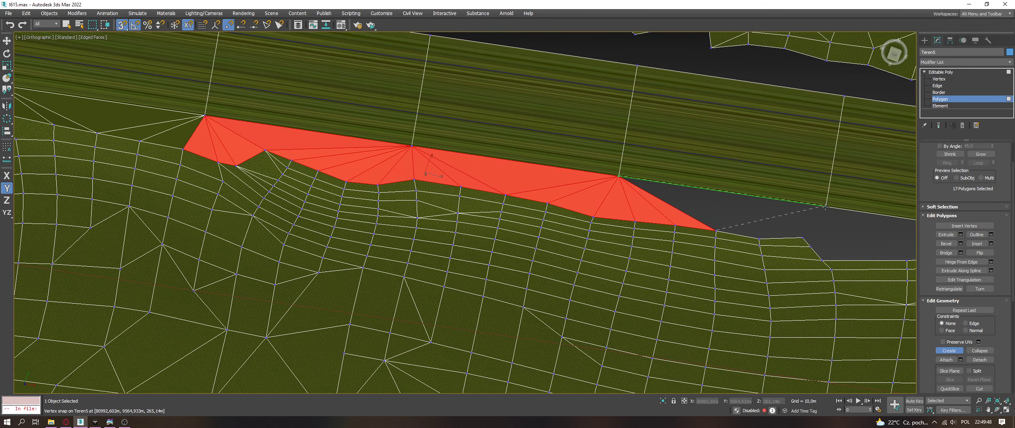
pyautogui.click(825, 206)
pyautogui.click(759, 238)
pyautogui.click(803, 238)
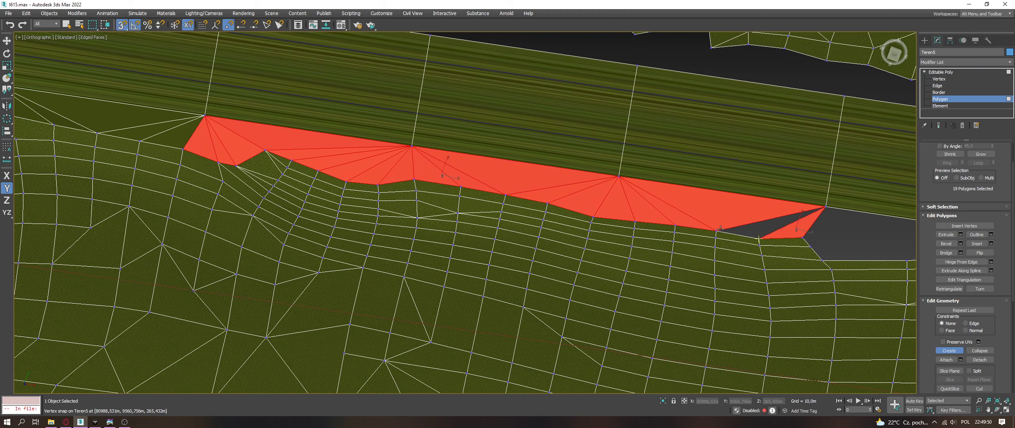
pyautogui.click(825, 207)
# Step: Fill the terrain notch with snapped triangles and extend the same strip vertex's fan two border vertices past the notch
pyautogui.moveTo(853, 236); pyautogui.dragTo(623, 200, button='middle')
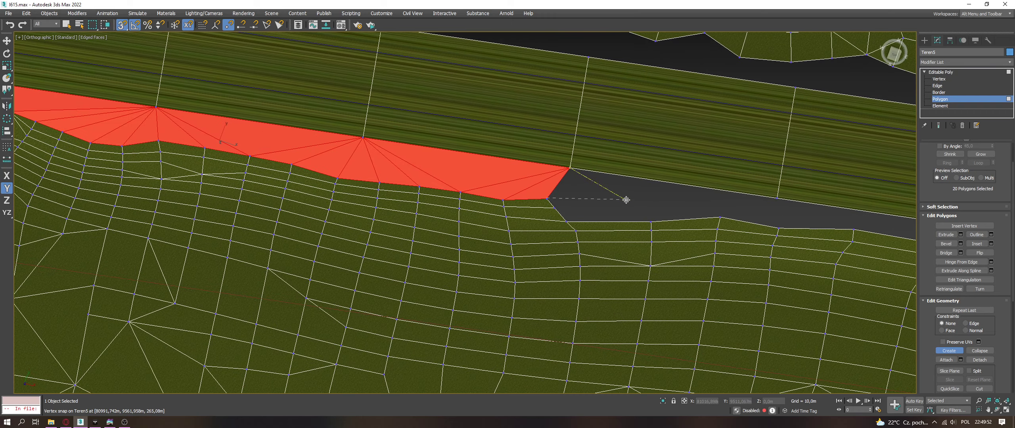
pyautogui.click(651, 221)
pyautogui.click(548, 198)
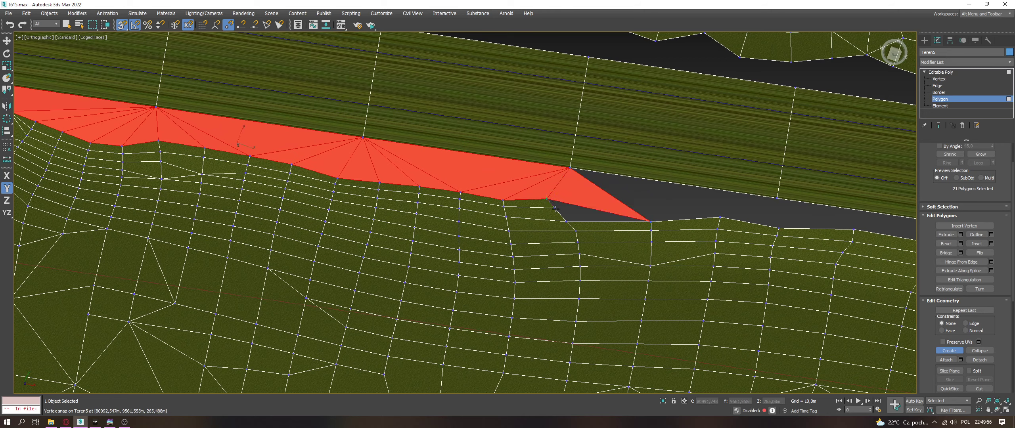
pyautogui.click(650, 221)
pyautogui.click(569, 168)
pyautogui.click(650, 220)
pyautogui.click(720, 217)
pyautogui.click(570, 168)
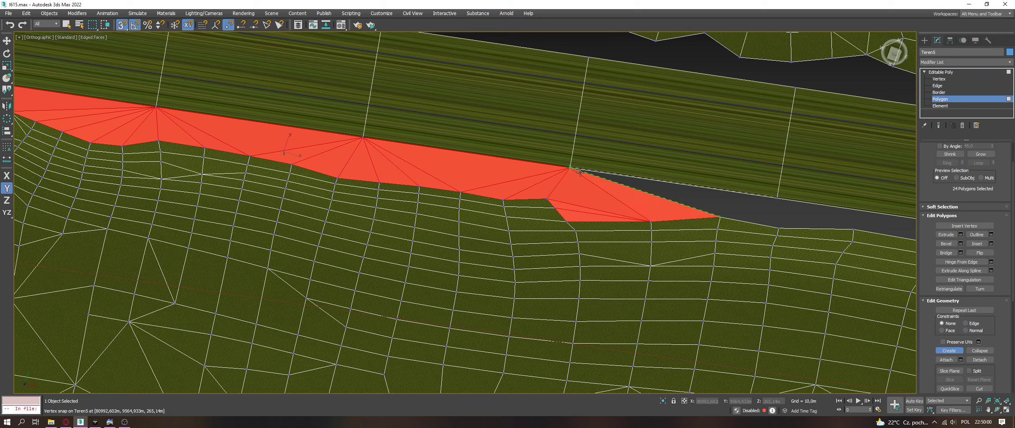
# Step: Bridge to the next strip vertex and create triangles from it to the next two terrain border vertices, redoing the last triangle
pyautogui.click(720, 216)
pyautogui.click(778, 228)
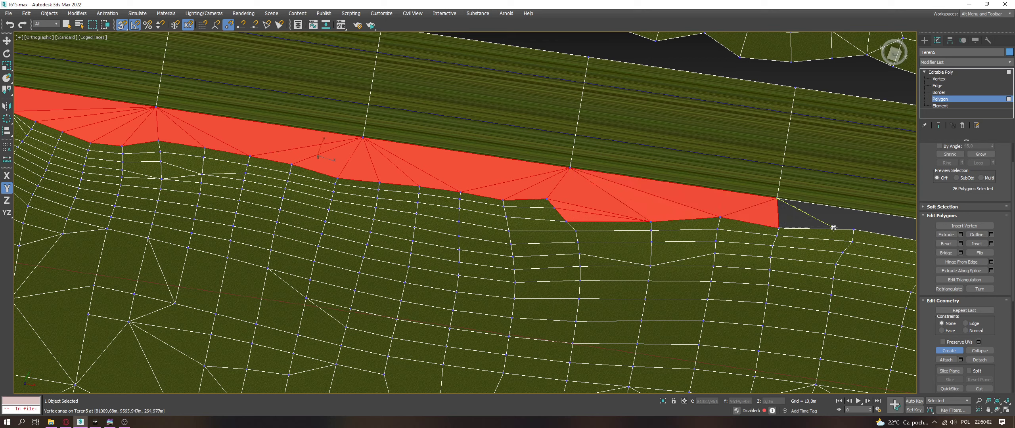
pyautogui.click(778, 197)
pyautogui.hotkey('ctrl', 'z')
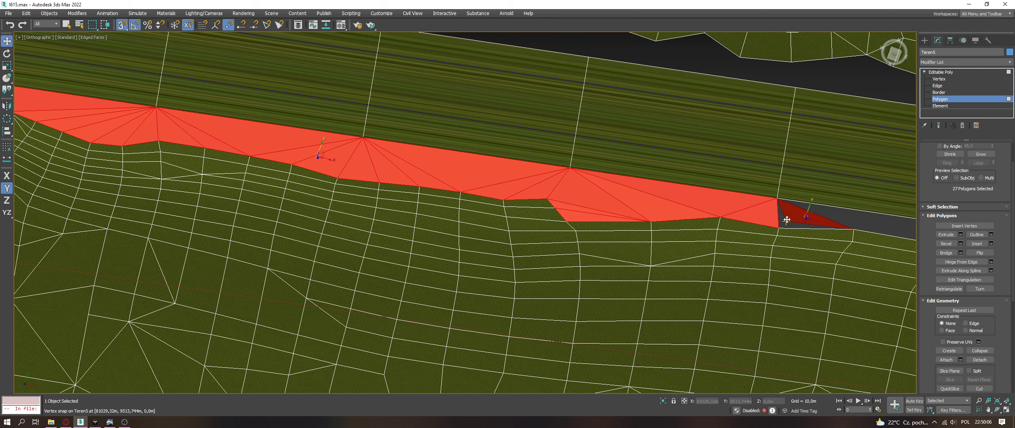
pyautogui.hotkey('ctrl', 'z')
pyautogui.click(854, 229)
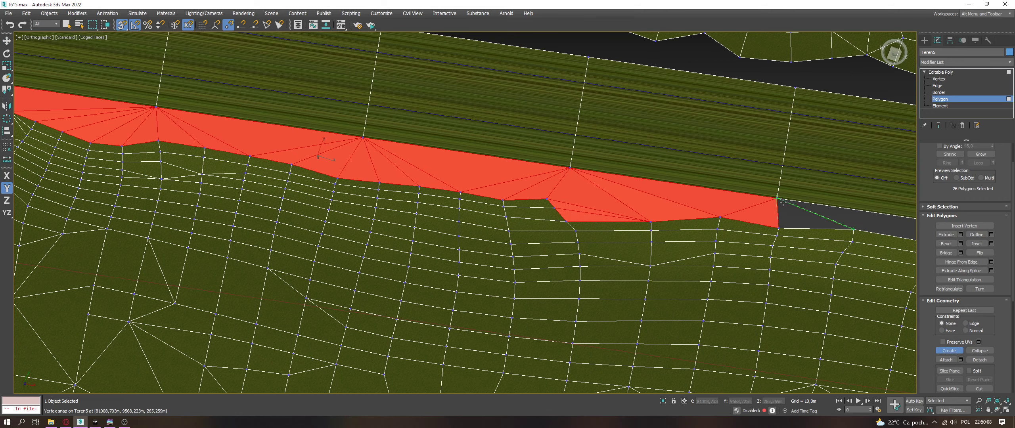
pyautogui.click(778, 197)
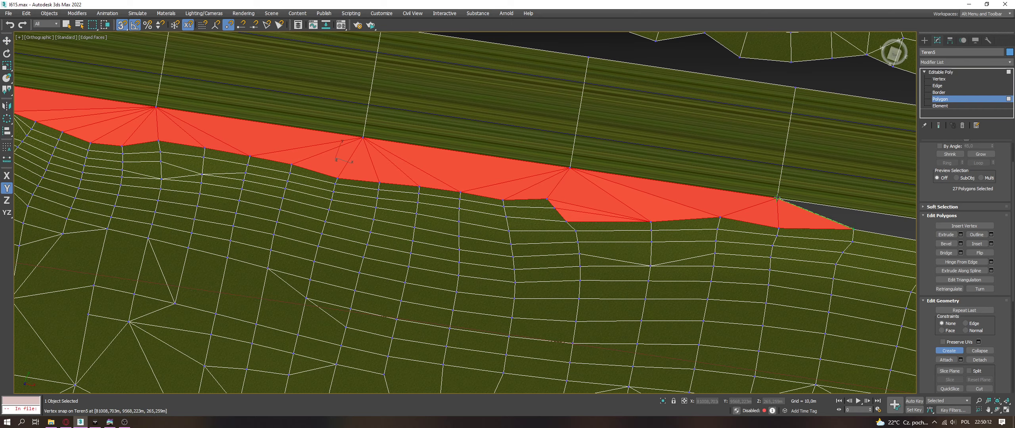
pyautogui.moveTo(849, 215); pyautogui.dragTo(356, 279, button='middle')
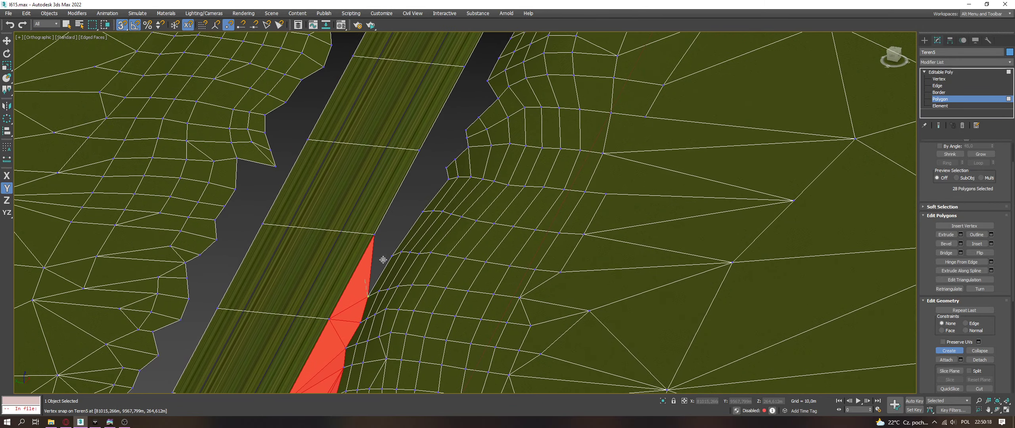
# Step: Create triangles from the current strip vertex to the next terrain border vertices and bridge up to the following strip vertex
pyautogui.click(374, 235)
pyautogui.click(391, 256)
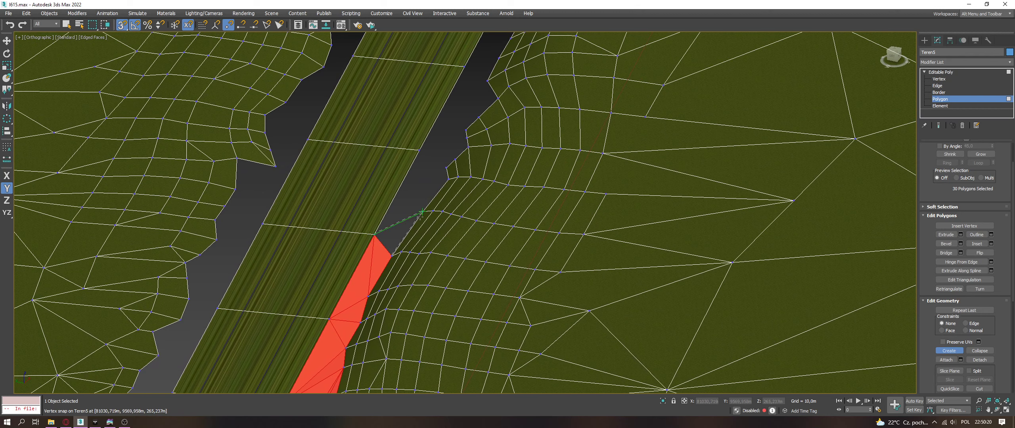
pyautogui.click(422, 212)
pyautogui.click(419, 152)
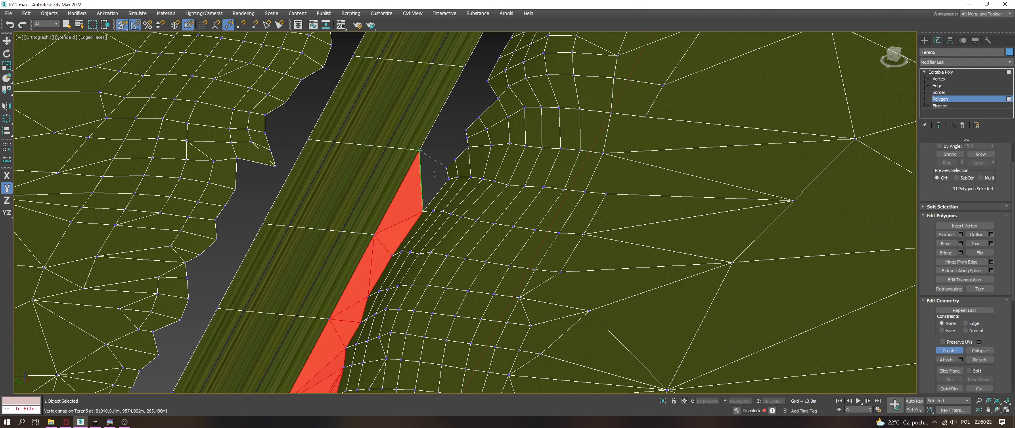
# Step: Fan triangles from the new strip vertex across the terrain border and fill the small notch beside them
pyautogui.click(447, 168)
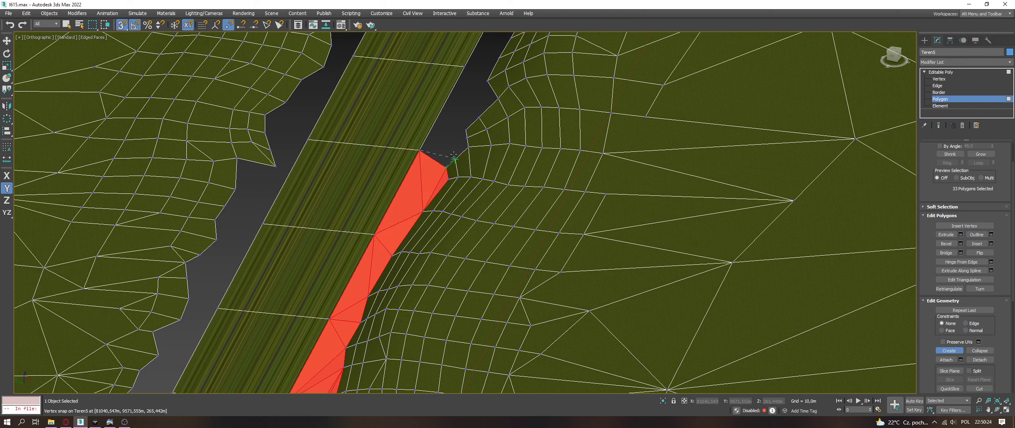
pyautogui.click(465, 130)
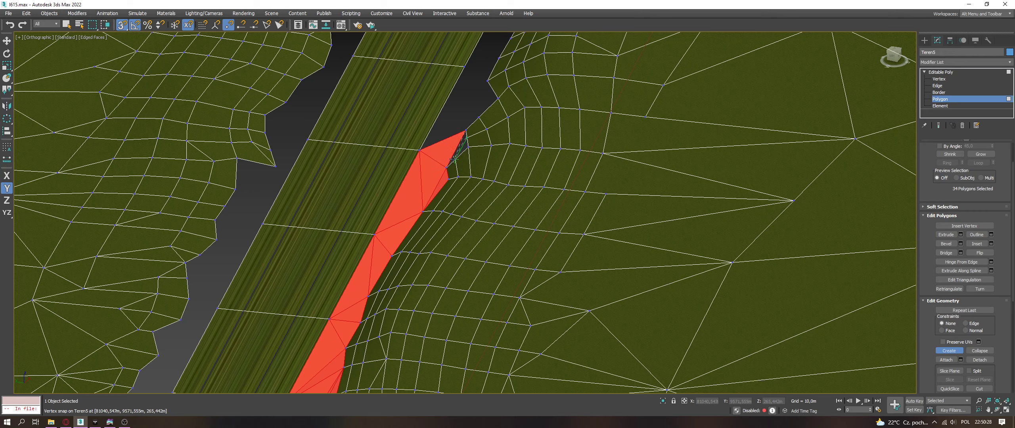
pyautogui.click(455, 160)
pyautogui.click(486, 81)
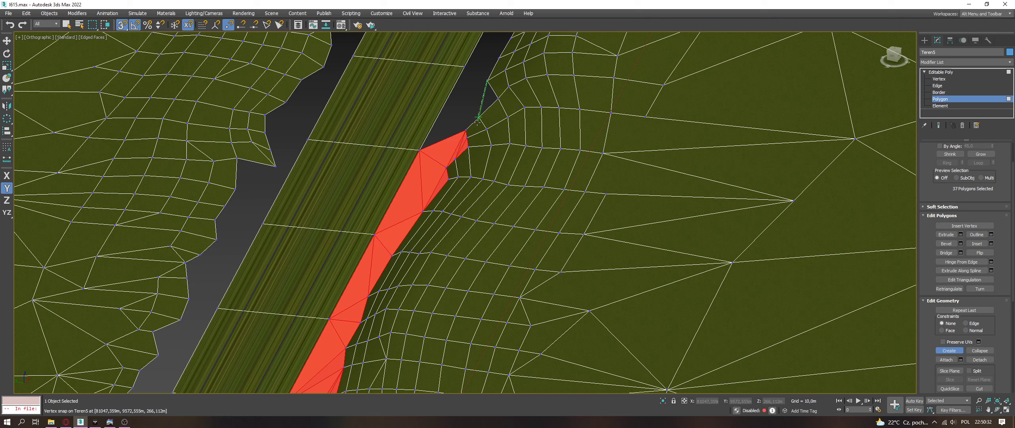
# Step: Fill the next terrain border notch with snapped triangles and bridge the gap to the next strip vertex
pyautogui.click(464, 130)
pyautogui.click(497, 97)
pyautogui.click(486, 81)
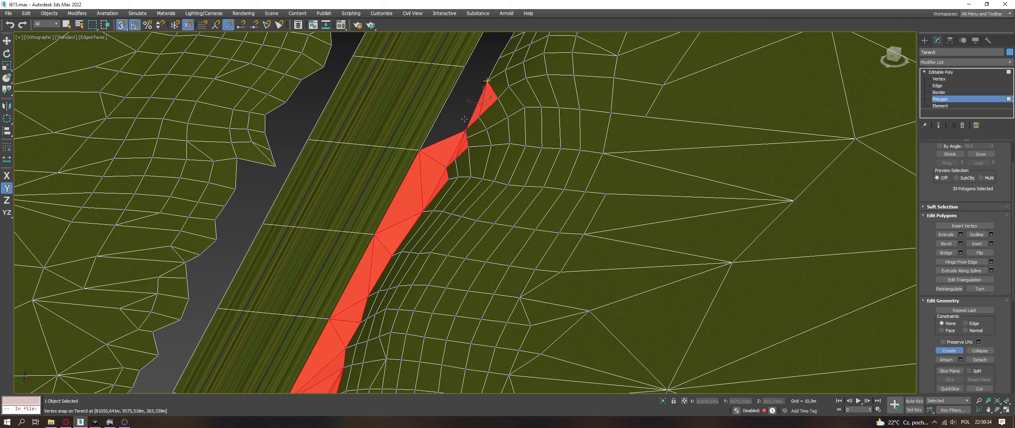
pyautogui.click(419, 150)
pyautogui.click(464, 66)
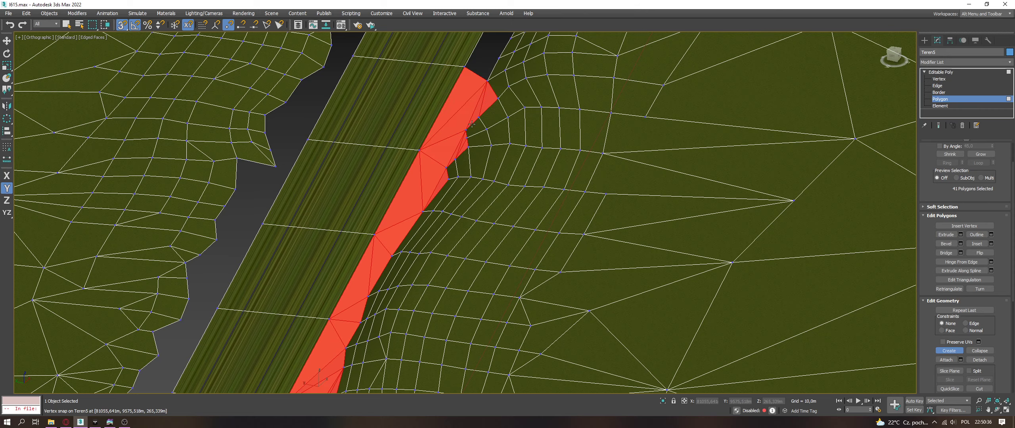
# Step: Create a triangle from the strip vertex to the next border vertex and start a separate triangle at the following strip vertex
pyautogui.moveTo(478, 71); pyautogui.dragTo(476, 202, button='middle')
pyautogui.click(464, 197)
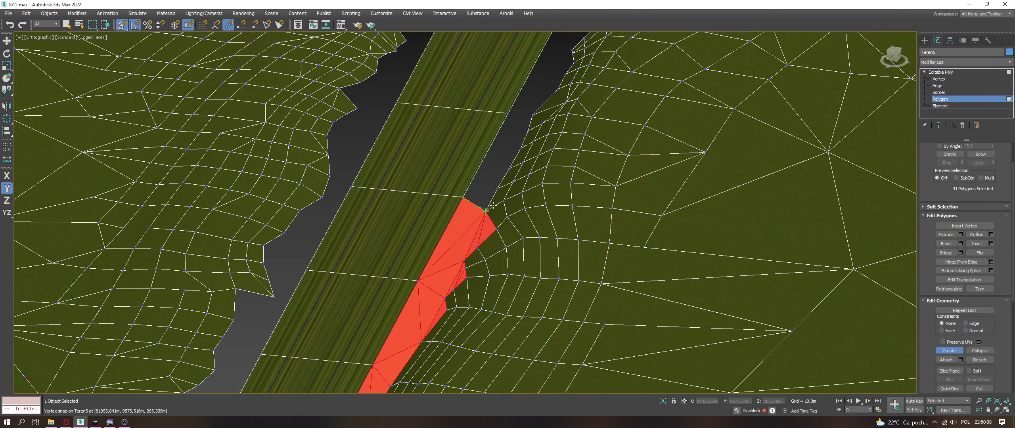
pyautogui.click(486, 210)
pyautogui.click(496, 190)
pyautogui.click(528, 130)
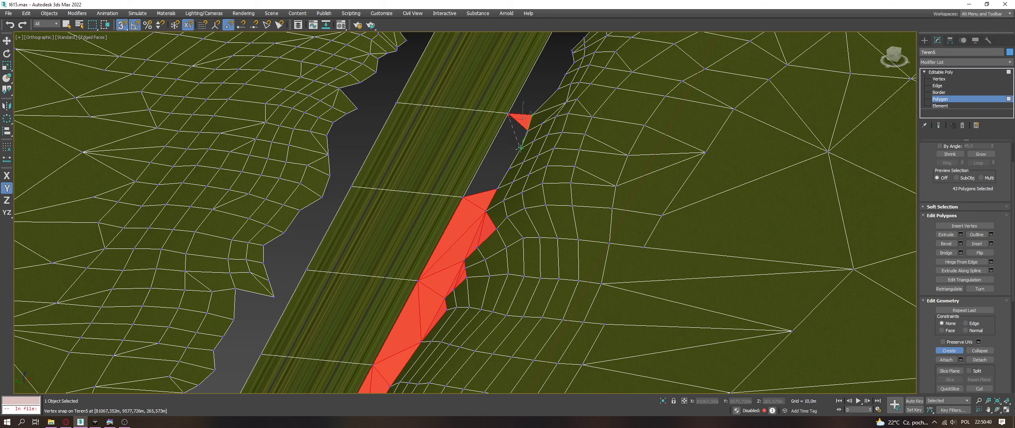
# Step: Fan triangles from the upper strip vertex down the terrain border and close the remaining gap to the lower strip vertex
pyautogui.click(520, 148)
pyautogui.click(508, 170)
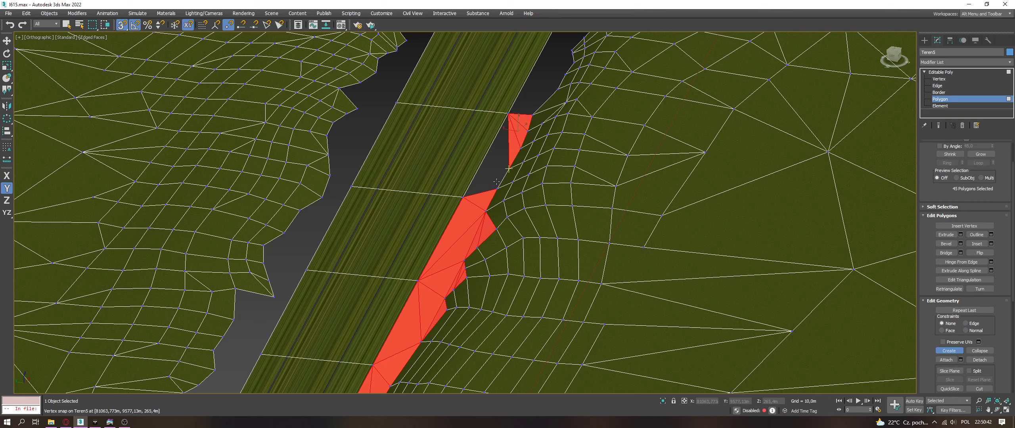
pyautogui.click(463, 197)
pyautogui.click(515, 116)
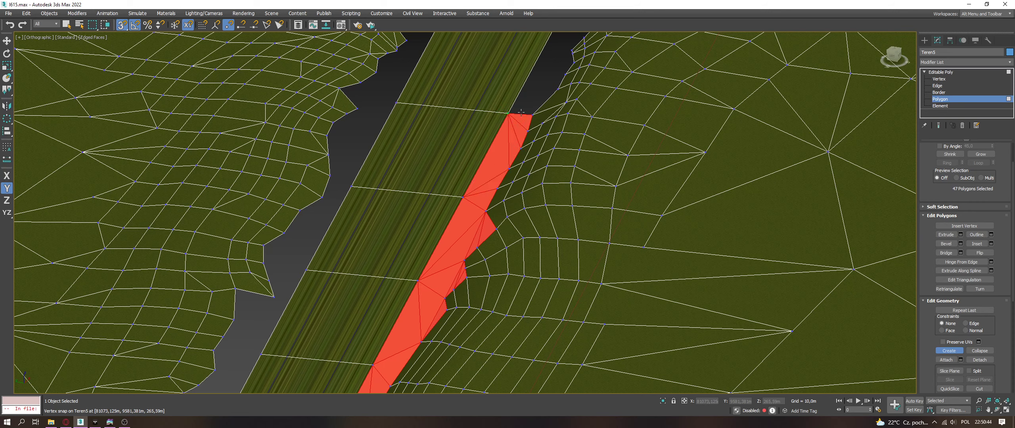
# Step: Fill the next strip segment with snapped triangles fanned from both of its end vertices to the terrain border
pyautogui.scroll(4, 549, 89)
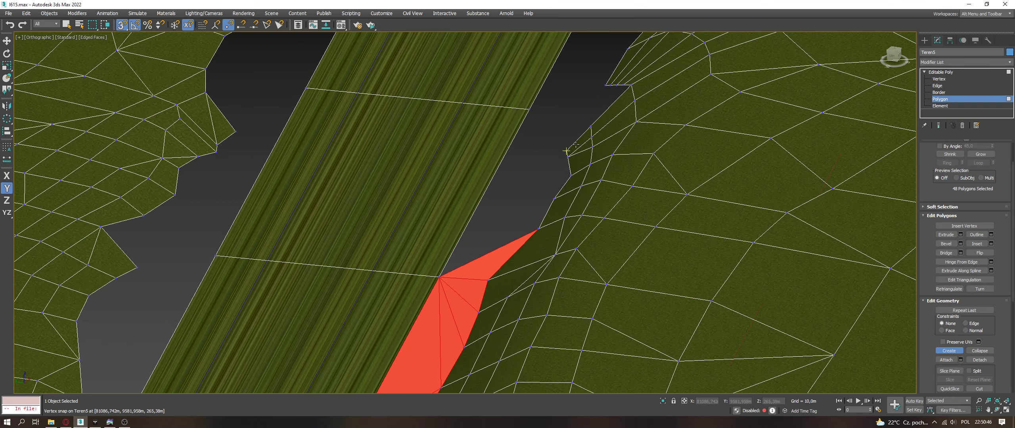
pyautogui.click(529, 110)
pyautogui.click(552, 195)
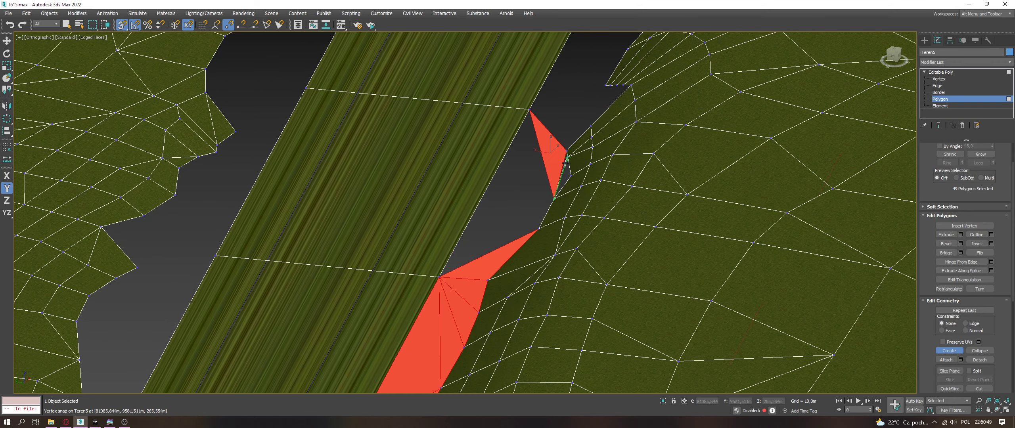
pyautogui.click(554, 198)
pyautogui.click(440, 277)
pyautogui.click(529, 109)
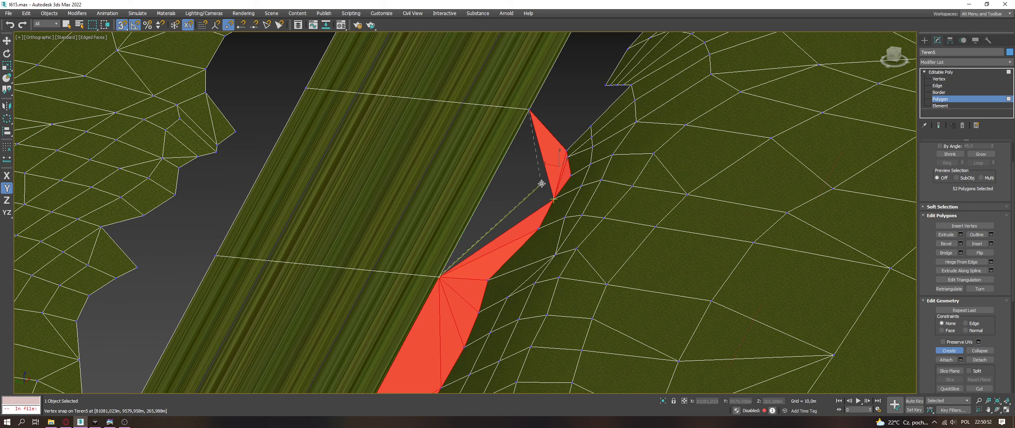
pyautogui.click(552, 197)
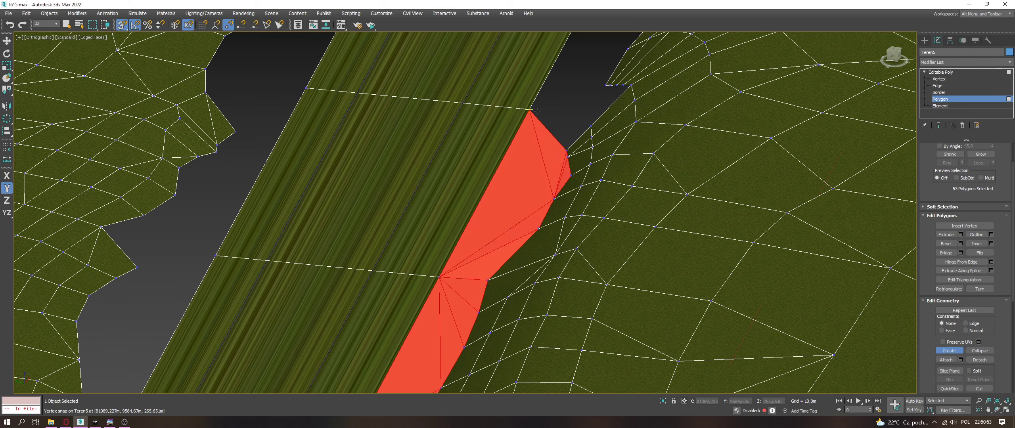
# Step: Create a triangle from the strip vertex to the protruding terrain corner and a sliver triangle along the notch beside it
pyautogui.click(564, 145)
pyautogui.click(600, 92)
pyautogui.click(591, 126)
pyautogui.click(566, 150)
# Step: Select the new sliver triangle and inspect it and the surrounding seam from another angle
pyautogui.rightClick(595, 115)
pyautogui.click(587, 119)
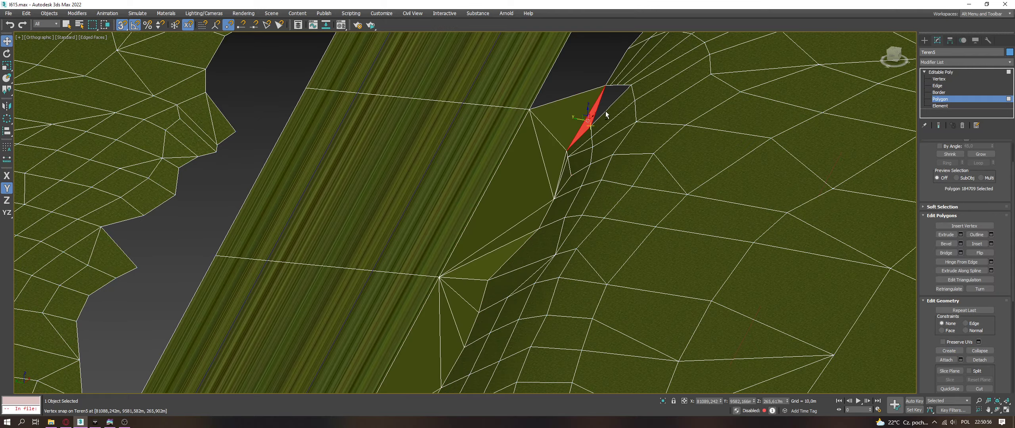
pyautogui.keyDown('alt'); pyautogui.moveTo(606, 102); pyautogui.dragTo(623, 154, button='middle'); pyautogui.keyUp('alt')
pyautogui.scroll(-5, 613, 239)
pyautogui.scroll(-3, 624, 154)
pyautogui.scroll(10, 623, 154)
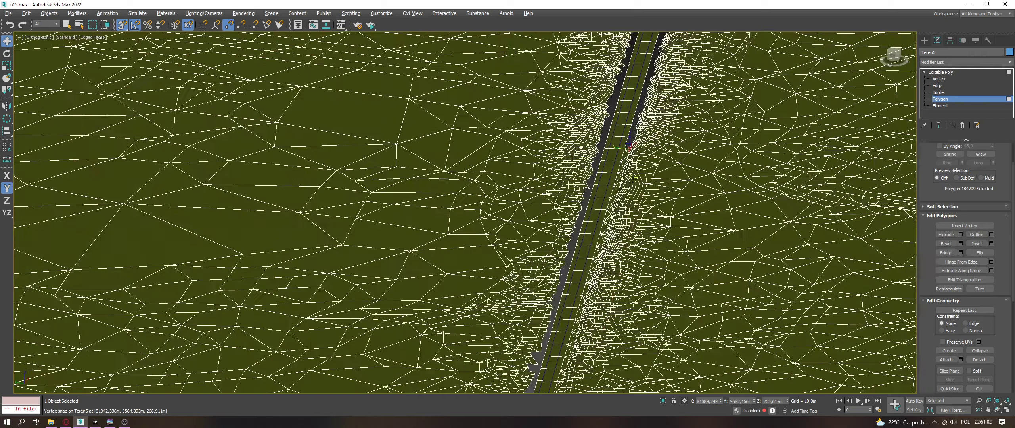
# Step: Fill the hole between the sliver triangle and the terrain with snapped triangles to each border vertex
pyautogui.click(949, 351)
pyautogui.moveTo(660, 211); pyautogui.dragTo(590, 243, button='middle')
pyautogui.scroll(4, 606, 220)
pyautogui.click(615, 225)
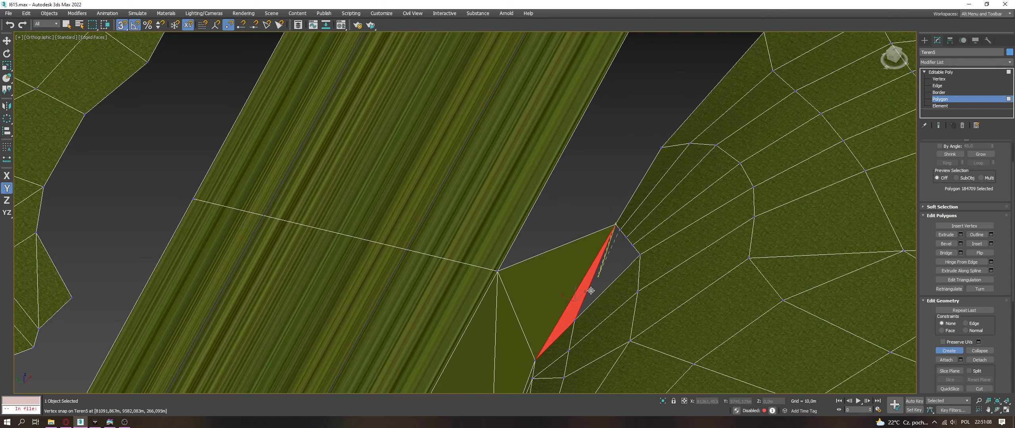
pyautogui.click(580, 313)
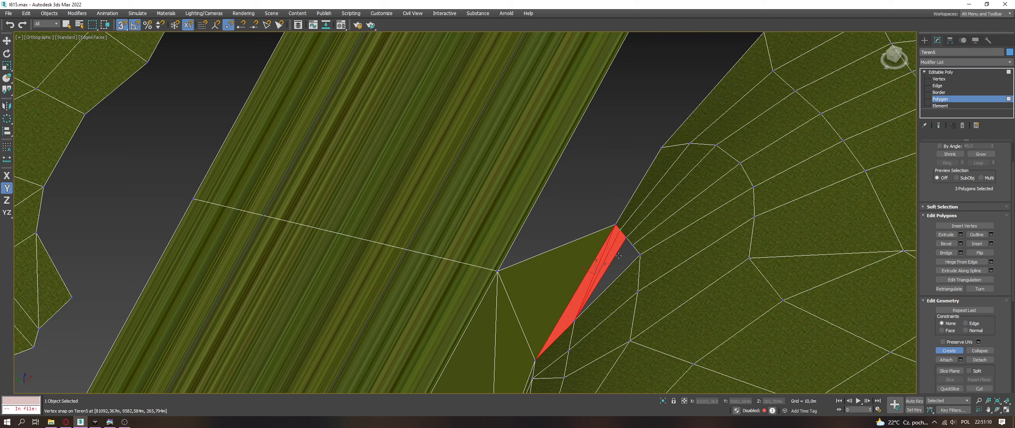
pyautogui.click(579, 313)
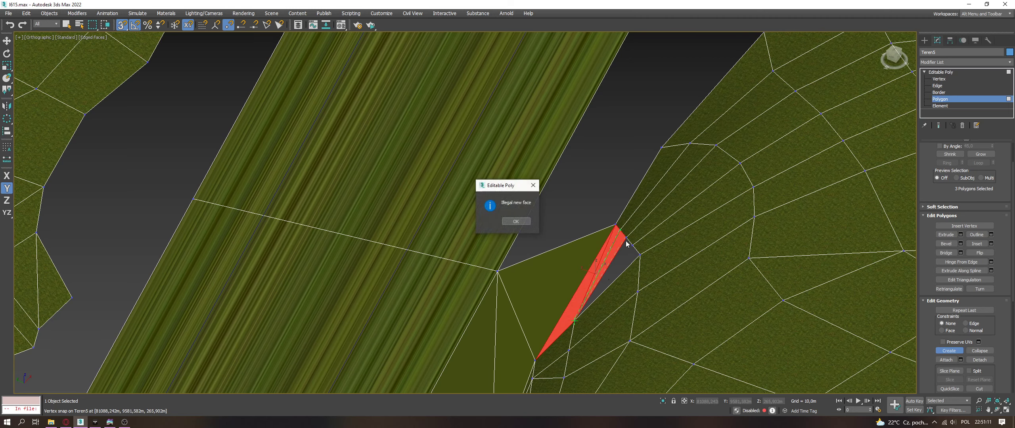
pyautogui.click(518, 222)
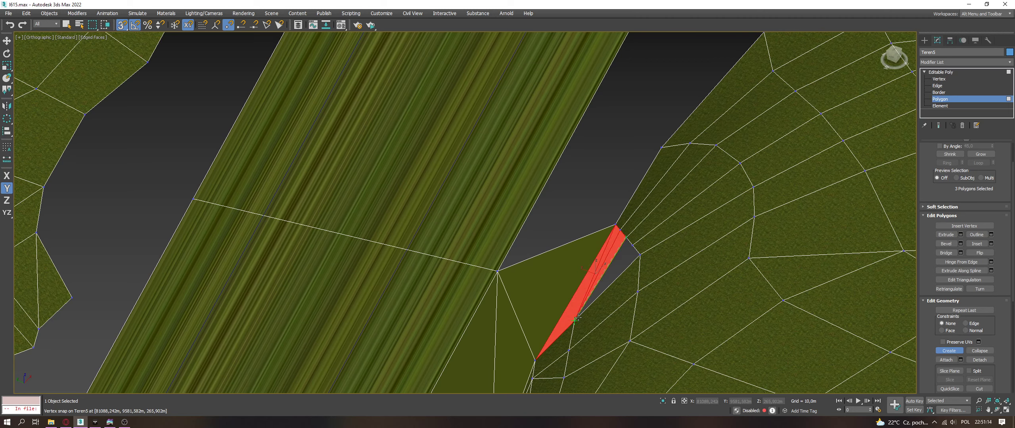
pyautogui.click(636, 251)
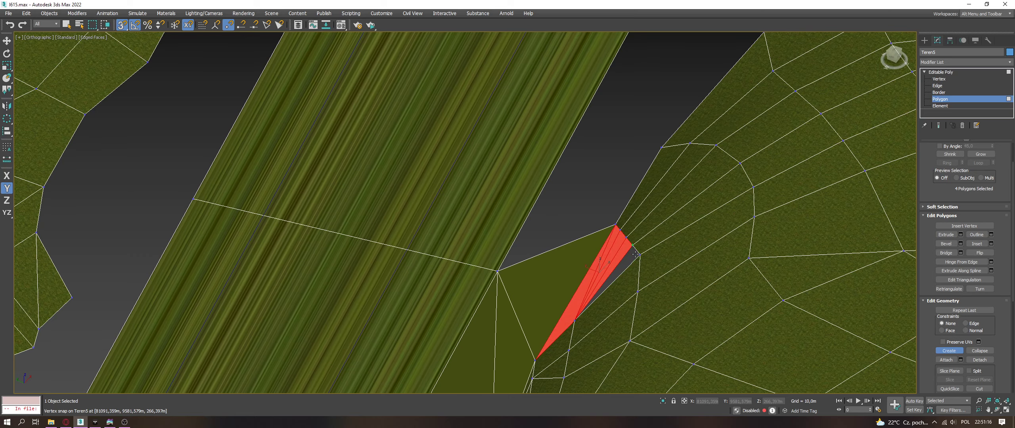
pyautogui.click(638, 255)
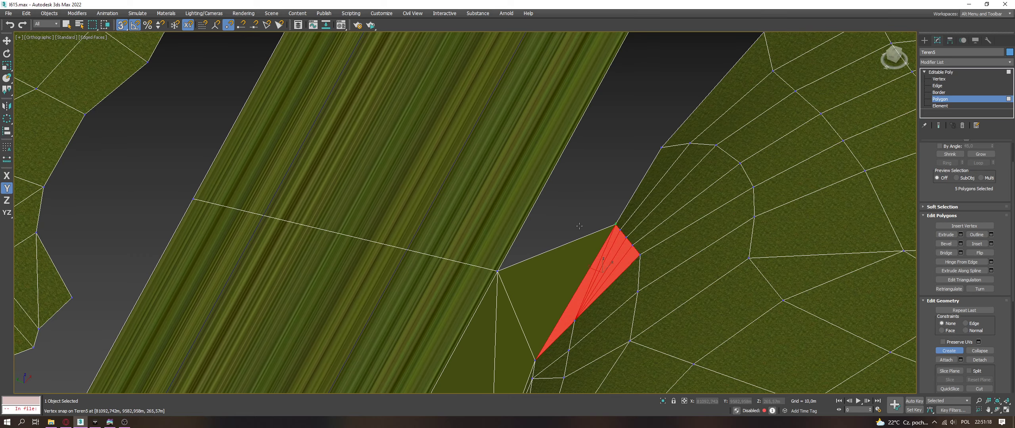
# Step: Bridge from the protruding terrain corner to the next strip vertex and add a triangle to the following border vertex
pyautogui.click(615, 225)
pyautogui.scroll(-5, 632, 114)
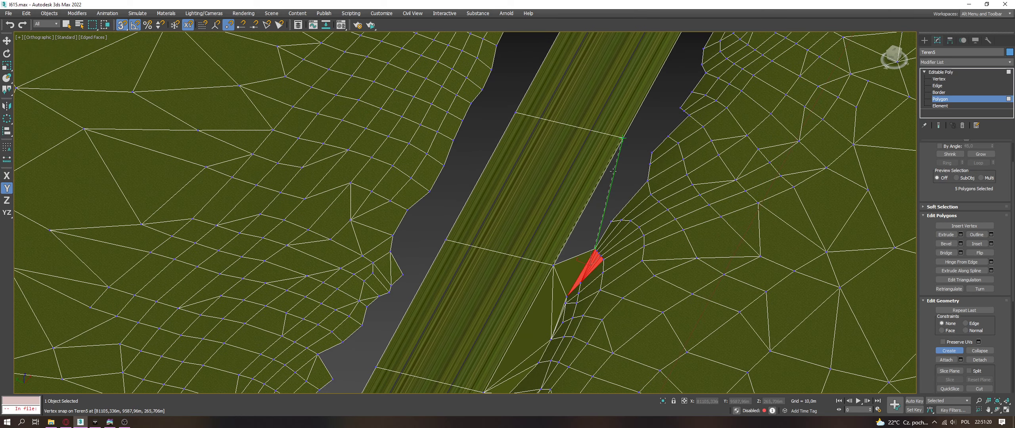
pyautogui.click(613, 170)
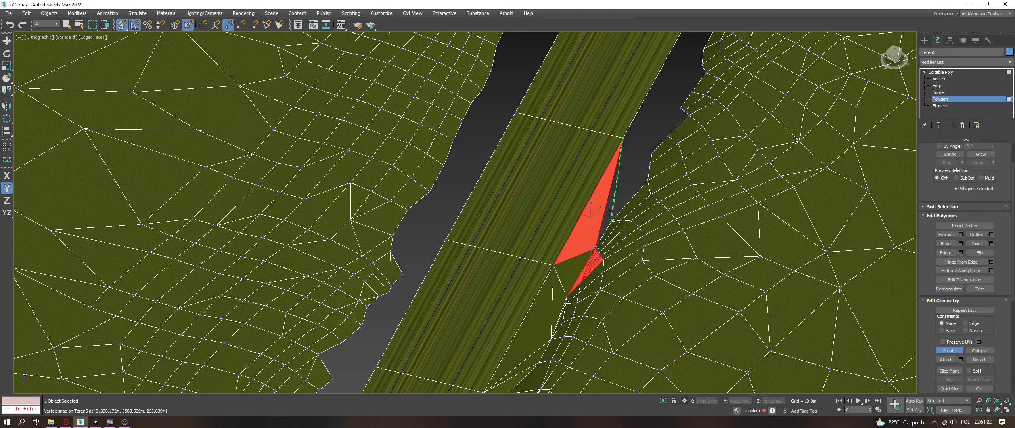
pyautogui.click(610, 220)
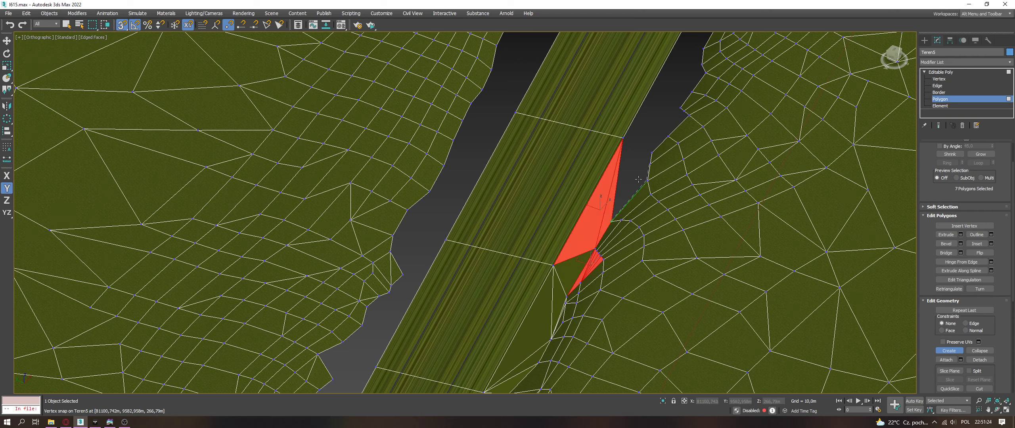
# Step: Fill the concave stretch of the terrain border with snapped triangles, undoing one misplaced point along the way
pyautogui.click(651, 155)
pyautogui.click(620, 210)
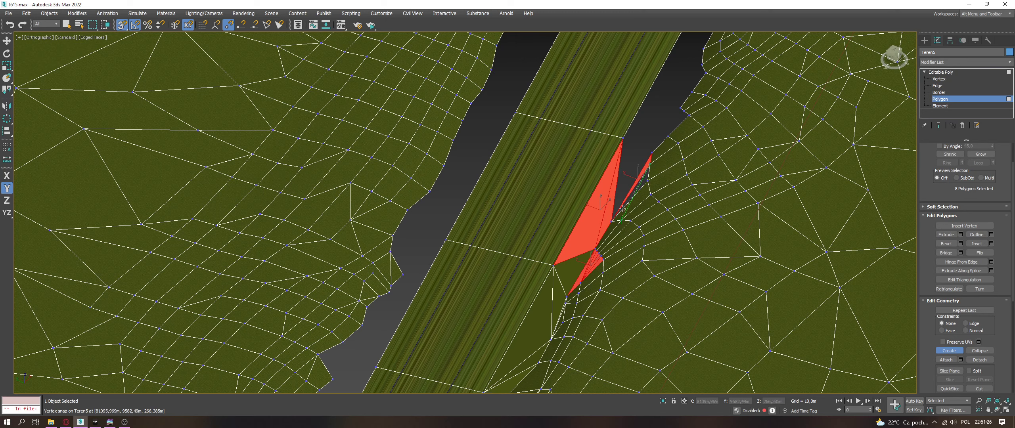
pyautogui.click(621, 207)
pyautogui.hotkey('ctrl', 'z')
pyautogui.click(615, 219)
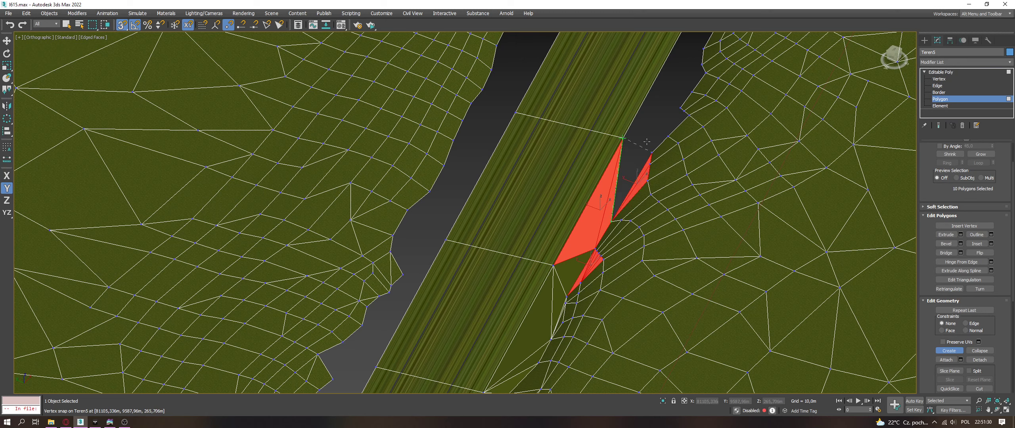
# Step: Fan triangles from the strip vertex to the next terrain border vertices and fill the small notch at the fan's end
pyautogui.click(647, 142)
pyautogui.click(668, 137)
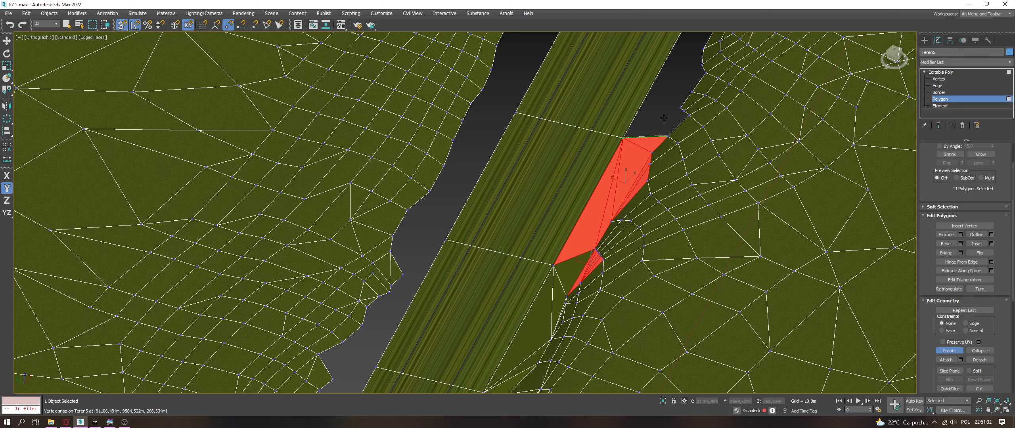
pyautogui.doubleClick(680, 109)
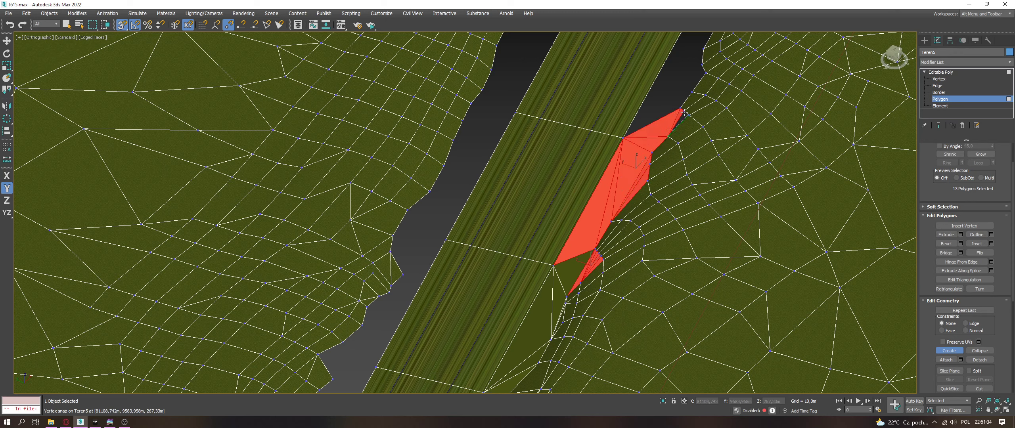
pyautogui.click(678, 106)
# Step: Bridge to the next strip vertex up the seam and connect it to the adjacent terrain border vertex
pyautogui.moveTo(647, 85); pyautogui.dragTo(616, 219, button='middle')
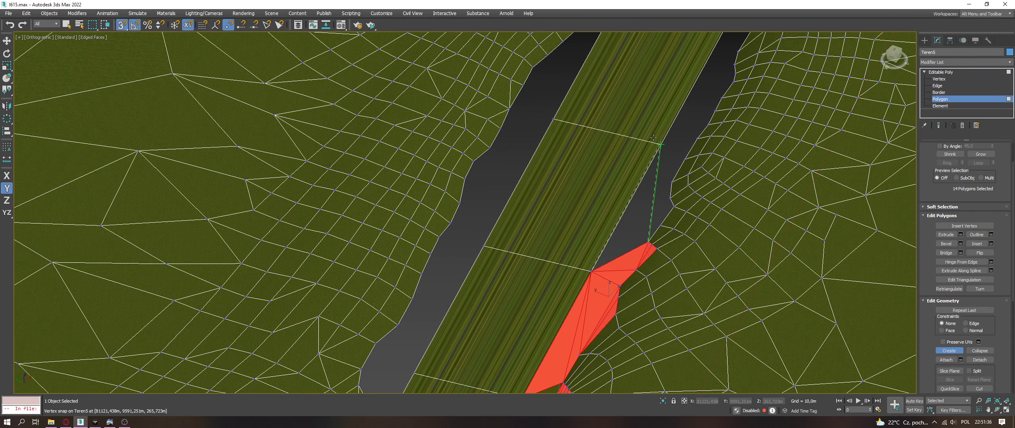
pyautogui.click(646, 235)
pyautogui.click(671, 183)
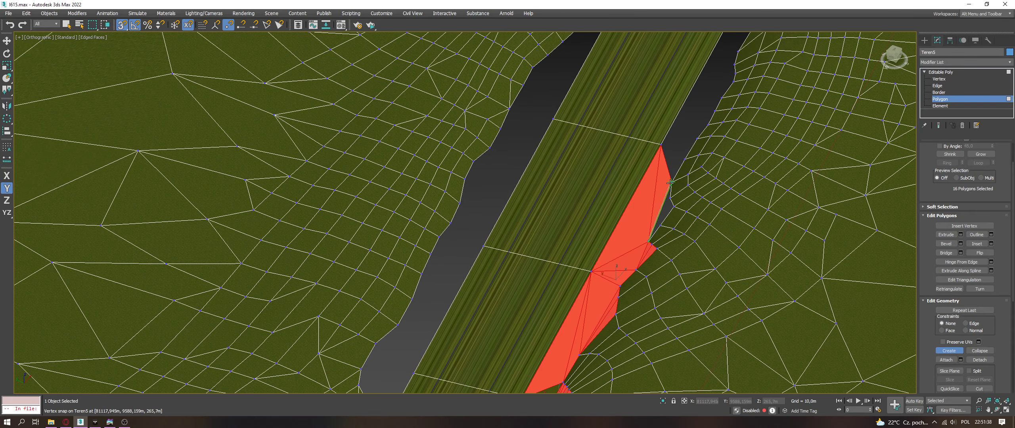
# Step: Fill the border notch below the new triangles and extend the same strip vertex's fan farther up the terrain border
pyautogui.click(647, 238)
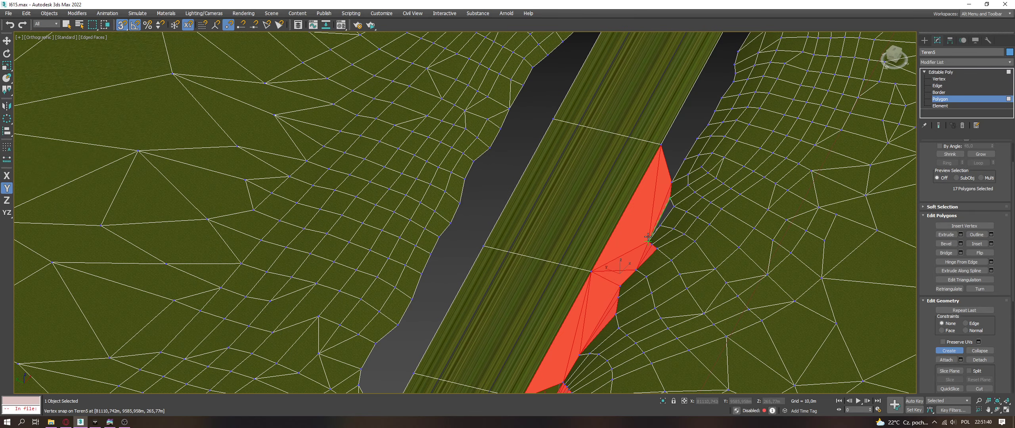
pyautogui.click(671, 211)
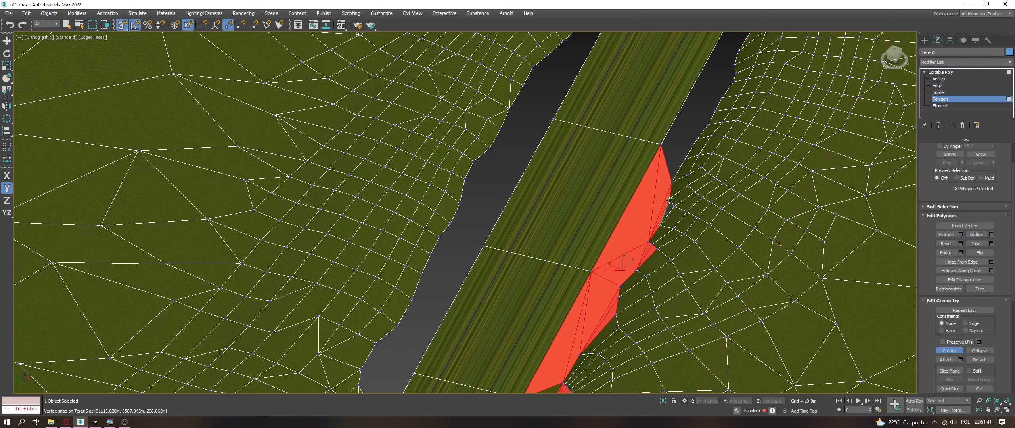
pyautogui.click(697, 139)
pyautogui.click(708, 124)
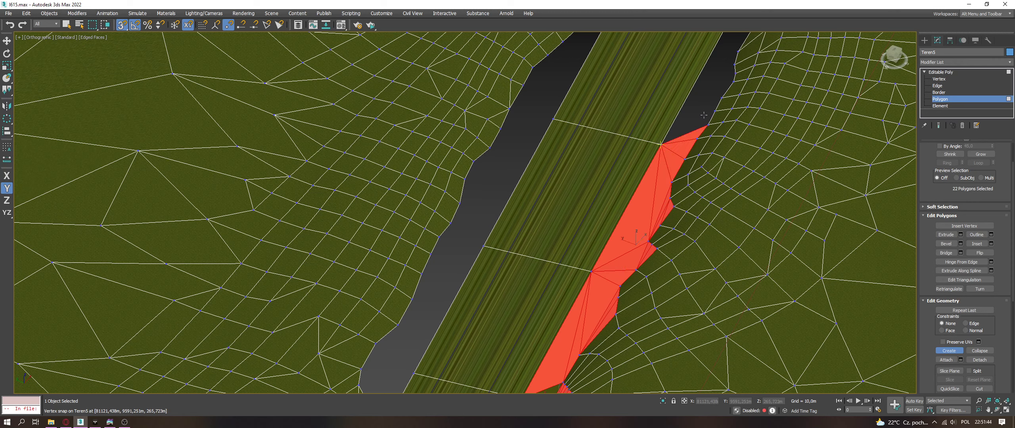
# Step: Extend the fan to the next terrain border vertex and create triangles from the next strip vertex up the seam to the border
pyautogui.click(714, 111)
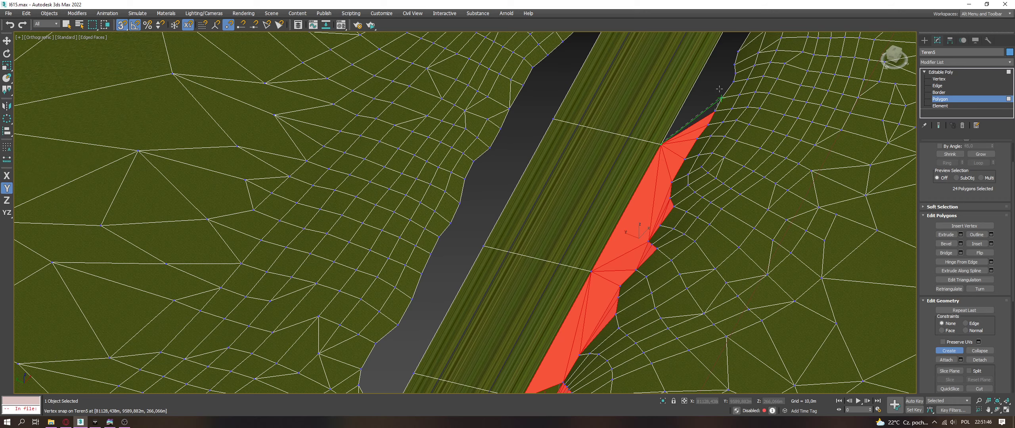
pyautogui.moveTo(719, 89); pyautogui.dragTo(686, 194, button='middle')
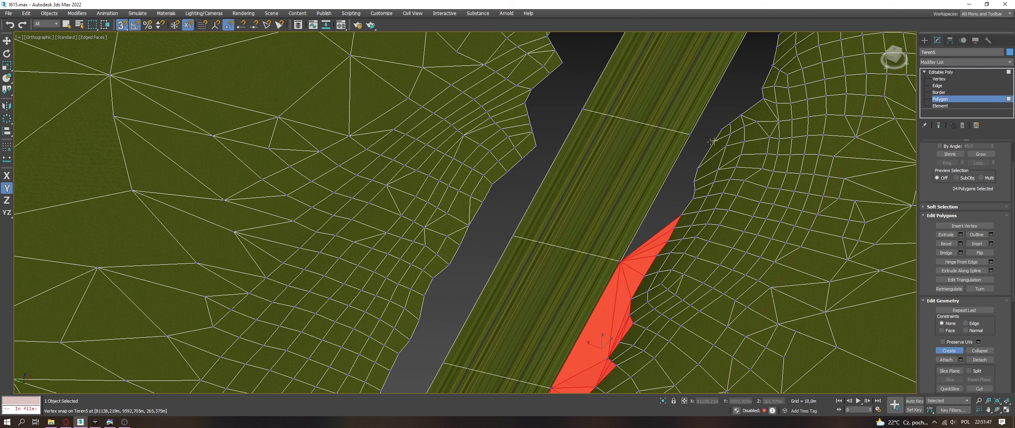
pyautogui.click(697, 166)
pyautogui.click(694, 182)
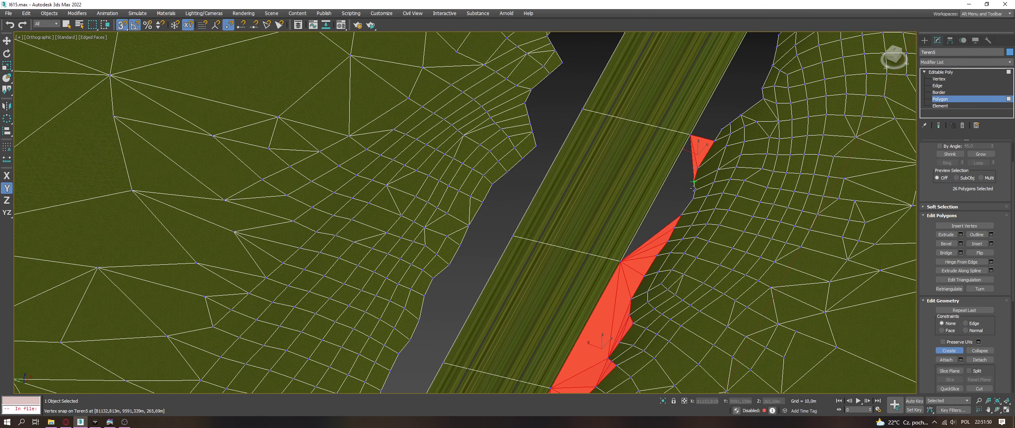
# Step: Fan the lower strip vertex up the terrain border until its triangles meet the separate upper ones
pyautogui.rightClick(691, 136)
pyautogui.click(678, 213)
pyautogui.click(621, 261)
pyautogui.doubleClick(694, 182)
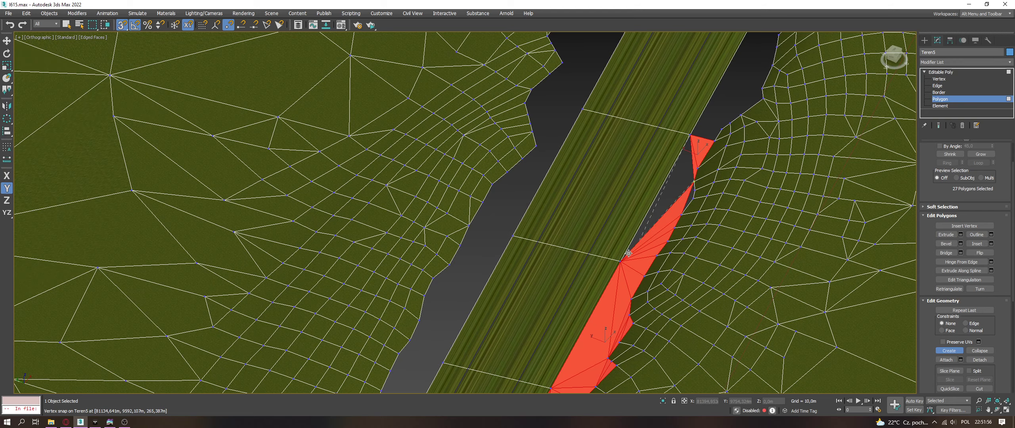
# Step: Close the opening between the two strip vertices and fill the small curved notch along the terrain border
pyautogui.scroll(4, 693, 190)
pyautogui.click(699, 201)
pyautogui.doubleClick(672, 250)
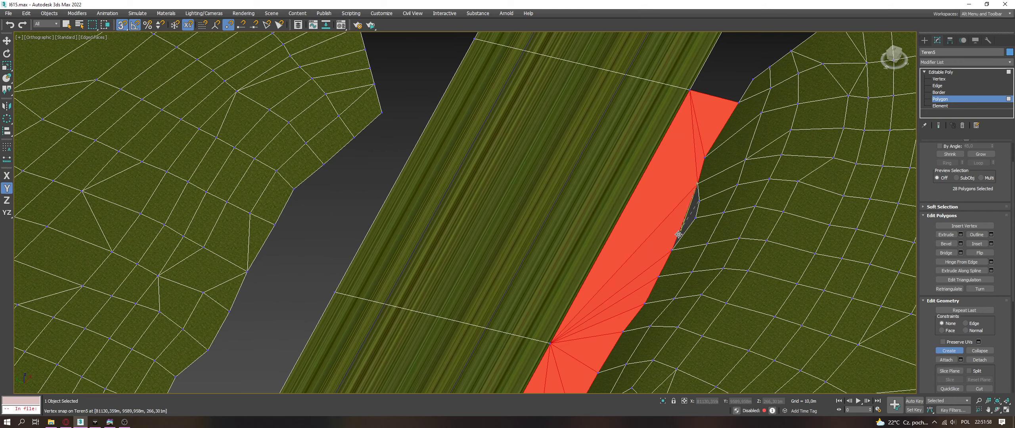
pyautogui.click(699, 201)
pyautogui.click(696, 217)
pyautogui.doubleClick(672, 250)
# Step: Extend the strip vertex's fan by one border vertex and fill the concave stretch of terrain border above it with triangles
pyautogui.moveTo(705, 131); pyautogui.dragTo(665, 255, button='middle')
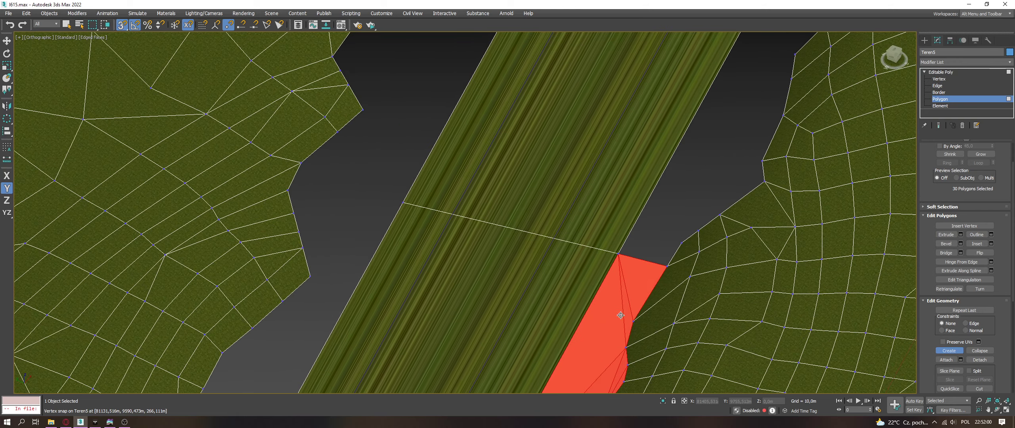
pyautogui.click(618, 253)
pyautogui.keyDown('alt'); pyautogui.moveTo(680, 233); pyautogui.dragTo(711, 247, button='middle'); pyautogui.keyUp('alt')
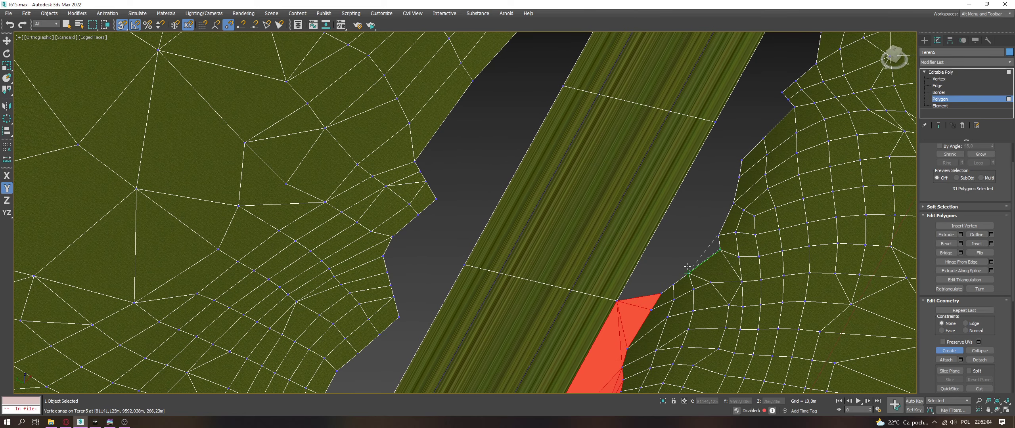
pyautogui.click(674, 279)
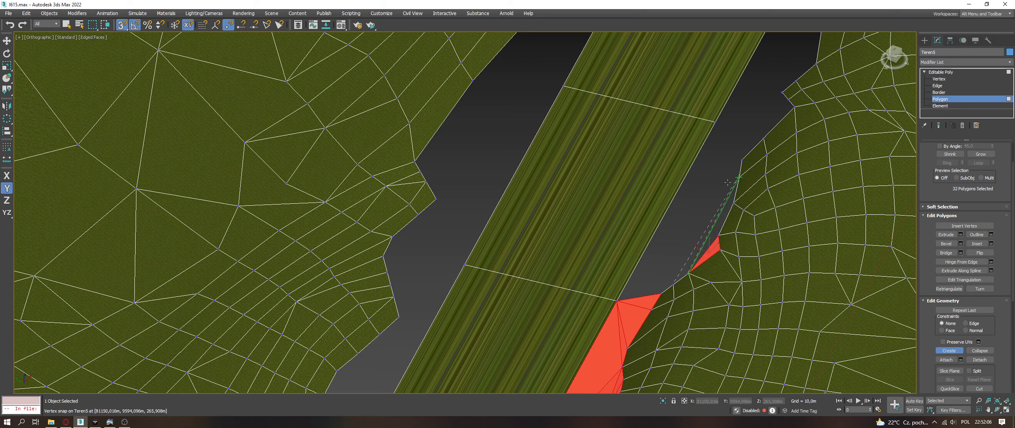
pyautogui.click(733, 202)
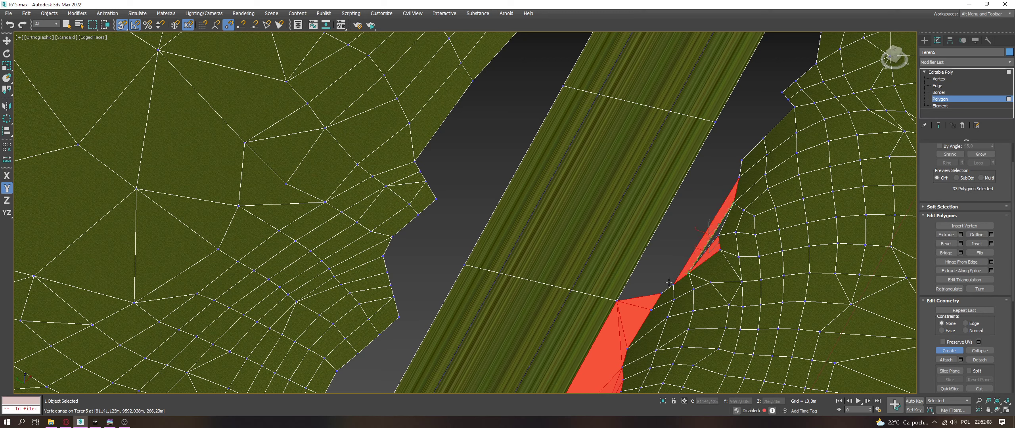
pyautogui.click(739, 178)
pyautogui.click(662, 293)
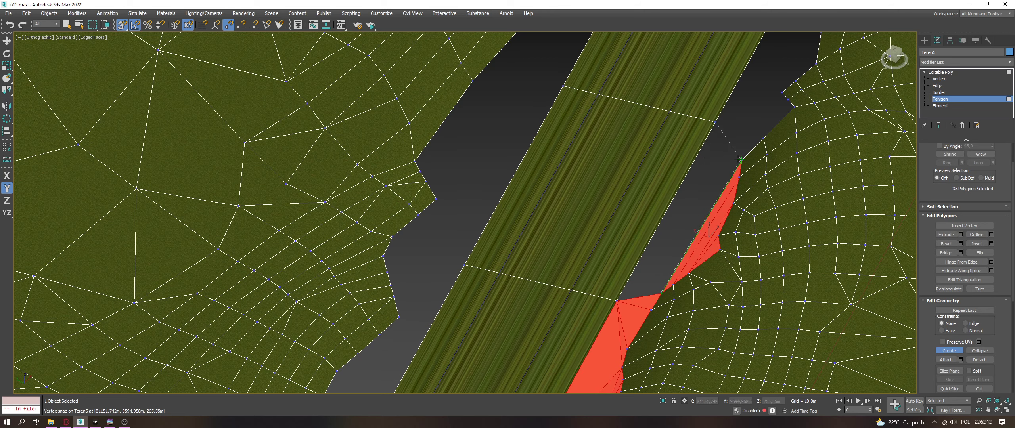
# Step: Bridge the filled stretch to the next strip vertex and fan triangles to the adjacent terrain border vertices
pyautogui.click(716, 121)
pyautogui.doubleClick(763, 138)
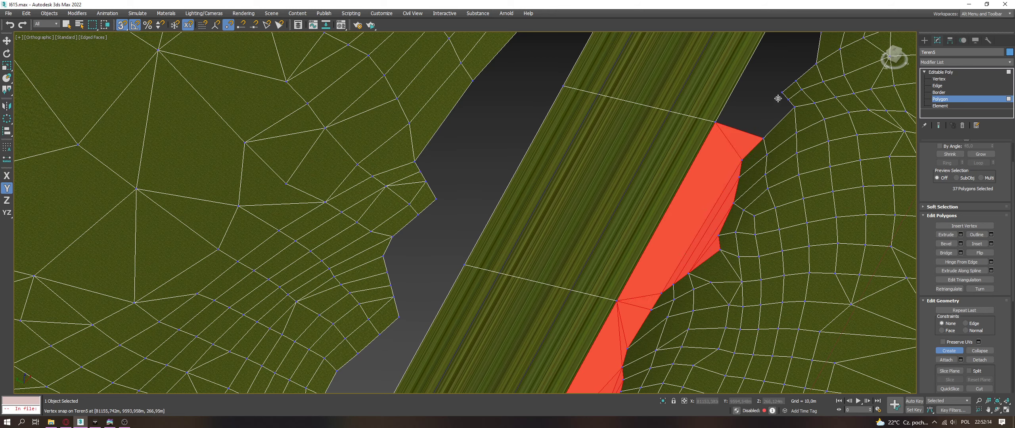
pyautogui.doubleClick(764, 137)
pyautogui.click(766, 86)
pyautogui.doubleClick(778, 90)
pyautogui.moveTo(777, 91); pyautogui.dragTo(636, 306, button='middle')
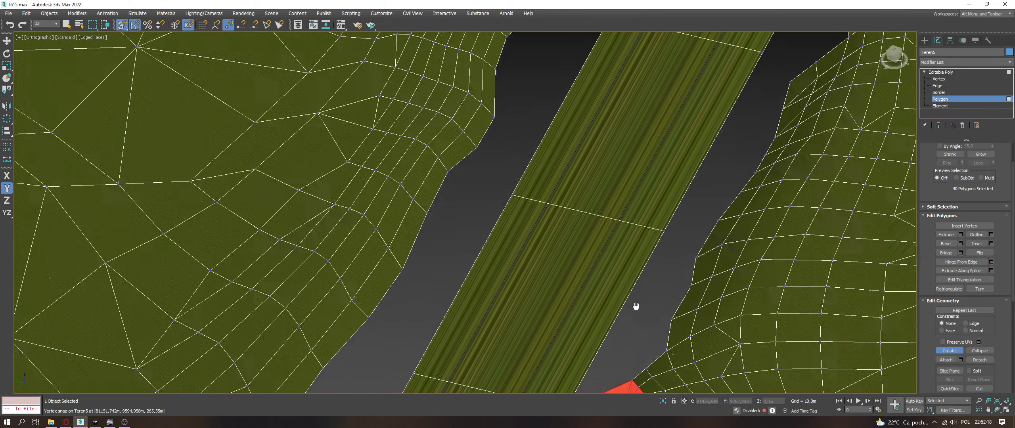
# Step: Create the long triangle linking the last joined border vertex with the current strip vertex and the next one up the seam
pyautogui.scroll(-8, 636, 306)
pyautogui.scroll(4, 636, 306)
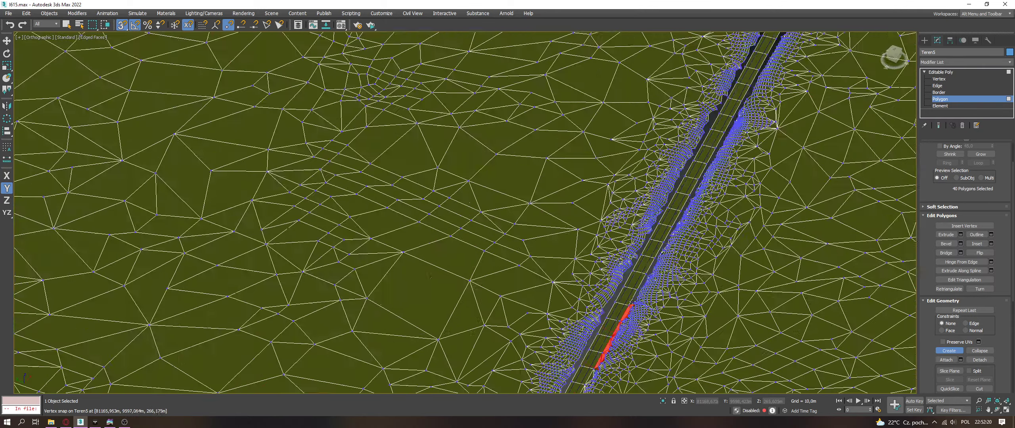
pyautogui.scroll(6, 635, 305)
pyautogui.click(632, 304)
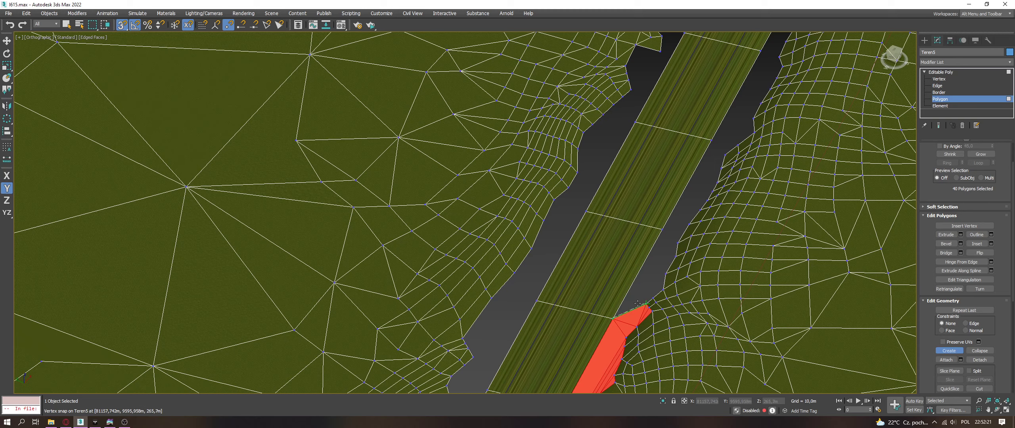
pyautogui.click(661, 230)
pyautogui.scroll(4, 644, 305)
pyautogui.click(648, 305)
pyautogui.click(662, 231)
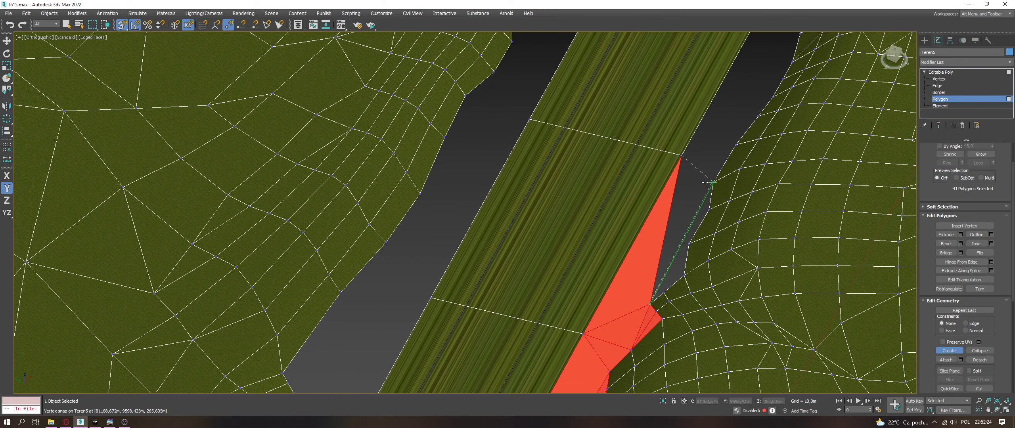
# Step: Fan triangles from the newly reached strip vertex down the terrain border, leaving the wedge beside the long triangle open
pyautogui.click(712, 183)
pyautogui.press('Escape')
pyautogui.click(681, 156)
pyautogui.click(712, 182)
pyautogui.click(709, 209)
pyautogui.click(689, 243)
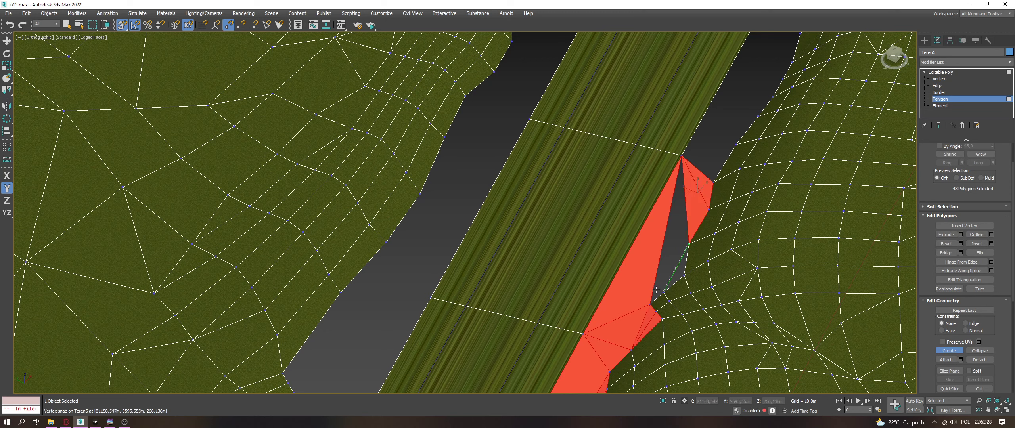
# Step: Fill the remaining wedge and border notch between the long triangle and the fan with snapped triangles
pyautogui.click(684, 275)
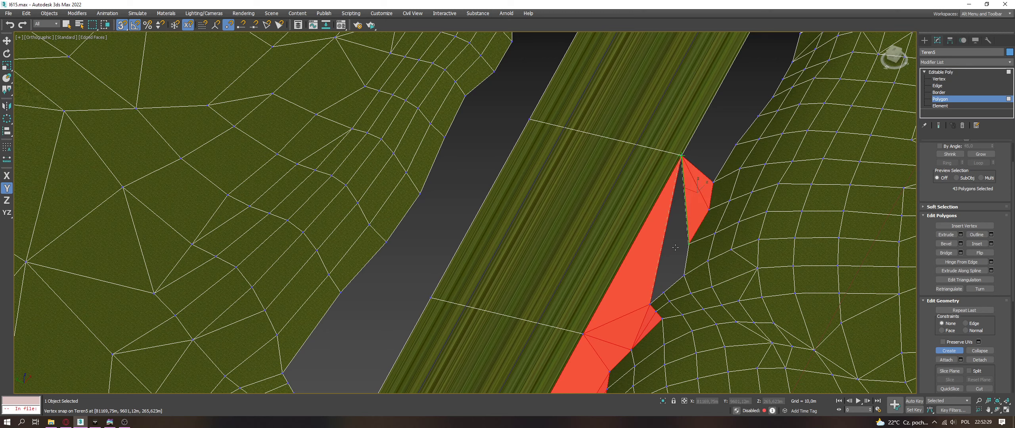
pyautogui.click(663, 292)
pyautogui.click(650, 305)
pyautogui.click(689, 243)
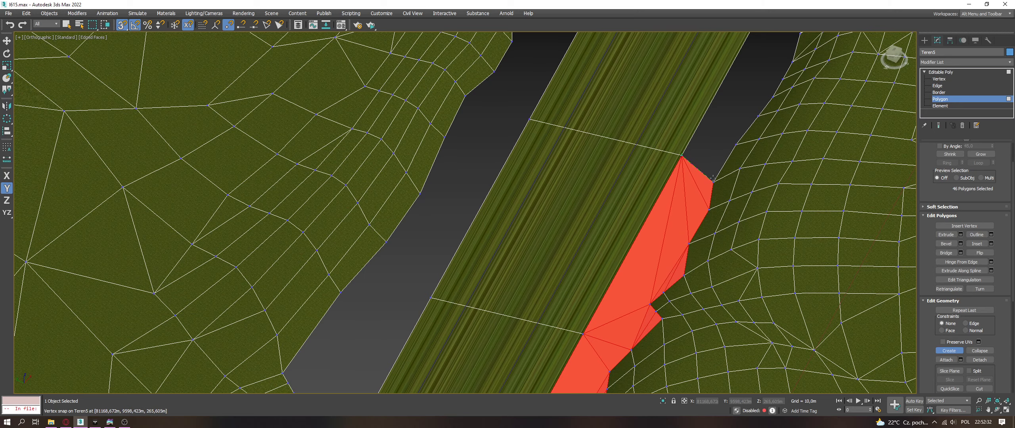
# Step: Extend the strip vertex's fan up several terrain border vertices and bridge it to the following strip vertex
pyautogui.click(736, 145)
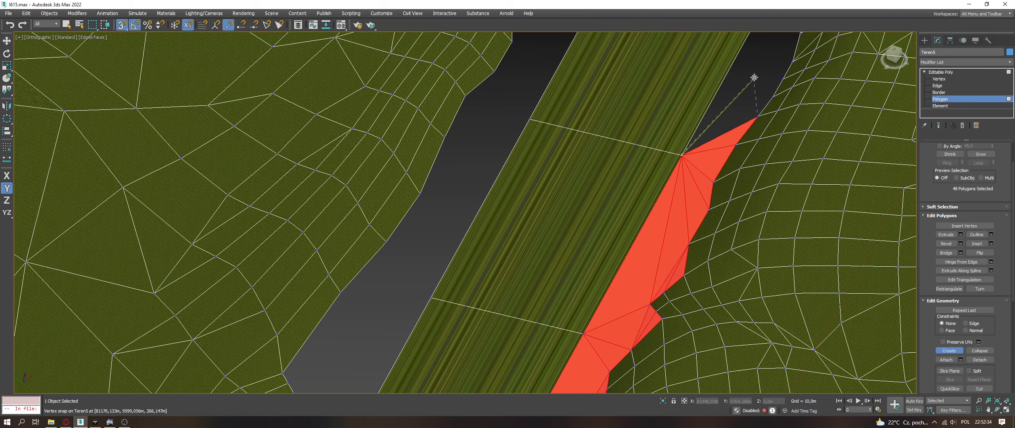
pyautogui.moveTo(755, 79); pyautogui.dragTo(755, 143, button='middle')
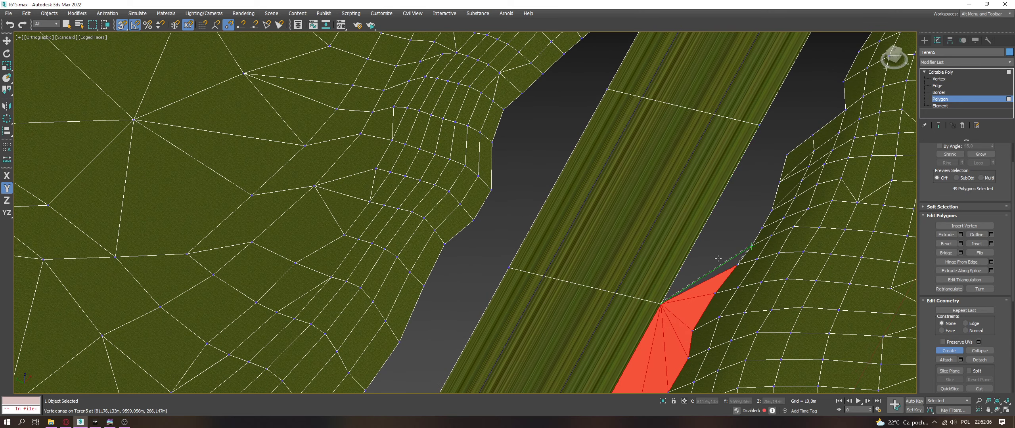
pyautogui.click(751, 246)
pyautogui.click(758, 125)
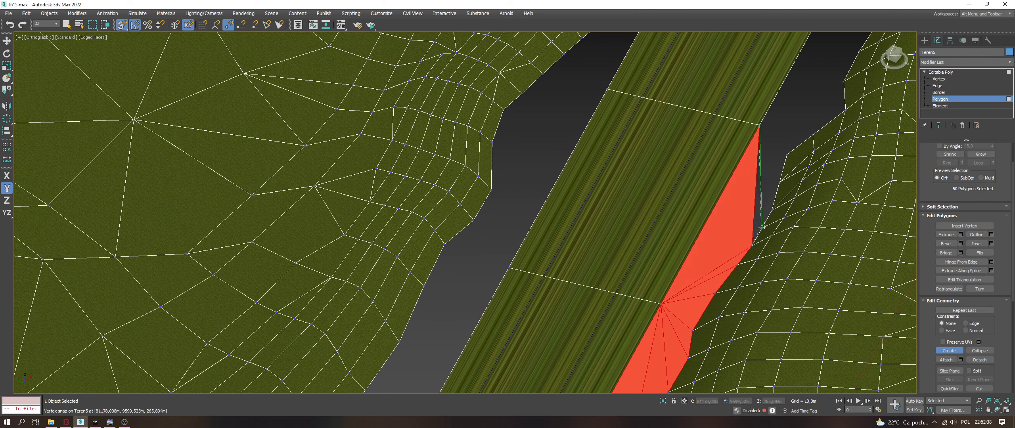
# Step: Fan that strip vertex up to the protruding border corner and fill the notch beneath its last triangle
pyautogui.click(771, 209)
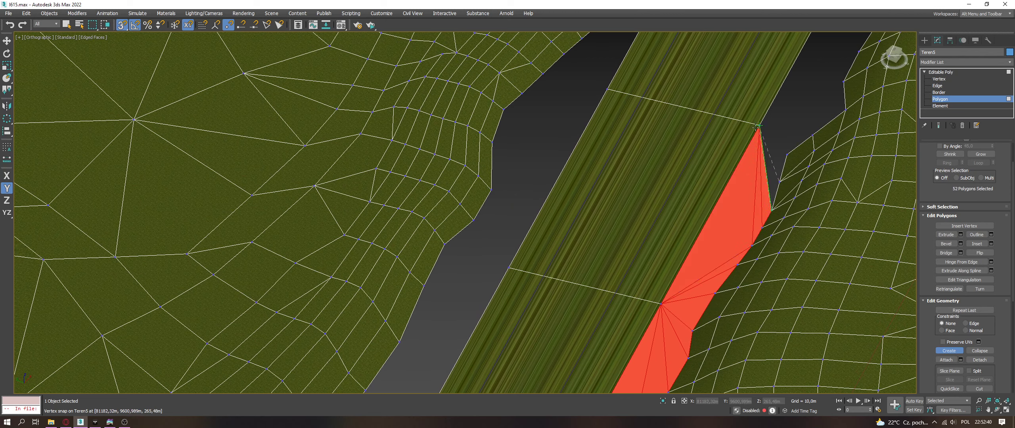
pyautogui.click(780, 183)
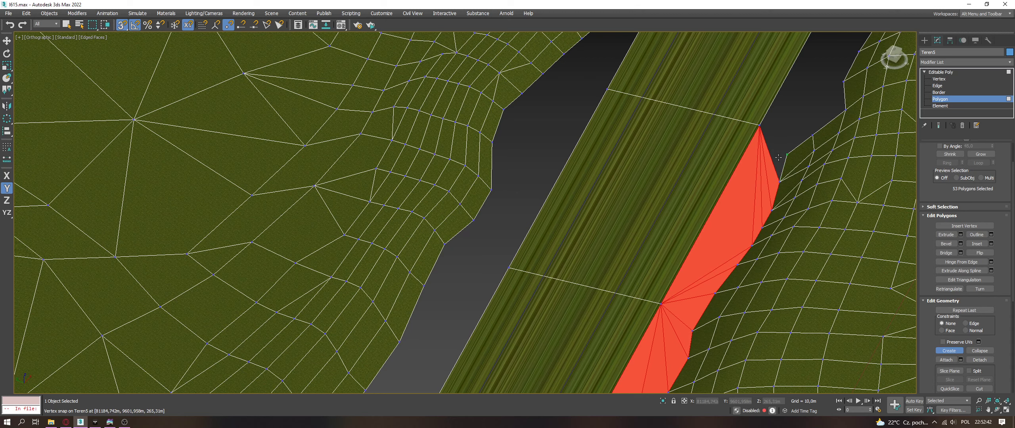
pyautogui.click(759, 125)
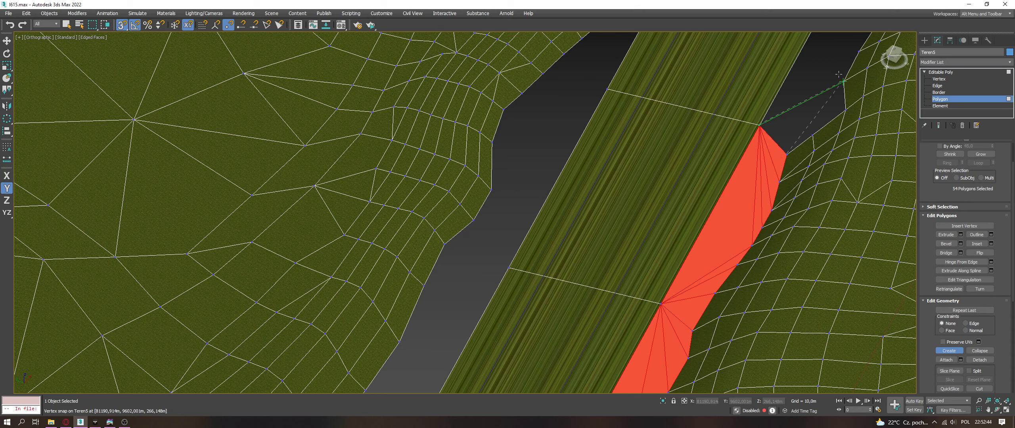
pyautogui.click(843, 82)
pyautogui.click(845, 110)
pyautogui.click(813, 135)
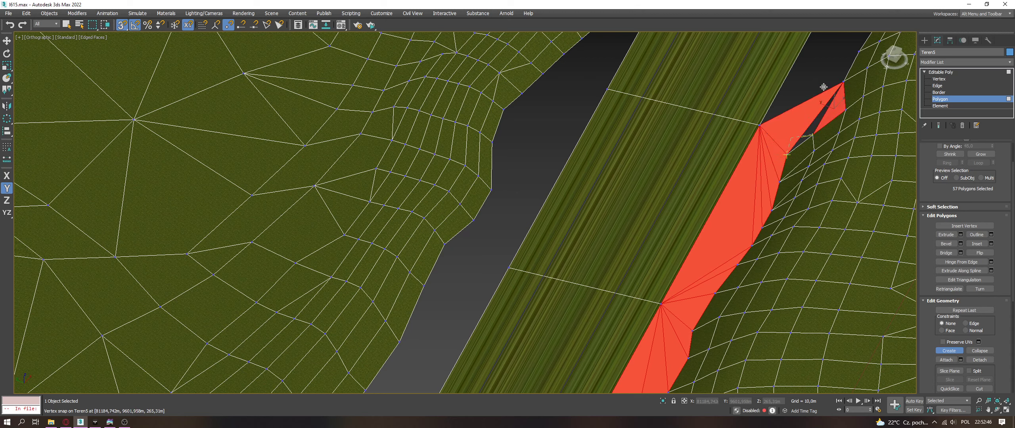
# Step: Connect the strip vertex to one more border vertex and bridge from there to the next strip vertex
pyautogui.moveTo(824, 86); pyautogui.dragTo(709, 271, button='middle')
pyautogui.click(742, 236)
pyautogui.click(728, 268)
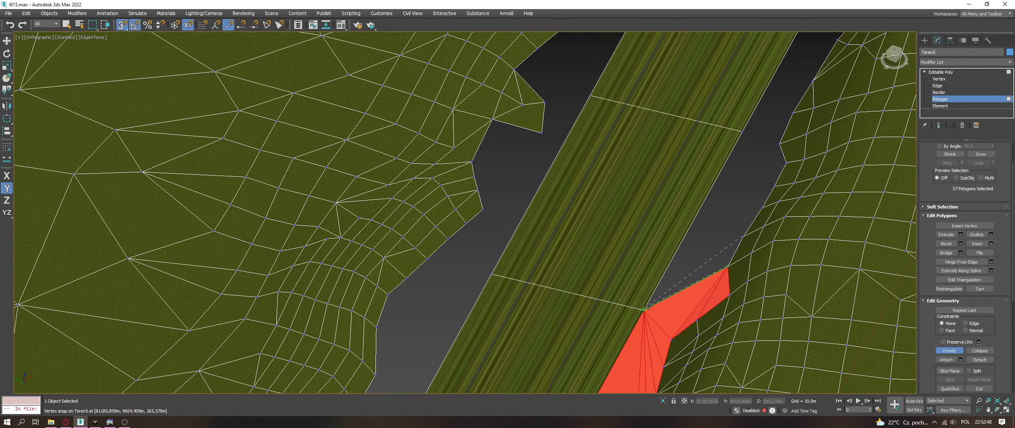
pyautogui.click(646, 307)
pyautogui.click(743, 132)
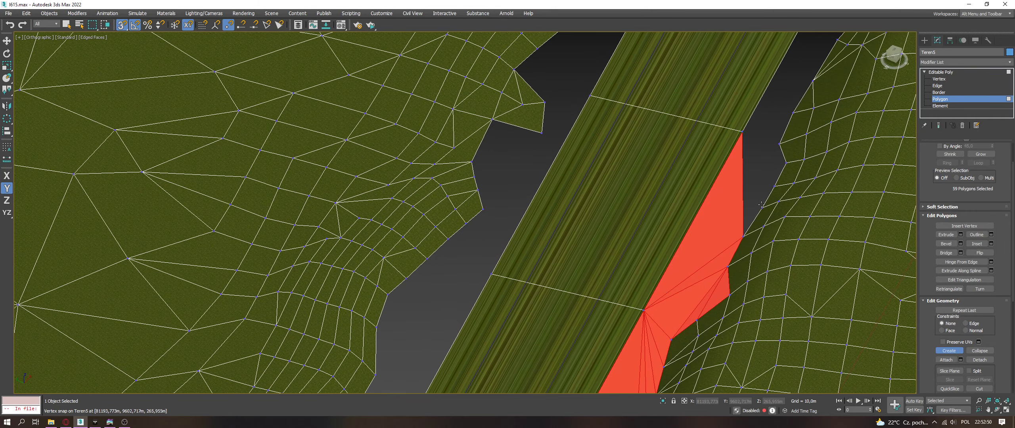
# Step: Fan triangles from the new strip vertex around the small border bump and on to the higher terrain border vertices
pyautogui.click(746, 140)
pyautogui.click(774, 185)
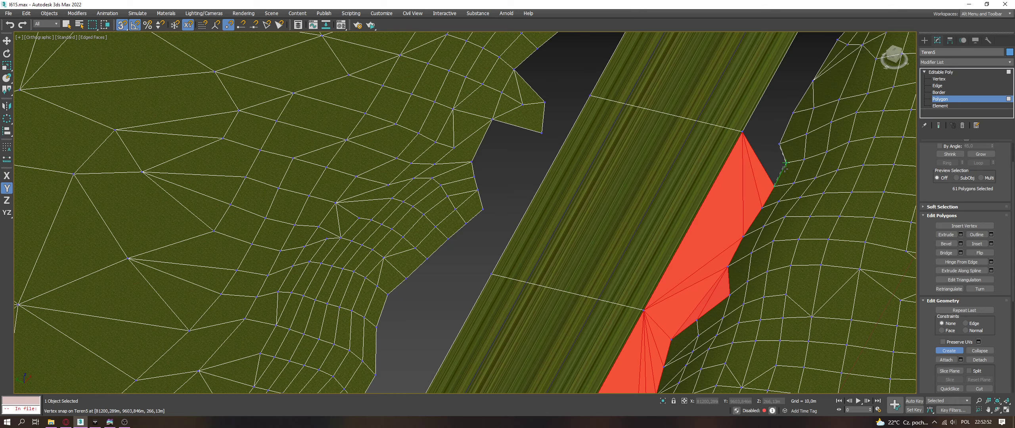
pyautogui.click(779, 146)
pyautogui.click(772, 137)
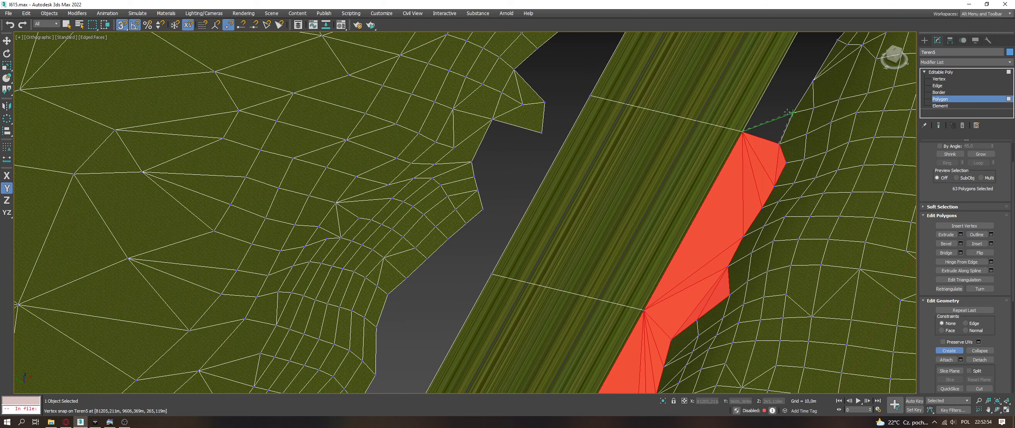
pyautogui.click(792, 113)
pyautogui.click(813, 81)
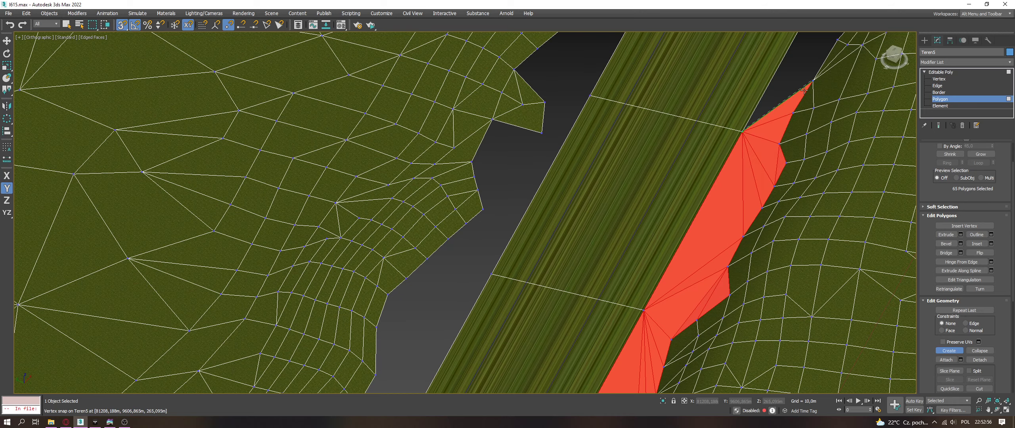
# Step: Bridge the end of the fan to the next strip vertex and fan it onward to the terrain border vertices above
pyautogui.moveTo(812, 81); pyautogui.dragTo(754, 211, button='middle')
pyautogui.click(781, 83)
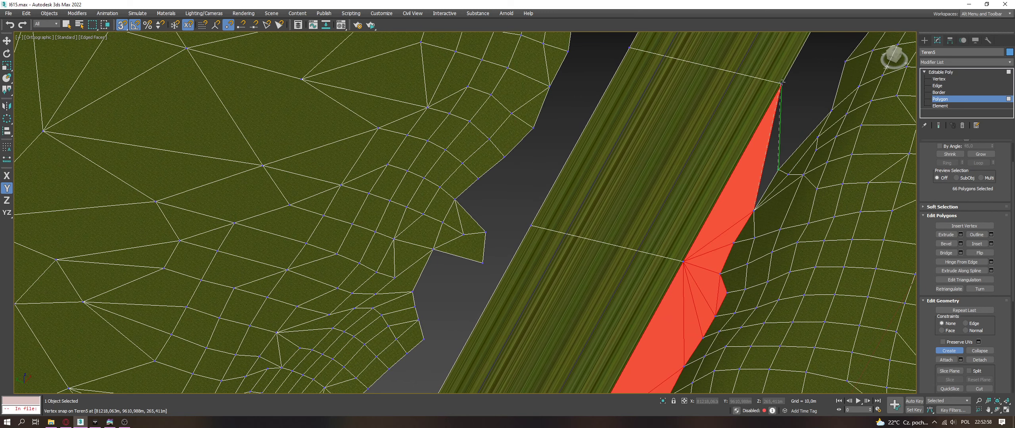
pyautogui.click(779, 169)
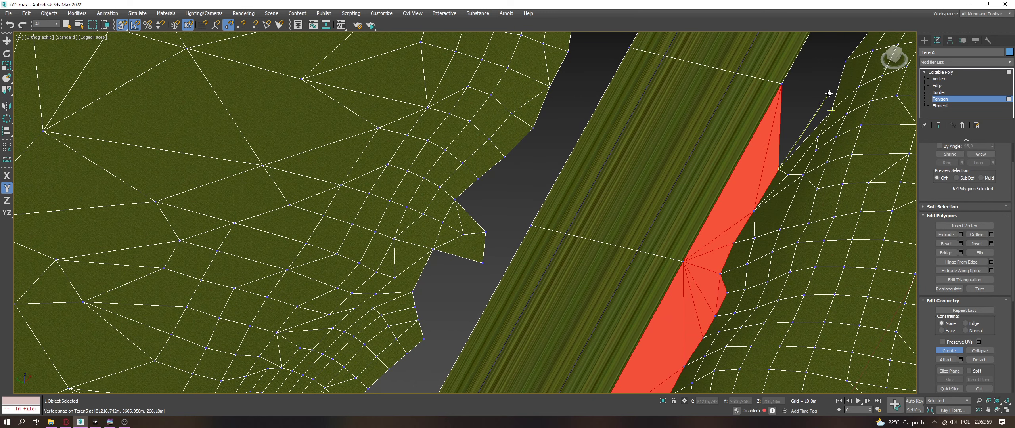
pyautogui.click(844, 62)
pyautogui.moveTo(713, 303); pyautogui.dragTo(728, 336, button='middle')
pyautogui.click(779, 217)
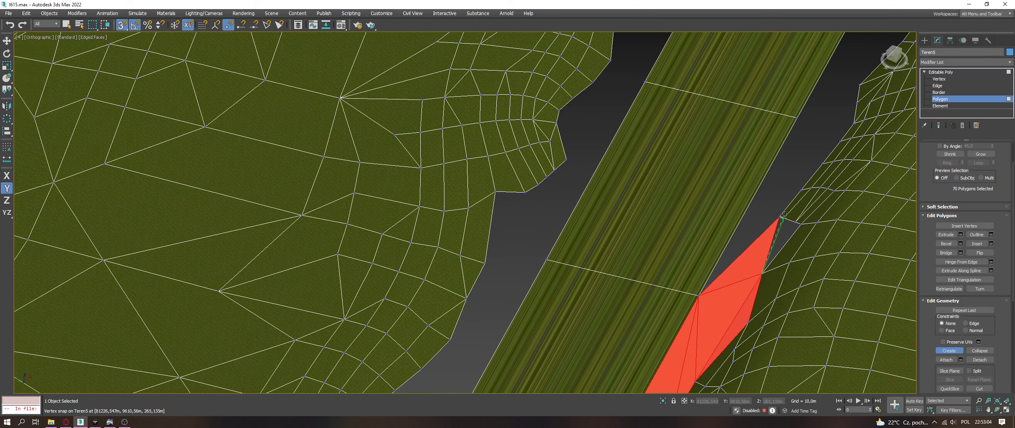
# Step: Fill the narrow border notch beside the last fan triangle and bridge to the next strip vertex up the seam
pyautogui.click(782, 222)
pyautogui.click(781, 217)
pyautogui.click(795, 223)
pyautogui.click(763, 272)
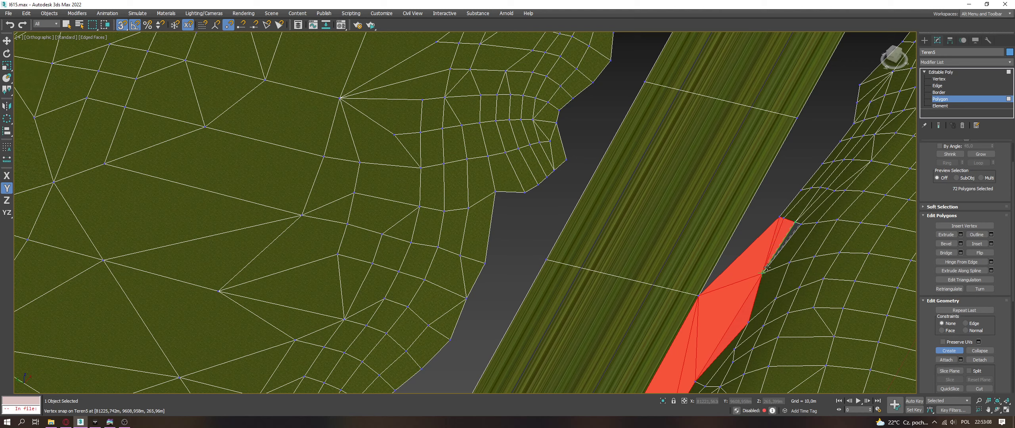
pyautogui.click(779, 217)
pyautogui.click(800, 225)
pyautogui.click(763, 273)
pyautogui.click(780, 218)
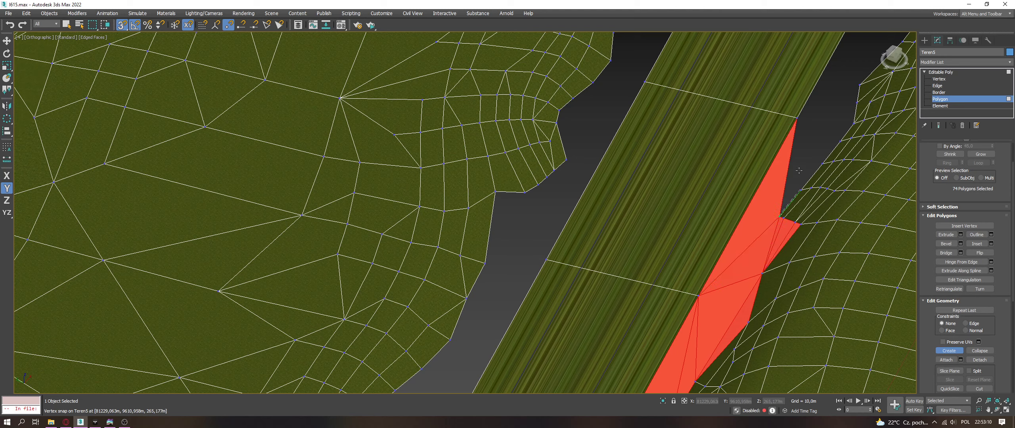
# Step: Fan triangles from the strip vertex to the first terrain border vertices above the notch
pyautogui.click(801, 190)
pyautogui.click(779, 217)
pyautogui.click(797, 117)
pyautogui.click(801, 189)
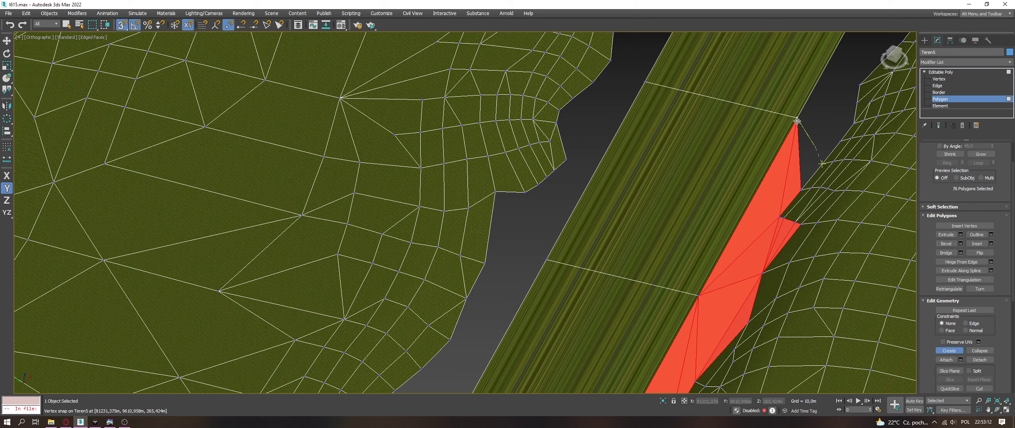
pyautogui.click(797, 118)
pyautogui.click(822, 163)
pyautogui.click(839, 140)
# Step: Continue the fan from the same strip vertex up the terrain border to the corner where the border turns upward
pyautogui.click(797, 118)
pyautogui.click(840, 141)
pyautogui.click(853, 124)
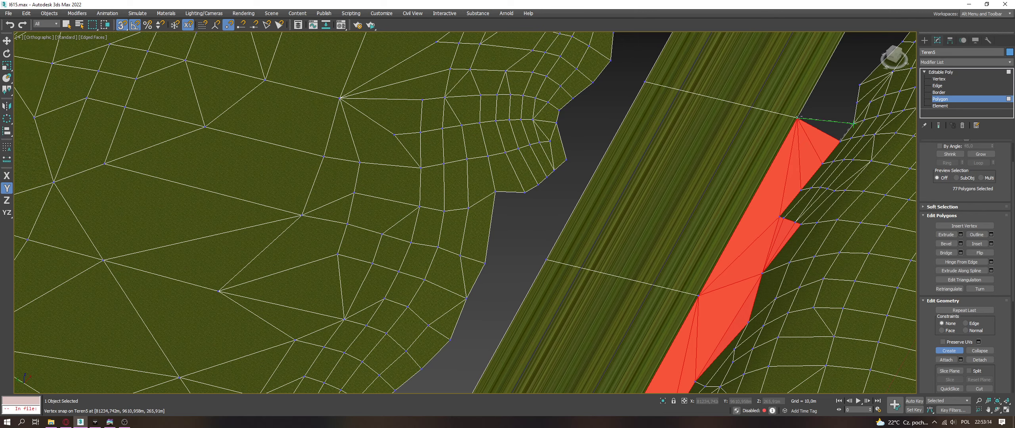
pyautogui.click(797, 118)
pyautogui.click(854, 123)
pyautogui.click(857, 104)
pyautogui.click(797, 118)
pyautogui.click(859, 85)
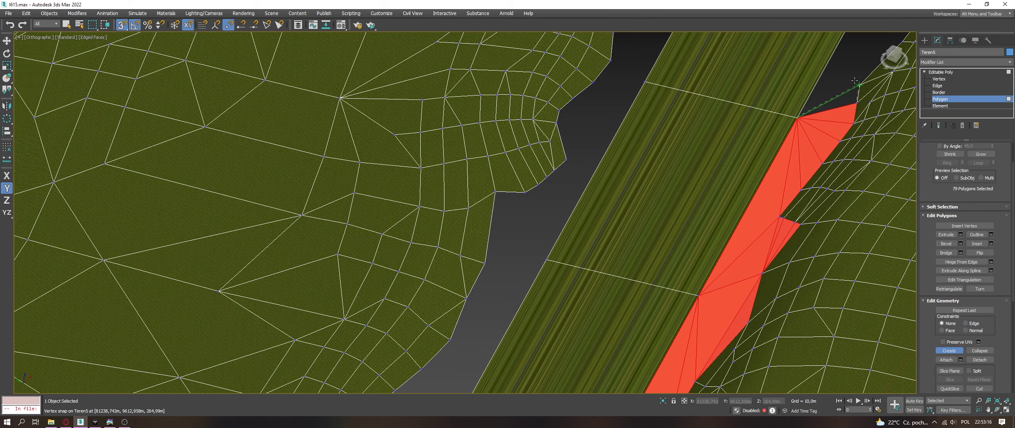
pyautogui.click(856, 104)
# Step: Bridge from the border corner to the next strip vertex and fan triangles along the terrain border above it
pyautogui.moveTo(841, 104); pyautogui.dragTo(755, 186, button='middle')
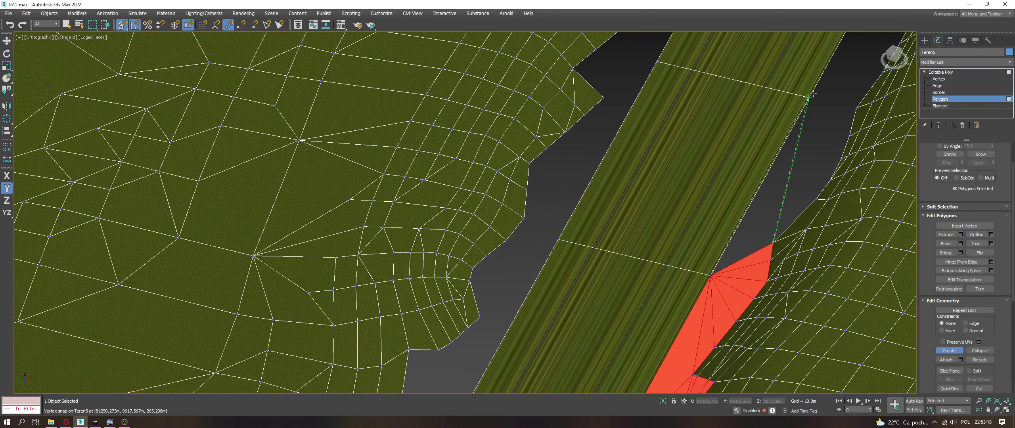
pyautogui.click(773, 223)
pyautogui.click(815, 198)
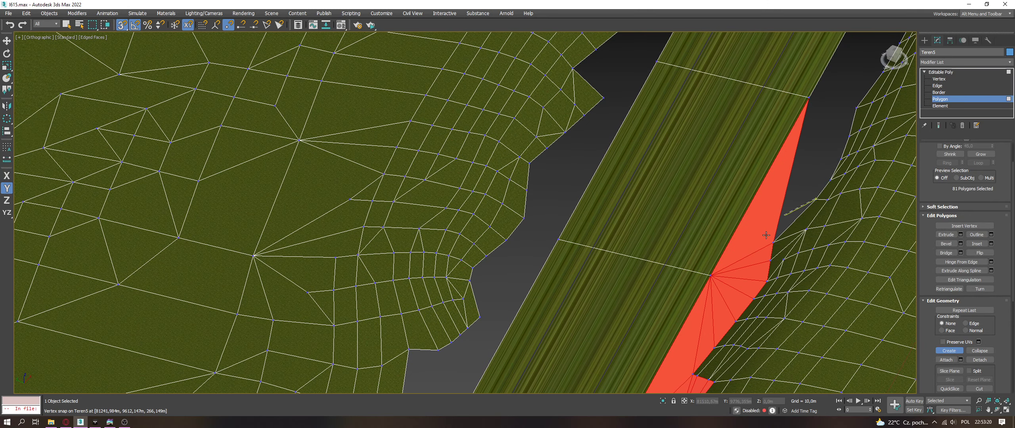
pyautogui.click(830, 180)
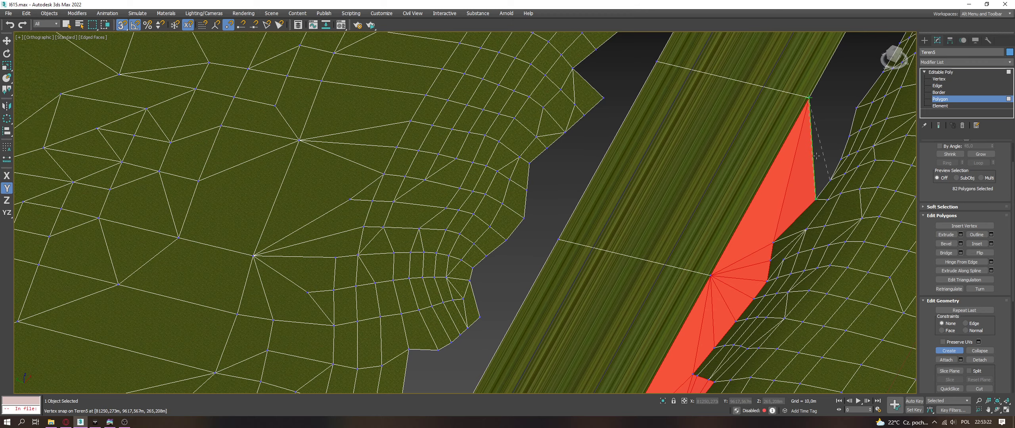
pyautogui.click(808, 98)
pyautogui.click(841, 158)
pyautogui.click(809, 98)
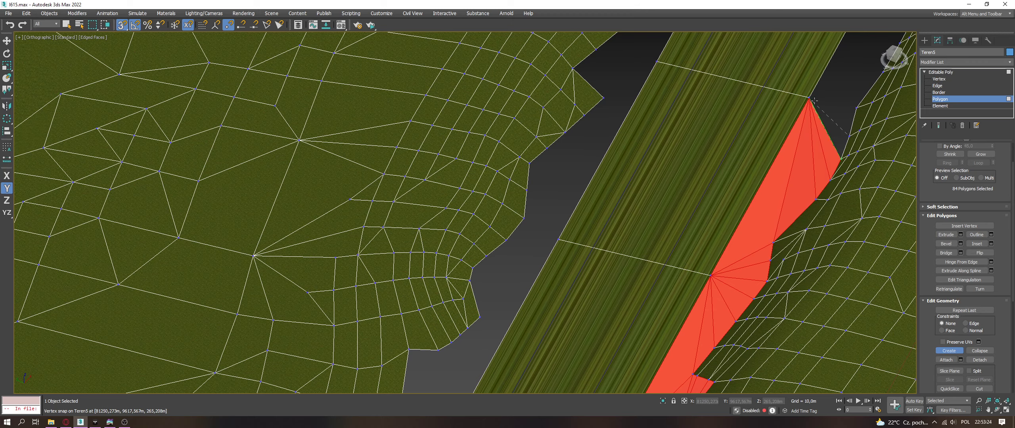
pyautogui.click(809, 98)
# Step: Fill the sharp notch in the terrain border farther up the seam with triangles
pyautogui.moveTo(811, 99); pyautogui.dragTo(726, 266, button='middle')
pyautogui.moveTo(853, 79); pyautogui.dragTo(749, 201, button='middle')
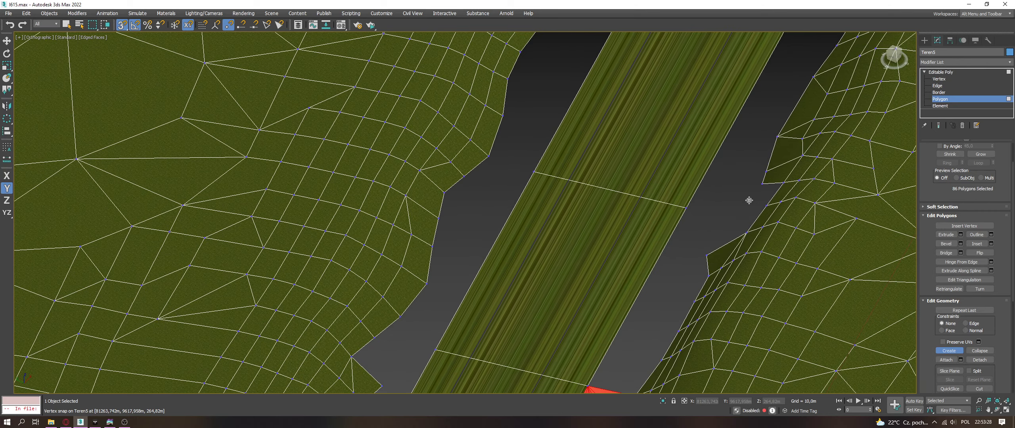
pyautogui.click(762, 183)
pyautogui.click(747, 228)
pyautogui.moveTo(713, 235); pyautogui.dragTo(731, 152, button='middle')
# Step: Extend the lower fan by further border vertices and bridge it to the next strip vertex
pyautogui.click(681, 277)
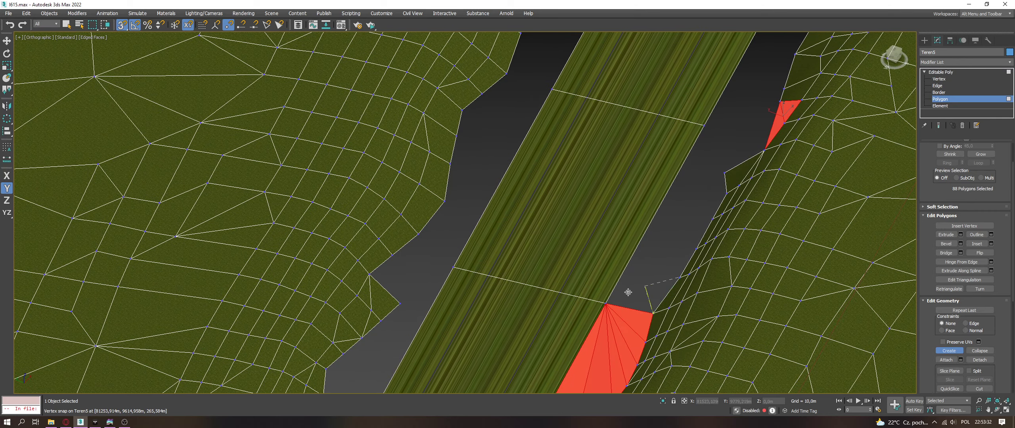
pyautogui.click(607, 304)
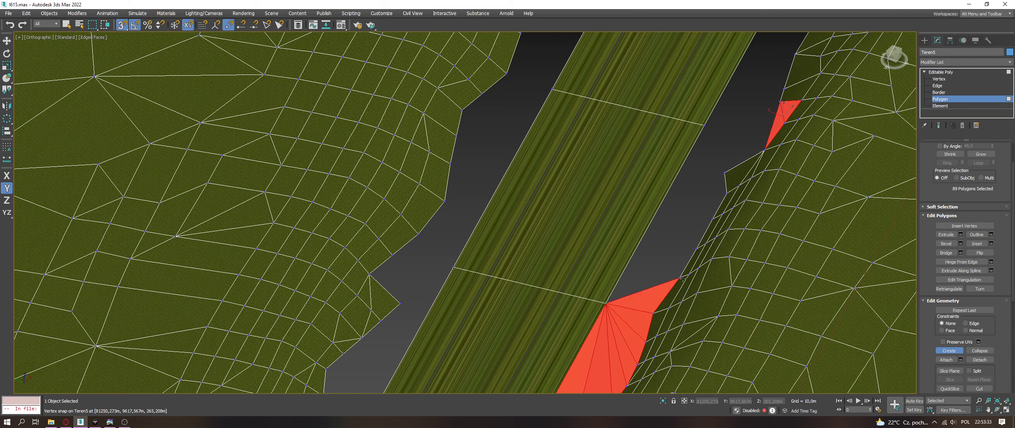
pyautogui.click(695, 240)
pyautogui.click(703, 127)
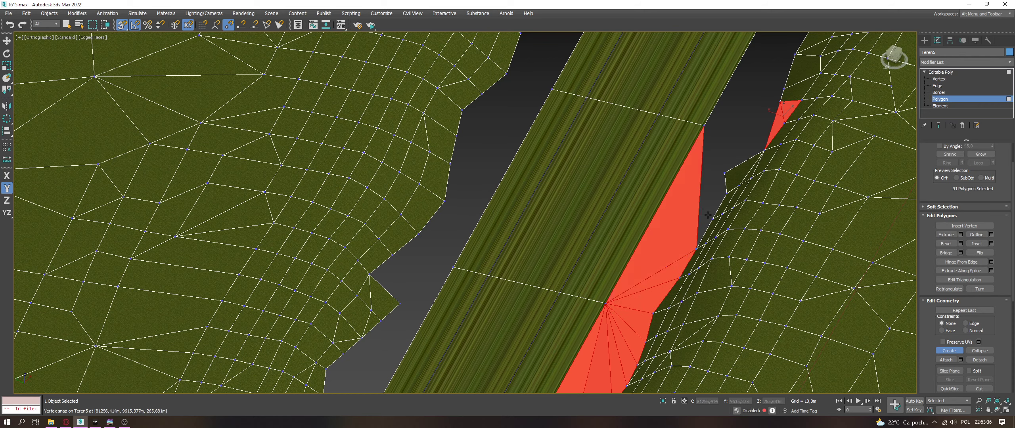
# Step: Fan triangles from the new strip vertex around the border bump and past the filled notch to the border vertices above
pyautogui.click(708, 216)
pyautogui.click(725, 171)
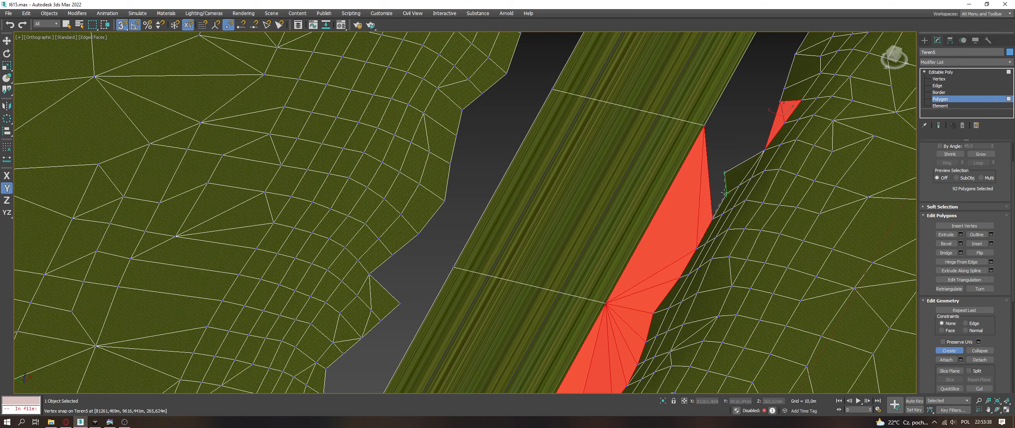
pyautogui.click(711, 216)
pyautogui.click(725, 171)
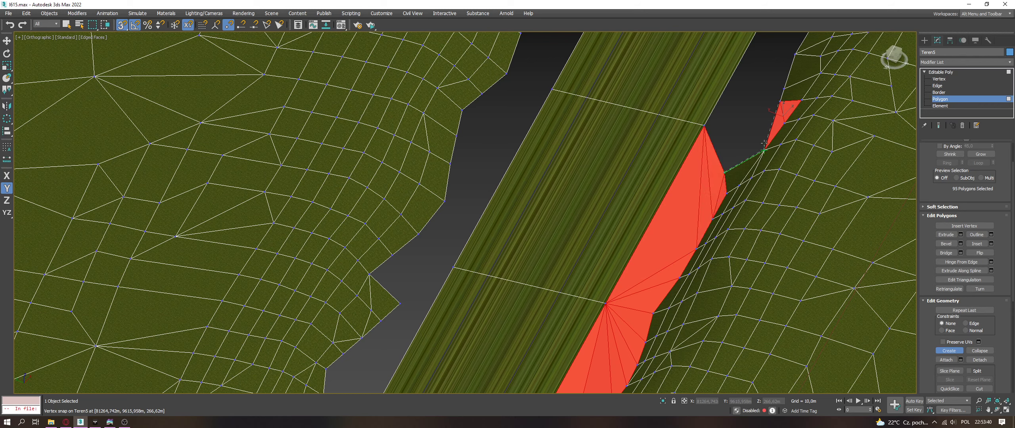
pyautogui.click(781, 102)
pyautogui.click(784, 90)
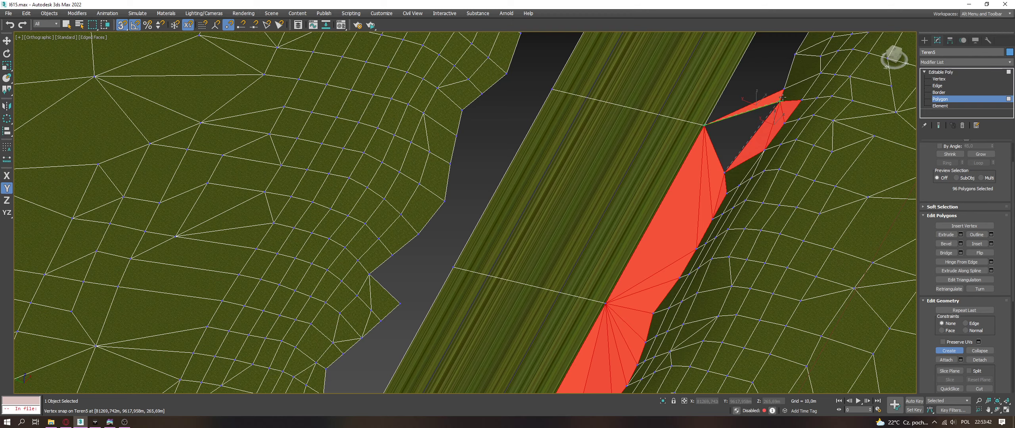
pyautogui.click(795, 55)
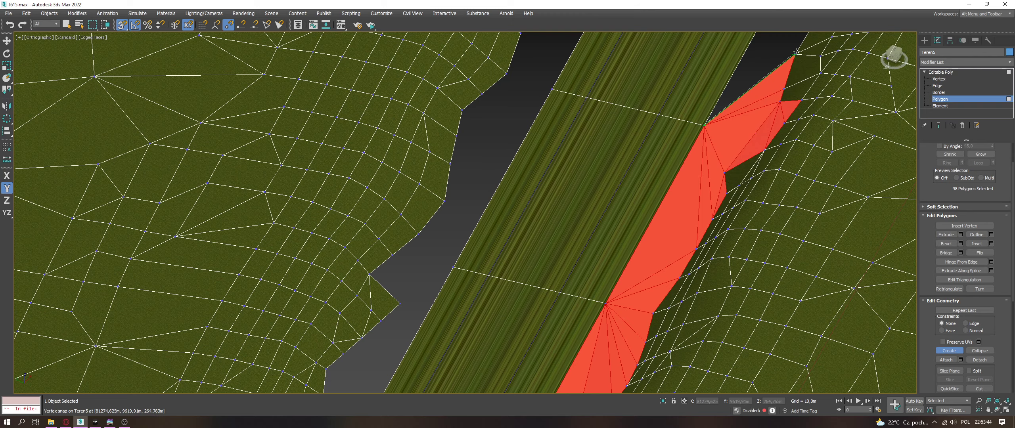
# Step: Bridge the end of the fan to the following strip vertex and connect it to the next two border vertices
pyautogui.moveTo(726, 204); pyautogui.dragTo(737, 246, button='middle')
pyautogui.click(743, 224)
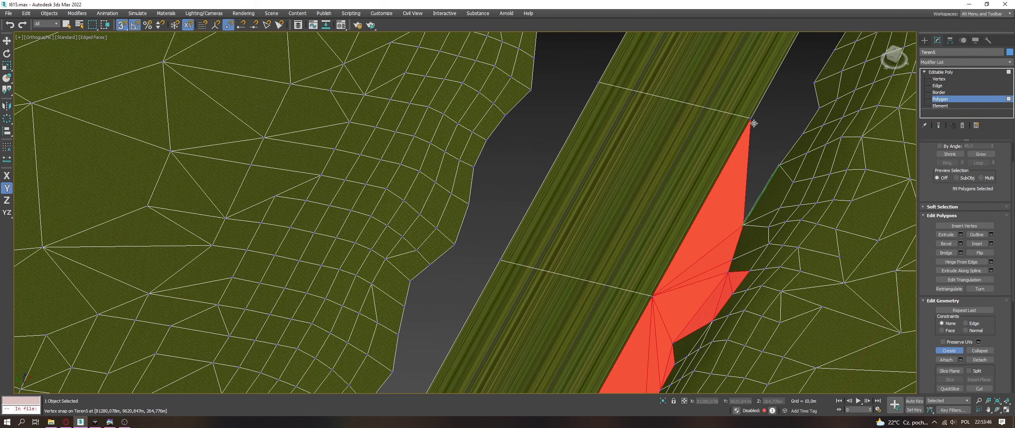
pyautogui.click(780, 164)
pyautogui.doubleClick(802, 134)
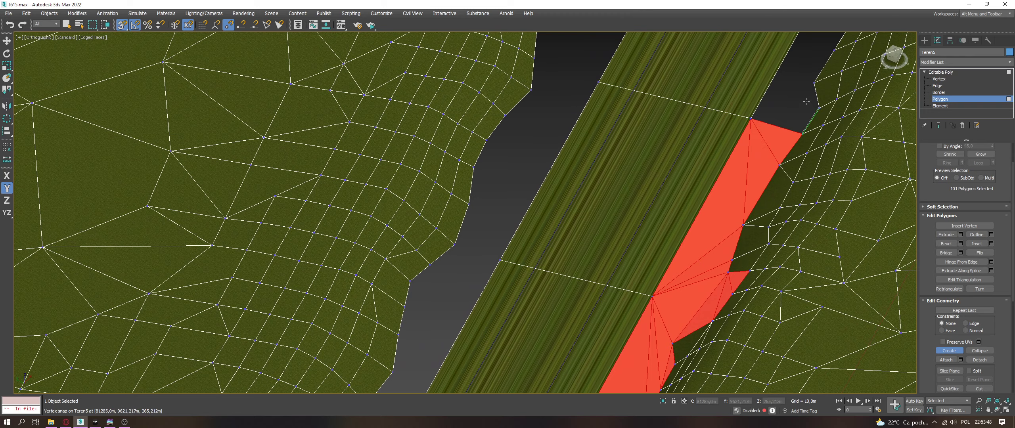
# Step: Cap the shallow border notch with a triangle and join it to the strip vertex, extending the fan one border vertex higher
pyautogui.click(814, 82)
pyautogui.click(752, 118)
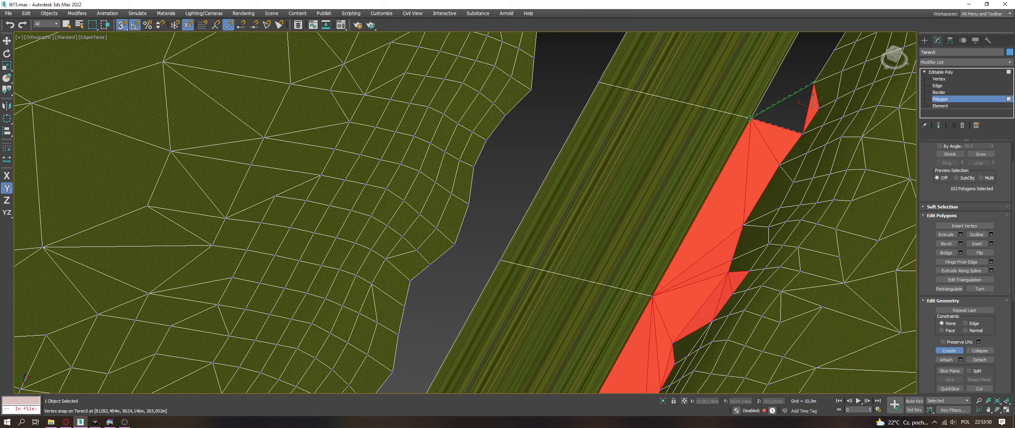
pyautogui.click(802, 134)
pyautogui.click(834, 49)
pyautogui.click(814, 83)
pyautogui.moveTo(805, 114); pyautogui.dragTo(759, 195, button='middle')
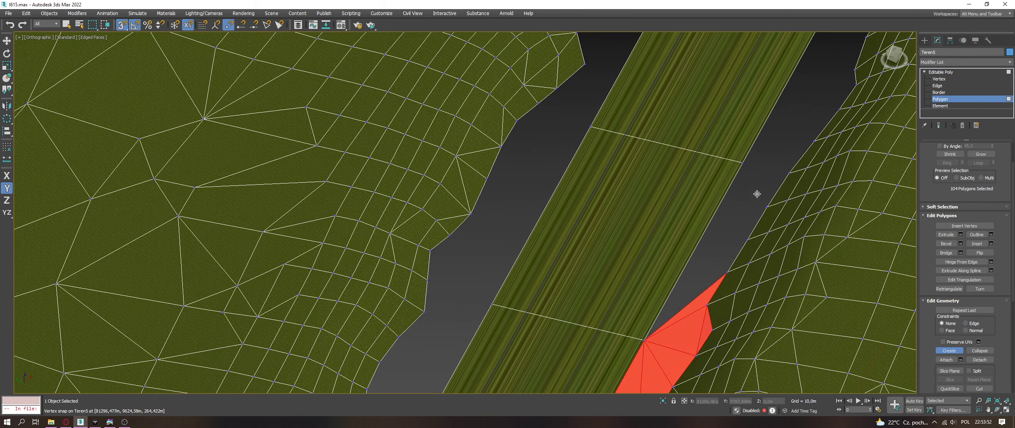
# Step: Build triangles from the next strip vertex down the terrain border and close the gap to the previous fan
pyautogui.click(743, 162)
pyautogui.click(767, 205)
pyautogui.click(751, 199)
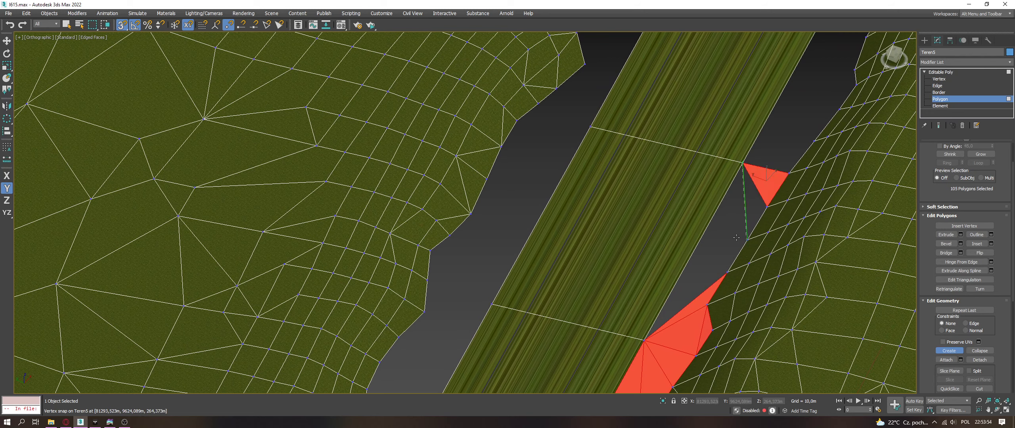
pyautogui.click(731, 263)
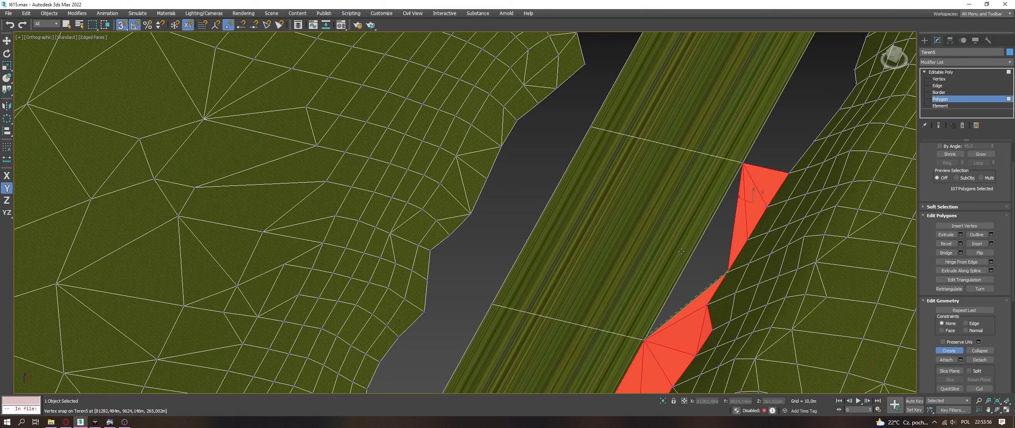
pyautogui.click(735, 155)
pyautogui.click(768, 165)
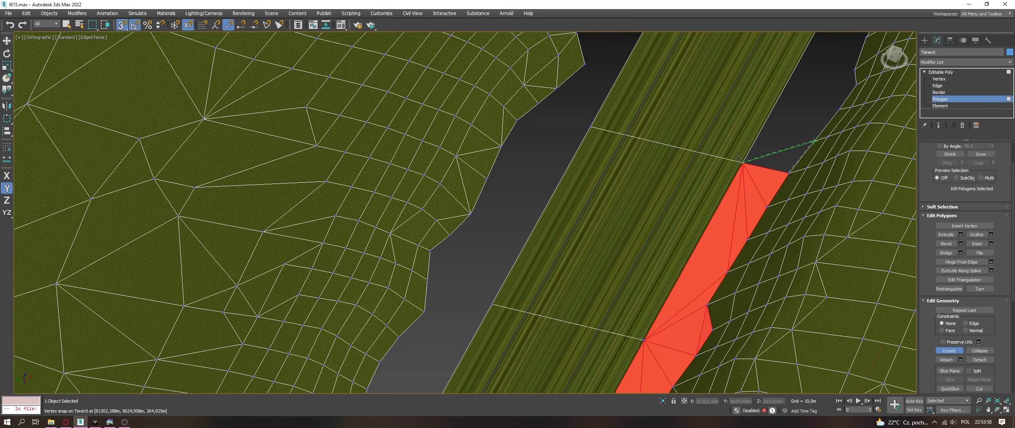
# Step: Extend the fan from this strip vertex up to the border vertex beyond the small bend
pyautogui.click(813, 142)
pyautogui.press('BackSpace')
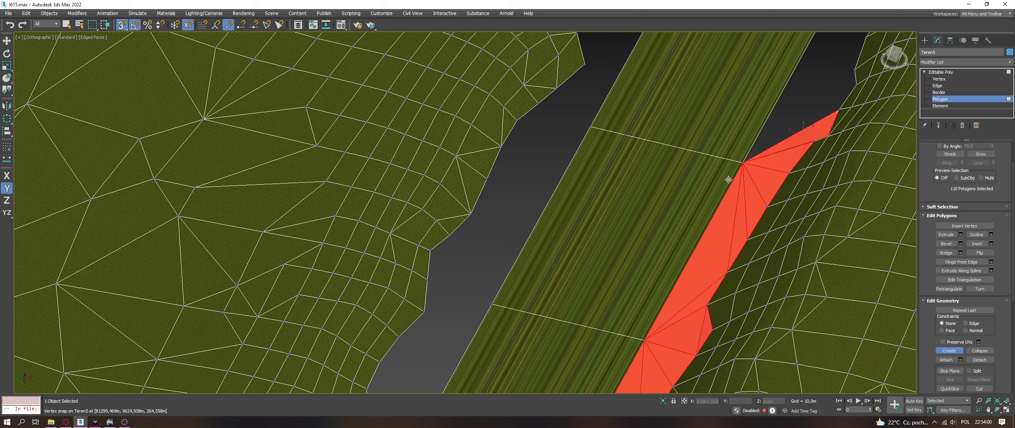
pyautogui.click(839, 110)
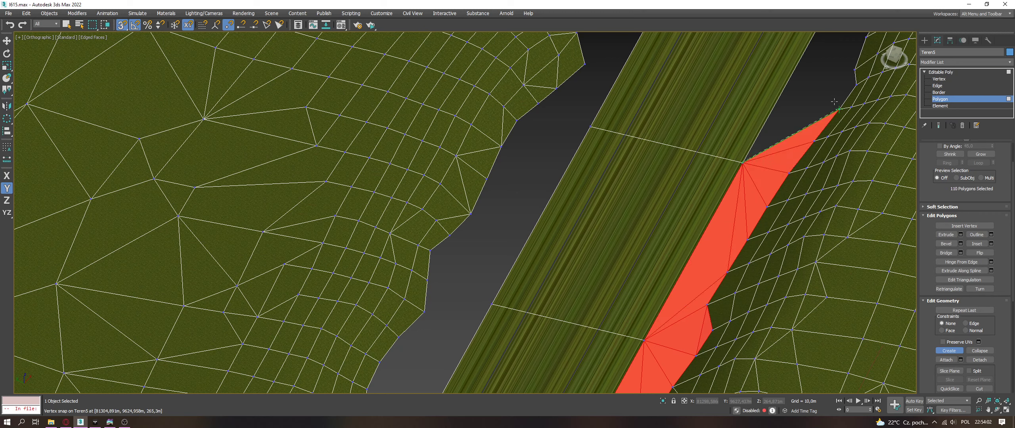
pyautogui.click(851, 70)
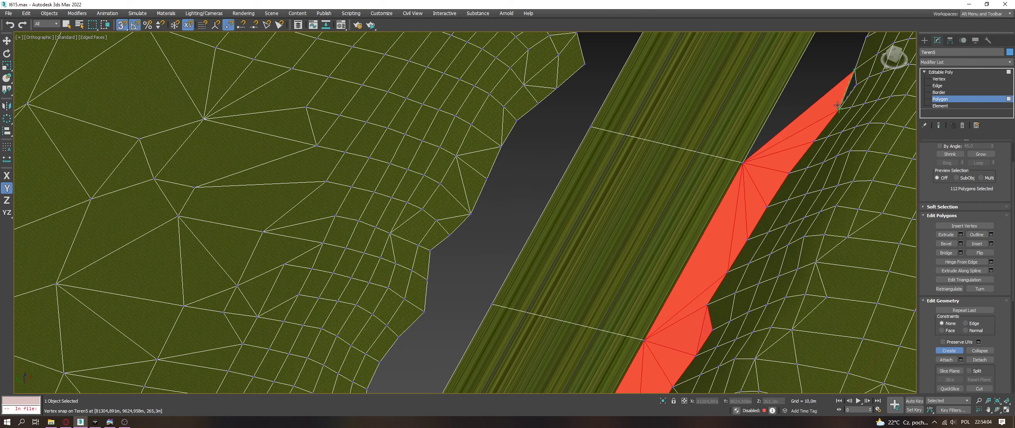
# Step: Connect the next strip vertex to two border vertices and close the remaining gap along the strip edge below
pyautogui.moveTo(837, 105); pyautogui.dragTo(755, 154, button='middle')
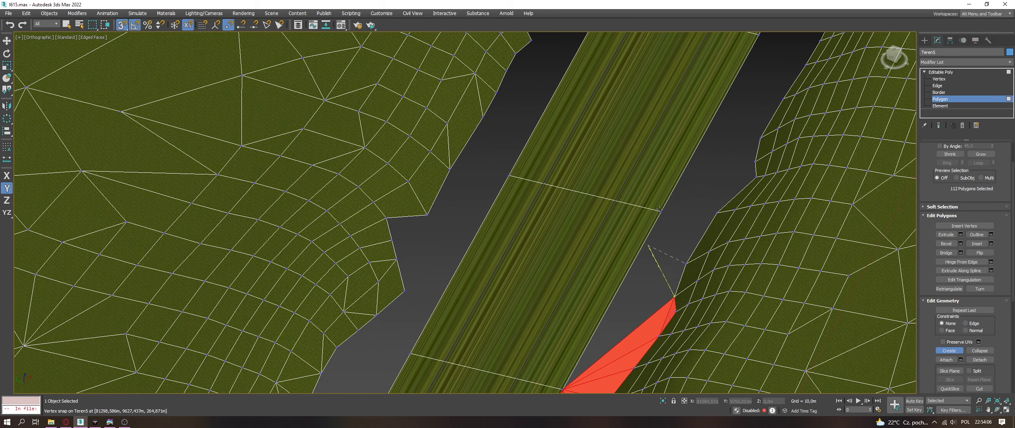
pyautogui.doubleClick(661, 273)
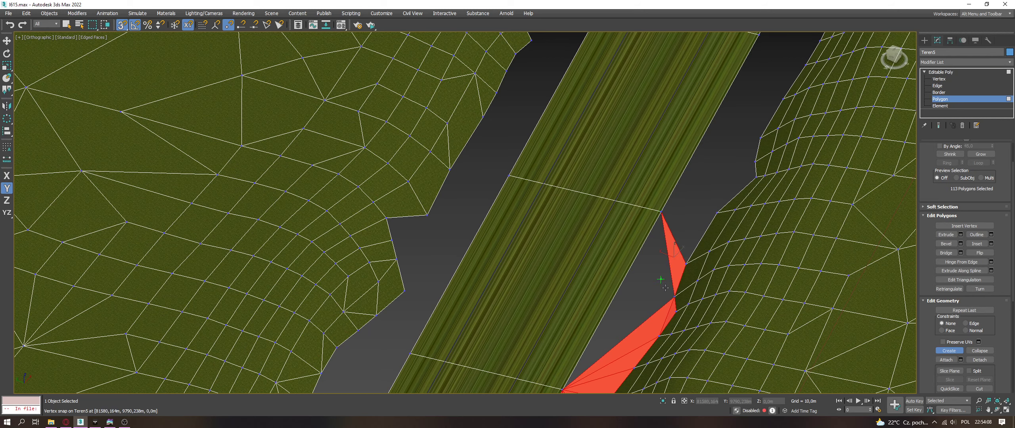
pyautogui.click(661, 212)
pyautogui.click(675, 297)
pyautogui.click(657, 209)
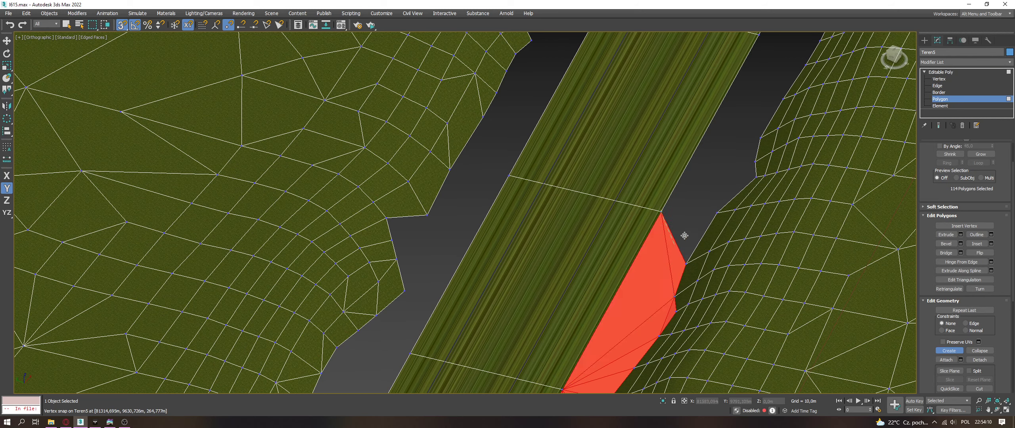
# Step: Fan triangles from the strip vertex across the border step to its upper corner, filling the recess behind it
pyautogui.click(666, 207)
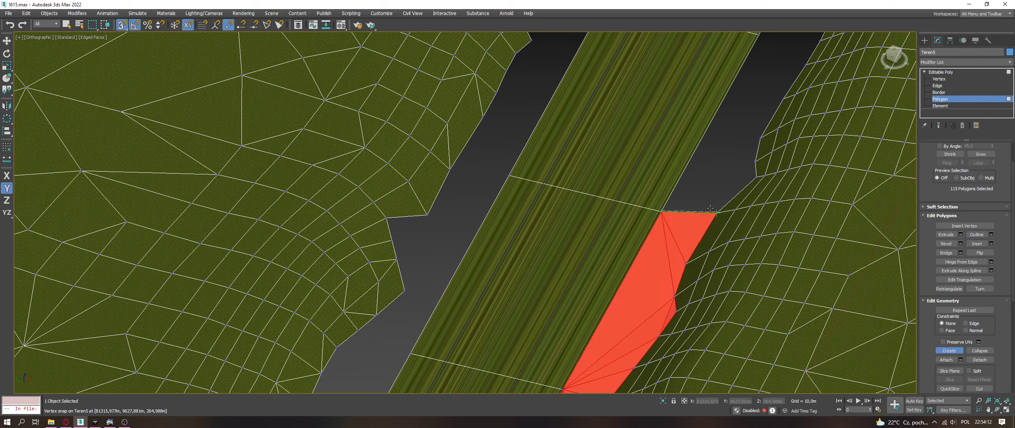
pyautogui.click(759, 138)
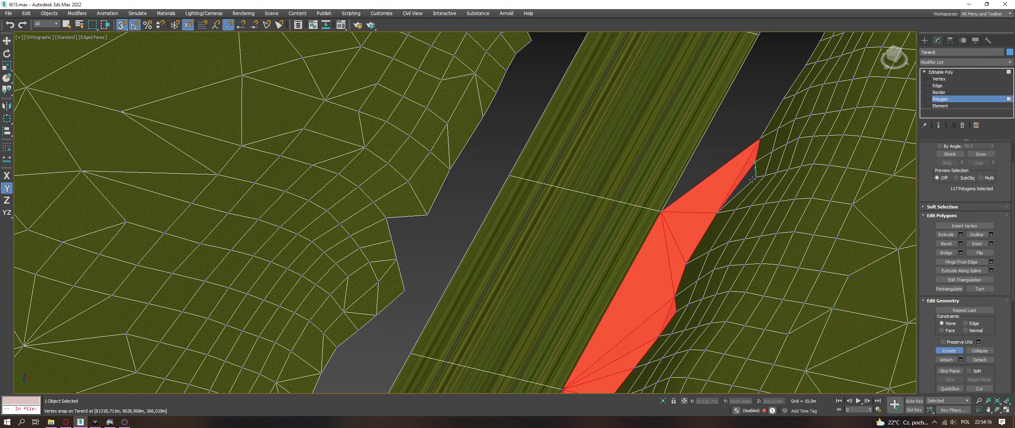
pyautogui.click(661, 210)
# Step: Bridge from the upper corner of the border step to the next strip vertex and fan it to the border vertices above
pyautogui.click(759, 34)
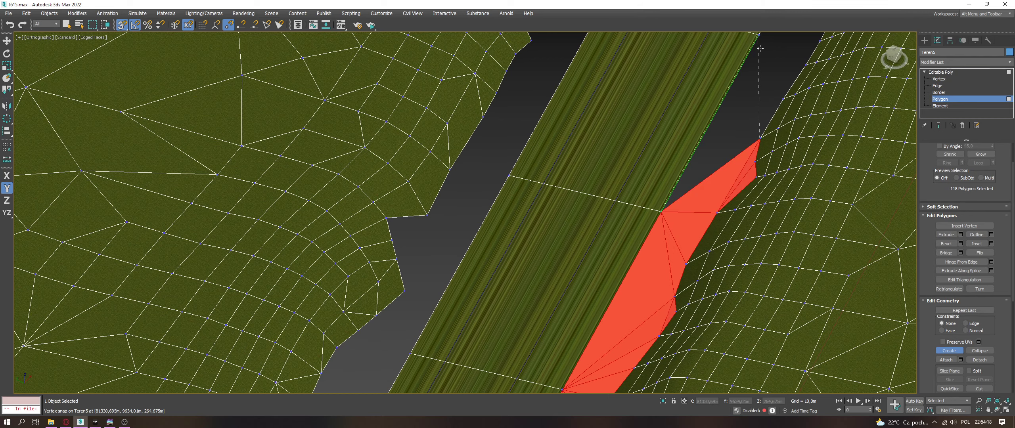
pyautogui.click(760, 135)
pyautogui.click(760, 135)
pyautogui.click(783, 78)
pyautogui.click(759, 35)
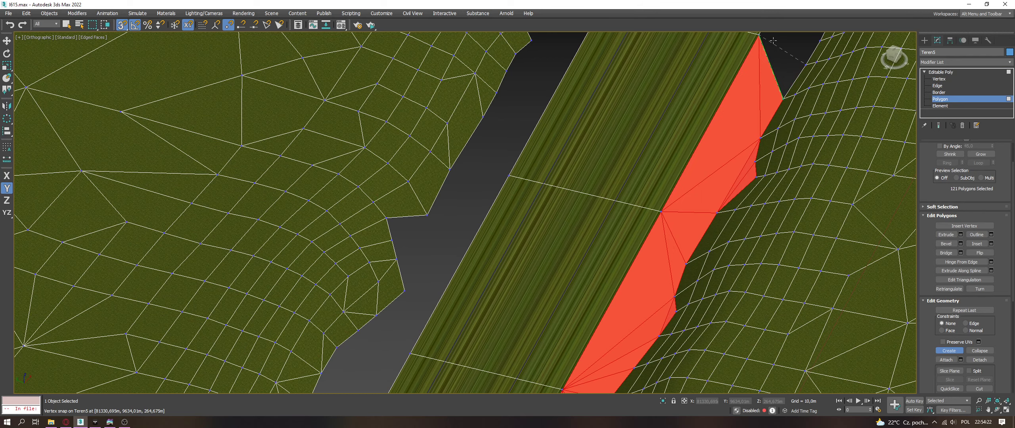
# Step: Add two more fan triangles from the latest strip vertex to the next border vertices up the seam
pyautogui.scroll(-10, 635, 325)
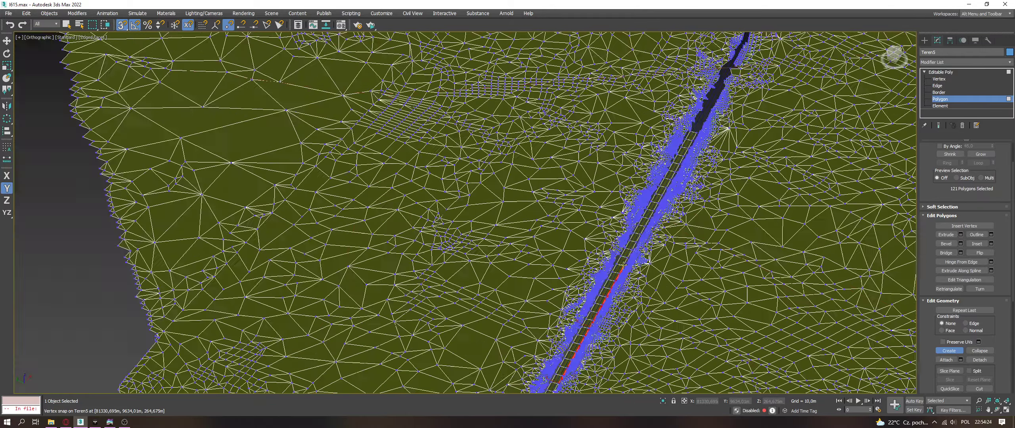
pyautogui.scroll(10, 623, 265)
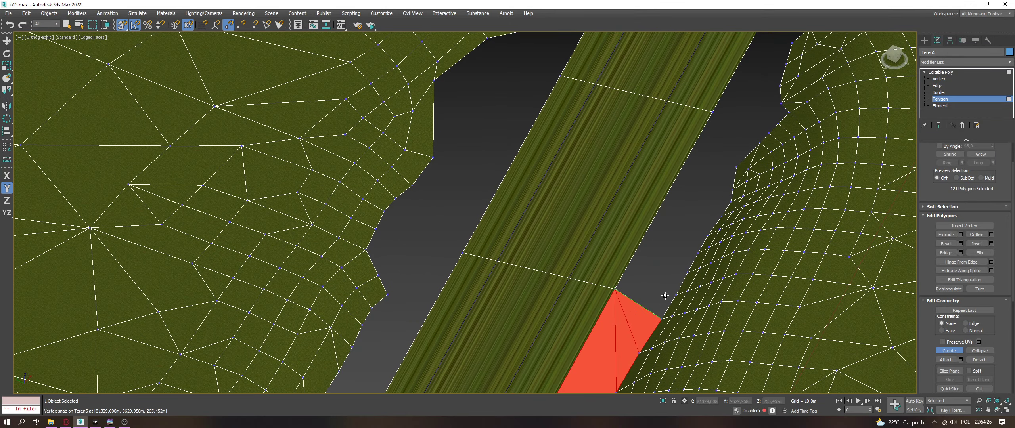
pyautogui.click(676, 294)
pyautogui.click(615, 290)
pyautogui.click(687, 273)
pyautogui.click(614, 289)
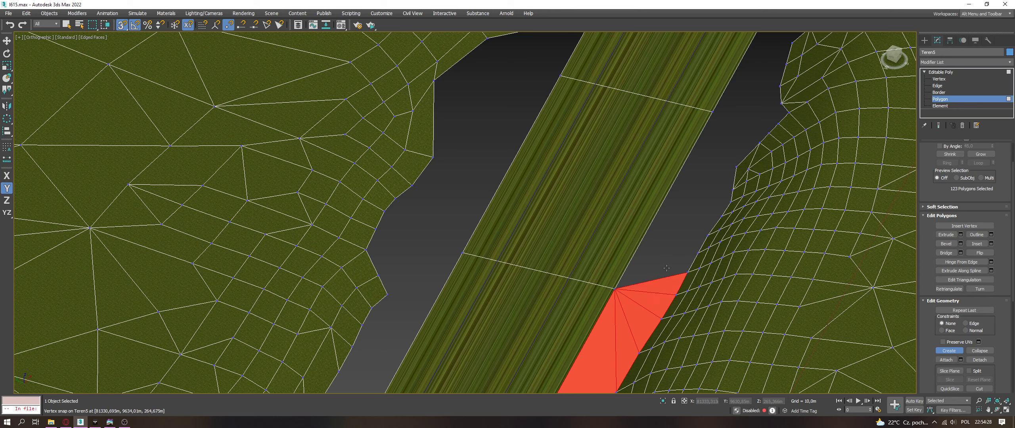
# Step: Finish the fan at the current strip vertex with the next border vertices and bridge across to the next strip vertex
pyautogui.click(618, 283)
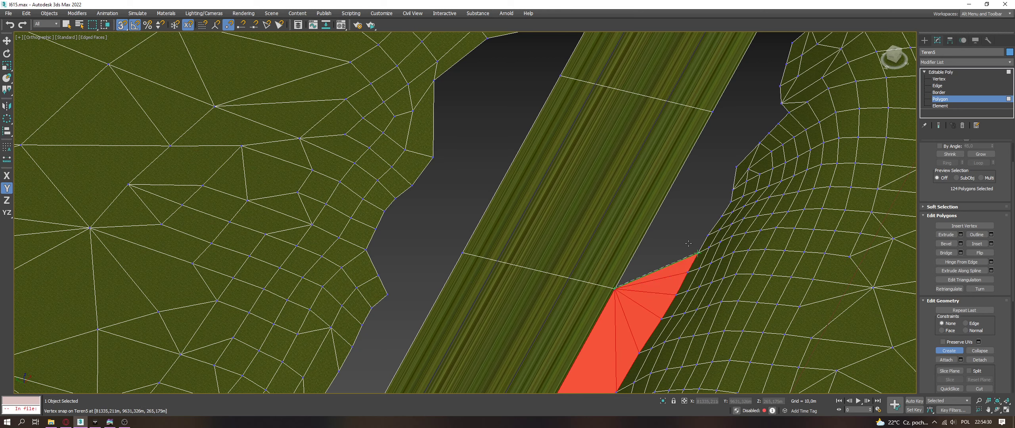
pyautogui.click(708, 236)
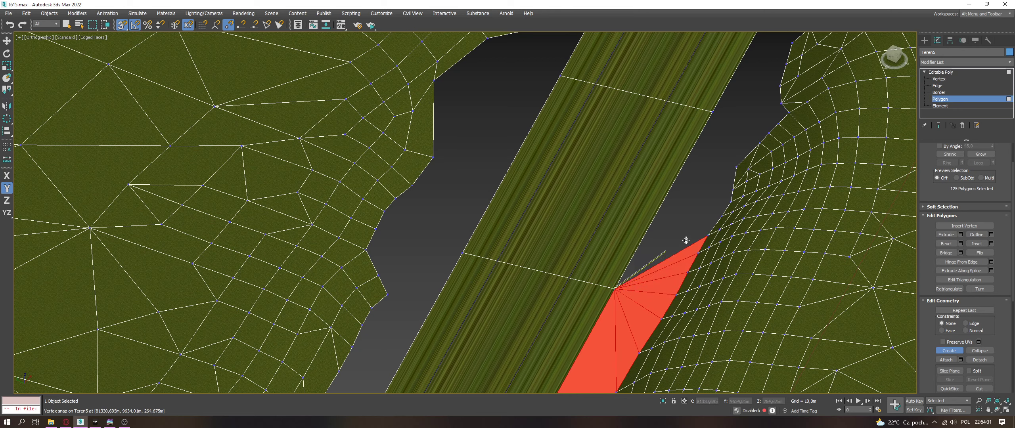
pyautogui.click(714, 108)
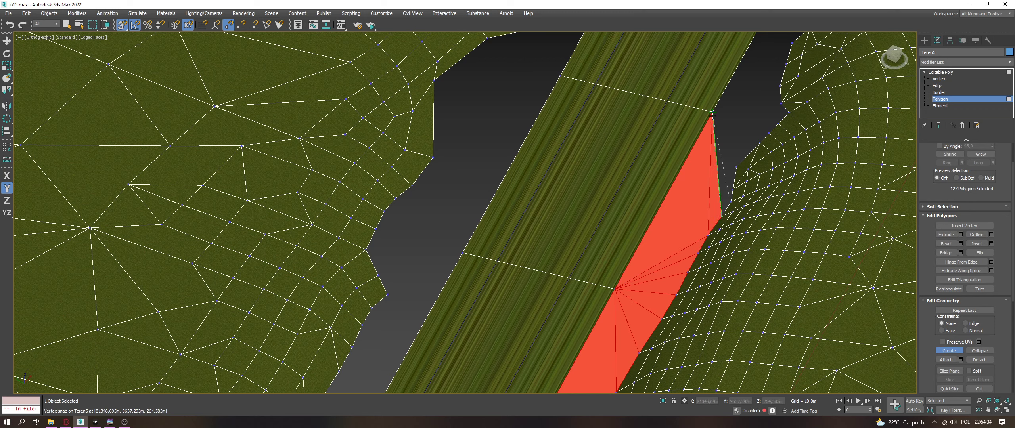
# Step: Fan triangles from the new strip vertex up the border to the corner just below the deep notch
pyautogui.click(732, 189)
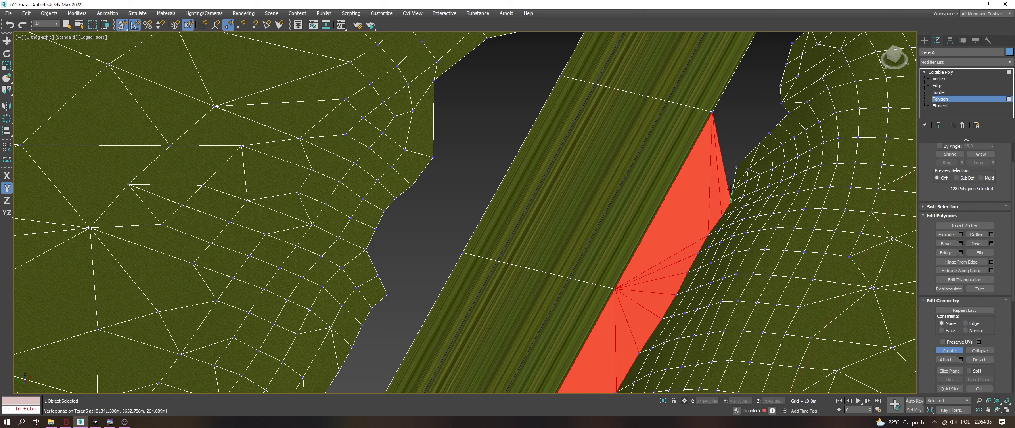
pyautogui.click(733, 167)
pyautogui.click(734, 166)
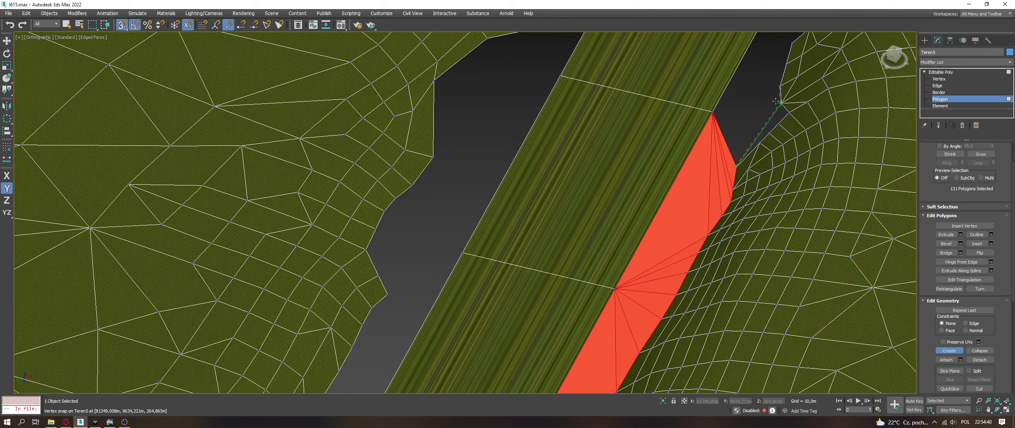
# Step: Fill the deep border notch with a fan of triangles between its lower corner, its inner vertices and its upper tip
pyautogui.click(777, 102)
pyautogui.scroll(3, 777, 103)
pyautogui.click(800, 121)
pyautogui.click(779, 144)
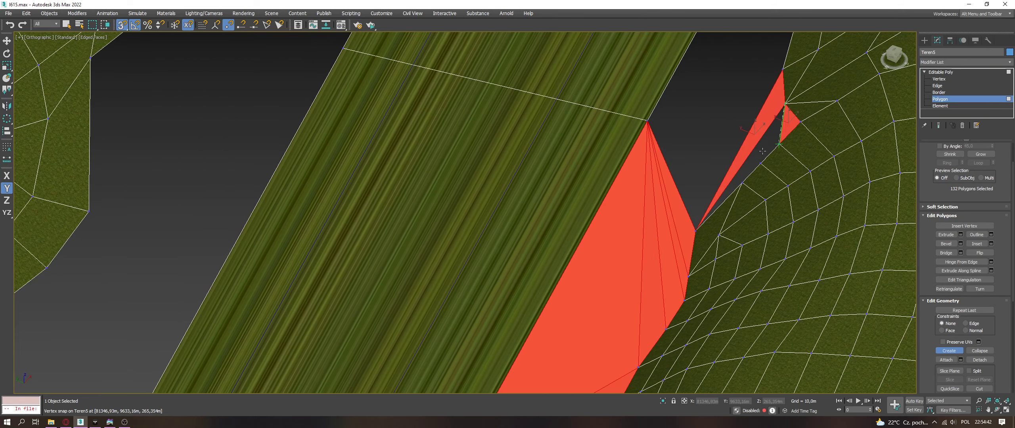
pyautogui.click(760, 163)
pyautogui.click(742, 182)
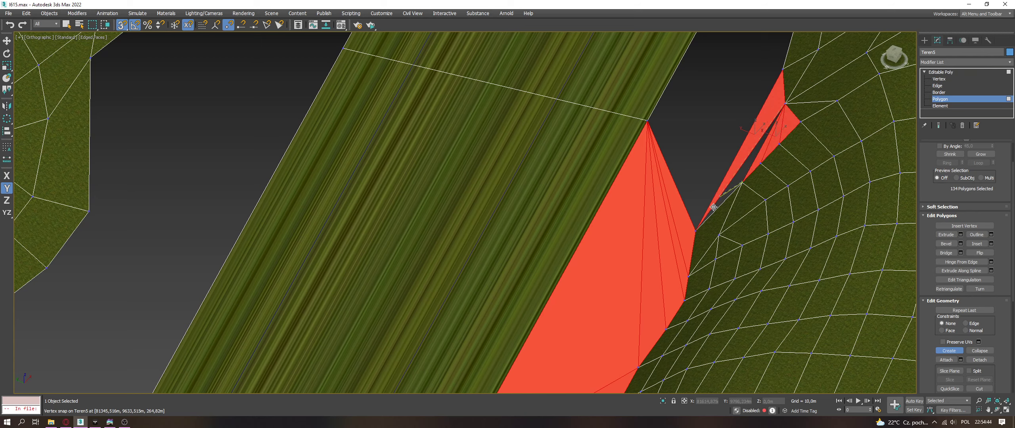
pyautogui.click(694, 231)
pyautogui.click(782, 70)
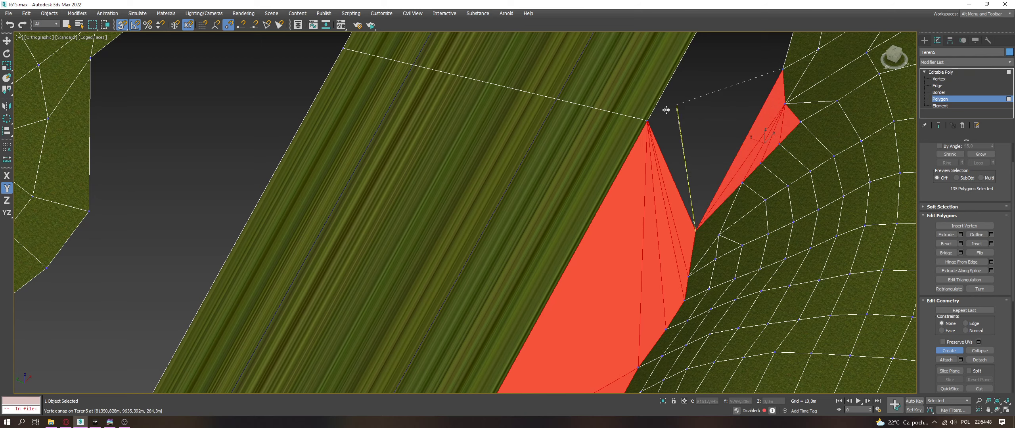
# Step: Close the opening between the strip vertex and the filled notch with a triangle and restart polygon creation
pyautogui.click(648, 121)
pyautogui.rightClick(715, 135)
pyautogui.click(949, 351)
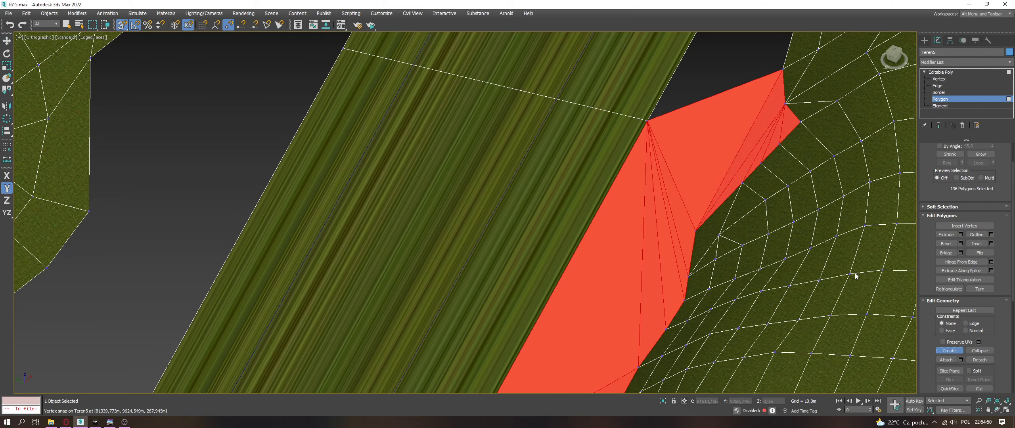
# Step: Add two fan triangles up the border above the notch and bridge from there to the next strip vertex
pyautogui.moveTo(782, 71); pyautogui.dragTo(707, 244, button='middle')
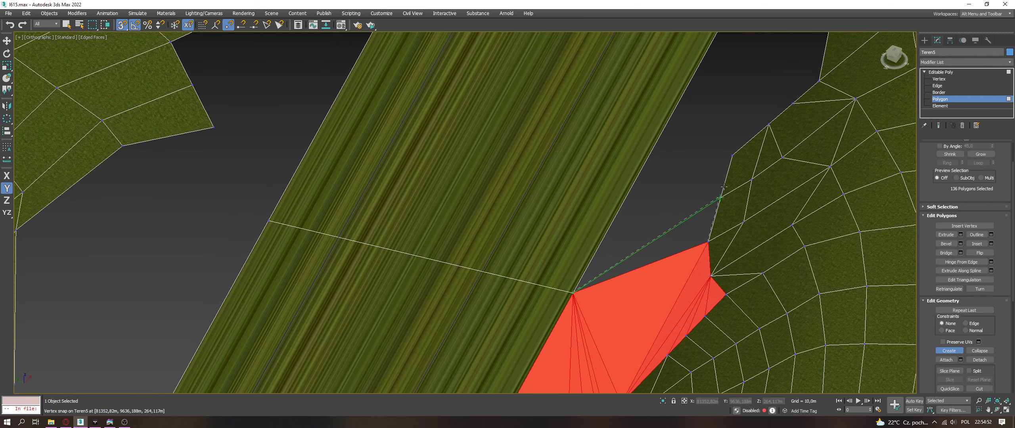
pyautogui.click(572, 291)
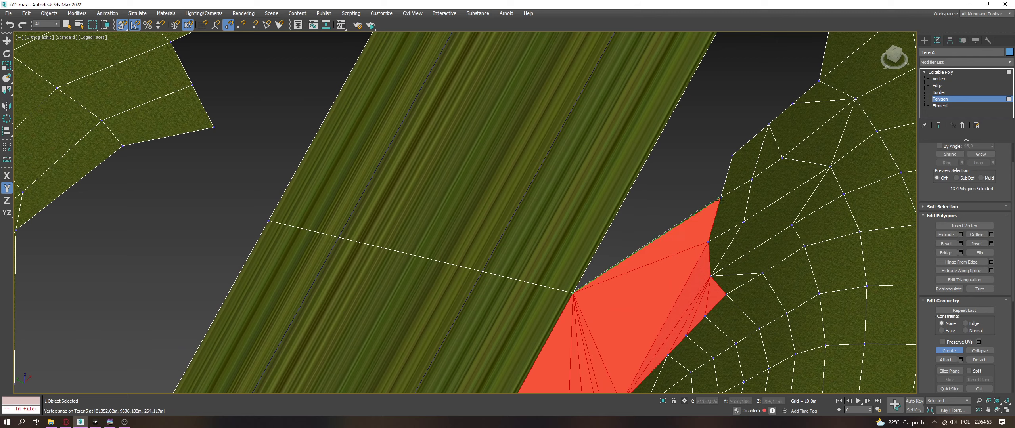
pyautogui.click(731, 156)
pyautogui.moveTo(712, 114); pyautogui.dragTo(645, 290, button='middle')
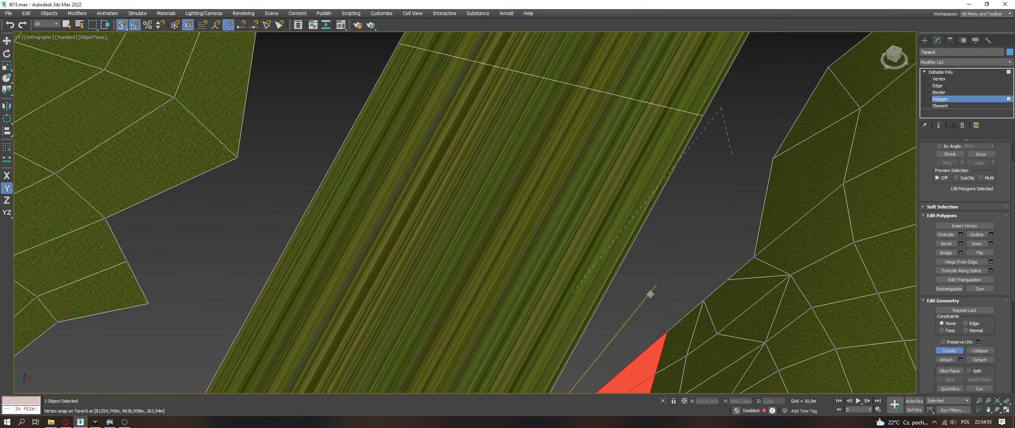
pyautogui.click(675, 330)
pyautogui.click(697, 308)
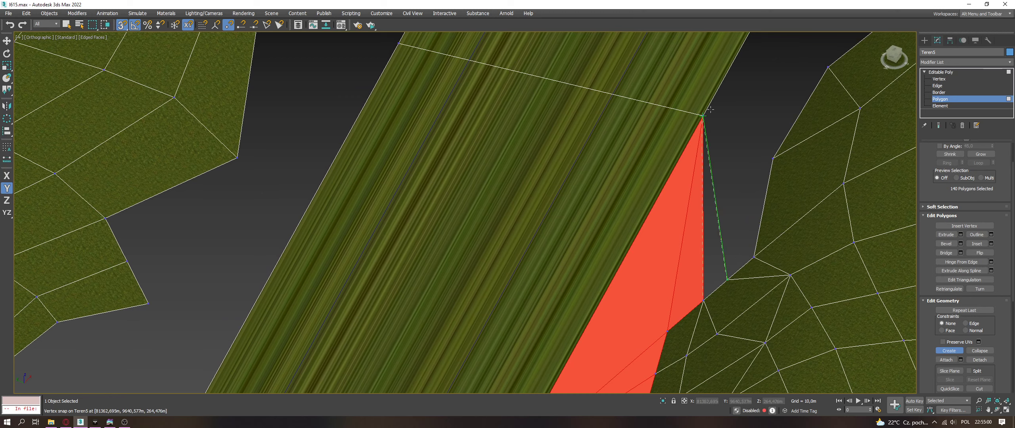
# Step: Fan four triangles from that strip vertex around the border recess to its outer upper corner
pyautogui.click(727, 280)
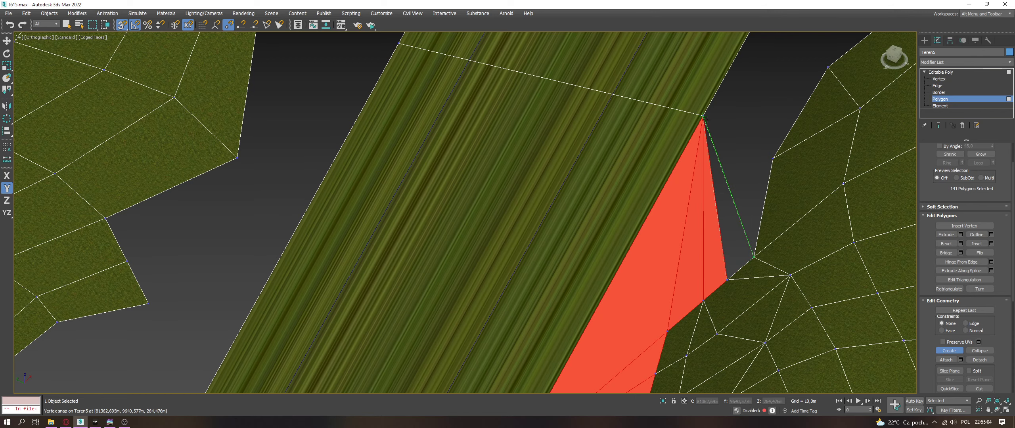
pyautogui.click(772, 158)
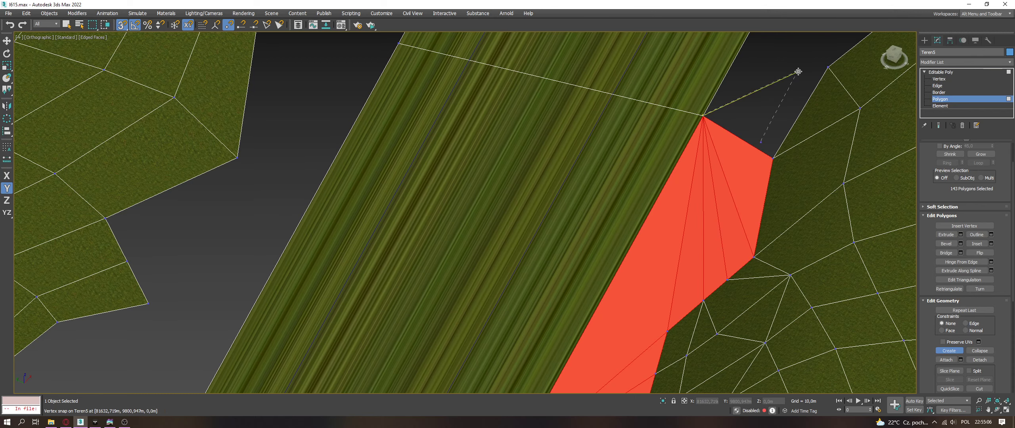
pyautogui.click(827, 67)
# Step: Fill the shallow recess in the terrain border directly above the last fan with a single triangle
pyautogui.scroll(-2, 677, 209)
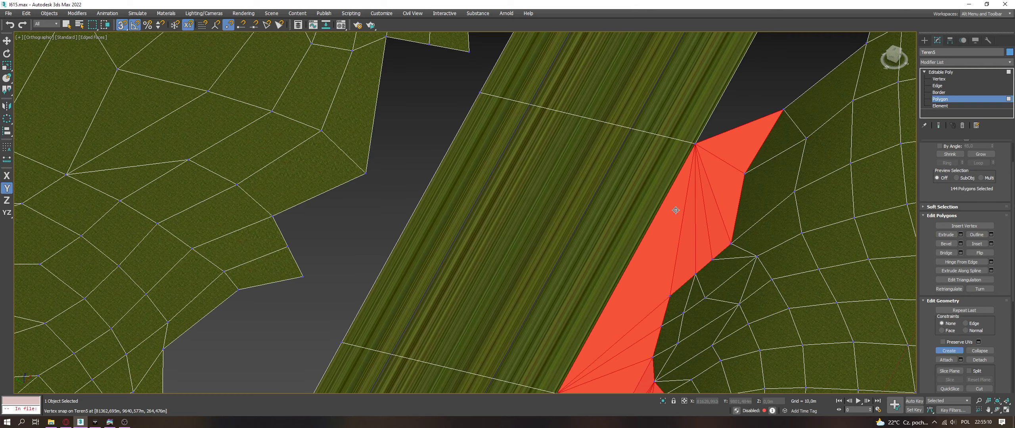
pyautogui.scroll(-6, 738, 206)
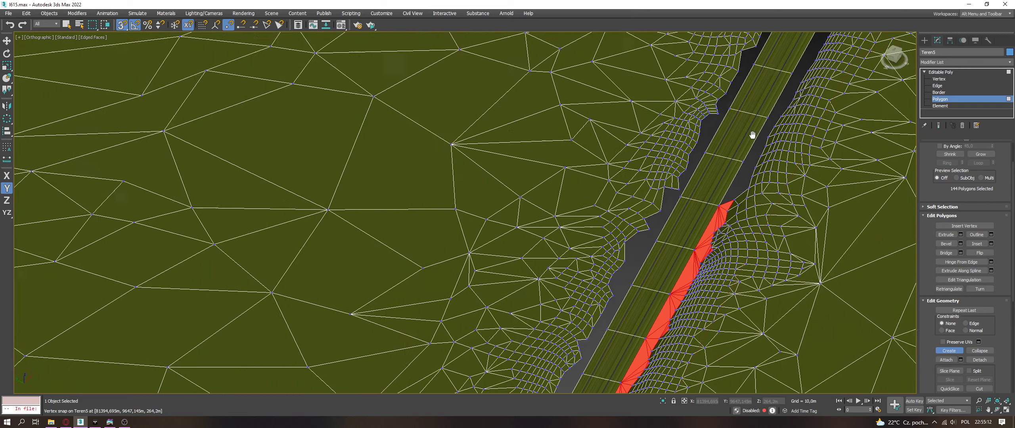
pyautogui.scroll(-4, 721, 183)
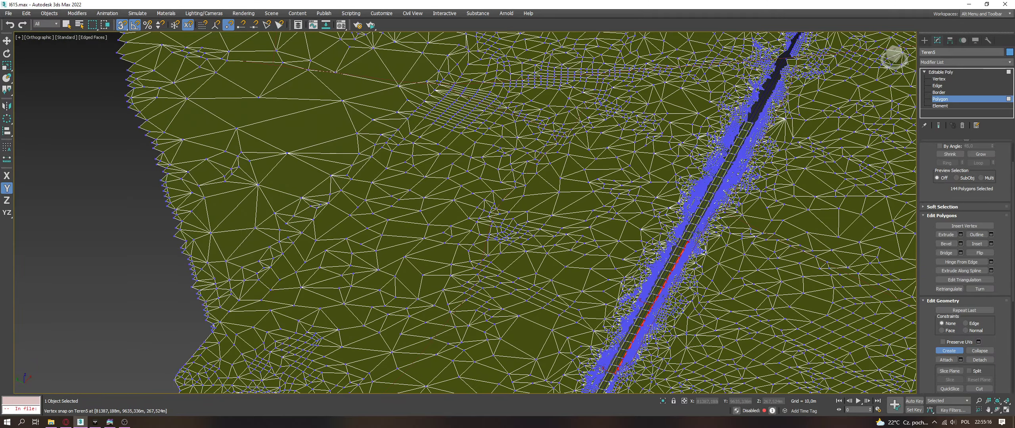
pyautogui.scroll(6, 581, 321)
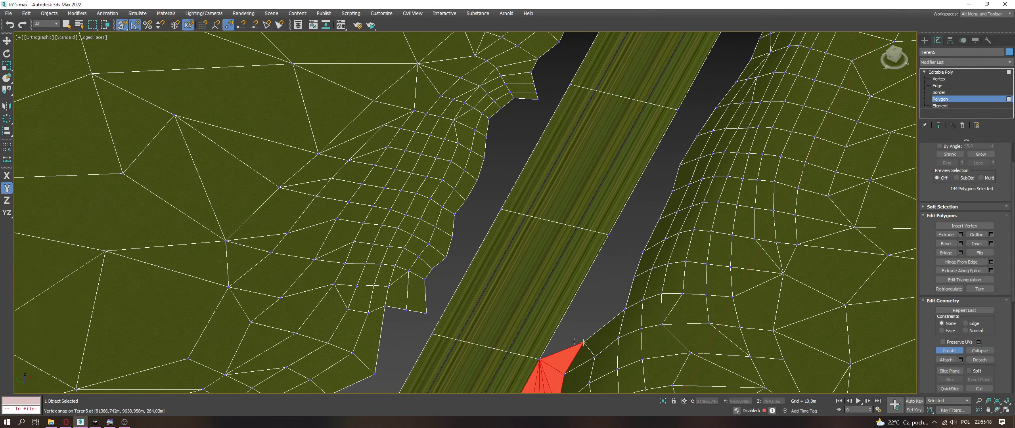
pyautogui.click(634, 278)
pyautogui.click(624, 310)
pyautogui.click(584, 342)
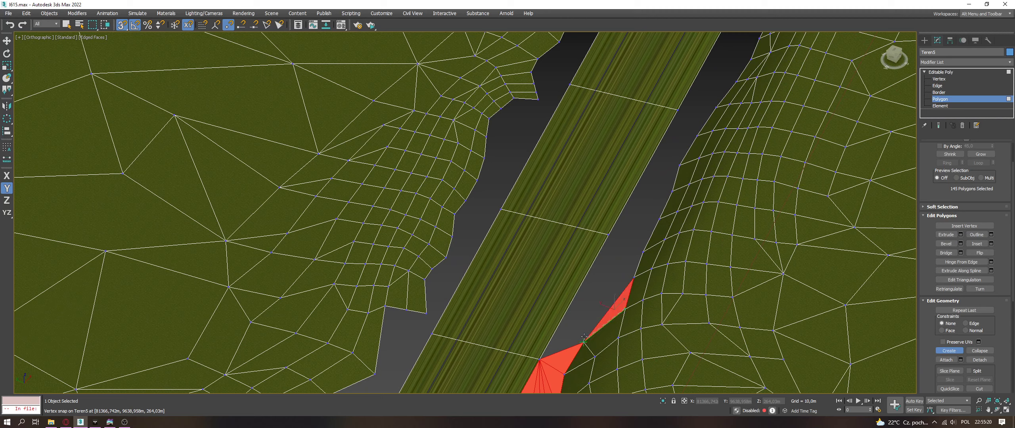
# Step: Bridge the filled recess to the next strip vertex and fan that vertex to the two border vertices above
pyautogui.click(608, 235)
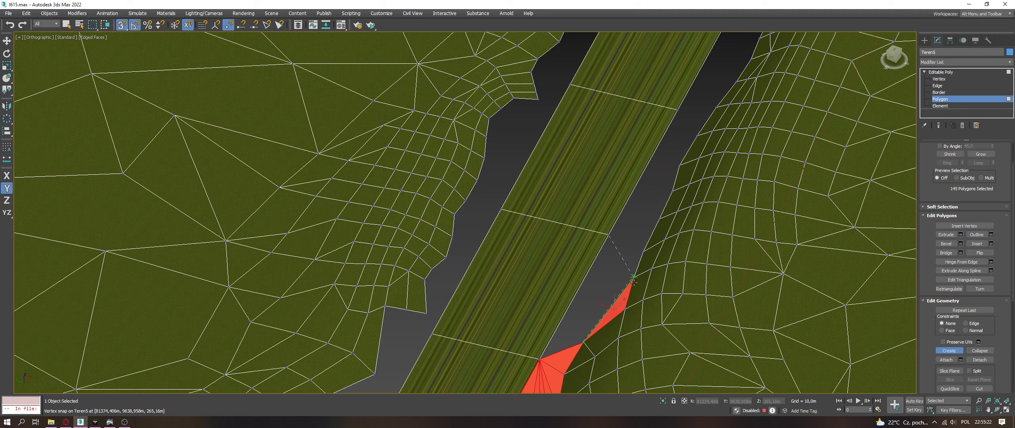
pyautogui.click(634, 256)
pyautogui.click(643, 252)
pyautogui.click(608, 235)
pyautogui.click(634, 278)
pyautogui.click(659, 221)
pyautogui.click(608, 235)
pyautogui.click(643, 251)
pyautogui.click(653, 215)
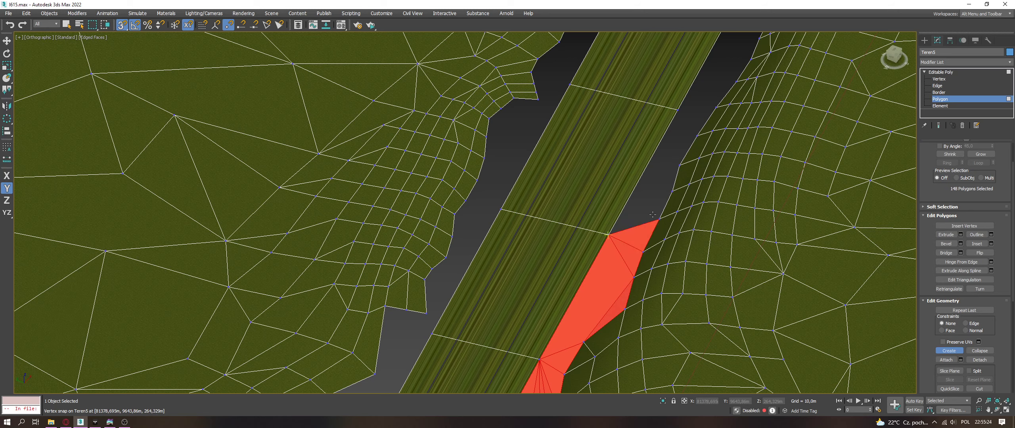
# Step: Add two more fan triangles from the same strip vertex to the following border vertices
pyautogui.click(658, 219)
pyautogui.click(608, 235)
pyautogui.click(673, 191)
pyautogui.click(659, 220)
pyautogui.click(679, 166)
pyautogui.click(609, 235)
pyautogui.click(672, 191)
pyautogui.click(679, 166)
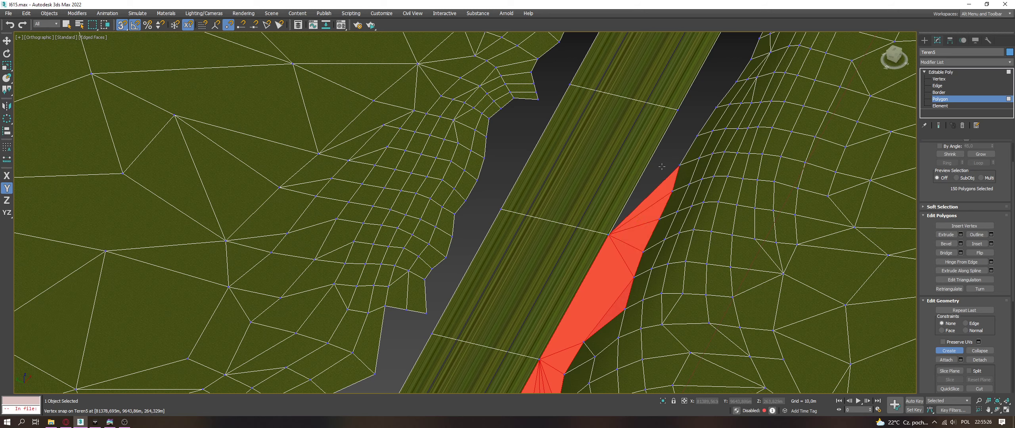
# Step: Bridge to the next strip vertex up the seam and fan it to the next three border vertices
pyautogui.click(679, 166)
pyautogui.click(609, 235)
pyautogui.click(678, 110)
pyautogui.click(696, 135)
pyautogui.click(679, 167)
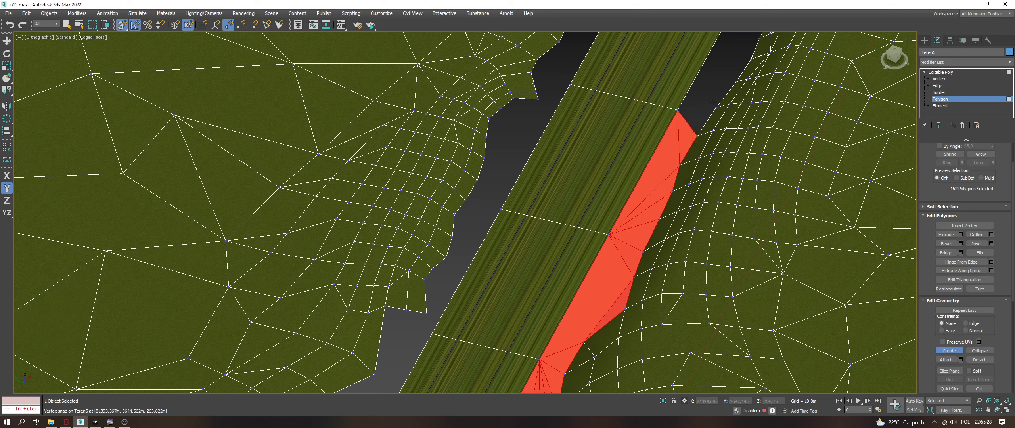
pyautogui.click(678, 110)
pyautogui.click(716, 107)
pyautogui.click(736, 83)
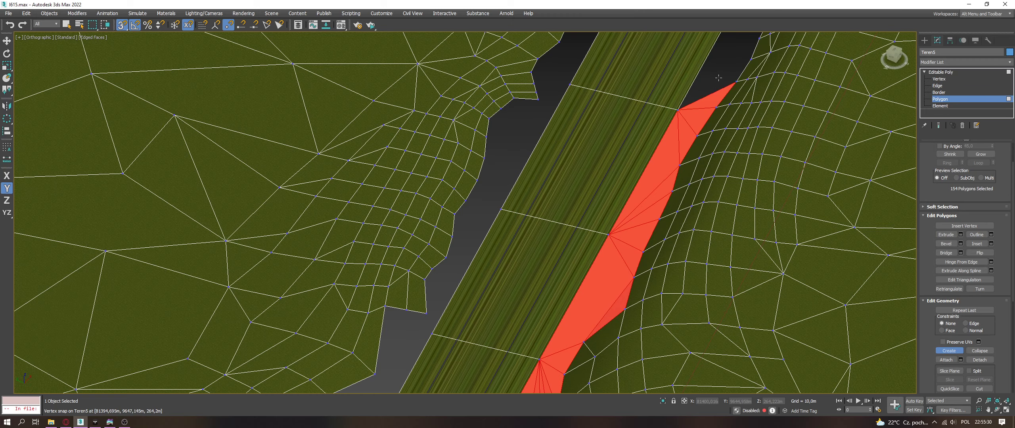
# Step: Continue the seam to the following strip vertex and fan triangles from it along the inward-curving border
pyautogui.click(677, 111)
pyautogui.moveTo(728, 67); pyautogui.dragTo(770, 83, button='middle')
pyautogui.click(709, 222)
pyautogui.click(719, 127)
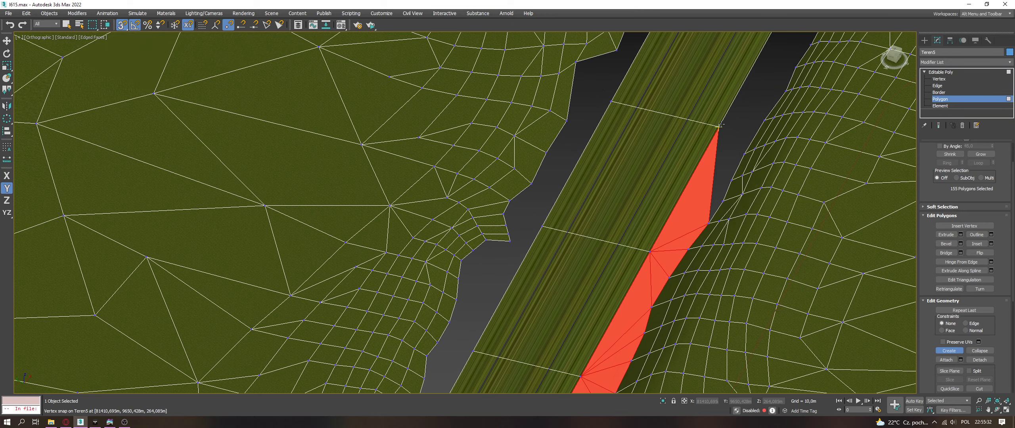
pyautogui.click(722, 202)
pyautogui.click(718, 128)
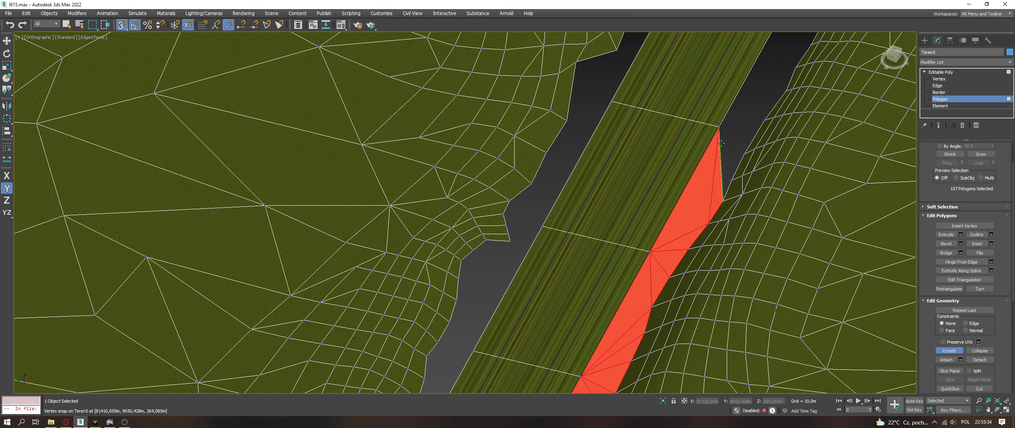
pyautogui.click(744, 154)
pyautogui.click(731, 180)
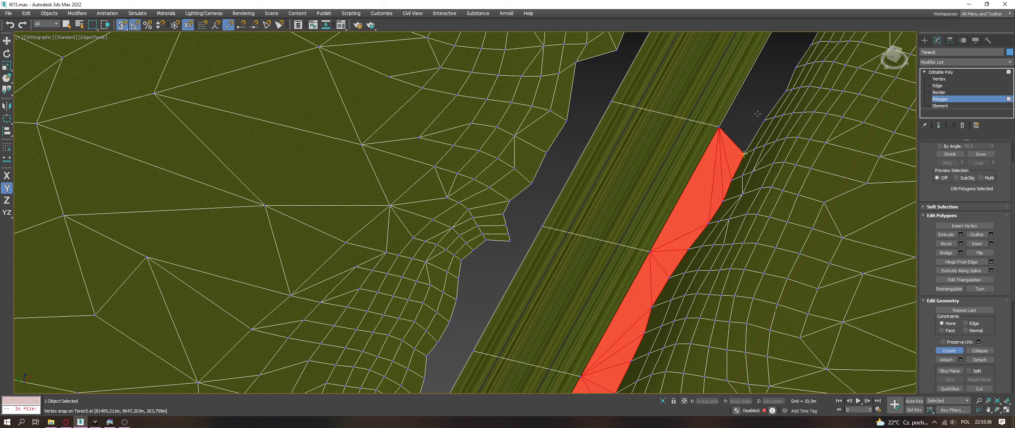
# Step: Extend the fan from this strip vertex with further triangles to the upper border vertices
pyautogui.click(718, 126)
pyautogui.click(785, 92)
pyautogui.click(718, 127)
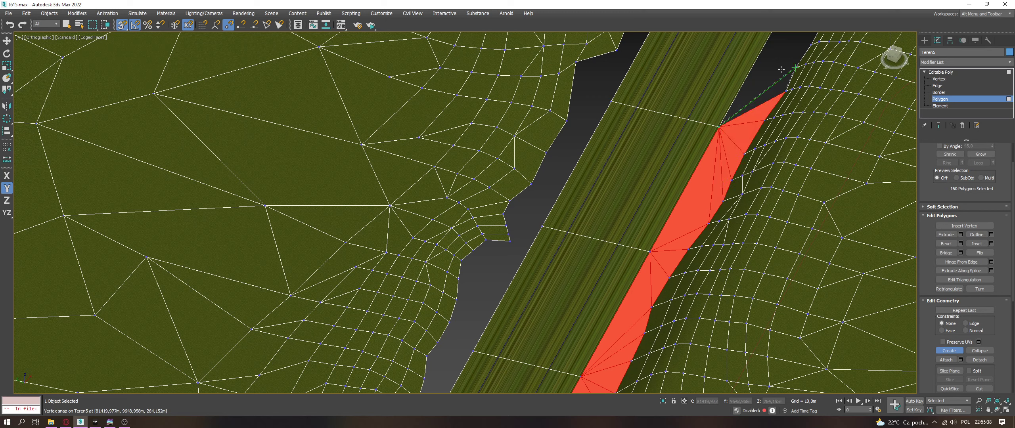
pyautogui.click(745, 79)
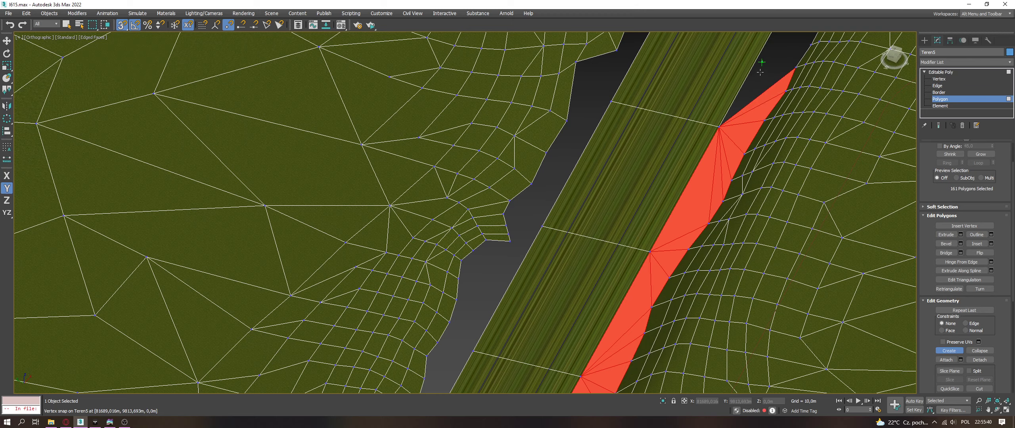
# Step: Bridge from the top of the fan to the next strip vertex and add two fan triangles to the border
pyautogui.moveTo(754, 80); pyautogui.dragTo(595, 277, button='middle')
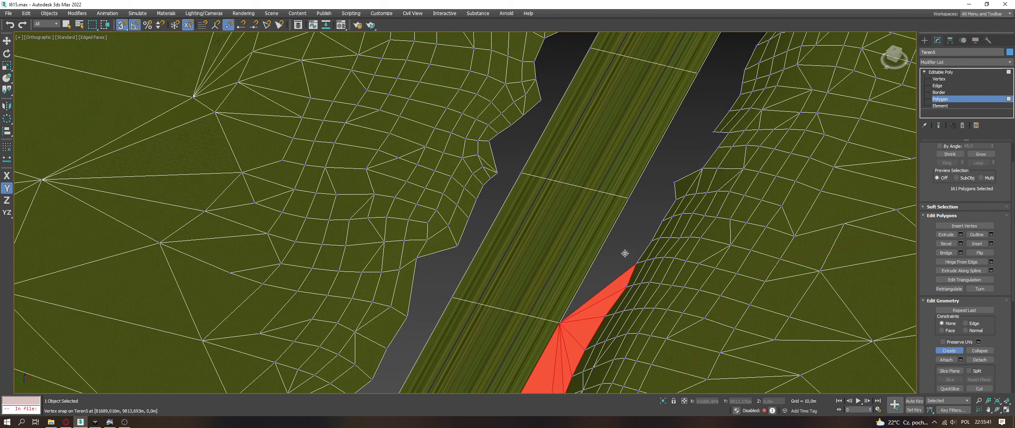
pyautogui.click(566, 313)
pyautogui.click(637, 263)
pyautogui.click(629, 199)
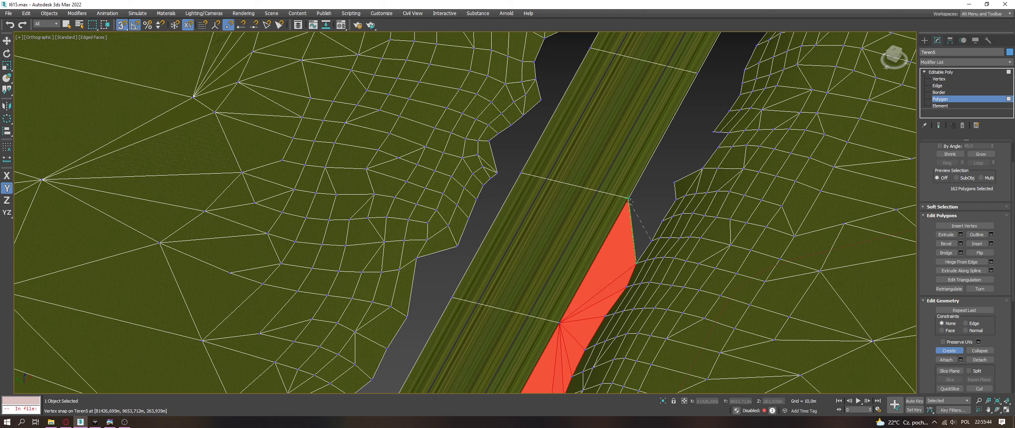
pyautogui.click(651, 239)
pyautogui.click(652, 213)
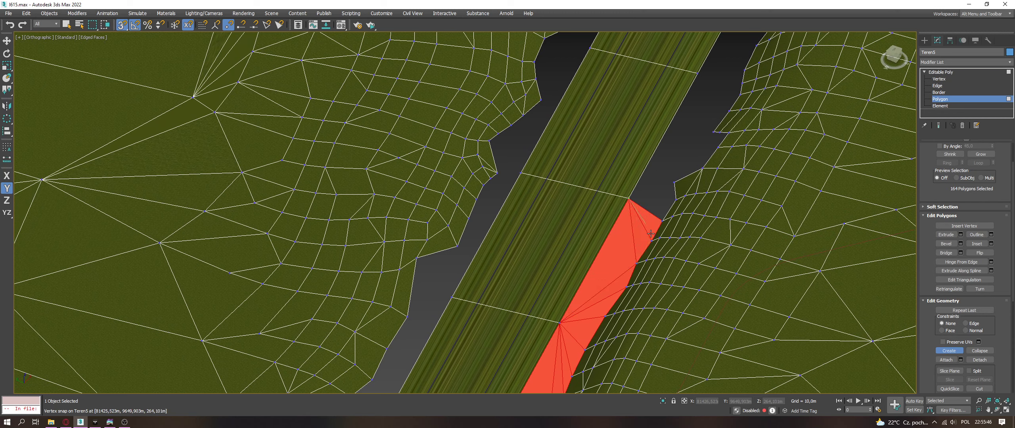
# Step: Remove the last fan triangle, rebuild it to the same border vertex and restart polygon creation
pyautogui.press('BackSpace')
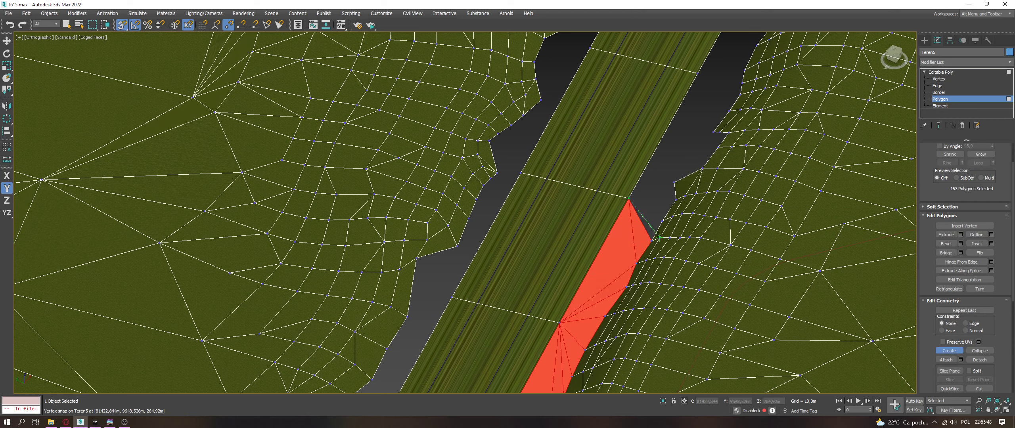
pyautogui.press('BackSpace')
pyautogui.click(661, 219)
pyautogui.press('w')
pyautogui.click(949, 350)
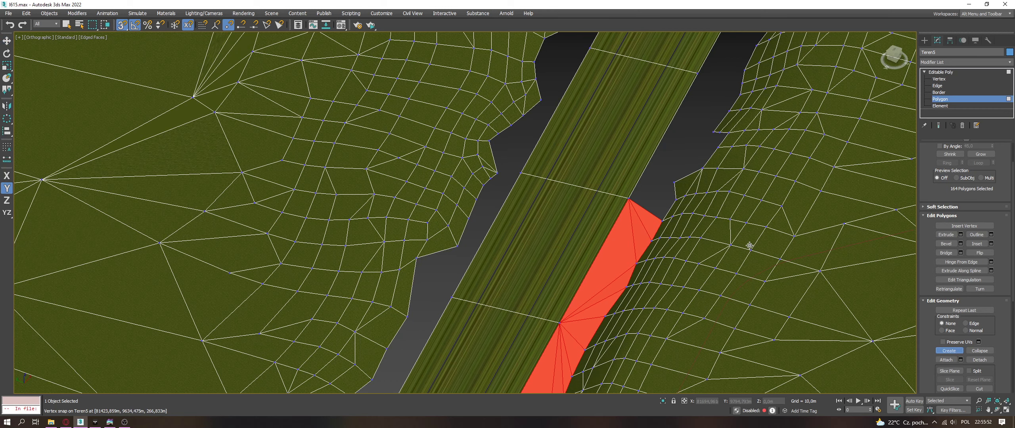
# Step: Create two fan triangles from the current strip vertex to the next border vertices, up to the protruding corner
pyautogui.click(662, 219)
pyautogui.click(675, 200)
pyautogui.click(674, 184)
pyautogui.click(633, 198)
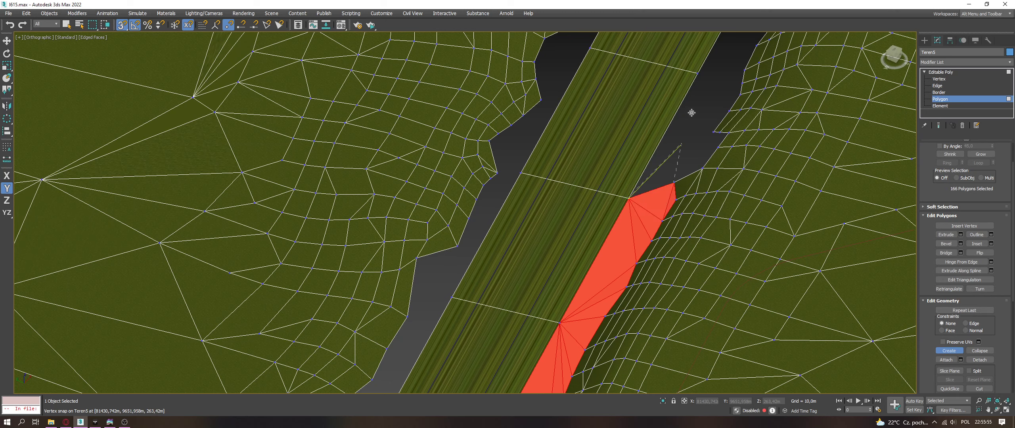
# Step: Bridge the fan to the next strip vertex and start filling the border notch above it with small triangles
pyautogui.click(716, 120)
pyautogui.click(716, 146)
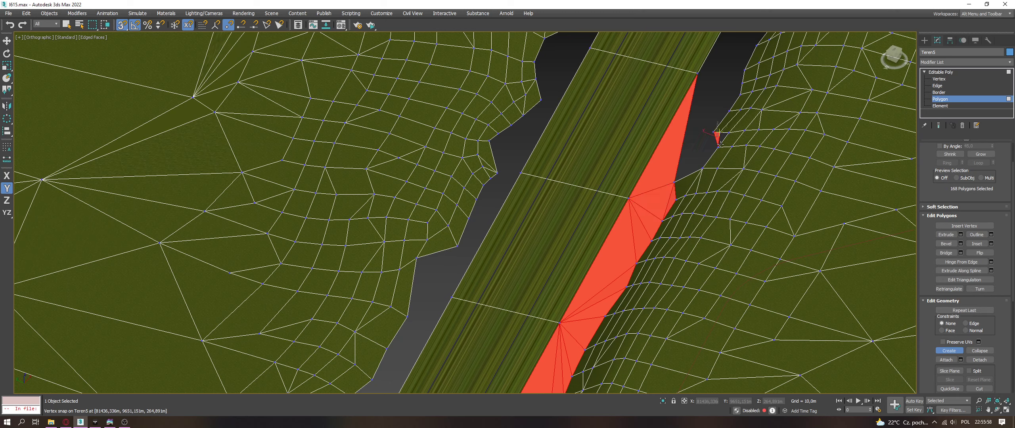
pyautogui.click(727, 134)
pyautogui.click(718, 131)
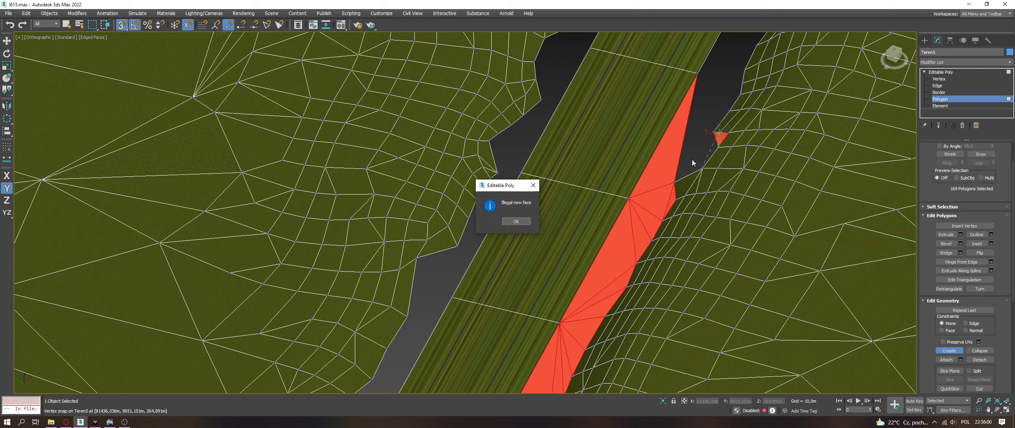
pyautogui.press('Return')
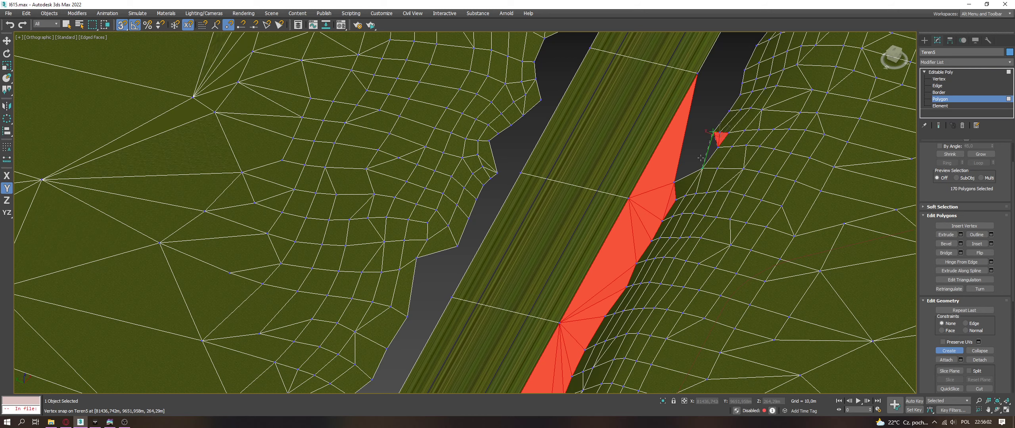
# Step: Fill the rest of the notch with triangles and join the upper strip vertex to the border above it
pyautogui.click(703, 168)
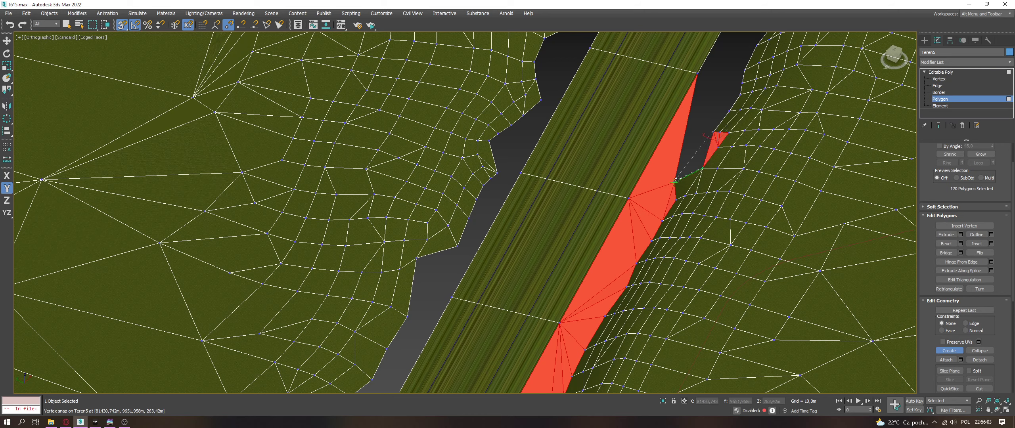
pyautogui.click(714, 132)
pyautogui.click(728, 110)
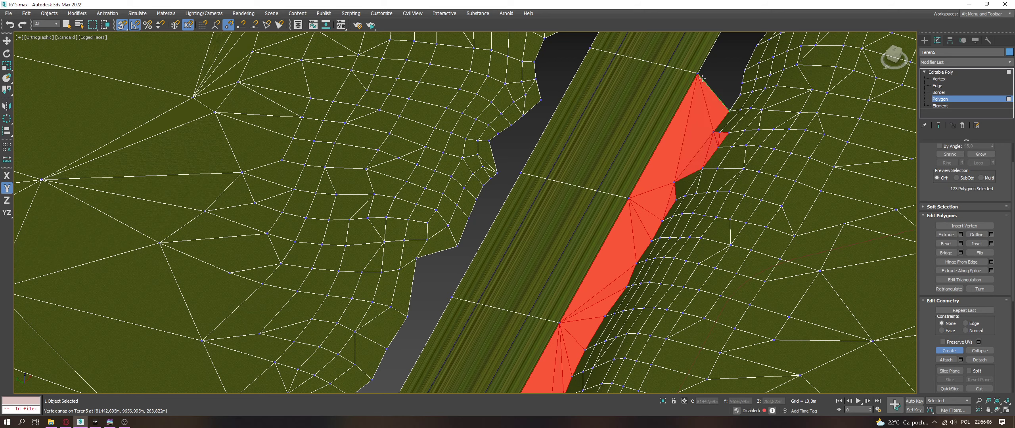
# Step: Extend the fan from the upper strip vertex to the following border vertices and end this run of polygons
pyautogui.click(699, 75)
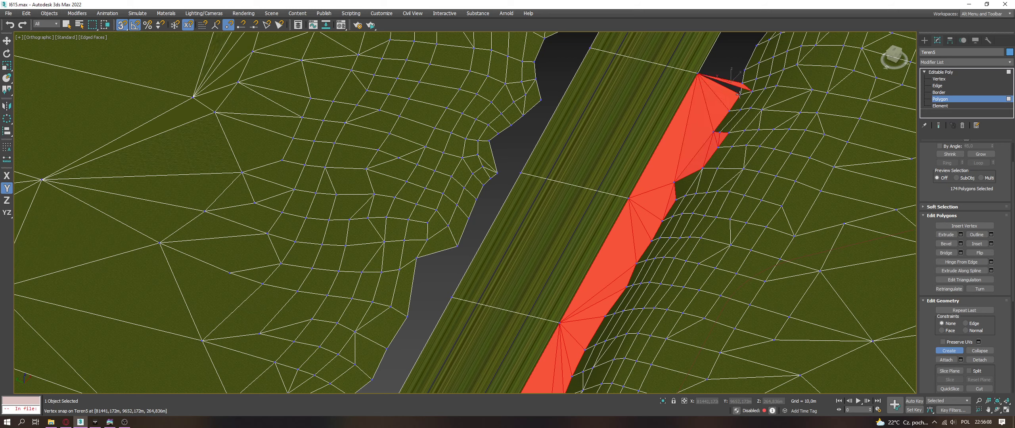
pyautogui.click(743, 71)
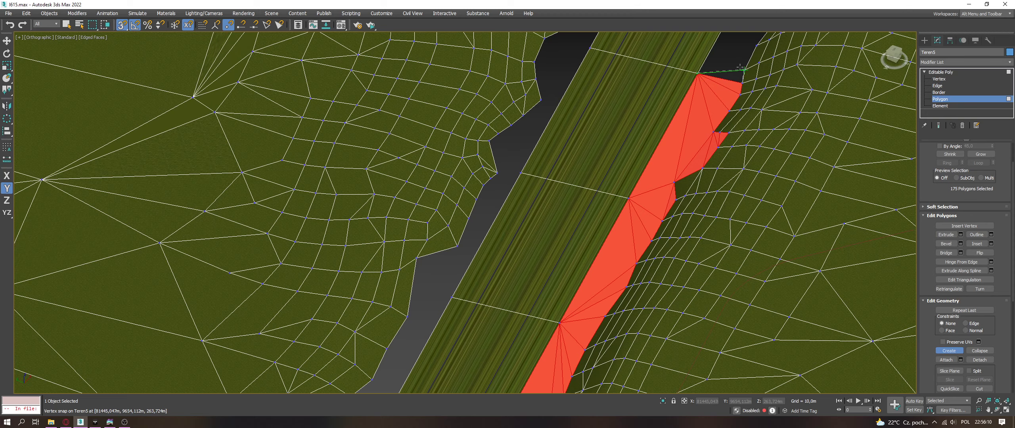
pyautogui.click(698, 73)
pyautogui.rightClick(705, 73)
# Step: Continue the fan along the next stretch of border and bridge it to the following strip vertex
pyautogui.moveTo(721, 193); pyautogui.dragTo(841, 362, button='middle')
pyautogui.press(';')
pyautogui.click(537, 334)
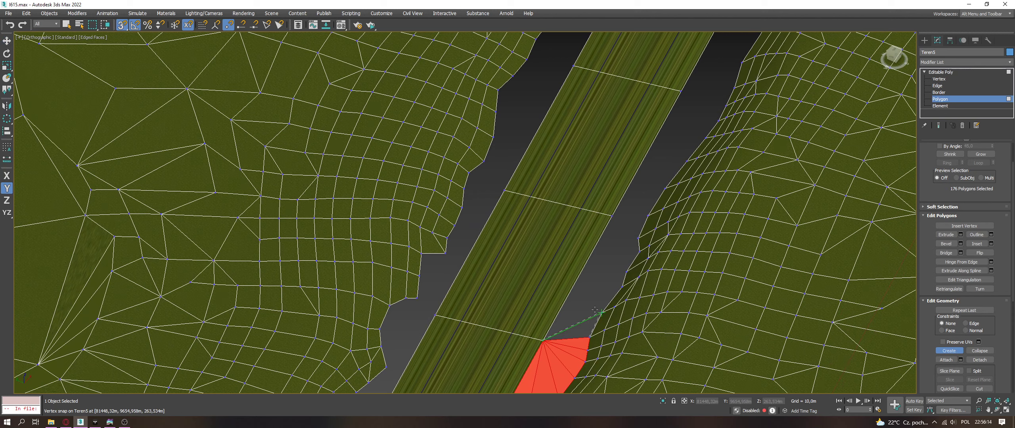
pyautogui.click(587, 315)
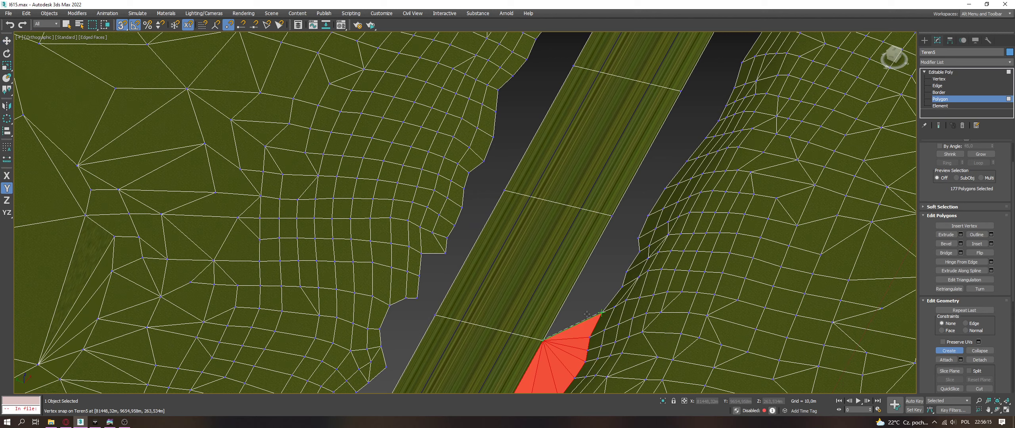
pyautogui.click(593, 292)
pyautogui.click(607, 219)
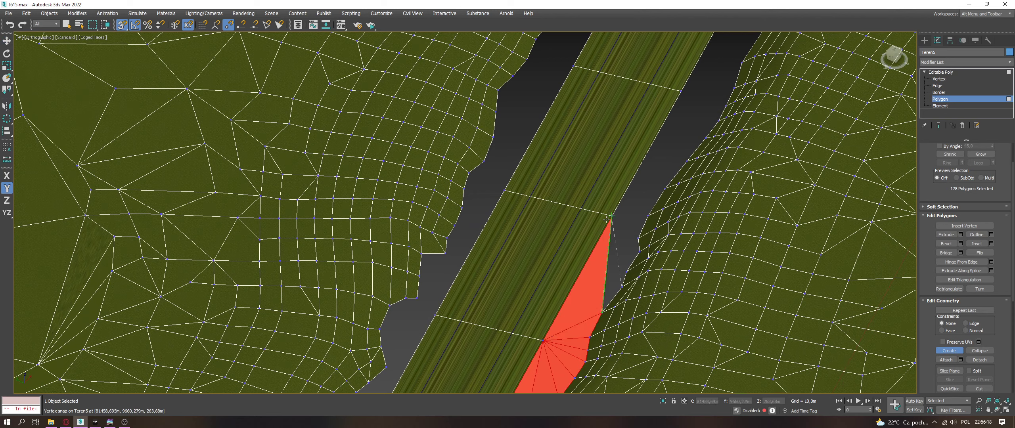
# Step: Fan triangles from the new strip vertex to the border, filling the small indentation beside its protruding corner
pyautogui.click(610, 215)
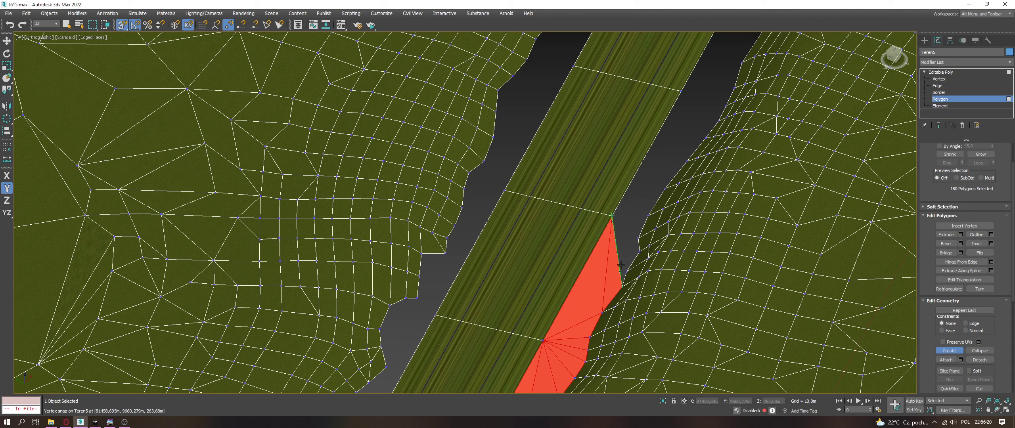
pyautogui.click(625, 271)
pyautogui.click(638, 239)
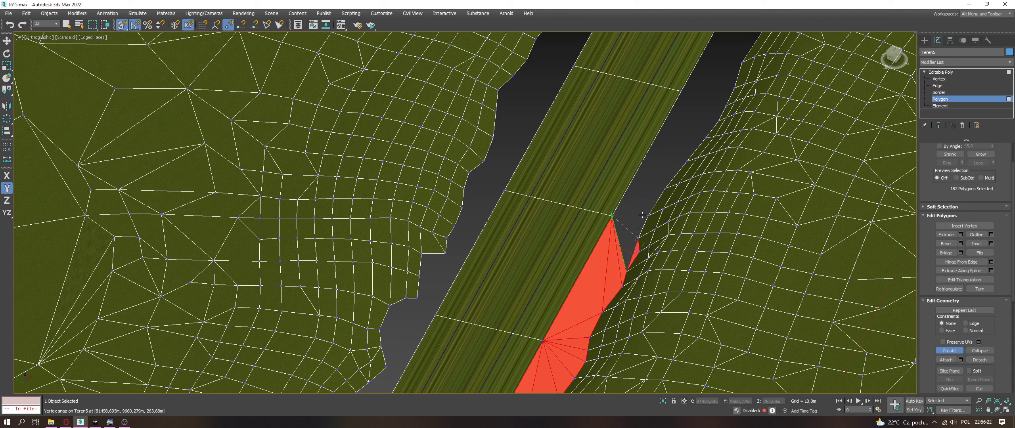
pyautogui.click(611, 216)
pyautogui.click(647, 216)
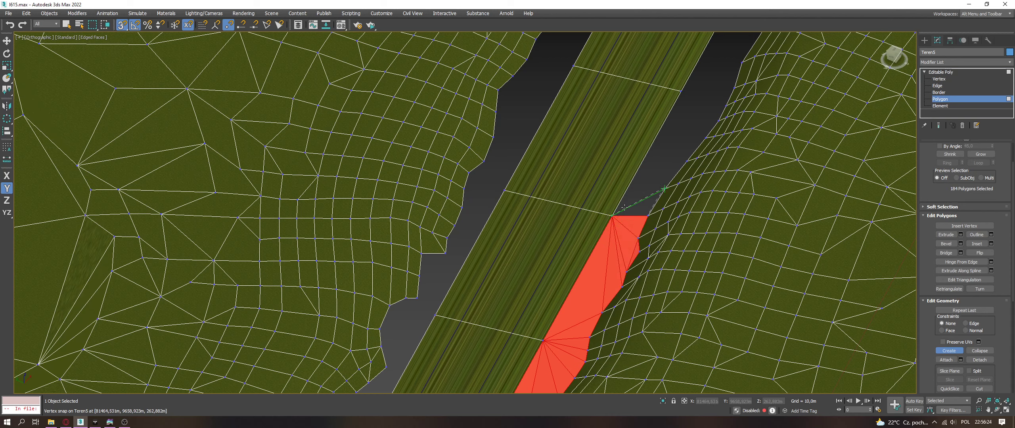
# Step: Continue the selected band of triangular polygons between the central strip's edge and the terrain border up to the next strip corner
pyautogui.click(612, 216)
pyautogui.click(680, 91)
pyautogui.click(664, 189)
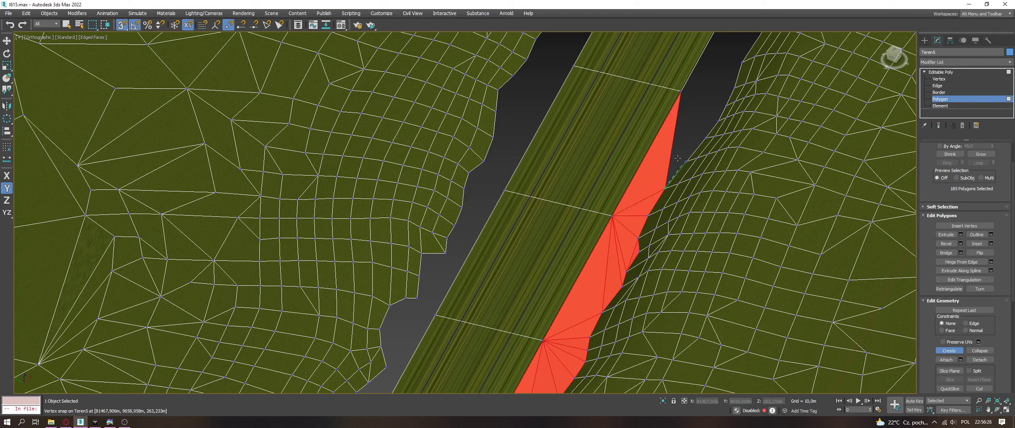
pyautogui.click(674, 94)
pyautogui.click(685, 160)
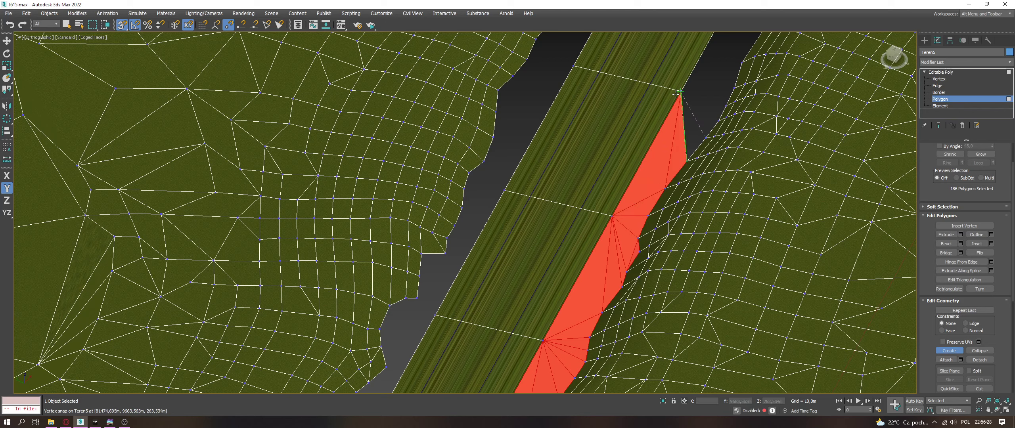
# Step: Fan triangular polygons from that strip corner to the following terrain border vertices to close the gap beside it
pyautogui.click(705, 135)
pyautogui.click(717, 119)
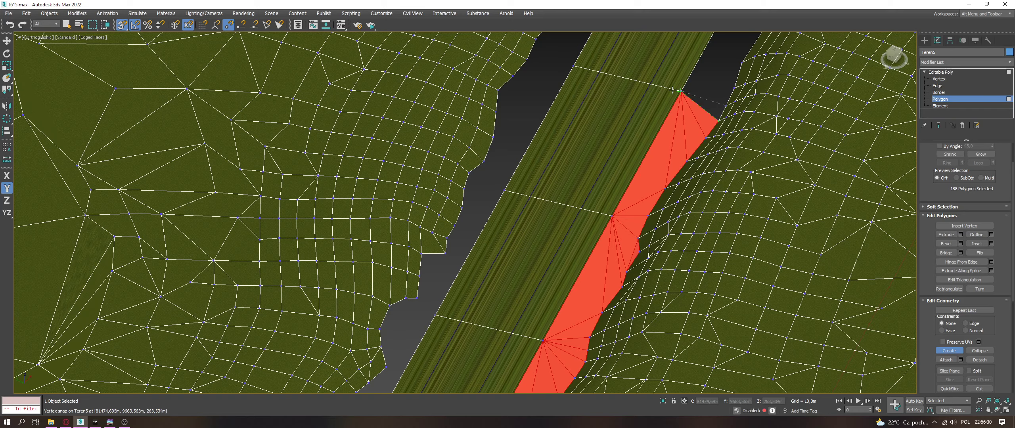
pyautogui.click(725, 105)
pyautogui.click(735, 87)
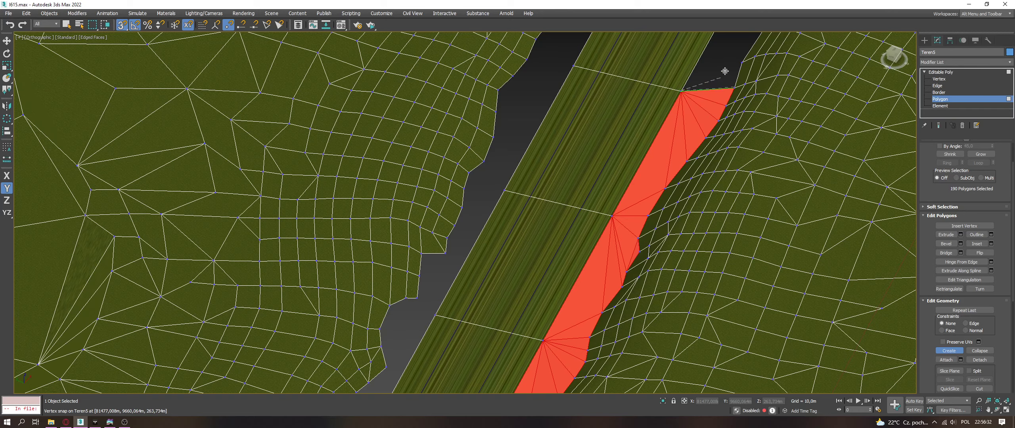
# Step: Resume polygon creation and bridge the next strip segment to the terrain border with triangular polygons
pyautogui.moveTo(729, 68); pyautogui.dragTo(669, 265, button='middle')
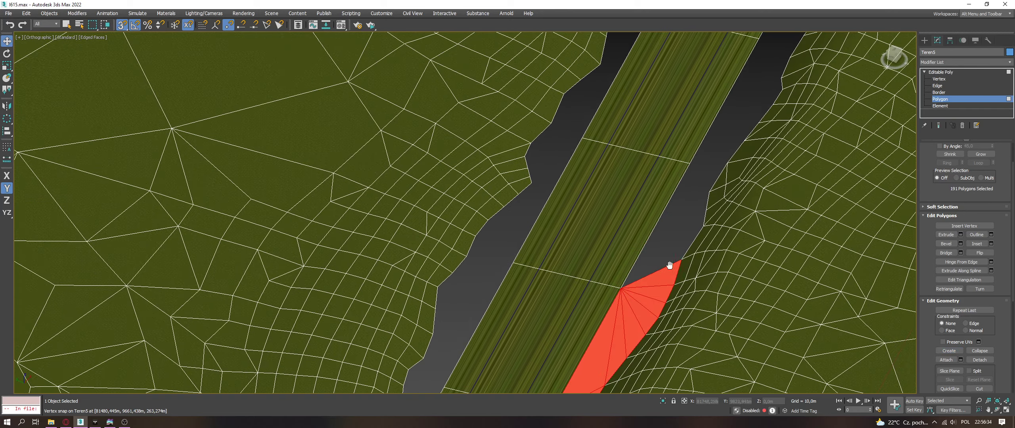
pyautogui.click(950, 351)
pyautogui.click(621, 288)
pyautogui.click(681, 260)
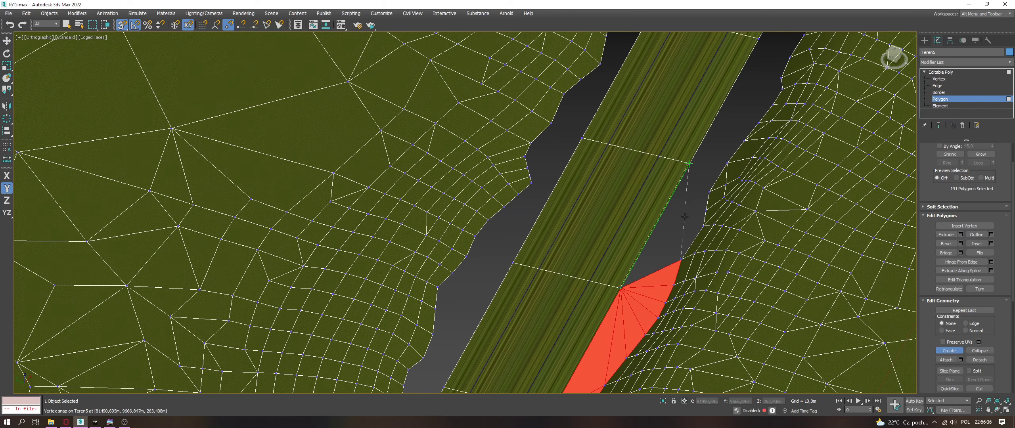
pyautogui.click(685, 175)
pyautogui.click(702, 223)
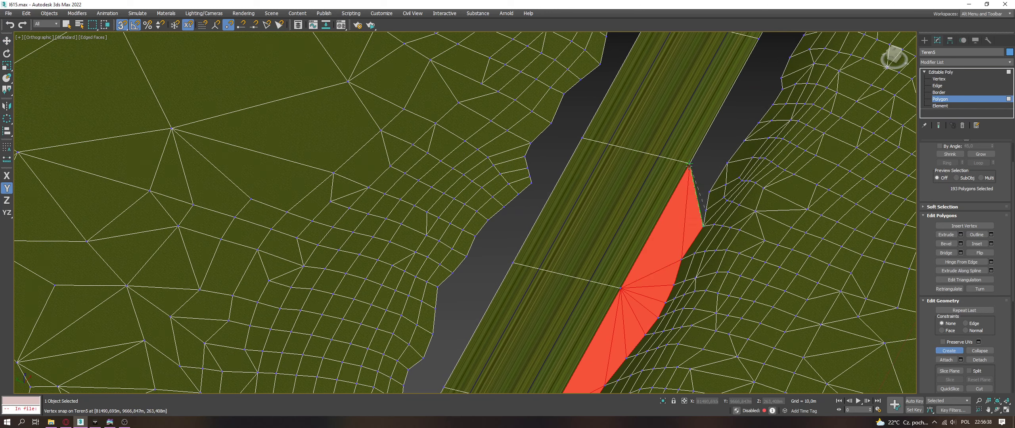
# Step: Create a fan of triangles from the new strip corner around the inward bend of the terrain border
pyautogui.click(705, 206)
pyautogui.click(709, 191)
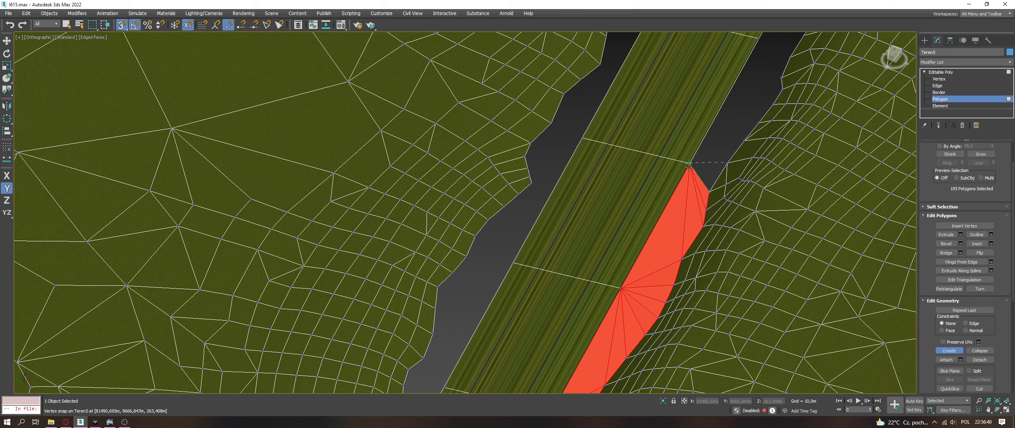
pyautogui.click(727, 163)
pyautogui.click(744, 140)
pyautogui.click(689, 164)
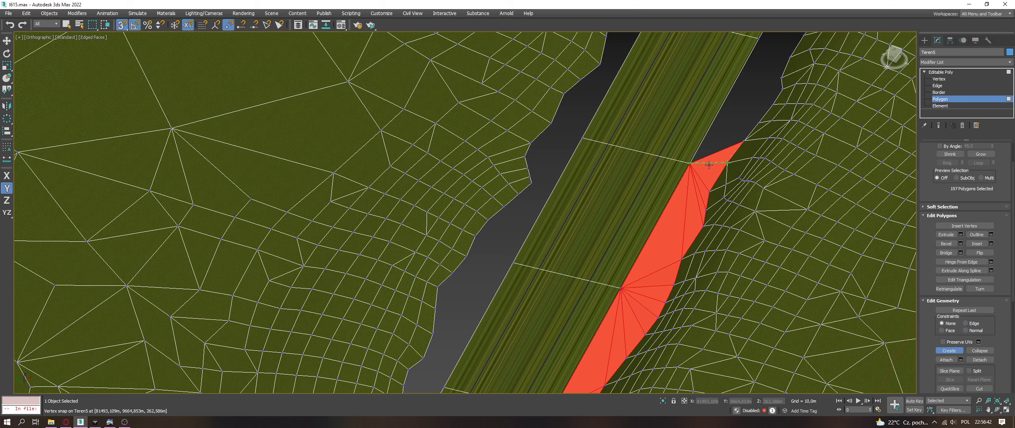
# Step: Create triangular polygons joining the following strip segment's two corners to the adjacent terrain border vertices
pyautogui.moveTo(723, 146); pyautogui.dragTo(693, 223, button='middle')
pyautogui.click(660, 241)
pyautogui.click(728, 202)
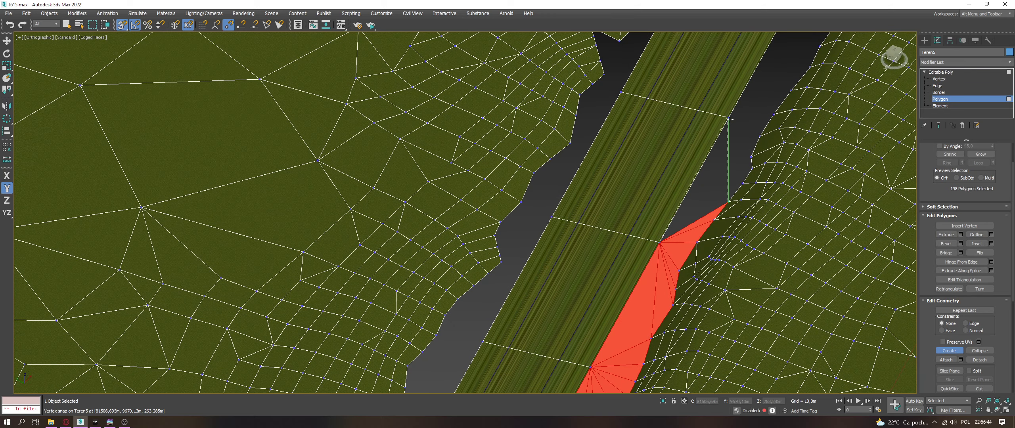
pyautogui.click(728, 118)
pyautogui.click(659, 241)
pyautogui.click(728, 202)
pyautogui.click(741, 184)
pyautogui.click(728, 118)
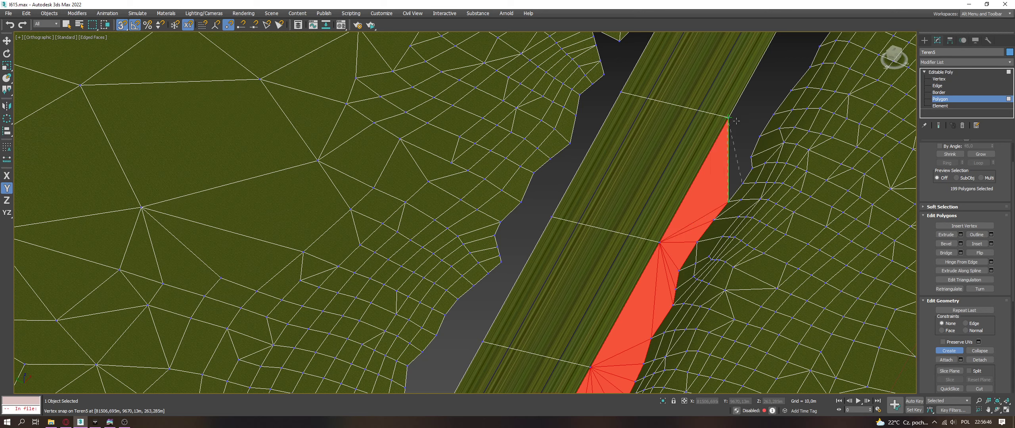
# Step: Fill the terrain notch beside this strip corner and fan triangles from the corner onward along the terrain border
pyautogui.click(728, 202)
pyautogui.click(751, 158)
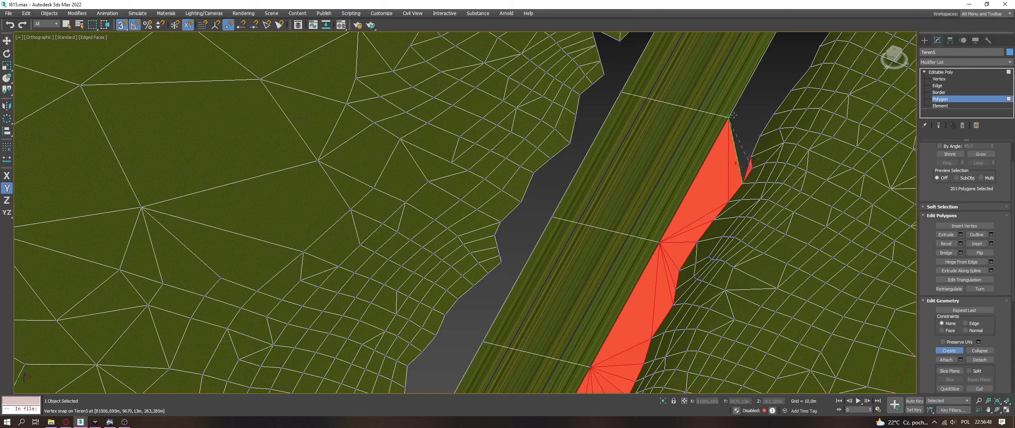
pyautogui.click(514, 220)
pyautogui.click(741, 183)
pyautogui.click(729, 119)
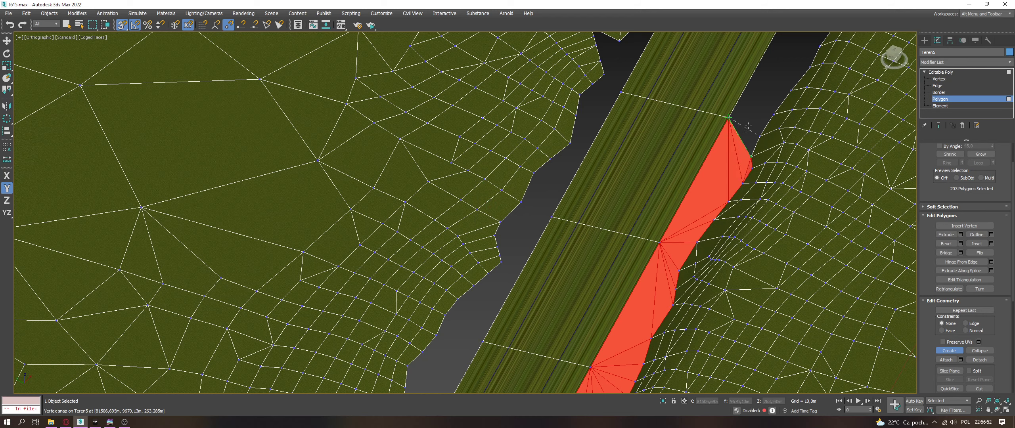
pyautogui.click(748, 126)
pyautogui.click(773, 115)
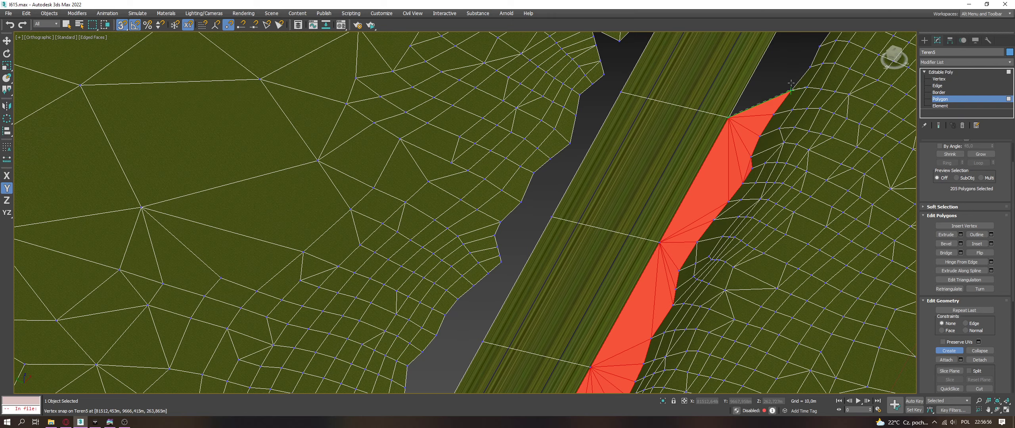
# Step: Bridge the next strip segment to the terrain border with triangles reaching the base of the protruding terrain spike
pyautogui.moveTo(718, 121); pyautogui.dragTo(684, 144, button='middle')
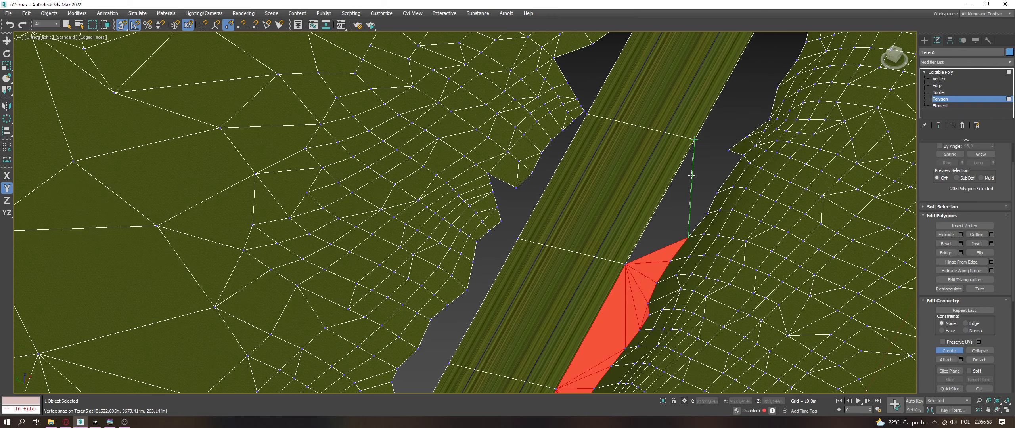
pyautogui.click(694, 139)
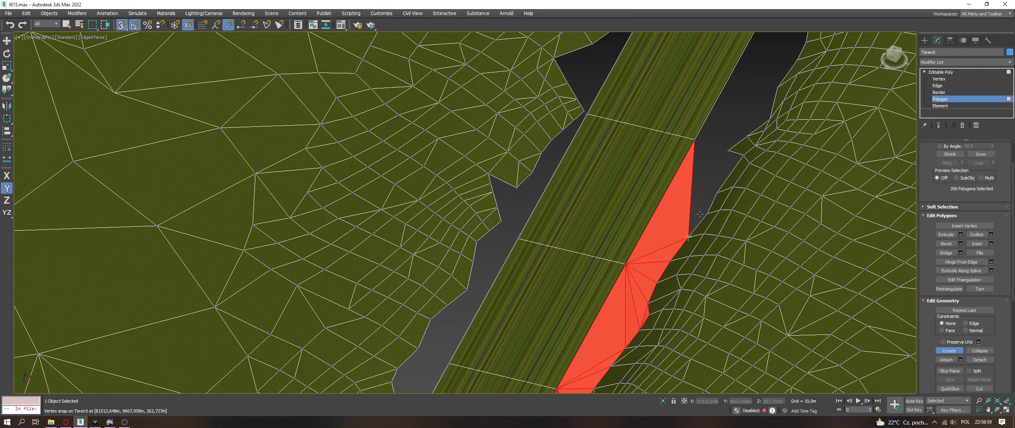
pyautogui.click(717, 192)
pyautogui.click(729, 152)
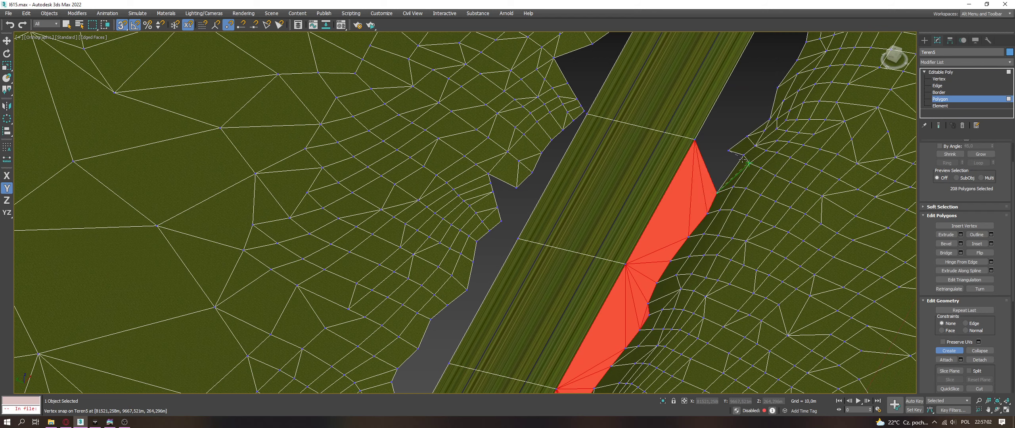
# Step: Undo the faulty polygon inputs and join the terrain spike to the strip corner and the next corner with triangles
pyautogui.click(742, 155)
pyautogui.click(695, 139)
pyautogui.hotkey('ctrl', 'z')
pyautogui.hotkey('ctrl', 'z')
pyautogui.hotkey('ctrl', 'z')
pyautogui.moveTo(730, 104); pyautogui.dragTo(712, 143, button='middle')
pyautogui.click(711, 142)
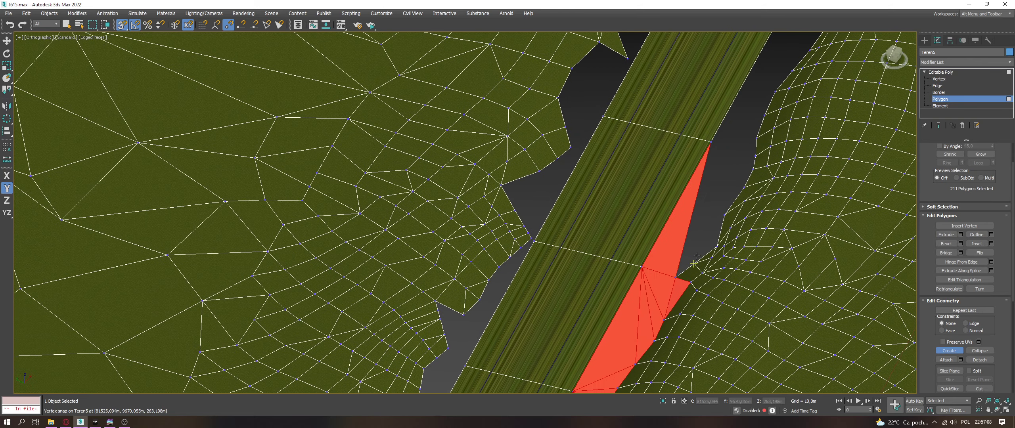
# Step: Fill the gap just beyond the terrain spike with triangles meeting at the adjacent strip corner
pyautogui.click(717, 245)
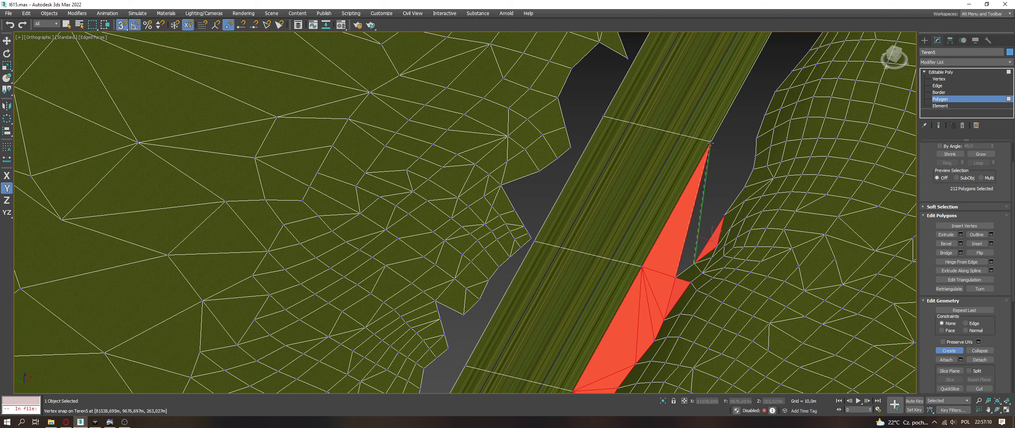
pyautogui.click(695, 262)
pyautogui.click(724, 215)
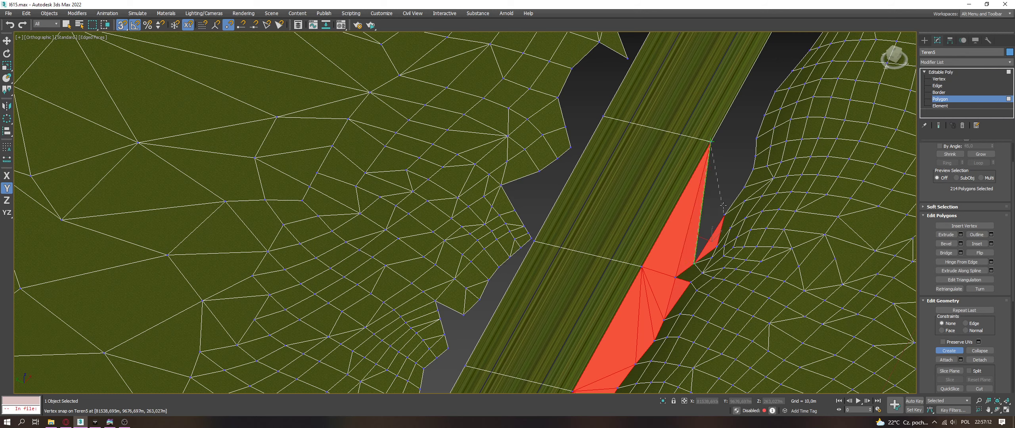
pyautogui.click(744, 187)
pyautogui.click(711, 142)
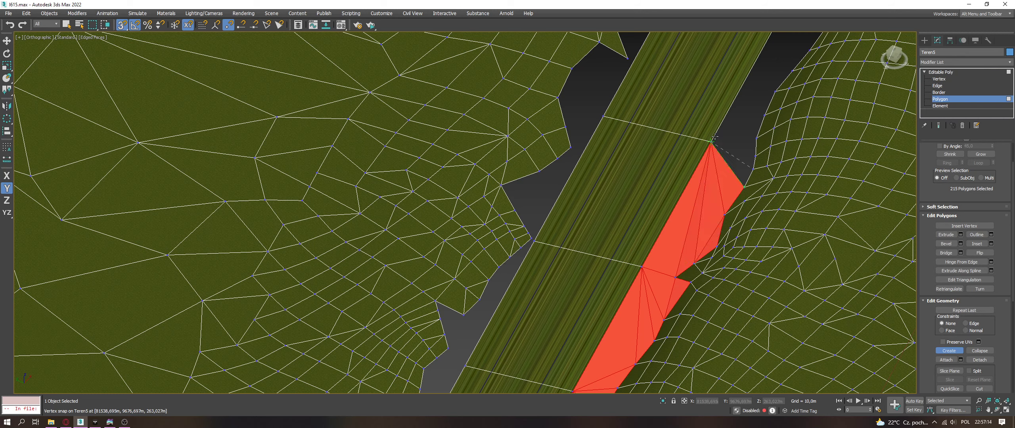
# Step: Extend the triangle fan from the strip corner beyond the spike along the next terrain border vertices
pyautogui.click(752, 169)
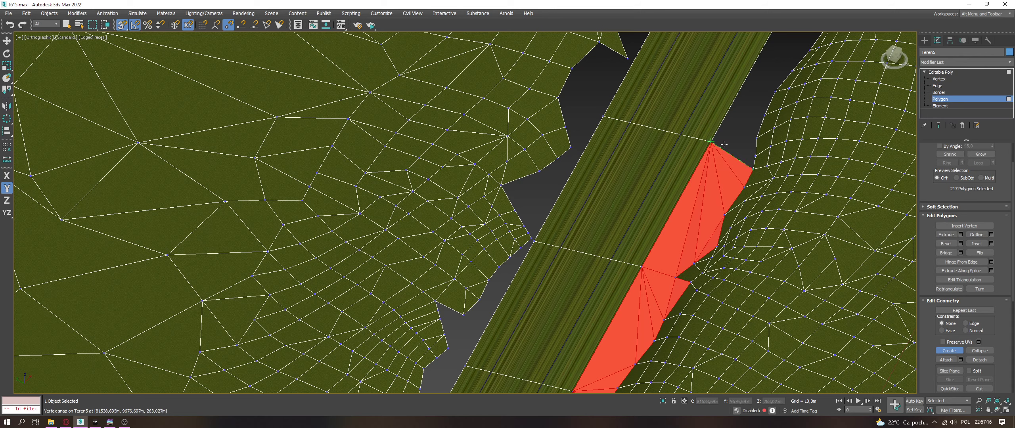
pyautogui.click(755, 155)
pyautogui.click(757, 138)
pyautogui.click(721, 140)
pyautogui.click(763, 116)
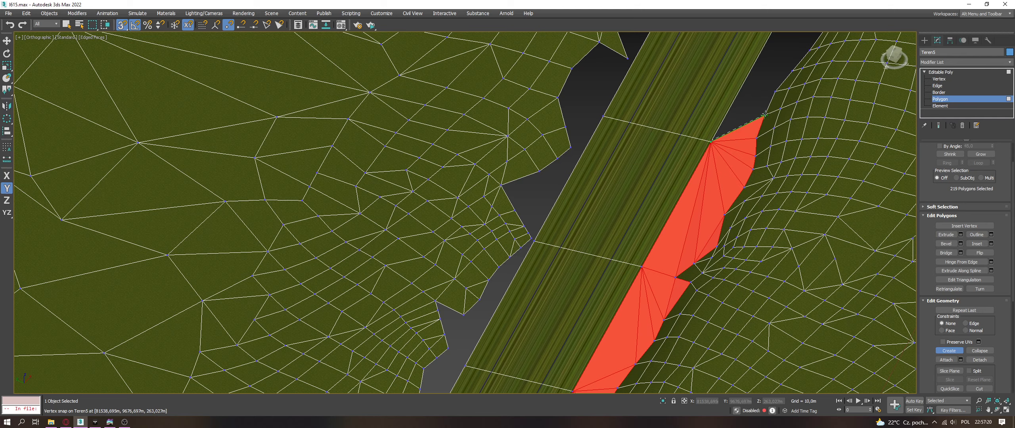
pyautogui.click(773, 95)
# Step: Close the gap along the following strip segment with triangles, continuing past the small step in the terrain border
pyautogui.moveTo(763, 100); pyautogui.dragTo(789, 115, button='middle')
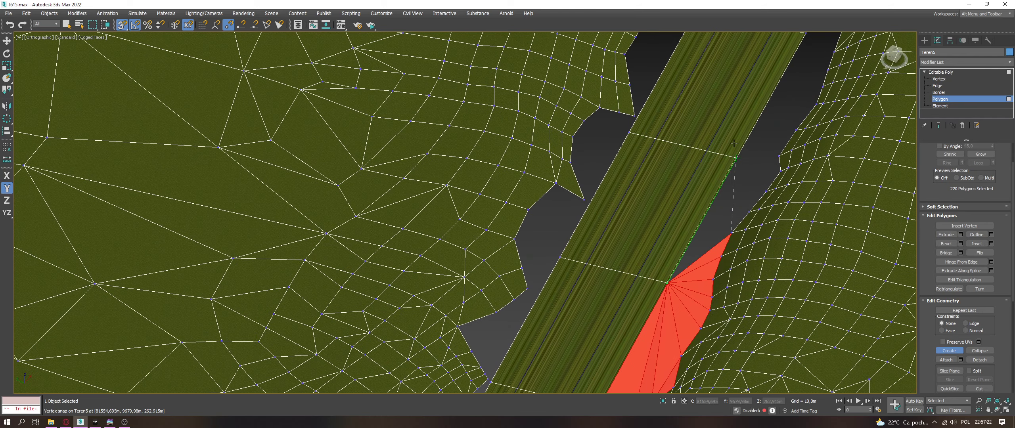
pyautogui.click(729, 233)
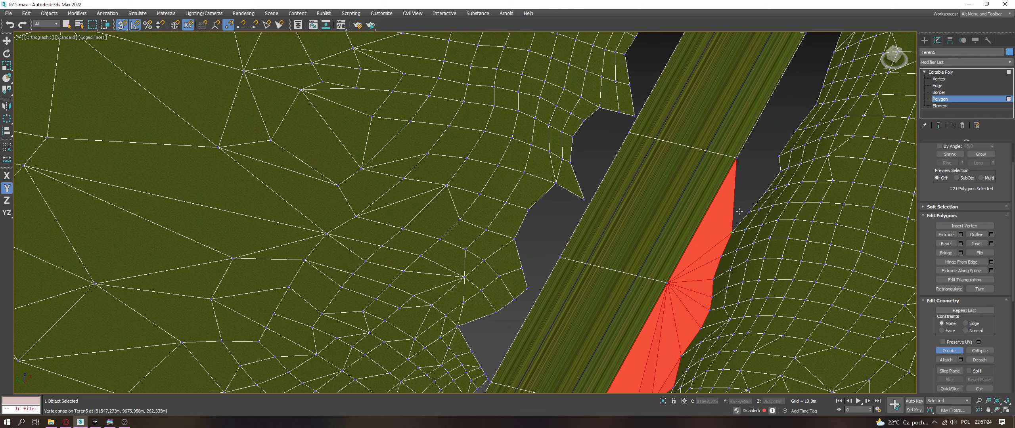
pyautogui.click(749, 211)
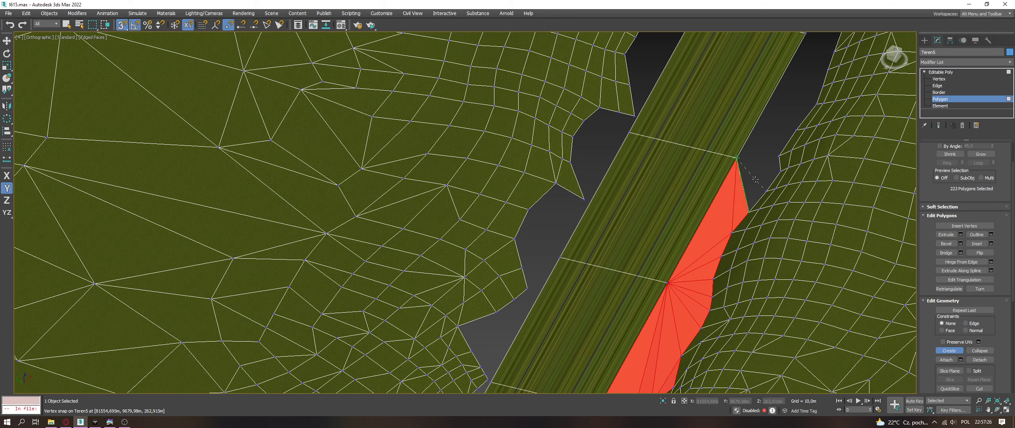
pyautogui.click(780, 171)
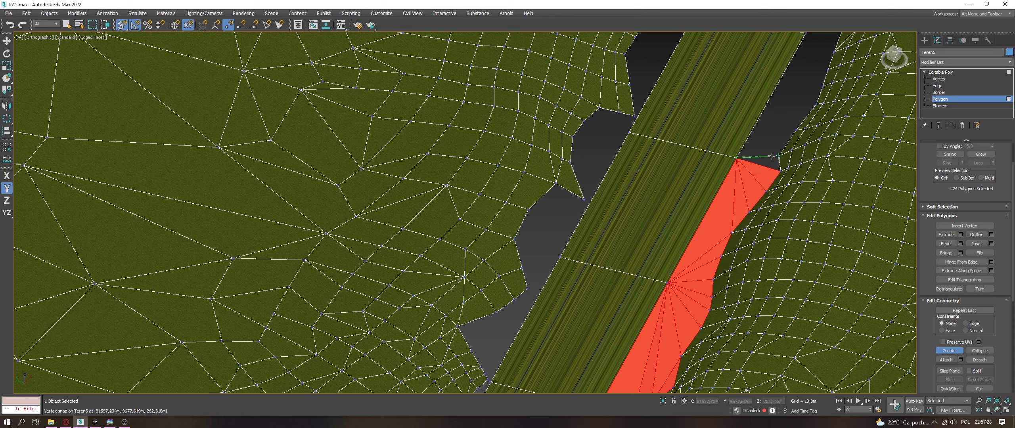
pyautogui.click(779, 156)
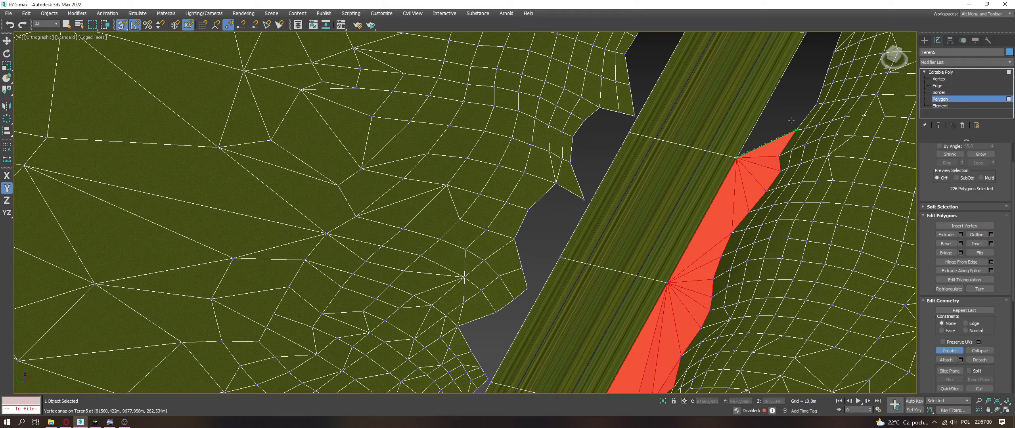
# Step: Create triangular polygons from the third-last strip cross edge's corner to the neighbouring terrain border vertices
pyautogui.moveTo(801, 39); pyautogui.dragTo(771, 174, button='middle')
pyautogui.click(766, 265)
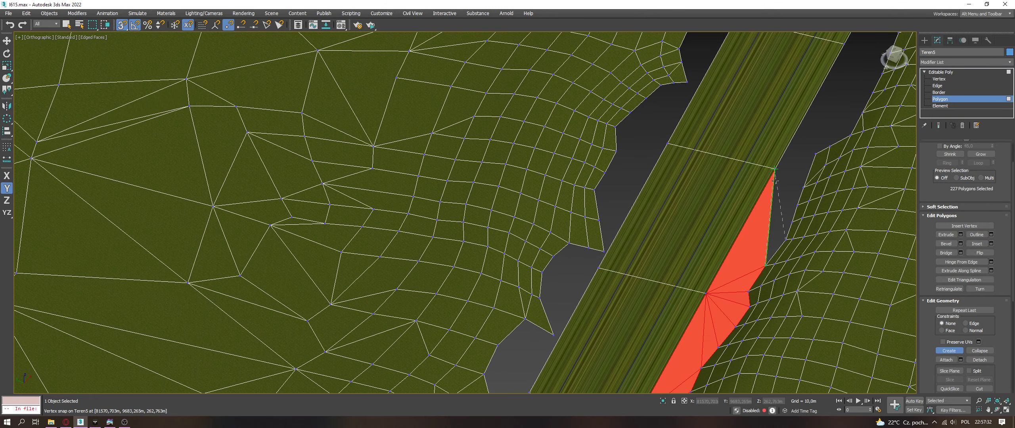
pyautogui.click(784, 228)
pyautogui.click(774, 171)
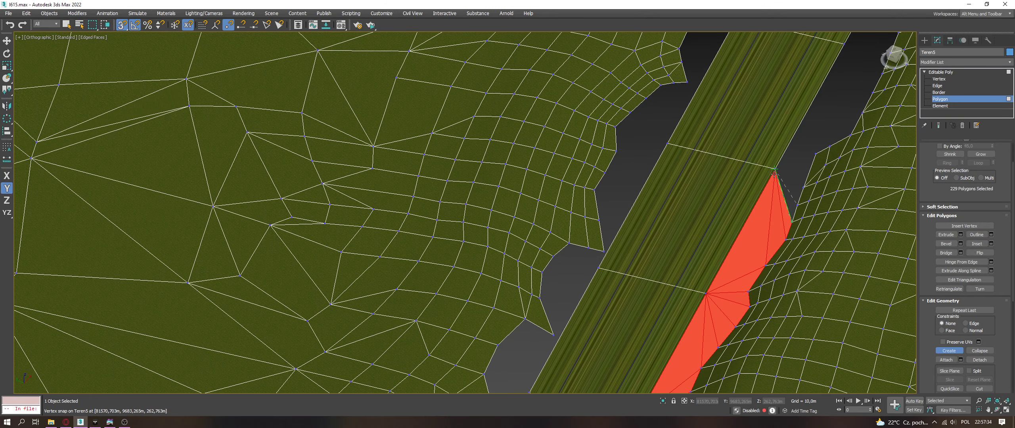
# Step: Finish the fan at this strip corner up to the protruding terrain vertex and add a triangle to the next corner
pyautogui.click(781, 186)
pyautogui.click(782, 171)
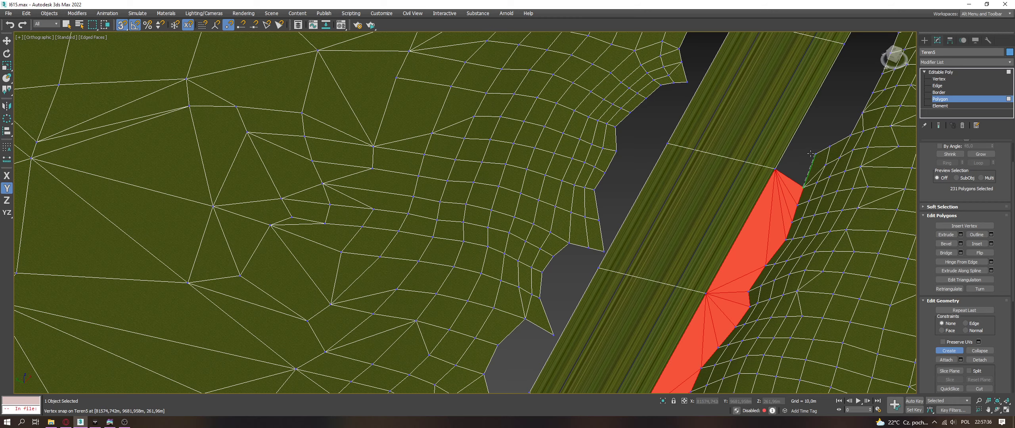
pyautogui.click(778, 170)
pyautogui.click(815, 154)
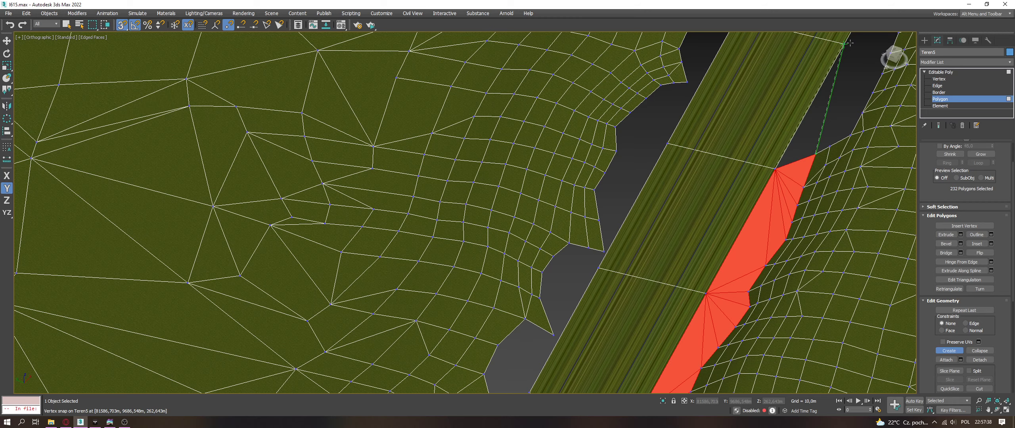
pyautogui.moveTo(834, 57); pyautogui.dragTo(671, 194, button='middle')
pyautogui.click(658, 221)
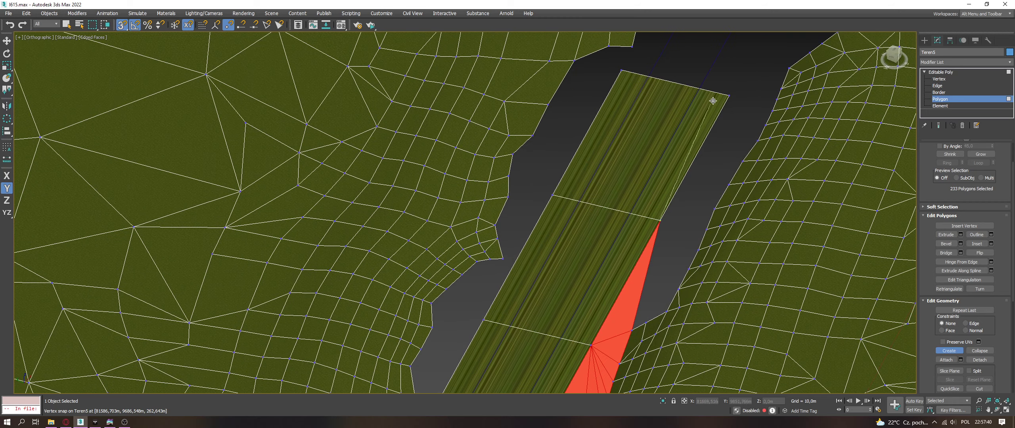
pyautogui.click(729, 95)
pyautogui.click(758, 140)
pyautogui.rightClick(739, 154)
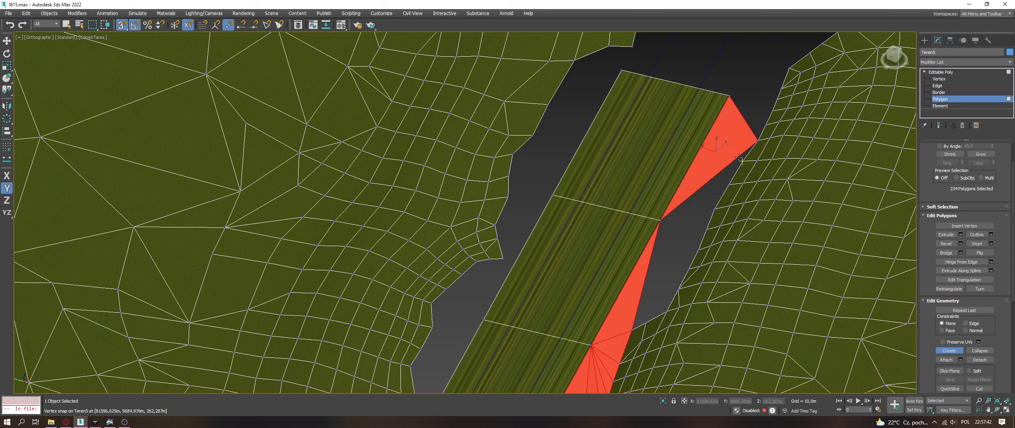
pyautogui.hotkey('ctrl', 'z')
# Step: Create a triangle from the last strip segment's two corners to the nearer terrain border vertex
pyautogui.click(728, 96)
pyautogui.click(660, 219)
pyautogui.click(742, 161)
pyautogui.rightClick(733, 160)
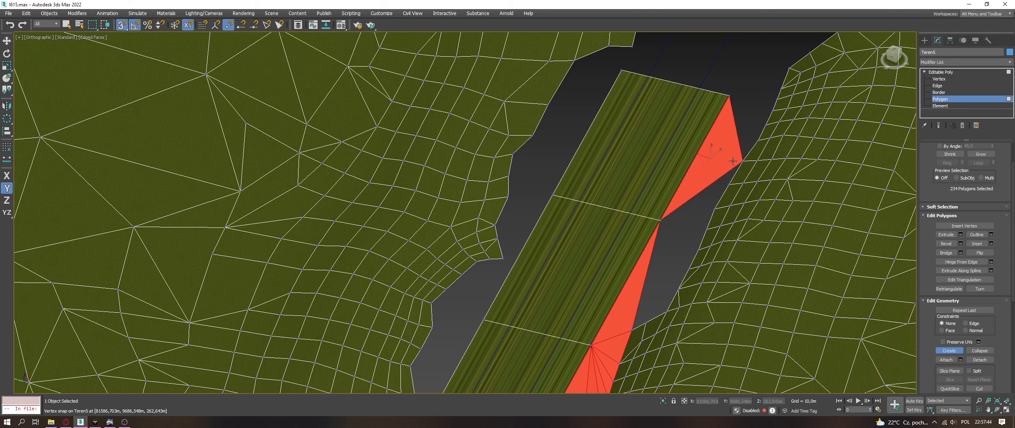
# Step: Create triangular polygons from the second-last strip corner to the facing terrain border vertices, closing the fan towards the previous strip segment
pyautogui.click(661, 219)
pyautogui.click(728, 185)
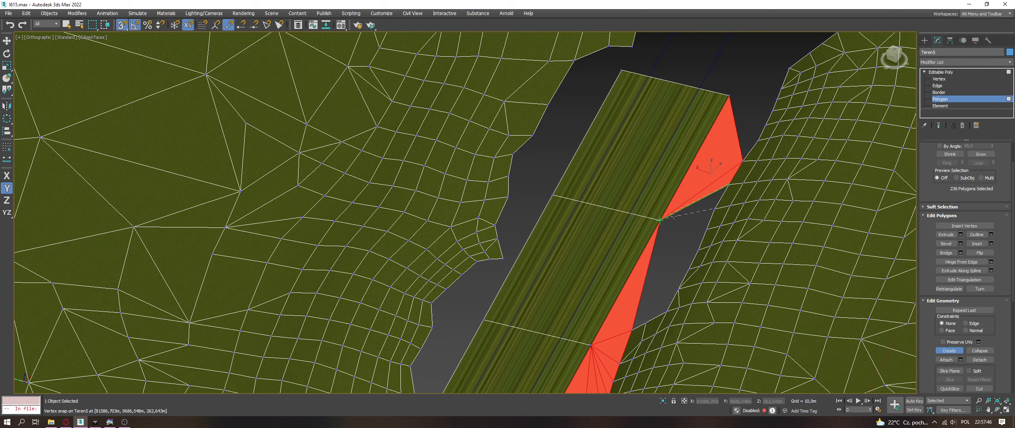
pyautogui.click(712, 210)
pyautogui.click(705, 229)
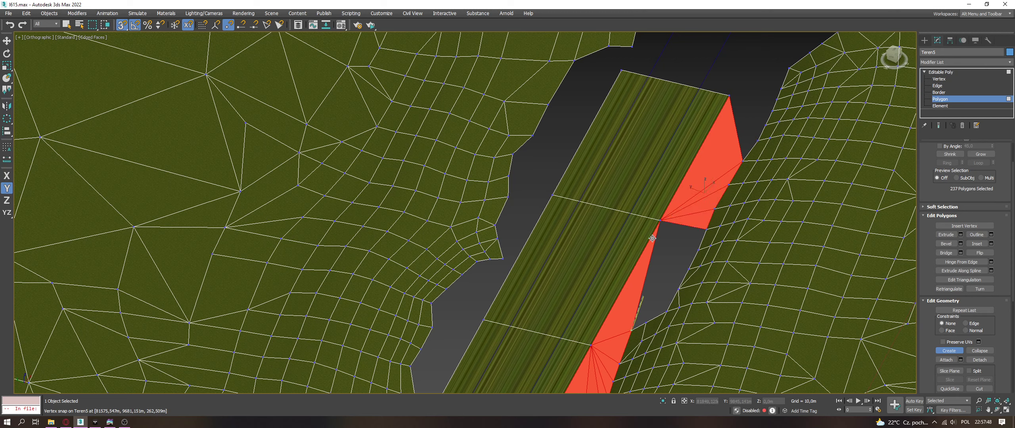
pyautogui.click(703, 230)
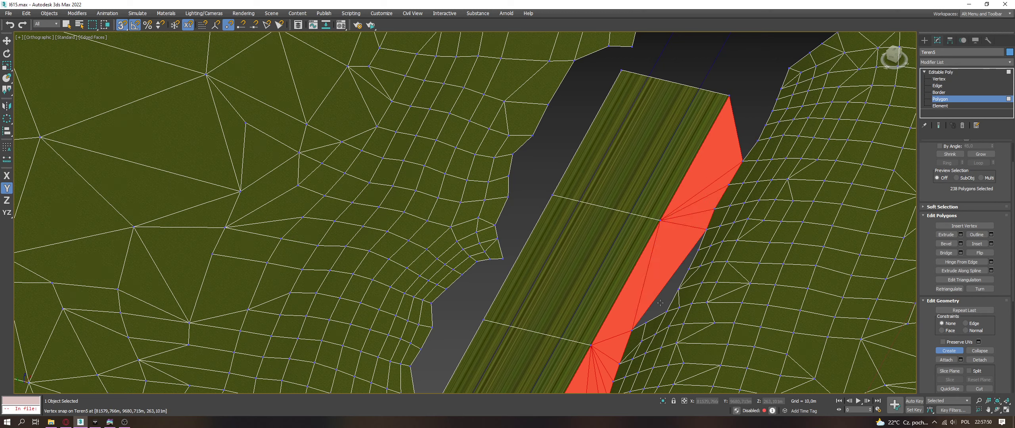
# Step: Fill the small remaining notch beside the new triangles with polygons following the curved terrain border
pyautogui.click(648, 320)
pyautogui.click(648, 321)
pyautogui.click(676, 279)
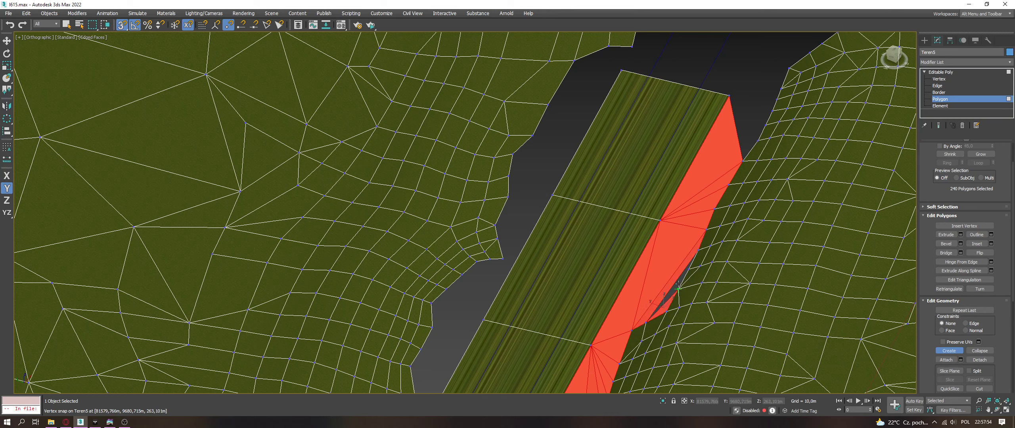
pyautogui.click(678, 286)
pyautogui.click(677, 286)
# Step: Fan triangular polygons from the strip's end corner to the next terrain border vertices and finish creating polygons
pyautogui.click(729, 98)
pyautogui.click(758, 139)
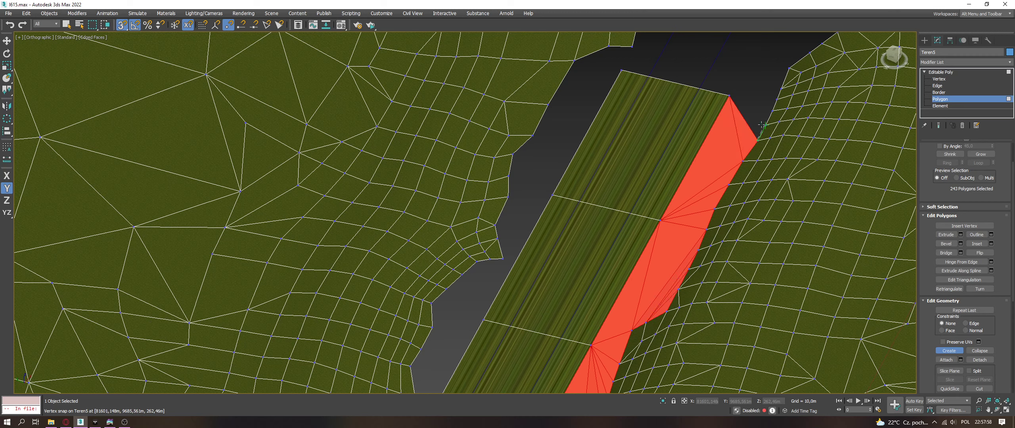
pyautogui.click(765, 124)
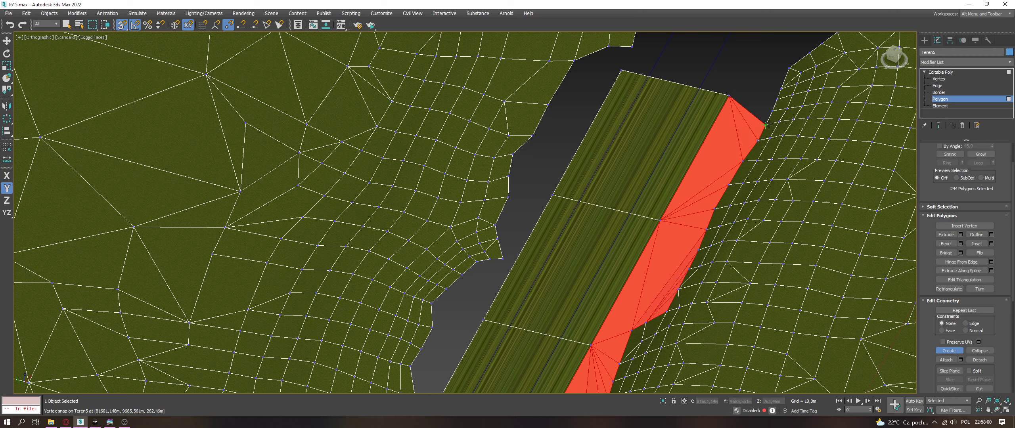
pyautogui.click(772, 111)
pyautogui.click(749, 105)
# Step: Inspect the filled seam between strip and terrain from low angles, checking individual triangles for uneven or steep faces
pyautogui.keyDown('alt'); pyautogui.moveTo(750, 104); pyautogui.dragTo(704, 192, button='middle'); pyautogui.keyUp('alt')
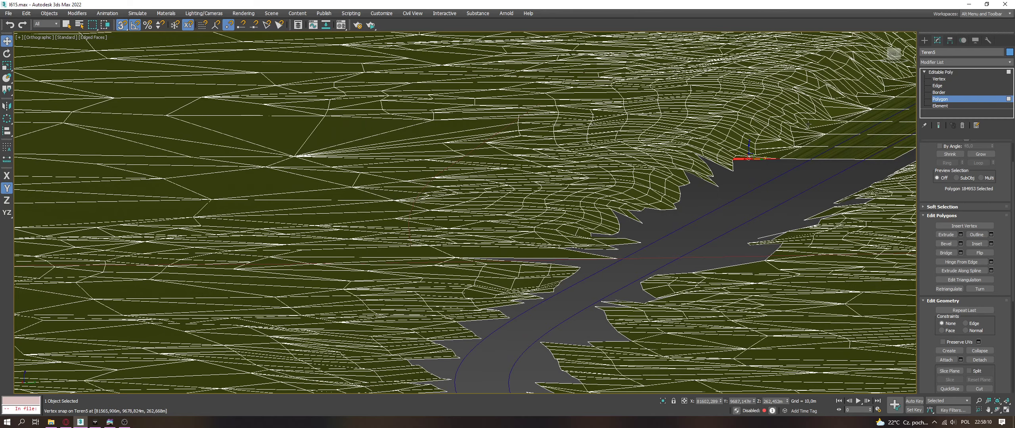
pyautogui.scroll(5, 808, 124)
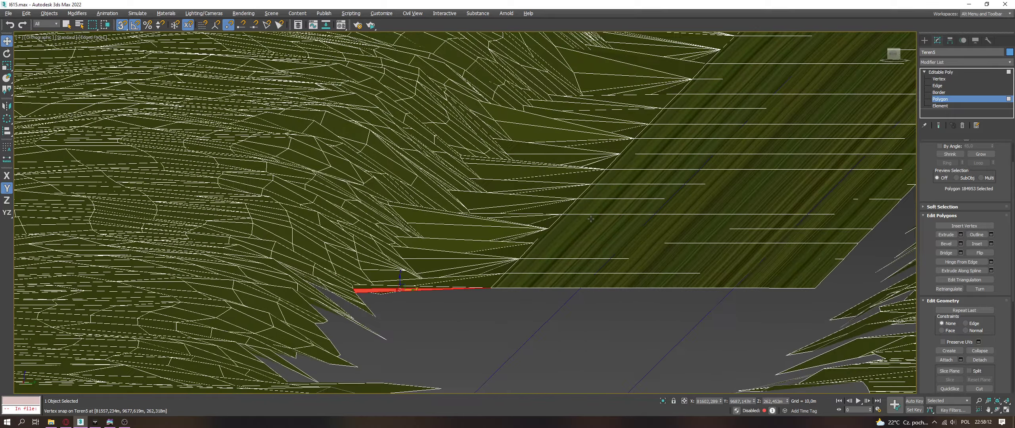
pyautogui.keyDown('alt'); pyautogui.moveTo(590, 219); pyautogui.dragTo(655, 269, button='middle'); pyautogui.keyUp('alt')
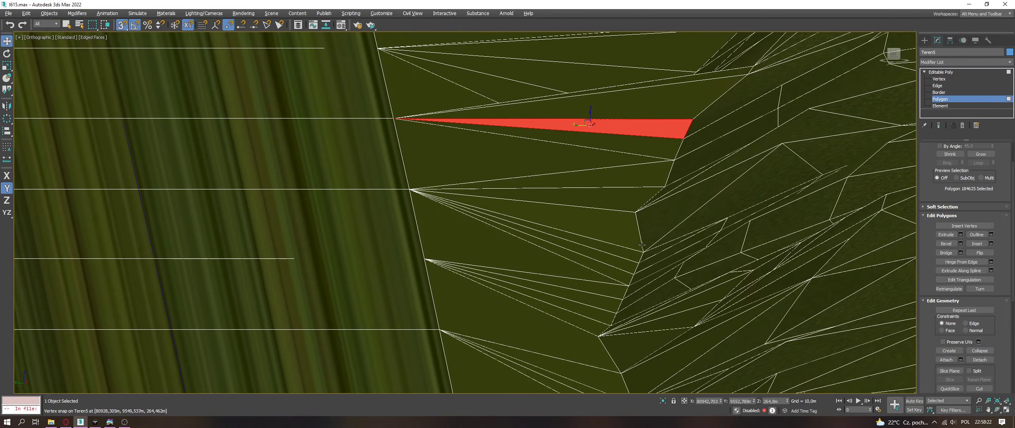
pyautogui.click(679, 243)
pyautogui.keyDown('alt'); pyautogui.moveTo(679, 243); pyautogui.dragTo(652, 258, button='middle'); pyautogui.keyUp('alt')
pyautogui.scroll(3, 639, 274)
pyautogui.click(628, 258)
pyautogui.scroll(-3, 647, 259)
pyautogui.click(651, 102)
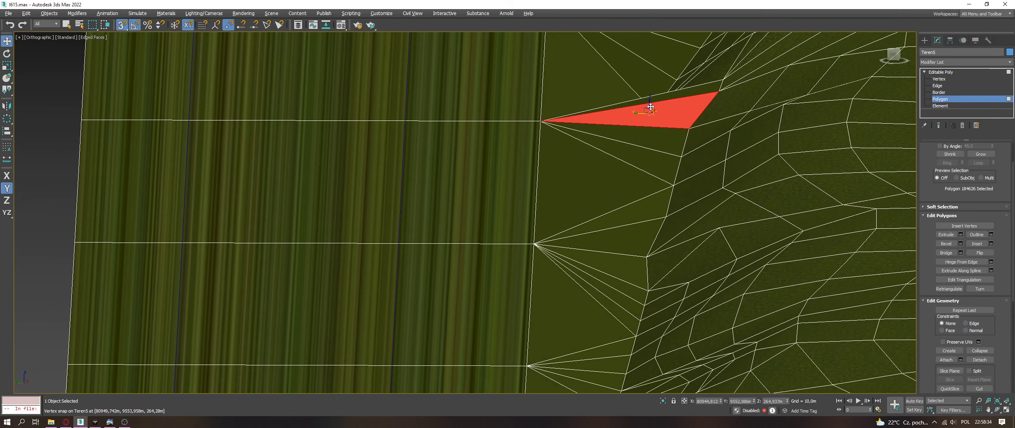
pyautogui.keyDown('alt'); pyautogui.moveTo(650, 102); pyautogui.dragTo(650, 102, button='middle'); pyautogui.keyUp('alt')
# Step: Select the fan edges running from two neighbouring strip corners to the terrain border and connect them
pyautogui.click(935, 86)
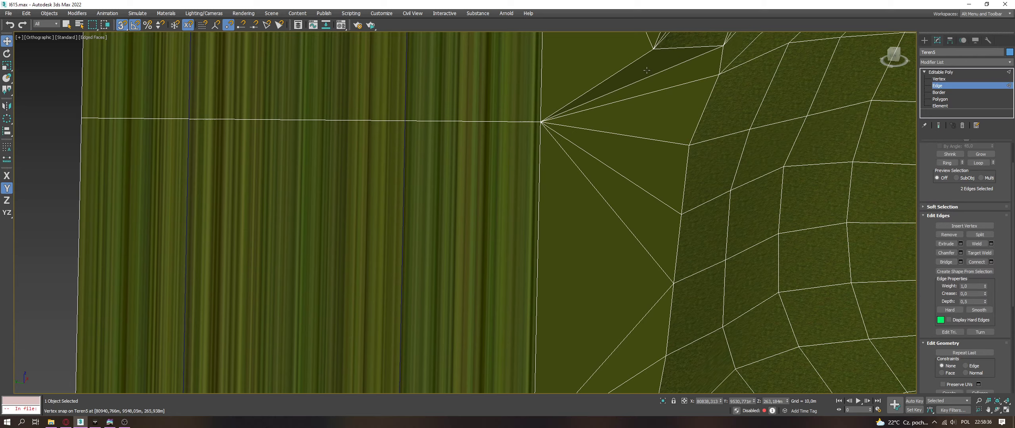
pyautogui.click(646, 72)
pyautogui.press('s')
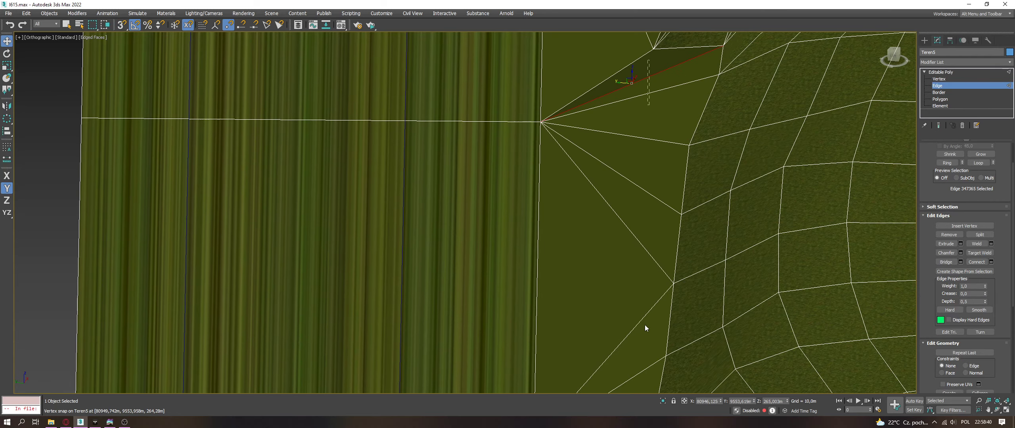
pyautogui.hotkey('ctrl', 'pageup')
pyautogui.keyDown('alt'); pyautogui.moveTo(645, 325); pyautogui.dragTo(647, 288, button='middle'); pyautogui.keyUp('alt')
pyautogui.scroll(-3, 647, 289)
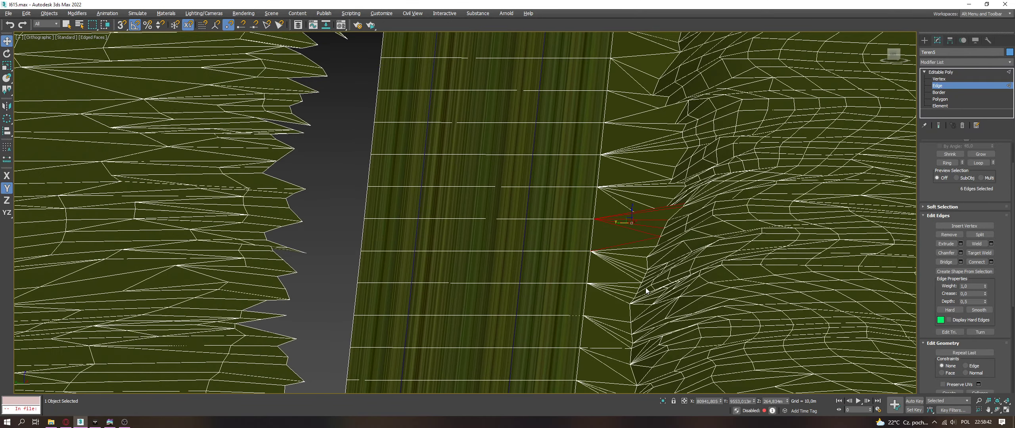
pyautogui.scroll(6, 647, 291)
pyautogui.keyDown('alt'); pyautogui.moveTo(639, 255); pyautogui.dragTo(639, 253, button='middle'); pyautogui.keyUp('alt')
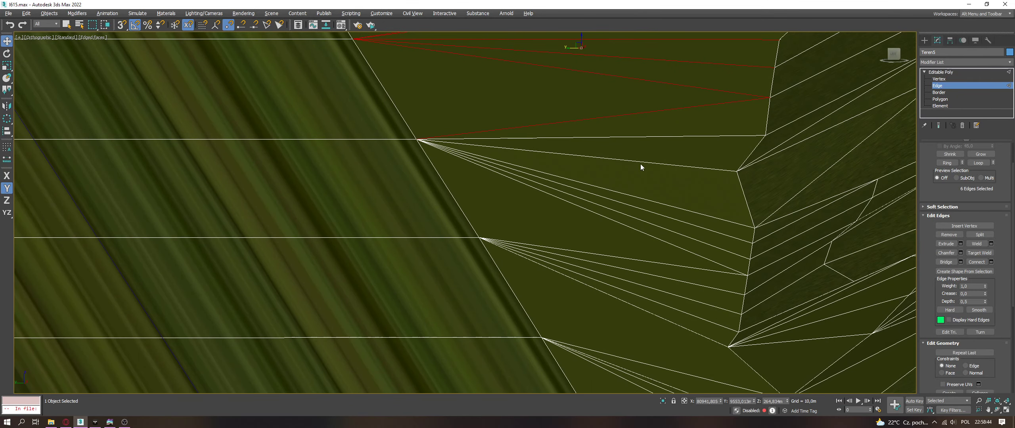
pyautogui.keyDown('ctrl'); pyautogui.moveTo(691, 132); pyautogui.dragTo(698, 177); pyautogui.keyUp('ctrl')
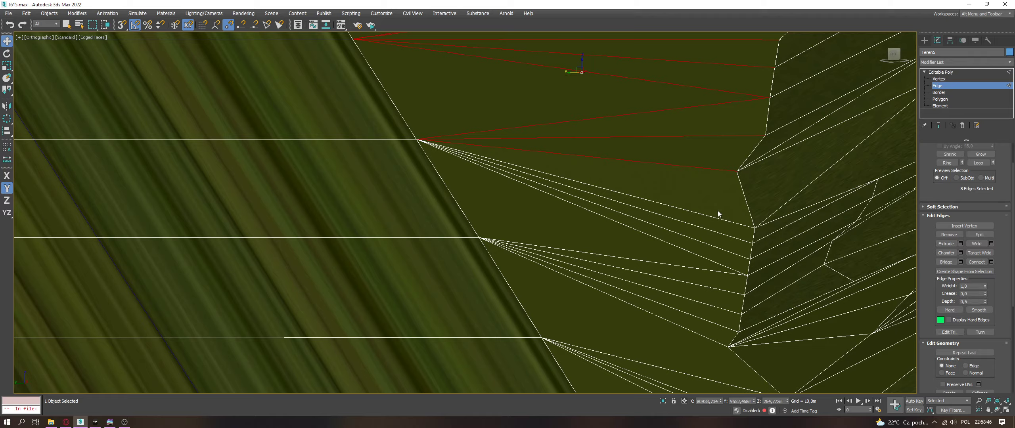
pyautogui.scroll(-3, 719, 214)
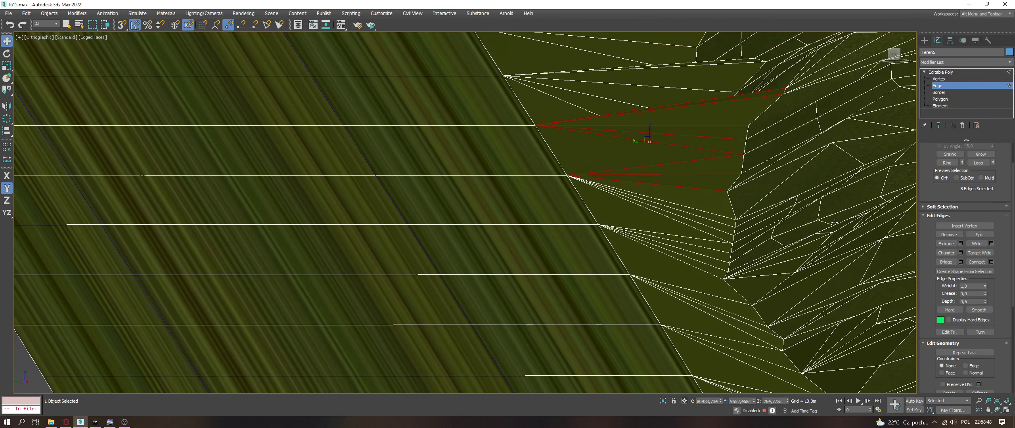
pyautogui.hotkey('ctrl', 'shift', 'e')
# Step: Select the new midpoint vertices across the connected fan edges and collapse them into a single vertex
pyautogui.click(939, 79)
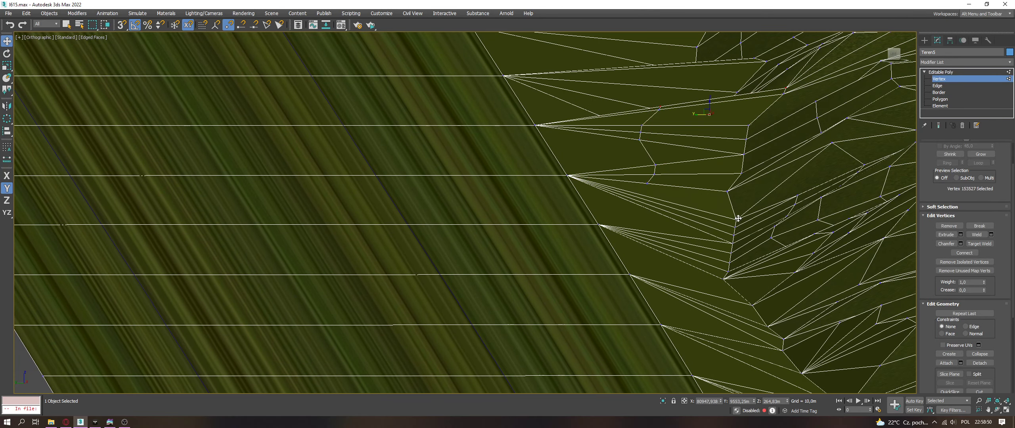
pyautogui.click(650, 183)
pyautogui.keyDown('alt'); pyautogui.moveTo(675, 163); pyautogui.dragTo(662, 229, button='middle'); pyautogui.keyUp('alt')
pyautogui.scroll(4, 662, 115)
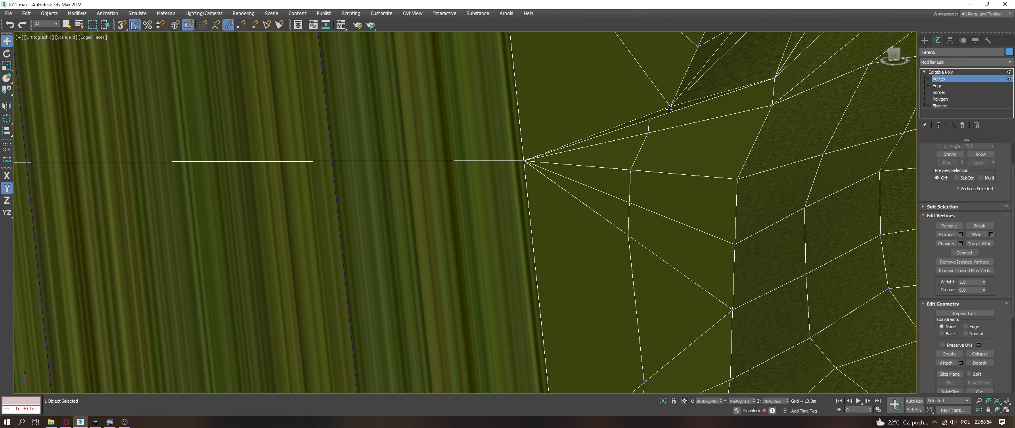
pyautogui.click(670, 106)
pyautogui.scroll(-3, 642, 207)
pyautogui.moveTo(634, 98); pyautogui.dragTo(650, 216)
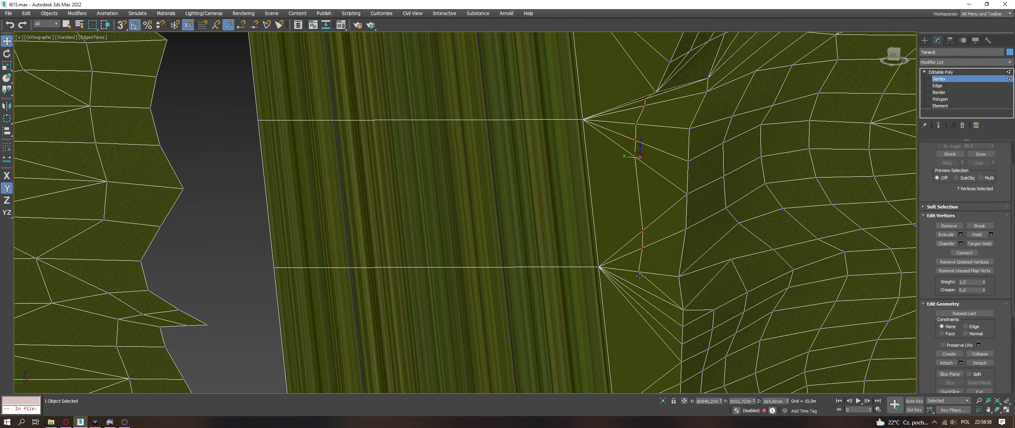
pyautogui.hotkey('ctrl', 'alt', 'c')
# Step: Target Weld the terrain border vertex at the dark sliver to the adjacent border vertex beside the collapsed vertex
pyautogui.keyDown('alt'); pyautogui.moveTo(620, 235); pyautogui.dragTo(667, 273, button='middle'); pyautogui.keyUp('alt')
pyautogui.click(686, 301)
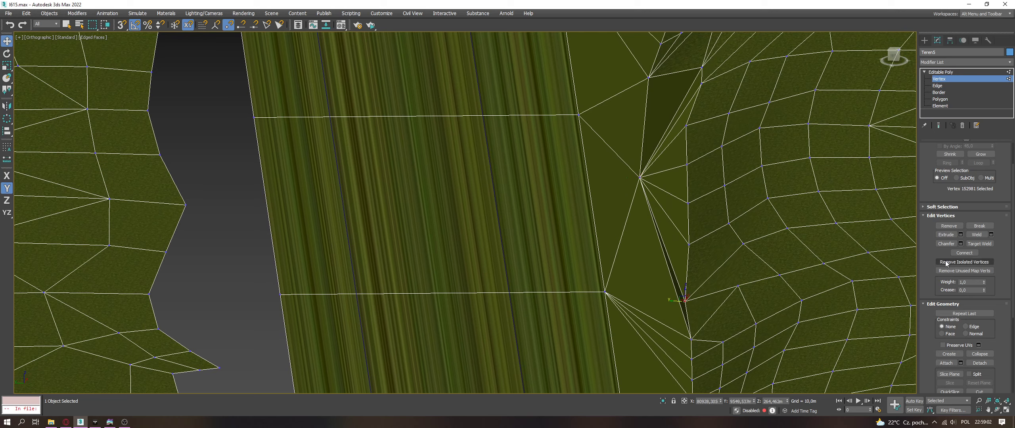
pyautogui.click(980, 243)
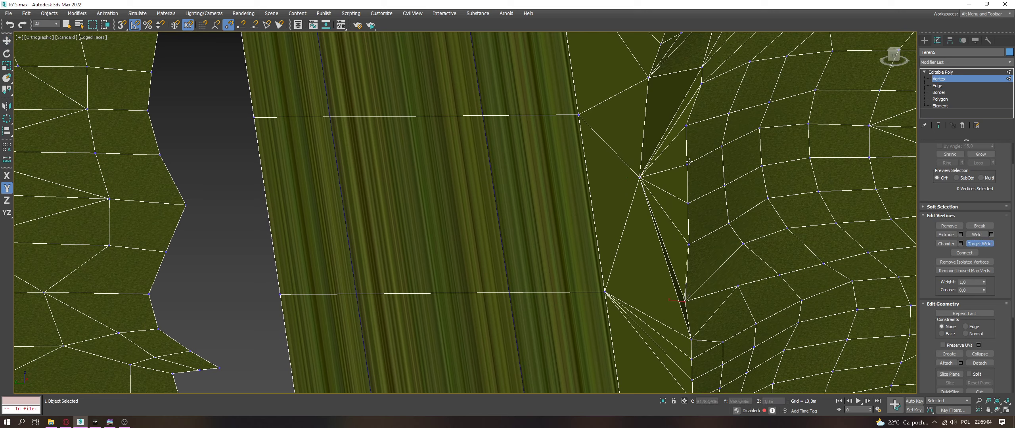
pyautogui.click(689, 245)
pyautogui.press('w')
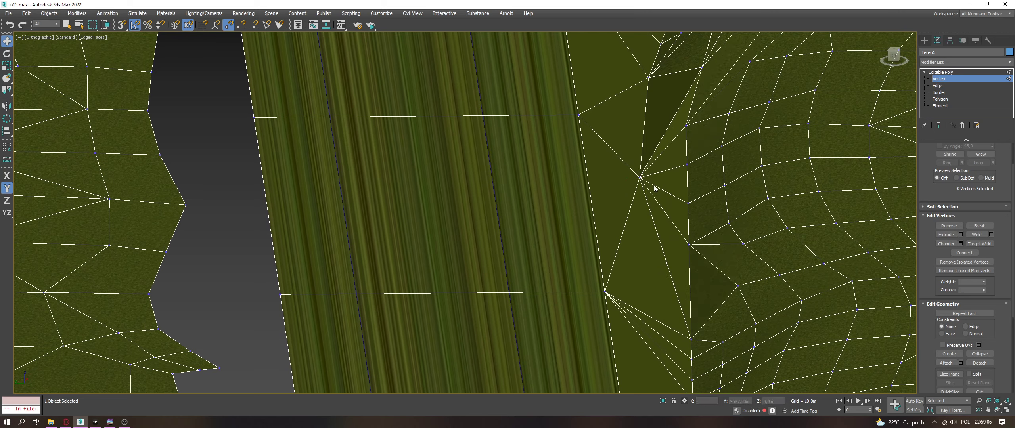
# Step: Move the collapsed vertex along Z, snapping its height to the neighbouring terrain vertex
pyautogui.click(640, 177)
pyautogui.keyDown('alt'); pyautogui.moveTo(639, 177); pyautogui.dragTo(641, 167, button='middle'); pyautogui.keyUp('alt')
pyautogui.press('s')
pyautogui.moveTo(640, 177); pyautogui.dragTo(660, 192)
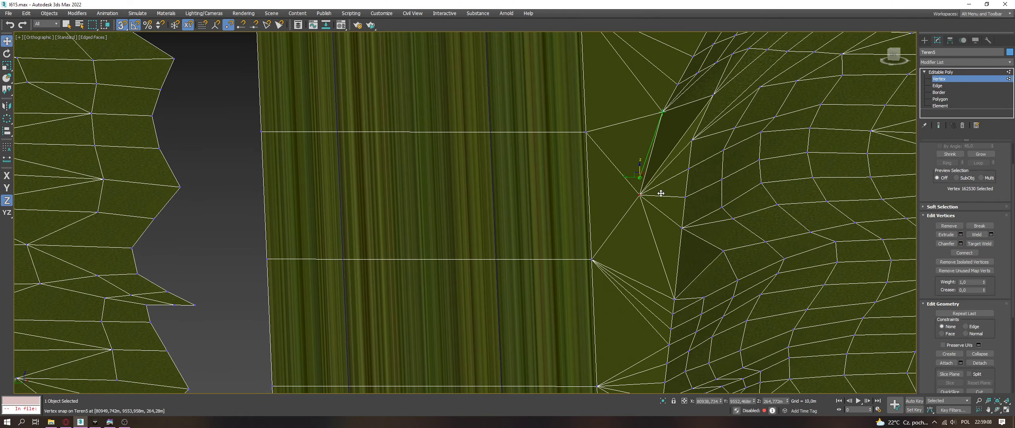
pyautogui.keyDown('alt'); pyautogui.moveTo(660, 193); pyautogui.dragTo(665, 189, button='middle'); pyautogui.keyUp('alt')
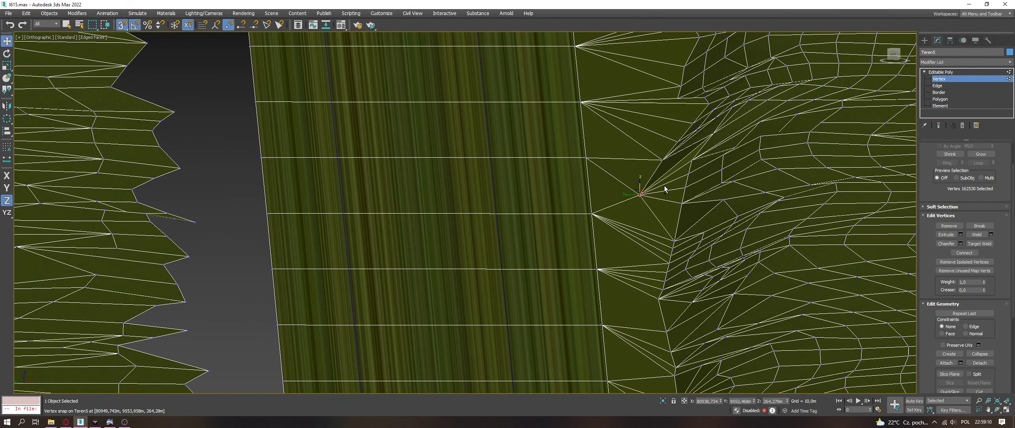
# Step: Target Weld the closely spaced terrain border vertices beside the next strip corners to their neighbours
pyautogui.keyDown('alt'); pyautogui.moveTo(678, 243); pyautogui.dragTo(658, 222, button='middle'); pyautogui.keyUp('alt')
pyautogui.scroll(4, 652, 211)
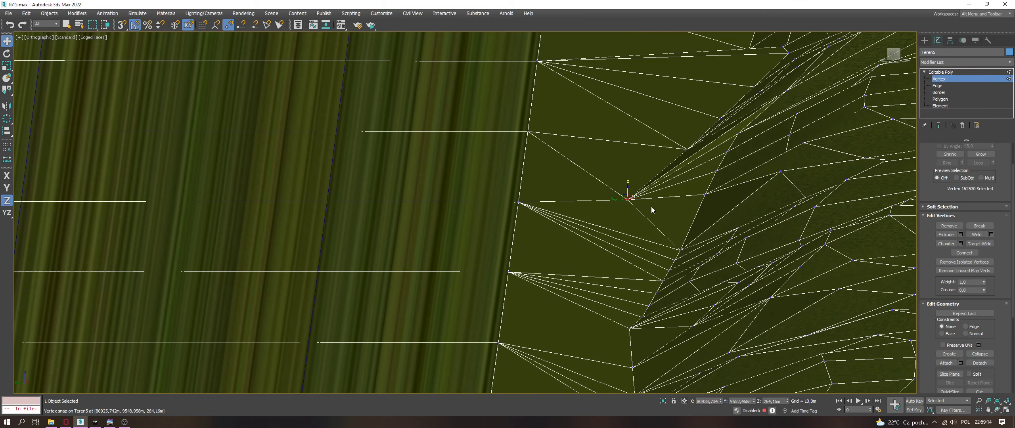
pyautogui.click(680, 251)
pyautogui.keyDown('alt'); pyautogui.moveTo(745, 262); pyautogui.dragTo(708, 276, button='middle'); pyautogui.keyUp('alt')
pyautogui.scroll(-5, 721, 290)
pyautogui.click(980, 244)
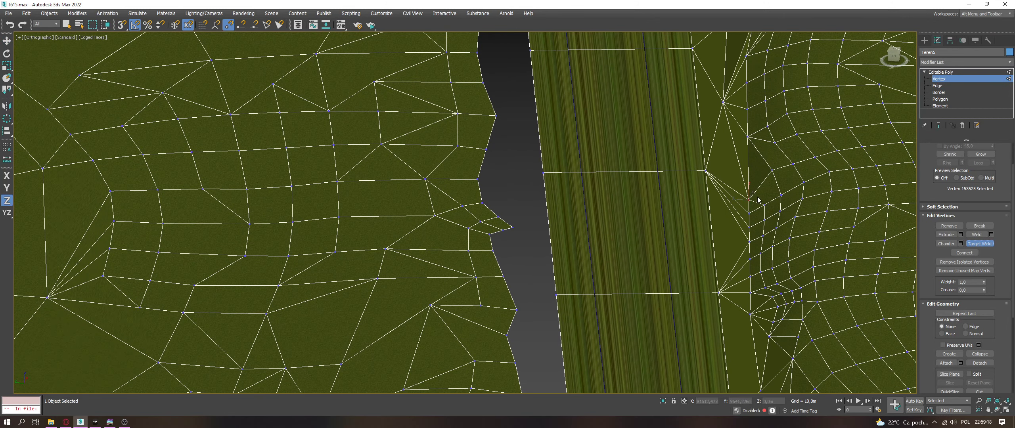
pyautogui.click(749, 229)
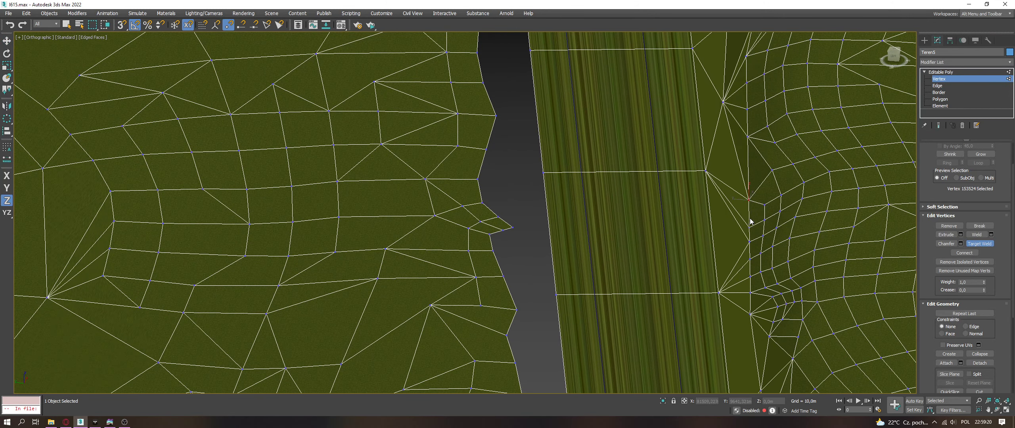
pyautogui.click(750, 241)
pyautogui.click(750, 277)
pyautogui.rightClick(749, 302)
# Step: Adjust the terrain border vertices beside the following strip corner, using vertex snapping along Z to match heights
pyautogui.click(751, 293)
pyautogui.scroll(10, 773, 294)
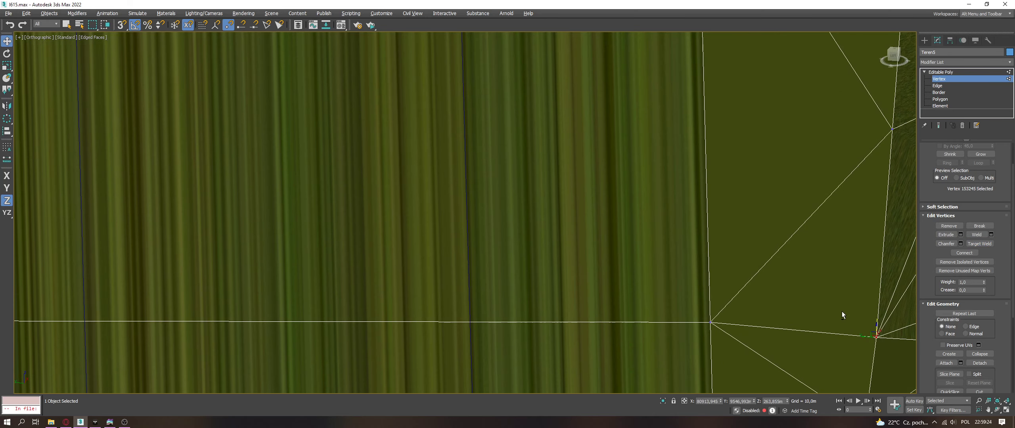
pyautogui.keyDown('alt'); pyautogui.moveTo(842, 315); pyautogui.dragTo(852, 326, button='middle'); pyautogui.keyUp('alt')
pyautogui.moveTo(855, 177); pyautogui.dragTo(868, 332)
pyautogui.press('s')
pyautogui.press('F7')
pyautogui.moveTo(809, 278); pyautogui.dragTo(728, 40, button='middle')
pyautogui.moveTo(814, 329); pyautogui.dragTo(829, 217)
pyautogui.press('s')
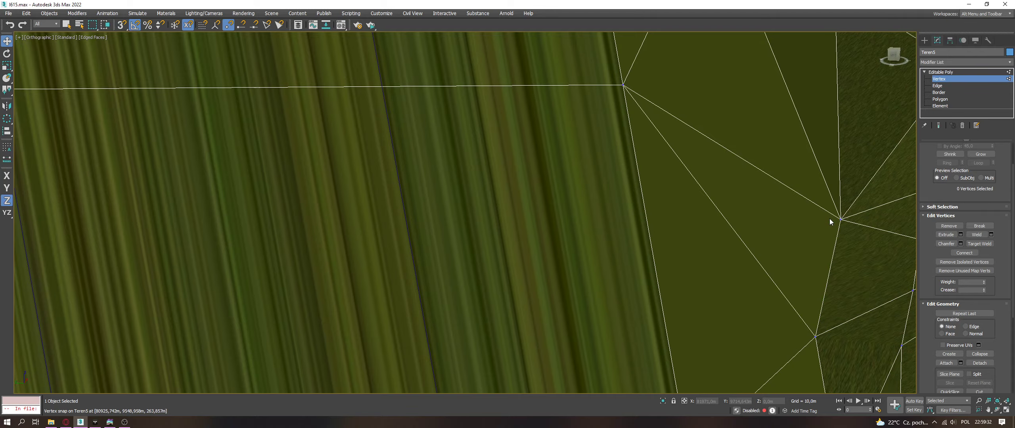
# Step: Raise the border vertex just below the collapsed vertex slightly along Z to smooth the slope
pyautogui.press('F6')
pyautogui.keyDown('alt'); pyautogui.moveTo(829, 221); pyautogui.dragTo(788, 204, button='middle'); pyautogui.keyUp('alt')
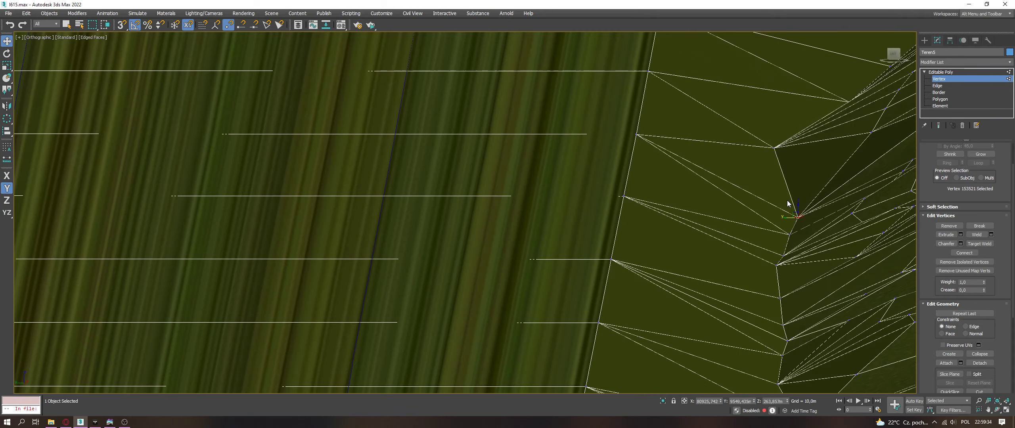
pyautogui.keyDown('alt'); pyautogui.moveTo(789, 169); pyautogui.dragTo(805, 170, button='middle'); pyautogui.keyUp('alt')
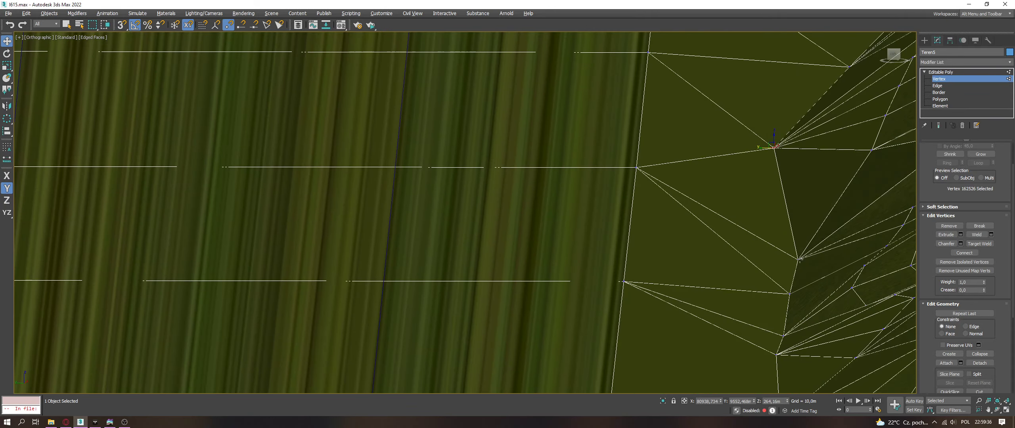
pyautogui.press('F7')
pyautogui.press('s')
pyautogui.moveTo(796, 249)
pyautogui.mouseDown()
pyautogui.moveTo(773, 145)
pyautogui.moveTo(799, 240)
pyautogui.mouseUp()
pyautogui.press('s')
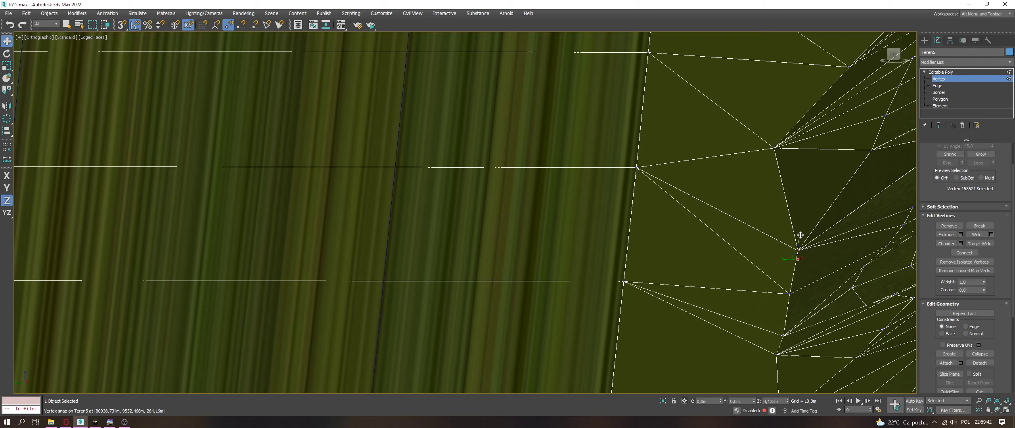
# Step: Move the neighbouring terrain border vertices beside the strip along Y to straighten the seam line
pyautogui.click(774, 148)
pyautogui.moveTo(778, 148); pyautogui.dragTo(744, 209, button='middle')
pyautogui.press('F6')
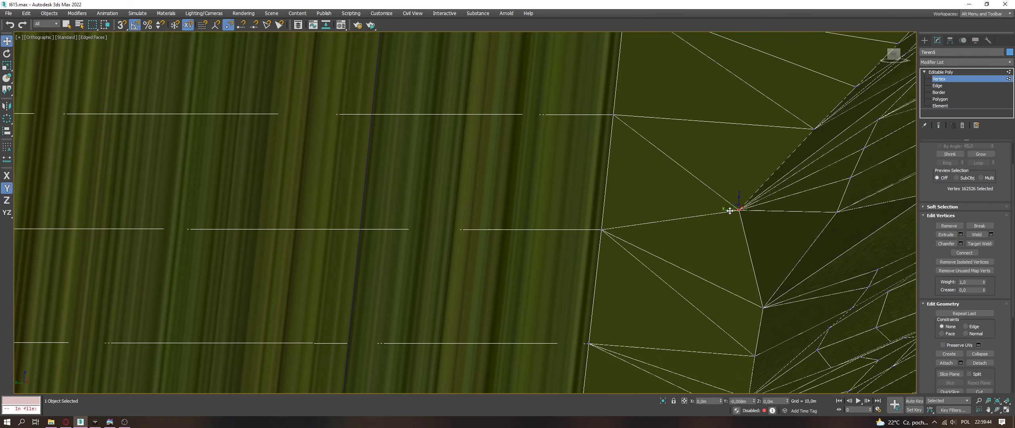
pyautogui.moveTo(744, 209); pyautogui.dragTo(750, 210)
pyautogui.moveTo(759, 302); pyautogui.dragTo(744, 304)
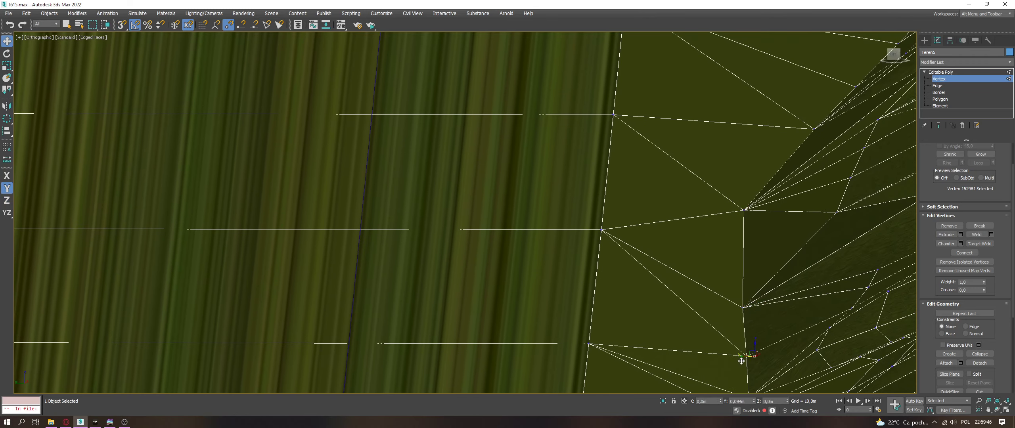
pyautogui.moveTo(736, 220); pyautogui.dragTo(798, 163)
# Step: Adjust the next border vertex's height along Z with vertex snapping and shift it along Y toward the strip
pyautogui.moveTo(797, 163); pyautogui.dragTo(734, 123, button='middle')
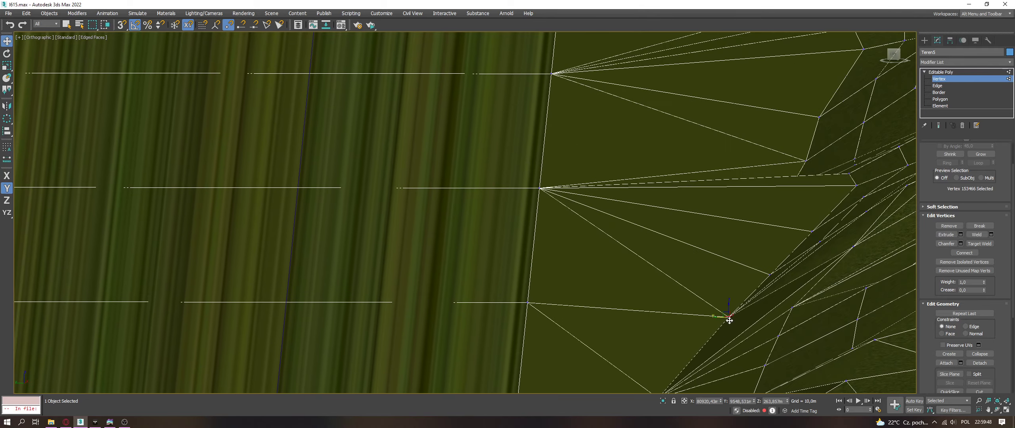
pyautogui.scroll(-2, 729, 320)
pyautogui.scroll(3, 733, 328)
pyautogui.moveTo(733, 326); pyautogui.dragTo(697, 354)
pyautogui.press('F7')
pyautogui.press('s')
pyautogui.press('F6')
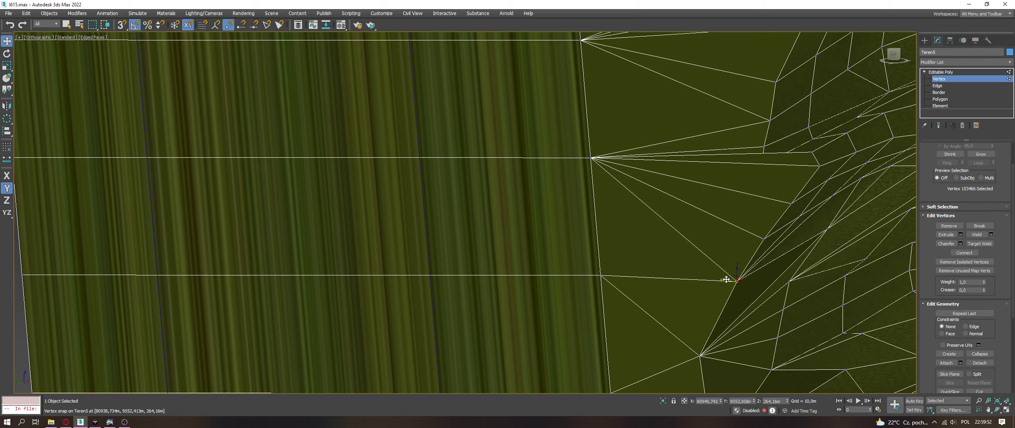
pyautogui.moveTo(727, 276); pyautogui.dragTo(687, 274)
# Step: Connect the four edges of the triangle fan between the next strip corner and the terrain border
pyautogui.keyDown('alt'); pyautogui.moveTo(695, 227); pyautogui.dragTo(701, 243, button='middle'); pyautogui.keyUp('alt')
pyautogui.click(938, 86)
pyautogui.scroll(-5, 737, 137)
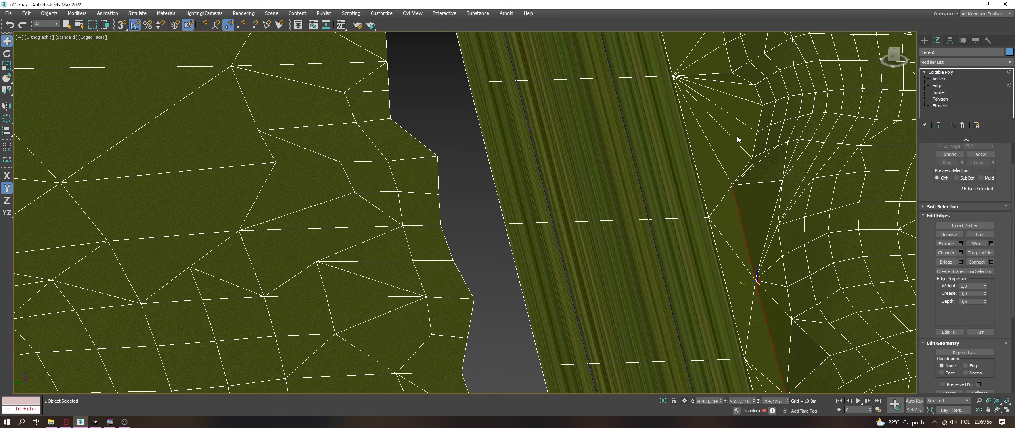
pyautogui.moveTo(720, 154); pyautogui.dragTo(721, 146)
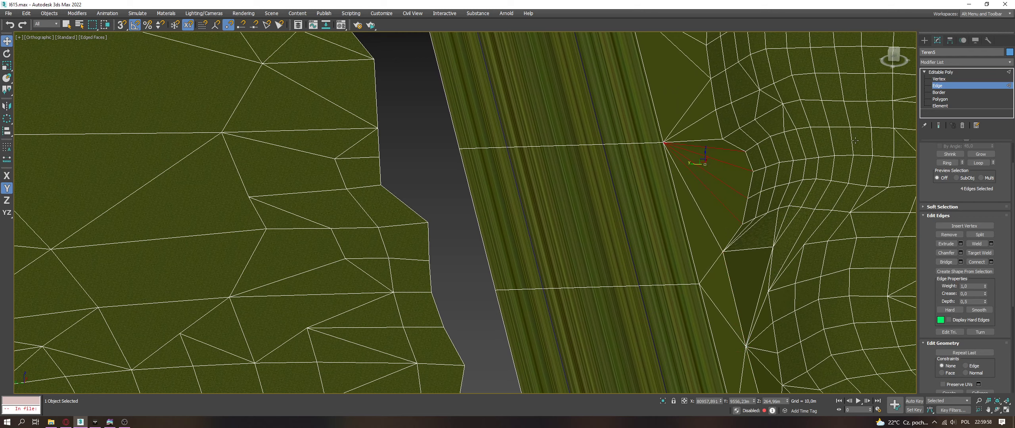
# Step: Collapse the vertices on the new connecting edges into one and connect it to the adjacent seam vertex
pyautogui.click(937, 79)
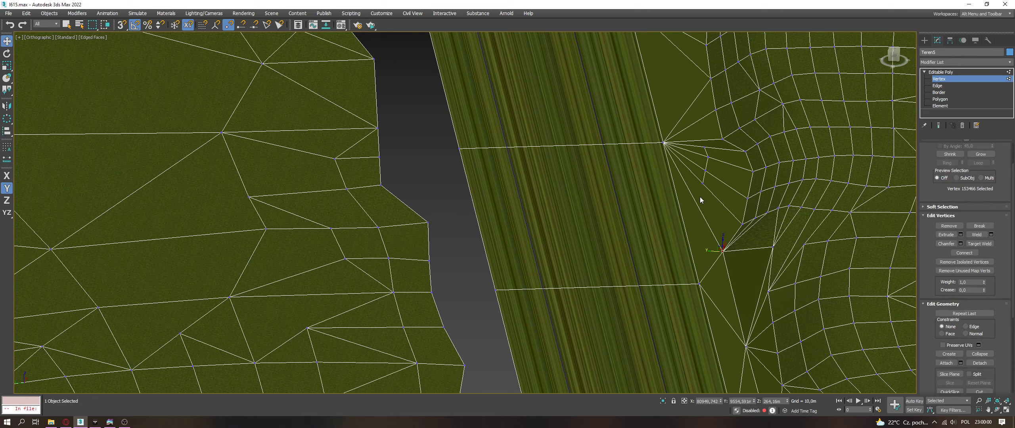
pyautogui.moveTo(693, 141); pyautogui.dragTo(694, 139)
pyautogui.hotkey('ctrl', 'alt', 'c')
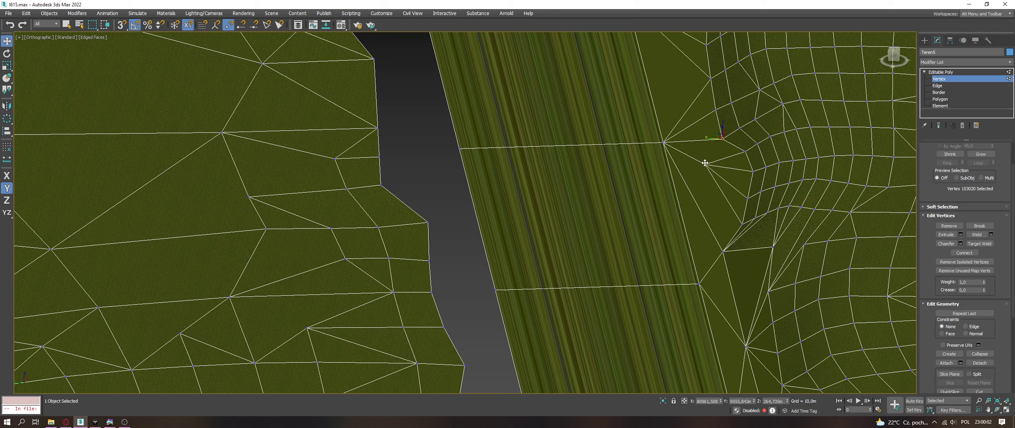
pyautogui.keyDown('ctrl'); pyautogui.click(705, 162); pyautogui.keyUp('ctrl')
pyautogui.hotkey('ctrl', 'shift', 'e')
# Step: Move the collapsed vertex along Z, using vertex snapping to match the height of the neighbouring seam vertex
pyautogui.keyDown('alt'); pyautogui.moveTo(710, 161); pyautogui.dragTo(709, 158, button='middle'); pyautogui.keyUp('alt')
pyautogui.press('s')
pyautogui.click(705, 165)
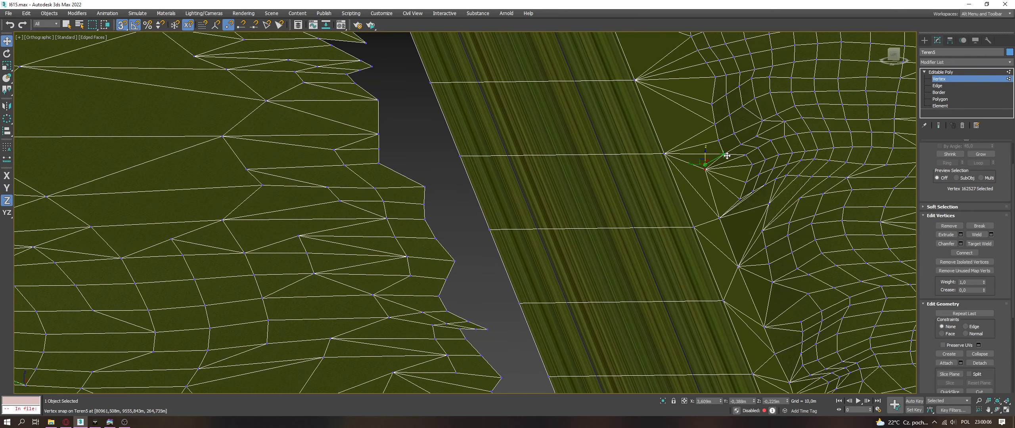
pyautogui.press('F7')
pyautogui.scroll(2, 711, 175)
pyautogui.moveTo(704, 148); pyautogui.dragTo(718, 220)
pyautogui.keyDown('alt'); pyautogui.moveTo(718, 220); pyautogui.dragTo(713, 212, button='middle'); pyautogui.keyUp('alt')
pyautogui.scroll(3, 702, 174)
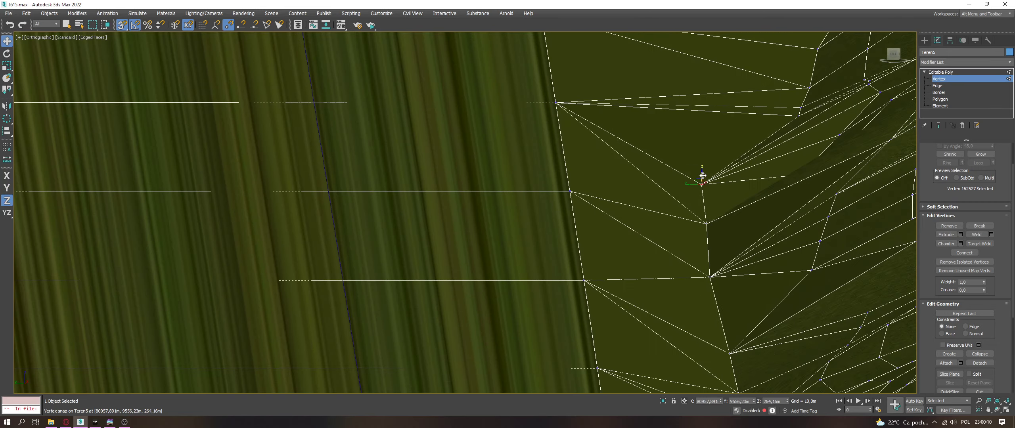
pyautogui.keyDown('alt'); pyautogui.moveTo(702, 174); pyautogui.dragTo(811, 265, button='middle'); pyautogui.keyUp('alt')
pyautogui.click(718, 222)
pyautogui.keyDown('alt'); pyautogui.moveTo(719, 222); pyautogui.dragTo(722, 293, button='middle'); pyautogui.keyUp('alt')
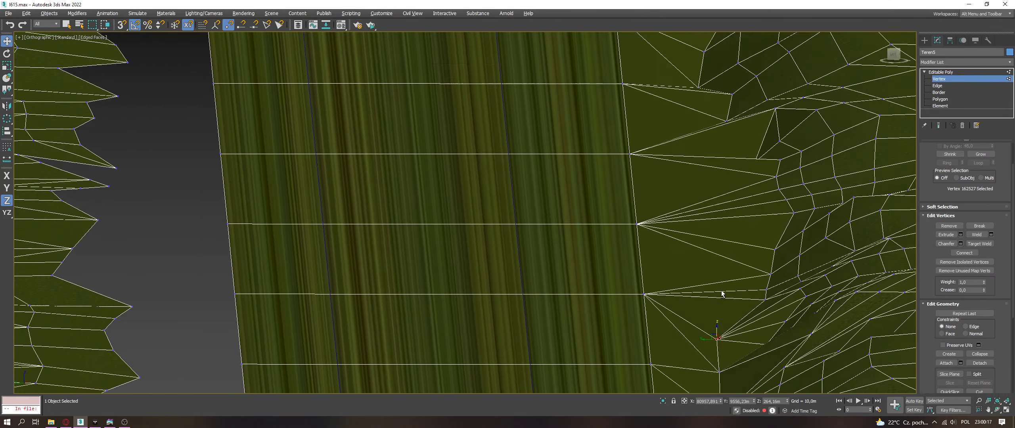
# Step: Select the 11 edges of the triangle fans around the following strip corner and connect them
pyautogui.click(928, 86)
pyautogui.moveTo(714, 310); pyautogui.dragTo(722, 159)
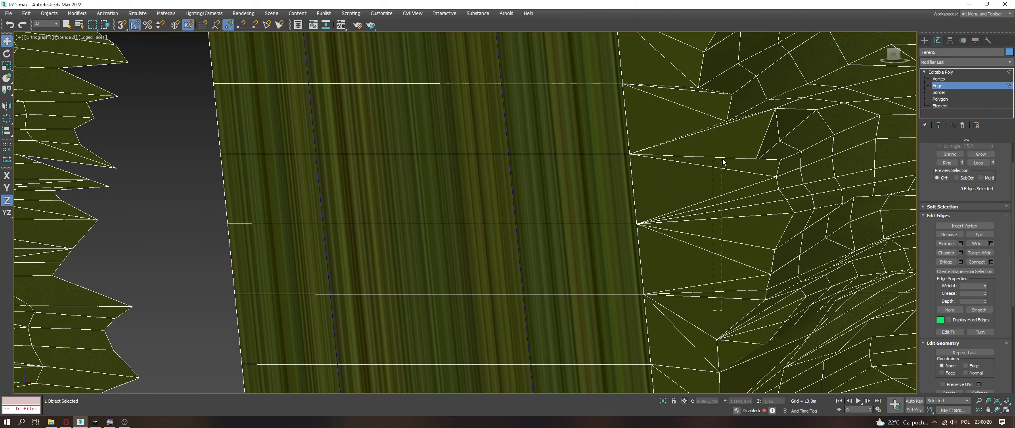
pyautogui.moveTo(718, 201); pyautogui.dragTo(719, 207)
pyautogui.keyDown('alt'); pyautogui.moveTo(719, 206); pyautogui.dragTo(739, 216, button='middle'); pyautogui.keyUp('alt')
pyautogui.keyDown('ctrl'); pyautogui.click(738, 156); pyautogui.keyUp('ctrl')
pyautogui.keyDown('alt'); pyautogui.moveTo(738, 156); pyautogui.dragTo(729, 265, button='middle'); pyautogui.keyUp('alt')
pyautogui.keyDown('ctrl'); pyautogui.click(736, 208); pyautogui.keyUp('ctrl')
pyautogui.keyDown('ctrl'); pyautogui.click(737, 186); pyautogui.keyUp('ctrl')
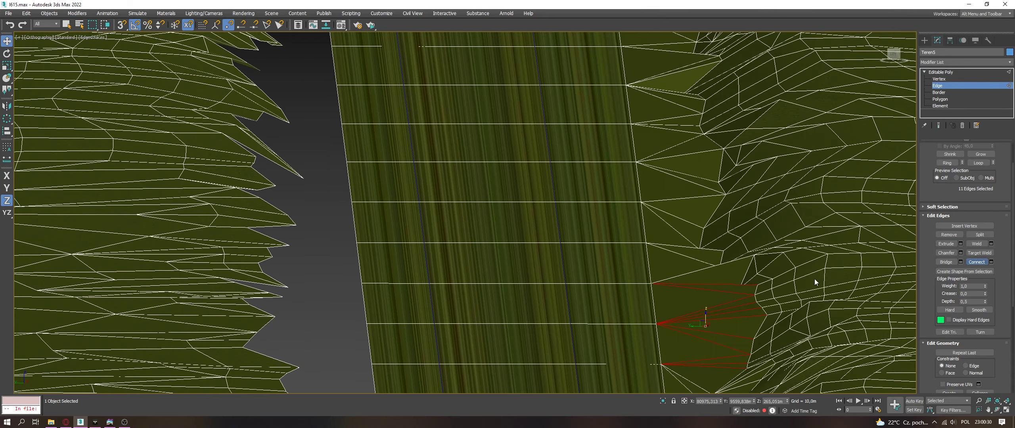
pyautogui.keyDown('alt'); pyautogui.moveTo(815, 279); pyautogui.dragTo(754, 170, button='middle'); pyautogui.keyUp('alt')
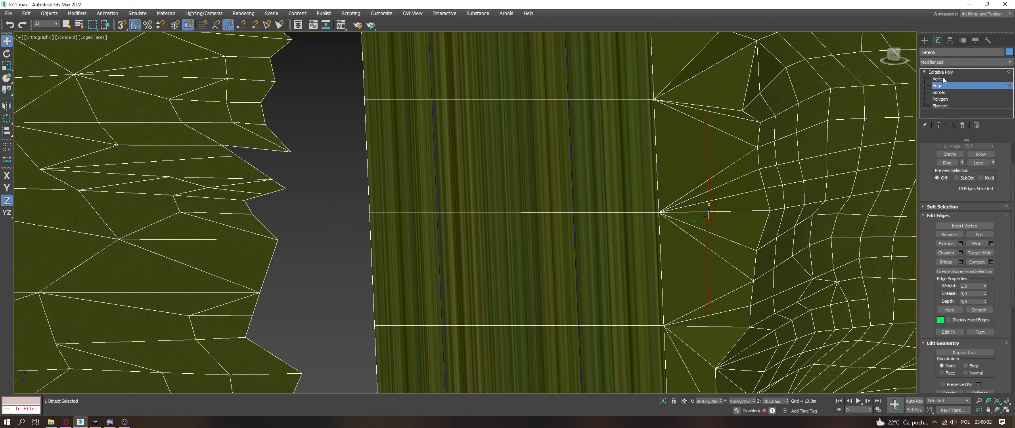
# Step: Collapse the column of newly connected vertices into one and connect it to the neighbouring border vertices
pyautogui.click(939, 79)
pyautogui.click(712, 301)
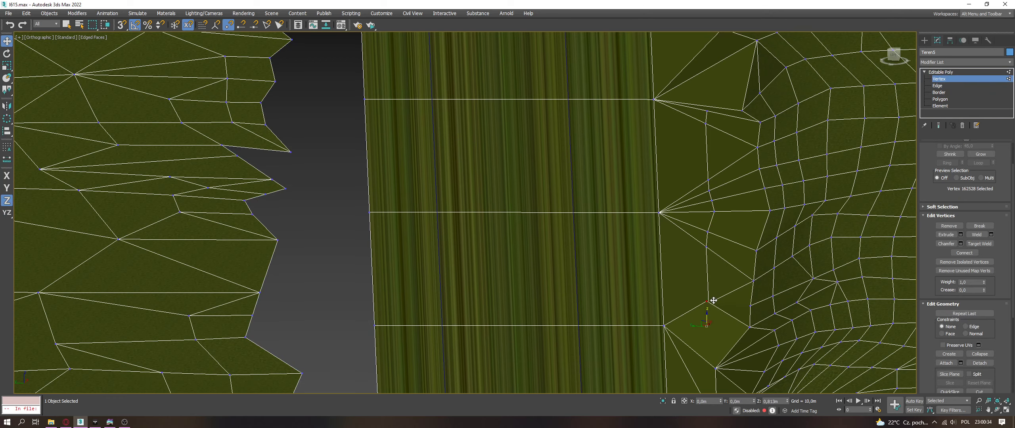
pyautogui.press('q')
pyautogui.moveTo(716, 331); pyautogui.dragTo(705, 110)
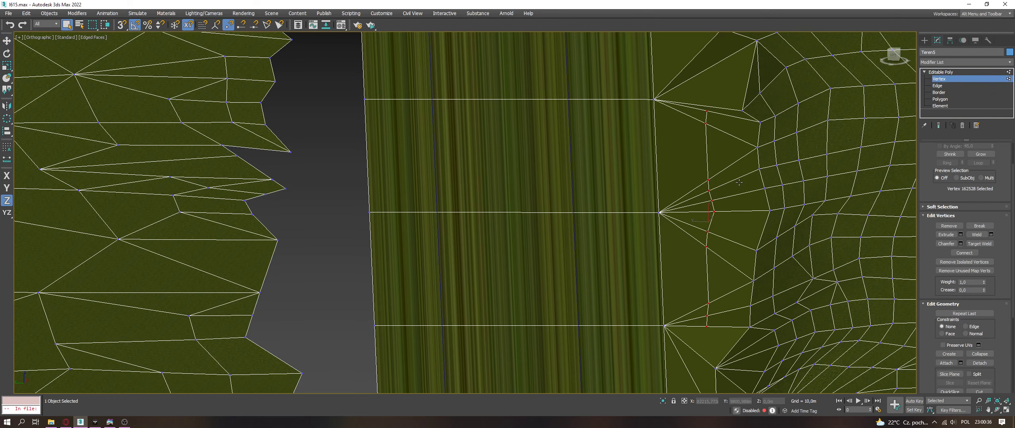
pyautogui.hotkey('ctrl', 'alt', 'c')
pyautogui.keyDown('alt'); pyautogui.moveTo(896, 145); pyautogui.dragTo(751, 136, button='middle'); pyautogui.keyUp('alt')
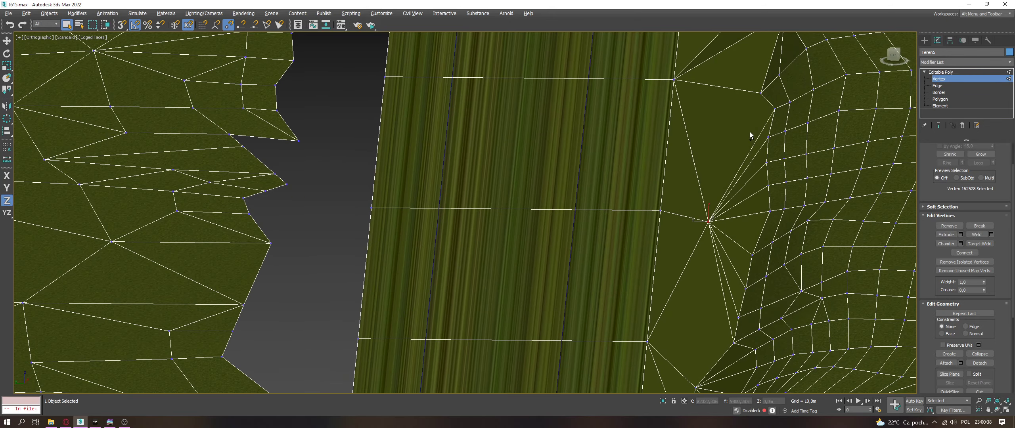
pyautogui.hotkey('ctrl', 'shift', 'e')
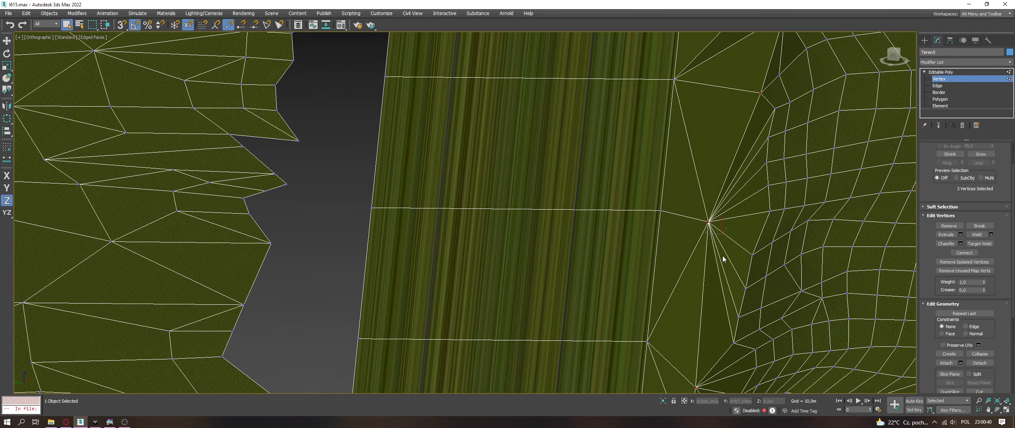
# Step: Adjust the height of the fan's collapsed vertex along Z, using vertex snapping, to level it with the seam
pyautogui.keyDown('alt'); pyautogui.moveTo(700, 206); pyautogui.dragTo(710, 220, button='middle'); pyautogui.keyUp('alt')
pyautogui.press('w')
pyautogui.press('s')
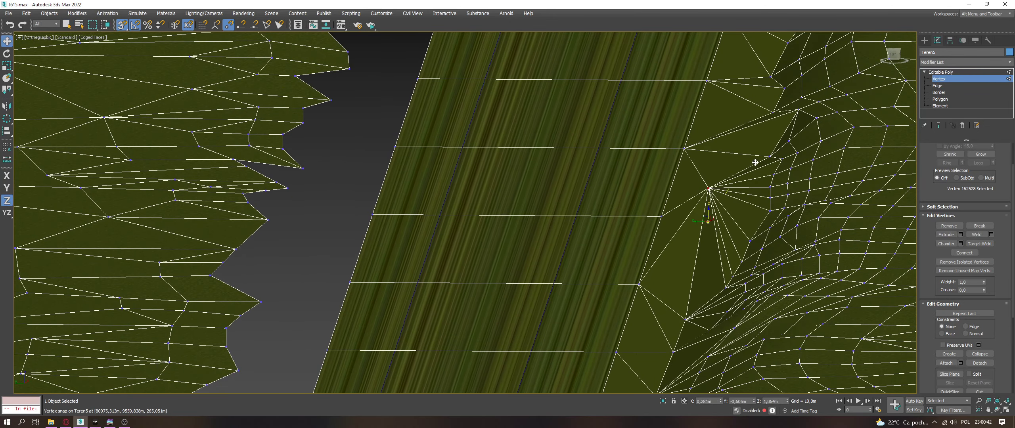
pyautogui.rightClick(761, 157)
pyautogui.moveTo(717, 218); pyautogui.dragTo(714, 278)
pyautogui.keyDown('alt'); pyautogui.moveTo(714, 277); pyautogui.dragTo(714, 242, button='middle'); pyautogui.keyUp('alt')
pyautogui.press('s')
pyautogui.moveTo(714, 242); pyautogui.dragTo(713, 232)
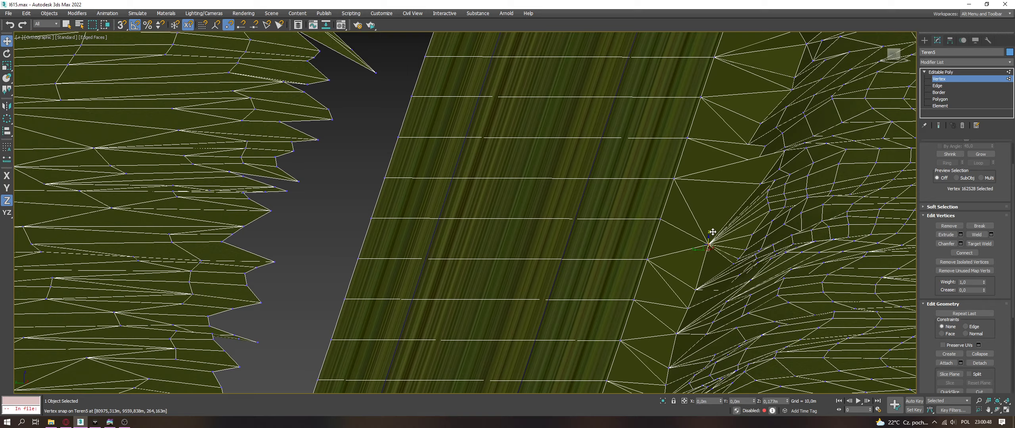
# Step: Connect the edges running from the next strip corner to the terrain border
pyautogui.click(696, 289)
pyautogui.moveTo(723, 202); pyautogui.dragTo(757, 217, button='middle')
pyautogui.click(759, 210)
pyautogui.click(951, 85)
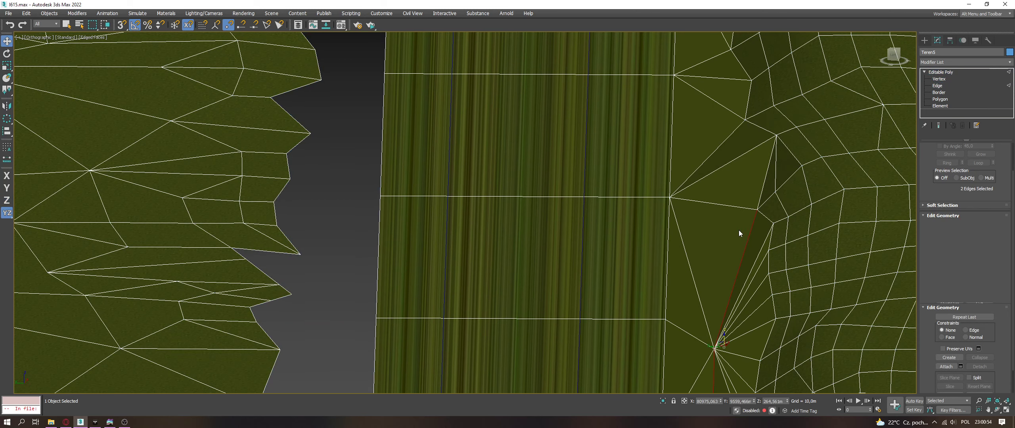
pyautogui.click(741, 142)
pyautogui.hotkey('ctrl', 'shift', 'e')
# Step: Collapse the resulting pair of vertices into one and connect it to the border vertex above
pyautogui.press('1')
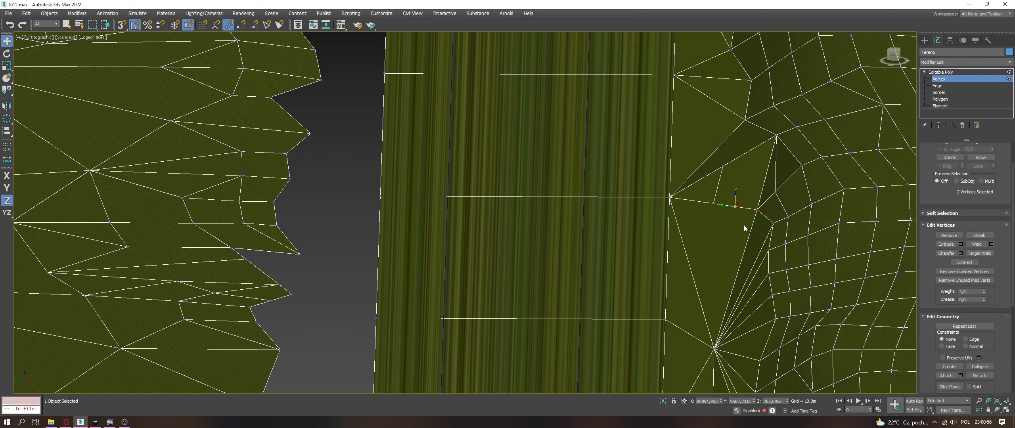
pyautogui.hotkey('ctrl', 'alt', 'c')
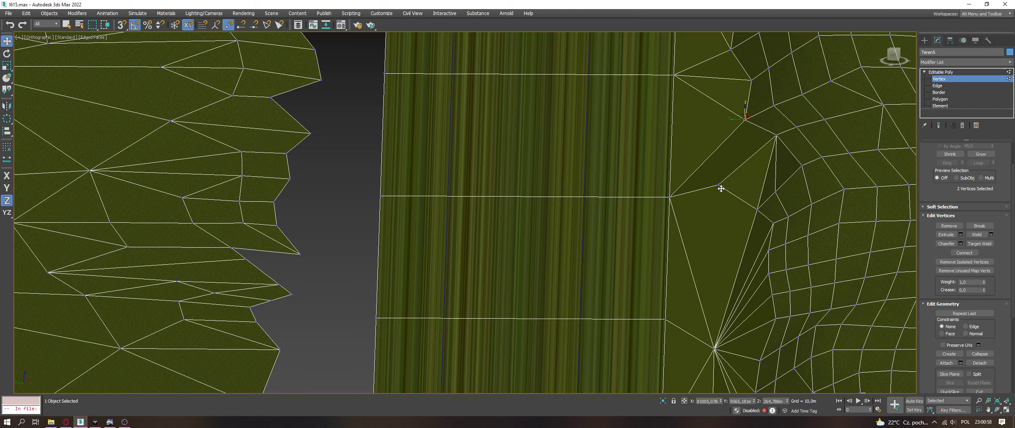
pyautogui.hotkey('ctrl', 'shift', 'e')
# Step: Lower the newly collapsed seam vertex along Z to smooth the slope beside the strip
pyautogui.click(718, 184)
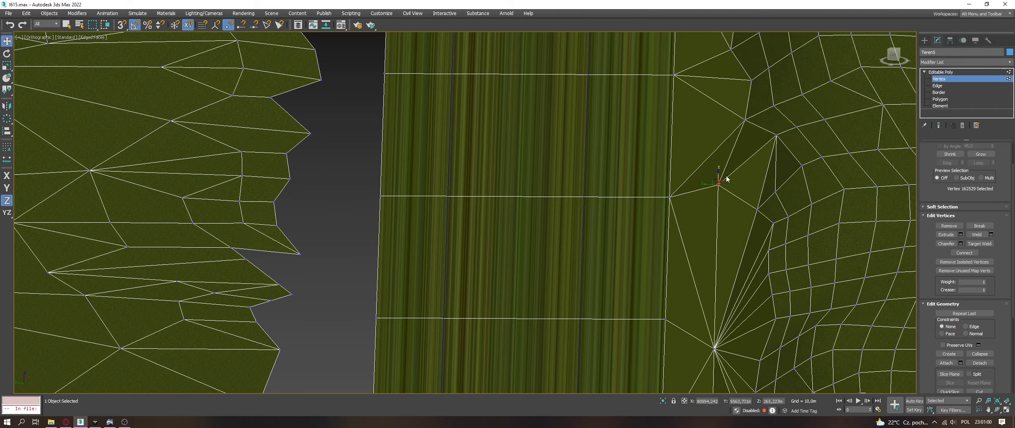
pyautogui.moveTo(718, 177); pyautogui.dragTo(719, 190)
pyautogui.moveTo(720, 177)
pyautogui.keyDown('alt'); pyautogui.mouseDown(button='middle')
pyautogui.moveTo(722, 214)
pyautogui.moveTo(719, 171)
pyautogui.mouseUp(button='middle'); pyautogui.keyUp('alt')
pyautogui.moveTo(720, 194); pyautogui.dragTo(720, 200)
pyautogui.keyDown('alt'); pyautogui.moveTo(720, 201); pyautogui.dragTo(717, 274, button='middle'); pyautogui.keyUp('alt')
# Step: Select the edges spanning the gap above the lowered vertex and connect them
pyautogui.scroll(6, 717, 273)
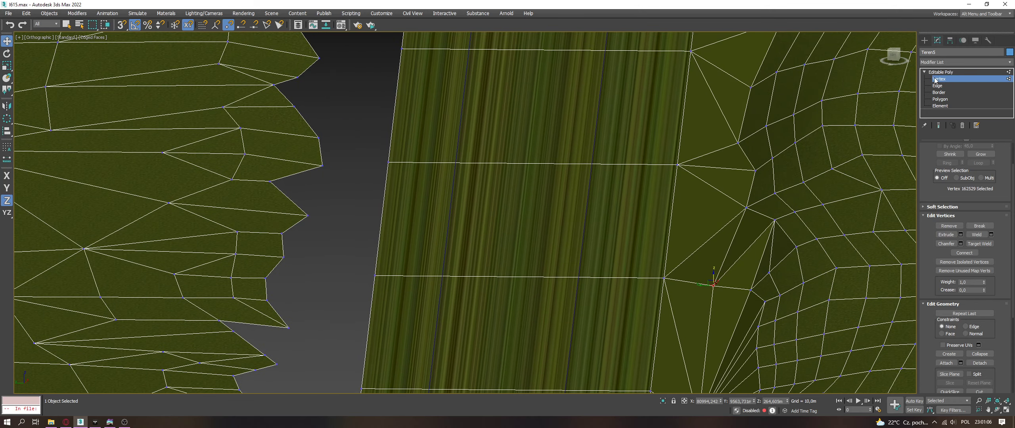
pyautogui.press('2')
pyautogui.click(730, 256)
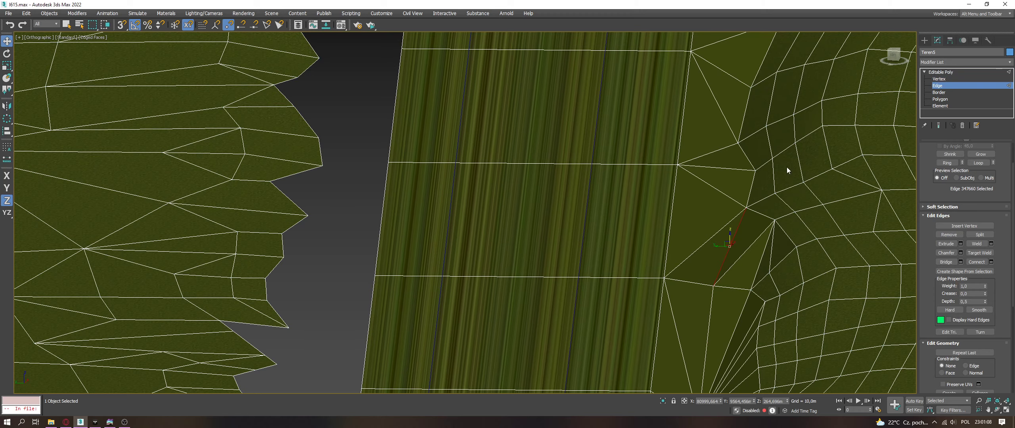
pyautogui.press('q')
pyautogui.click(729, 167)
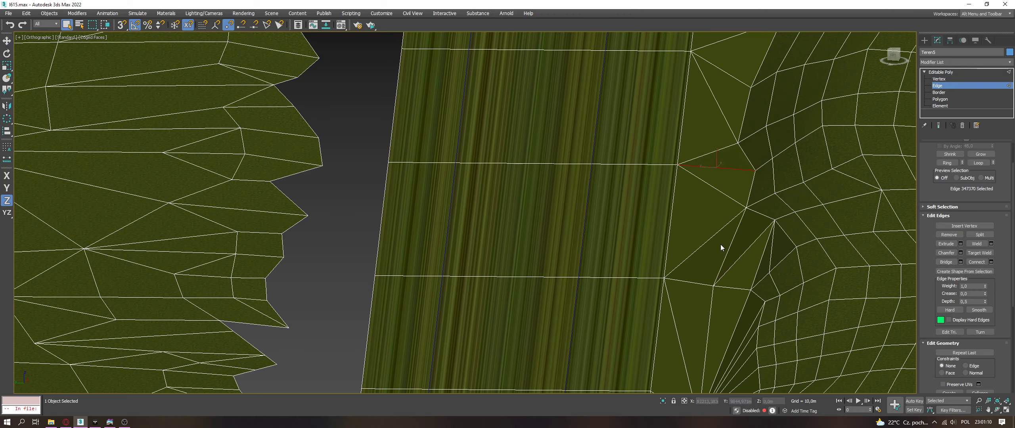
pyautogui.keyDown('ctrl'); pyautogui.moveTo(721, 243); pyautogui.dragTo(730, 176); pyautogui.keyUp('ctrl')
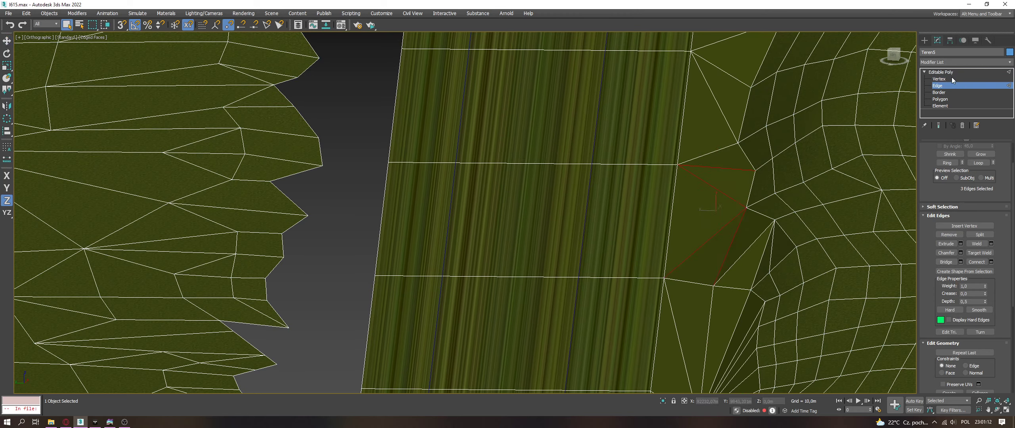
# Step: Target Weld the extra new vertex onto the lowered seam vertex and collapse the remaining new vertices into one
pyautogui.click(939, 79)
pyautogui.click(979, 244)
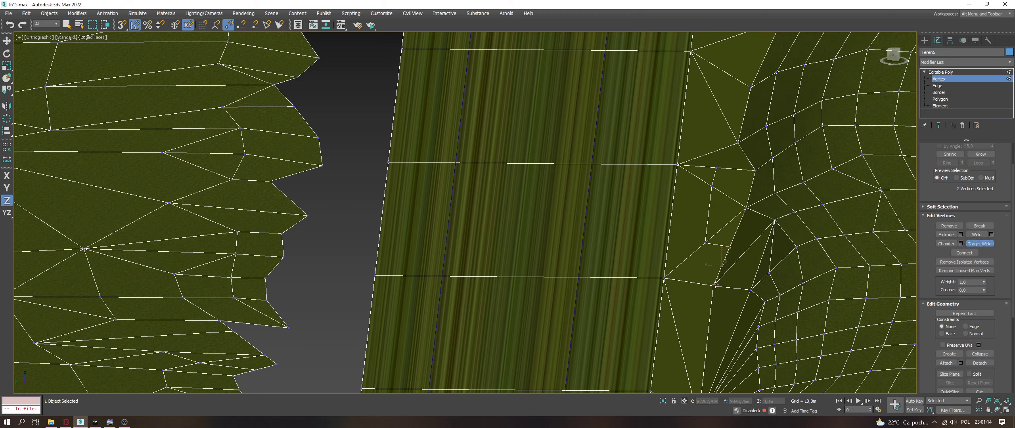
pyautogui.rightClick(718, 257)
pyautogui.moveTo(722, 164); pyautogui.dragTo(707, 237)
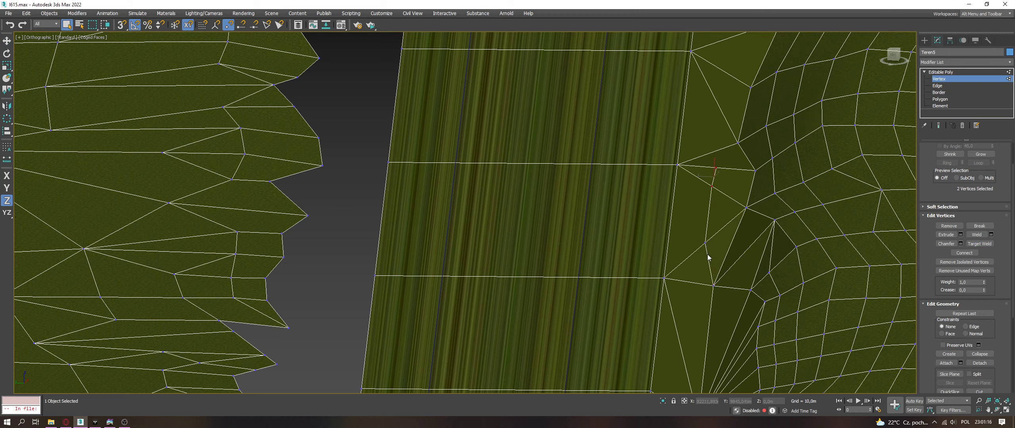
pyautogui.hotkey('ctrl', 'alt', 'c')
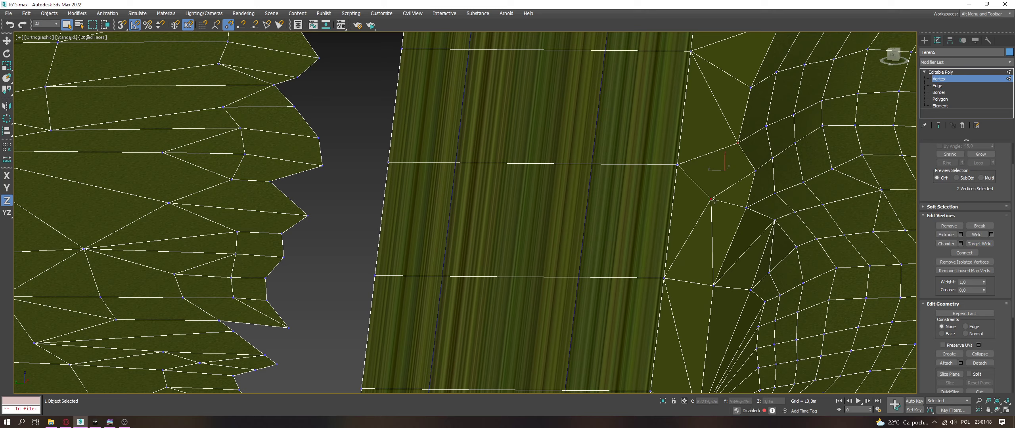
# Step: Move the latest collapsed vertex along Z to fit its height to the adjoining seam
pyautogui.keyDown('alt'); pyautogui.moveTo(713, 185); pyautogui.dragTo(715, 190, button='middle'); pyautogui.keyUp('alt')
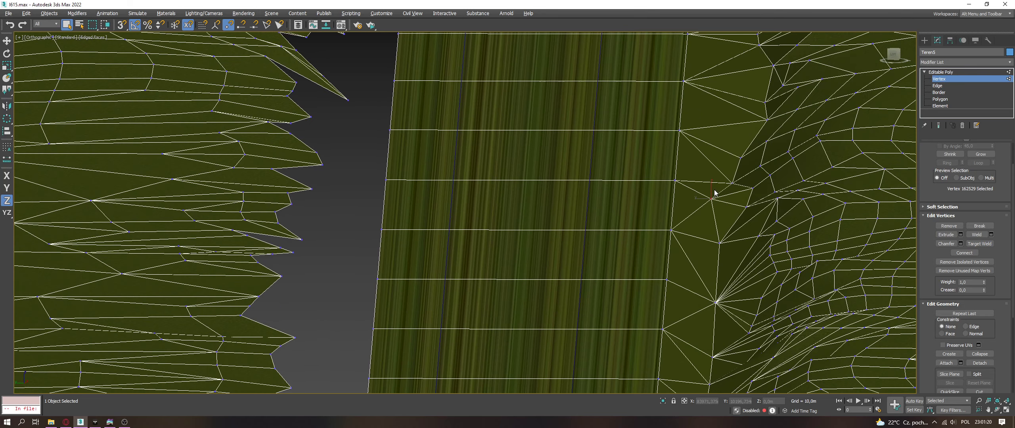
pyautogui.press('w')
pyautogui.moveTo(709, 194); pyautogui.dragTo(715, 212)
pyautogui.press('s')
pyautogui.press('F6')
pyautogui.press('s')
# Step: Select the two edges spanning the next gap beside the strip, connect them and switch to the resulting vertices
pyautogui.keyDown('alt'); pyautogui.moveTo(727, 261); pyautogui.dragTo(758, 206, button='middle'); pyautogui.keyUp('alt')
pyautogui.click(755, 204)
pyautogui.click(949, 85)
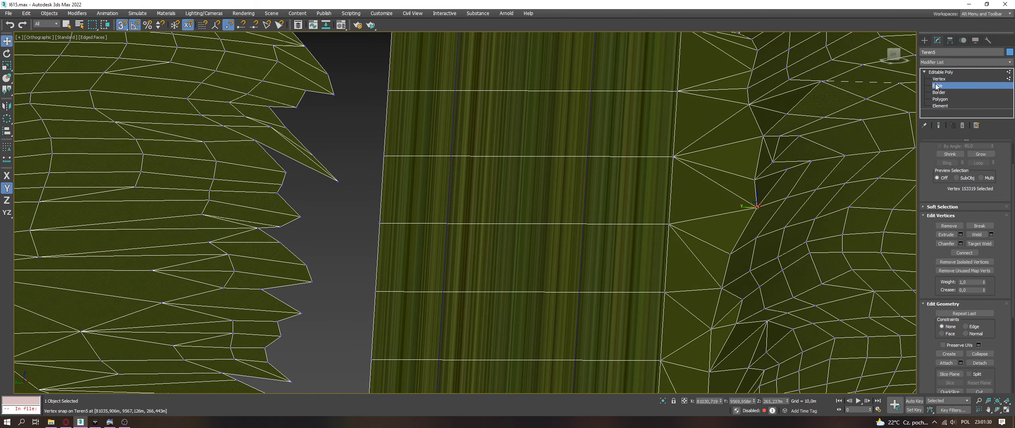
pyautogui.click(736, 185)
pyautogui.keyDown('alt'); pyautogui.moveTo(735, 184); pyautogui.dragTo(746, 272, button='middle'); pyautogui.keyUp('alt')
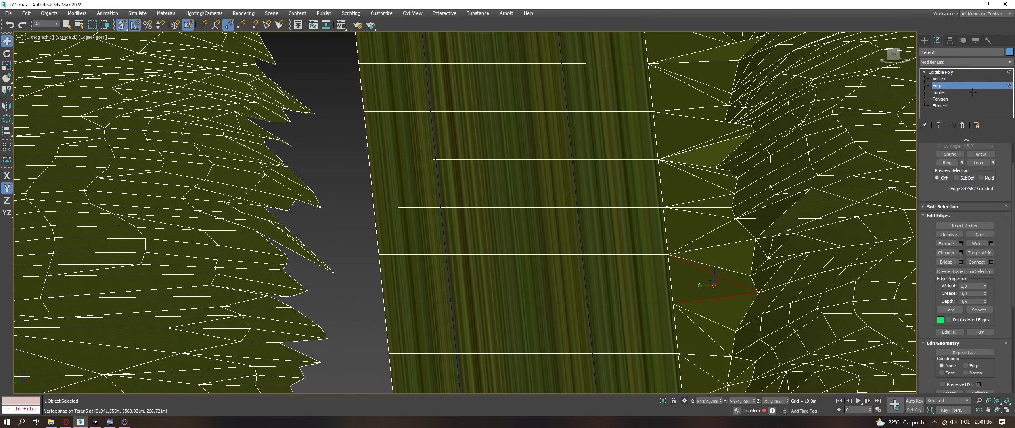
pyautogui.press('1')
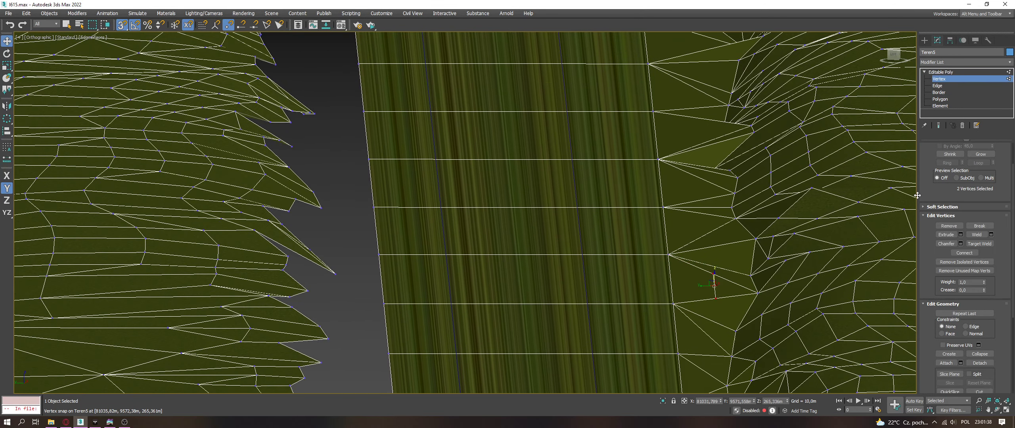
# Step: Collapse the two new vertices into one and connect it to the seam vertices above and below it
pyautogui.click(714, 286)
pyautogui.keyDown('ctrl'); pyautogui.click(751, 275); pyautogui.keyUp('ctrl')
pyautogui.keyDown('ctrl'); pyautogui.click(734, 330); pyautogui.keyUp('ctrl')
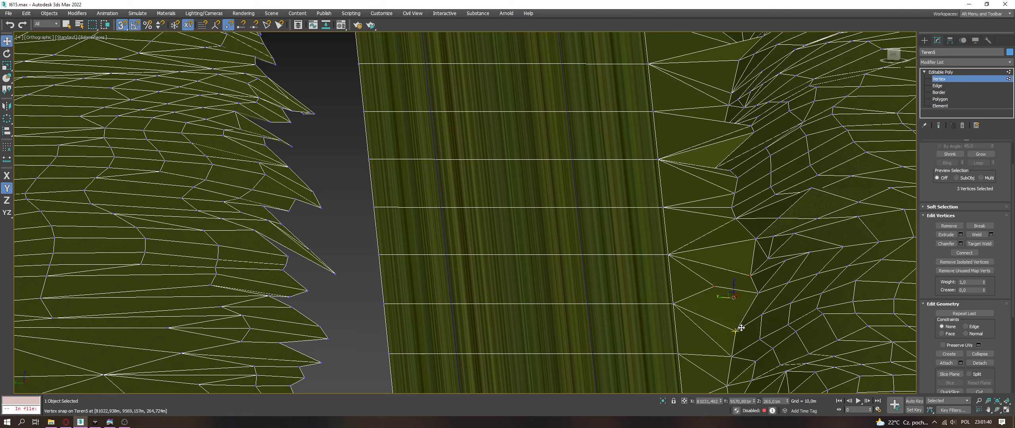
# Step: Move the collapsed vertex along Z with vertex snapping to match the adjoining seam height, and shift it along Y into the seam line
pyautogui.click(715, 286)
pyautogui.press('F7')
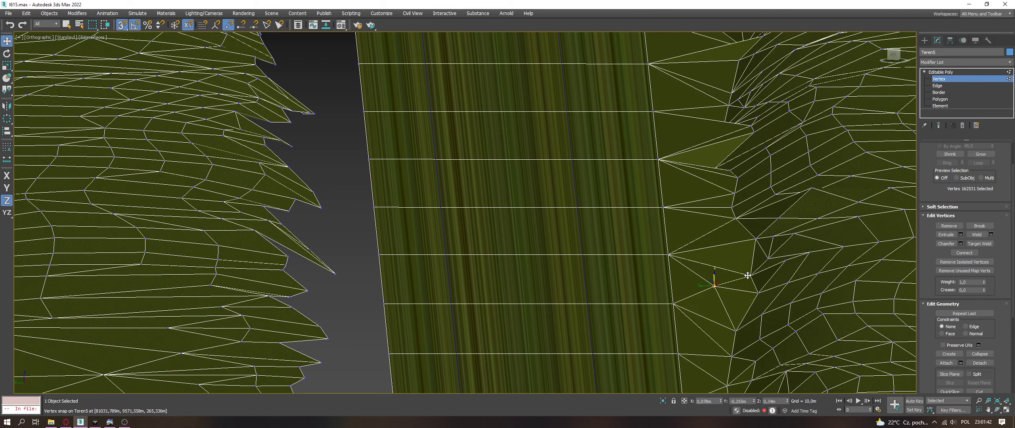
pyautogui.moveTo(715, 285); pyautogui.dragTo(729, 305)
pyautogui.press('F6')
pyautogui.click(728, 329)
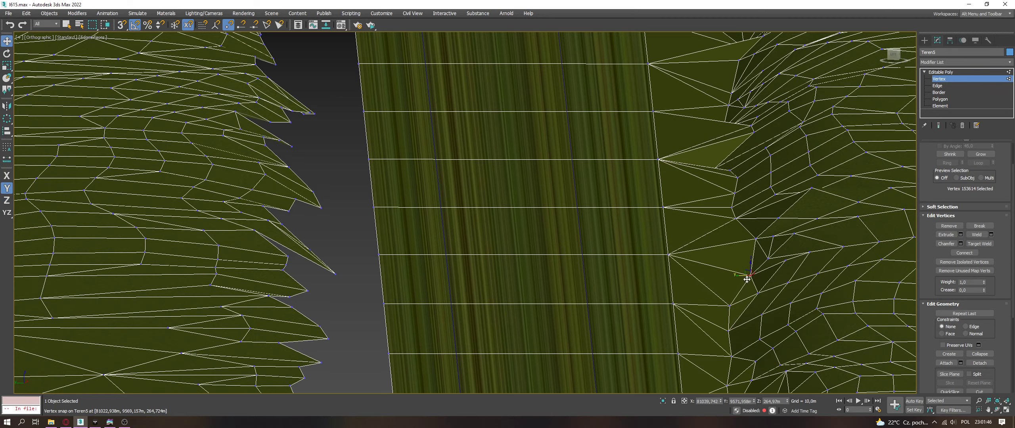
# Step: Connect the edges spanning the gap above the adjusted vertex and select the two new vertices
pyautogui.keyDown('alt'); pyautogui.moveTo(747, 280); pyautogui.dragTo(757, 276, button='middle'); pyautogui.keyUp('alt')
pyautogui.press('2')
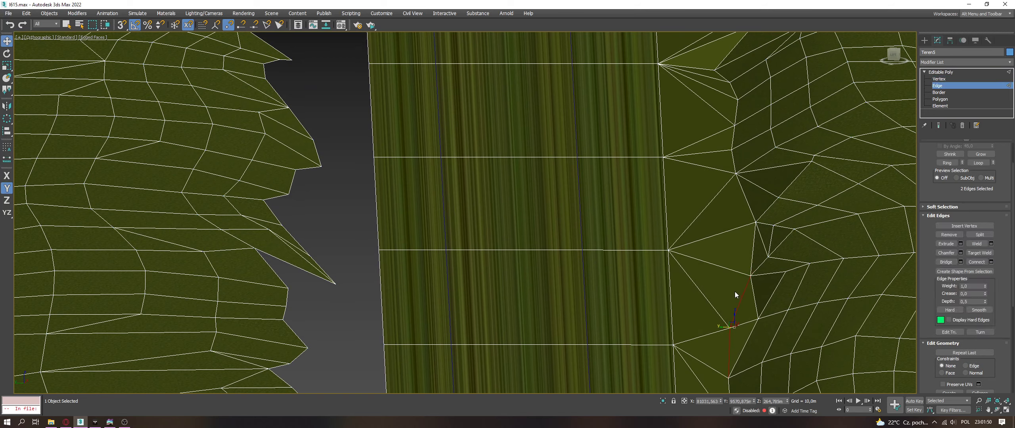
pyautogui.moveTo(734, 200); pyautogui.dragTo(735, 200)
pyautogui.click(710, 256)
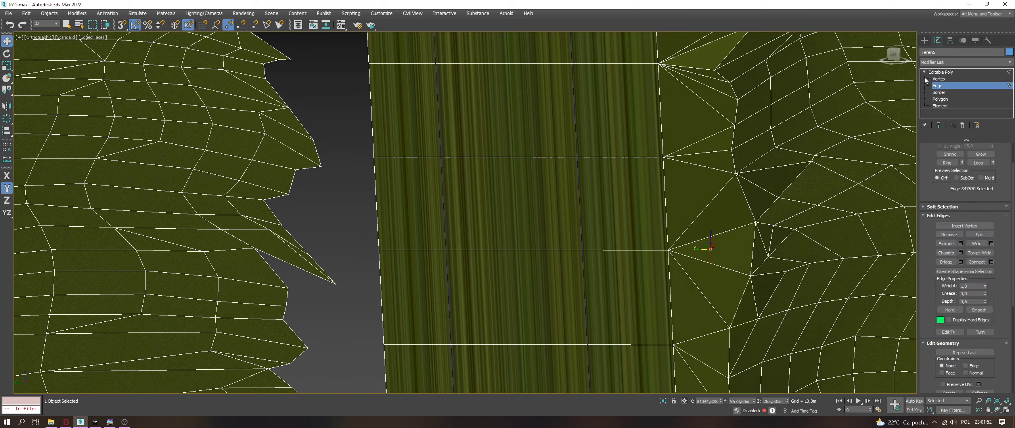
pyautogui.click(936, 76)
pyautogui.moveTo(719, 280); pyautogui.dragTo(705, 238)
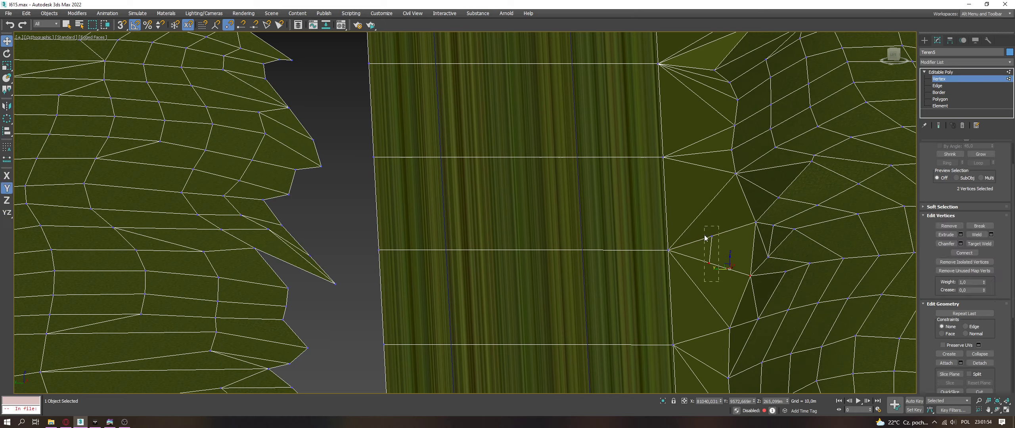
# Step: Collapse the selected vertices, connect the result to the seam vertices above and below, and shift it along Y away from the strip
pyautogui.hotkey('ctrl', 'alt', 'c')
pyautogui.keyDown('ctrl'); pyautogui.click(730, 328); pyautogui.keyUp('ctrl')
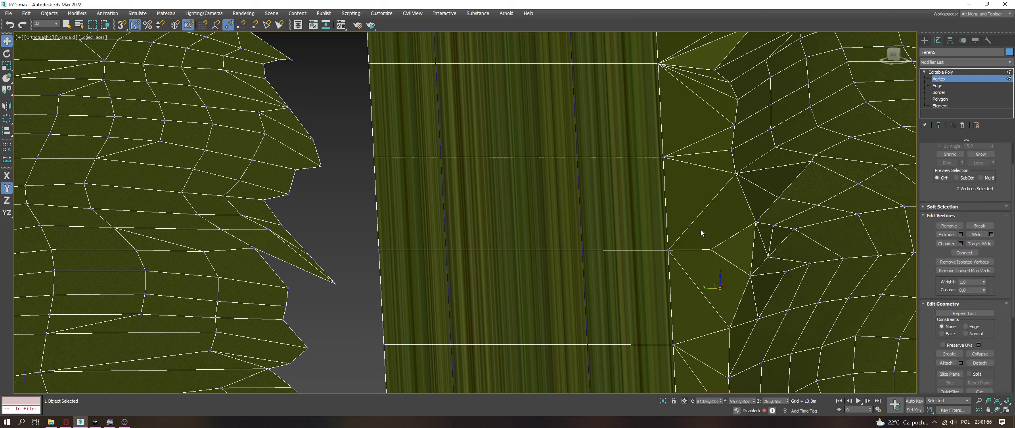
pyautogui.hotkey('ctrl', 'shift', 'e')
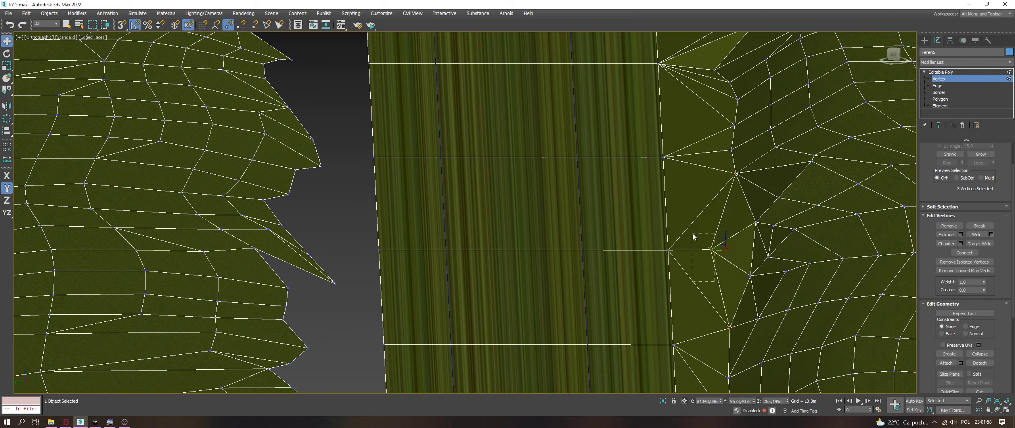
pyautogui.moveTo(697, 252); pyautogui.dragTo(726, 276)
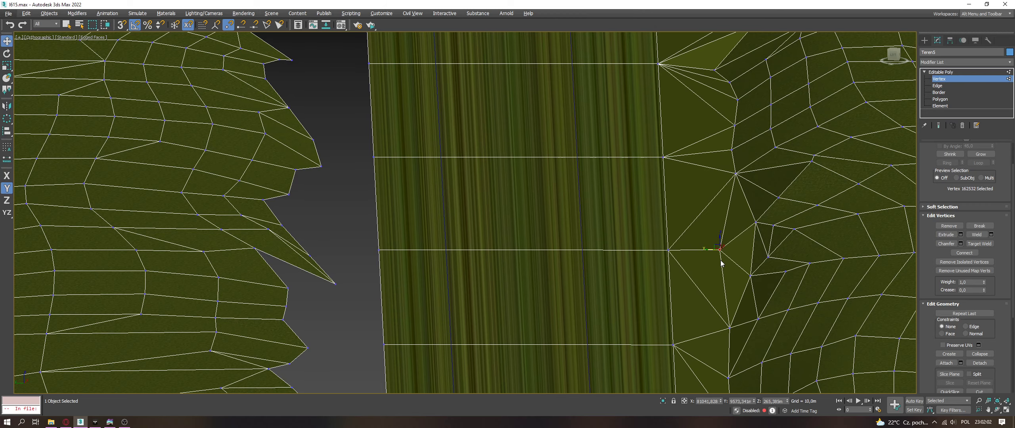
# Step: Lower the collapsed vertex along Z, snapping it to the height of the neighbouring seam vertex
pyautogui.keyDown('alt'); pyautogui.moveTo(721, 260); pyautogui.dragTo(740, 246, button='middle'); pyautogui.keyUp('alt')
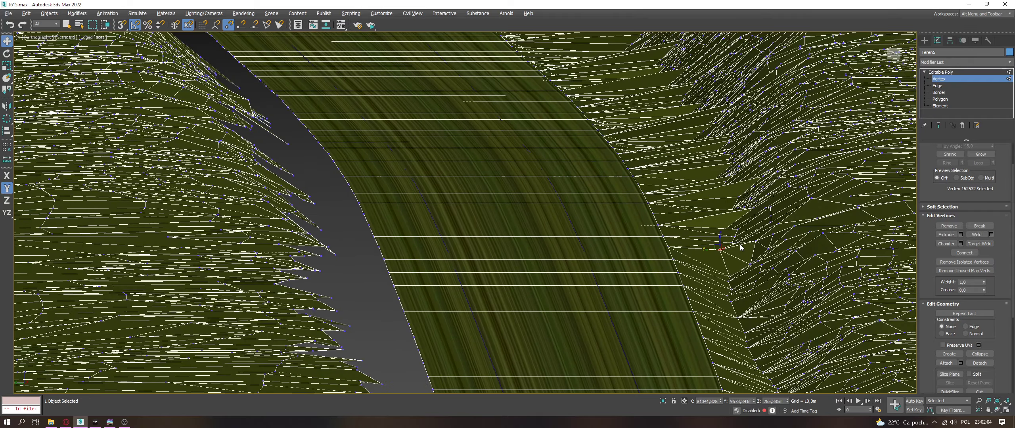
pyautogui.press('s')
pyautogui.press('F7')
pyautogui.moveTo(721, 260); pyautogui.dragTo(726, 267)
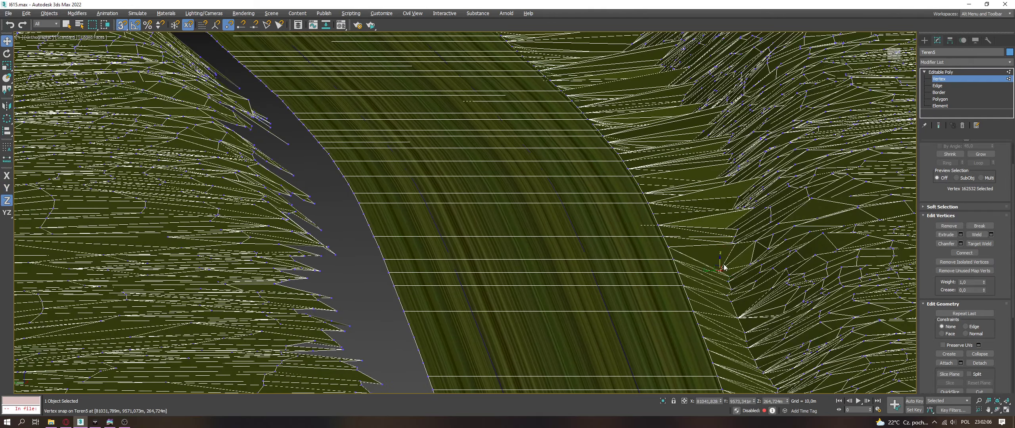
pyautogui.press('s')
pyautogui.press('F6')
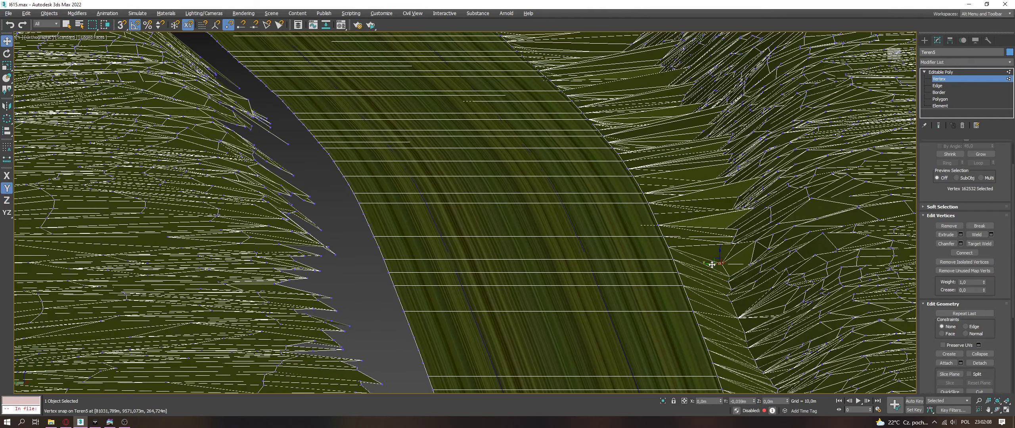
# Step: Examine the slope and triangulation around the lowered seam vertex from several angles and distances
pyautogui.keyDown('alt'); pyautogui.moveTo(720, 262); pyautogui.dragTo(720, 263, button='middle'); pyautogui.keyUp('alt')
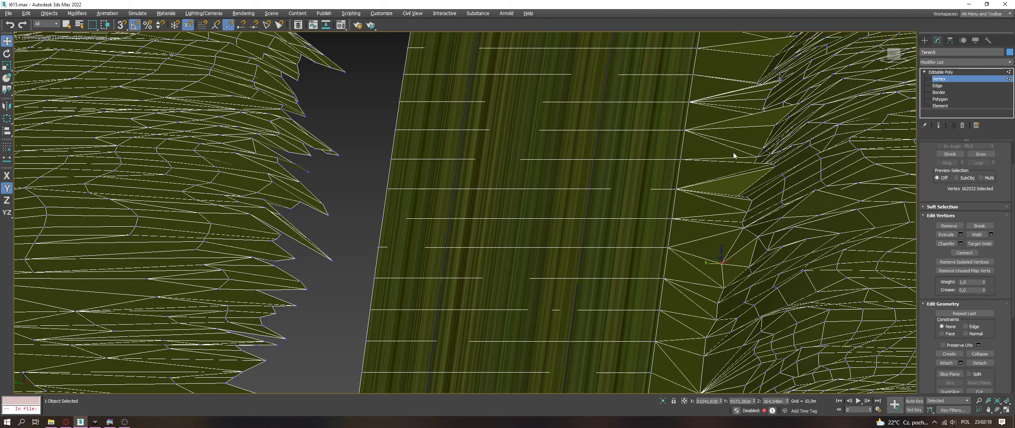
pyautogui.scroll(-3, 707, 214)
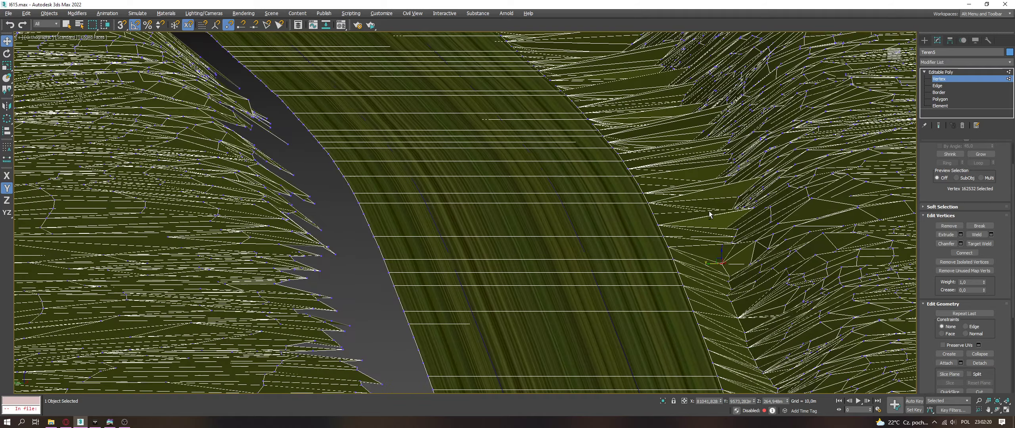
pyautogui.scroll(8, 720, 257)
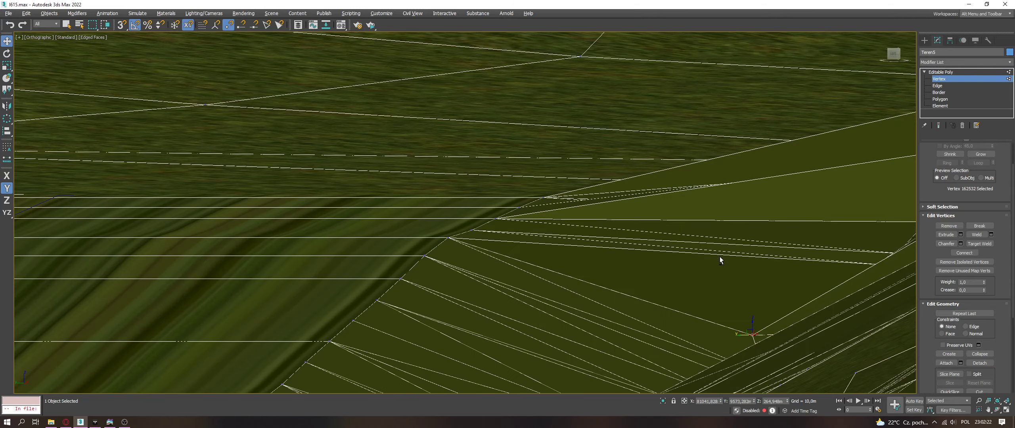
pyautogui.scroll(-2, 720, 259)
pyautogui.scroll(-4, 720, 258)
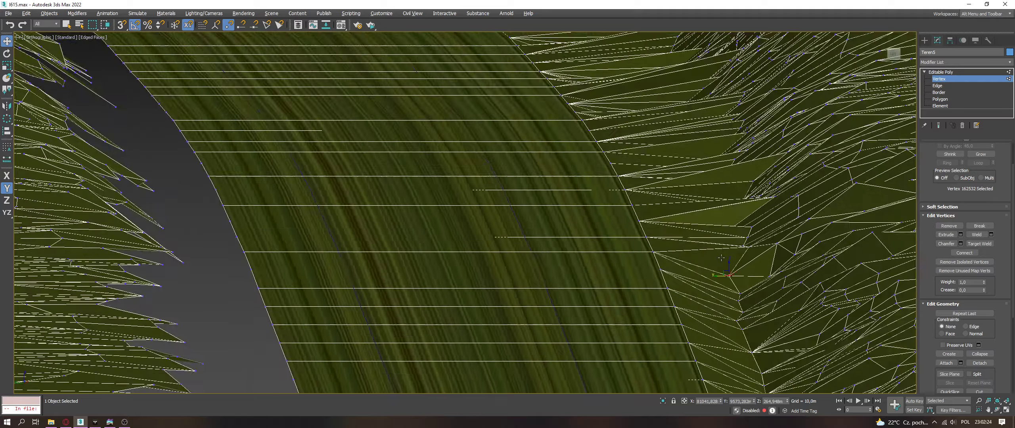
pyautogui.scroll(-5, 720, 260)
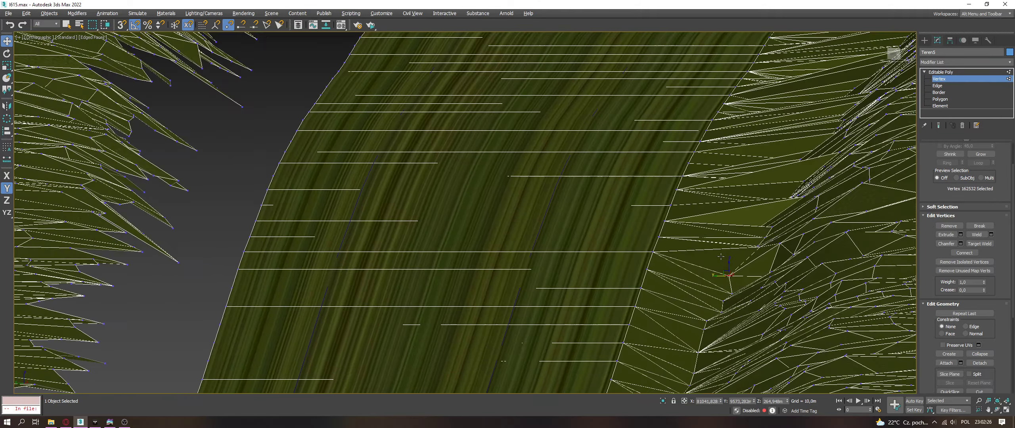
pyautogui.scroll(-3, 722, 260)
pyautogui.scroll(8, 725, 259)
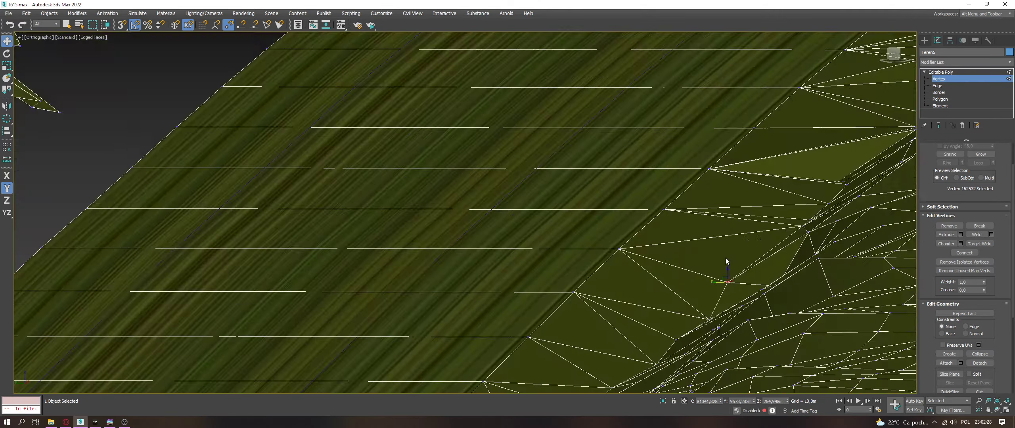
pyautogui.scroll(2, 736, 265)
pyautogui.scroll(4, 777, 222)
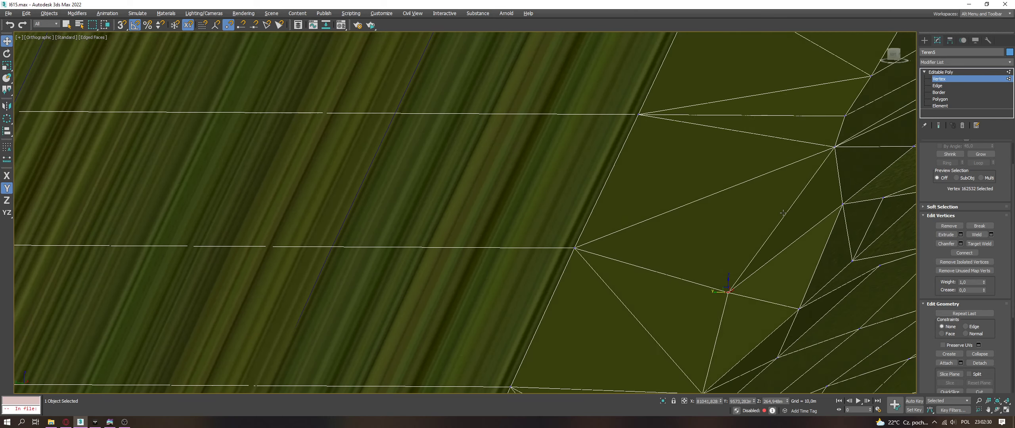
# Step: Connect the six edges spanning the next gap up the strip and collapse the new vertices into one
pyautogui.scroll(-2, 784, 217)
pyautogui.press('2')
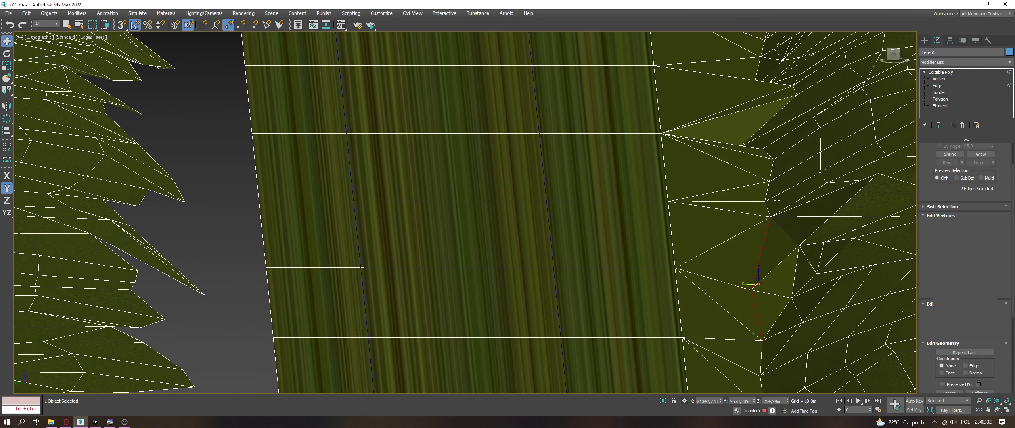
pyautogui.moveTo(746, 155); pyautogui.dragTo(745, 152)
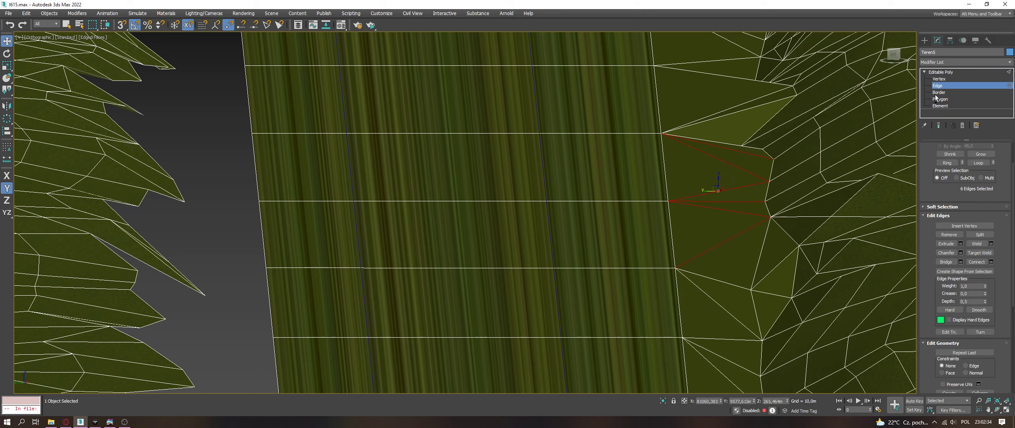
pyautogui.click(939, 79)
pyautogui.moveTo(726, 248); pyautogui.dragTo(721, 150)
pyautogui.hotkey('ctrl', 'alt', 'c')
# Step: Connect the newly collapsed vertex to the seam vertex below it and to the terrain corner vertex above it
pyautogui.keyDown('ctrl'); pyautogui.click(720, 191); pyautogui.keyUp('ctrl')
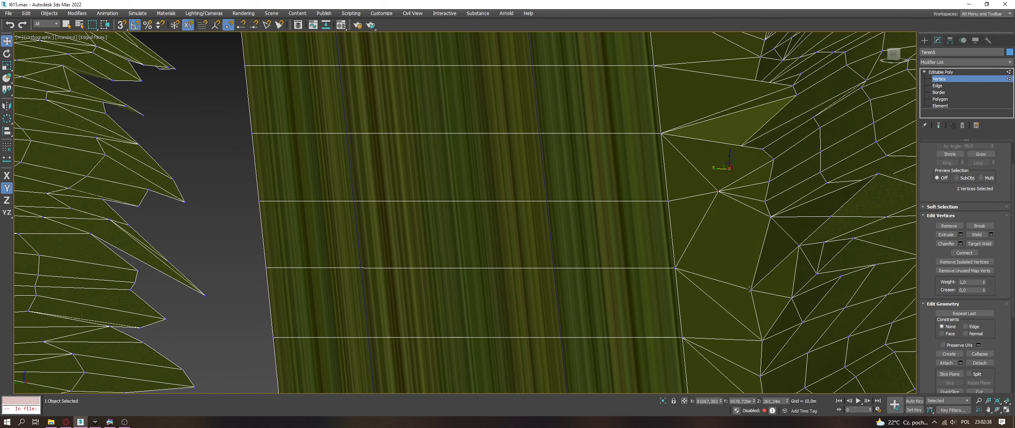
pyautogui.hotkey('ctrl', 'shift', 'e')
pyautogui.click(740, 144)
pyautogui.press('F5')
pyautogui.keyDown('alt'); pyautogui.moveTo(827, 130); pyautogui.dragTo(833, 131, button='middle'); pyautogui.keyUp('alt')
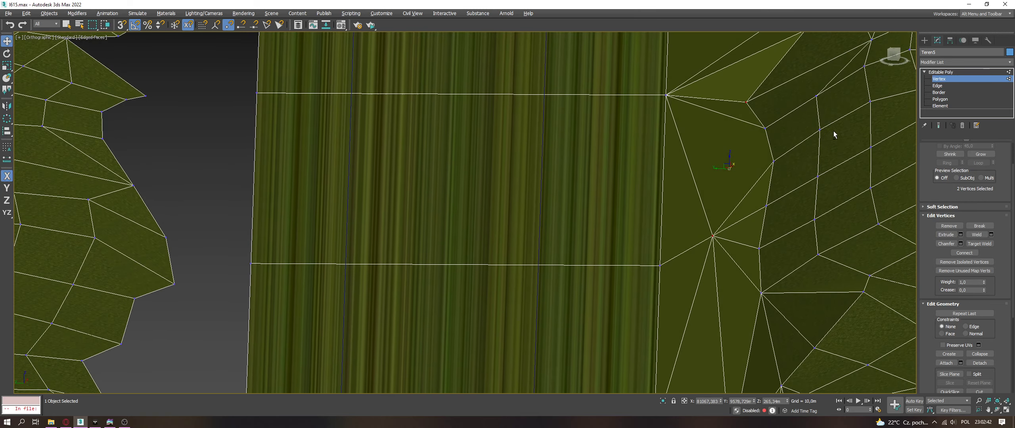
pyautogui.click(938, 86)
pyautogui.press('1')
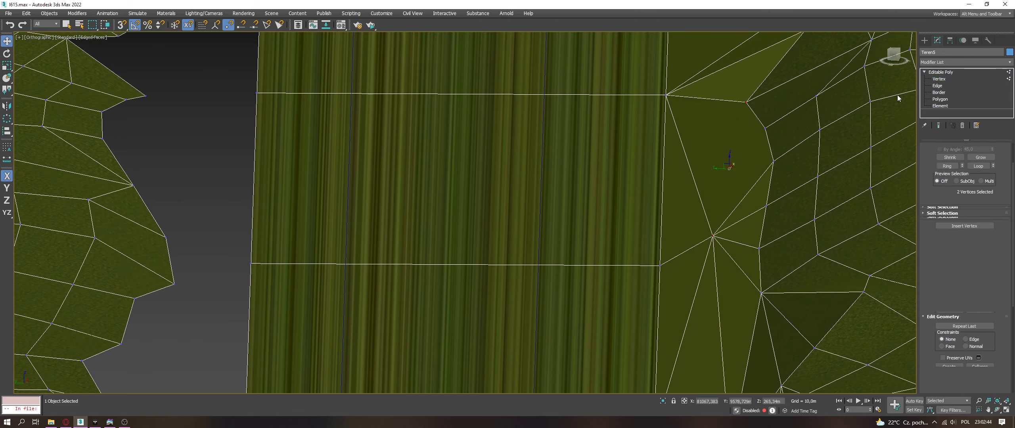
pyautogui.hotkey('ctrl', 'shift', 'e')
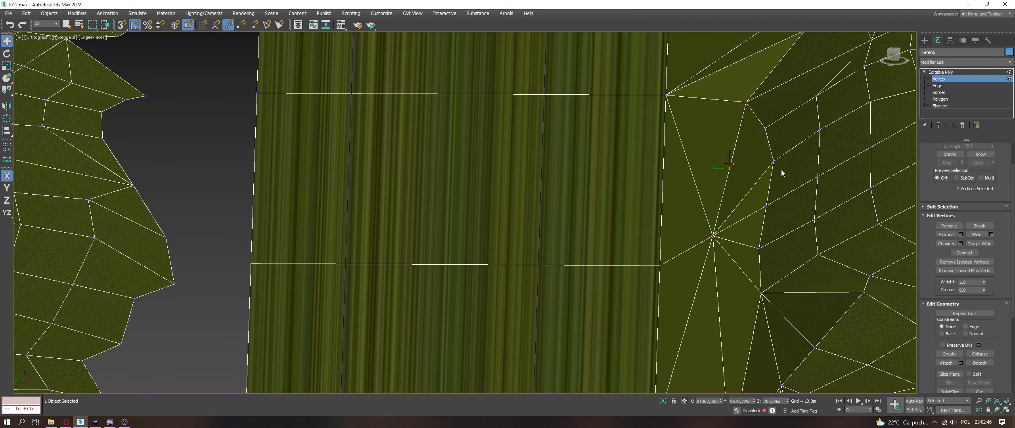
# Step: Move the connected vertex along Z with vertex snapping to the height of the previously adjusted seam vertex
pyautogui.keyDown('alt'); pyautogui.moveTo(696, 207); pyautogui.dragTo(716, 227, button='middle'); pyautogui.keyUp('alt')
pyautogui.press('s')
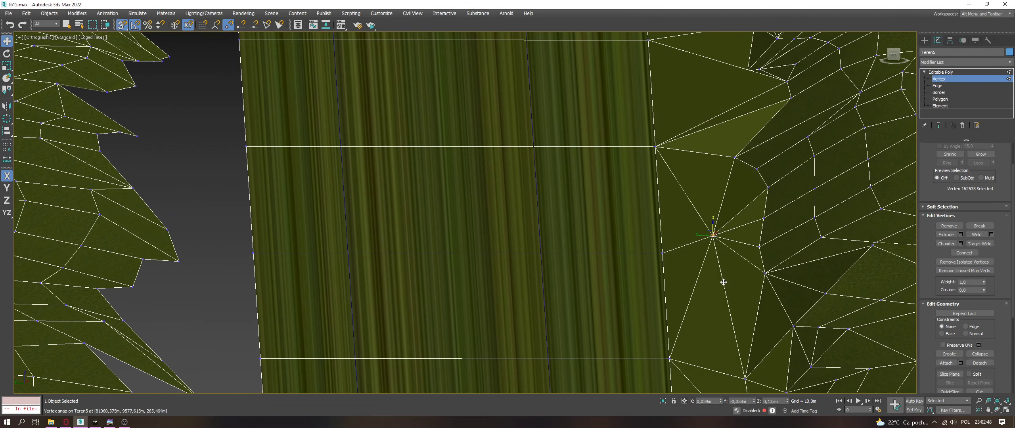
pyautogui.moveTo(714, 259); pyautogui.dragTo(752, 372)
pyautogui.rightClick(753, 372)
pyautogui.press('s')
pyautogui.press('F6')
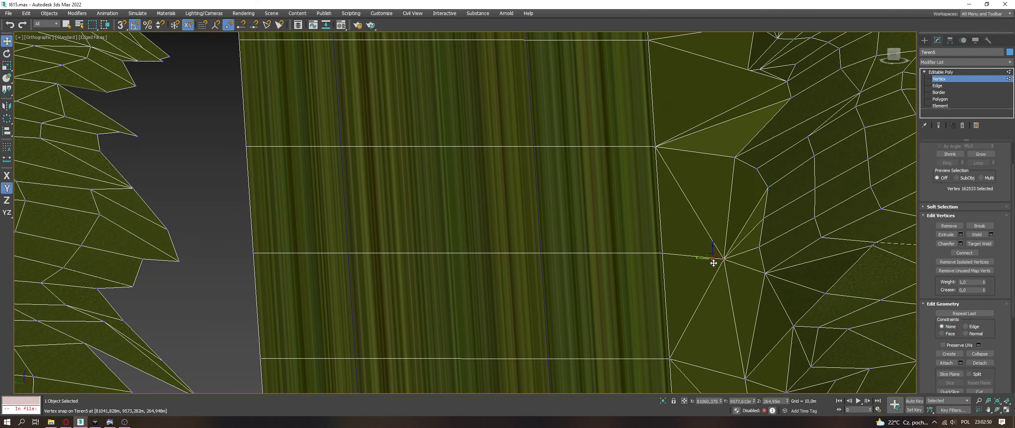
# Step: Select the terrain corner vertex above the height-matched vertex and move it slightly along Y toward the strip
pyautogui.keyDown('alt'); pyautogui.moveTo(713, 260); pyautogui.dragTo(743, 252, button='middle'); pyautogui.keyUp('alt')
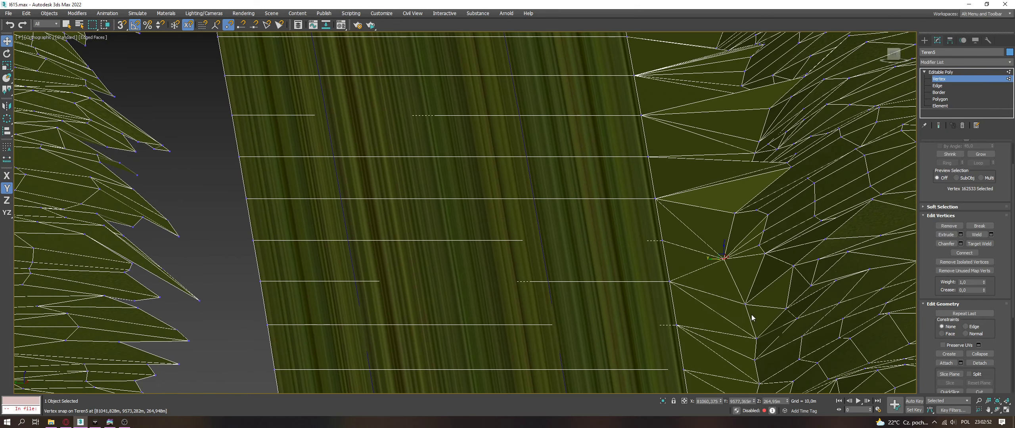
pyautogui.scroll(2, 744, 251)
pyautogui.click(730, 256)
pyautogui.scroll(3, 729, 255)
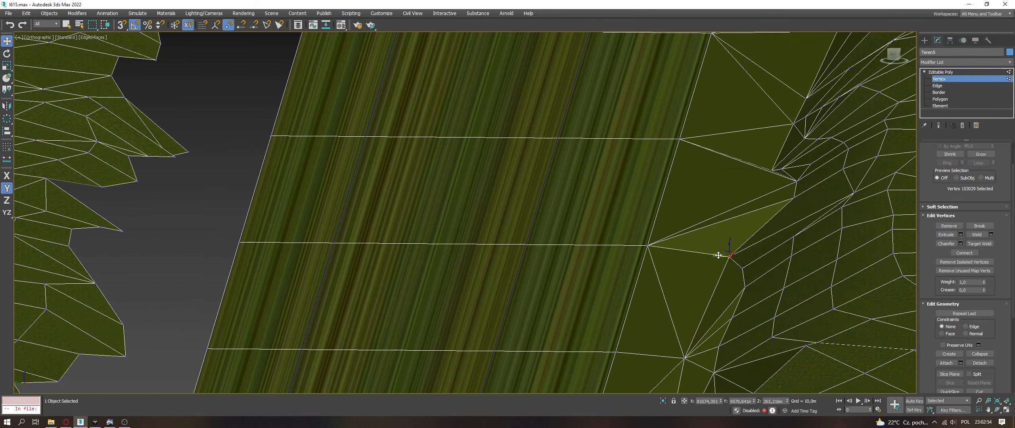
pyautogui.moveTo(729, 256); pyautogui.dragTo(717, 254)
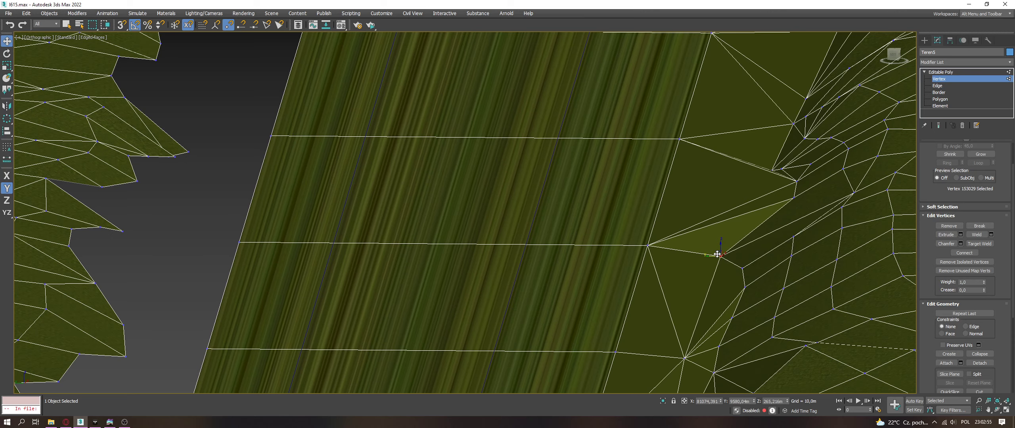
# Step: Select the three edges spanning the gap above the shifted corner vertex, connect them and switch to the new vertices
pyautogui.click(937, 85)
pyautogui.moveTo(762, 173); pyautogui.dragTo(765, 86)
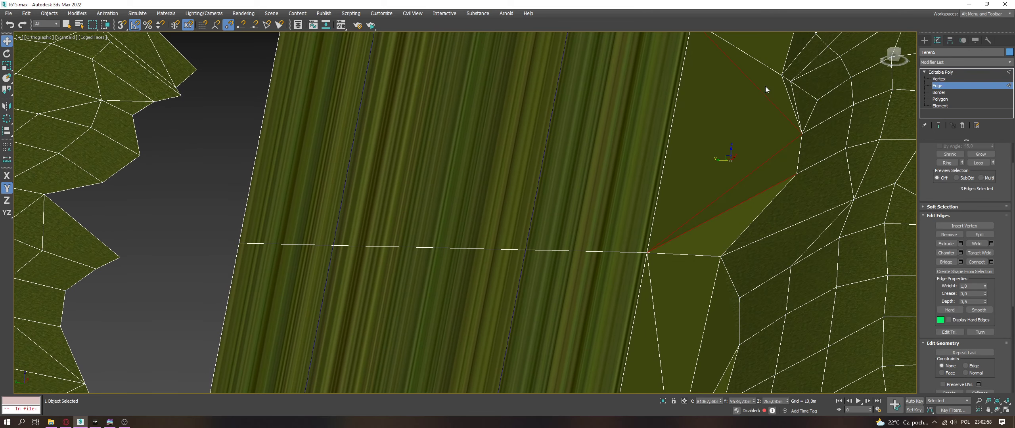
pyautogui.click(948, 79)
pyautogui.click(781, 75)
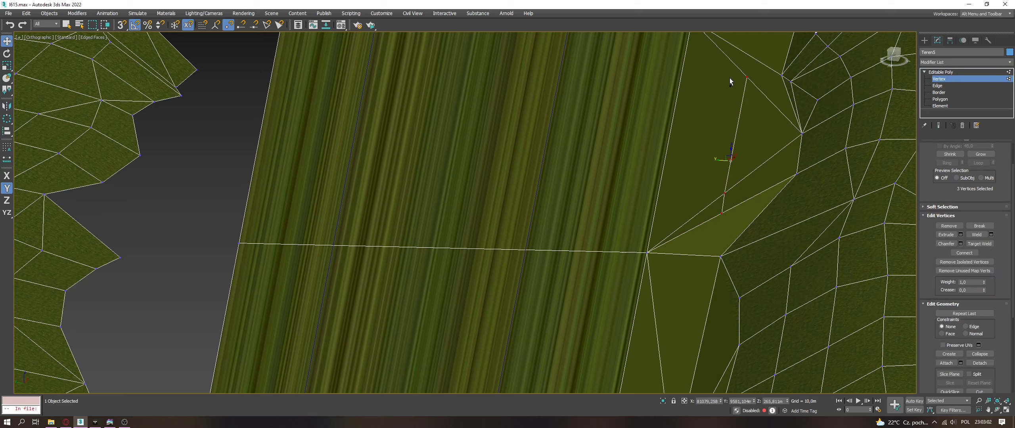
# Step: Collapse the three new vertices into one and move it along Z with vertex snapping to the neighbouring seam vertex's height
pyautogui.keyDown('ctrl'); pyautogui.click(732, 160); pyautogui.keyUp('ctrl')
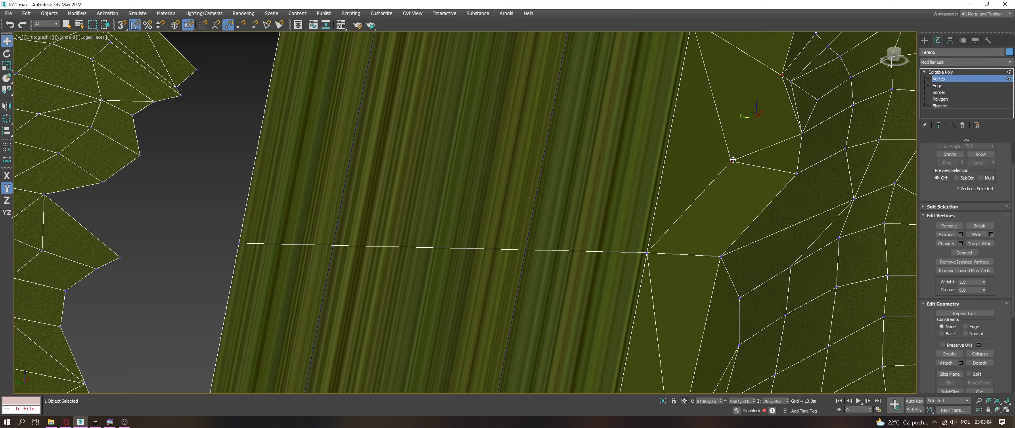
pyautogui.click(731, 161)
pyautogui.keyDown('alt'); pyautogui.moveTo(731, 161); pyautogui.dragTo(734, 218, button='middle'); pyautogui.keyUp('alt')
pyautogui.press('s')
pyautogui.press('F7')
pyautogui.press('F6')
pyautogui.press('s')
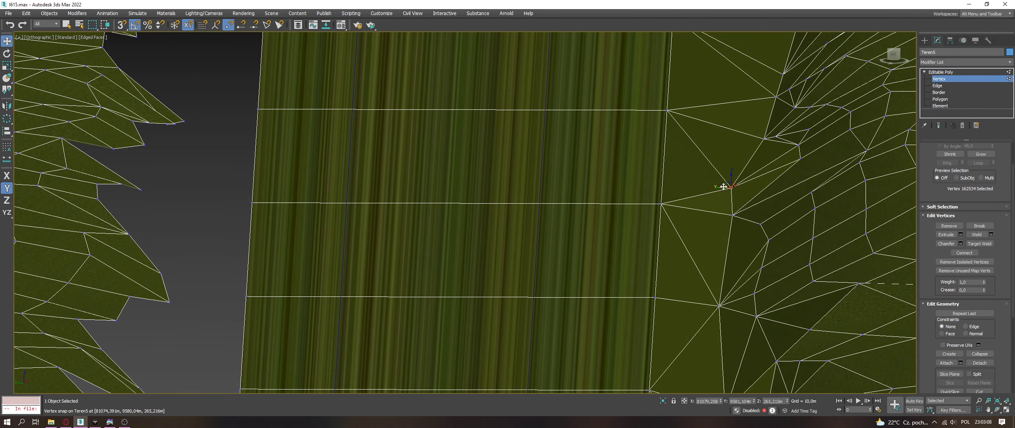
# Step: Select the six edges fanning across the next gap along the seam, connect them and switch to the new vertices
pyautogui.keyDown('alt'); pyautogui.moveTo(730, 186); pyautogui.dragTo(750, 261, button='middle'); pyautogui.keyUp('alt')
pyautogui.scroll(5, 754, 286)
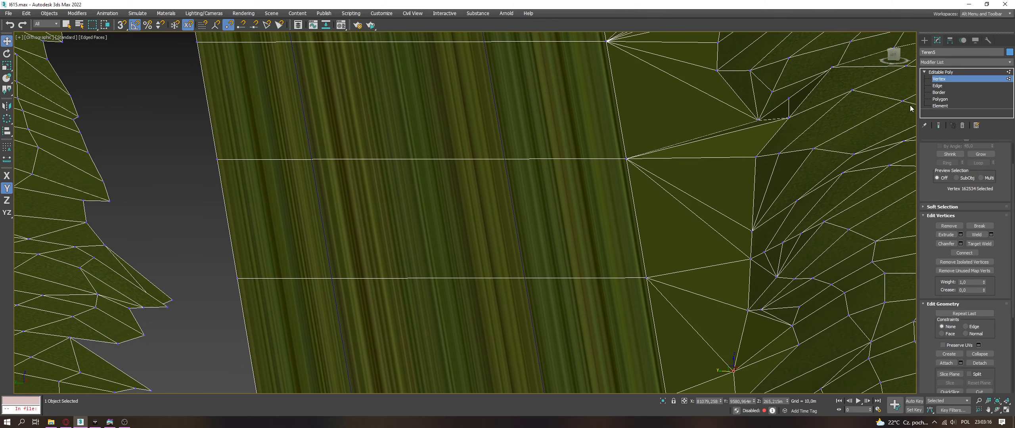
pyautogui.click(937, 86)
pyautogui.click(740, 308)
pyautogui.keyDown('alt'); pyautogui.moveTo(741, 304); pyautogui.dragTo(742, 306, button='middle'); pyautogui.keyUp('alt')
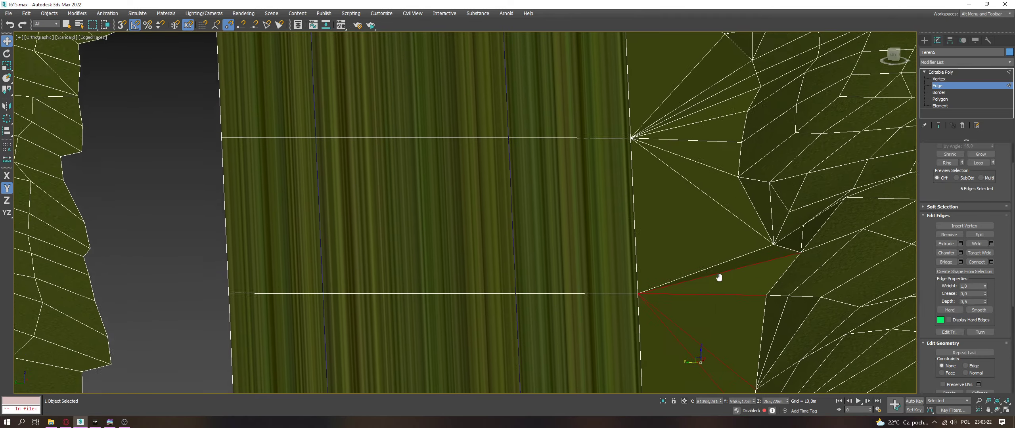
pyautogui.scroll(-5, 721, 276)
pyautogui.keyDown('alt'); pyautogui.moveTo(720, 276); pyautogui.dragTo(729, 269, button='middle'); pyautogui.keyUp('alt')
pyautogui.scroll(6, 729, 269)
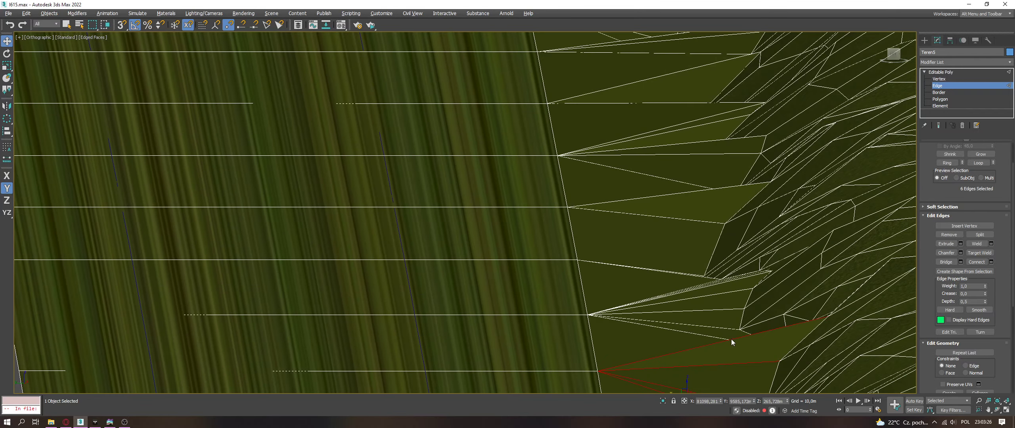
pyautogui.keyDown('alt'); pyautogui.moveTo(731, 339); pyautogui.dragTo(739, 226, button='middle'); pyautogui.keyUp('alt')
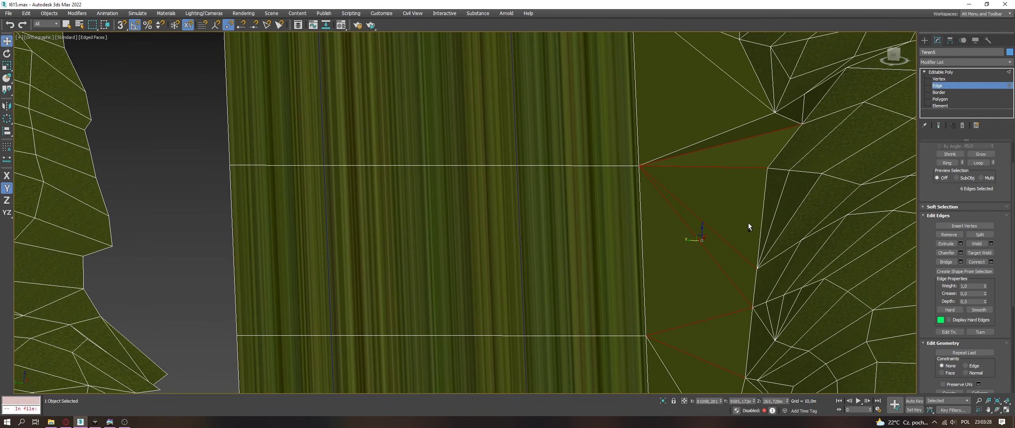
pyautogui.hotkey('ctrl', 'z')
pyautogui.keyDown('ctrl'); pyautogui.click(939, 79); pyautogui.keyUp('ctrl')
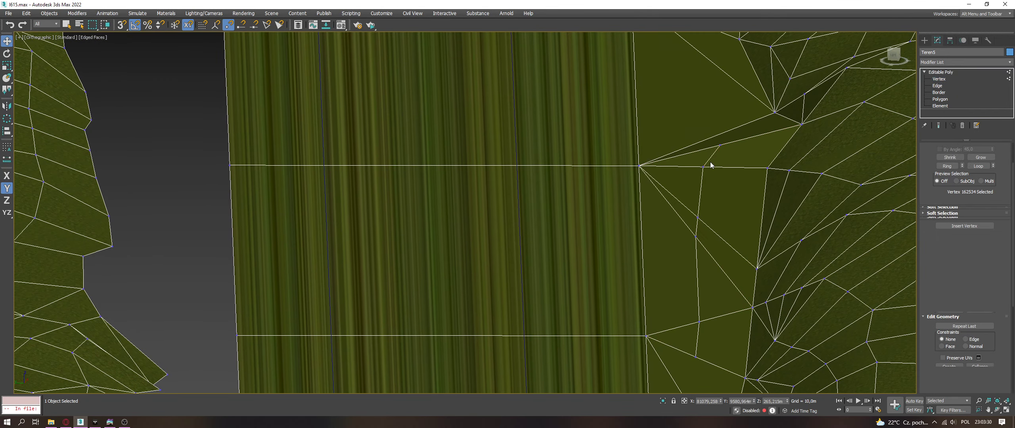
# Step: Collapse the new vertices into one and move it along Z with vertex snapping to the previous seam vertex's height
pyautogui.click(699, 238)
pyautogui.keyDown('alt'); pyautogui.moveTo(730, 240); pyautogui.dragTo(743, 295, button='middle'); pyautogui.keyUp('alt')
pyautogui.press('s')
pyautogui.press('F7')
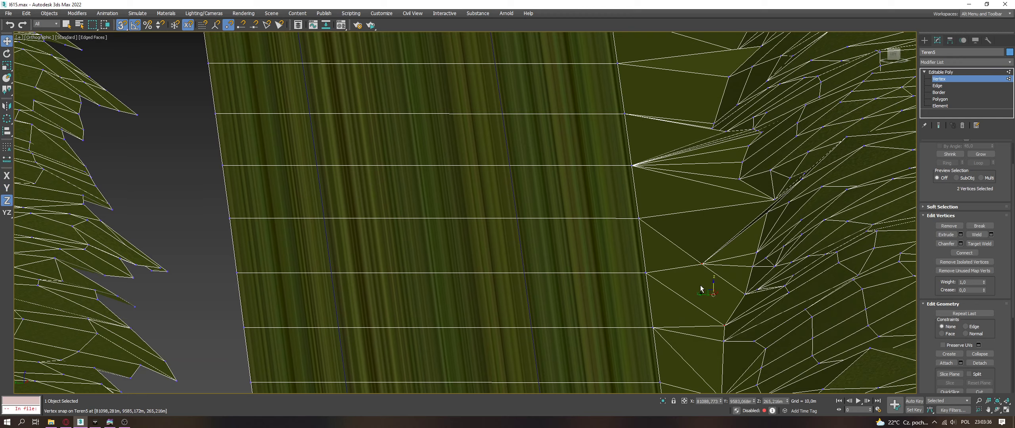
# Step: Connect the height-matched vertex to the previous seam vertex below it and move it slightly along Y
pyautogui.click(701, 265)
pyautogui.press('F6')
pyautogui.moveTo(700, 265); pyautogui.dragTo(694, 266)
pyautogui.press('s')
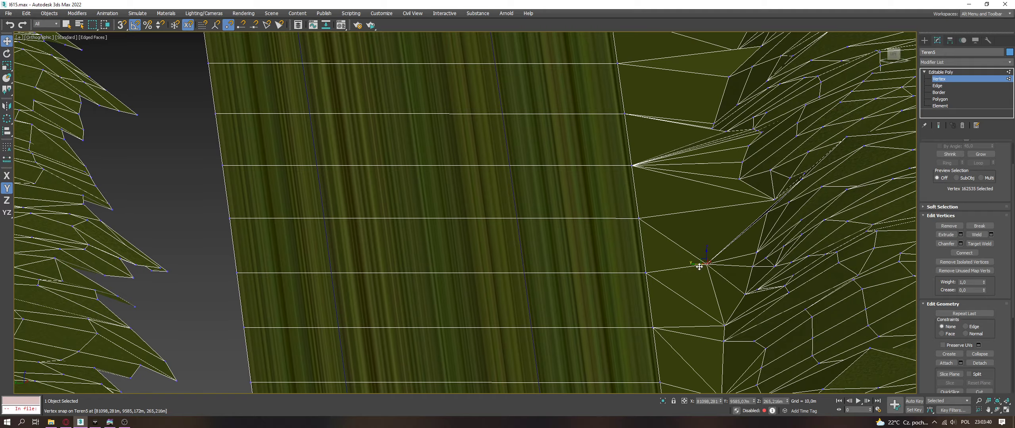
# Step: Select the large fan of edges spreading from the next strip vertex, connect them and switch to the new vertices
pyautogui.keyDown('alt'); pyautogui.moveTo(697, 266); pyautogui.dragTo(716, 316, button='middle'); pyautogui.keyUp('alt')
pyautogui.scroll(-2, 716, 316)
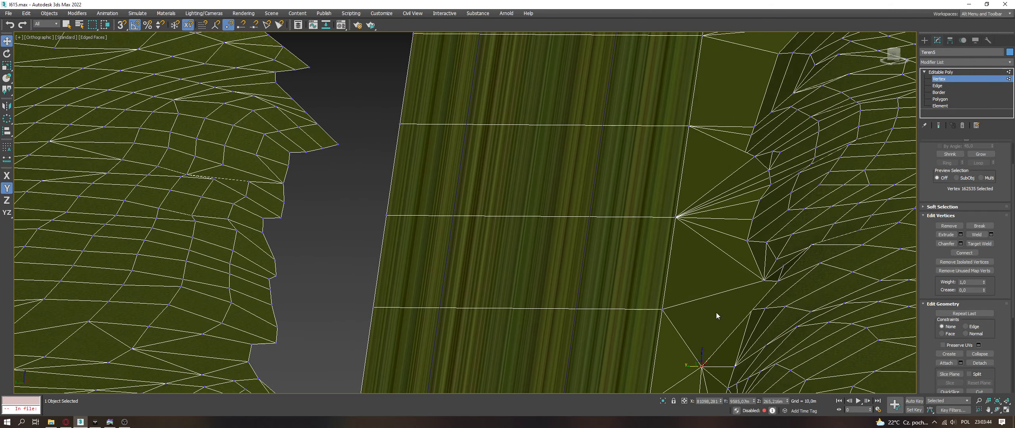
pyautogui.keyDown('alt'); pyautogui.moveTo(746, 158); pyautogui.dragTo(739, 75, button='middle'); pyautogui.keyUp('alt')
pyautogui.press('2')
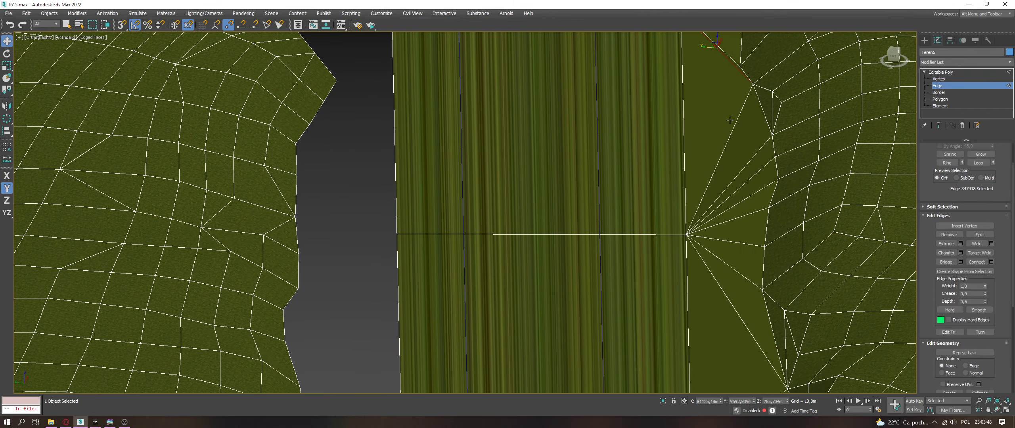
pyautogui.moveTo(723, 336); pyautogui.dragTo(723, 335)
pyautogui.moveTo(724, 335); pyautogui.dragTo(716, 198, button='middle')
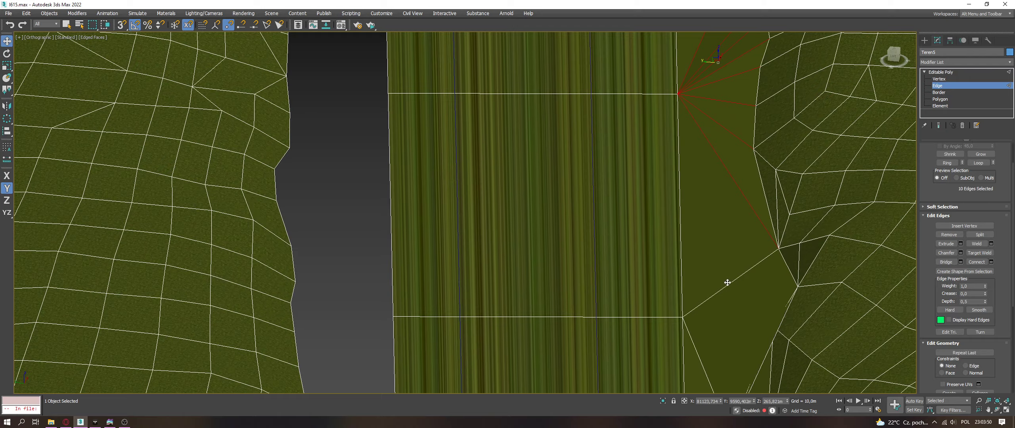
pyautogui.moveTo(727, 282); pyautogui.dragTo(731, 274)
pyautogui.scroll(-3, 731, 274)
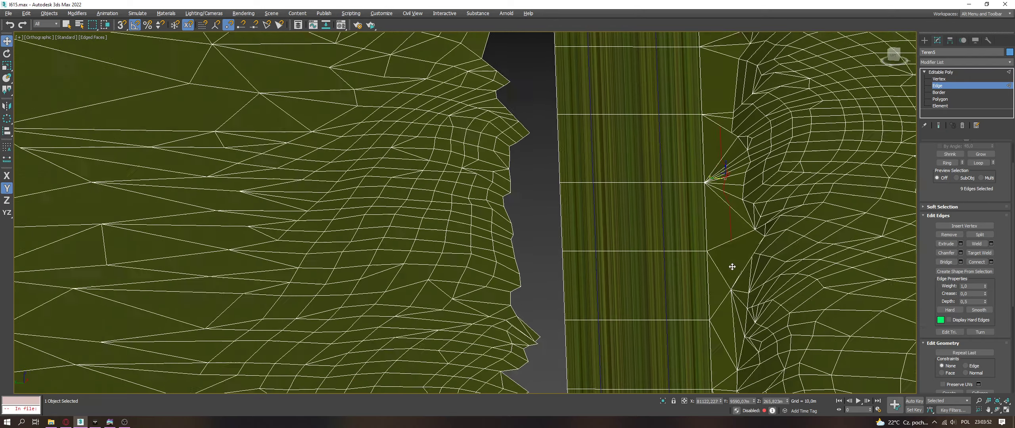
pyautogui.keyDown('alt'); pyautogui.moveTo(731, 274); pyautogui.dragTo(729, 245, button='middle'); pyautogui.keyUp('alt')
pyautogui.scroll(5, 873, 132)
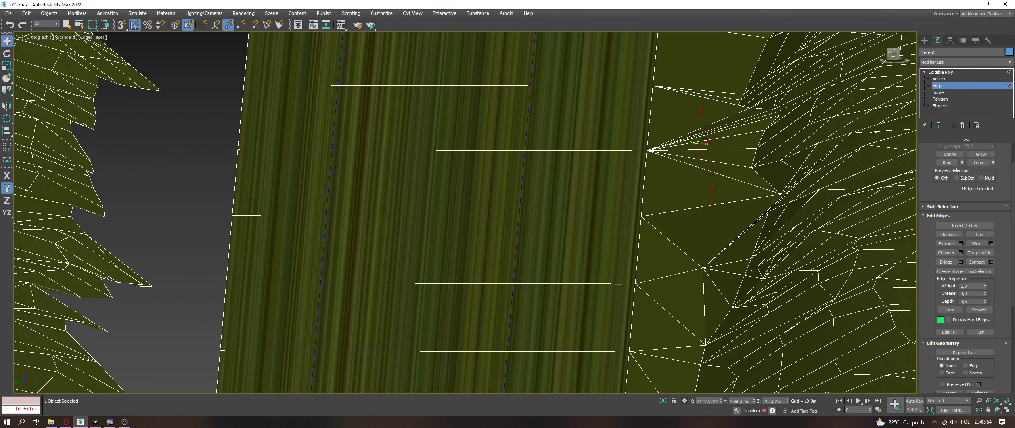
pyautogui.click(938, 79)
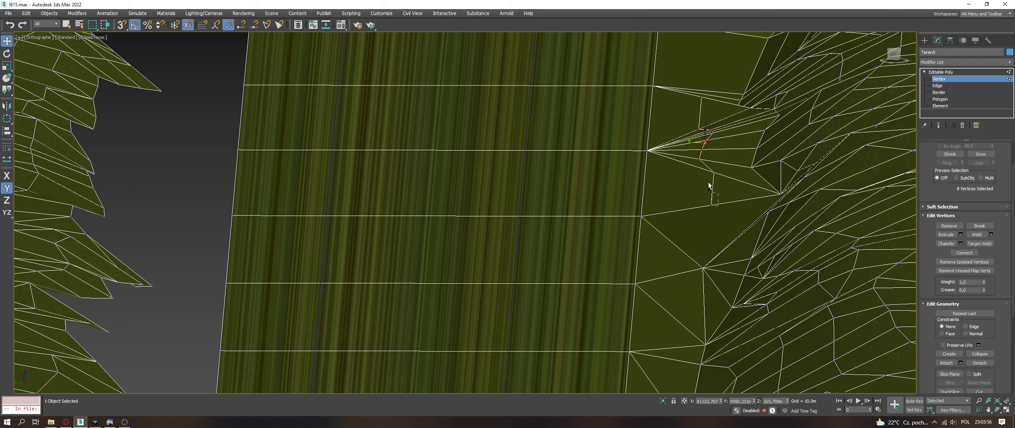
# Step: Collapse the new vertices of the large fan into one and connect it to the previous seam vertex below it
pyautogui.keyDown('ctrl'); pyautogui.moveTo(709, 187); pyautogui.dragTo(700, 117); pyautogui.keyUp('ctrl')
pyautogui.hotkey('ctrl', 'alt', 'c')
pyautogui.scroll(3, 730, 139)
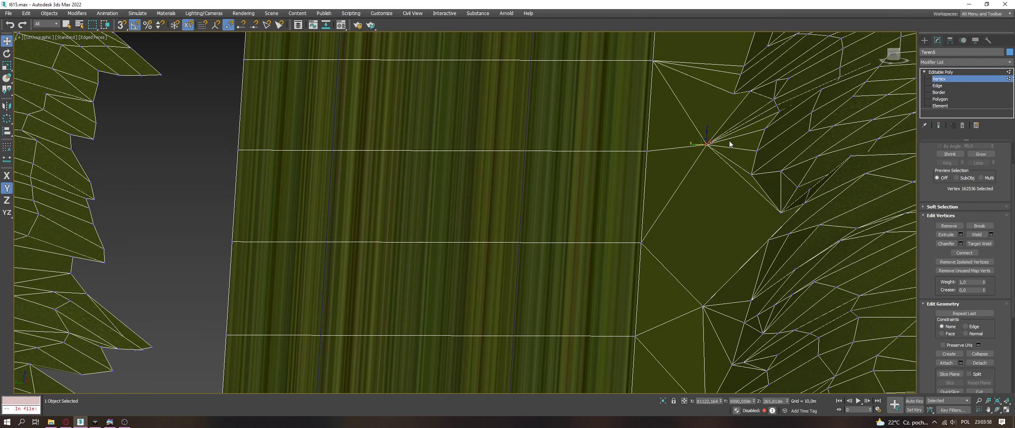
pyautogui.keyDown('alt'); pyautogui.moveTo(730, 139); pyautogui.dragTo(731, 144, button='middle'); pyautogui.keyUp('alt')
pyautogui.click(702, 52)
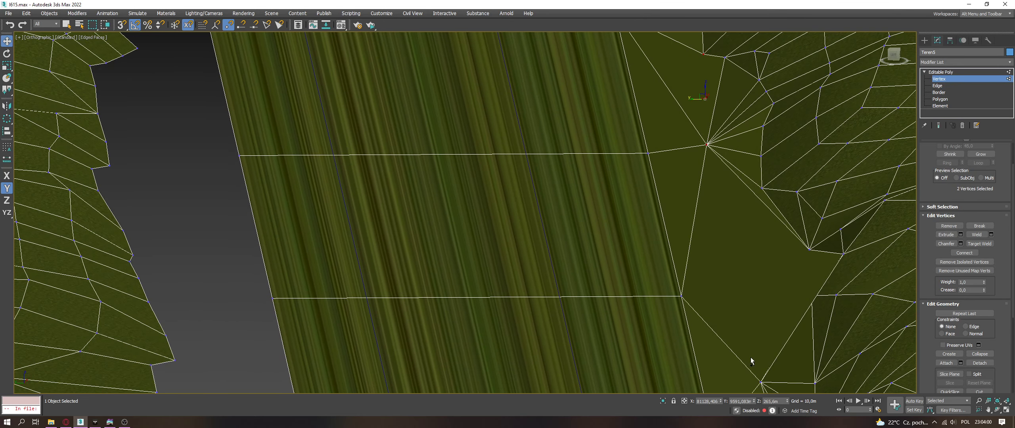
pyautogui.keyDown('ctrl'); pyautogui.click(761, 378); pyautogui.keyUp('ctrl')
pyautogui.keyDown('alt'); pyautogui.moveTo(789, 333); pyautogui.dragTo(766, 327, button='middle'); pyautogui.keyUp('alt')
pyautogui.scroll(5, 750, 329)
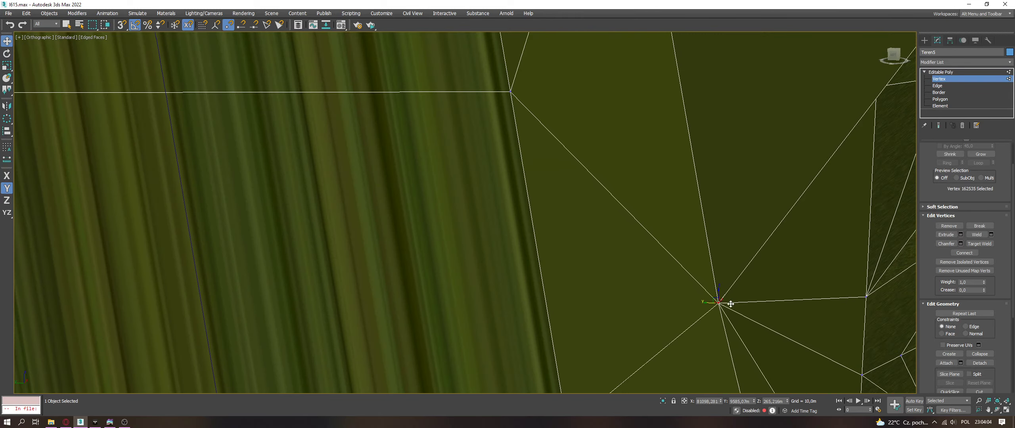
# Step: Target weld the protruding terrain corner vertex beside the new seam edge onto the adjacent corner vertex above it
pyautogui.keyDown('alt'); pyautogui.moveTo(731, 304); pyautogui.dragTo(777, 295, button='middle'); pyautogui.keyUp('alt')
pyautogui.click(975, 244)
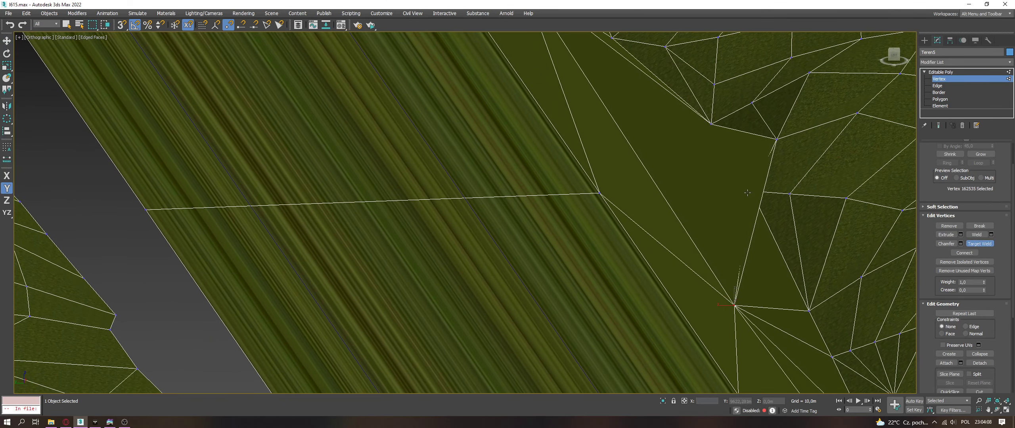
pyautogui.rightClick(776, 140)
pyautogui.click(762, 138)
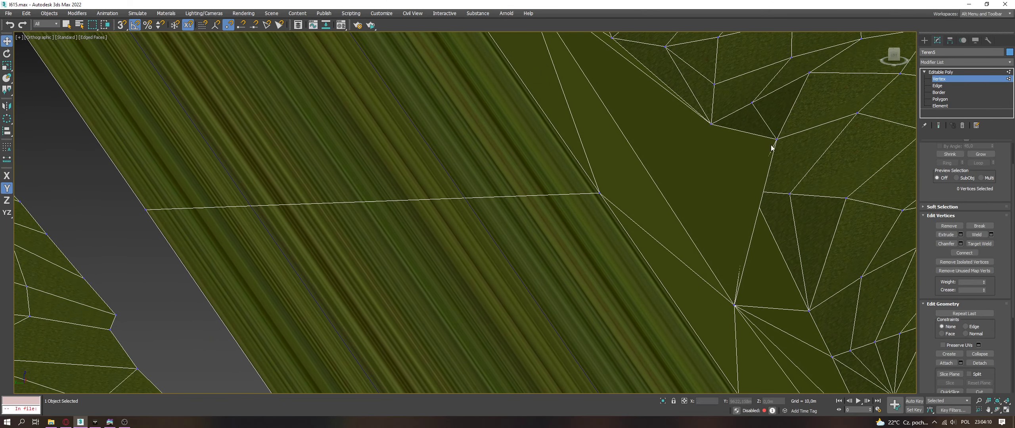
pyautogui.click(975, 244)
pyautogui.click(711, 126)
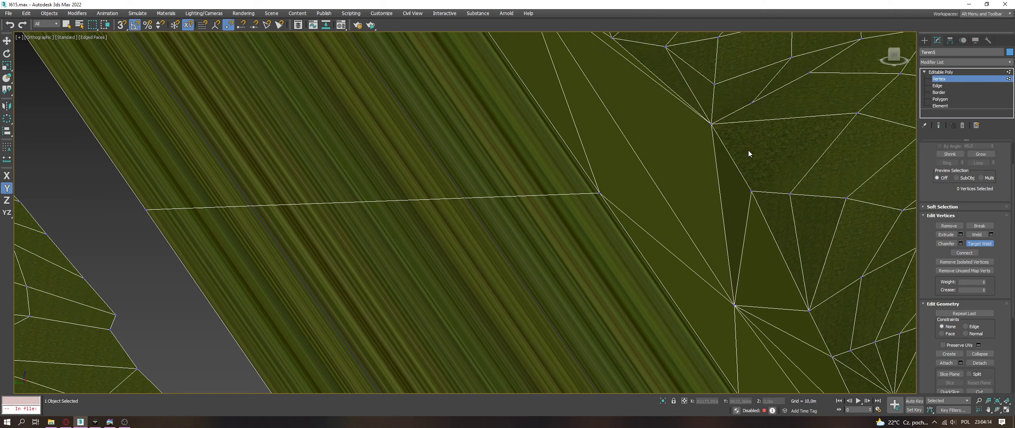
pyautogui.rightClick(747, 152)
pyautogui.click(713, 126)
# Step: Remove the edge from the upper seam vertex to the terrain notch and connect the two terrain corner vertices bordering the notch
pyautogui.keyDown('alt'); pyautogui.moveTo(763, 256); pyautogui.dragTo(738, 190, button='middle'); pyautogui.keyUp('alt')
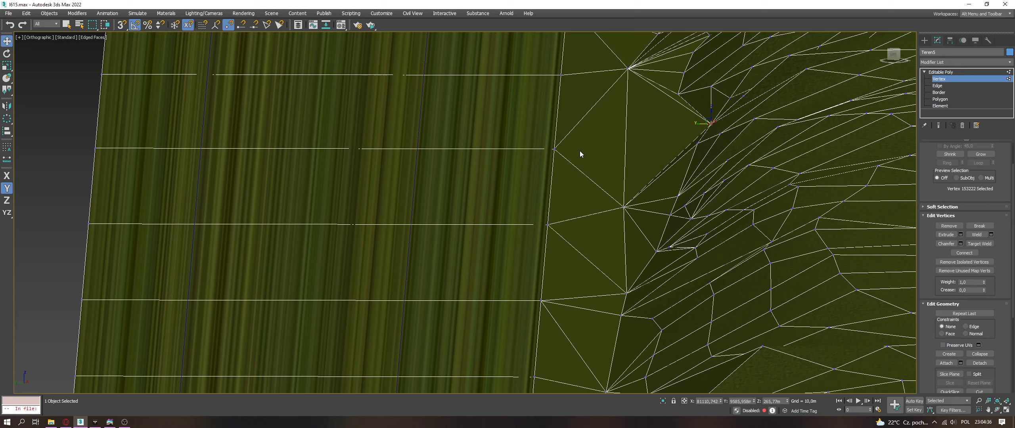
pyautogui.click(937, 86)
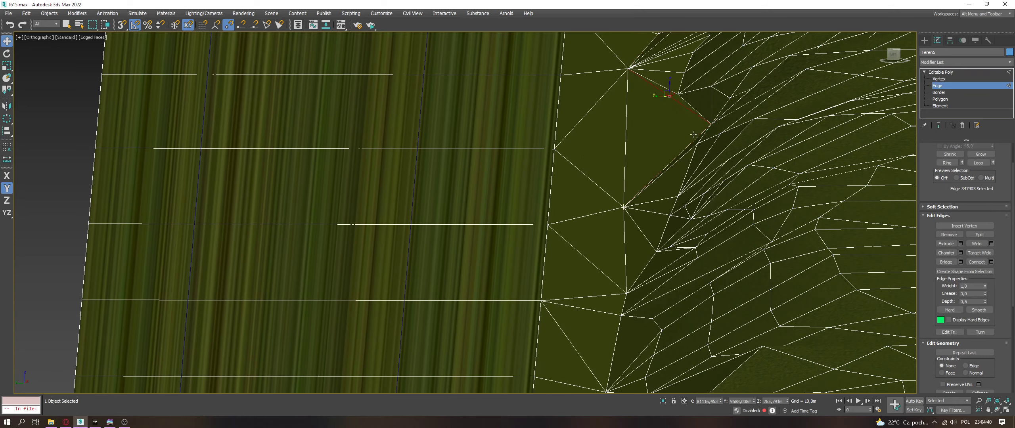
pyautogui.press('1')
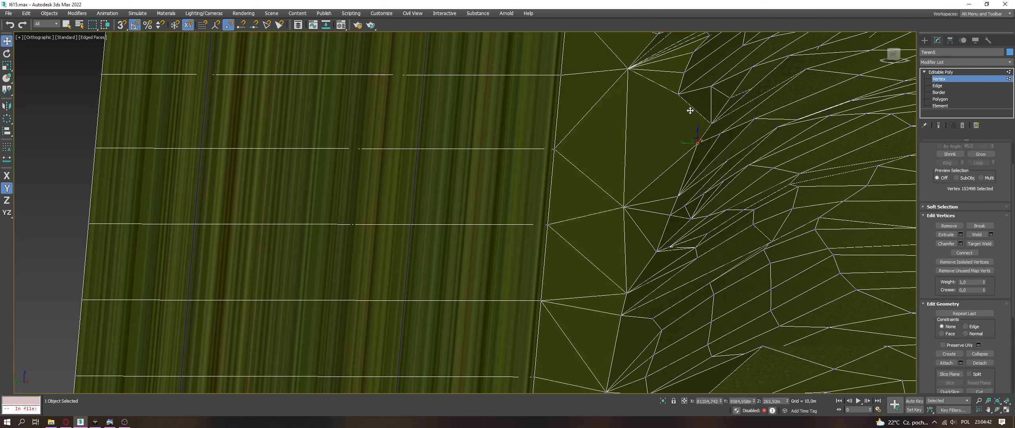
pyautogui.scroll(3, 682, 91)
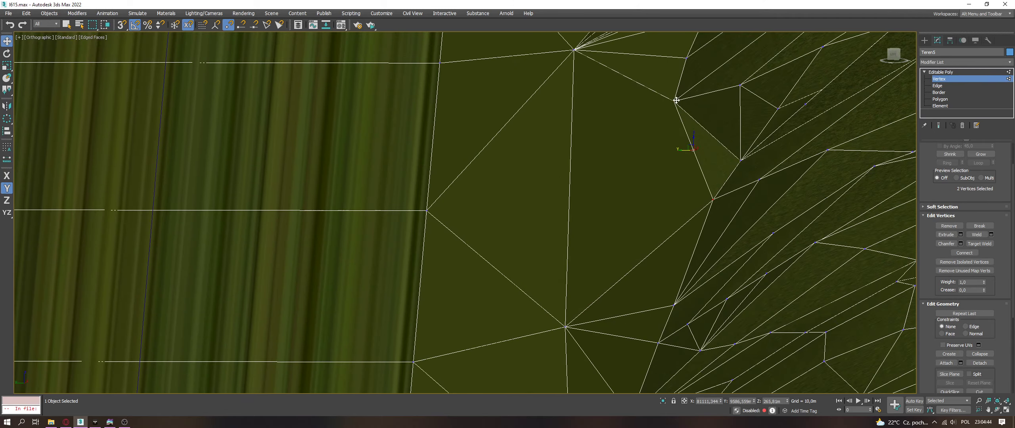
# Step: Move the upper collapsed seam vertex along Z with vertex snapping to the height of the seam vertex below it
pyautogui.click(679, 100)
pyautogui.keyDown('alt'); pyautogui.moveTo(689, 107); pyautogui.dragTo(620, 82, button='middle'); pyautogui.keyUp('alt')
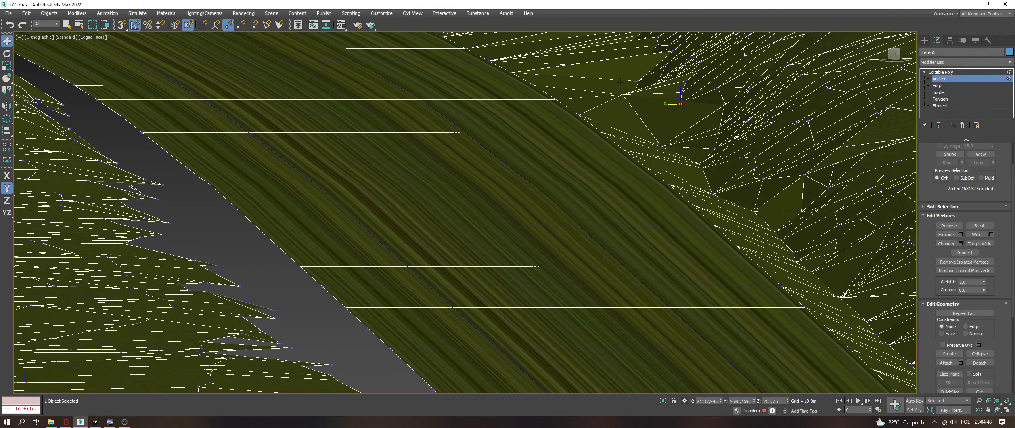
pyautogui.press('s')
pyautogui.moveTo(625, 94); pyautogui.dragTo(662, 143)
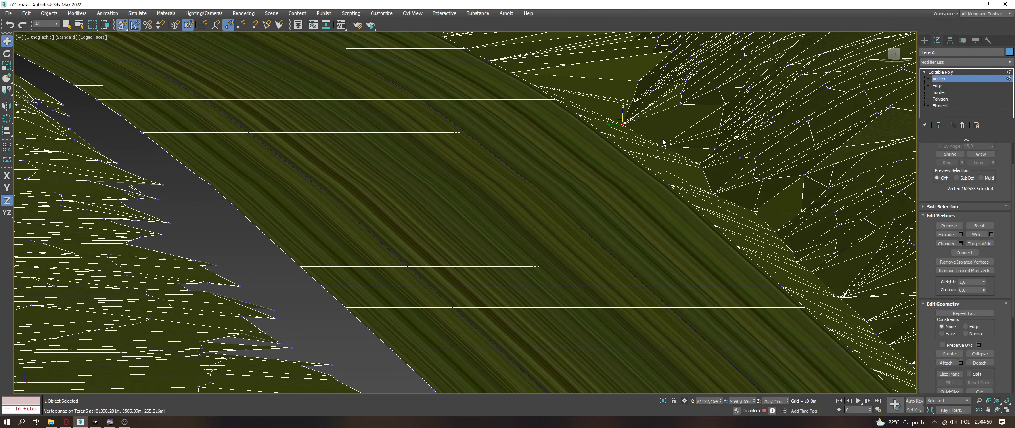
# Step: Select the terrain corner vertex above the height-matched seam vertex and move it along Y toward the strip
pyautogui.keyDown('alt'); pyautogui.moveTo(662, 143); pyautogui.dragTo(662, 220, button='middle'); pyautogui.keyUp('alt')
pyautogui.click(648, 220)
pyautogui.click(657, 217)
pyautogui.moveTo(650, 187); pyautogui.dragTo(609, 191)
pyautogui.press('F6')
pyautogui.moveTo(625, 268); pyautogui.dragTo(631, 249, button='middle')
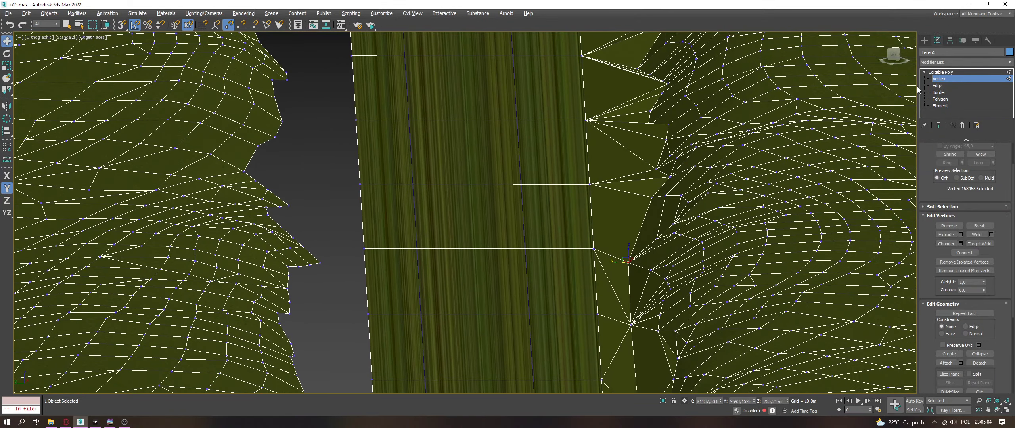
# Step: Select the edges crossing the gap above the shifted corner vertex, connect them and switch to the new vertices
pyautogui.click(938, 86)
pyautogui.scroll(5, 629, 131)
pyautogui.click(633, 165)
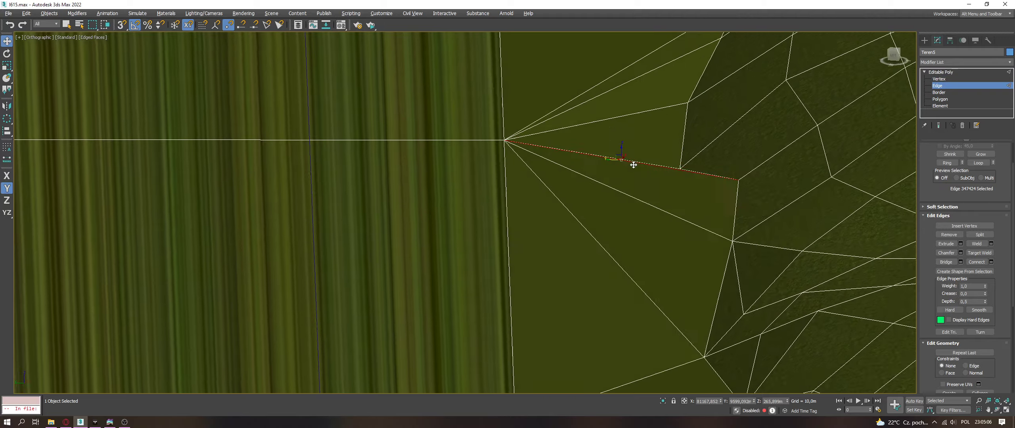
pyautogui.scroll(-5, 633, 164)
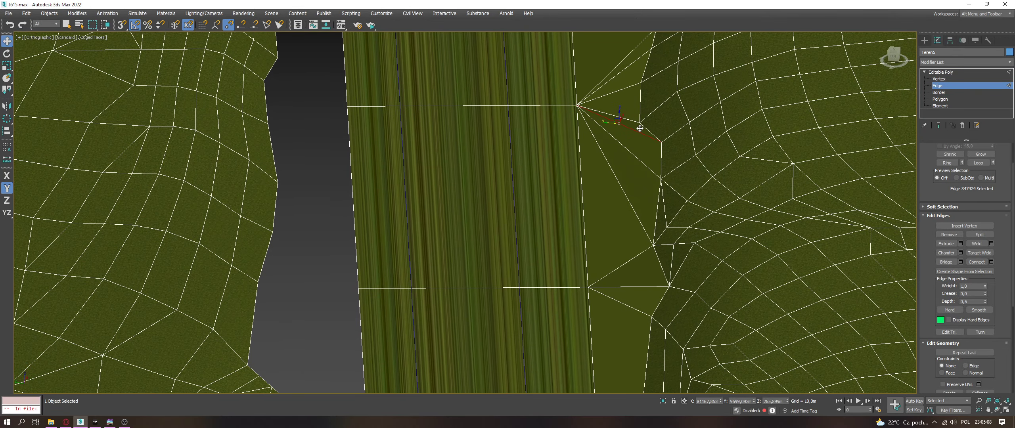
pyautogui.scroll(5, 640, 128)
pyautogui.click(635, 124)
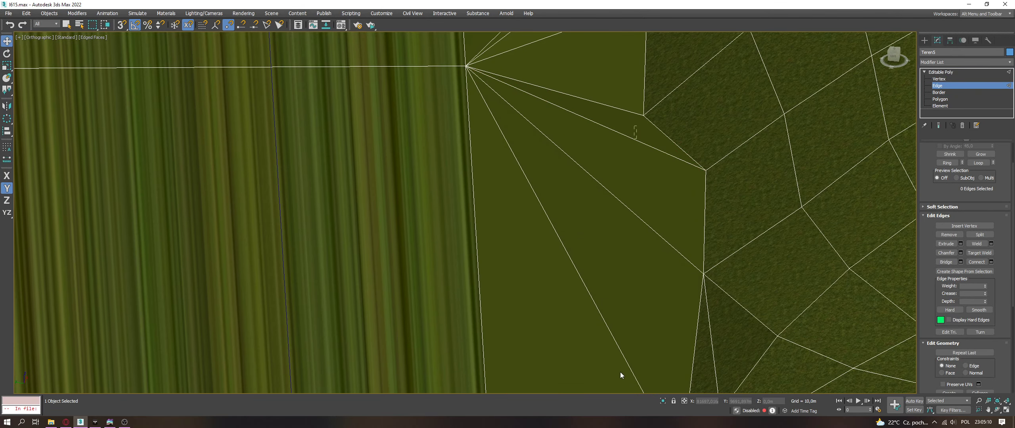
pyautogui.hotkey('ctrl', 'z')
pyautogui.scroll(-2, 622, 364)
pyautogui.keyDown('alt'); pyautogui.moveTo(626, 363); pyautogui.dragTo(639, 208, button='middle'); pyautogui.keyUp('alt')
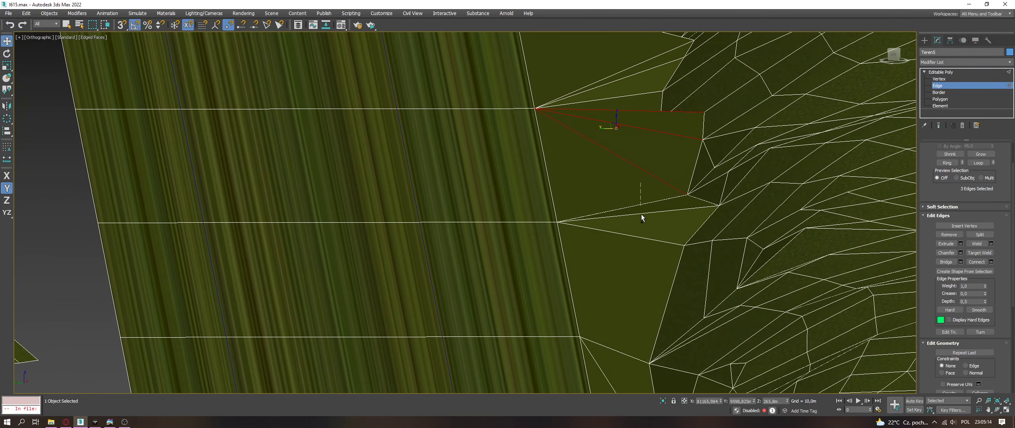
pyautogui.keyDown('ctrl'); pyautogui.click(642, 217); pyautogui.keyUp('ctrl')
pyautogui.keyDown('ctrl'); pyautogui.click(667, 308); pyautogui.keyUp('ctrl')
pyautogui.click(943, 79)
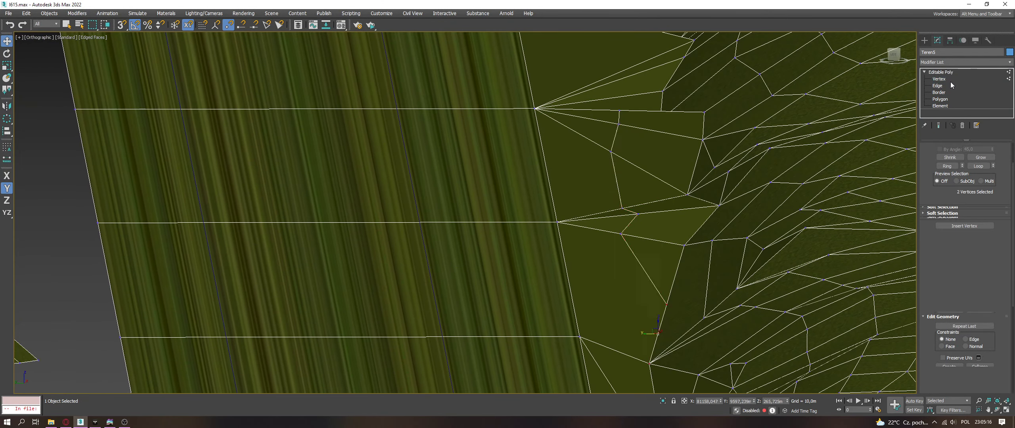
# Step: Target-weld the new vertex at the lower end of the gap onto the seam vertex just below it
pyautogui.click(980, 243)
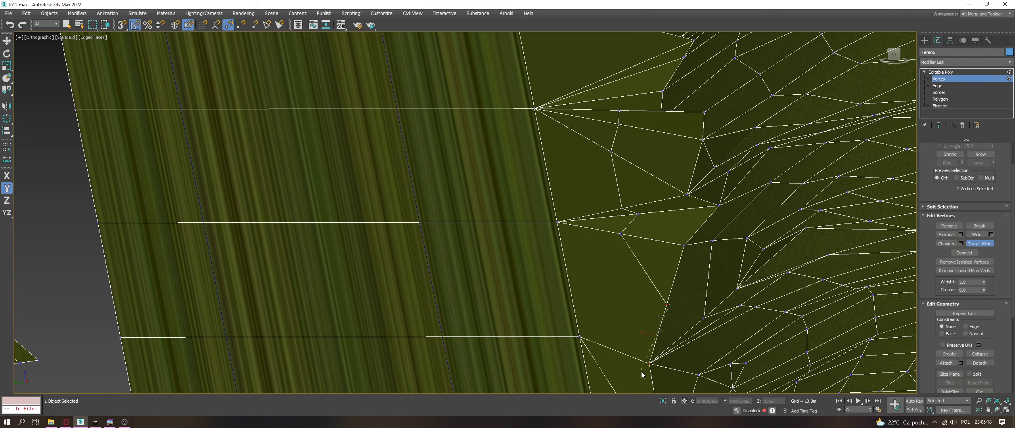
pyautogui.click(621, 235)
pyautogui.press('w')
# Step: Collapse the remaining new vertices in the gap into one and connect it to the terrain corner vertex above
pyautogui.moveTo(630, 244); pyautogui.dragTo(603, 107)
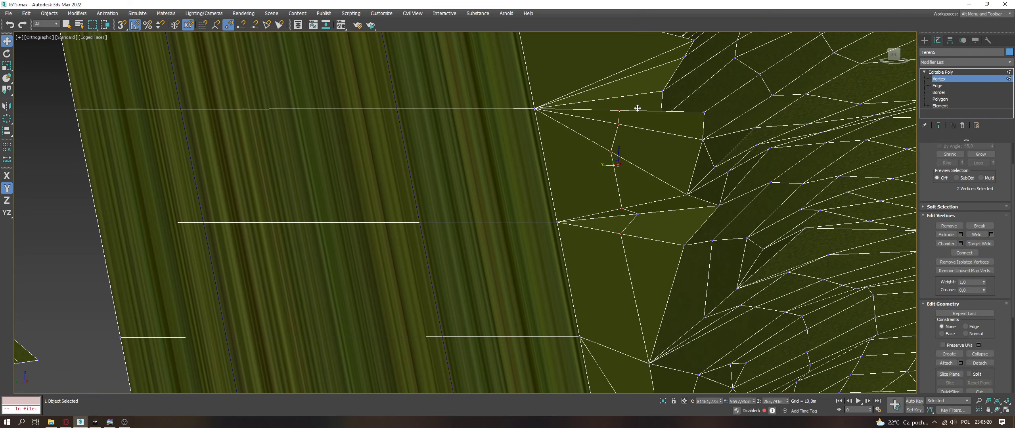
pyautogui.keyDown('alt'); pyautogui.moveTo(638, 109); pyautogui.dragTo(637, 234, button='middle'); pyautogui.keyUp('alt')
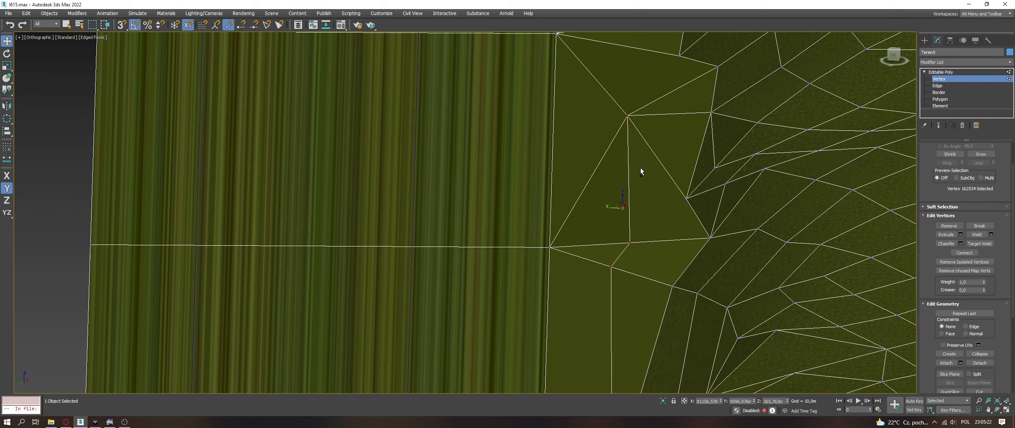
pyautogui.hotkey('ctrl', 'alt', 'c')
pyautogui.moveTo(660, 110); pyautogui.dragTo(681, 135, button='middle')
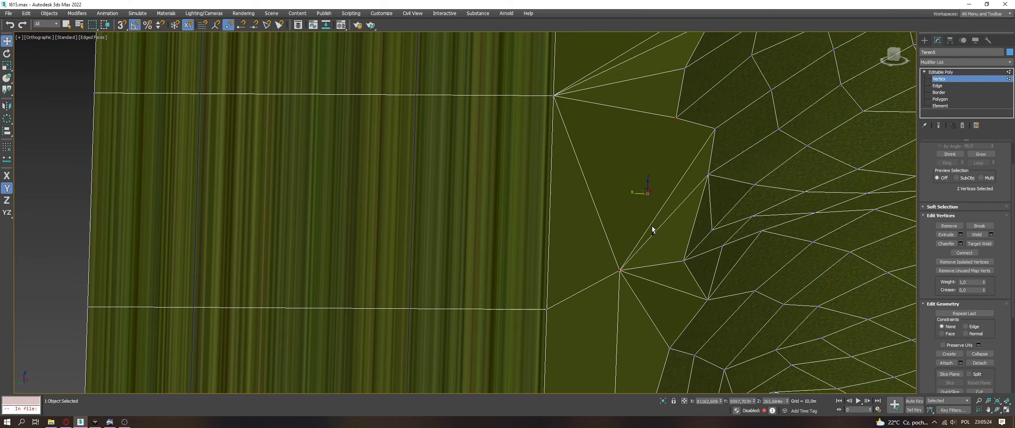
pyautogui.hotkey('ctrl', 'shift', 'e')
# Step: Move the collapsed seam vertex along Z with vertex snapping to the height of the neighbouring seam vertex
pyautogui.moveTo(652, 294); pyautogui.dragTo(647, 246, button='middle')
pyautogui.moveTo(625, 207)
pyautogui.keyDown('alt'); pyautogui.mouseDown(button='middle')
pyautogui.moveTo(621, 190)
pyautogui.moveTo(621, 209)
pyautogui.mouseUp(button='middle'); pyautogui.keyUp('alt')
pyautogui.press('s')
pyautogui.press('F7')
pyautogui.keyDown('alt'); pyautogui.moveTo(642, 251); pyautogui.dragTo(639, 194, button='middle'); pyautogui.keyUp('alt')
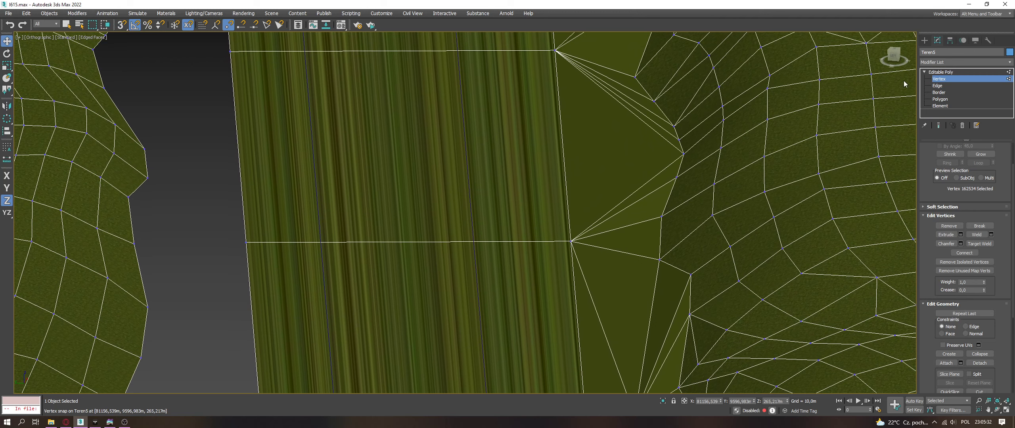
# Step: Connect the eight edges crossing the next gap up the strip and collapse the resulting vertices into one
pyautogui.click(949, 85)
pyautogui.moveTo(614, 266); pyautogui.dragTo(634, 89)
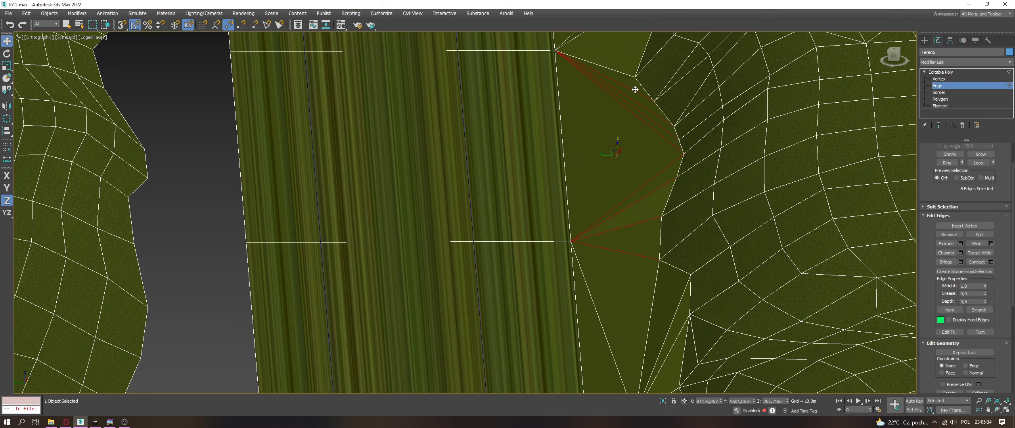
pyautogui.click(935, 79)
pyautogui.moveTo(624, 255); pyautogui.dragTo(603, 67)
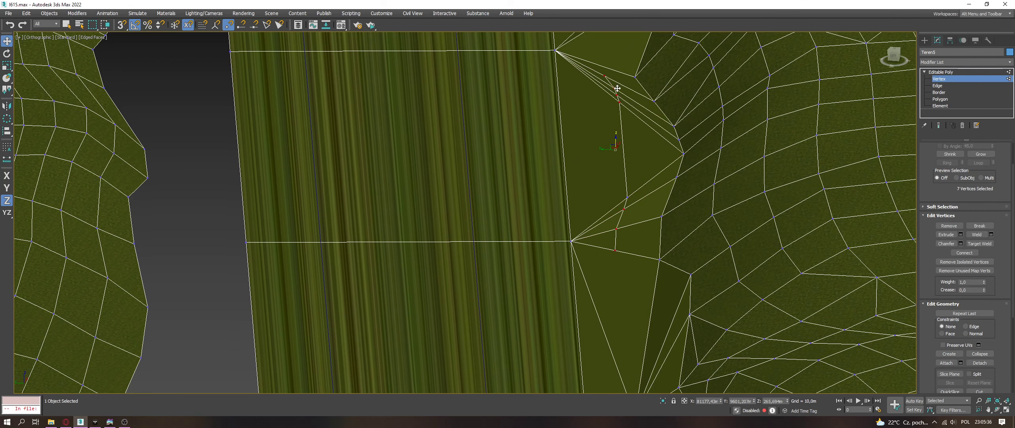
pyautogui.hotkey('ctrl', 'alt', 'c')
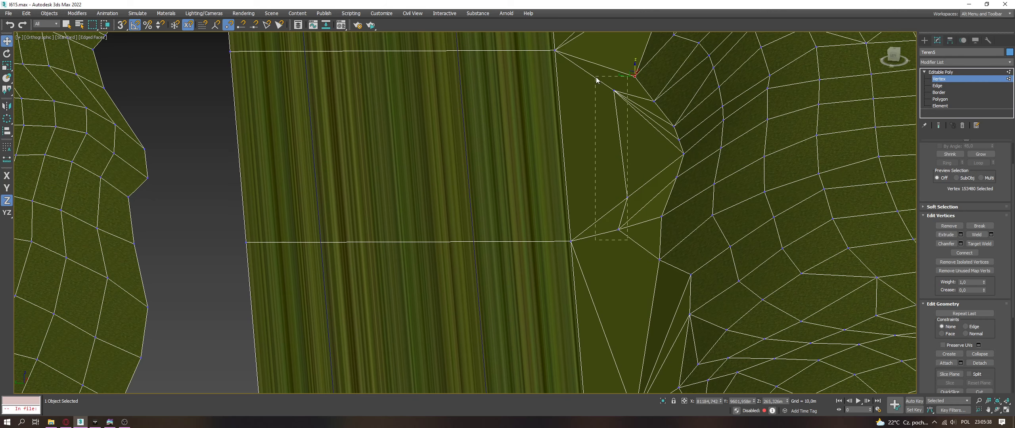
pyautogui.hotkey('ctrl', 'alt', 'c')
# Step: Connect the newly collapsed vertex to its seam neighbours and snap its height along Z to the seam vertex below
pyautogui.moveTo(623, 273); pyautogui.dragTo(618, 176, button='middle')
pyautogui.click(614, 74)
pyautogui.keyDown('alt'); pyautogui.moveTo(614, 72); pyautogui.dragTo(615, 93, button='middle'); pyautogui.keyUp('alt')
pyautogui.press('s')
pyautogui.moveTo(616, 100); pyautogui.dragTo(616, 105)
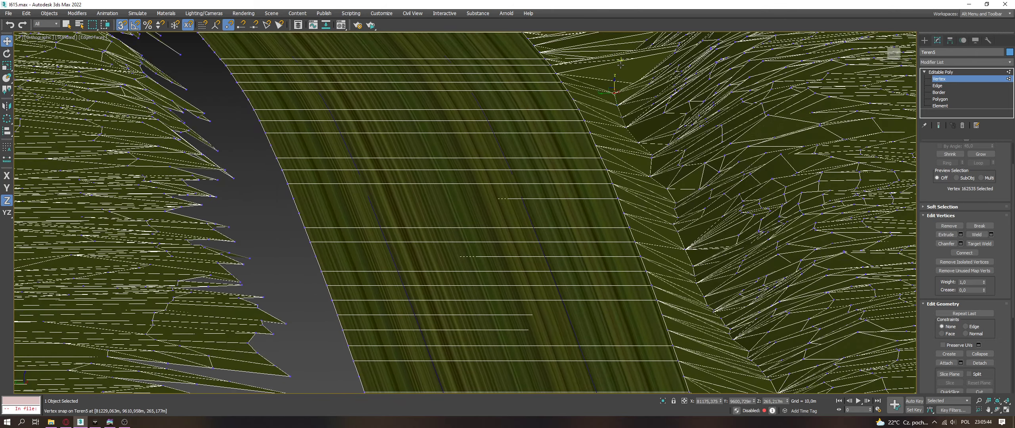
pyautogui.keyDown('alt'); pyautogui.moveTo(620, 63); pyautogui.dragTo(617, 69, button='middle'); pyautogui.keyUp('alt')
pyautogui.press('s')
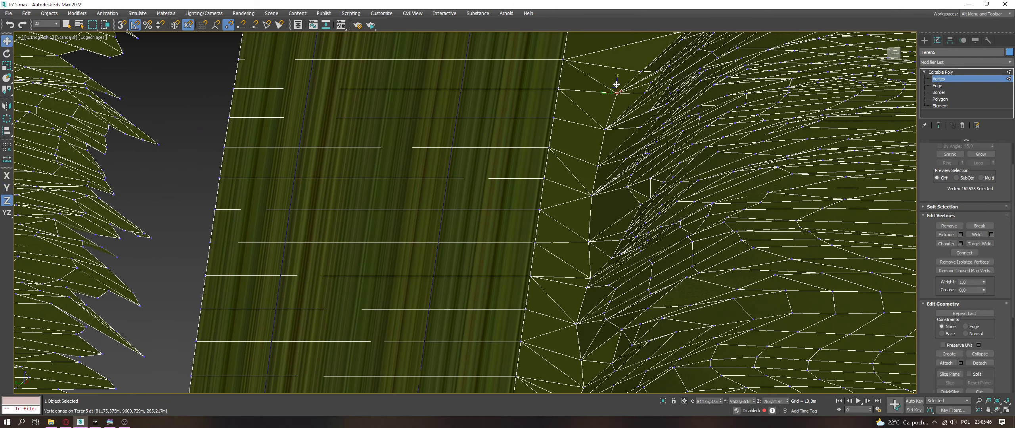
# Step: Select the terrain corner vertex above the height-matched vertex and move it along Y toward the strip
pyautogui.moveTo(611, 86); pyautogui.dragTo(624, 260, button='middle')
pyautogui.click(643, 180)
pyautogui.scroll(3, 641, 186)
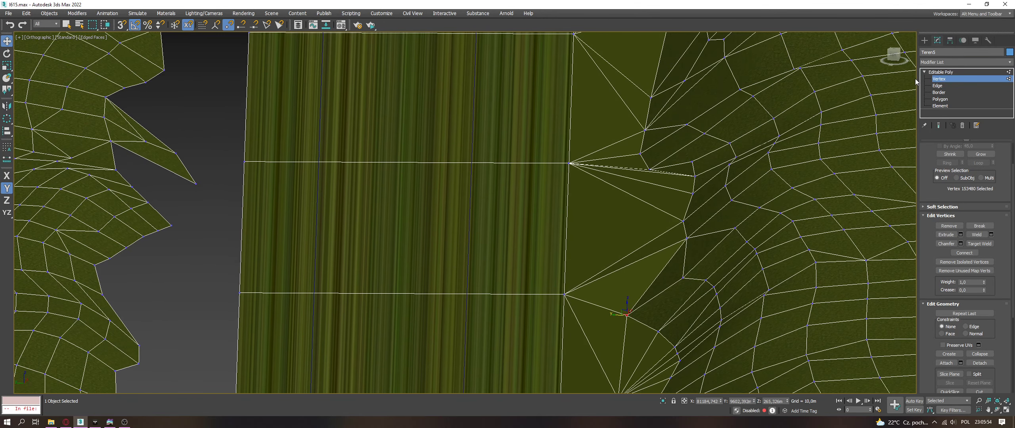
# Step: Connect the six edges crossing the gap above the shifted corner vertex and collapse the new vertices into one
pyautogui.click(938, 86)
pyautogui.keyDown('ctrl'); pyautogui.moveTo(628, 173); pyautogui.dragTo(637, 165); pyautogui.keyUp('ctrl')
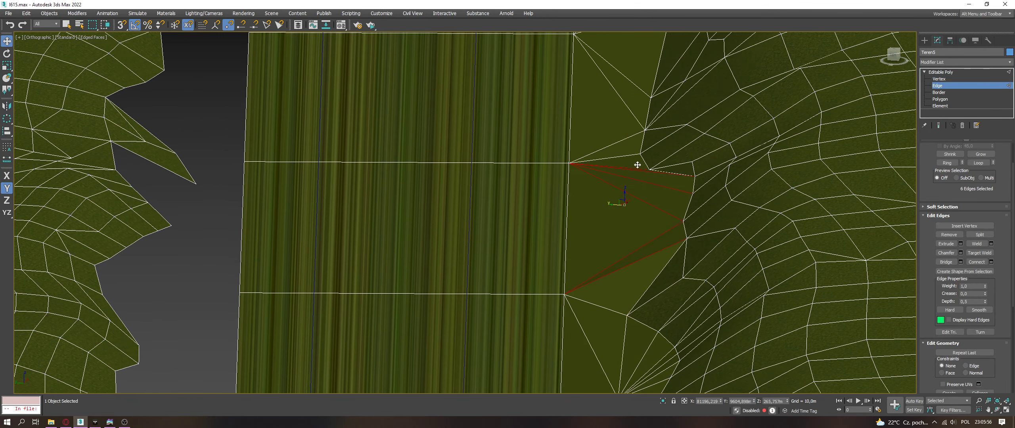
pyautogui.hotkey('ctrl', 'shift', 'e')
pyautogui.click(939, 79)
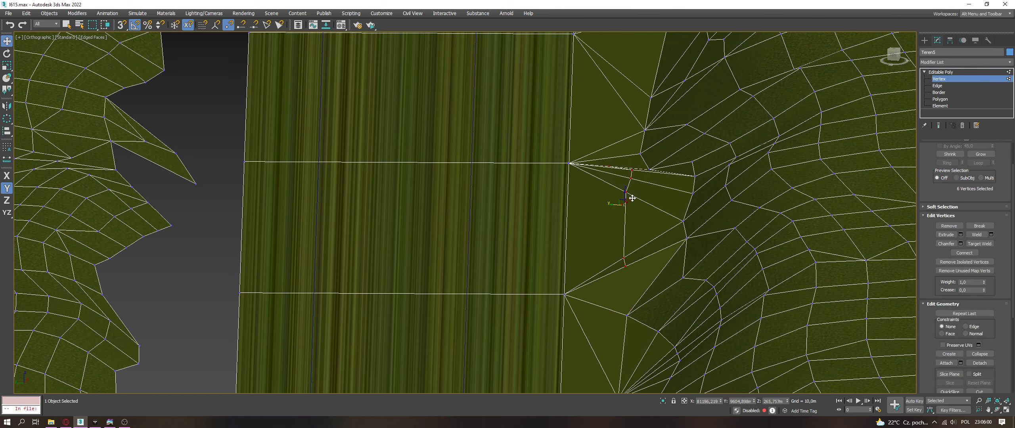
pyautogui.hotkey('ctrl', 'alt', 'c')
# Step: Connect the collapsed vertex to the terrain corner vertices above and below it
pyautogui.keyDown('ctrl'); pyautogui.click(637, 153); pyautogui.keyUp('ctrl')
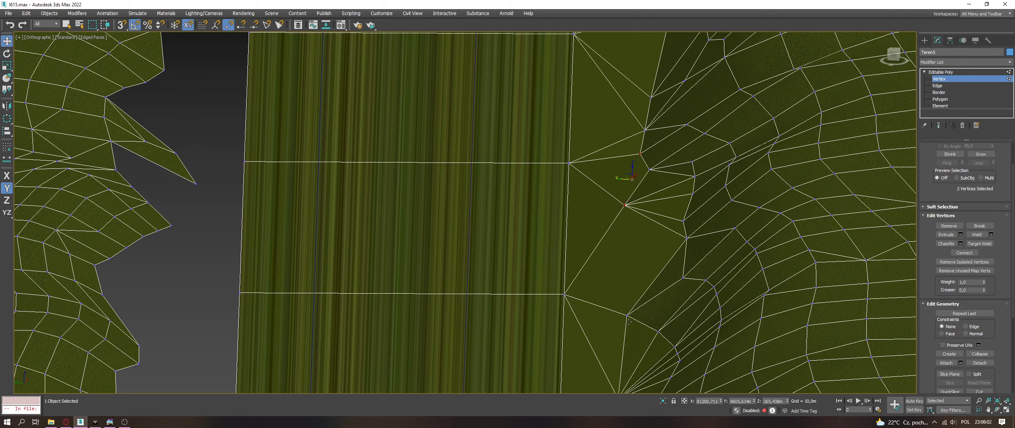
pyautogui.click(625, 205)
pyautogui.press('F7')
pyautogui.press('s')
pyautogui.moveTo(624, 205); pyautogui.dragTo(639, 296)
pyautogui.press('s')
pyautogui.keyDown('alt'); pyautogui.moveTo(639, 297); pyautogui.dragTo(634, 243, button='middle'); pyautogui.keyUp('alt')
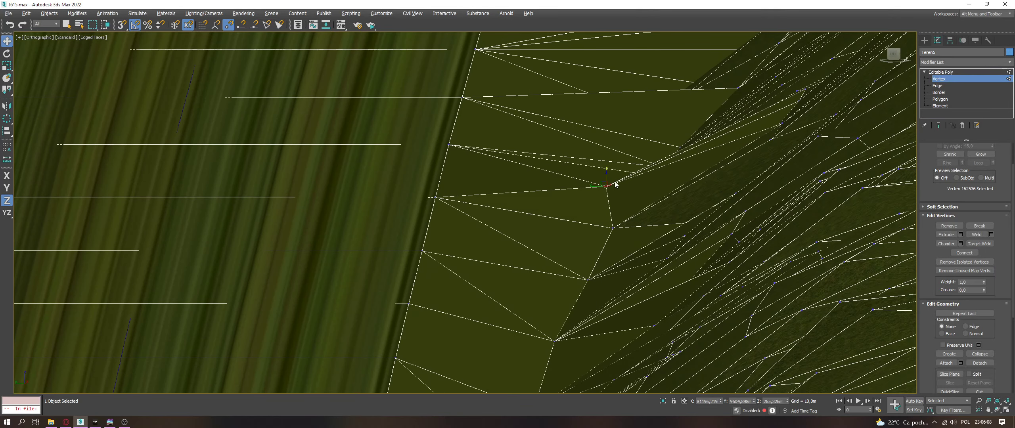
# Step: Move the collapsed vertex and the corner vertex below it along Z with vertex snapping to the seam vertex beneath them
pyautogui.press('s')
pyautogui.moveTo(606, 185); pyautogui.dragTo(595, 280)
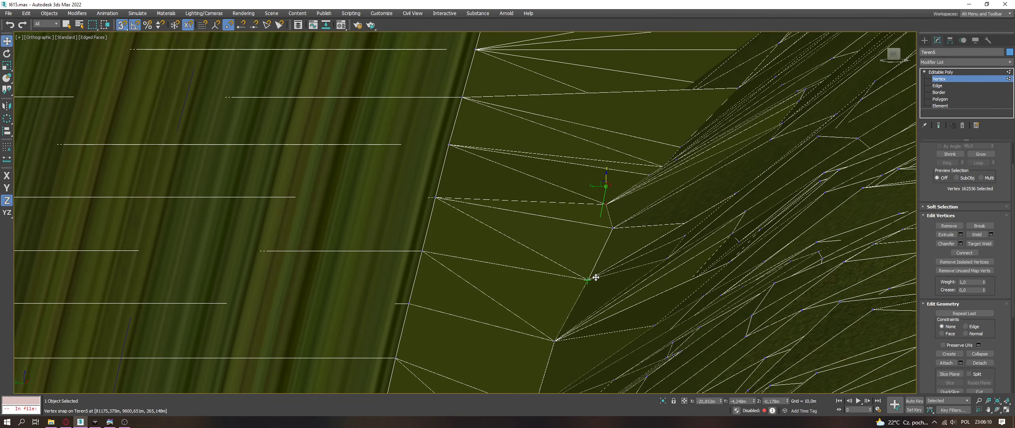
pyautogui.moveTo(612, 229); pyautogui.dragTo(580, 291)
pyautogui.keyDown('alt'); pyautogui.moveTo(581, 291); pyautogui.dragTo(567, 198, button='middle'); pyautogui.keyUp('alt')
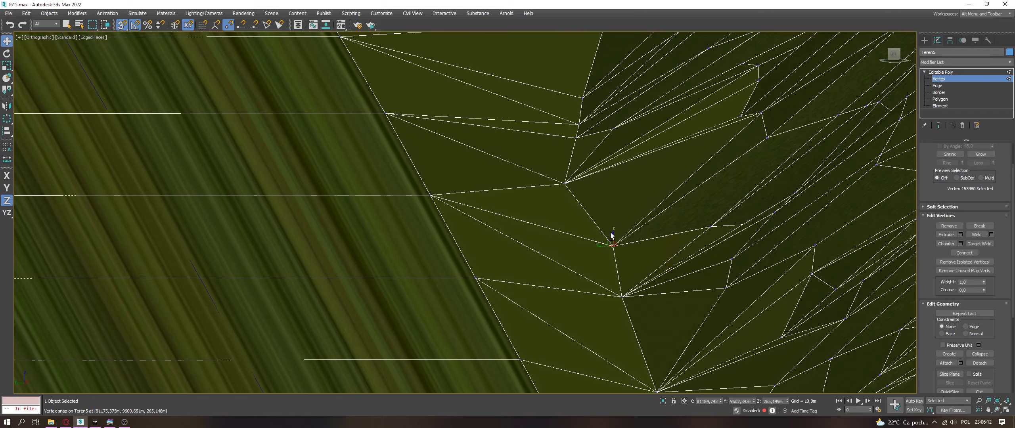
# Step: Shift the corner vertex and the collapsed vertex above it along Y to straighten the seam line
pyautogui.press('s')
pyautogui.press('F6')
pyautogui.moveTo(558, 179); pyautogui.dragTo(590, 172)
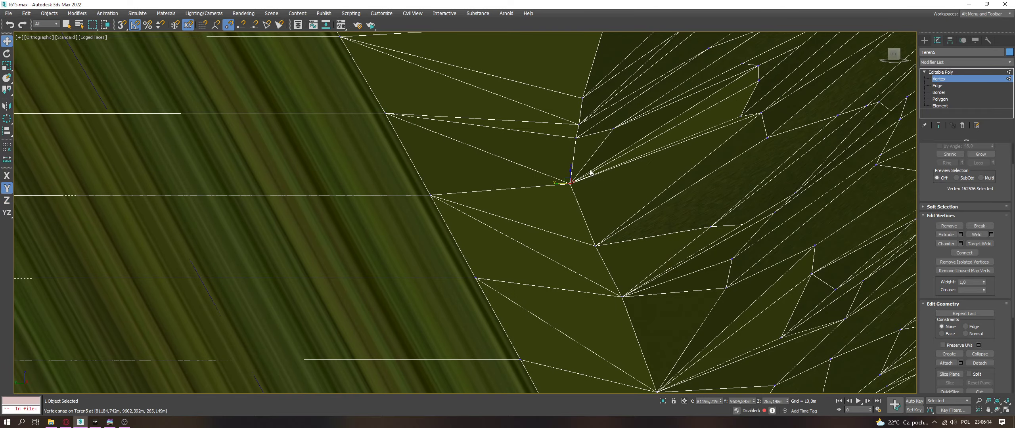
# Step: Connect the five edges crossing the next gap between the strip and the terrain, then switch to vertex editing
pyautogui.scroll(-5, 597, 182)
pyautogui.moveTo(598, 183); pyautogui.dragTo(603, 218, button='middle')
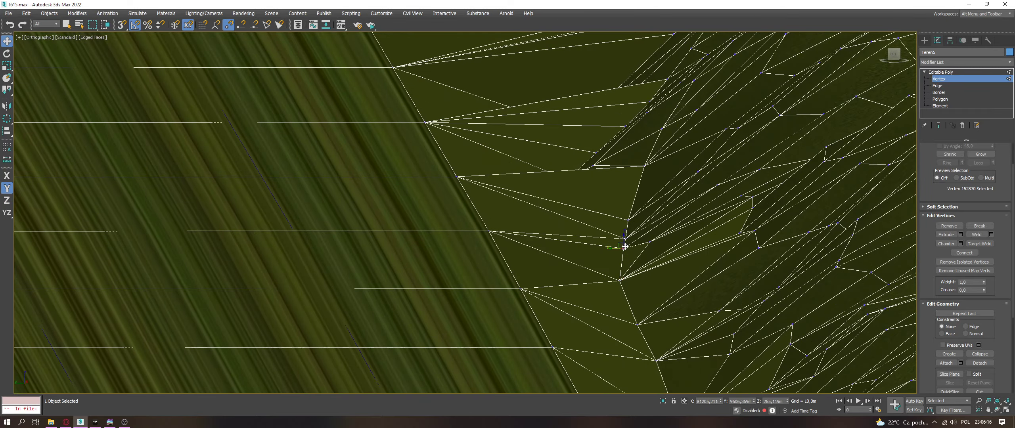
pyautogui.keyDown('alt'); pyautogui.moveTo(625, 246); pyautogui.dragTo(625, 252, button='middle'); pyautogui.keyUp('alt')
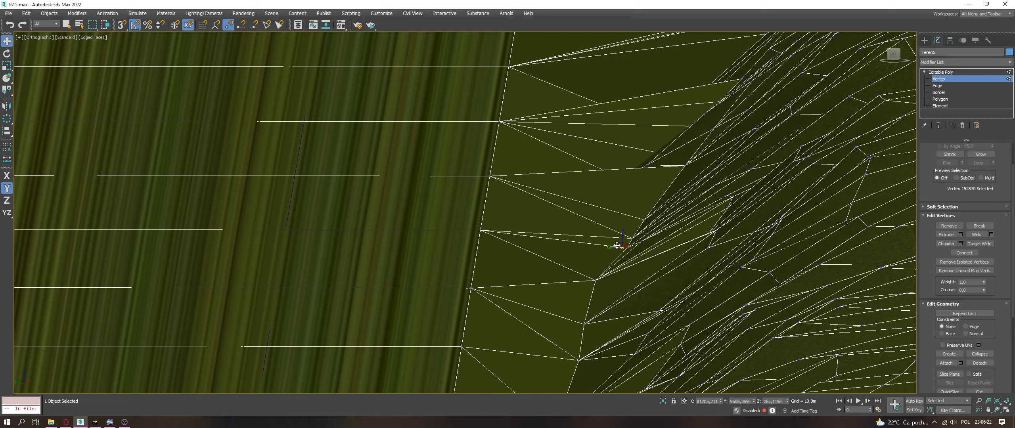
pyautogui.click(646, 167)
pyautogui.keyDown('alt'); pyautogui.moveTo(628, 172); pyautogui.dragTo(911, 102, button='middle'); pyautogui.keyUp('alt')
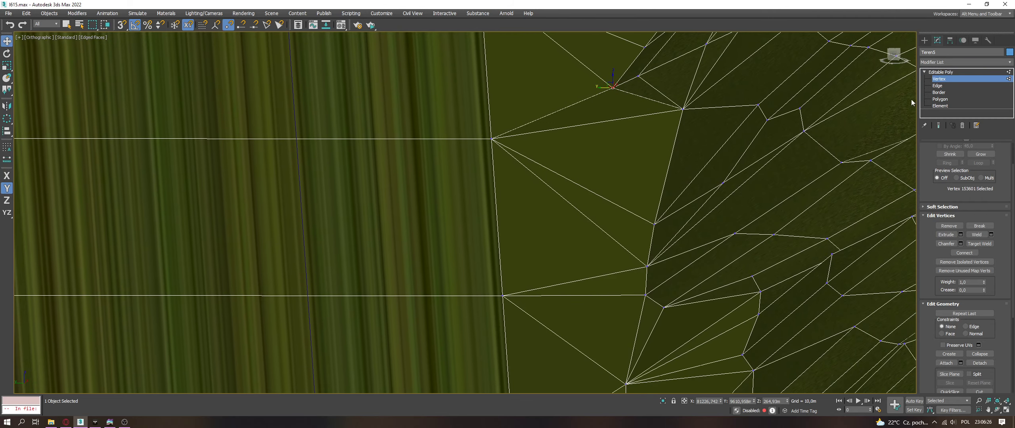
pyautogui.click(938, 86)
pyautogui.moveTo(622, 298); pyautogui.dragTo(620, 112)
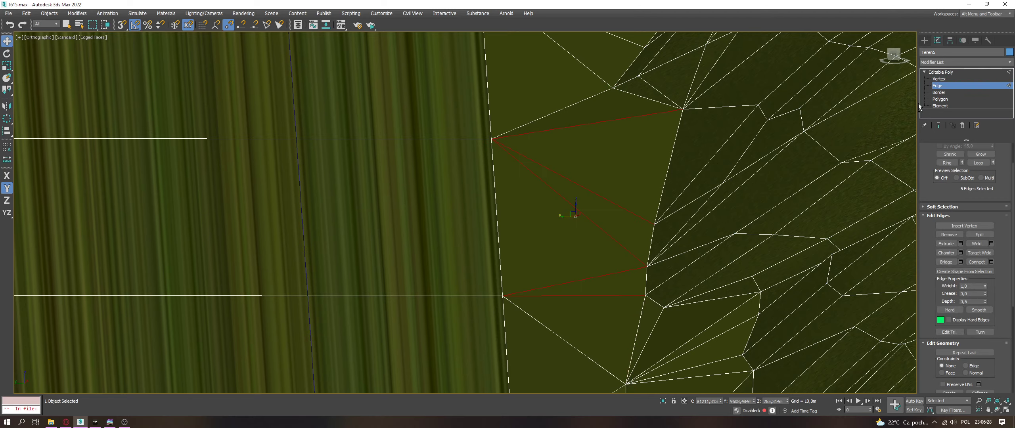
pyautogui.click(939, 79)
# Step: Collapse the new gap vertices into one and connect it to the seam vertices above and below
pyautogui.click(631, 308)
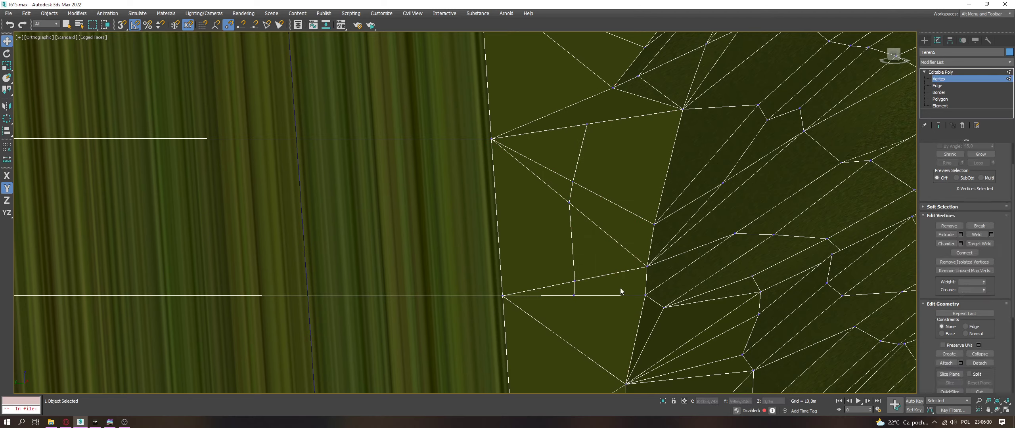
pyautogui.hotkey('ctrl', 'z')
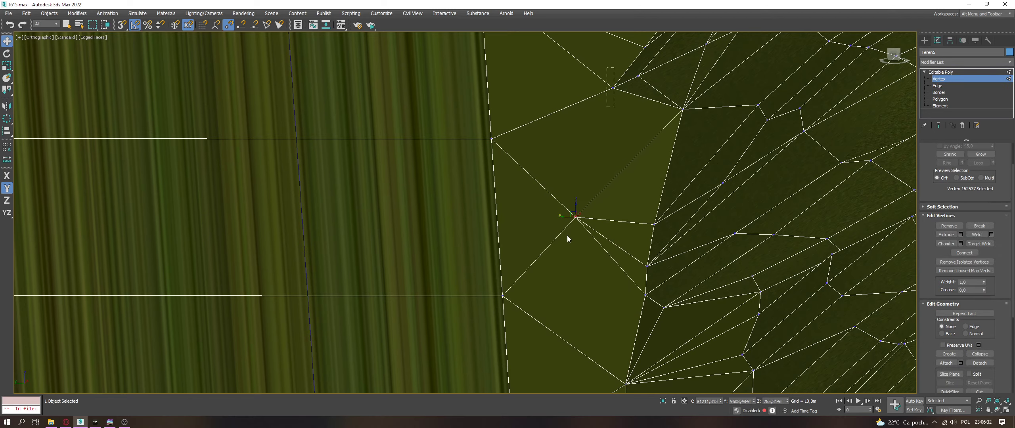
pyautogui.hotkey('ctrl', 'shift', 'e')
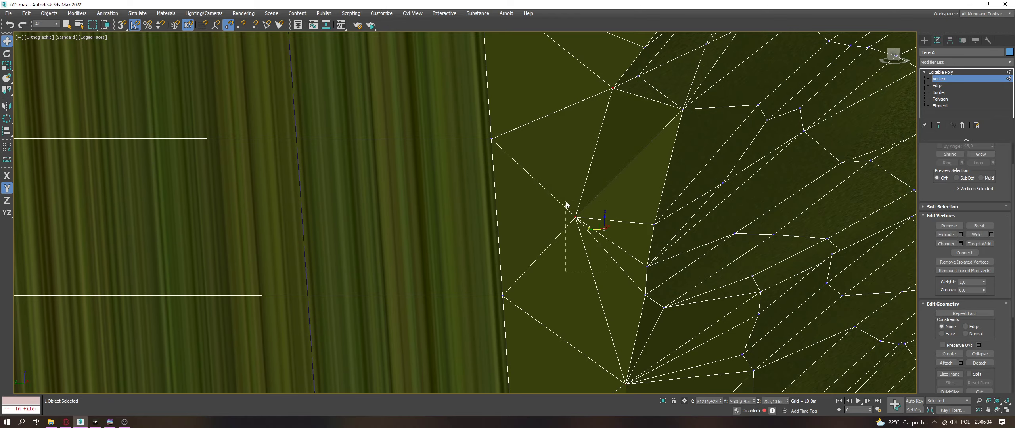
pyautogui.moveTo(567, 202); pyautogui.dragTo(566, 202)
pyautogui.keyDown('alt'); pyautogui.moveTo(566, 201); pyautogui.dragTo(625, 290, button='middle'); pyautogui.keyUp('alt')
pyautogui.press('s')
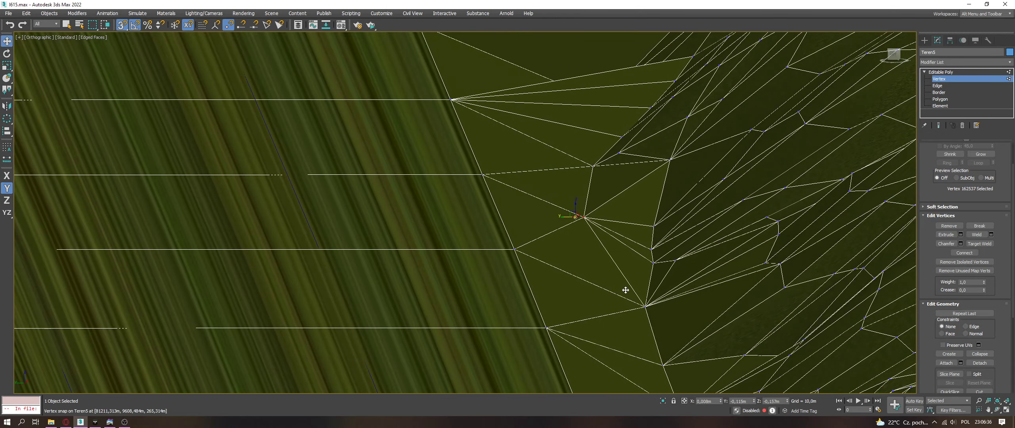
pyautogui.moveTo(626, 290); pyautogui.dragTo(612, 242)
pyautogui.rightClick(613, 243)
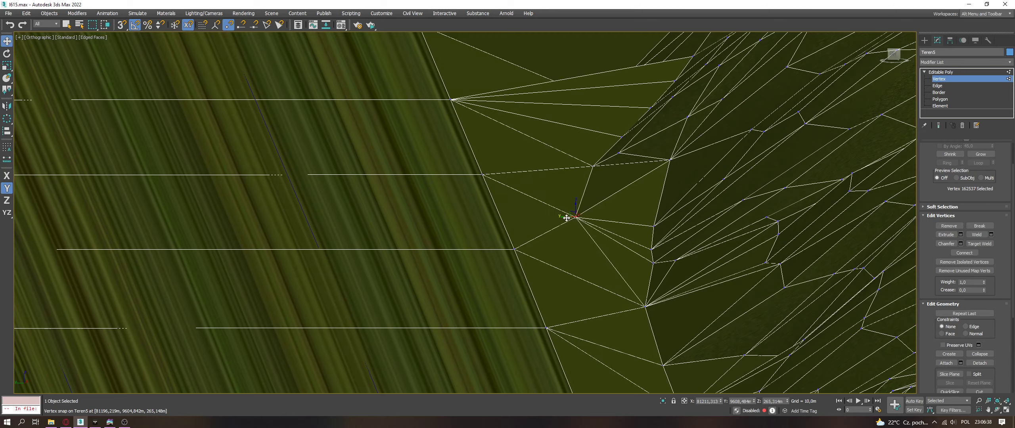
# Step: Shift the collapsed vertex along Y toward the terrain and lower it along Z
pyautogui.moveTo(567, 217); pyautogui.dragTo(646, 295)
pyautogui.press('F7')
pyautogui.press('s')
pyautogui.rightClick(646, 295)
pyautogui.keyDown('alt'); pyautogui.moveTo(646, 294); pyautogui.dragTo(585, 187, button='middle'); pyautogui.keyUp('alt')
pyautogui.scroll(-2, 469, 197)
pyautogui.scroll(3, 593, 193)
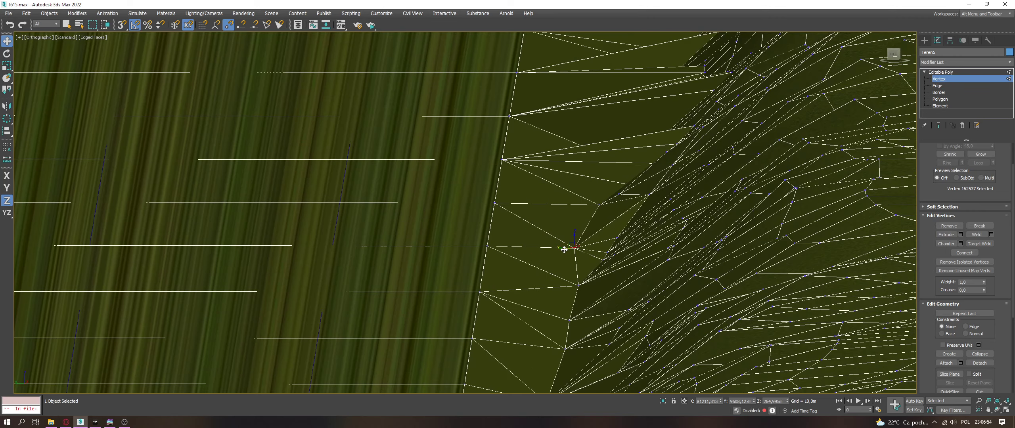
# Step: Nudge the collapsed vertex further toward the terrain and lower the terrain corner vertex above it along Z
pyautogui.press('F6')
pyautogui.moveTo(578, 237); pyautogui.dragTo(578, 242)
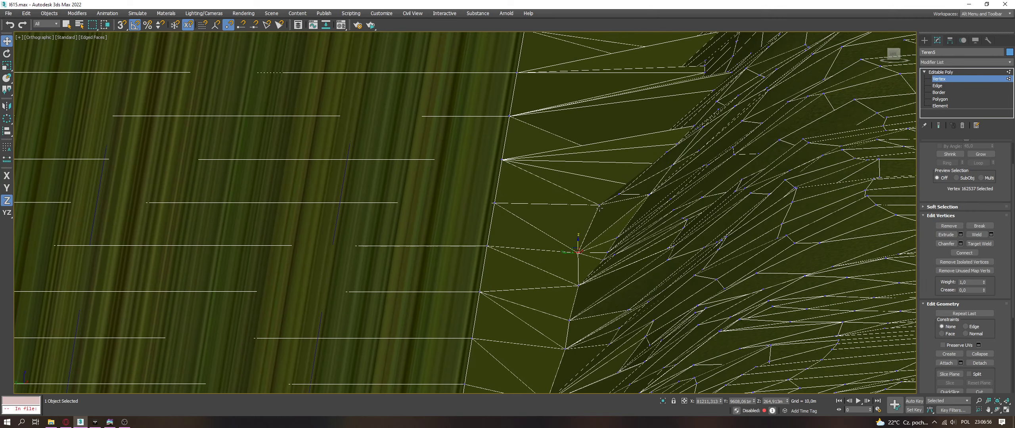
pyautogui.scroll(5, 609, 205)
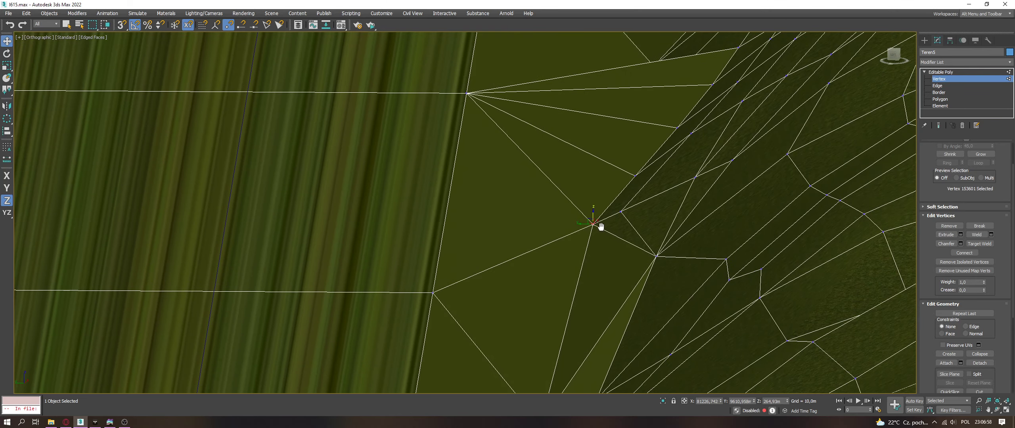
pyautogui.moveTo(597, 219)
pyautogui.mouseDown()
pyautogui.moveTo(544, 331)
pyautogui.moveTo(594, 220)
pyautogui.mouseUp()
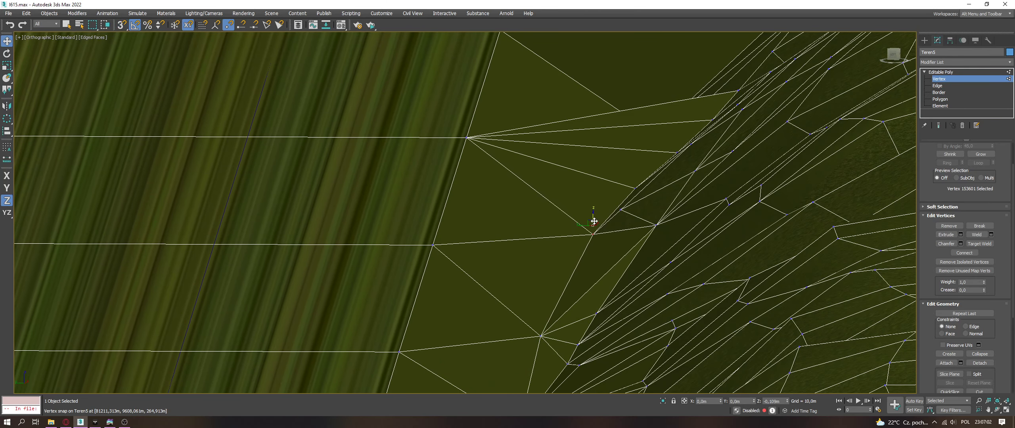
# Step: Remove the five edges fanning from the strip vertex to the terrain above the lowered corner vertex
pyautogui.keyDown('alt'); pyautogui.moveTo(594, 220); pyautogui.dragTo(609, 318, button='middle'); pyautogui.keyUp('alt')
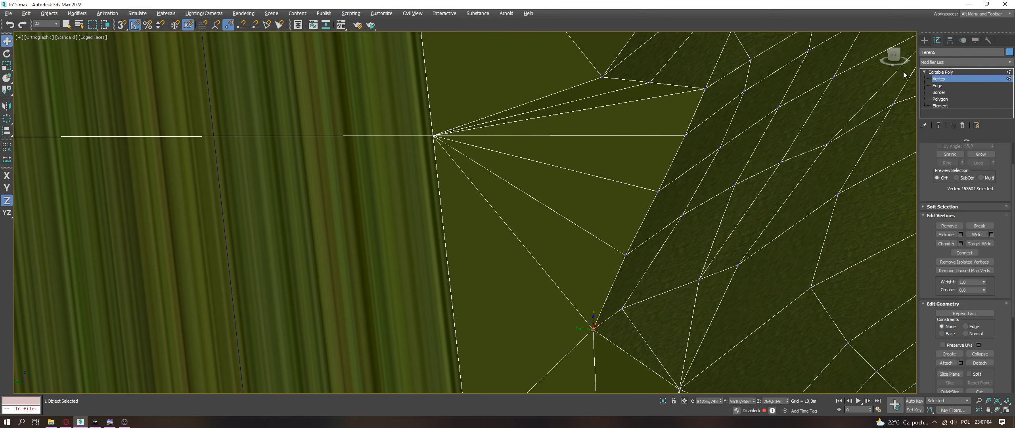
pyautogui.press('2')
pyautogui.click(596, 99)
pyautogui.press('BackSpace')
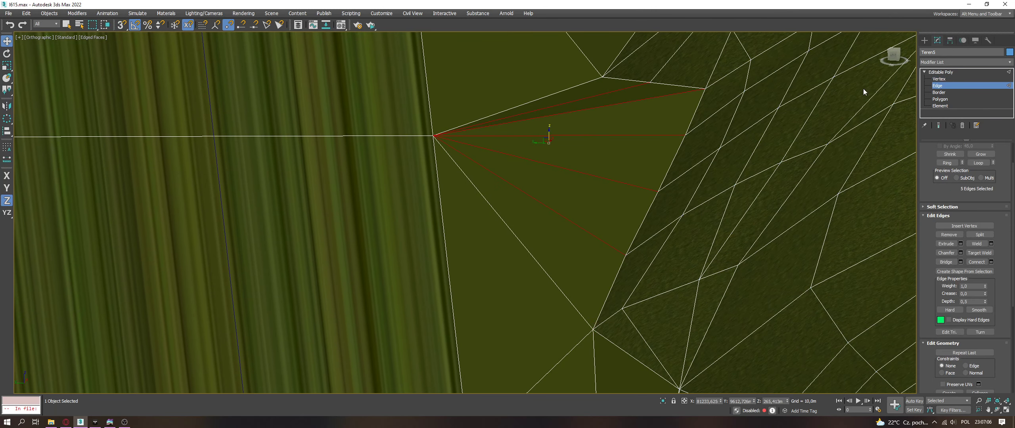
pyautogui.click(939, 79)
# Step: Connect the lowered corner vertex to the terrain corner vertex at the upper end of the cleared gap
pyautogui.click(593, 329)
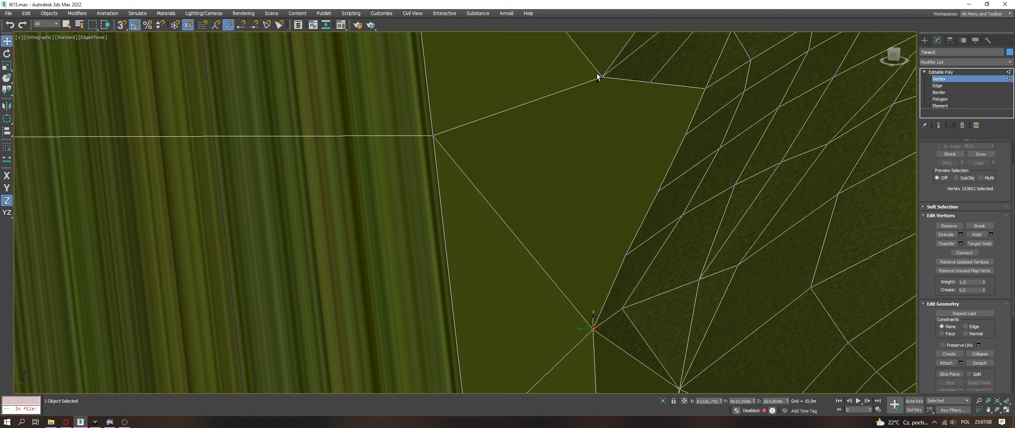
pyautogui.keyDown('ctrl'); pyautogui.click(602, 78); pyautogui.keyUp('ctrl')
pyautogui.hotkey('ctrl', 'shift', 'e')
pyautogui.keyDown('alt'); pyautogui.moveTo(601, 203); pyautogui.dragTo(619, 182, button='middle'); pyautogui.keyUp('alt')
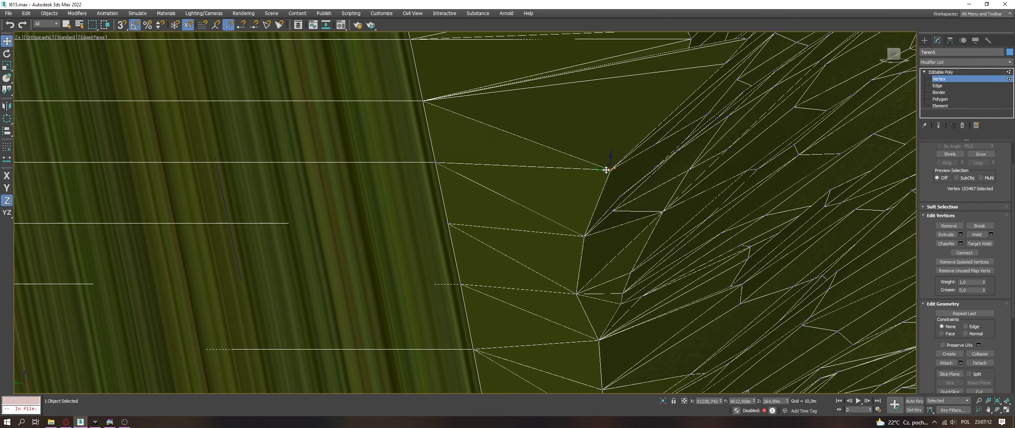
# Step: Shift the terrain corner vertex beside the connected gap along Y toward the strip
pyautogui.press('F6')
pyautogui.moveTo(605, 170)
pyautogui.mouseDown()
pyautogui.moveTo(583, 168)
pyautogui.moveTo(594, 162)
pyautogui.mouseUp()
pyautogui.press('F7')
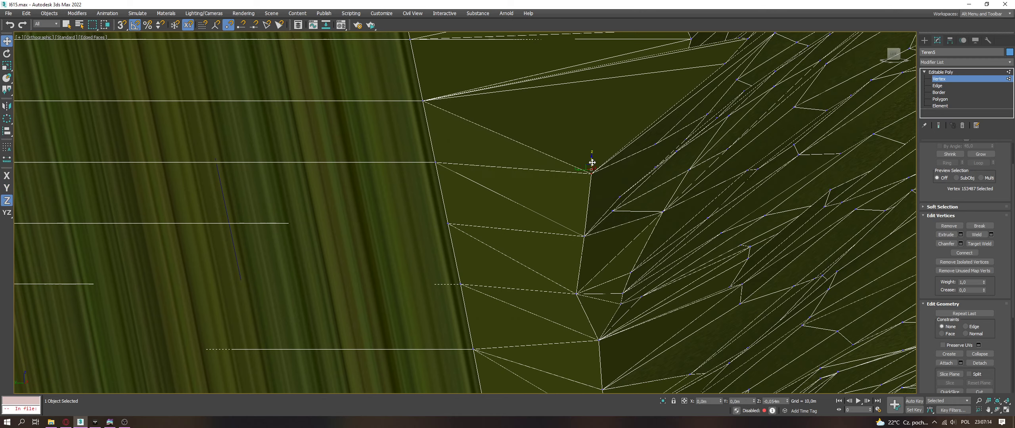
# Step: Connect neighbouring pairs of vertices inside the terrain beside the shifted corner vertex
pyautogui.keyDown('alt'); pyautogui.moveTo(594, 163); pyautogui.dragTo(700, 273, button='middle'); pyautogui.keyUp('alt')
pyautogui.moveTo(648, 220); pyautogui.dragTo(648, 219)
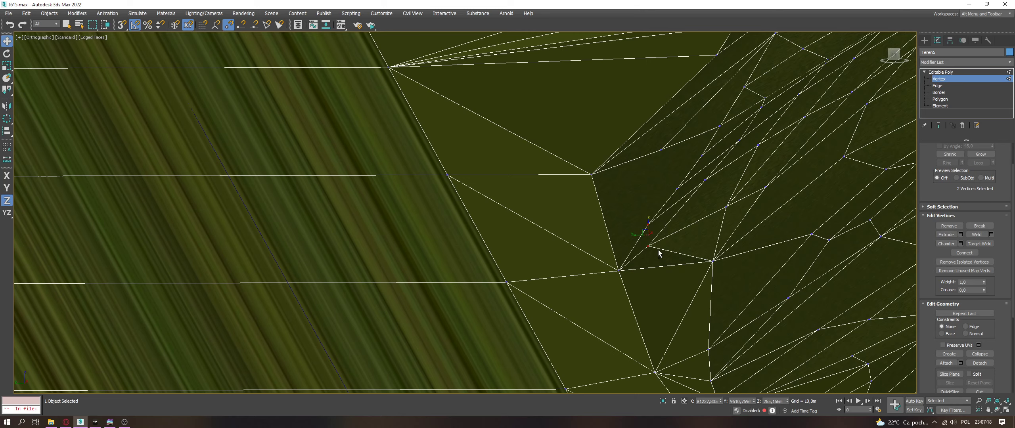
pyautogui.moveTo(658, 248)
pyautogui.keyDown('alt'); pyautogui.mouseDown(button='middle')
pyautogui.moveTo(638, 229)
pyautogui.moveTo(665, 260)
pyautogui.mouseUp(button='middle'); pyautogui.keyUp('alt')
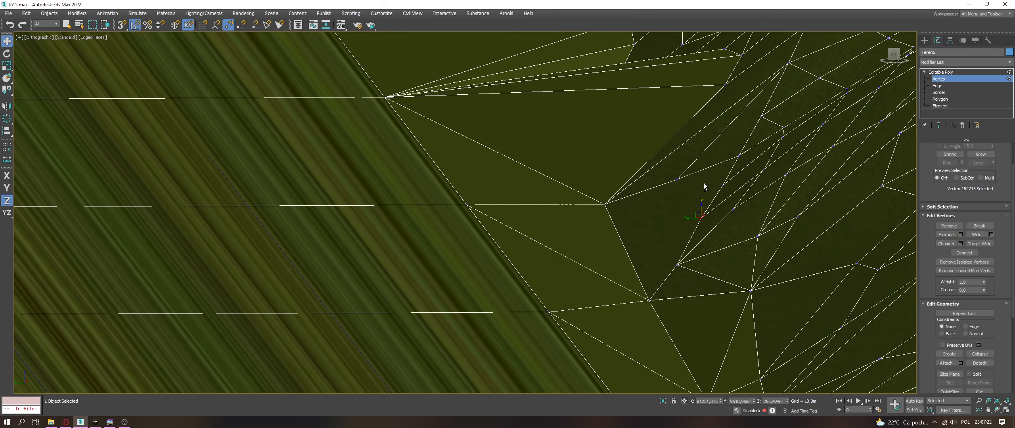
pyautogui.keyDown('ctrl'); pyautogui.click(678, 180); pyautogui.keyUp('ctrl')
pyautogui.moveTo(658, 182); pyautogui.dragTo(674, 249, button='middle')
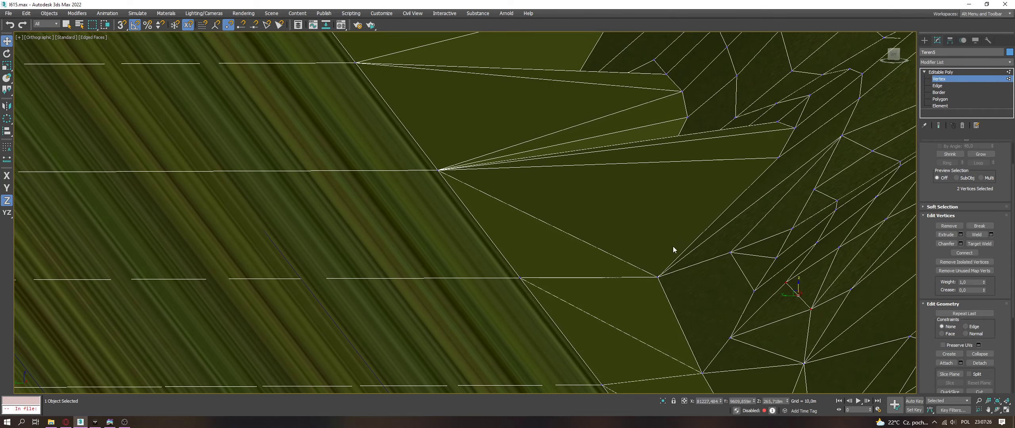
# Step: Remove the four edges fanning from the strip vertex to the terrain and connect the corner vertices at both ends of the gap
pyautogui.click(659, 276)
pyautogui.keyDown('alt'); pyautogui.moveTo(659, 276); pyautogui.dragTo(663, 286, button='middle'); pyautogui.keyUp('alt')
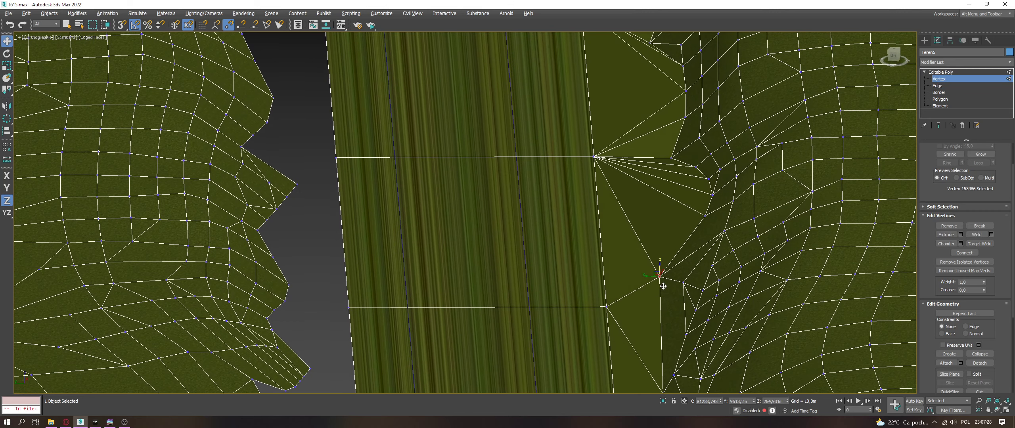
pyautogui.click(938, 85)
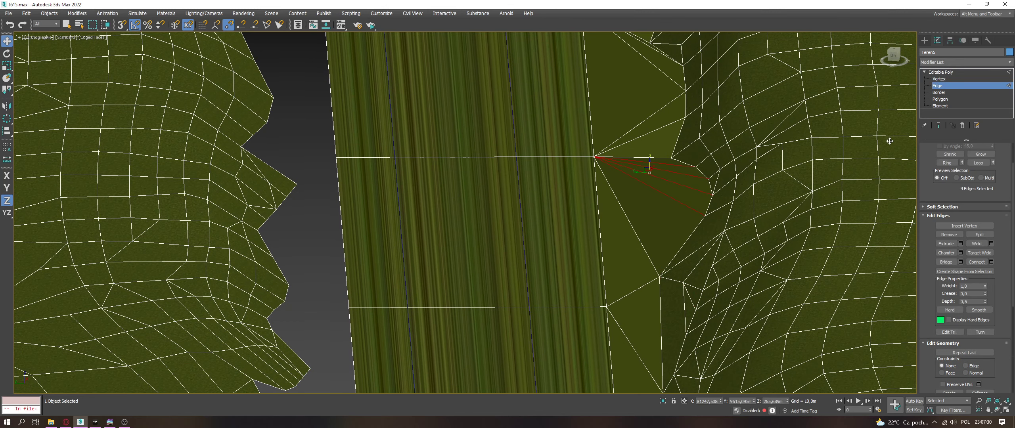
pyautogui.click(939, 79)
pyautogui.keyDown('ctrl'); pyautogui.click(671, 159); pyautogui.keyUp('ctrl')
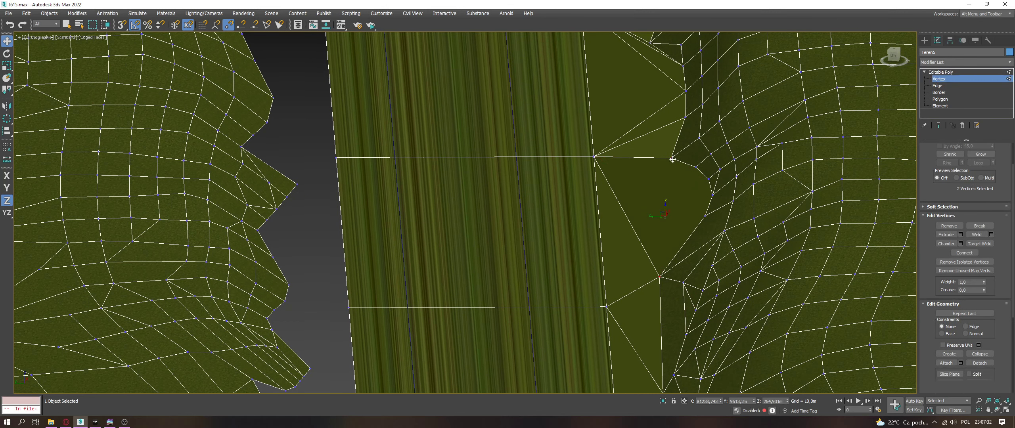
# Step: Connect the terrain vertices around the enclosed hollow to the lower corner vertex
pyautogui.scroll(4, 665, 205)
pyautogui.scroll(2, 665, 205)
pyautogui.click(681, 64)
pyautogui.scroll(-6, 681, 165)
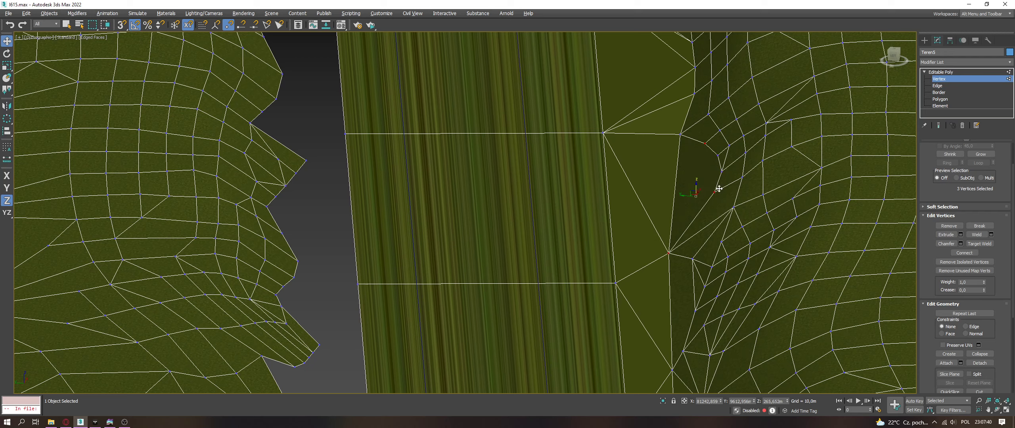
pyautogui.hotkey('ctrl', 'shift', 'e')
pyautogui.hotkey('ctrl', 'y')
pyautogui.hotkey('ctrl', 'z')
pyautogui.hotkey('ctrl', 'y')
pyautogui.hotkey('ctrl', 'z')
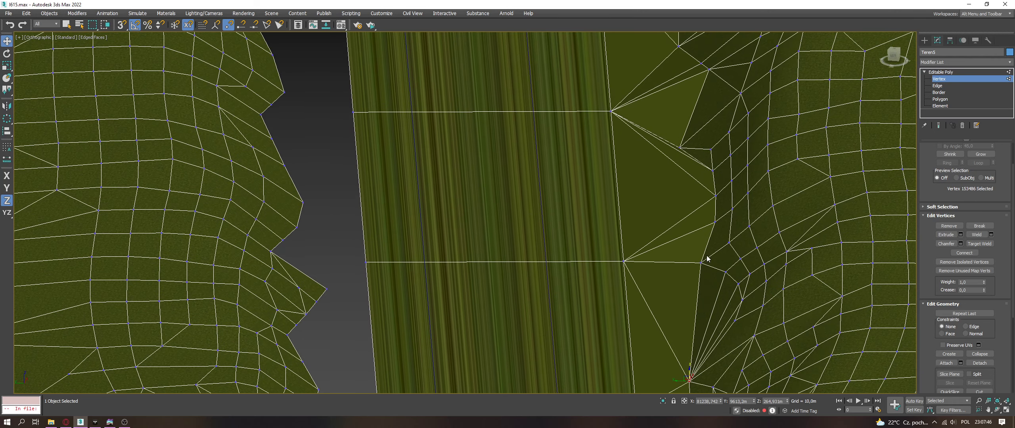
# Step: Shift the upper corner vertex of the hollow along Y toward the strip and lower it along Z
pyautogui.moveTo(691, 262); pyautogui.dragTo(673, 260)
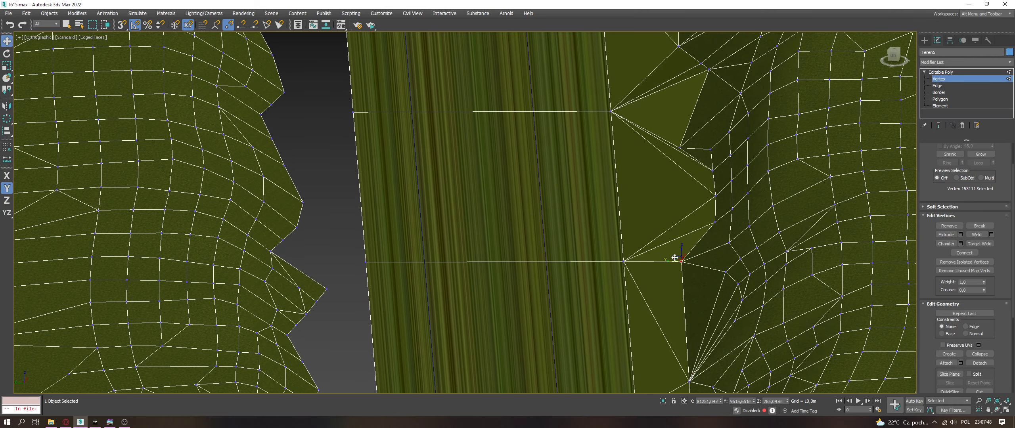
pyautogui.keyDown('alt'); pyautogui.moveTo(676, 257); pyautogui.dragTo(676, 240, button='middle'); pyautogui.keyUp('alt')
pyautogui.moveTo(677, 241); pyautogui.dragTo(678, 289)
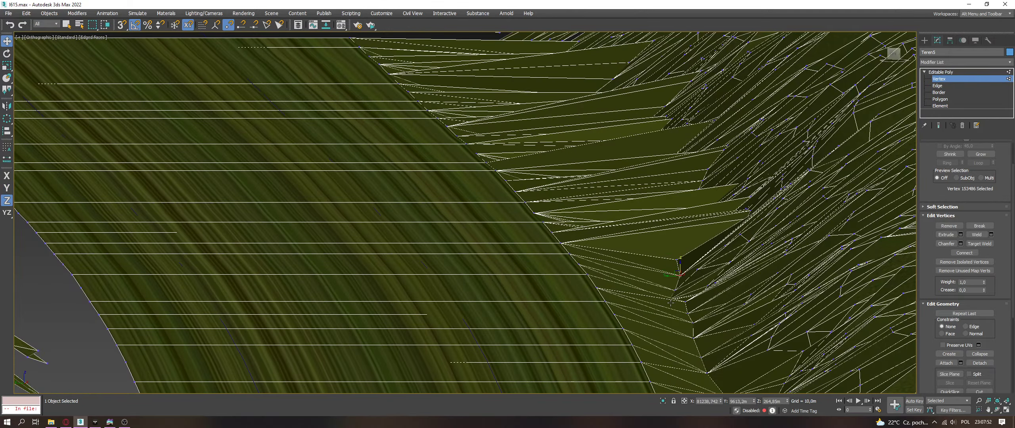
# Step: Fine-tune the seam alignment of the upper corner vertex and the vertex just below it along Y and Z
pyautogui.moveTo(670, 303)
pyautogui.keyDown('alt'); pyautogui.mouseDown(button='middle')
pyautogui.moveTo(677, 313)
pyautogui.moveTo(660, 295)
pyautogui.mouseUp(button='middle'); pyautogui.keyUp('alt')
pyautogui.click(670, 298)
pyautogui.press('F6')
pyautogui.moveTo(669, 296); pyautogui.dragTo(659, 210)
pyautogui.click(653, 213)
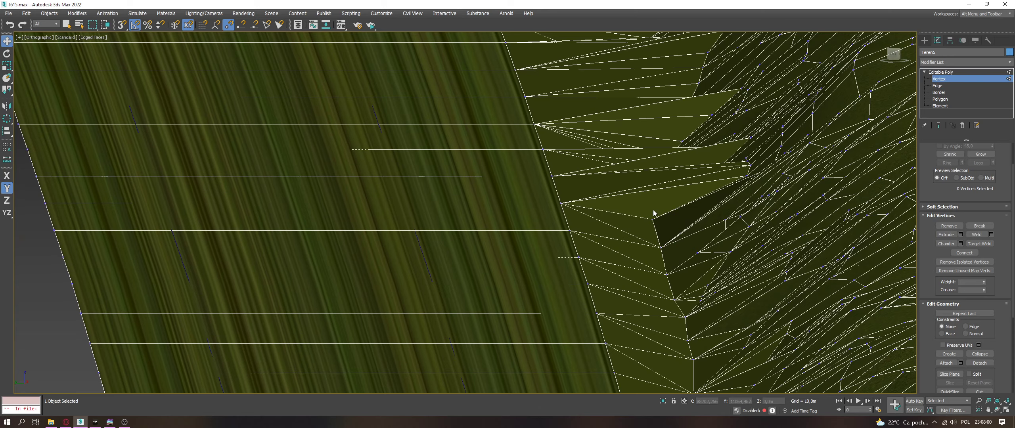
pyautogui.click(653, 216)
pyautogui.press('F7')
pyautogui.keyDown('alt'); pyautogui.moveTo(650, 213); pyautogui.dragTo(658, 323, button='middle'); pyautogui.keyUp('alt')
# Step: Connect the fan edges between the two next terrain corners across their middle and collapse the new vertices into one
pyautogui.press('2')
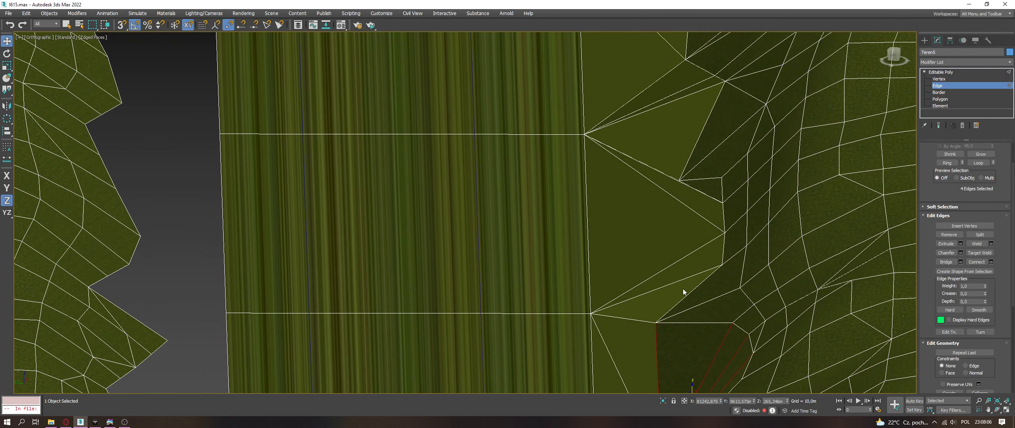
pyautogui.click(682, 183)
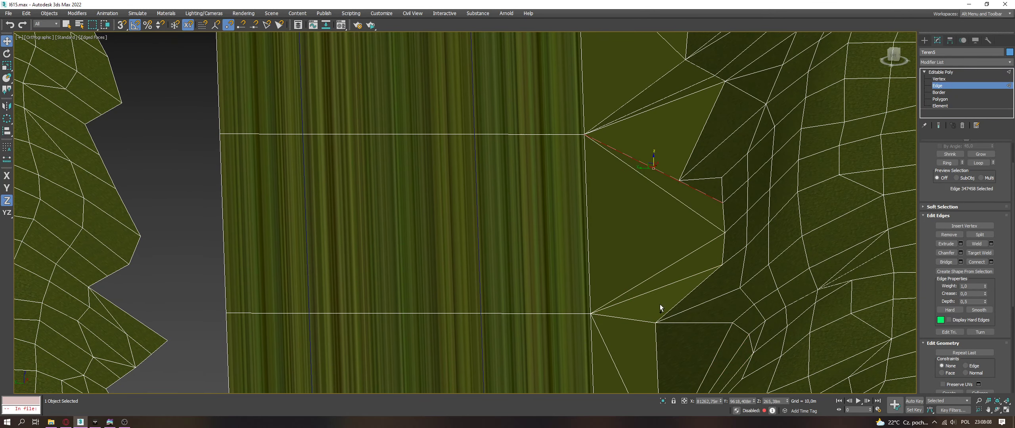
pyautogui.click(654, 169)
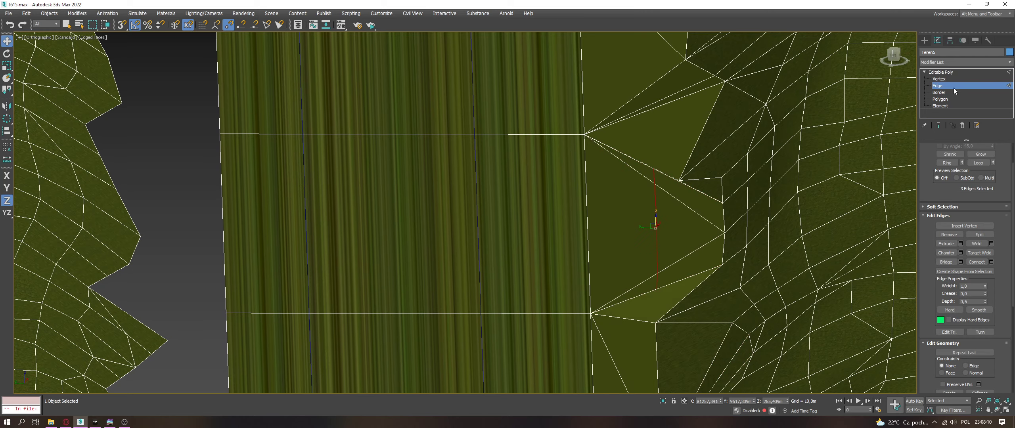
pyautogui.click(939, 79)
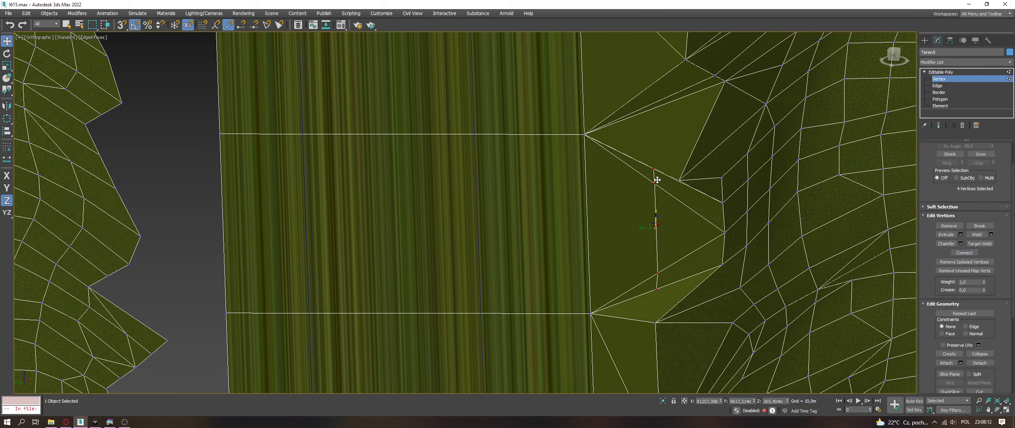
pyautogui.hotkey('ctrl', 'alt', 'c')
# Step: Connect the collapsed vertex to the terrain corners above and below and lower it along Z using vertex snapping
pyautogui.click(678, 183)
pyautogui.keyDown('ctrl'); pyautogui.click(656, 318); pyautogui.keyUp('ctrl')
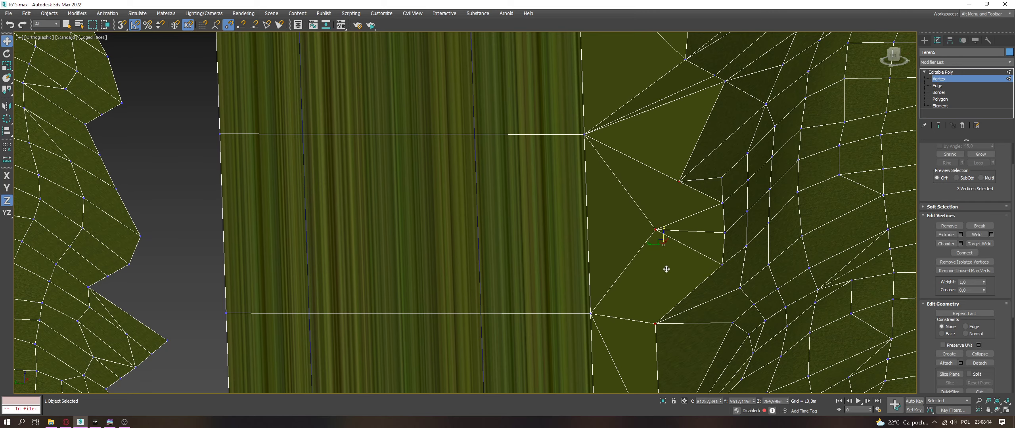
pyautogui.press('s')
pyautogui.click(655, 229)
pyautogui.keyDown('alt'); pyautogui.moveTo(656, 220); pyautogui.dragTo(655, 222, button='middle'); pyautogui.keyUp('alt')
pyautogui.moveTo(655, 229); pyautogui.dragTo(655, 301)
pyautogui.keyDown('alt'); pyautogui.moveTo(655, 302); pyautogui.dragTo(666, 248, button='middle'); pyautogui.keyUp('alt')
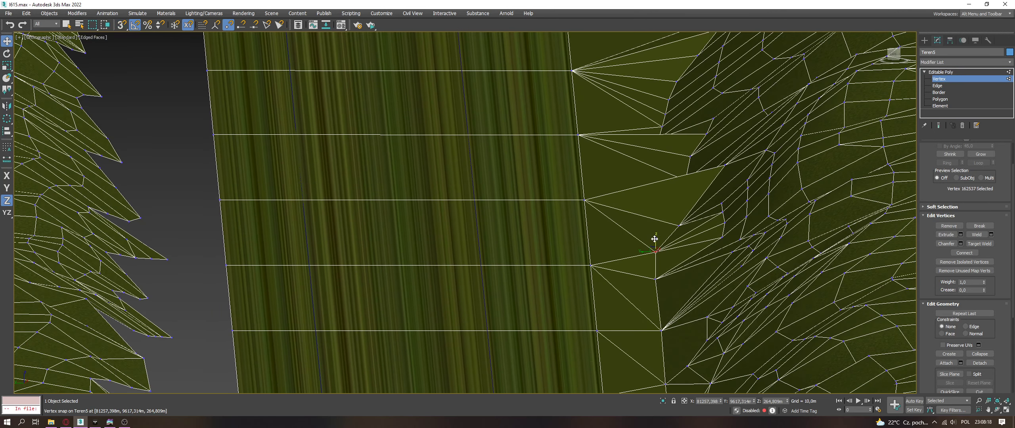
pyautogui.moveTo(654, 238); pyautogui.dragTo(677, 228)
pyautogui.press('s')
# Step: Lower the terrain corner vertex above the collapsed one slightly along Z and shift it along Y toward the strip
pyautogui.keyDown('alt'); pyautogui.moveTo(657, 243); pyautogui.dragTo(686, 228, button='middle'); pyautogui.keyUp('alt')
pyautogui.click(690, 226)
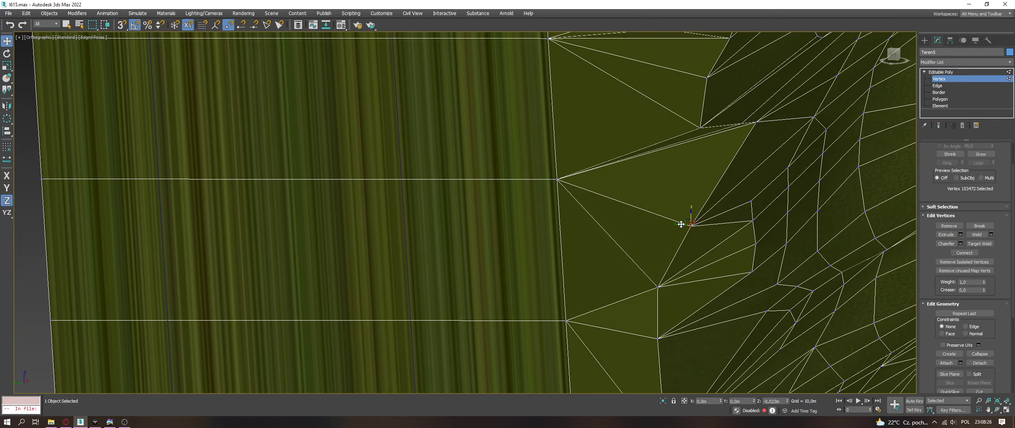
pyautogui.press('F6')
pyautogui.moveTo(680, 225); pyautogui.dragTo(646, 226)
pyautogui.keyDown('alt'); pyautogui.moveTo(646, 226); pyautogui.dragTo(654, 228, button='middle'); pyautogui.keyUp('alt')
# Step: Collapse new vertices midway along the fan edges above the shifted corner and connect the result to the terrain corners above and below
pyautogui.click(943, 86)
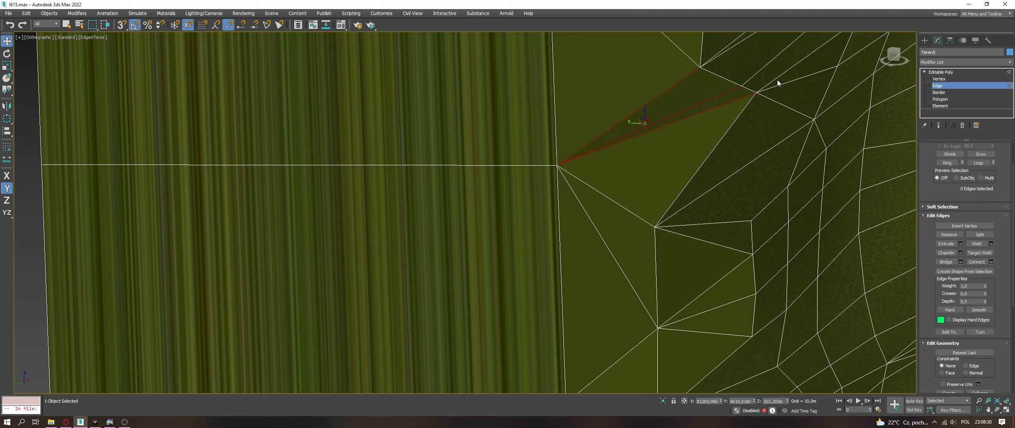
pyautogui.hotkey('ctrl', 'z')
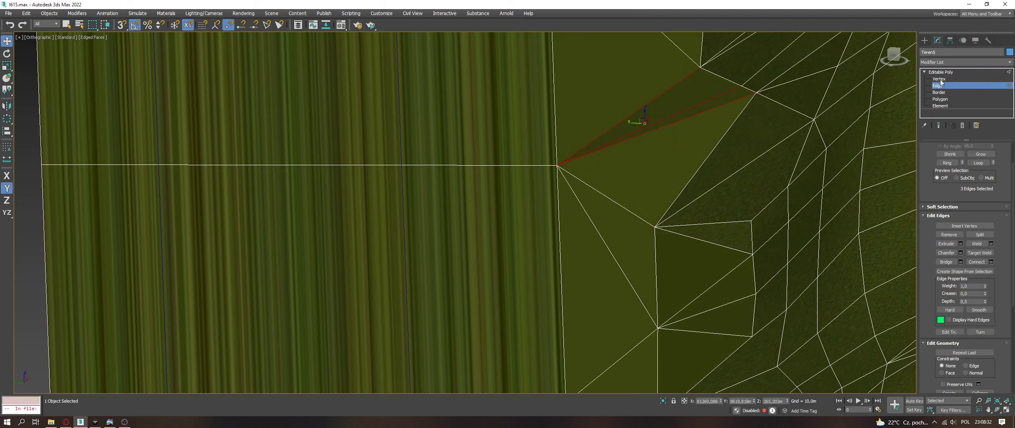
pyautogui.hotkey('ctrl', 'z')
pyautogui.click(937, 80)
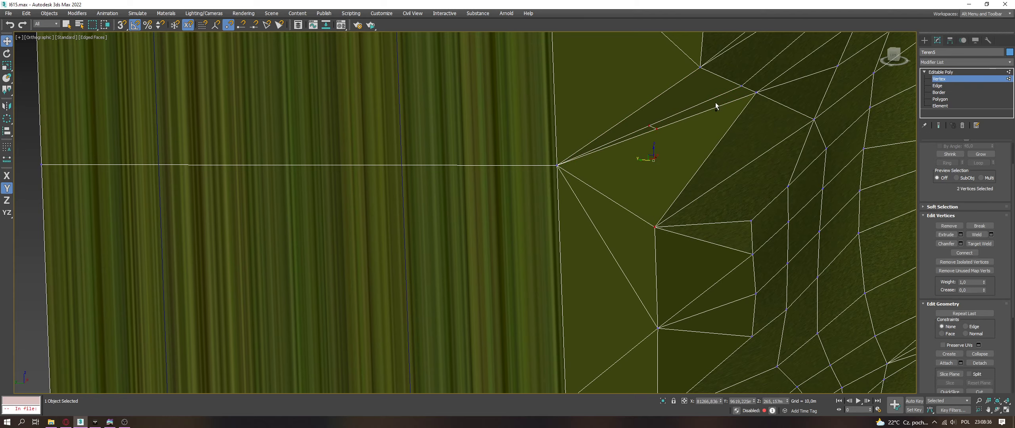
pyautogui.keyDown('ctrl'); pyautogui.click(700, 67); pyautogui.keyUp('ctrl')
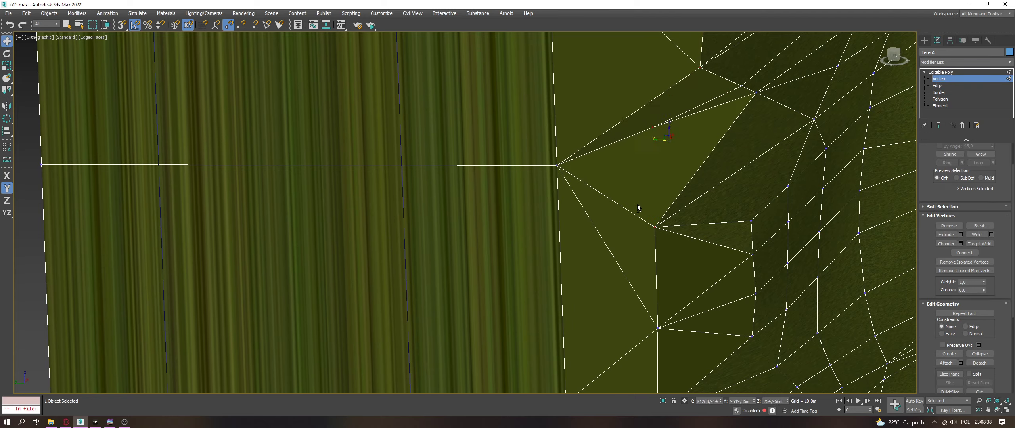
pyautogui.hotkey('ctrl', 'shift', 'e')
# Step: Lower the new collapsed vertex along Z with vertex snapping to match the height of the neighbouring seam vertices
pyautogui.keyDown('alt'); pyautogui.moveTo(646, 123); pyautogui.dragTo(646, 119, button='middle'); pyautogui.keyUp('alt')
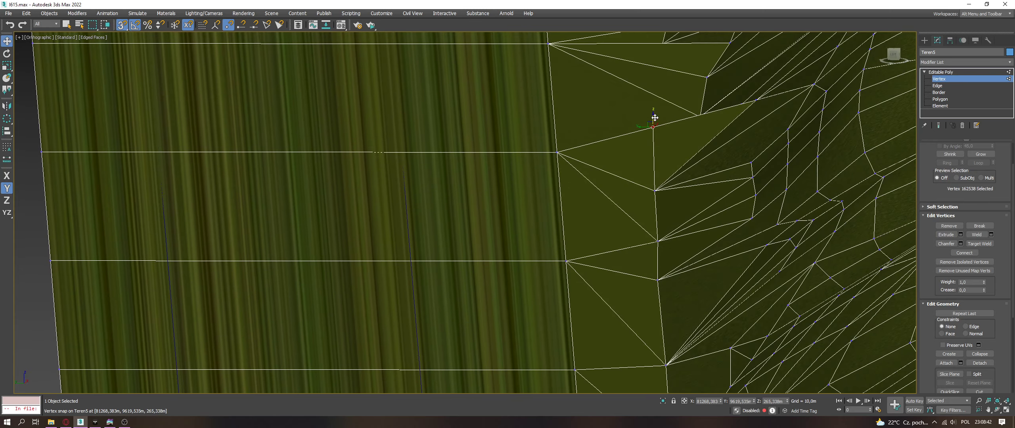
pyautogui.press('s')
pyautogui.moveTo(653, 119); pyautogui.dragTo(659, 188)
pyautogui.keyDown('alt'); pyautogui.moveTo(659, 188); pyautogui.dragTo(660, 184, button='middle'); pyautogui.keyUp('alt')
pyautogui.moveTo(655, 147); pyautogui.dragTo(647, 206)
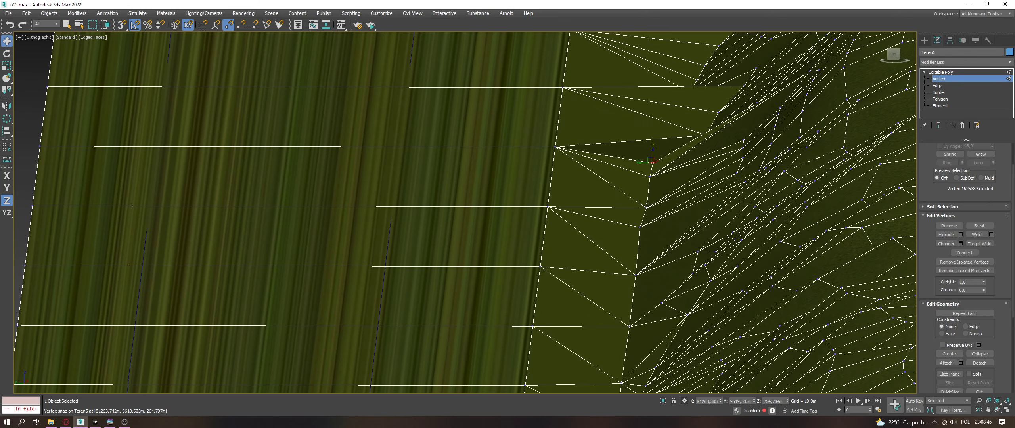
pyautogui.click(640, 230)
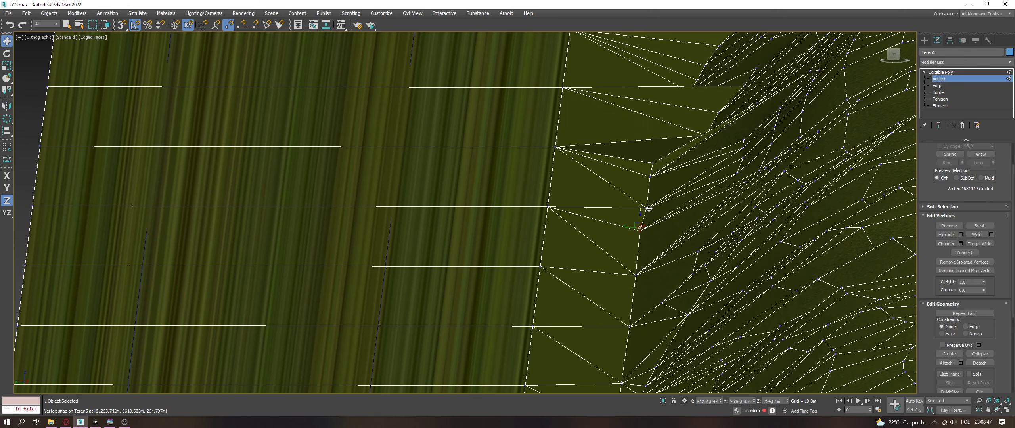
pyautogui.click(654, 163)
# Step: Connect the next fan of edges up the seam across its middle and collapse the four new vertices into one
pyautogui.moveTo(657, 165); pyautogui.dragTo(683, 274, button='middle')
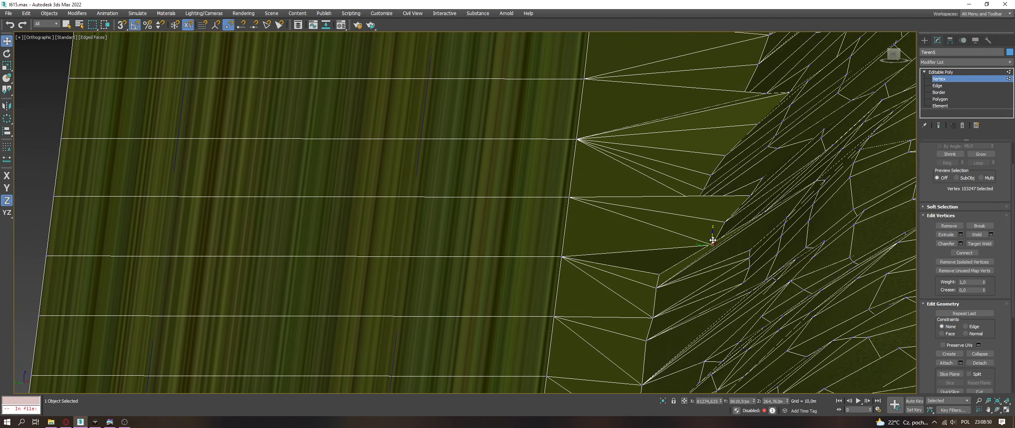
pyautogui.scroll(5, 712, 240)
pyautogui.click(937, 86)
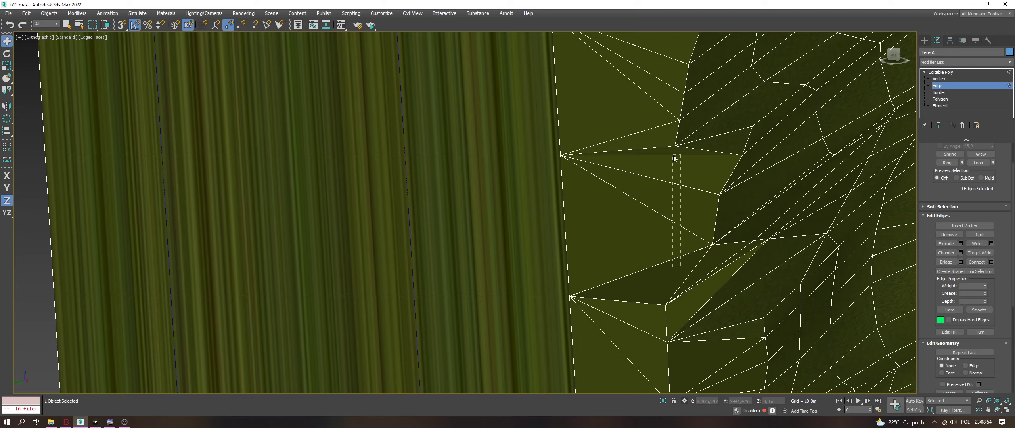
pyautogui.moveTo(674, 155); pyautogui.dragTo(673, 156)
pyautogui.click(939, 79)
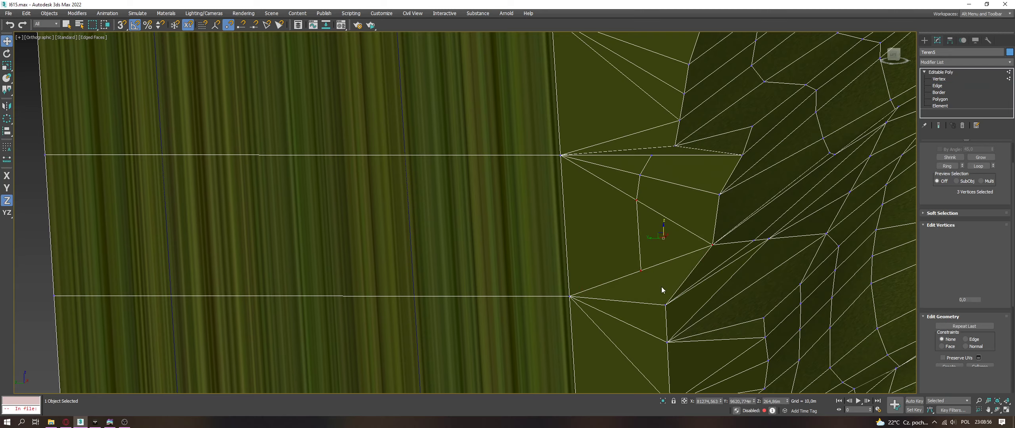
pyautogui.moveTo(661, 283); pyautogui.dragTo(628, 161)
pyautogui.hotkey('ctrl', 'alt', 'c')
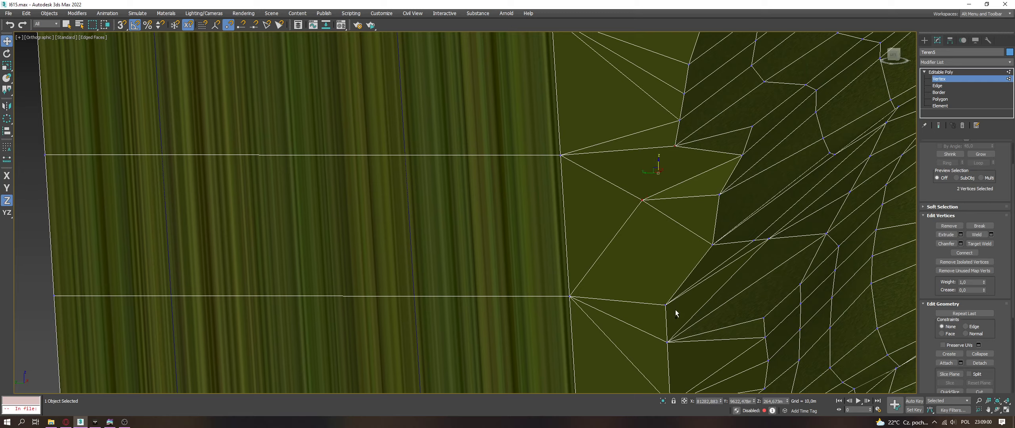
# Step: Connect the newest collapsed vertex to the seam corners above and below, shift it toward the terrain and lower it along Z
pyautogui.click(636, 201)
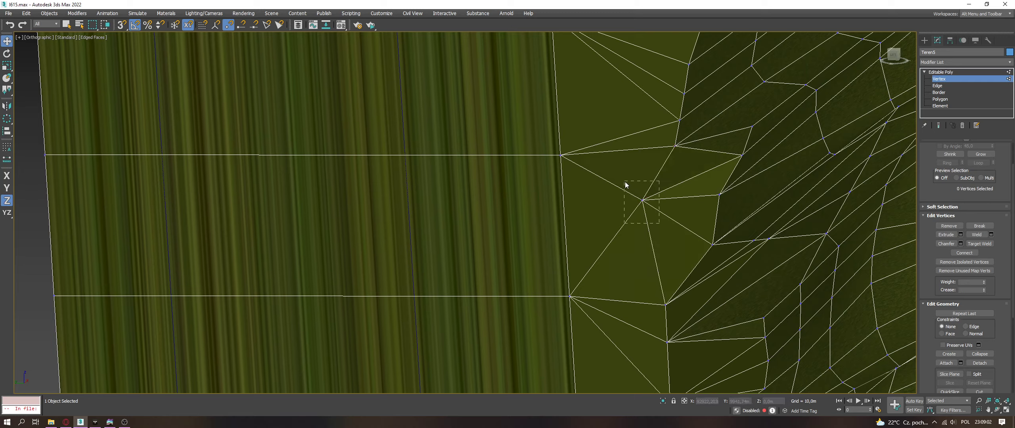
pyautogui.press('s')
pyautogui.moveTo(625, 182); pyautogui.dragTo(666, 242)
pyautogui.rightClick(660, 194)
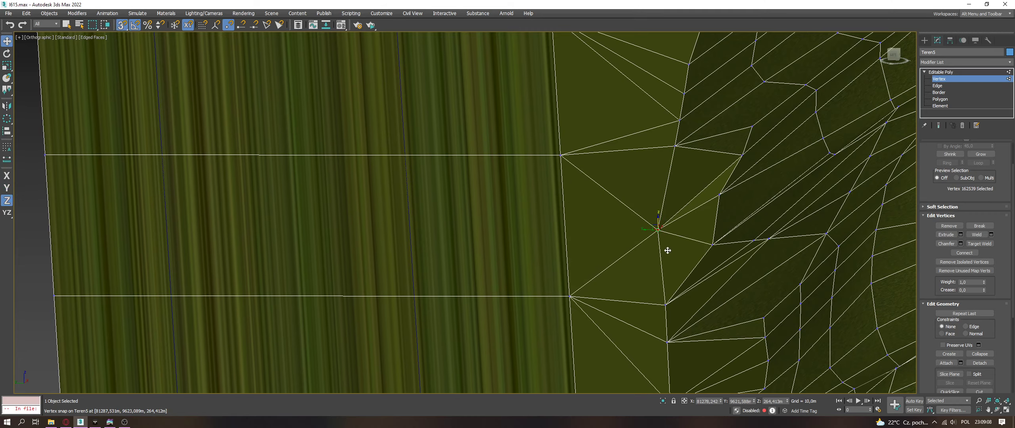
# Step: Shift the terrain corner vertex above the newest collapsed vertex along Y toward the strip
pyautogui.press('F7')
pyautogui.keyDown('alt'); pyautogui.moveTo(666, 242); pyautogui.dragTo(653, 308, button='middle'); pyautogui.keyUp('alt')
pyautogui.scroll(-2, 653, 307)
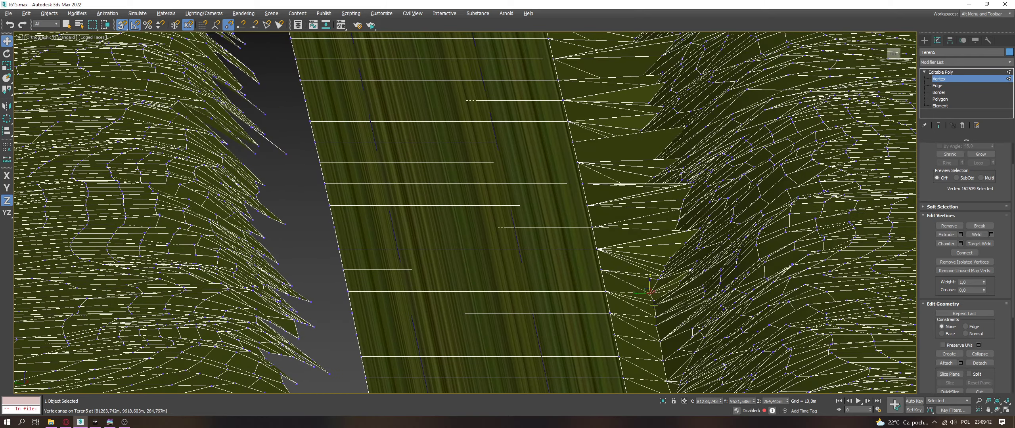
pyautogui.scroll(8, 654, 281)
pyautogui.press('F6')
pyautogui.moveTo(676, 256); pyautogui.dragTo(653, 256)
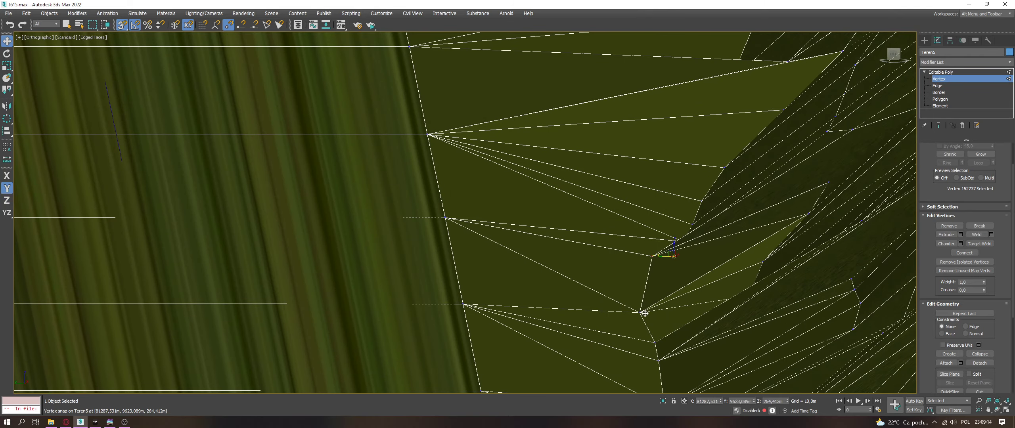
# Step: Readjust the terrain corner vertex above the newest collapsed vertex along Y to even out the seam outline
pyautogui.click(641, 313)
pyautogui.click(654, 342)
pyautogui.keyDown('alt'); pyautogui.moveTo(648, 344); pyautogui.dragTo(654, 304, button='middle'); pyautogui.keyUp('alt')
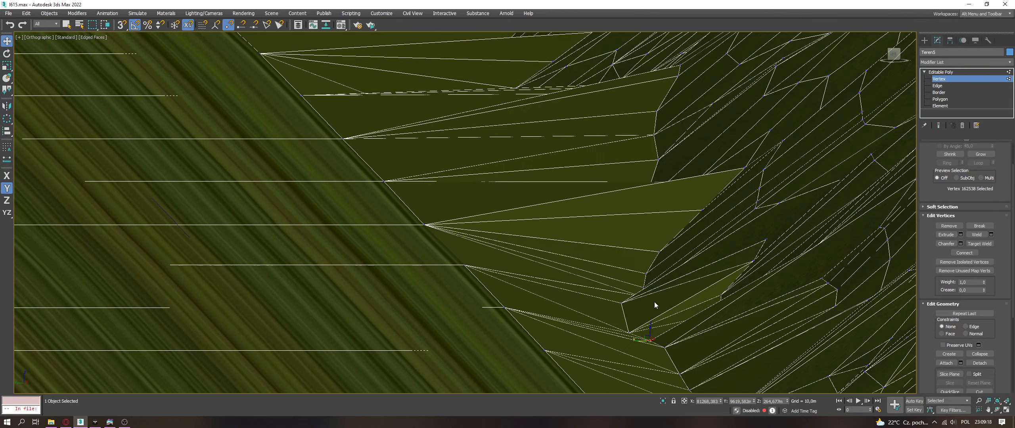
pyautogui.scroll(-3, 626, 283)
pyautogui.scroll(-4, 609, 276)
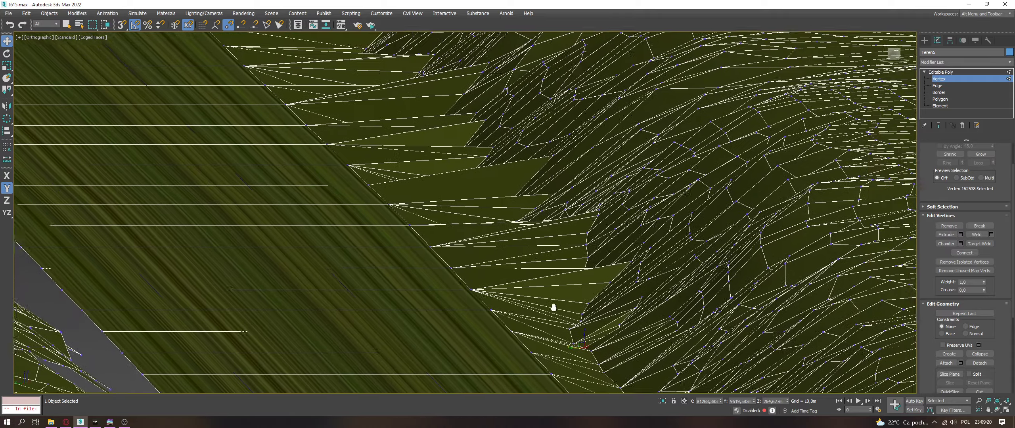
pyautogui.scroll(8, 577, 319)
pyautogui.keyDown('alt'); pyautogui.moveTo(577, 319); pyautogui.dragTo(652, 262, button='middle'); pyautogui.keyUp('alt')
pyautogui.scroll(-3, 615, 232)
pyautogui.scroll(3, 635, 257)
pyautogui.scroll(4, 631, 261)
pyautogui.moveTo(633, 265); pyautogui.dragTo(648, 261)
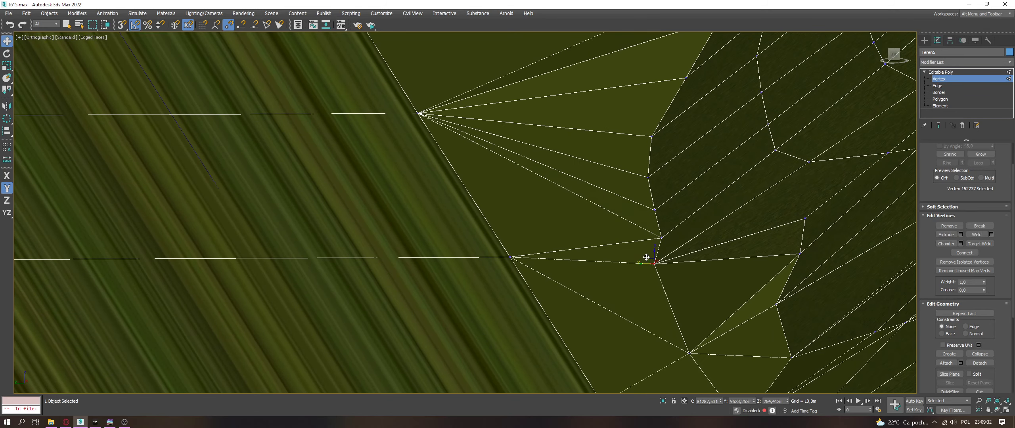
pyautogui.keyDown('alt'); pyautogui.moveTo(648, 260); pyautogui.dragTo(650, 256, button='middle'); pyautogui.keyUp('alt')
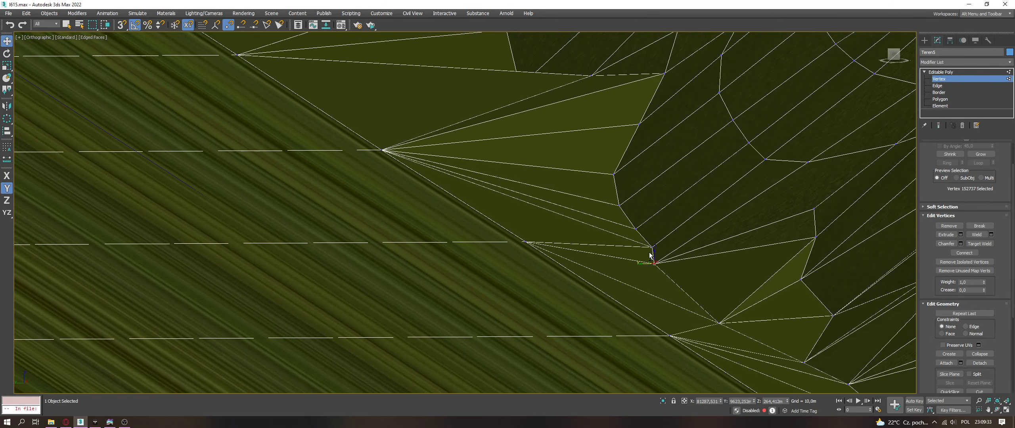
# Step: Examine the reworked seam along the strip and check how the remaining fans run to the strip's end
pyautogui.click(651, 212)
pyautogui.keyDown('alt'); pyautogui.moveTo(650, 212); pyautogui.dragTo(633, 210, button='middle'); pyautogui.keyUp('alt')
pyautogui.moveTo(637, 210); pyautogui.dragTo(645, 238, button='middle')
pyautogui.scroll(-2, 646, 234)
pyautogui.scroll(-5, 645, 238)
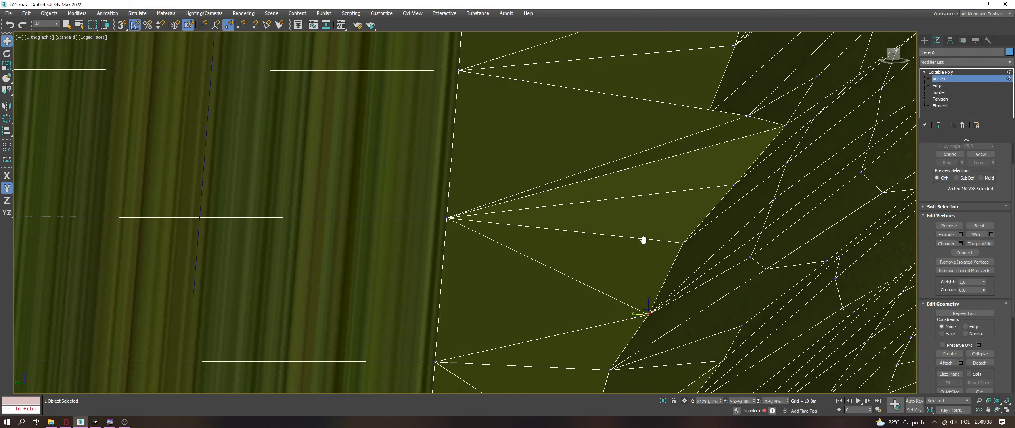
pyautogui.scroll(4, 643, 235)
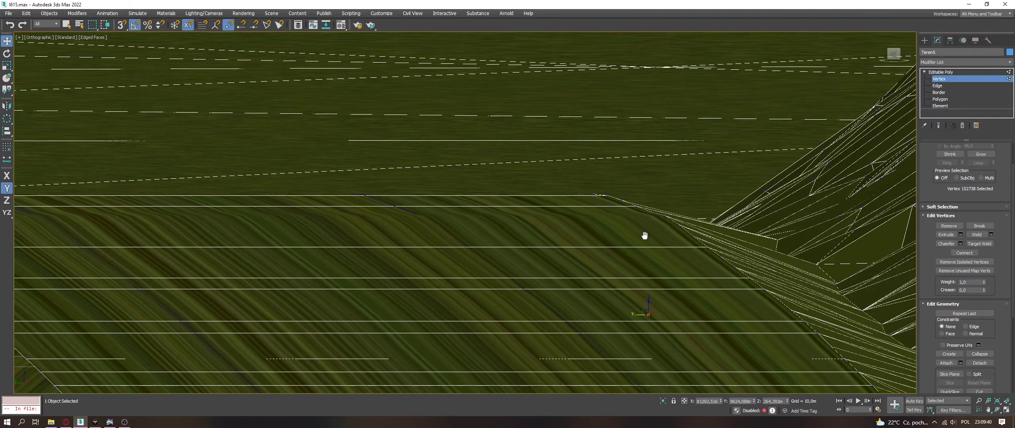
pyautogui.scroll(-6, 644, 237)
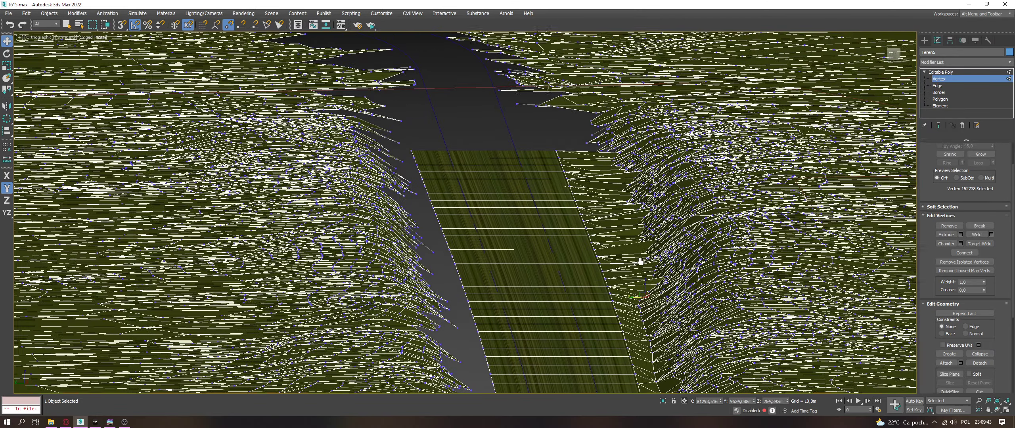
pyautogui.scroll(5, 586, 140)
pyautogui.keyDown('alt'); pyautogui.moveTo(607, 146); pyautogui.dragTo(603, 161, button='middle'); pyautogui.keyUp('alt')
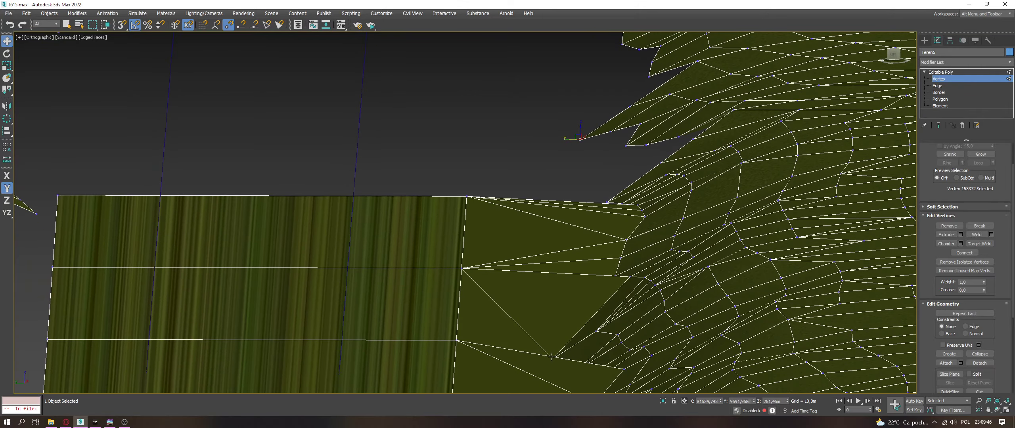
# Step: Connect the fan edges at the strip's end across their middle and collapse the new vertices into one
pyautogui.keyDown('alt'); pyautogui.moveTo(551, 357); pyautogui.dragTo(904, 117, button='middle'); pyautogui.keyUp('alt')
pyautogui.click(942, 85)
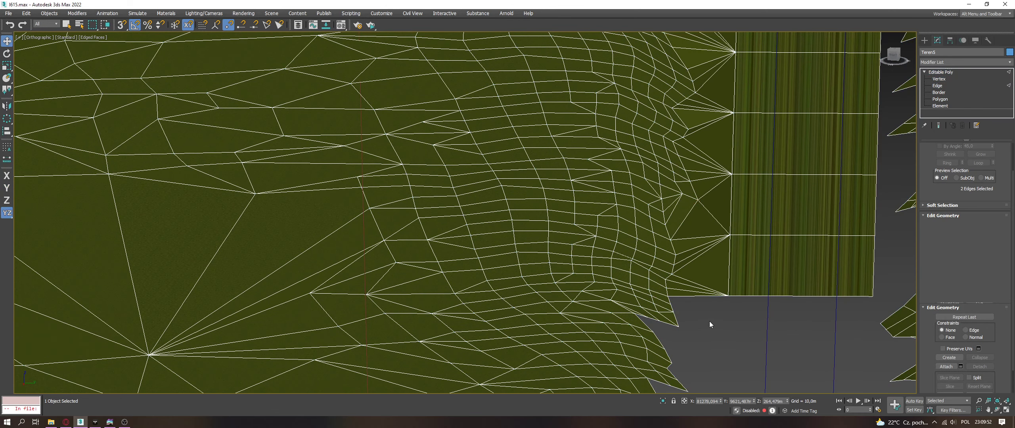
pyautogui.moveTo(710, 324); pyautogui.dragTo(707, 228)
pyautogui.click(938, 79)
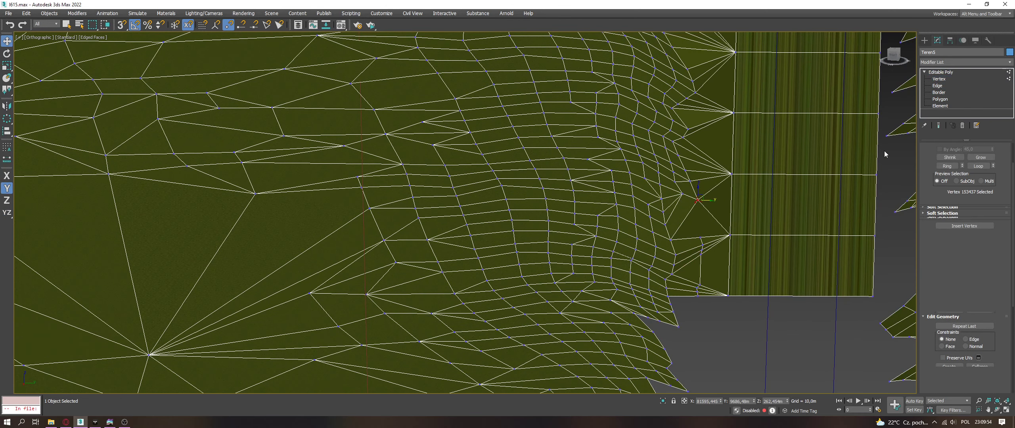
pyautogui.hotkey('ctrl', 'alt', 'c')
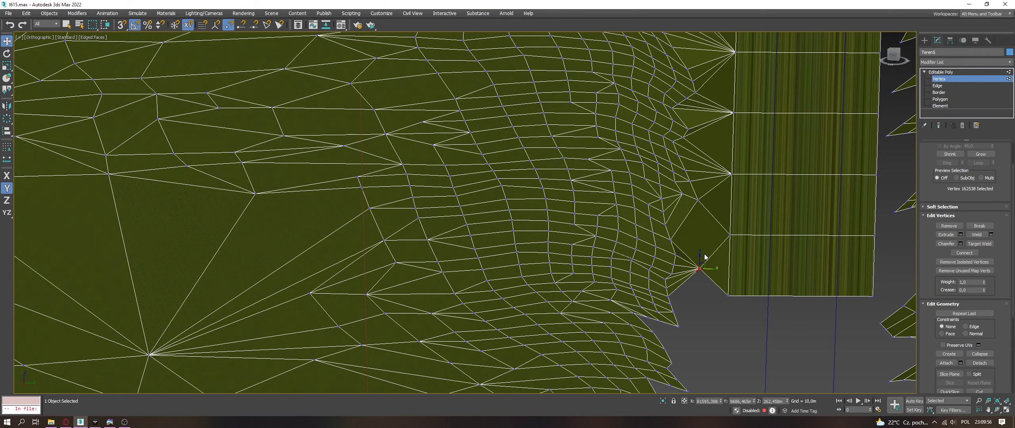
# Step: Lower the end's collapsed vertex and its neighbouring seam vertex along Z with vertex snapping to match the terrain edge height
pyautogui.press('s')
pyautogui.press('F7')
pyautogui.moveTo(699, 276); pyautogui.dragTo(699, 203)
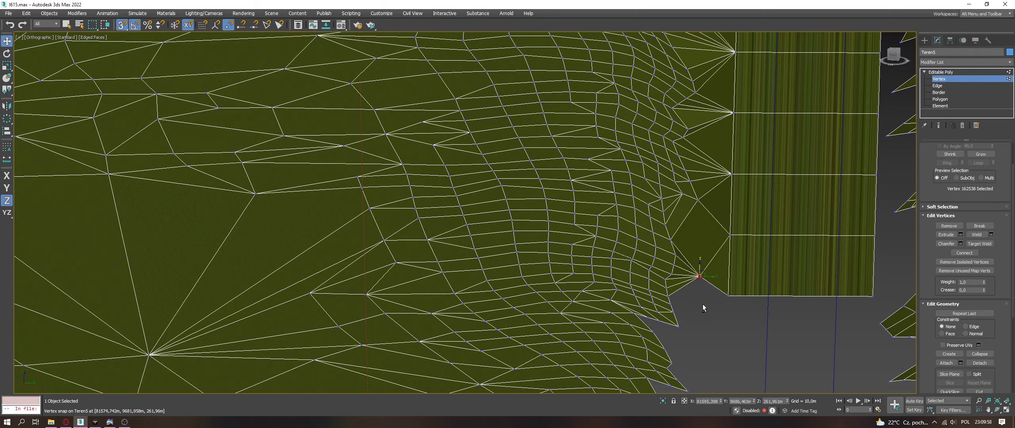
pyautogui.keyDown('alt'); pyautogui.moveTo(704, 308); pyautogui.dragTo(699, 274, button='middle'); pyautogui.keyUp('alt')
pyautogui.keyDown('ctrl'); pyautogui.click(664, 191); pyautogui.keyUp('ctrl')
pyautogui.keyDown('alt'); pyautogui.moveTo(701, 189); pyautogui.dragTo(676, 341, button='middle'); pyautogui.keyUp('alt')
pyautogui.click(674, 161)
pyautogui.press('s')
pyautogui.press('F6')
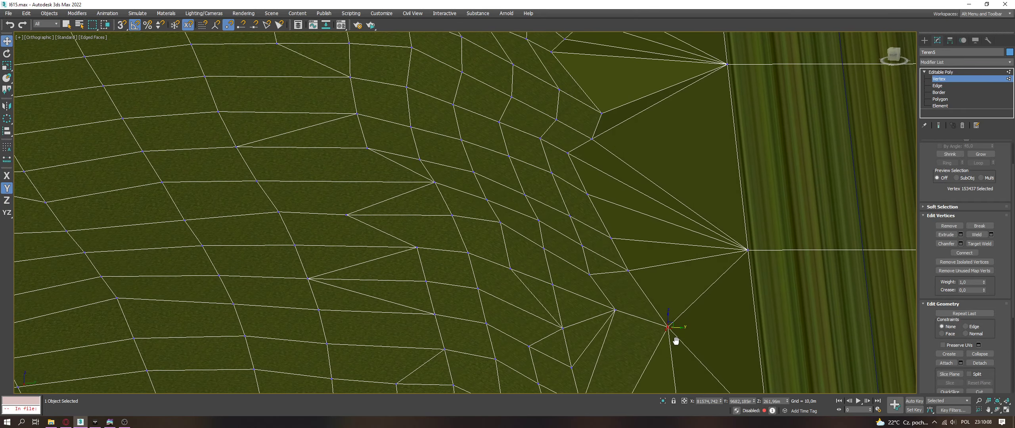
# Step: Connect the next three fans of edges up the seam from the strip's end across their middle
pyautogui.click(938, 86)
pyautogui.moveTo(693, 282); pyautogui.dragTo(675, 70)
pyautogui.keyDown('alt'); pyautogui.moveTo(675, 70); pyautogui.dragTo(668, 314, button='middle'); pyautogui.keyUp('alt')
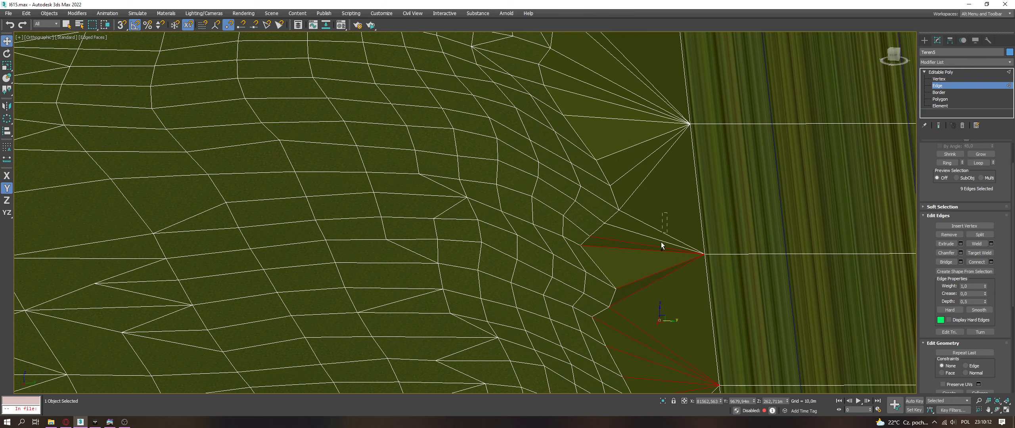
pyautogui.keyDown('ctrl'); pyautogui.moveTo(662, 246); pyautogui.dragTo(662, 247); pyautogui.keyUp('ctrl')
pyautogui.moveTo(663, 247); pyautogui.dragTo(661, 288, button='middle')
pyautogui.keyDown('ctrl'); pyautogui.moveTo(654, 125); pyautogui.dragTo(654, 126); pyautogui.keyUp('ctrl')
pyautogui.moveTo(654, 126); pyautogui.dragTo(664, 162, button='middle')
pyautogui.moveTo(694, 268); pyautogui.dragTo(698, 235, button='middle')
# Step: Collapse each fan's group of new vertices on the connected seam line into a single vertex
pyautogui.press('1')
pyautogui.moveTo(678, 236); pyautogui.dragTo(633, 128)
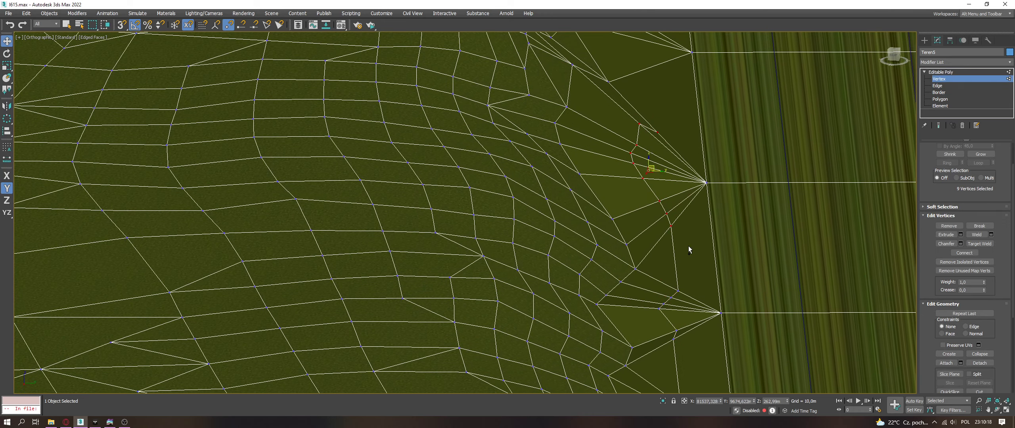
pyautogui.hotkey('ctrl', 'alt', 'c')
pyautogui.moveTo(694, 328); pyautogui.dragTo(697, 225, button='middle')
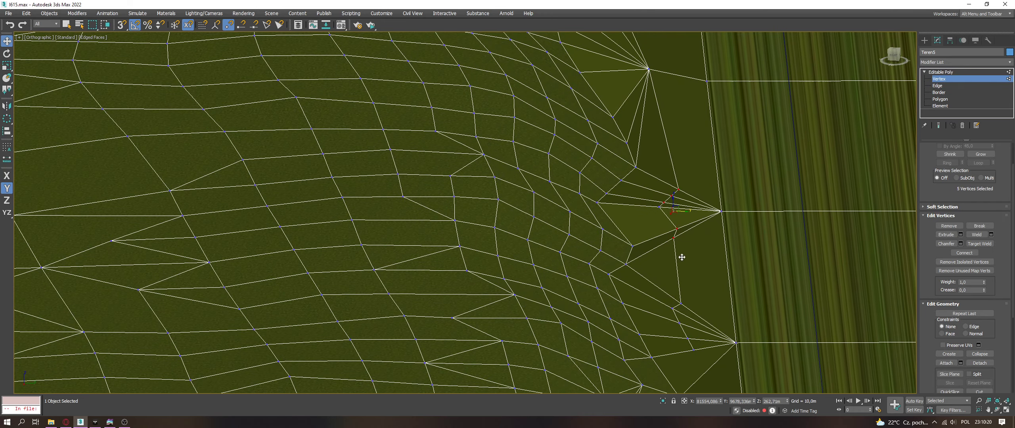
pyautogui.keyDown('ctrl'); pyautogui.click(659, 208); pyautogui.keyUp('ctrl')
pyautogui.hotkey('ctrl', 'alt', 'c')
pyautogui.moveTo(686, 239); pyautogui.dragTo(687, 161, button='middle')
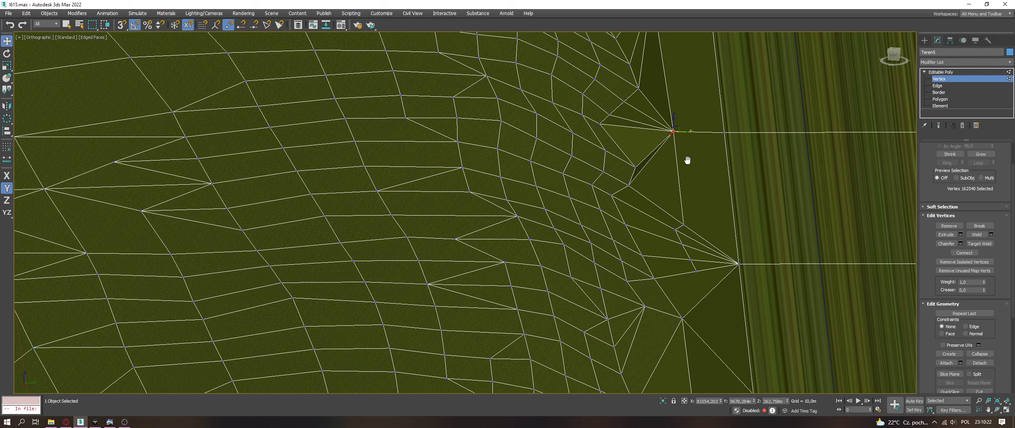
pyautogui.hotkey('ctrl', 'alt', 'c')
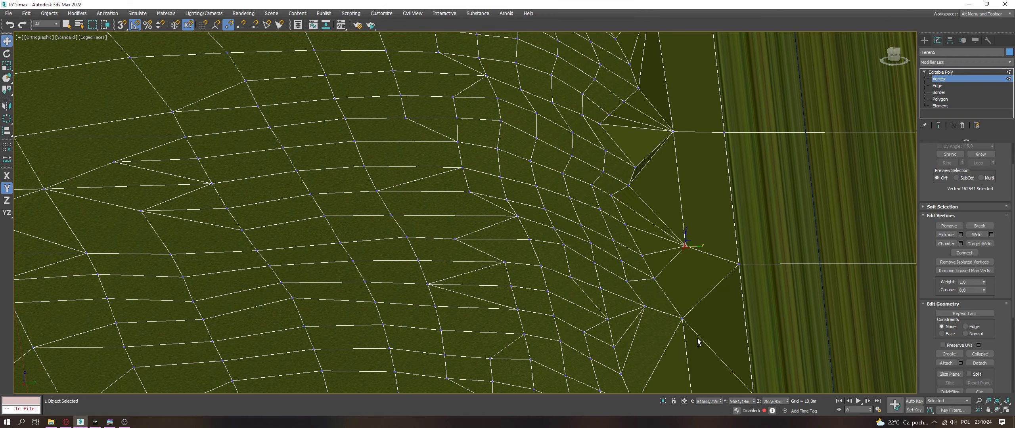
# Step: Lower the new collapsed vertices along Z with vertex snapping and reposition the uppermost one along Y
pyautogui.moveTo(684, 238); pyautogui.dragTo(686, 198)
pyautogui.scroll(-3, 686, 240)
pyautogui.press('s')
pyautogui.press('F7')
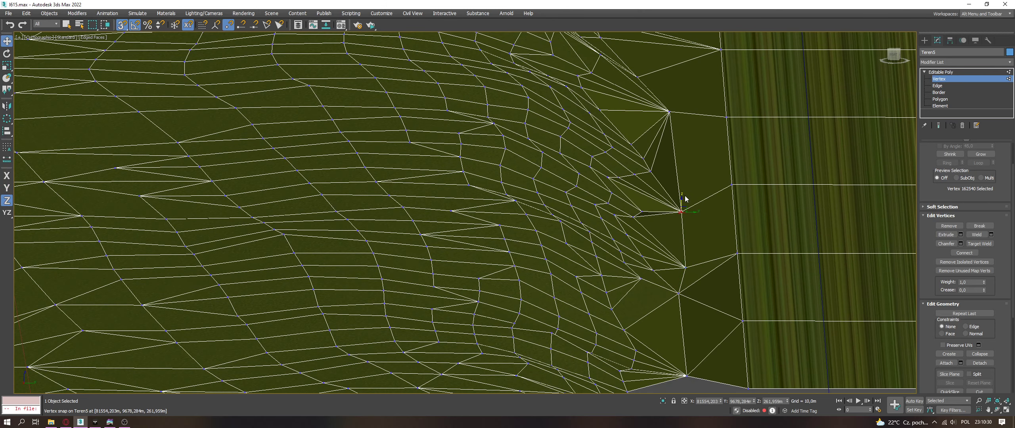
pyautogui.click(669, 109)
pyautogui.keyDown('alt'); pyautogui.moveTo(669, 109); pyautogui.dragTo(655, 263, button='middle'); pyautogui.keyUp('alt')
pyautogui.press('F6')
pyautogui.moveTo(655, 263); pyautogui.dragTo(670, 180)
pyautogui.press('F7')
# Step: Raise the lower collapsed seam vertices slightly along Z so the seam slopes evenly toward the strip's end
pyautogui.click(677, 257)
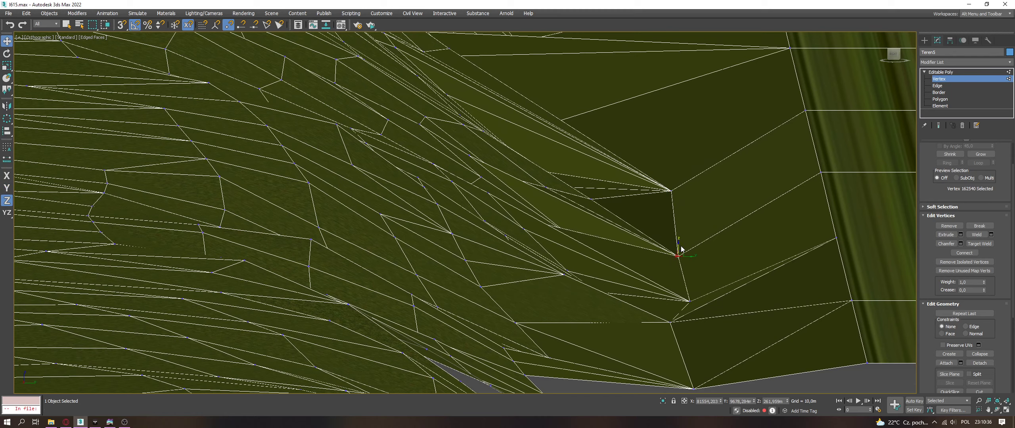
pyautogui.moveTo(675, 243); pyautogui.dragTo(679, 236)
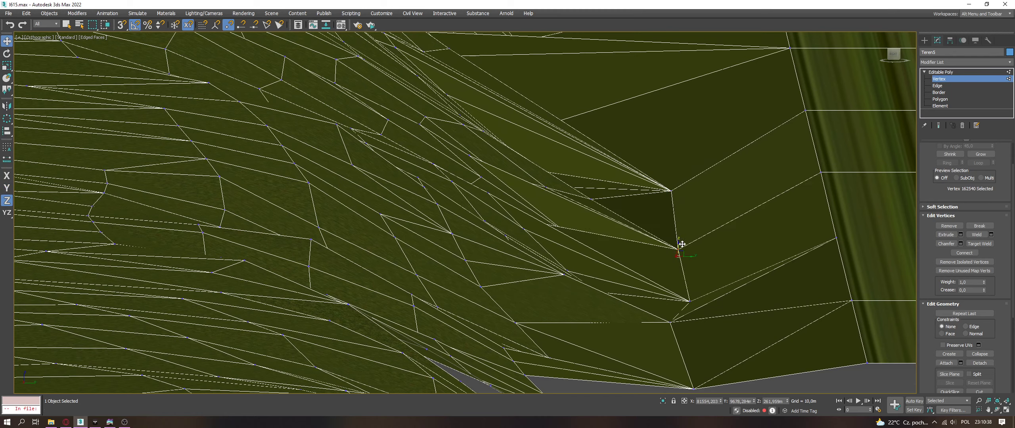
pyautogui.click(690, 303)
pyautogui.rightClick(708, 325)
pyautogui.press('F7')
pyautogui.moveTo(691, 306); pyautogui.dragTo(695, 311)
pyautogui.keyDown('alt'); pyautogui.moveTo(694, 311); pyautogui.dragTo(694, 315, button='middle'); pyautogui.keyUp('alt')
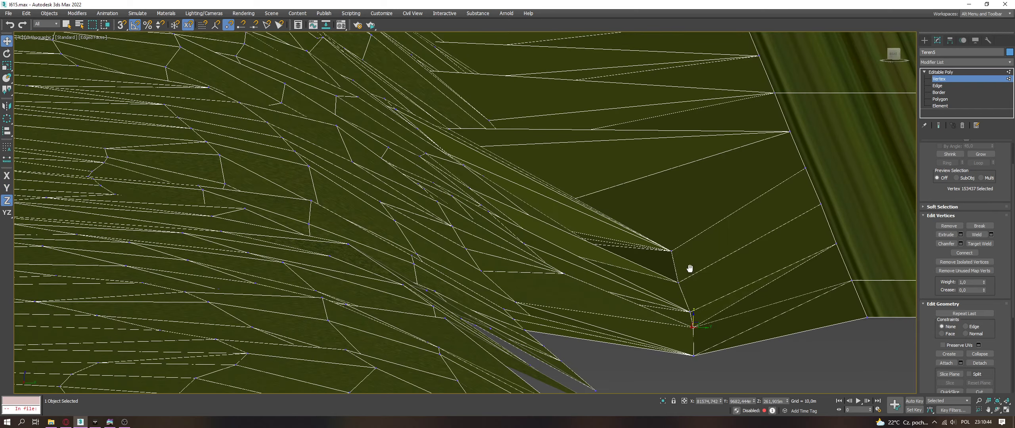
# Step: Inspect the seam above the finished end section for the terrain vertices and fans still needing simplification
pyautogui.keyDown('alt'); pyautogui.moveTo(689, 268); pyautogui.dragTo(680, 310, button='middle'); pyautogui.keyUp('alt')
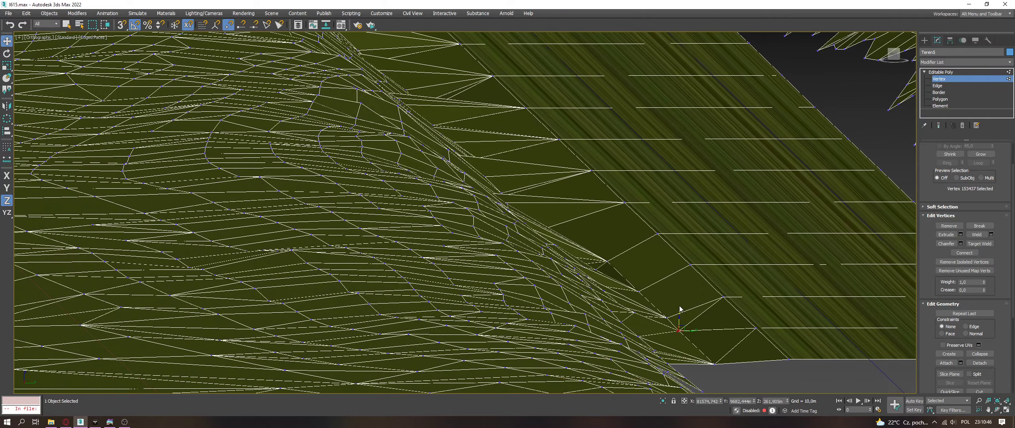
pyautogui.press('s')
pyautogui.moveTo(709, 295); pyautogui.dragTo(715, 295)
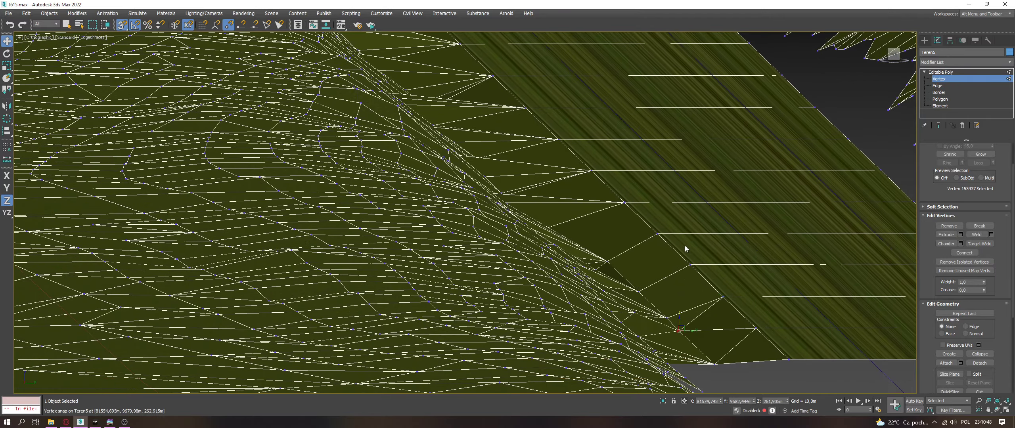
pyautogui.keyDown('alt'); pyautogui.moveTo(686, 245); pyautogui.dragTo(682, 250, button='middle'); pyautogui.keyUp('alt')
pyautogui.scroll(3, 678, 231)
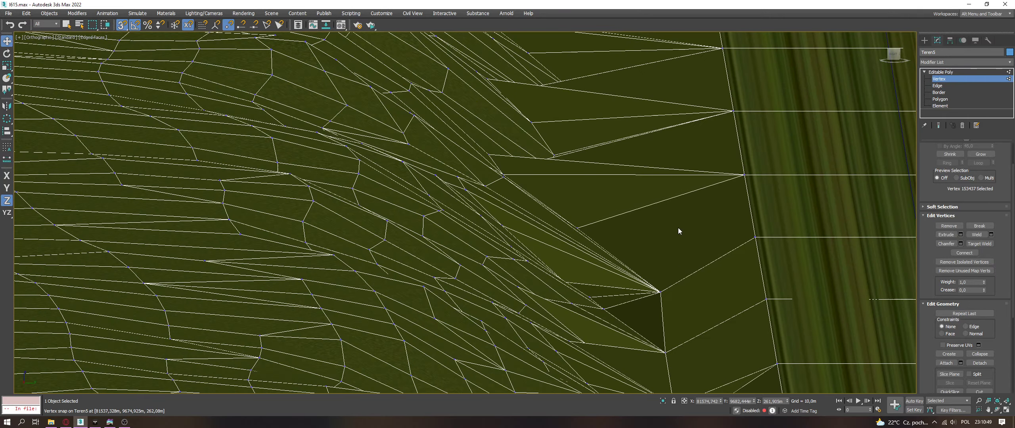
pyautogui.click(576, 228)
pyautogui.scroll(2, 601, 227)
pyautogui.scroll(-5, 600, 230)
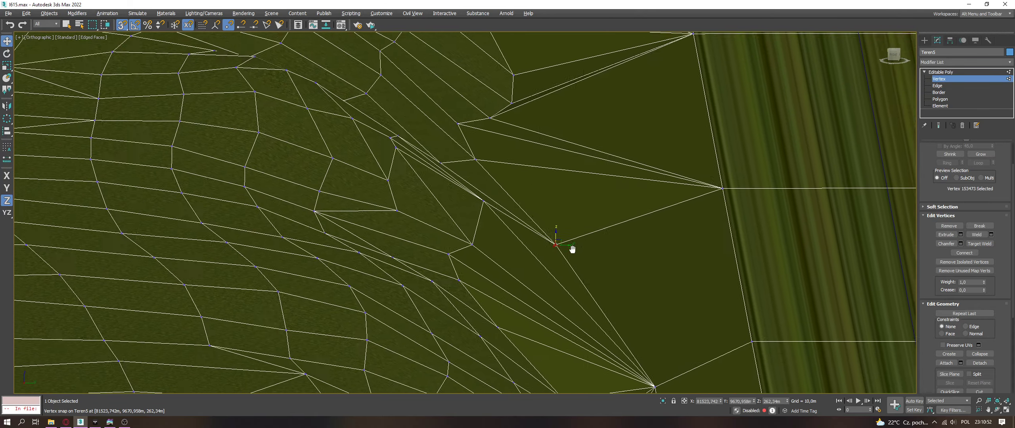
pyautogui.scroll(-5, 573, 249)
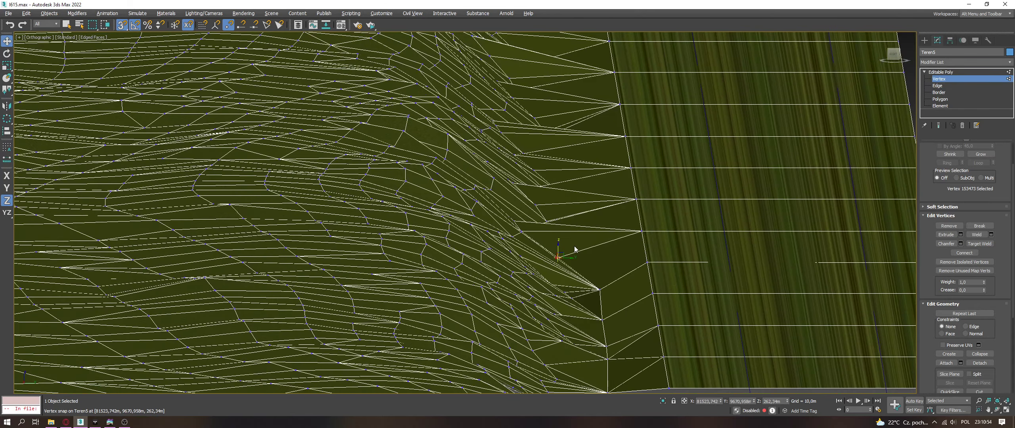
pyautogui.scroll(3, 572, 185)
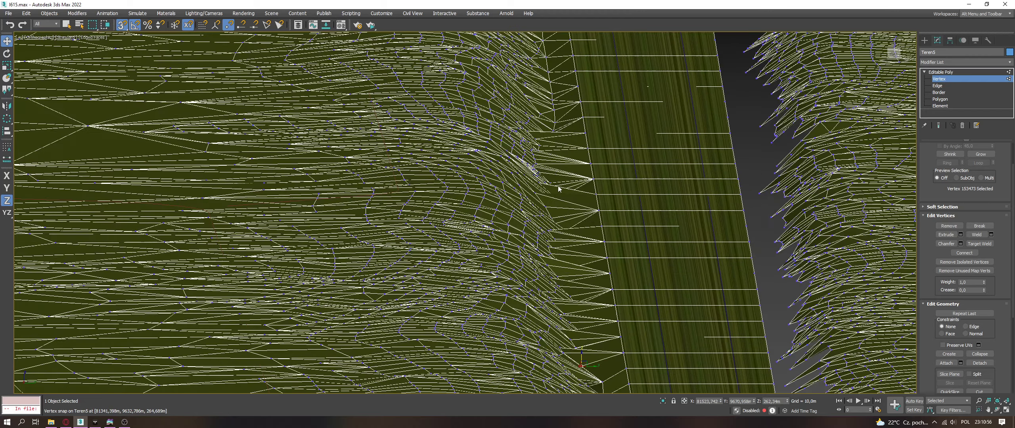
pyautogui.scroll(3, 603, 238)
pyautogui.moveTo(619, 253); pyautogui.dragTo(638, 312, button='middle')
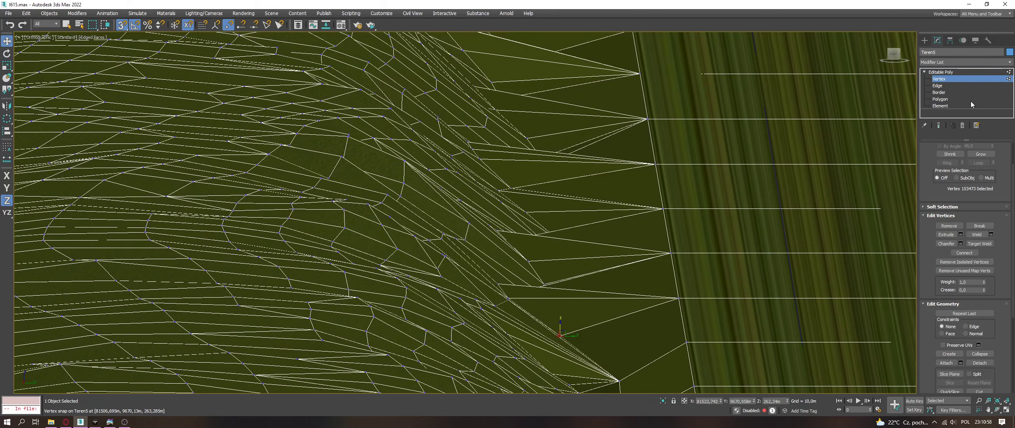
# Step: Select the terrain fan edges along the seam above the finished end section, adding each further group up the strip
pyautogui.press('2')
pyautogui.moveTo(615, 336); pyautogui.dragTo(614, 98)
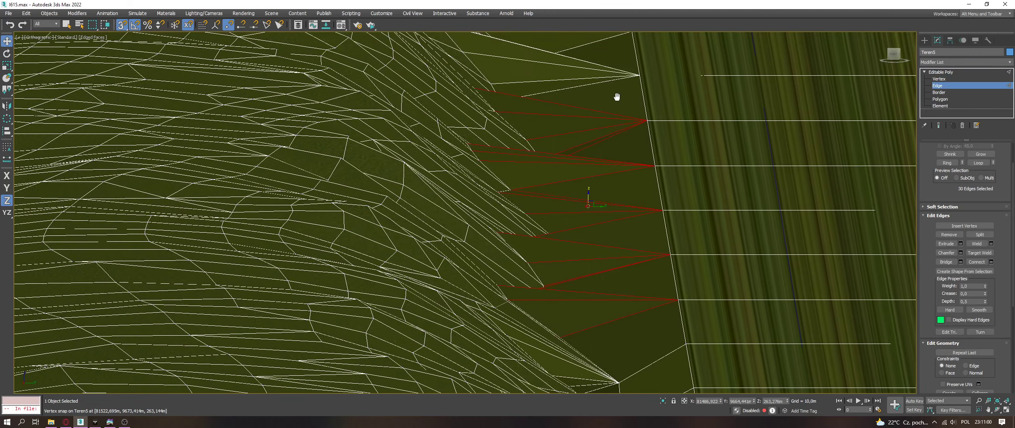
pyautogui.scroll(-2, 615, 99)
pyautogui.scroll(2, 619, 254)
pyautogui.moveTo(619, 254); pyautogui.dragTo(644, 326, button='middle')
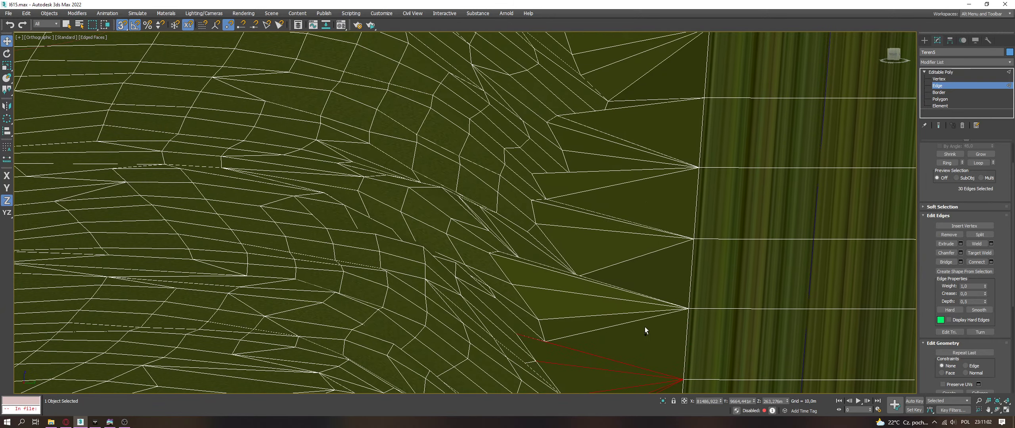
pyautogui.keyDown('ctrl'); pyautogui.moveTo(645, 327); pyautogui.dragTo(647, 128); pyautogui.keyUp('ctrl')
pyautogui.moveTo(648, 127); pyautogui.dragTo(641, 301, button='middle')
pyautogui.keyDown('ctrl'); pyautogui.moveTo(664, 232); pyautogui.dragTo(655, 109); pyautogui.keyUp('ctrl')
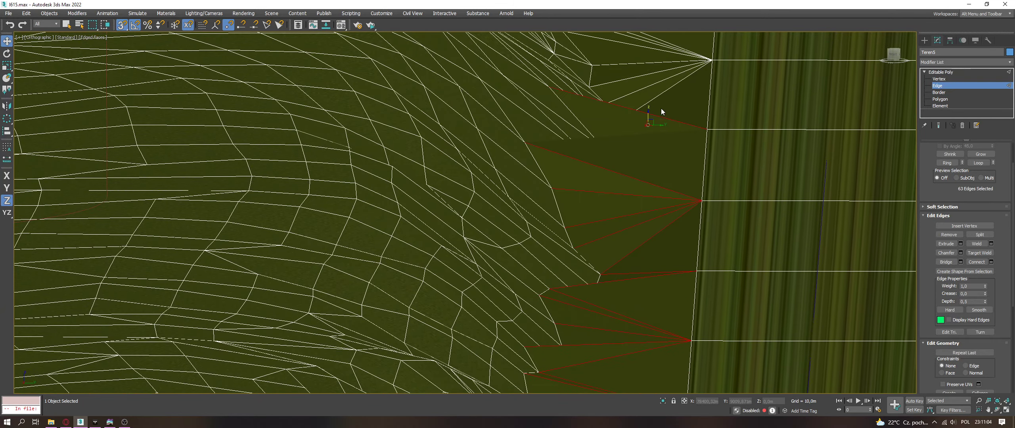
# Step: Add the remaining fan edges farther up the seam to the selection and connect them with a line of new vertices
pyautogui.moveTo(655, 254); pyautogui.dragTo(664, 283, button='middle')
pyautogui.keyDown('ctrl'); pyautogui.moveTo(682, 98); pyautogui.dragTo(679, 107); pyautogui.keyUp('ctrl')
pyautogui.scroll(-2, 675, 116)
pyautogui.scroll(2, 692, 274)
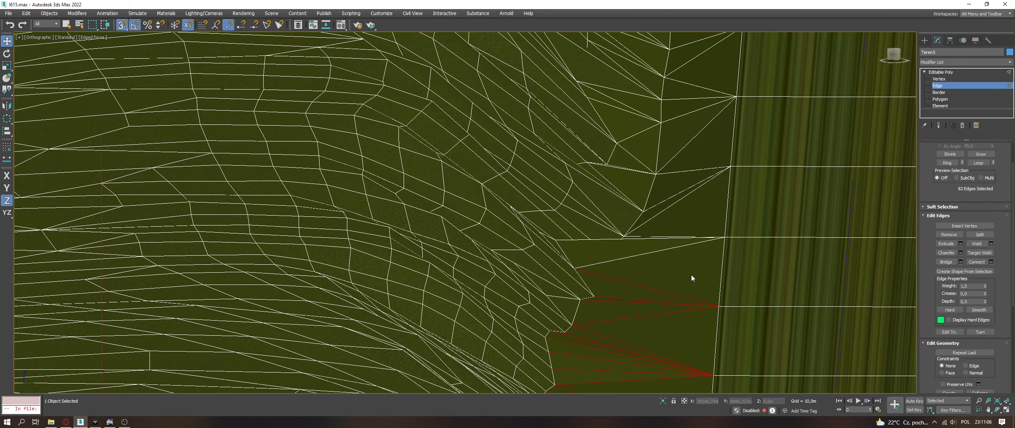
pyautogui.keyDown('ctrl'); pyautogui.click(648, 251); pyautogui.keyUp('ctrl')
pyautogui.keyDown('ctrl'); pyautogui.click(643, 239); pyautogui.keyUp('ctrl')
pyautogui.scroll(2, 641, 247)
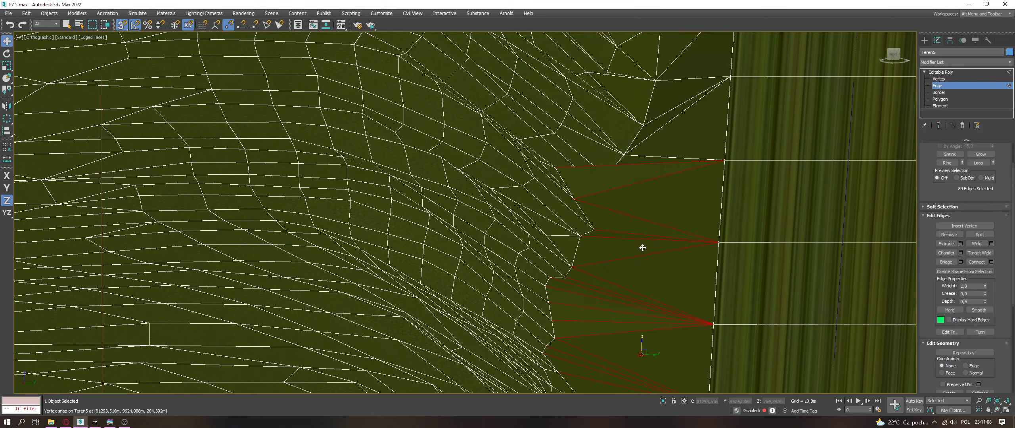
pyautogui.moveTo(641, 250); pyautogui.dragTo(643, 375, button='middle')
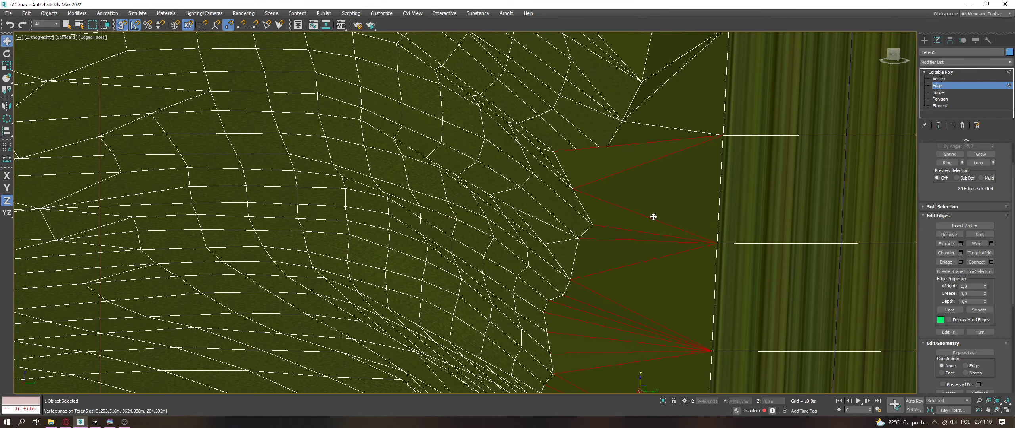
pyautogui.scroll(-2, 663, 234)
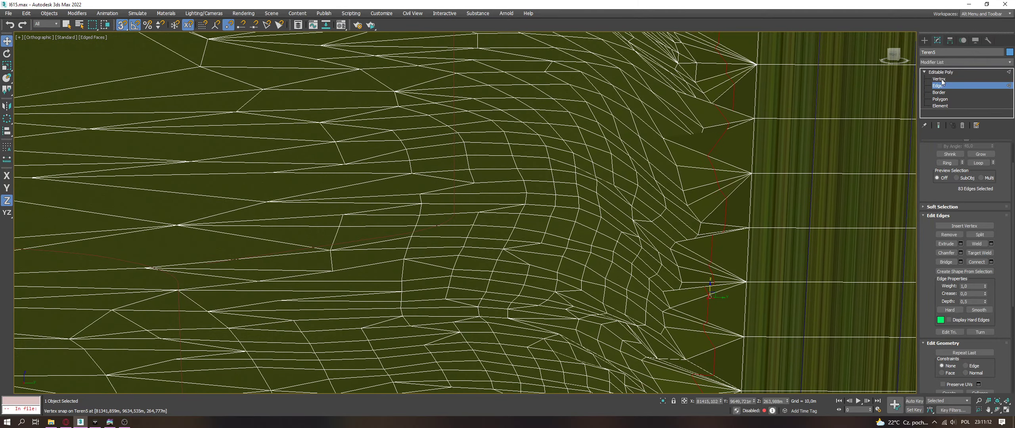
# Step: Collapse the new vertices of the lowest fans on the connected seam line into one vertex per fan
pyautogui.click(939, 79)
pyautogui.moveTo(725, 314)
pyautogui.keyDown('alt'); pyautogui.mouseDown(button='middle')
pyautogui.moveTo(732, 138)
pyautogui.moveTo(715, 303)
pyautogui.mouseUp(button='middle'); pyautogui.keyUp('alt')
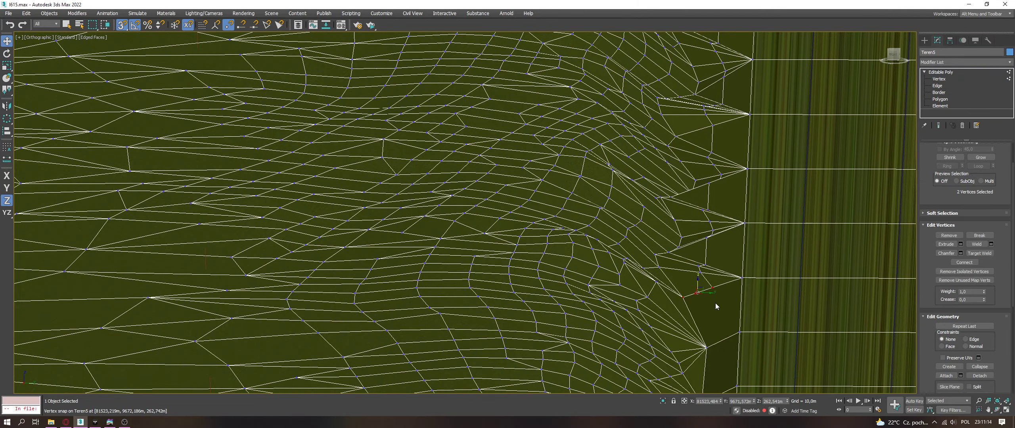
pyautogui.scroll(2, 715, 303)
pyautogui.moveTo(677, 221); pyautogui.dragTo(677, 222)
pyautogui.keyDown('alt'); pyautogui.moveTo(677, 221); pyautogui.dragTo(700, 244, button='middle'); pyautogui.keyUp('alt')
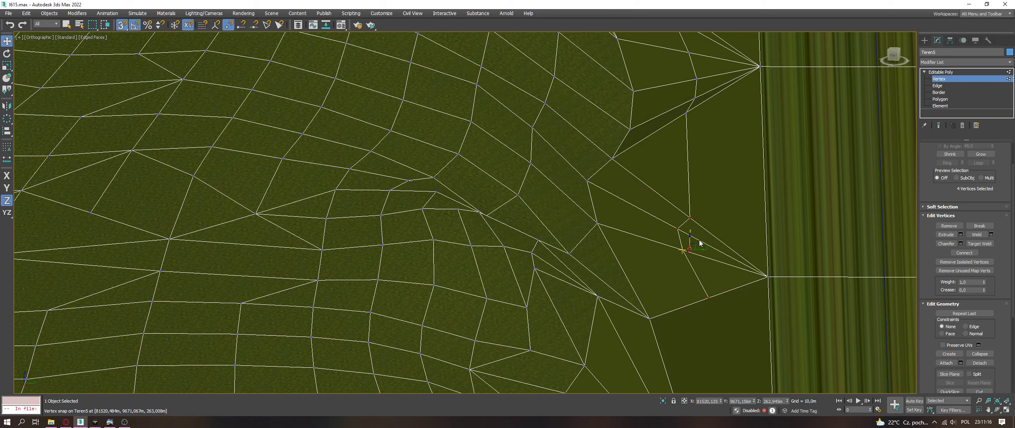
pyautogui.keyDown('alt'); pyautogui.moveTo(717, 138); pyautogui.dragTo(722, 339, button='middle'); pyautogui.keyUp('alt')
pyautogui.moveTo(722, 339); pyautogui.dragTo(676, 217)
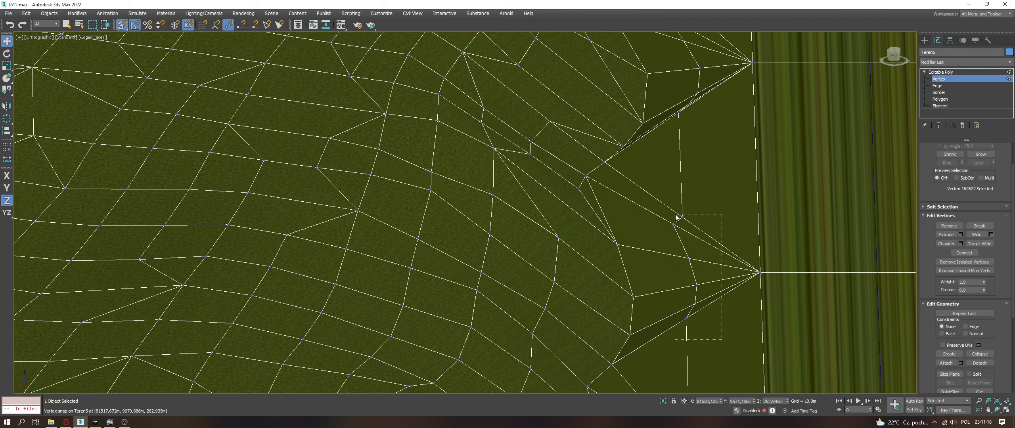
pyautogui.keyDown('alt'); pyautogui.moveTo(716, 285); pyautogui.dragTo(728, 243, button='middle'); pyautogui.keyUp('alt')
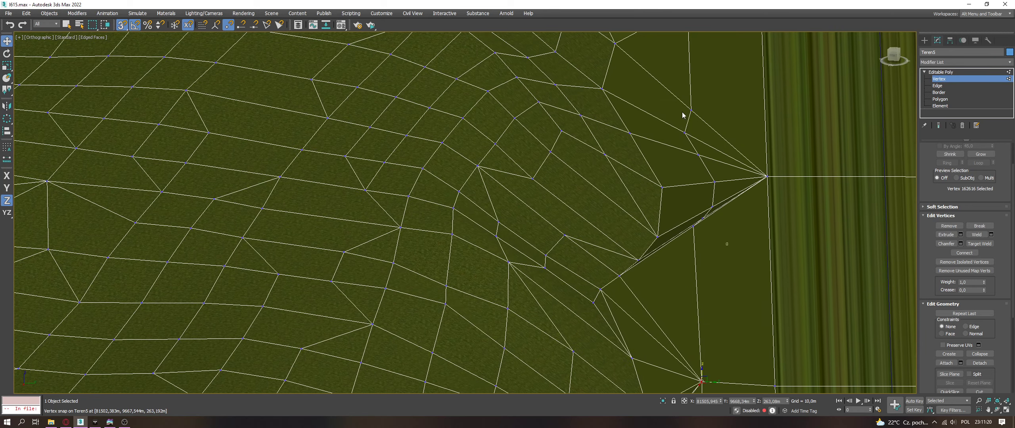
# Step: Collapse the new vertex groups of the next fans up the seam, undoing the last actions
pyautogui.keyDown('ctrl'); pyautogui.moveTo(682, 117); pyautogui.dragTo(697, 94); pyautogui.keyUp('ctrl')
pyautogui.hotkey('ctrl', 'alt', 'c')
pyautogui.keyDown('alt'); pyautogui.moveTo(710, 91); pyautogui.dragTo(720, 325, button='middle'); pyautogui.keyUp('alt')
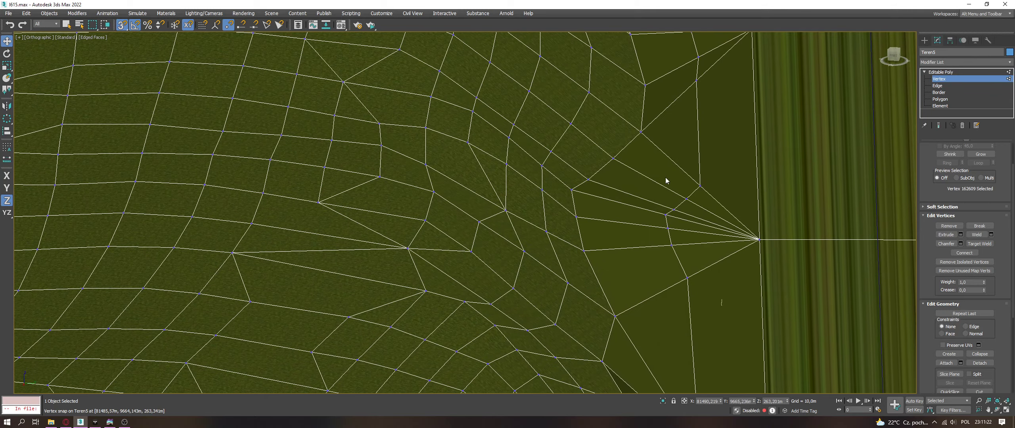
pyautogui.hotkey('ctrl', 'alt', 'c')
pyautogui.keyDown('alt'); pyautogui.moveTo(696, 174); pyautogui.dragTo(725, 319, button='middle'); pyautogui.keyUp('alt')
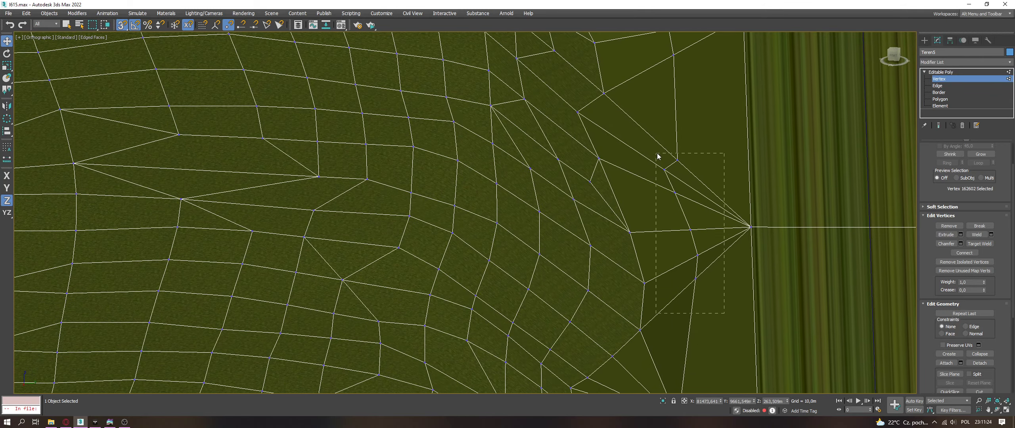
pyautogui.hotkey('ctrl', 'z')
pyautogui.hotkey('ctrl', 'z')
pyautogui.hotkey('ctrl', 'z')
pyautogui.keyDown('alt'); pyautogui.moveTo(703, 132); pyautogui.dragTo(689, 284, button='middle'); pyautogui.keyUp('alt')
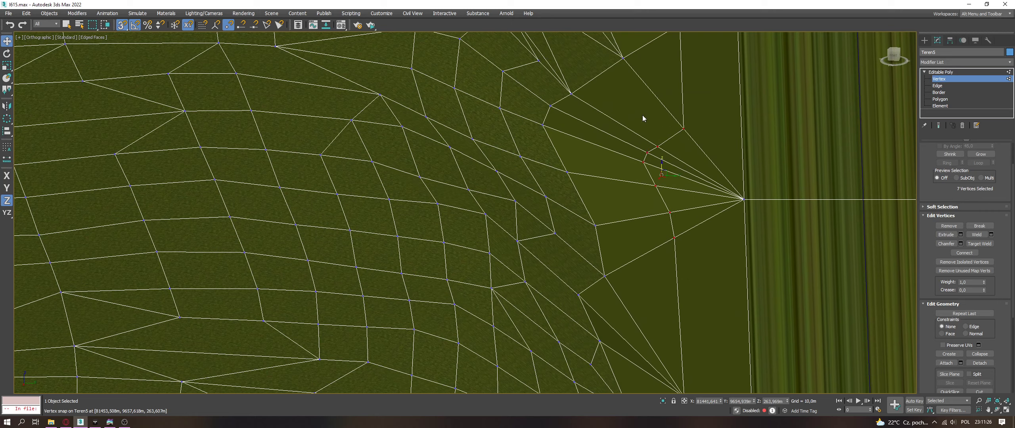
# Step: Collapse the vertex groups of the middle fans on the connected line, merging each group into a single vertex
pyautogui.hotkey('ctrl', 'alt', 'c')
pyautogui.keyDown('alt'); pyautogui.moveTo(685, 120); pyautogui.dragTo(647, 236, button='middle'); pyautogui.keyUp('alt')
pyautogui.hotkey('ctrl', 'alt', 'c')
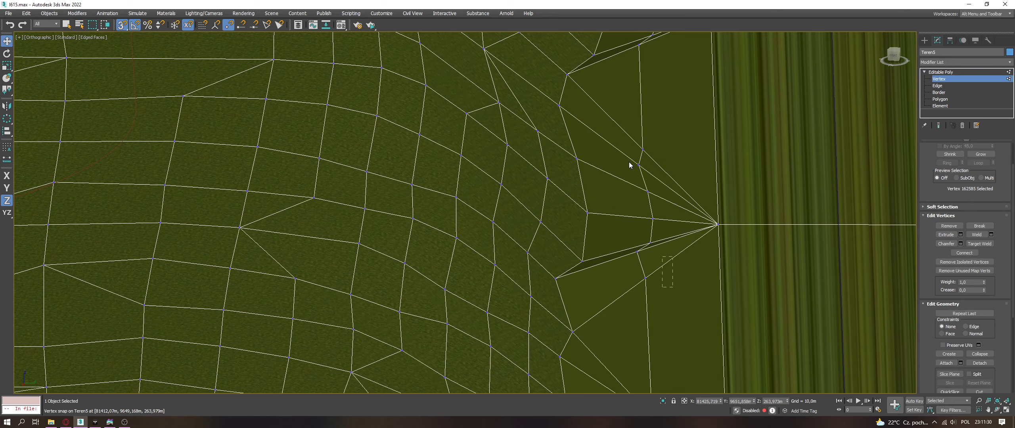
pyautogui.hotkey('ctrl', 'alt', 'c')
pyautogui.keyDown('alt'); pyautogui.moveTo(653, 116); pyautogui.dragTo(709, 294, button='middle'); pyautogui.keyUp('alt')
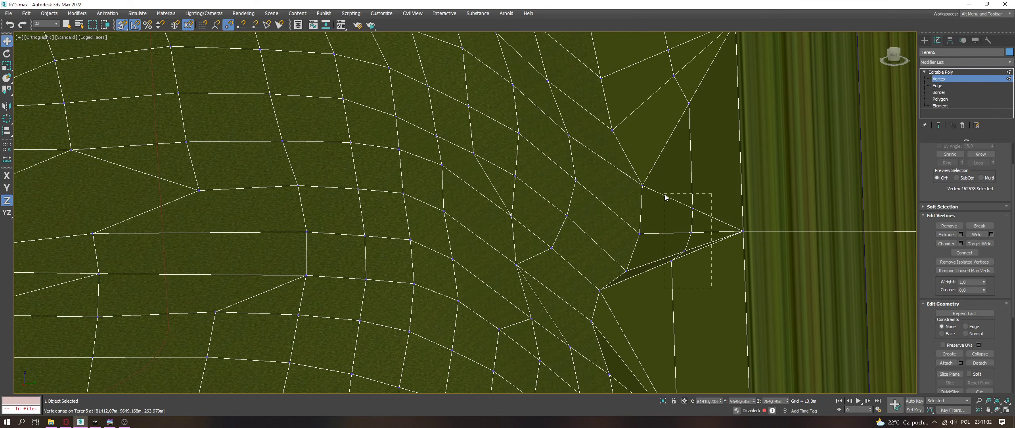
pyautogui.keyDown('alt'); pyautogui.moveTo(716, 154); pyautogui.dragTo(646, 168, button='middle'); pyautogui.keyUp('alt')
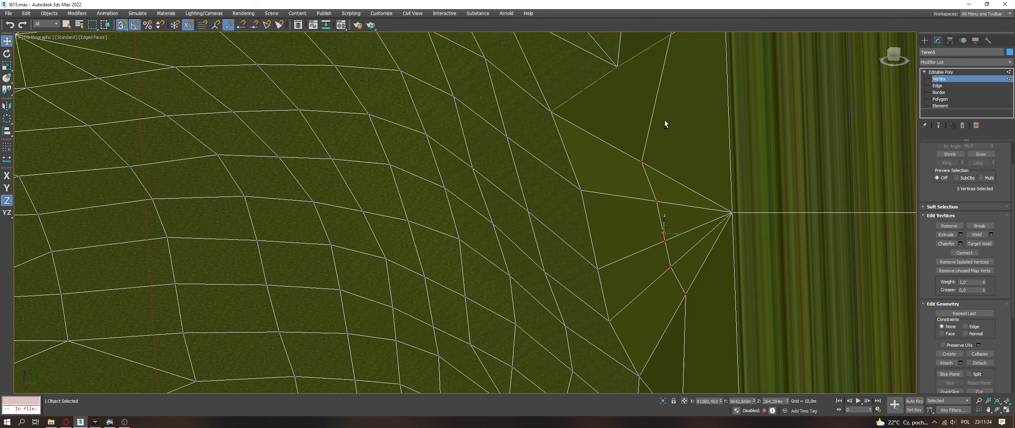
pyautogui.keyDown('alt'); pyautogui.moveTo(666, 124); pyautogui.dragTo(675, 297, button='middle'); pyautogui.keyUp('alt')
pyautogui.keyDown('ctrl'); pyautogui.click(677, 184); pyautogui.keyUp('ctrl')
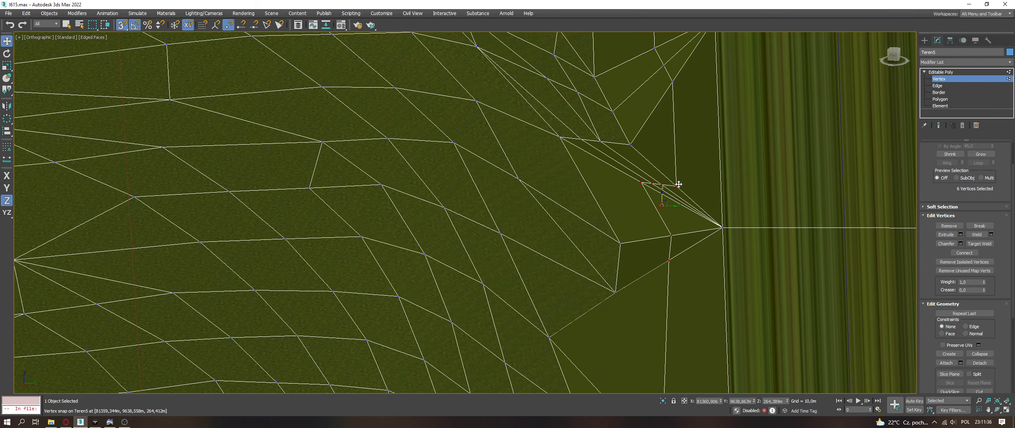
pyautogui.hotkey('ctrl', 'alt', 'c')
# Step: Collapse the vertex groups of the uppermost remaining fans on the connected line into single vertices
pyautogui.keyDown('alt'); pyautogui.moveTo(686, 145); pyautogui.dragTo(636, 147, button='middle'); pyautogui.keyUp('alt')
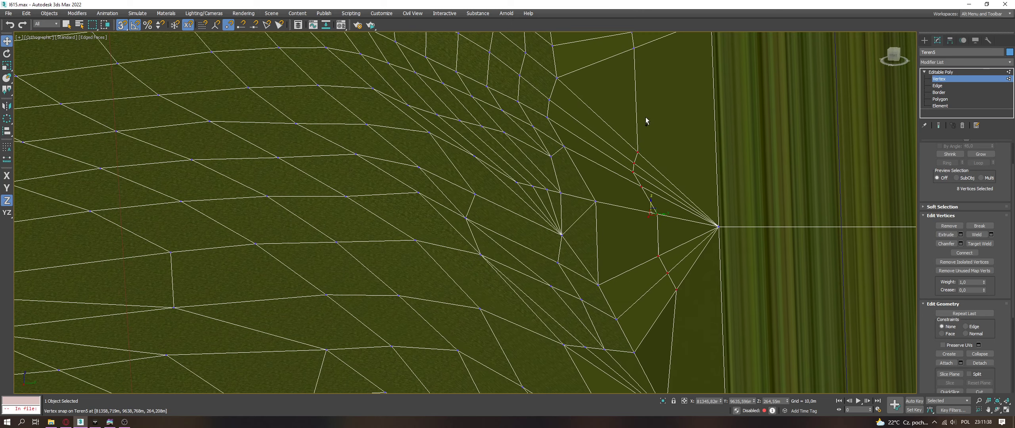
pyautogui.keyDown('alt'); pyautogui.moveTo(645, 118); pyautogui.dragTo(638, 219, button='middle'); pyautogui.keyUp('alt')
pyautogui.click(638, 219)
pyautogui.keyDown('alt'); pyautogui.moveTo(647, 128); pyautogui.dragTo(655, 300, button='middle'); pyautogui.keyUp('alt')
pyautogui.hotkey('ctrl', 'alt', 'c')
pyautogui.hotkey('ctrl', 'alt', 'c')
# Step: Remove the stray terrain vertex beside the upper collapsed seam vertex and connect the two terrain vertices around the gap
pyautogui.scroll(-4, 641, 103)
pyautogui.scroll(5, 654, 297)
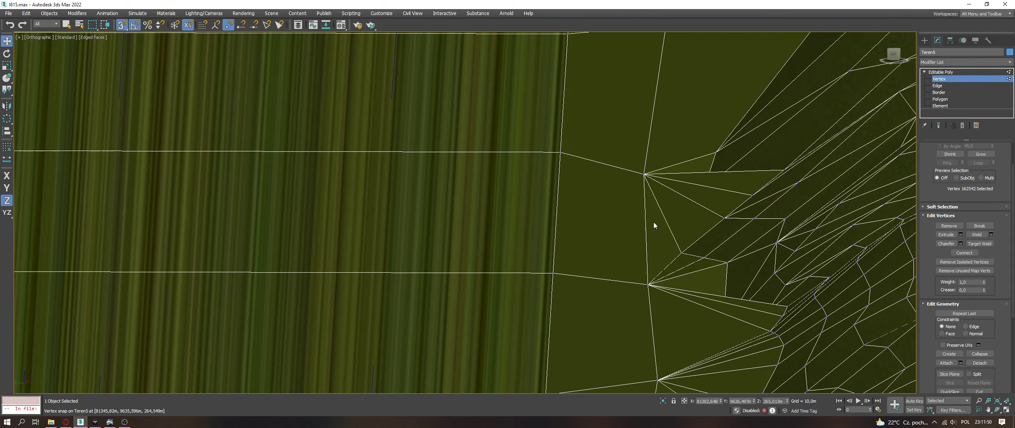
pyautogui.click(708, 174)
pyautogui.keyDown('alt'); pyautogui.moveTo(709, 181); pyautogui.dragTo(713, 191, button='middle'); pyautogui.keyUp('alt')
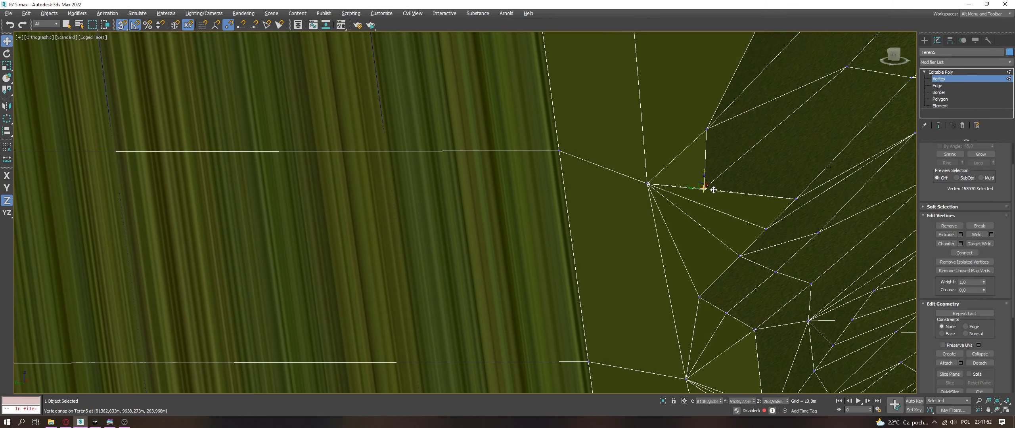
pyautogui.press('BackSpace')
pyautogui.click(707, 128)
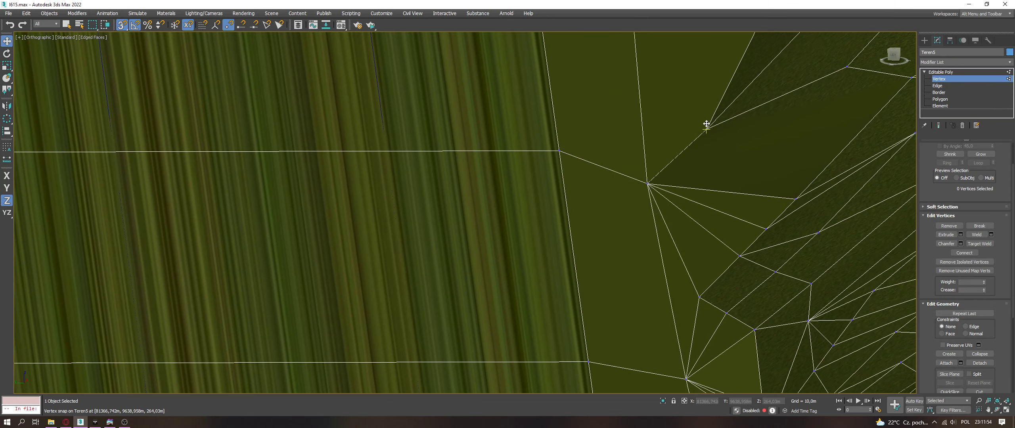
pyautogui.keyDown('ctrl'); pyautogui.click(797, 199); pyautogui.keyUp('ctrl')
pyautogui.hotkey('ctrl', 'shift', 'e')
pyautogui.scroll(-4, 717, 176)
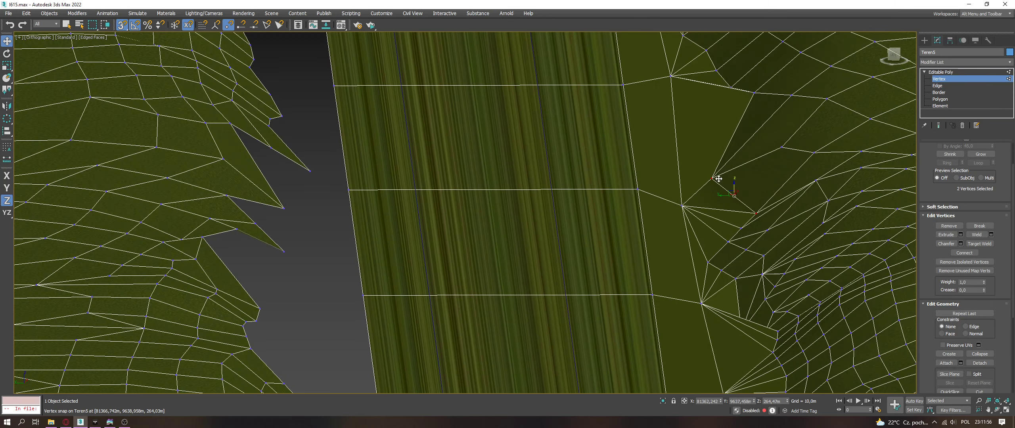
pyautogui.keyDown('alt'); pyautogui.moveTo(670, 237); pyautogui.dragTo(777, 215, button='middle'); pyautogui.keyUp('alt')
# Step: Target-weld the terrain border vertex above the open gap onto the adjacent border vertex
pyautogui.click(610, 176)
pyautogui.click(979, 244)
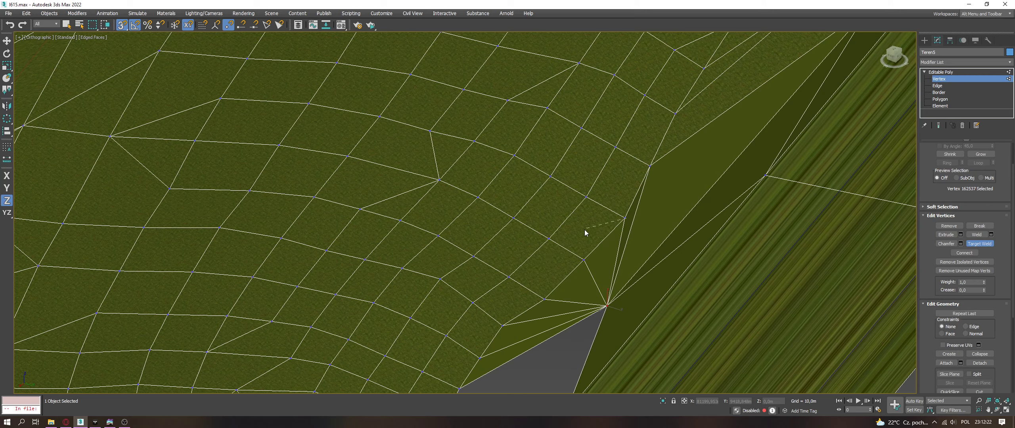
pyautogui.click(659, 168)
pyautogui.moveTo(665, 131); pyautogui.dragTo(611, 250, button='middle')
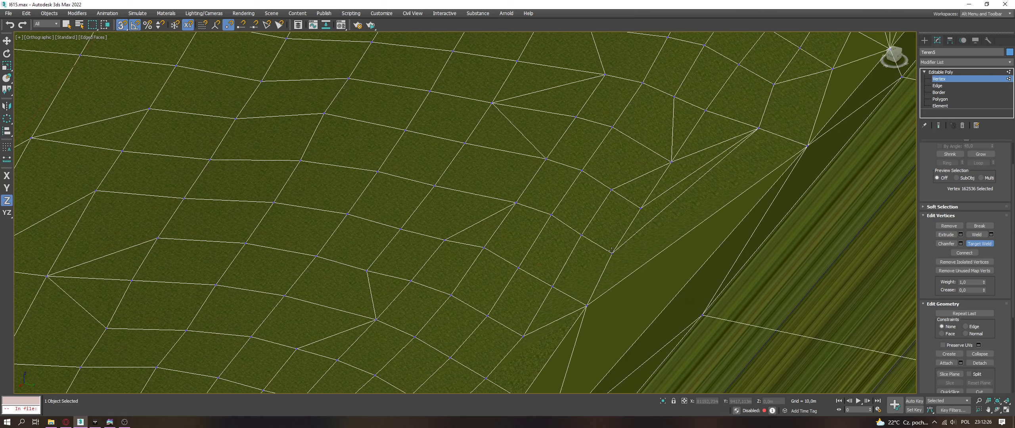
pyautogui.scroll(-2, 706, 214)
pyautogui.press('w')
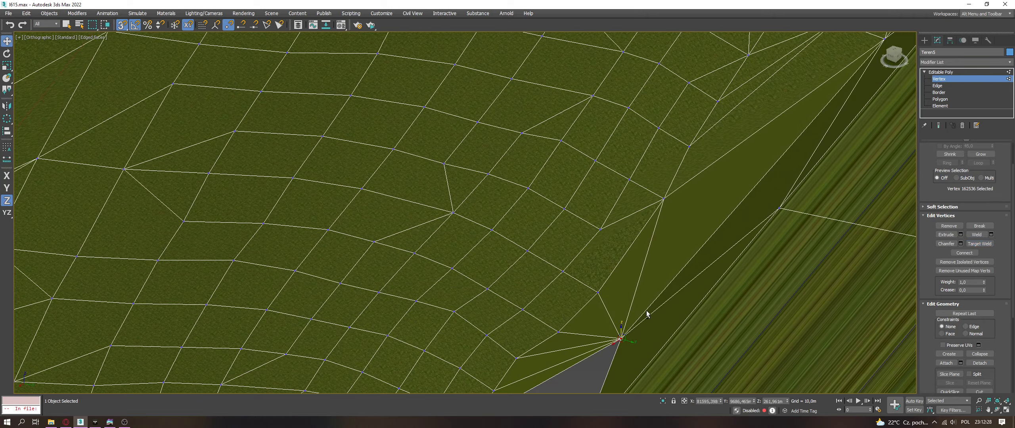
# Step: Target-weld the loose terrain vertex between the collapsed seam vertices onto the nearest seam vertex above it
pyautogui.keyDown('alt'); pyautogui.moveTo(645, 312); pyautogui.dragTo(648, 247, button='middle'); pyautogui.keyUp('alt')
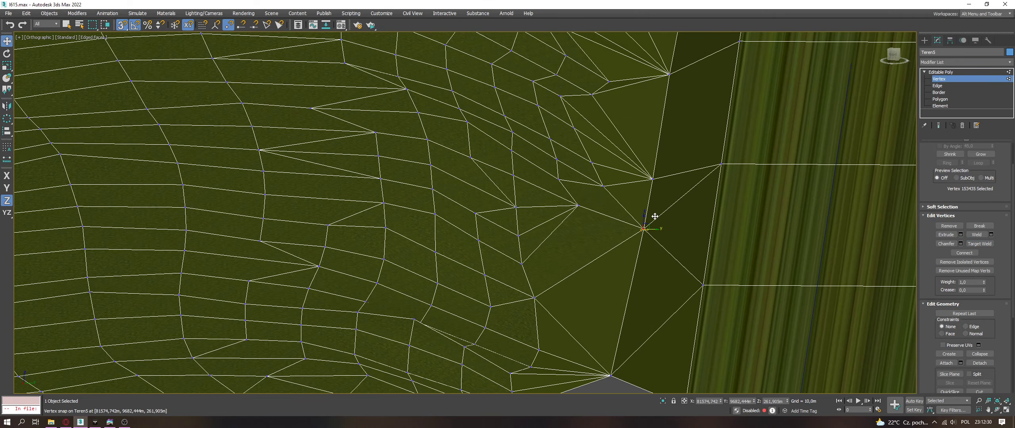
pyautogui.keyDown('alt'); pyautogui.moveTo(655, 216); pyautogui.dragTo(598, 240, button='middle'); pyautogui.keyUp('alt')
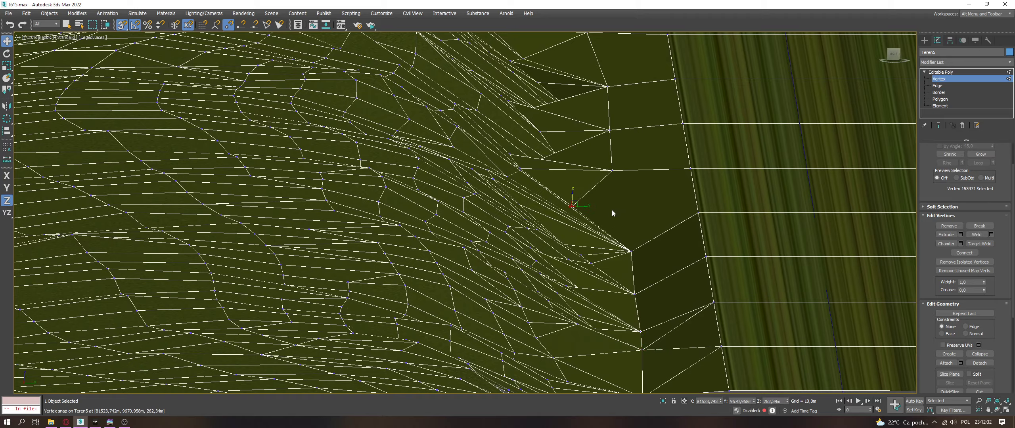
pyautogui.keyDown('alt'); pyautogui.moveTo(612, 213); pyautogui.dragTo(591, 208, button='middle'); pyautogui.keyUp('alt')
pyautogui.hotkey('ctrl', 'w')
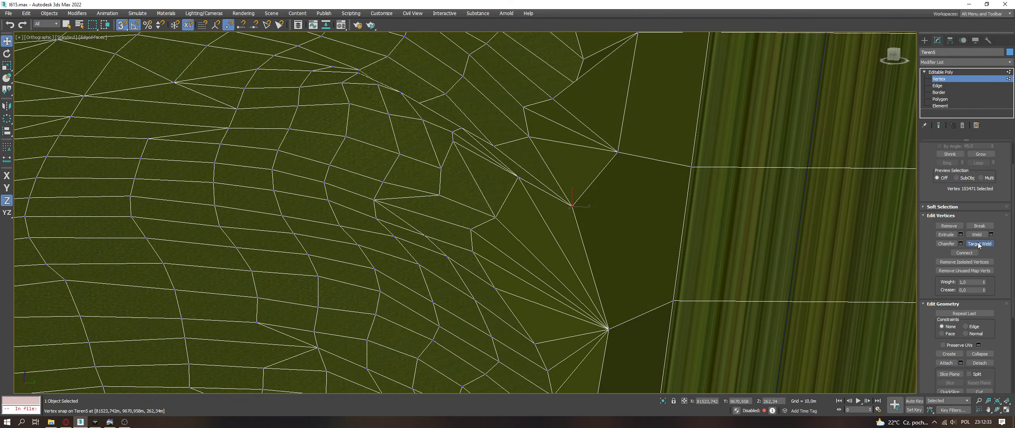
pyautogui.click(617, 152)
pyautogui.press('w')
# Step: Connect the two terrain vertices flanking the welded seam vertex and select the loose vertex behind the new edge
pyautogui.keyDown('alt'); pyautogui.moveTo(531, 139); pyautogui.dragTo(714, 124, button='middle'); pyautogui.keyUp('alt')
pyautogui.click(938, 85)
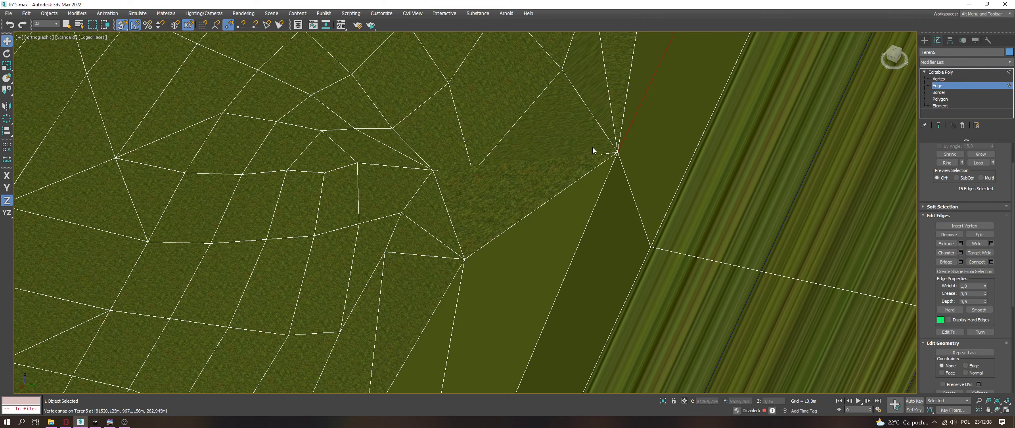
pyautogui.click(939, 78)
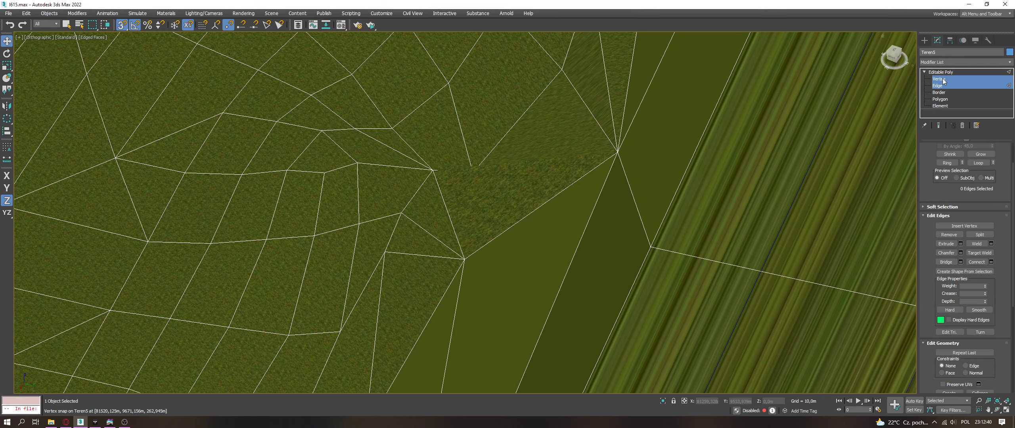
pyautogui.click(562, 70)
pyautogui.keyDown('ctrl'); pyautogui.click(467, 256); pyautogui.keyUp('ctrl')
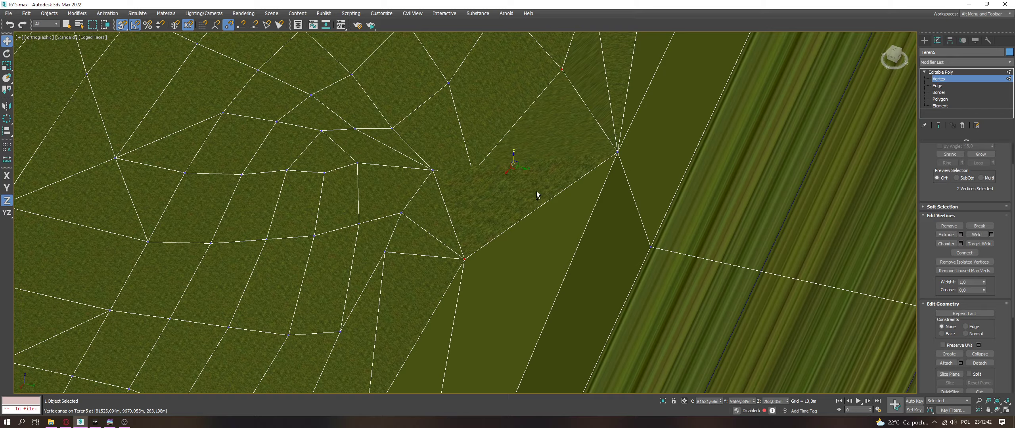
pyautogui.keyDown('alt'); pyautogui.moveTo(560, 153); pyautogui.dragTo(488, 137, button='middle'); pyautogui.keyUp('alt')
pyautogui.click(470, 132)
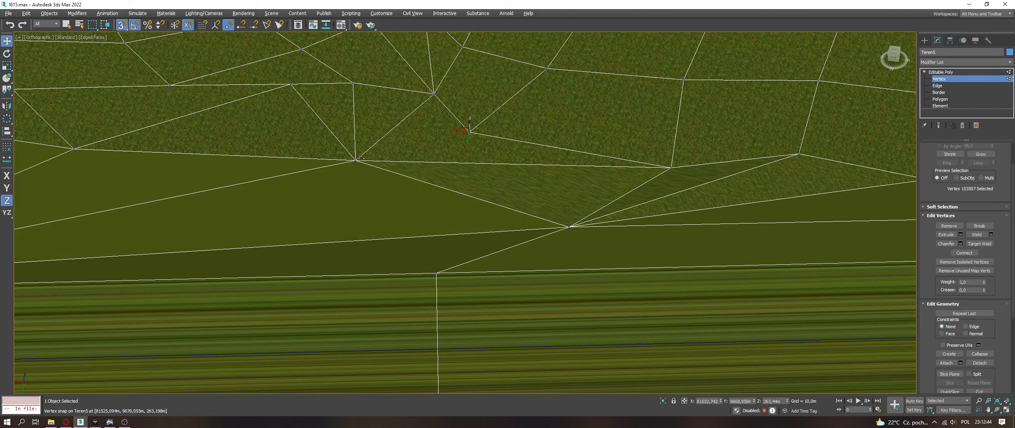
# Step: Lower the welded seam vertex along Z toward the finished seam line and shift it slightly along Y
pyautogui.keyDown('alt'); pyautogui.moveTo(378, 163); pyautogui.dragTo(454, 134, button='middle'); pyautogui.keyUp('alt')
pyautogui.click(517, 146)
pyautogui.press('s')
pyautogui.moveTo(519, 134); pyautogui.dragTo(543, 259)
pyautogui.press('s')
pyautogui.press('F6')
pyautogui.moveTo(531, 192); pyautogui.dragTo(540, 189)
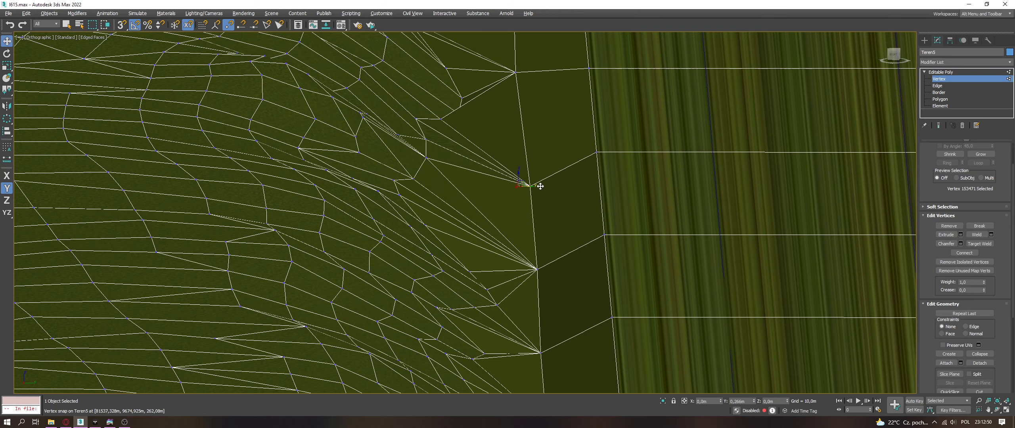
# Step: Align the next seam vertex along Y with its lower neighbour and snap it along Z to the adjacent strip-edge vertex's height
pyautogui.keyDown('alt'); pyautogui.moveTo(540, 189); pyautogui.dragTo(512, 205, button='middle'); pyautogui.keyUp('alt')
pyautogui.press('s')
pyautogui.moveTo(520, 200); pyautogui.dragTo(533, 269)
pyautogui.press('F7')
pyautogui.moveTo(532, 252); pyautogui.dragTo(588, 197)
pyautogui.press('s')
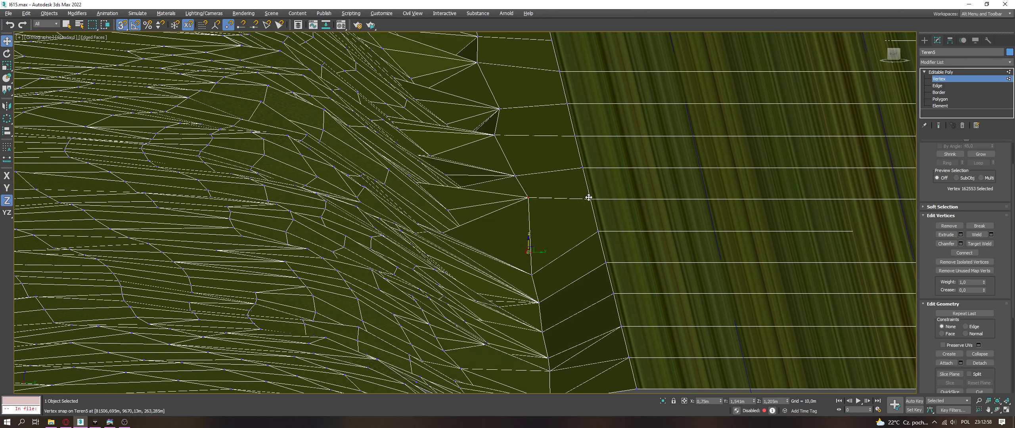
# Step: Lower the current seam vertex along Z toward the finished seam line and fine-tune its height
pyautogui.hotkey('ctrl', 'z')
pyautogui.press('s')
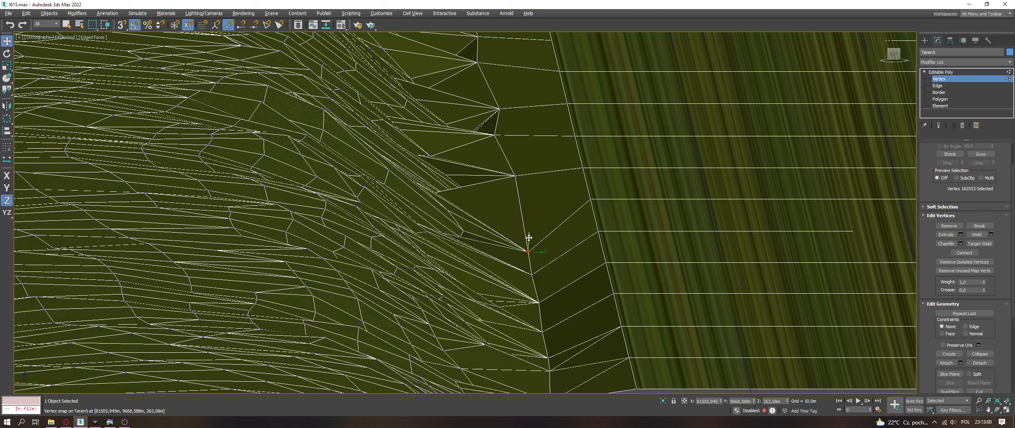
pyautogui.moveTo(528, 237)
pyautogui.mouseDown()
pyautogui.moveTo(535, 222)
pyautogui.moveTo(533, 230)
pyautogui.mouseUp()
pyautogui.press('s')
# Step: Snap the loose vertex in the gap to the adjacent strip-edge vertex's height and lower it along Z into the seam line
pyautogui.moveTo(534, 275); pyautogui.dragTo(599, 233)
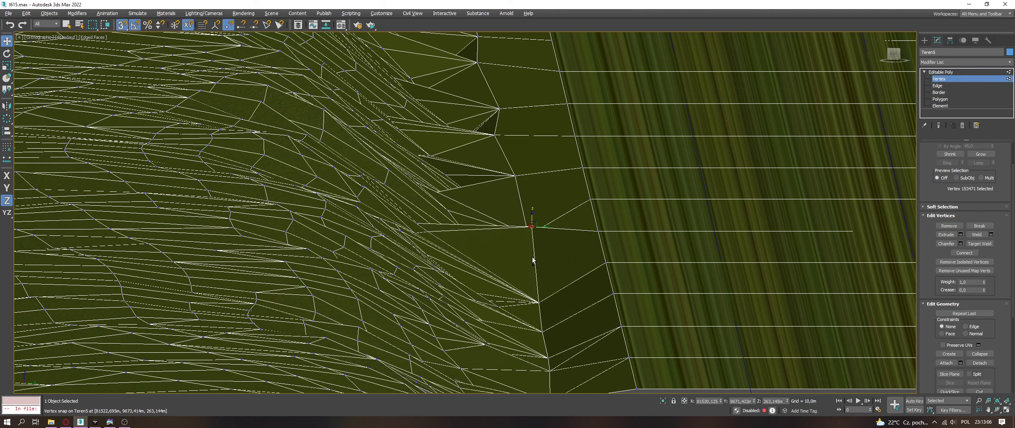
pyautogui.hotkey('ctrl', 'z')
pyautogui.press('s')
pyautogui.moveTo(535, 262); pyautogui.dragTo(537, 257)
pyautogui.press('s')
# Step: Snap the next seam vertex upward to the strip edge's height, lower it along Z and shift it slightly along Y
pyautogui.moveTo(512, 180); pyautogui.dragTo(578, 169)
pyautogui.press('s')
pyautogui.moveTo(515, 162); pyautogui.dragTo(517, 194)
pyautogui.moveTo(516, 194)
pyautogui.keyDown('alt'); pyautogui.mouseDown(button='middle')
pyautogui.moveTo(517, 159)
pyautogui.moveTo(521, 203)
pyautogui.mouseUp(button='middle'); pyautogui.keyUp('alt')
pyautogui.press('F6')
pyautogui.moveTo(521, 204); pyautogui.dragTo(530, 205)
pyautogui.keyDown('alt'); pyautogui.moveTo(534, 204); pyautogui.dragTo(535, 201, button='middle'); pyautogui.keyUp('alt')
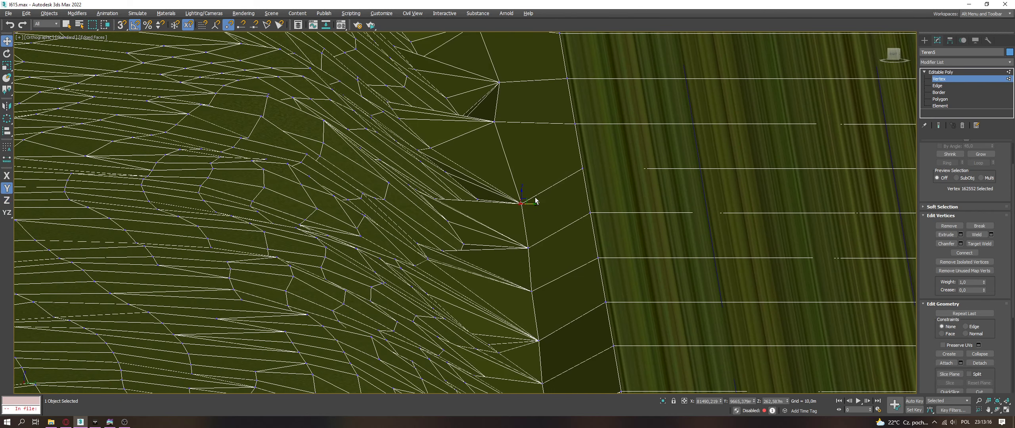
# Step: Match the dark notch's lower seam vertex to the strip-edge height, lower it along Z and align it along Y with the seam
pyautogui.press('s')
pyautogui.press('F7')
pyautogui.moveTo(495, 117); pyautogui.dragTo(568, 124)
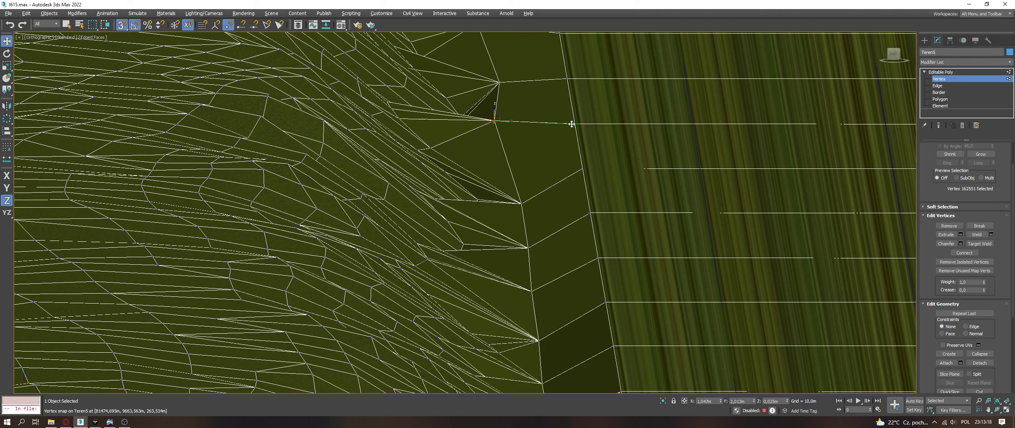
pyautogui.moveTo(494, 114); pyautogui.dragTo(523, 158)
pyautogui.press('F6')
pyautogui.keyDown('alt'); pyautogui.moveTo(524, 159); pyautogui.dragTo(547, 175, button='middle'); pyautogui.keyUp('alt')
# Step: Level the following fan vertex with its strip-edge vertex along Z, drop it below that height and nudge it along Y
pyautogui.press('s')
pyautogui.press('F7')
pyautogui.moveTo(524, 161); pyautogui.dragTo(589, 164)
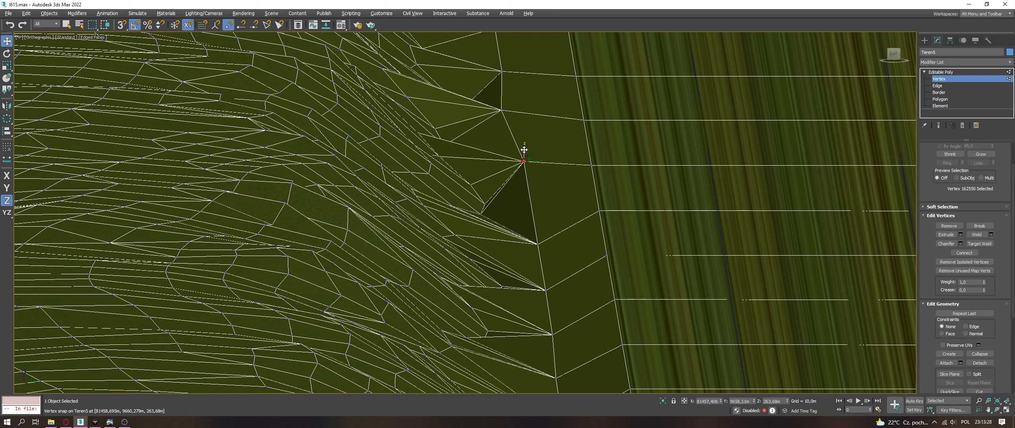
pyautogui.moveTo(523, 161); pyautogui.dragTo(536, 197)
pyautogui.press('F6')
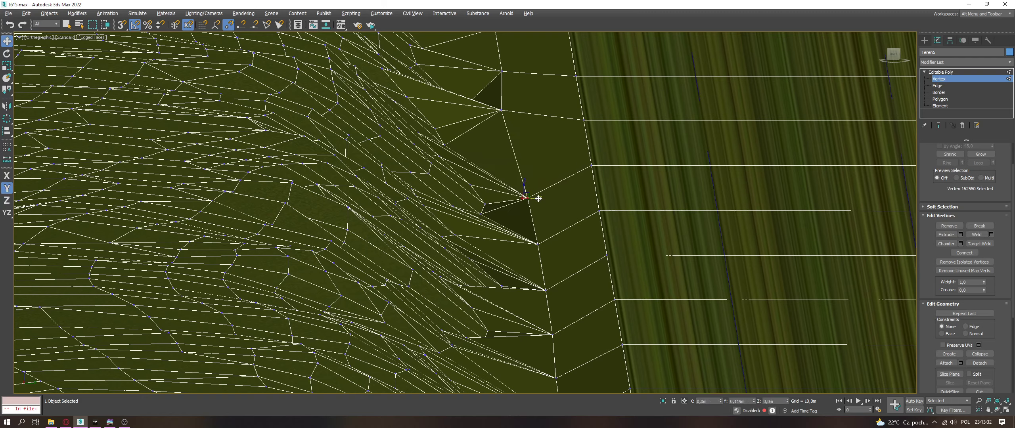
# Step: Move the seam vertex above the last adjusted one along Y and down along Z to continue the straight seam line
pyautogui.moveTo(502, 97); pyautogui.dragTo(522, 141)
pyautogui.press('F7')
pyautogui.press('F6')
pyautogui.press('F7')
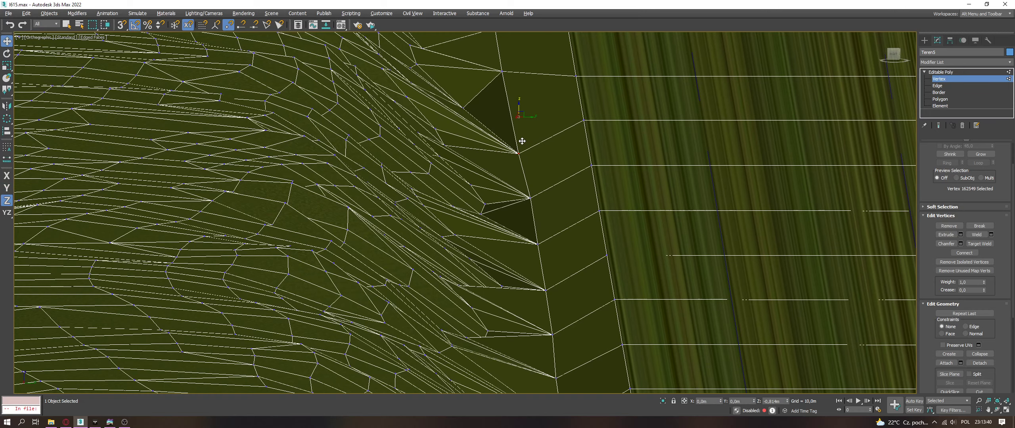
pyautogui.press('F6')
# Step: Lower the next unadjusted vertex farther up the seam and shift it along Y into line with the finished vertices
pyautogui.moveTo(529, 154); pyautogui.dragTo(524, 250, button='middle')
pyautogui.scroll(-2, 524, 251)
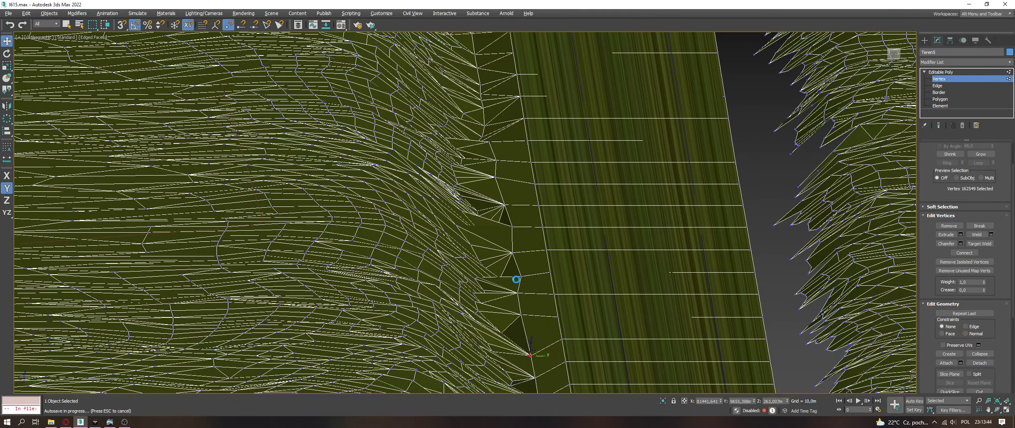
pyautogui.scroll(6, 522, 317)
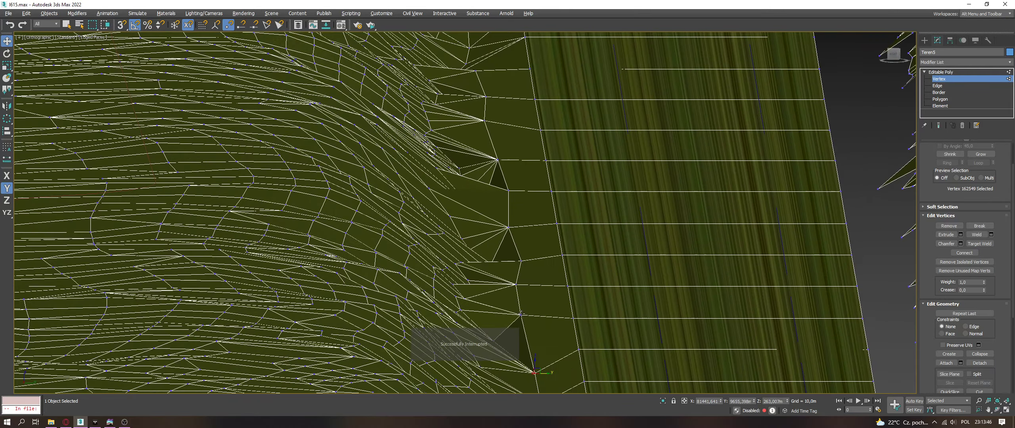
pyautogui.click(516, 206)
pyautogui.moveTo(518, 197); pyautogui.dragTo(538, 251)
# Step: Undo the misplaced snap of the next fan vertex, then lower it and shift it along Y onto the seam line
pyautogui.press('F7')
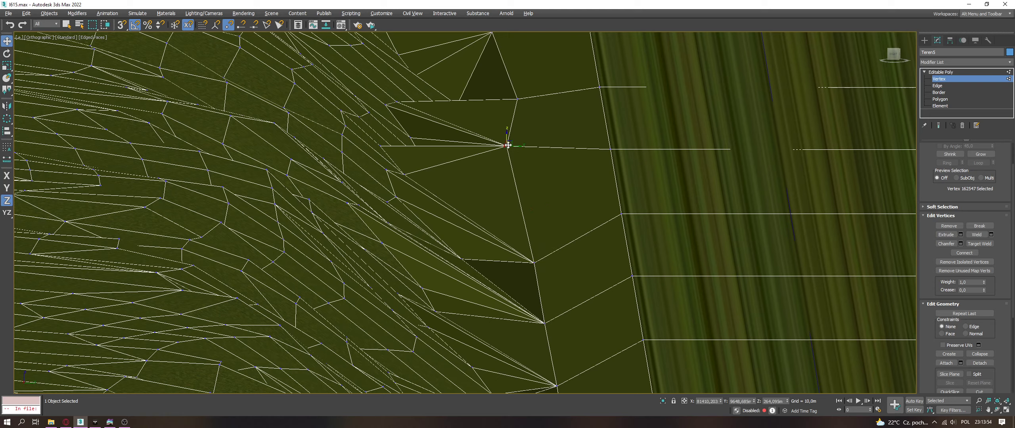
pyautogui.press('s')
pyautogui.moveTo(508, 137); pyautogui.dragTo(612, 155)
pyautogui.press('s')
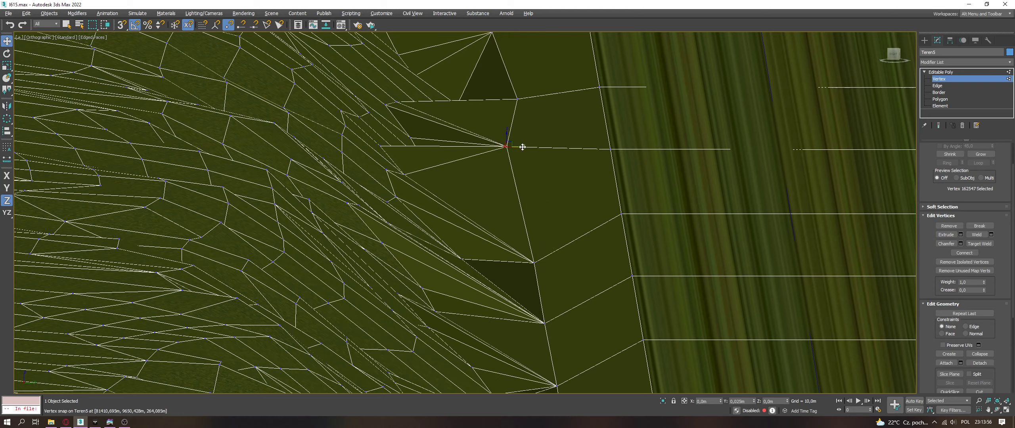
pyautogui.hotkey('ctrl', 'z')
pyautogui.press('F6')
pyautogui.moveTo(523, 132); pyautogui.dragTo(527, 182)
# Step: Lower the seam vertex beneath the dark triangular face along Z to match the spacing of the finished seam vertices
pyautogui.press('F7')
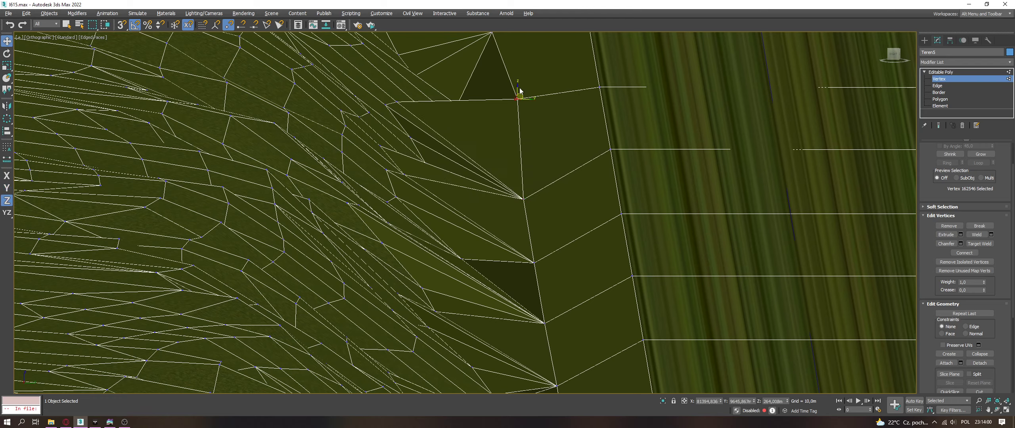
pyautogui.press('s')
pyautogui.moveTo(520, 90); pyautogui.dragTo(519, 125)
pyautogui.moveTo(519, 125); pyautogui.dragTo(562, 259, button='middle')
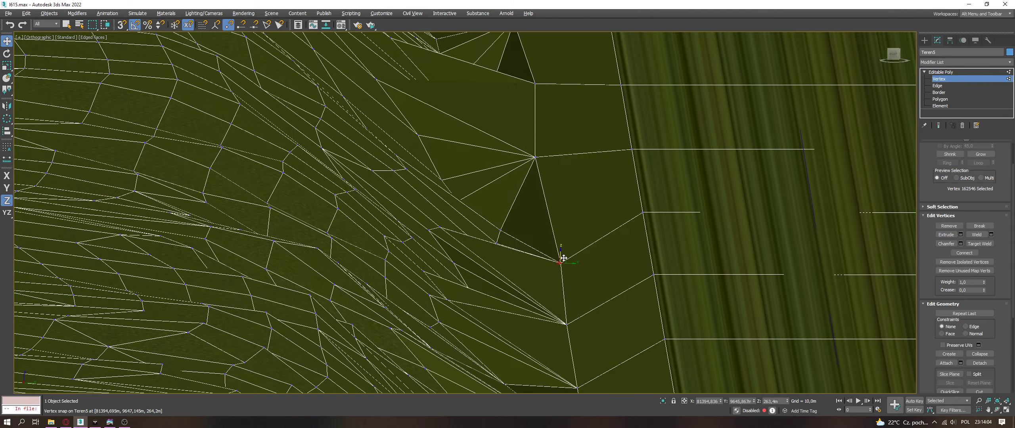
pyautogui.scroll(3, 562, 259)
pyautogui.scroll(-3, 562, 259)
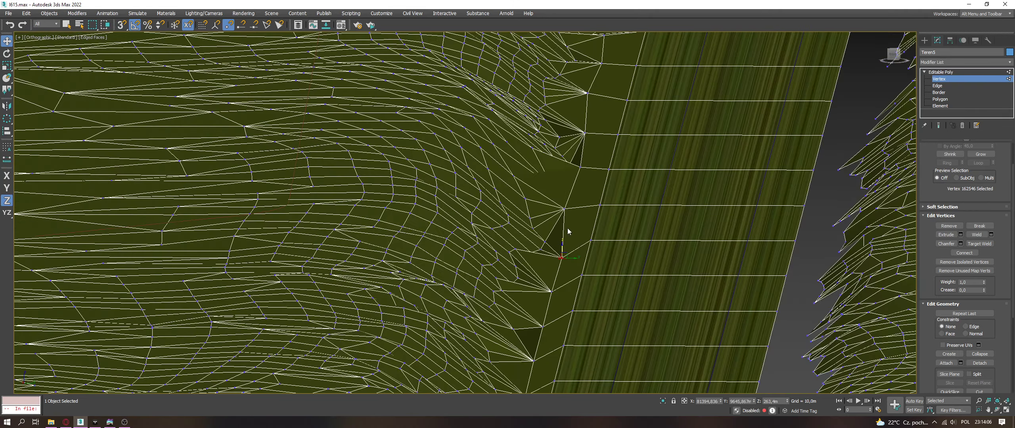
# Step: Lower the fan vertex directly above the last adjusted one along Z and correct its position along Y
pyautogui.scroll(2, 559, 209)
pyautogui.moveTo(573, 216); pyautogui.dragTo(583, 229)
pyautogui.press('s')
pyautogui.keyDown('alt'); pyautogui.moveTo(583, 229); pyautogui.dragTo(594, 243, button='middle'); pyautogui.keyUp('alt')
pyautogui.moveTo(590, 248); pyautogui.dragTo(585, 244)
# Step: Snap the next run of seam vertices along Z to their adjacent strip-edge vertices' heights, undoing the move made on the wrong axis
pyautogui.moveTo(563, 177); pyautogui.dragTo(618, 176)
pyautogui.press('s')
pyautogui.click(548, 147)
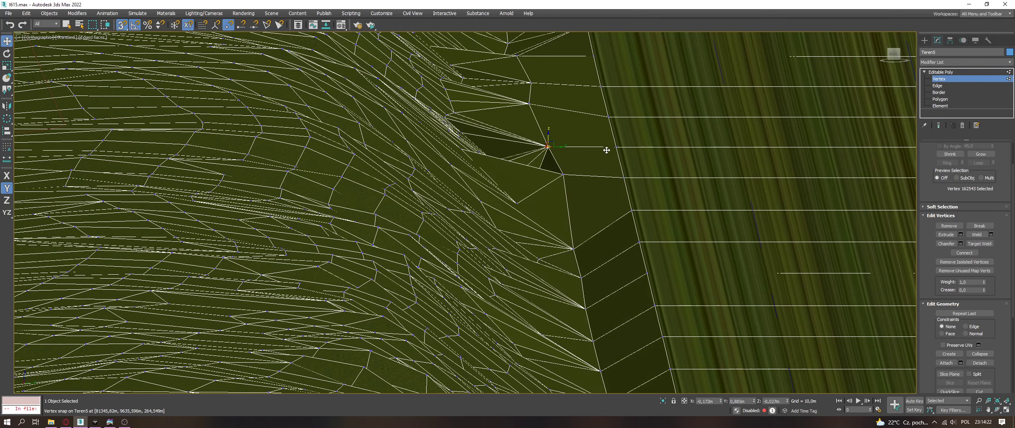
pyautogui.press('F7')
pyautogui.hotkey('ctrl', 'z')
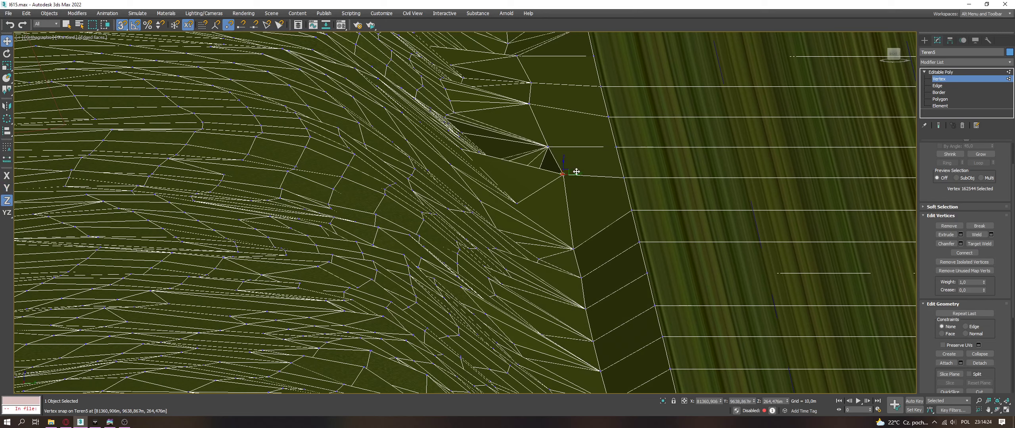
pyautogui.hotkey('ctrl', 'z')
pyautogui.hotkey('ctrl', 'y')
pyautogui.hotkey('ctrl', 'y')
pyautogui.hotkey('ctrl', 'y')
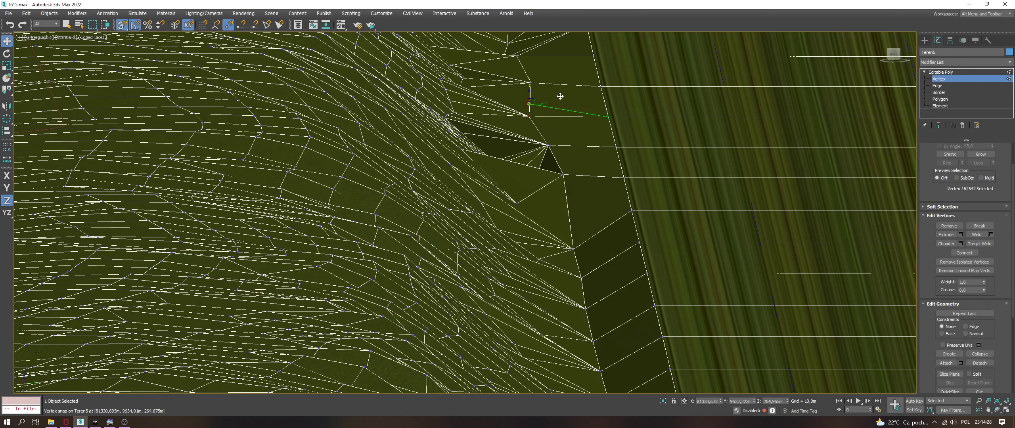
pyautogui.hotkey('ctrl', 'y')
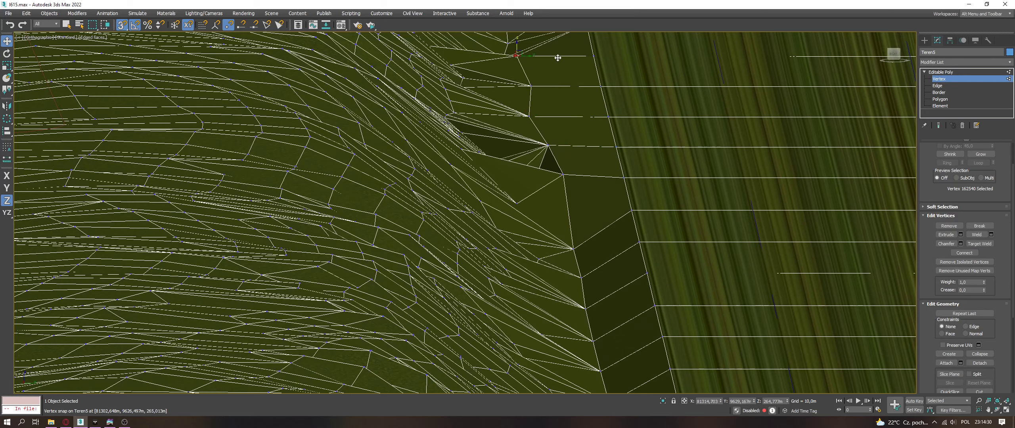
pyautogui.moveTo(558, 58); pyautogui.dragTo(592, 60)
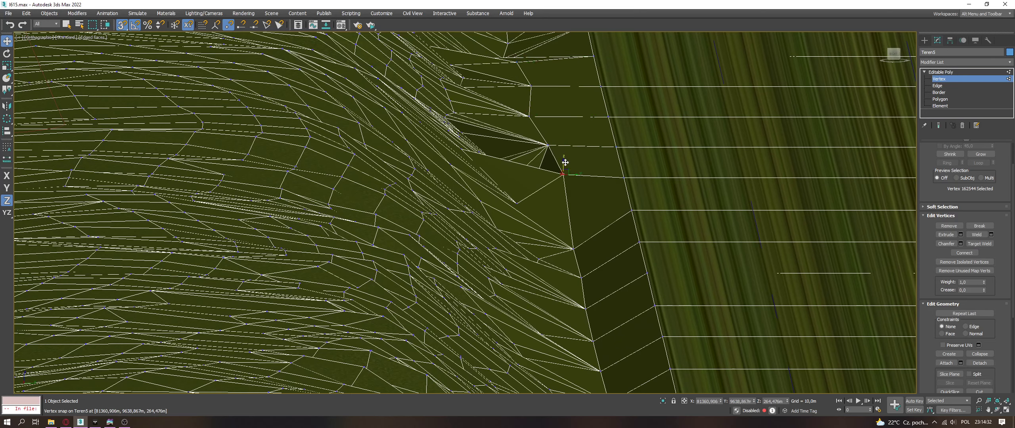
# Step: Lower the first three levelled seam vertices along Z onto the seam line and adjust the uppermost of them along Y
pyautogui.moveTo(568, 191); pyautogui.dragTo(572, 197)
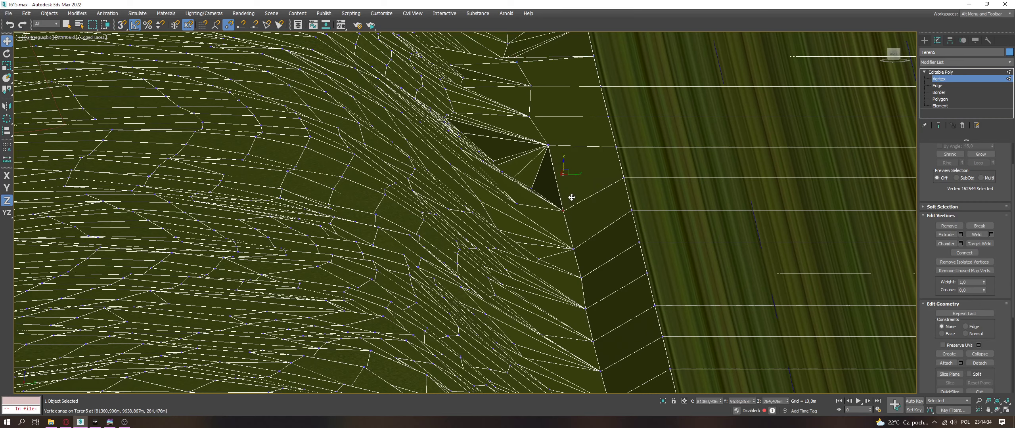
pyautogui.moveTo(550, 149); pyautogui.dragTo(553, 183)
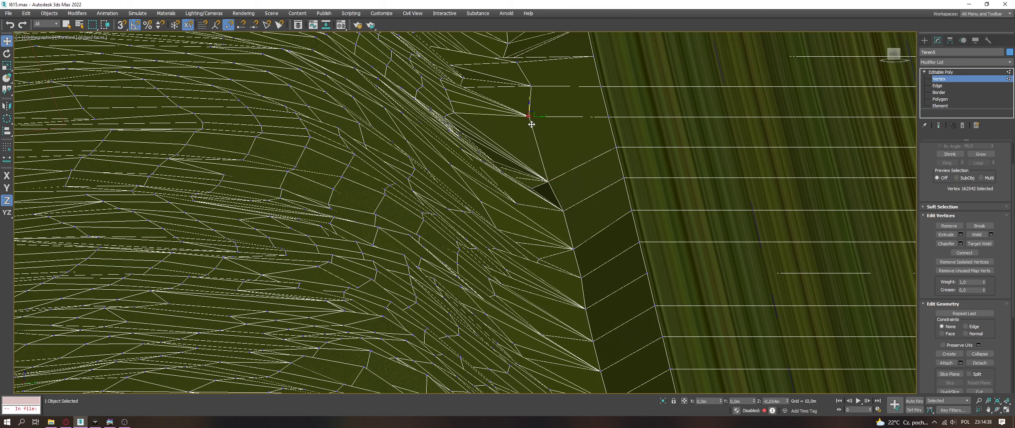
pyautogui.moveTo(531, 124); pyautogui.dragTo(537, 157)
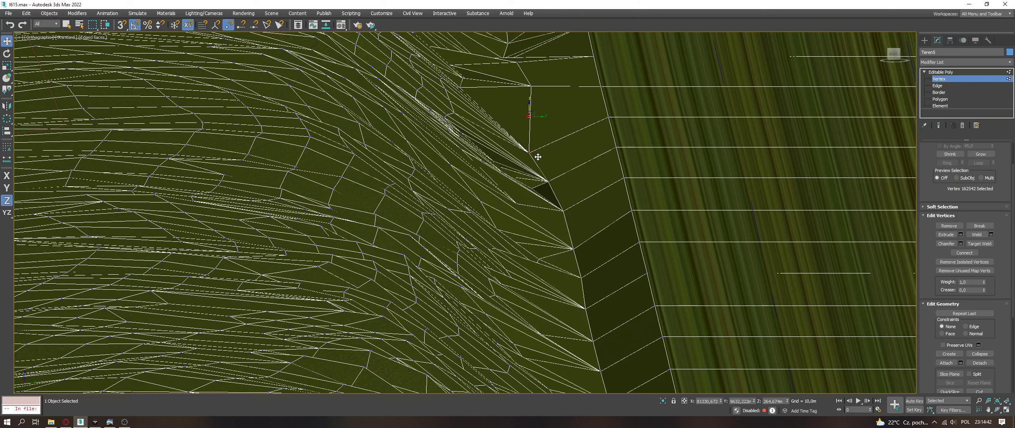
pyautogui.keyDown('alt'); pyautogui.moveTo(538, 157); pyautogui.dragTo(550, 166, button='middle'); pyautogui.keyUp('alt')
pyautogui.press('F6')
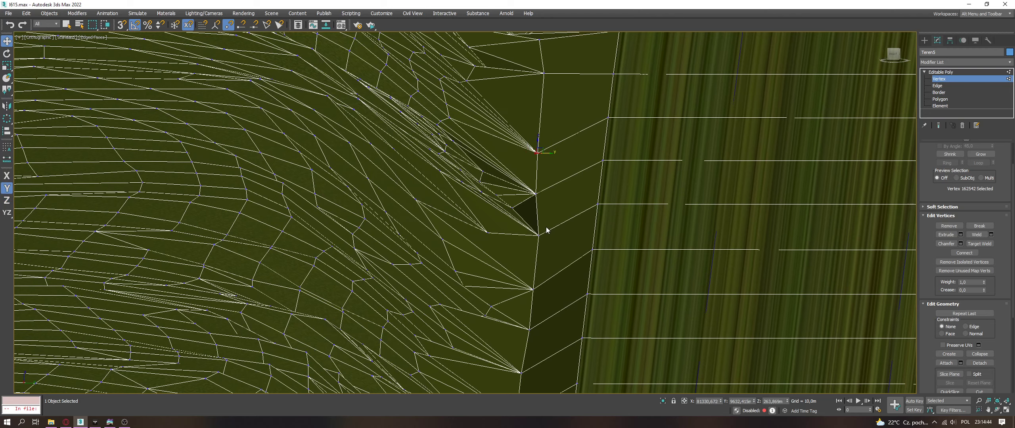
# Step: Lower the remaining two levelled seam vertices along Z and nudge the upper one slightly along Y
pyautogui.moveTo(545, 113); pyautogui.dragTo(546, 178, button='middle')
pyautogui.press('F7')
pyautogui.moveTo(543, 136); pyautogui.dragTo(548, 160)
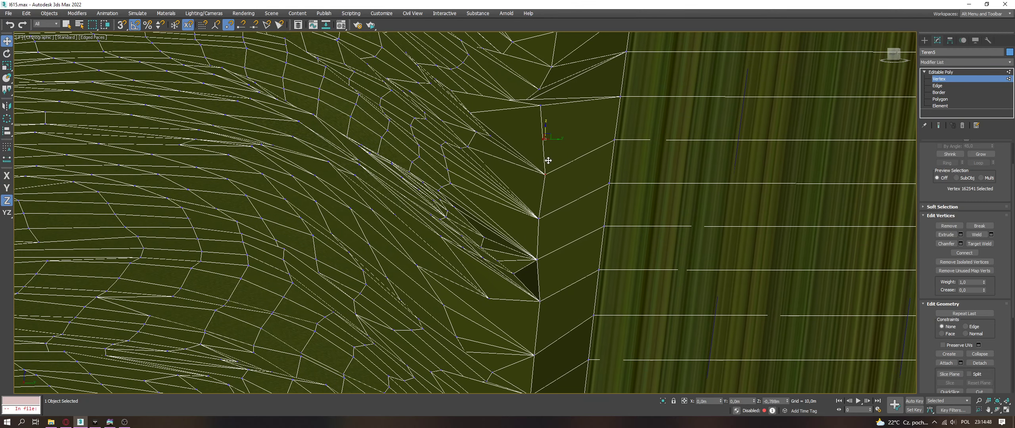
pyautogui.moveTo(540, 106); pyautogui.dragTo(545, 141)
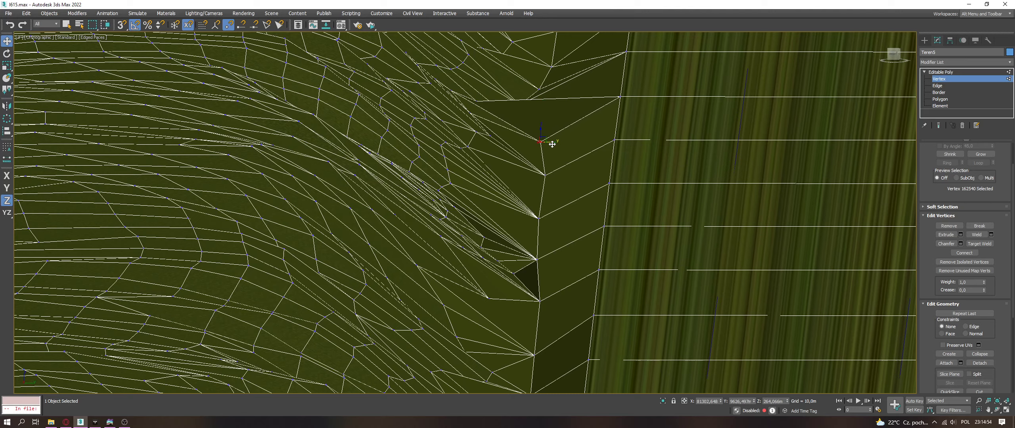
pyautogui.press('F6')
pyautogui.moveTo(553, 144); pyautogui.dragTo(555, 144)
# Step: Remove the long edge running from the strip-edge vertex to the terrain above the last lowered seam vertex
pyautogui.keyDown('alt'); pyautogui.moveTo(555, 144); pyautogui.dragTo(556, 172, button='middle'); pyautogui.keyUp('alt')
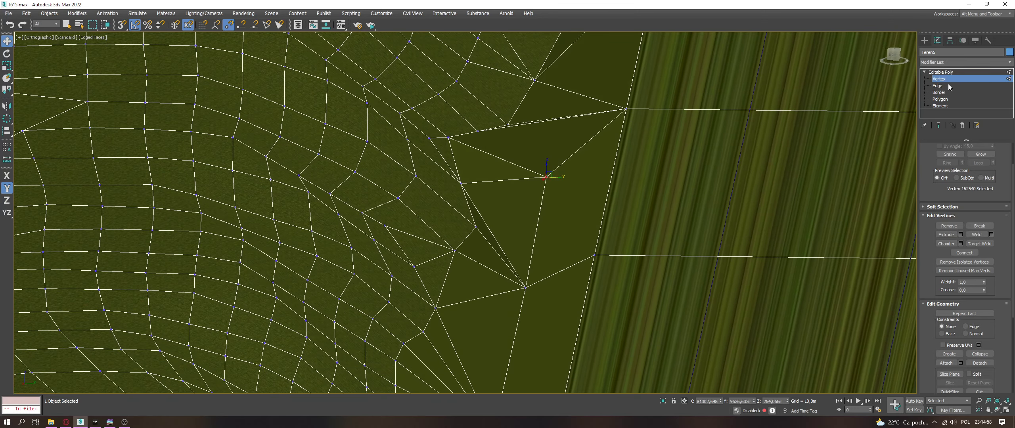
pyautogui.click(937, 86)
pyautogui.click(544, 115)
pyautogui.press('BackSpace')
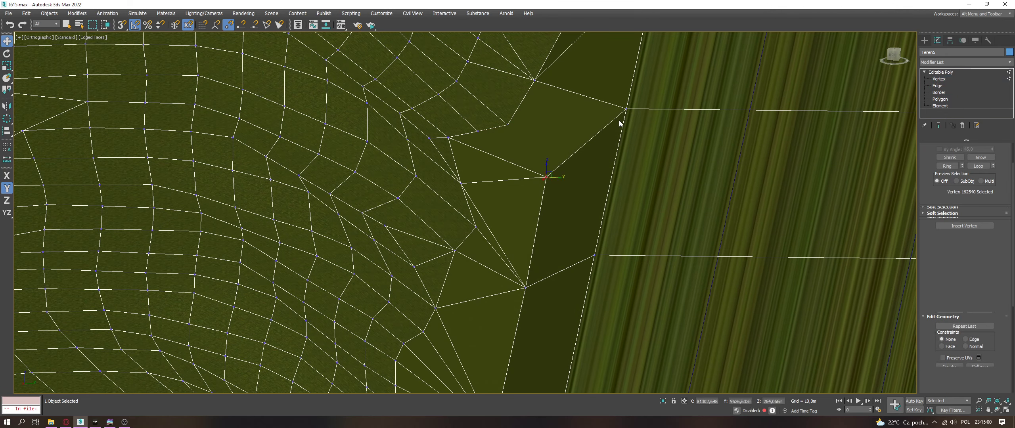
# Step: Connect the seam vertices above and below the opened face with an edge and select the loose terrain vertex beside it
pyautogui.press('1')
pyautogui.keyDown('ctrl'); pyautogui.click(543, 79); pyautogui.keyUp('ctrl')
pyautogui.hotkey('ctrl', 'shift', 'e')
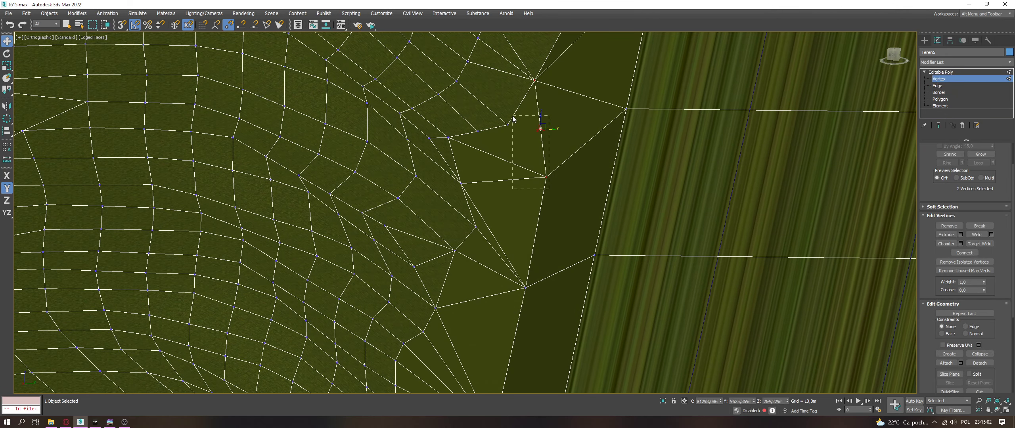
pyautogui.keyDown('ctrl'); pyautogui.click(507, 125); pyautogui.keyUp('ctrl')
# Step: Snap the loose vertex beside the new edge to the strip-edge height and lower it along Z into the seam
pyautogui.keyDown('alt'); pyautogui.moveTo(535, 139); pyautogui.dragTo(541, 136, button='middle'); pyautogui.keyUp('alt')
pyautogui.click(516, 118)
pyautogui.moveTo(526, 117); pyautogui.dragTo(617, 117)
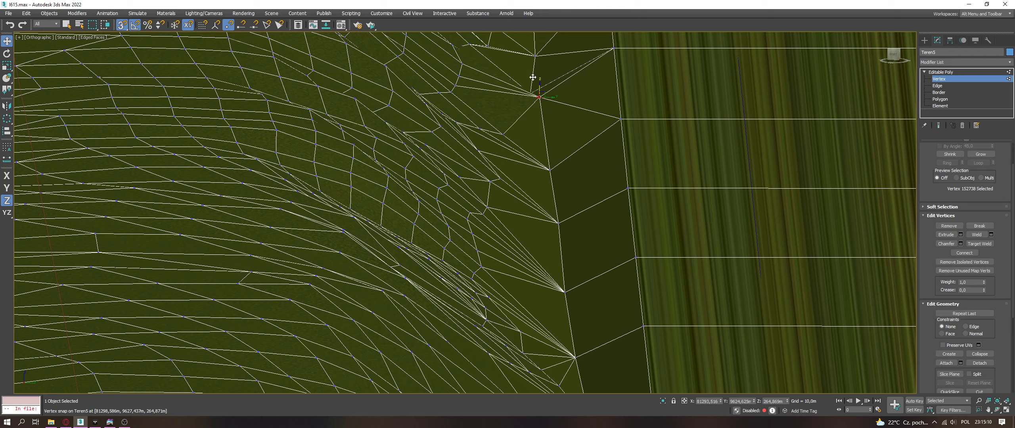
pyautogui.moveTo(540, 84); pyautogui.dragTo(540, 131)
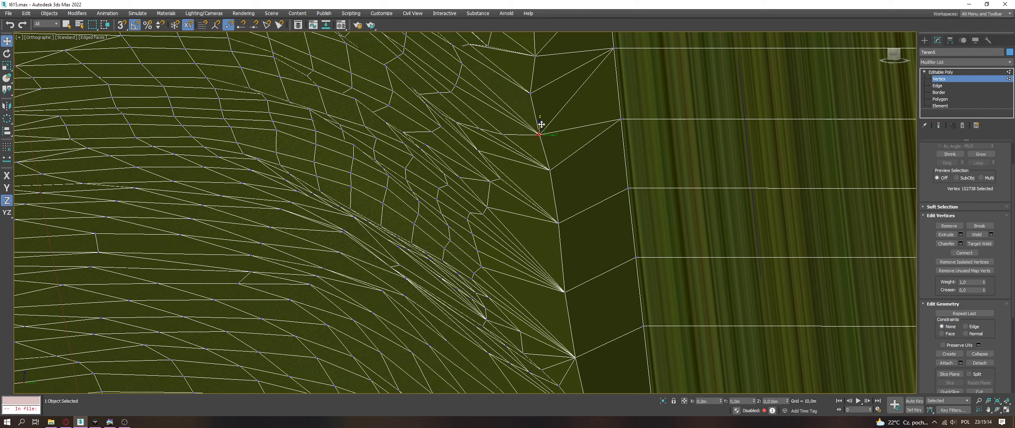
# Step: Level the next seam vertex with the strip edge, lower it along Z and align its lower neighbour along Y
pyautogui.keyDown('alt'); pyautogui.moveTo(542, 124); pyautogui.dragTo(542, 118, button='middle'); pyautogui.keyUp('alt')
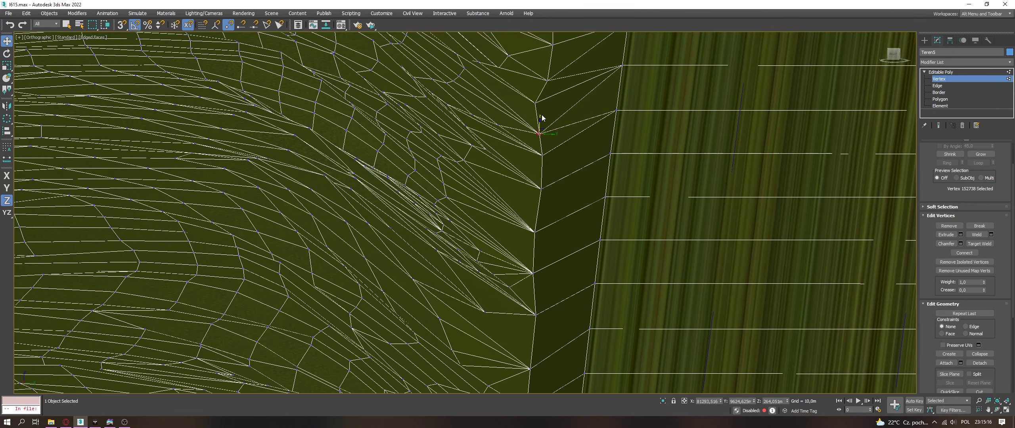
pyautogui.moveTo(536, 92); pyautogui.dragTo(619, 70)
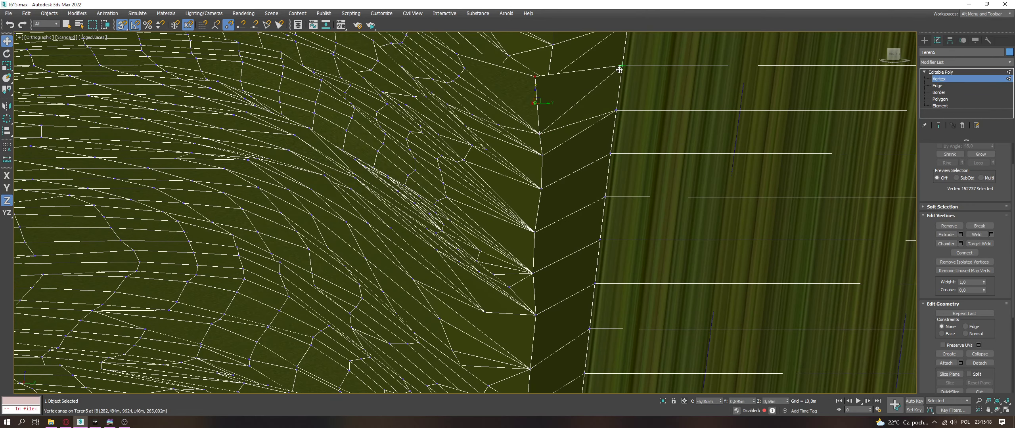
pyautogui.moveTo(535, 66); pyautogui.dragTo(544, 108)
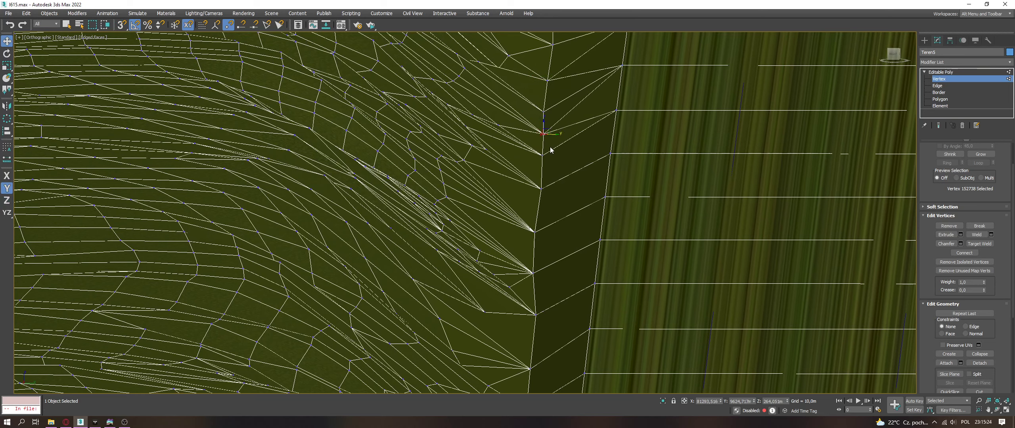
pyautogui.scroll(-8, 548, 149)
pyautogui.scroll(-6, 557, 168)
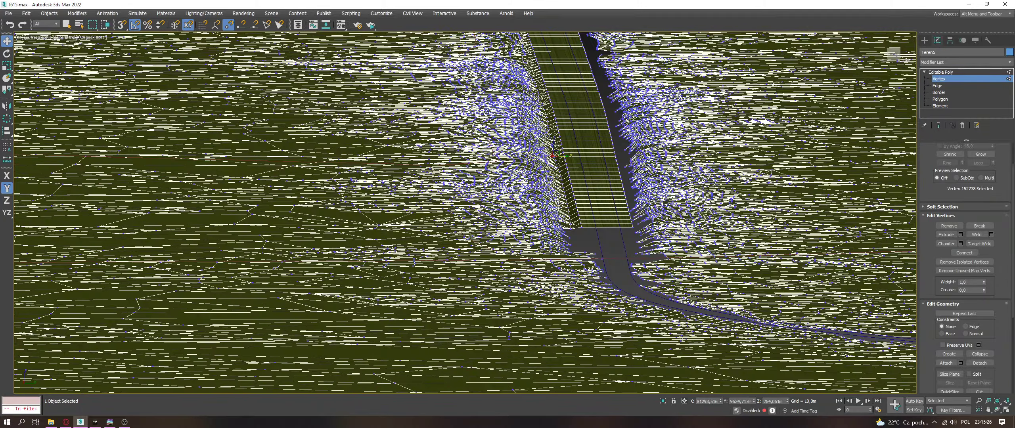
pyautogui.scroll(7, 574, 166)
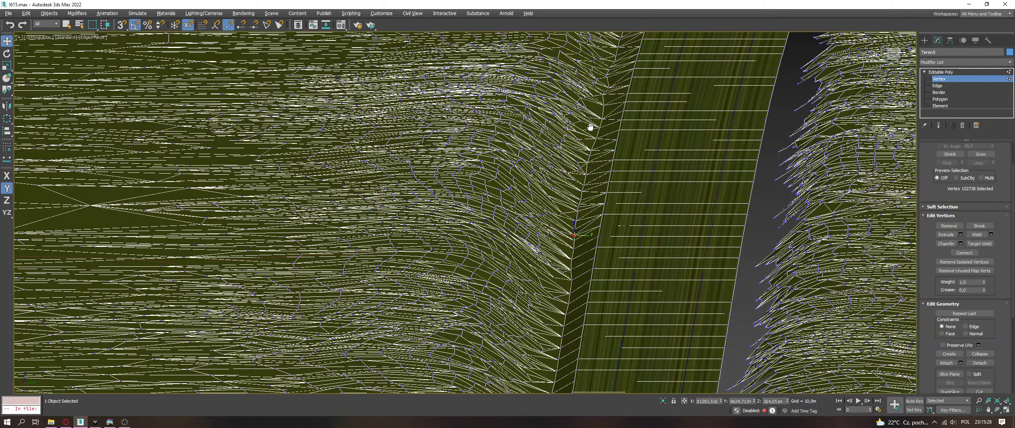
# Step: Select the next seam vertex and snap it along Z to the height of its adjacent strip-edge vertex
pyautogui.scroll(5, 590, 126)
pyautogui.click(607, 180)
pyautogui.press('s')
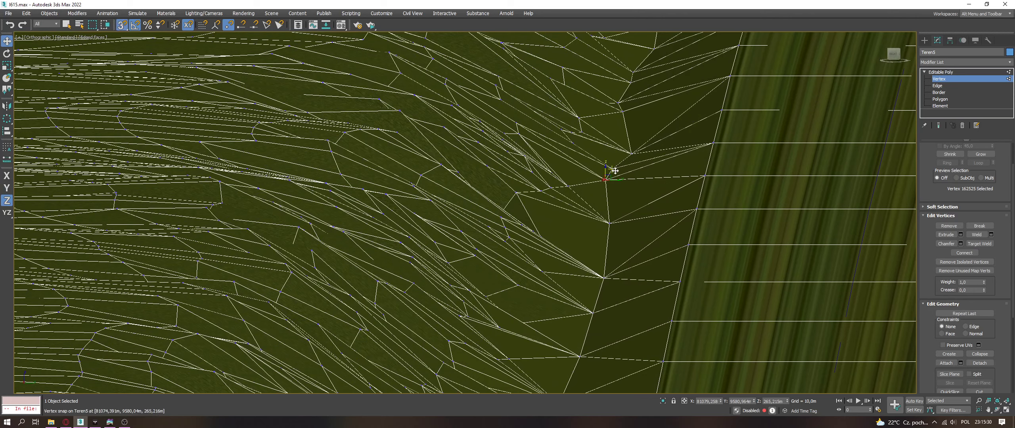
pyautogui.moveTo(612, 166); pyautogui.dragTo(700, 179)
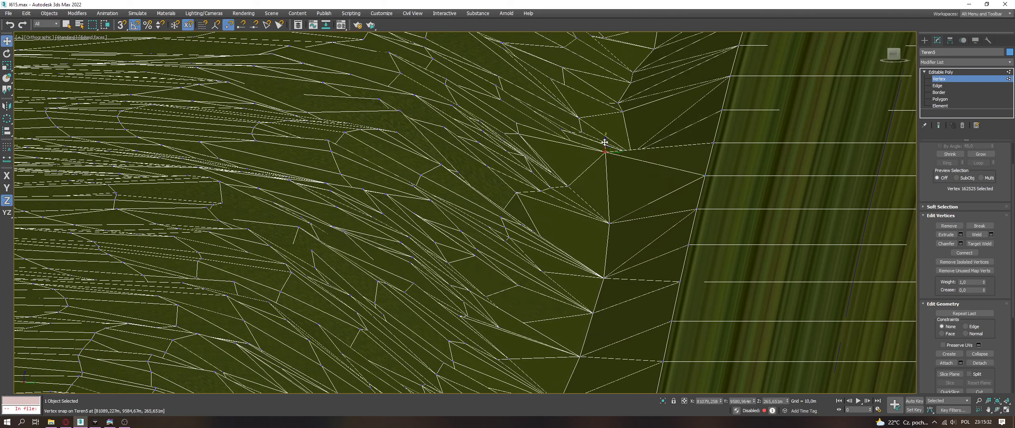
# Step: Level the seam vertex below with the strip edge, lower it along Z and align its upper neighbour along Y
pyautogui.moveTo(604, 142); pyautogui.dragTo(701, 214)
pyautogui.press('F6')
pyautogui.press('s')
pyautogui.press('F7')
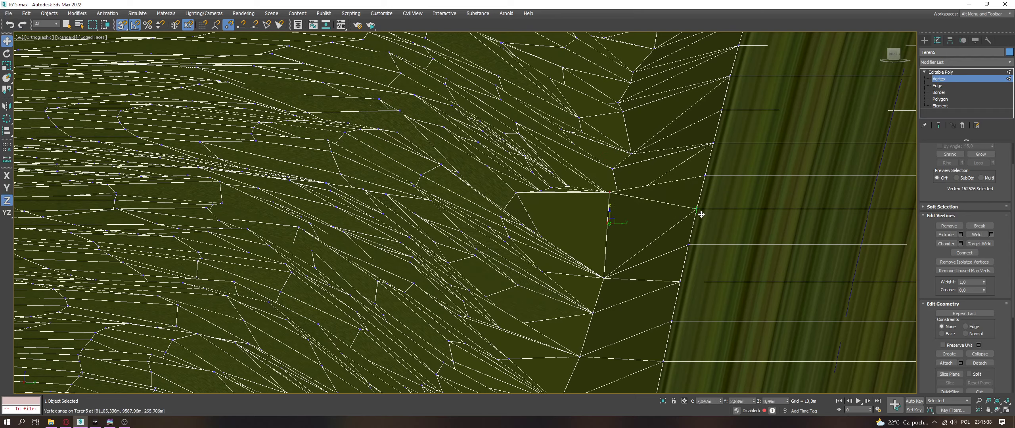
pyautogui.moveTo(610, 186); pyautogui.dragTo(623, 247)
pyautogui.press('F6')
pyautogui.moveTo(621, 202); pyautogui.dragTo(625, 204)
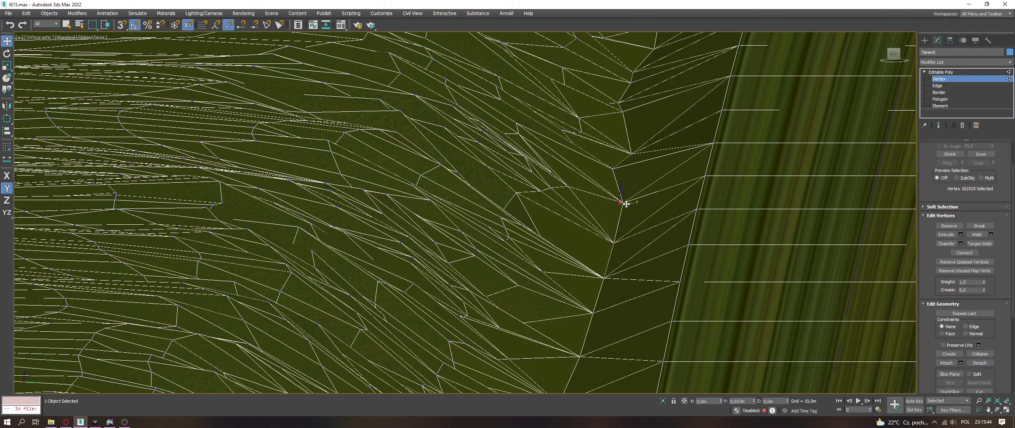
# Step: Snap the next seam vertex up the line to the strip-edge height and lower it along Z into the seam
pyautogui.moveTo(614, 166); pyautogui.dragTo(623, 141)
pyautogui.press('F7')
pyautogui.press('s')
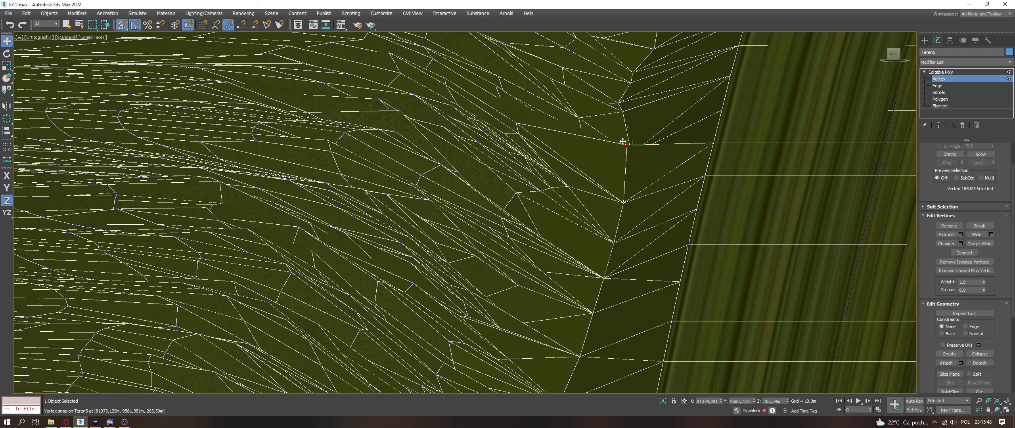
pyautogui.moveTo(628, 168); pyautogui.dragTo(630, 186)
pyautogui.keyDown('alt'); pyautogui.moveTo(645, 188); pyautogui.dragTo(655, 200, button='middle'); pyautogui.keyUp('alt')
pyautogui.scroll(-5, 655, 200)
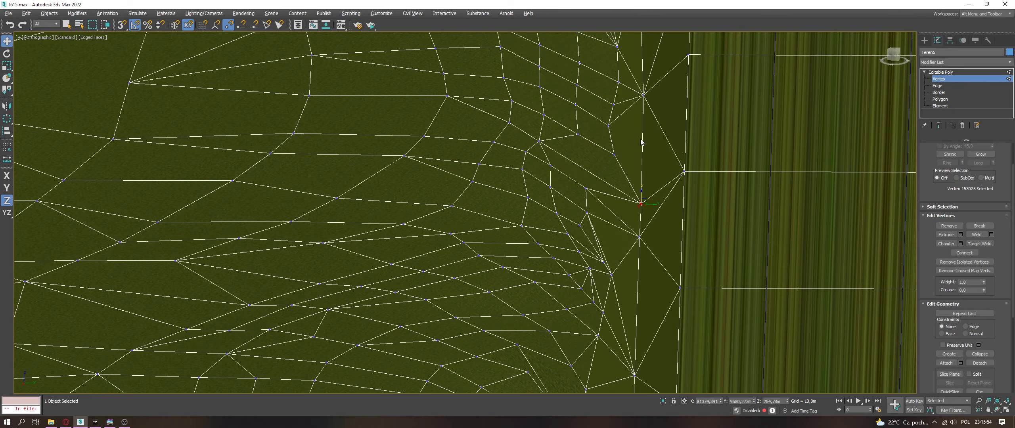
# Step: Inspect the triangulated seam on both sides of the strip, checking individual seam vertices against the strip edge
pyautogui.keyDown('alt'); pyautogui.moveTo(640, 96); pyautogui.dragTo(650, 229, button='middle'); pyautogui.keyUp('alt')
pyautogui.click(635, 163)
pyautogui.moveTo(636, 163); pyautogui.dragTo(636, 197, button='middle')
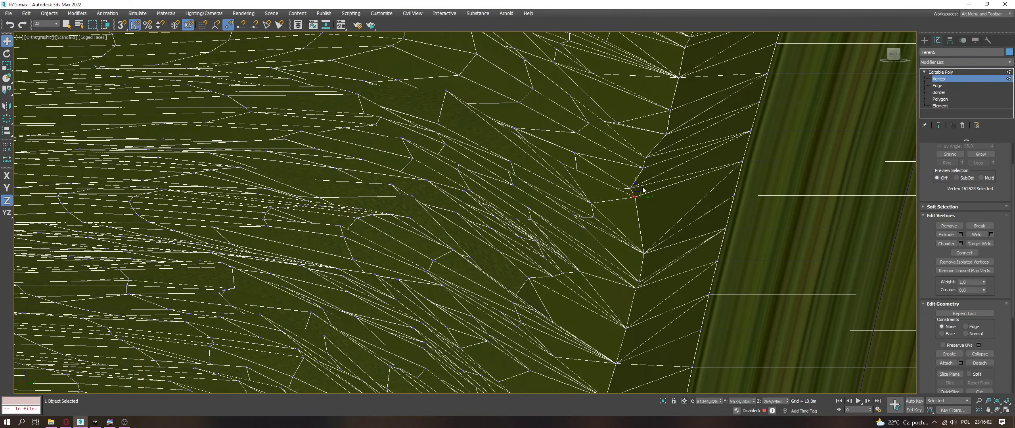
pyautogui.press('s')
pyautogui.moveTo(643, 167); pyautogui.dragTo(636, 198)
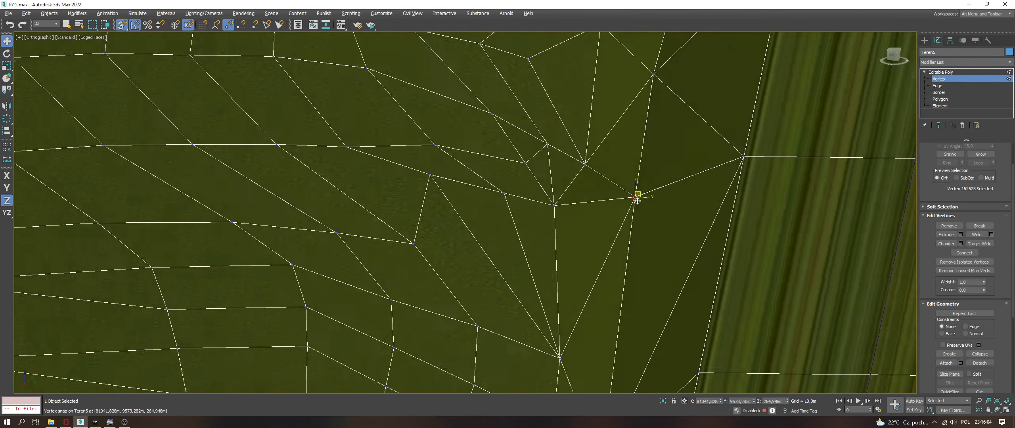
pyautogui.keyDown('alt'); pyautogui.moveTo(637, 197); pyautogui.dragTo(586, 218, button='middle'); pyautogui.keyUp('alt')
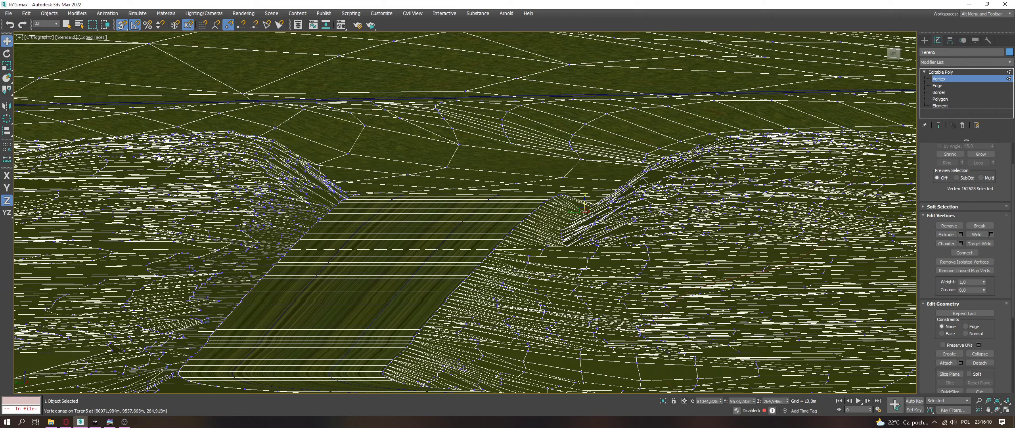
pyautogui.scroll(3, 547, 250)
pyautogui.click(554, 226)
pyautogui.scroll(5, 555, 226)
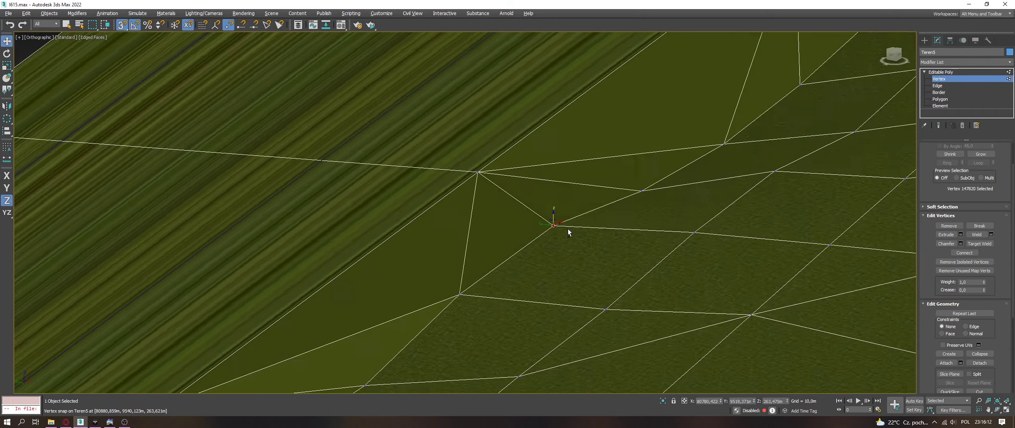
pyautogui.keyDown('alt'); pyautogui.moveTo(503, 241); pyautogui.dragTo(483, 216, button='middle'); pyautogui.keyUp('alt')
pyautogui.scroll(-3, 489, 214)
pyautogui.scroll(-10, 504, 210)
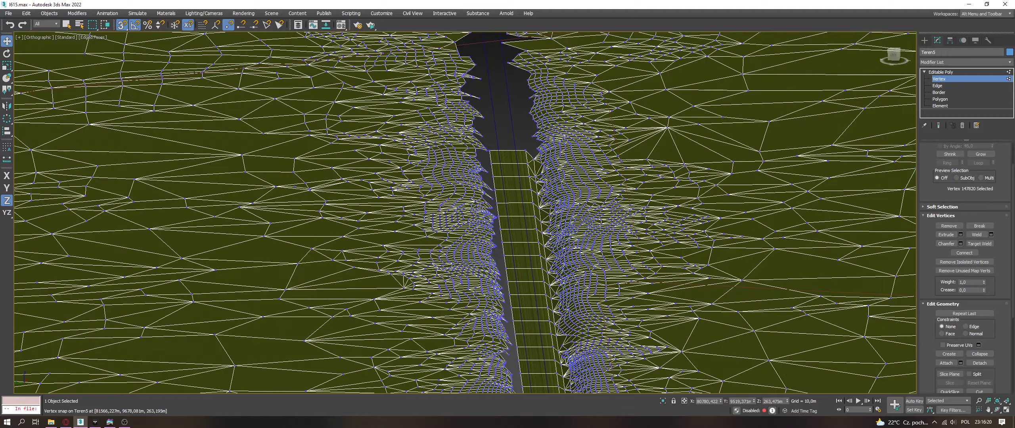
# Step: Create a triangular polygon across the open gap near the strip's end, joining a strip-edge vertex to two adjacent terrain border vertices
pyautogui.scroll(8, 588, 337)
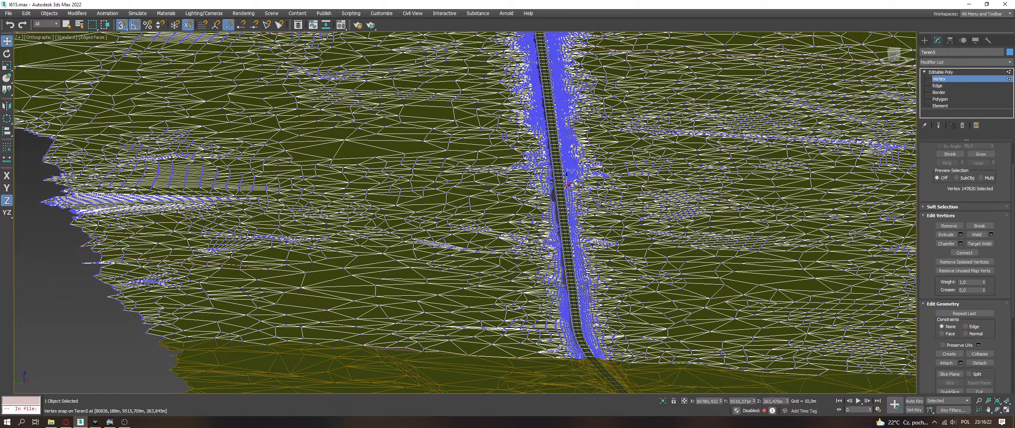
pyautogui.scroll(3, 605, 268)
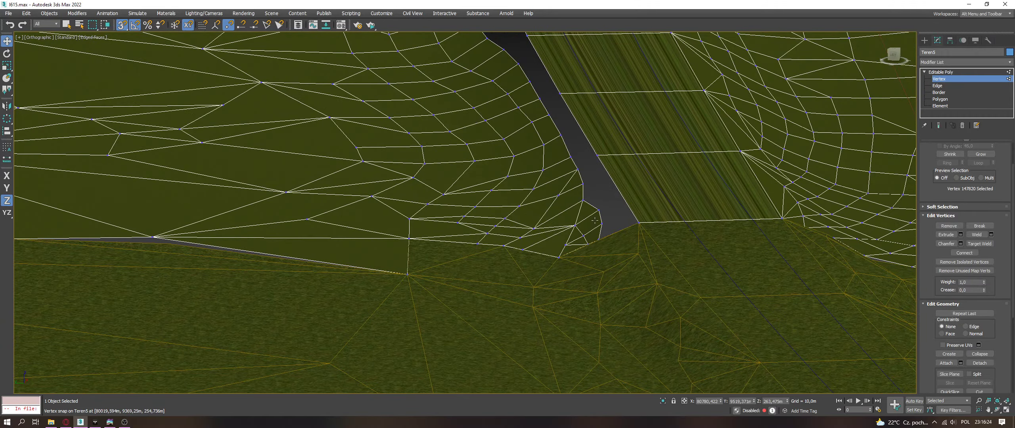
pyautogui.moveTo(605, 267); pyautogui.dragTo(647, 333, button='middle')
pyautogui.click(603, 312)
pyautogui.click(709, 336)
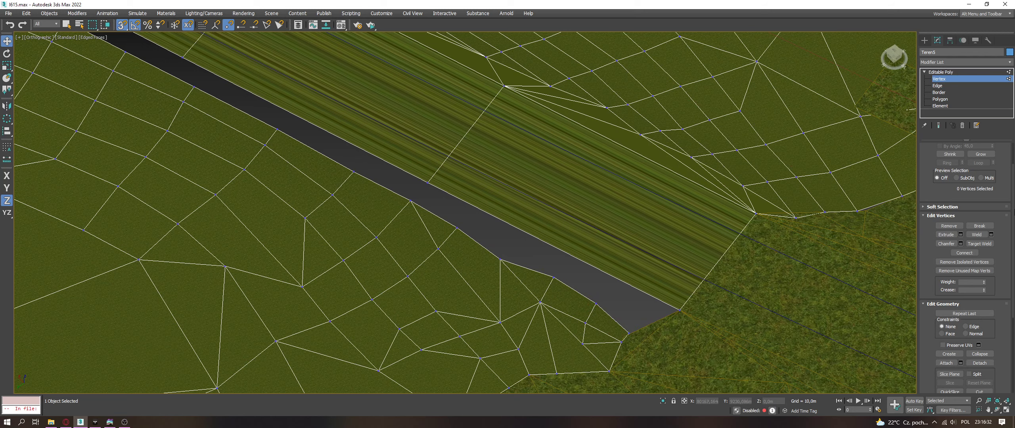
pyautogui.click(945, 98)
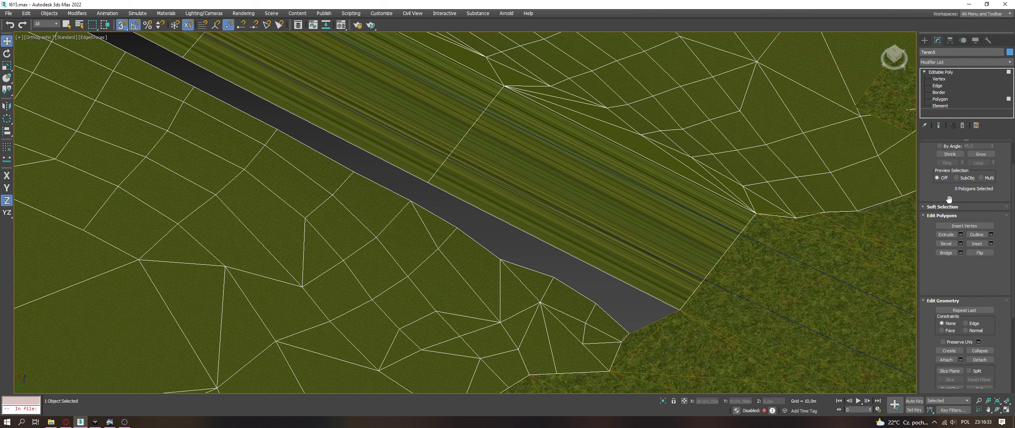
pyautogui.click(940, 351)
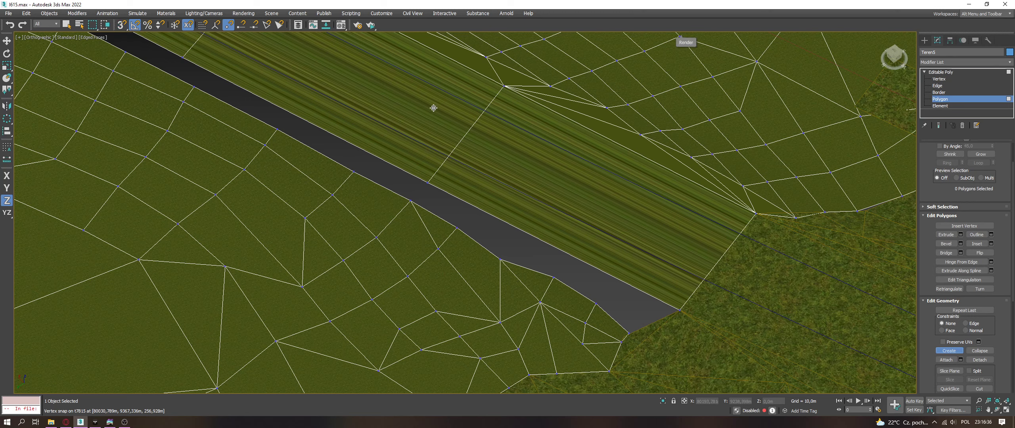
pyautogui.press('s')
pyautogui.click(428, 182)
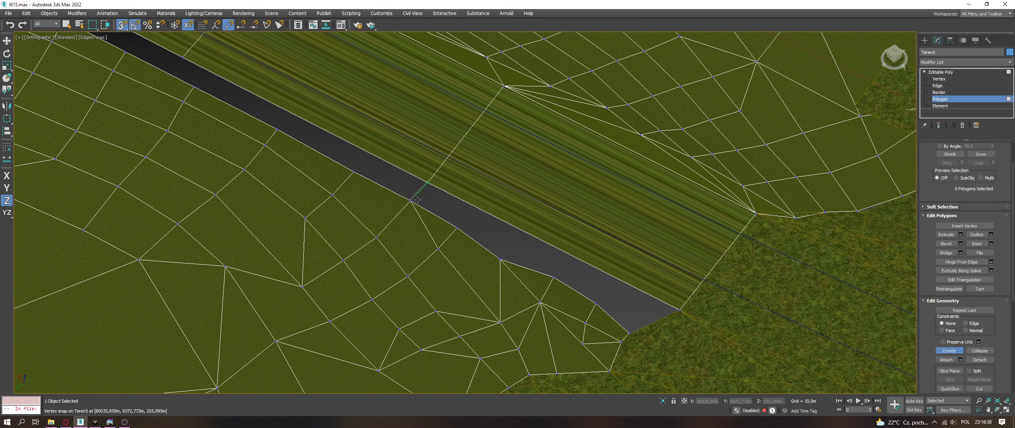
pyautogui.click(411, 201)
pyautogui.doubleClick(456, 227)
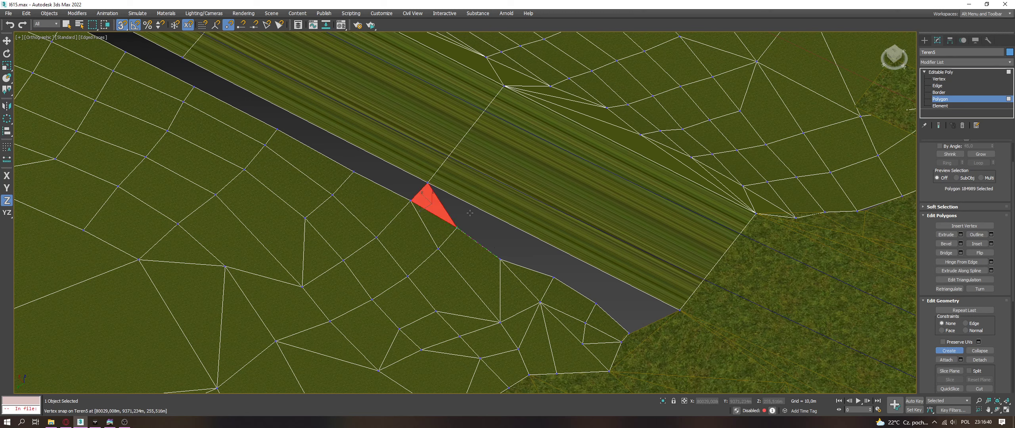
# Step: Fill the rest of the gap up to the strip's end corner with triangular polygons between the terrain border and strip edge
pyautogui.click(499, 259)
pyautogui.click(554, 277)
pyautogui.click(678, 311)
pyautogui.doubleClick(629, 333)
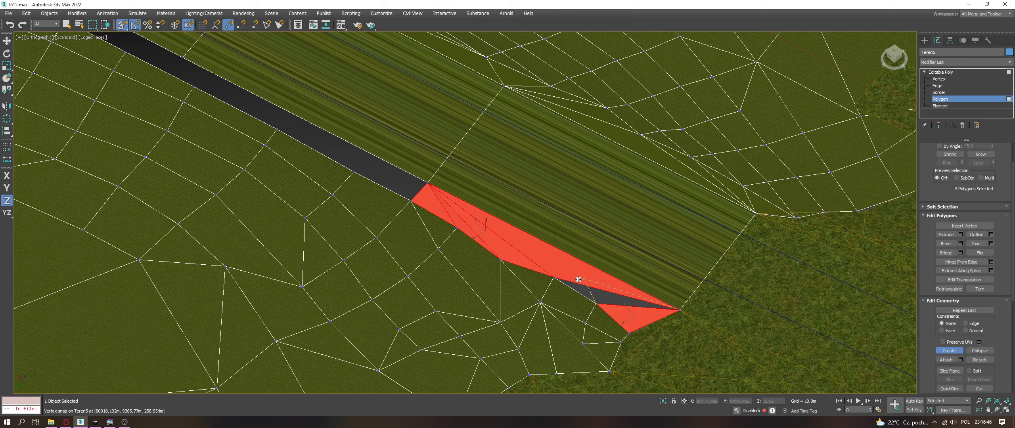
pyautogui.click(558, 276)
pyautogui.hotkey('ctrl', 'z')
pyautogui.click(595, 304)
# Step: Add two triangular polygons fanning from the strip-edge vertex to the next terrain border vertices away from the strip's end
pyautogui.click(428, 183)
pyautogui.click(410, 201)
pyautogui.click(354, 173)
pyautogui.click(428, 183)
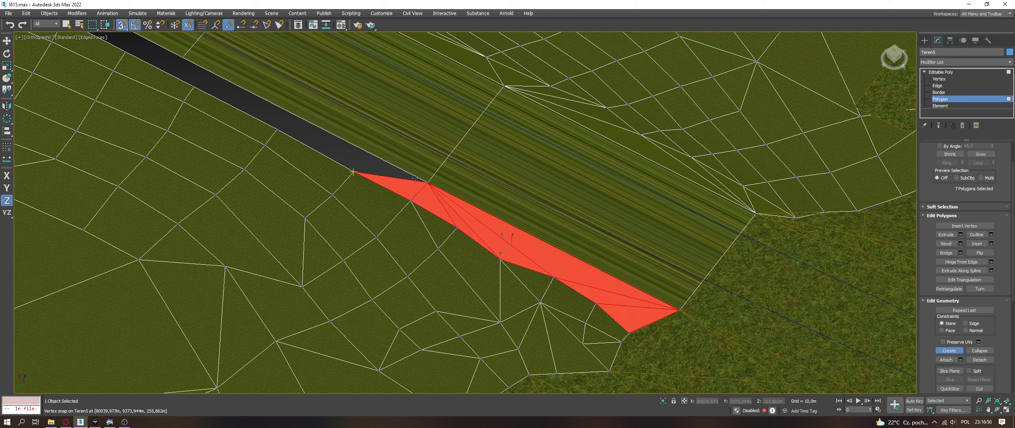
pyautogui.doubleClick(277, 129)
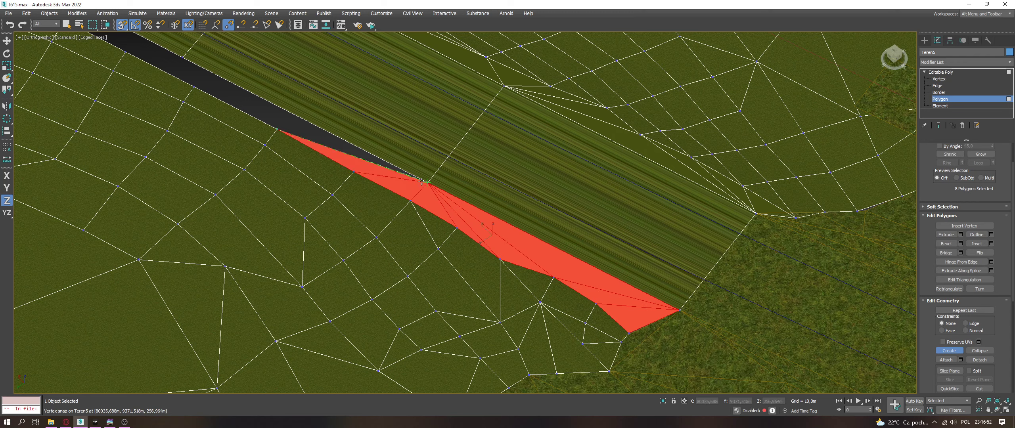
# Step: Create polygons closing the dark gap from the red strip's open end to the next embankment vertex and along the facing terrain border
pyautogui.doubleClick(183, 57)
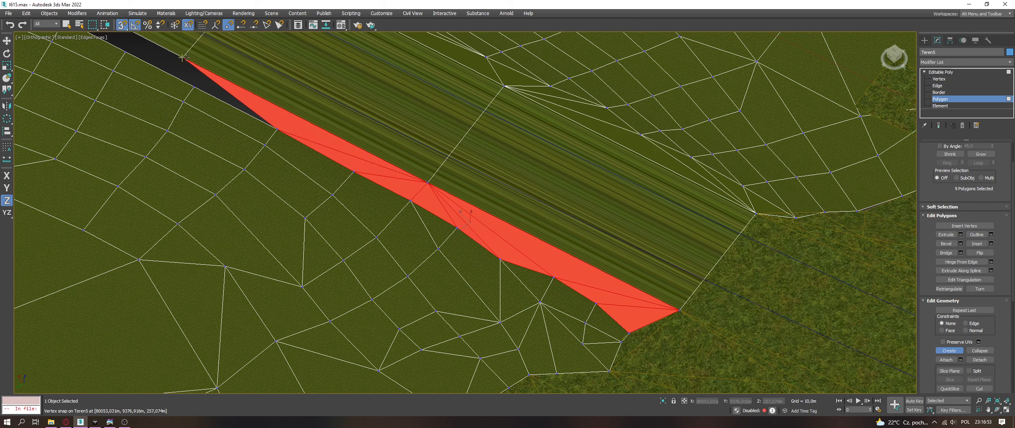
pyautogui.doubleClick(277, 129)
pyautogui.moveTo(181, 56); pyautogui.dragTo(373, 242, button='middle')
pyautogui.doubleClick(349, 249)
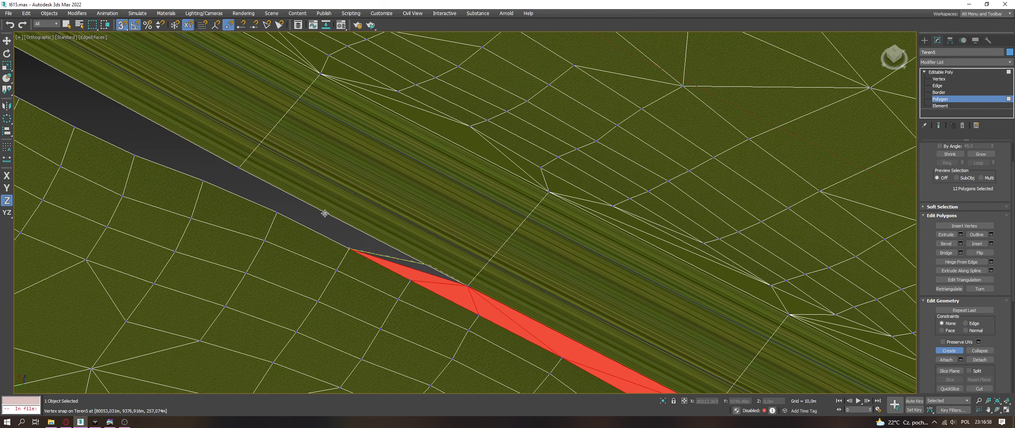
# Step: Bridge the gap to the following embankment vertex with a triangle and fan four more from it along the terrain border
pyautogui.doubleClick(275, 210)
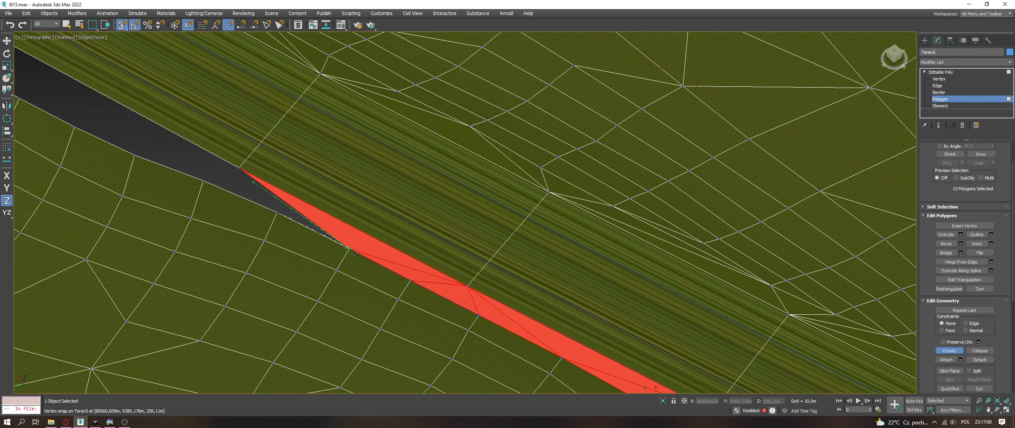
pyautogui.hotkey('ctrl', 'z')
pyautogui.doubleClick(266, 215)
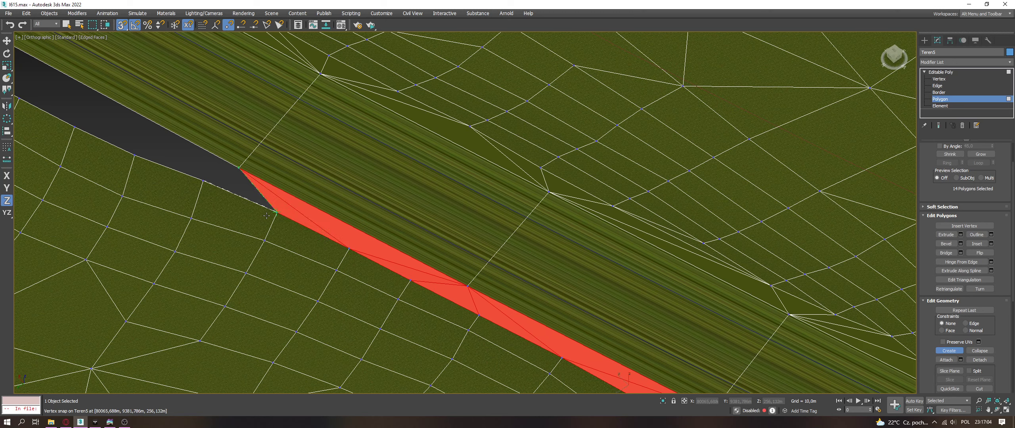
pyautogui.click(239, 168)
pyautogui.click(134, 155)
pyautogui.click(203, 181)
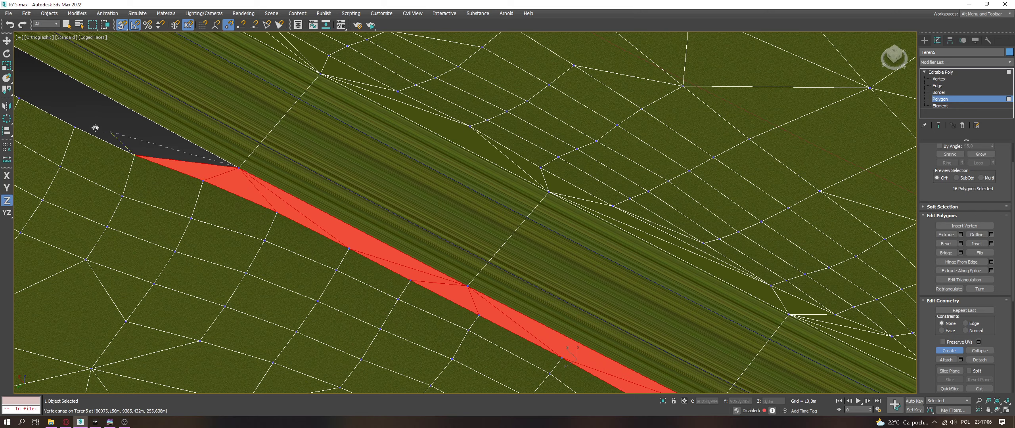
pyautogui.click(74, 127)
# Step: Add two triangles across the gap, one reaching the next embankment vertex and one joining it to the following terrain border vertex
pyautogui.keyDown('alt'); pyautogui.moveTo(79, 127); pyautogui.dragTo(366, 231, button='middle'); pyautogui.keyUp('alt')
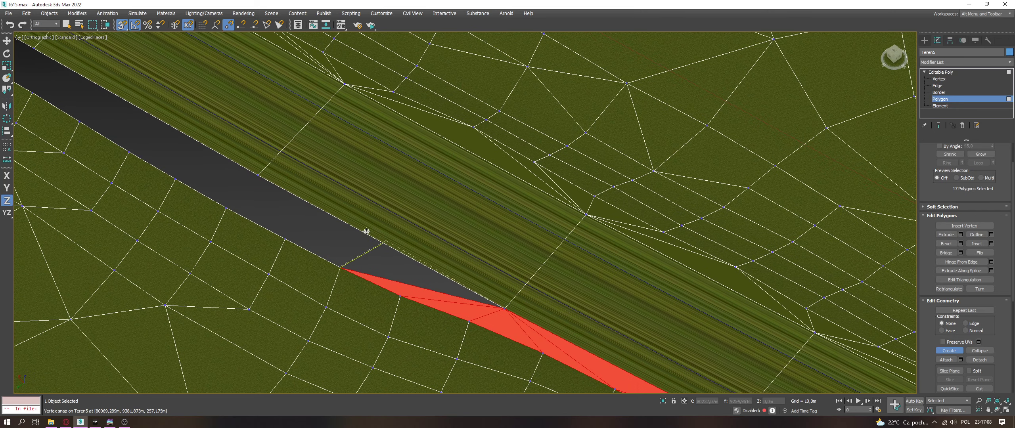
pyautogui.click(320, 251)
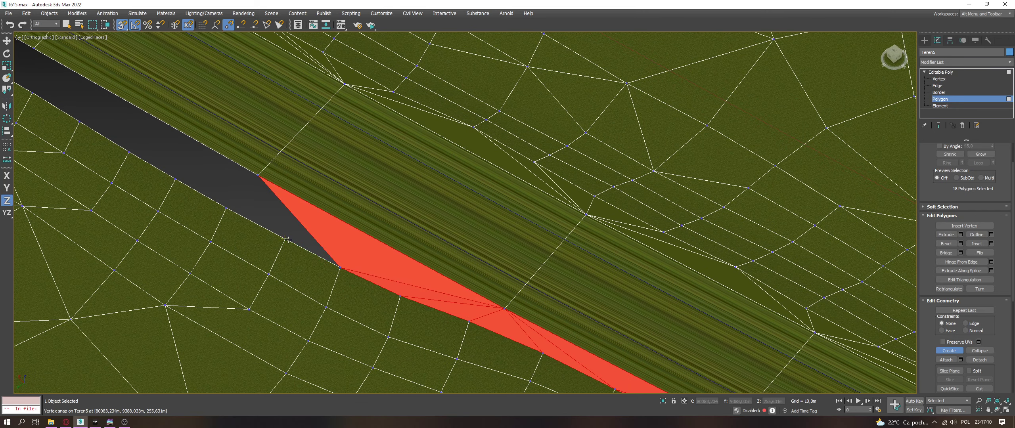
pyautogui.hotkey('ctrl', 'z')
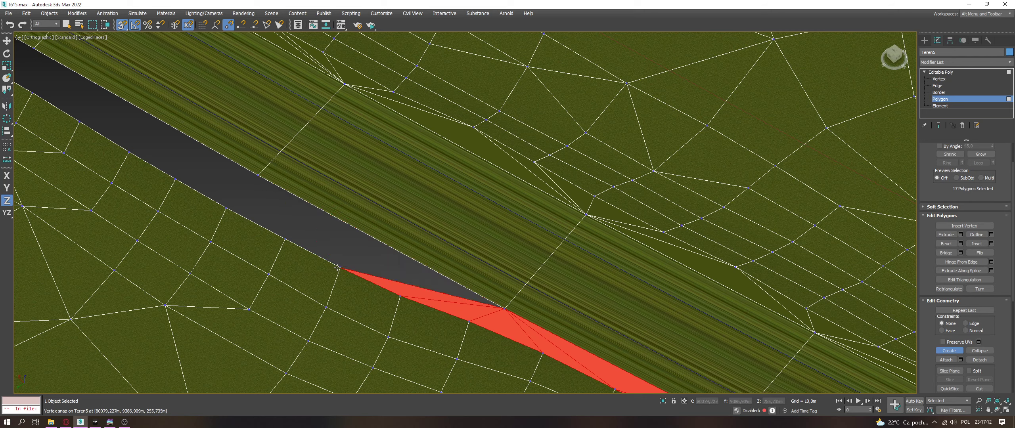
pyautogui.hotkey('ctrl', 'y')
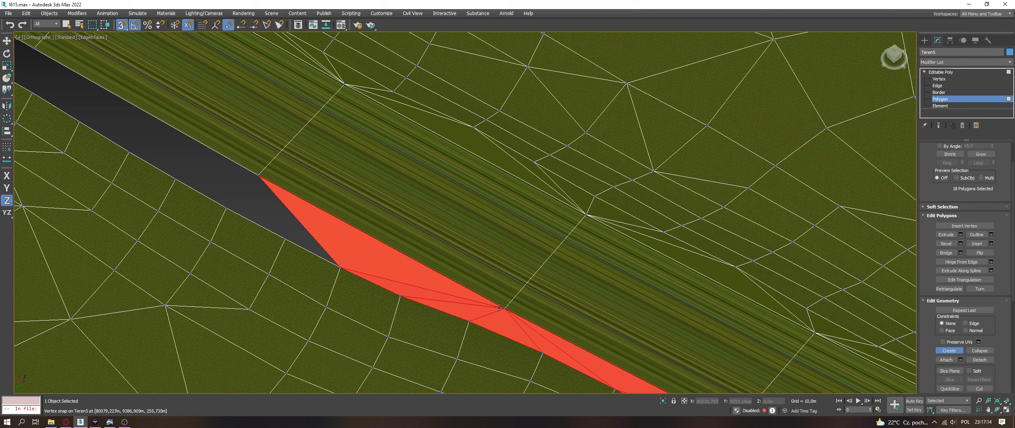
pyautogui.click(257, 175)
pyautogui.click(285, 239)
pyautogui.click(340, 268)
pyautogui.click(258, 175)
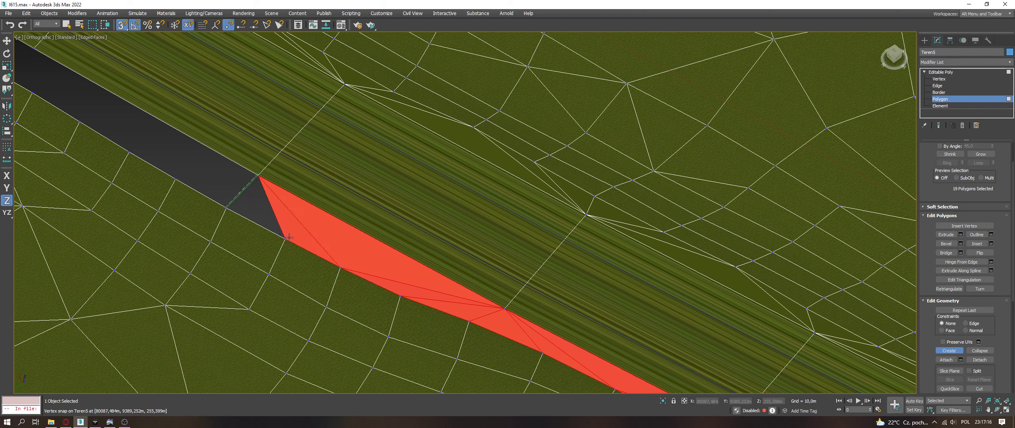
# Step: Fan further triangles from the same embankment vertex to the next four terrain border vertices
pyautogui.click(226, 207)
pyautogui.click(285, 239)
pyautogui.click(257, 174)
pyautogui.click(226, 207)
pyautogui.doubleClick(176, 179)
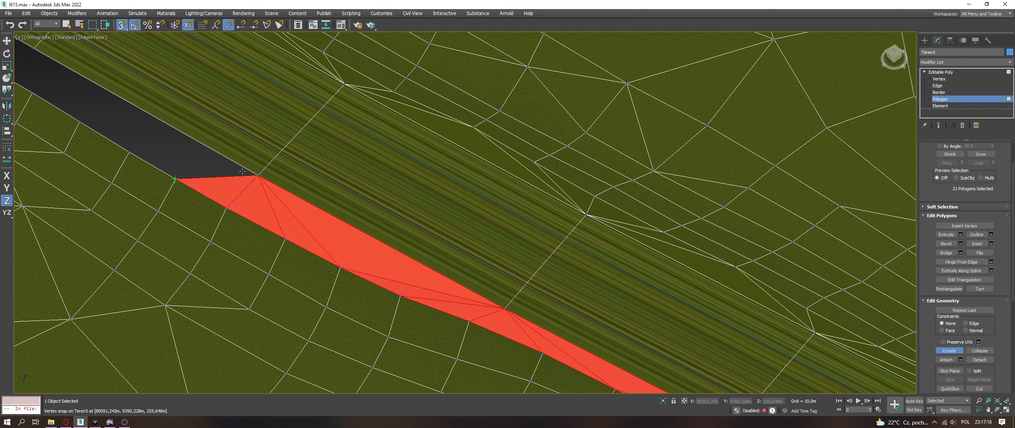
pyautogui.click(258, 175)
pyautogui.click(255, 176)
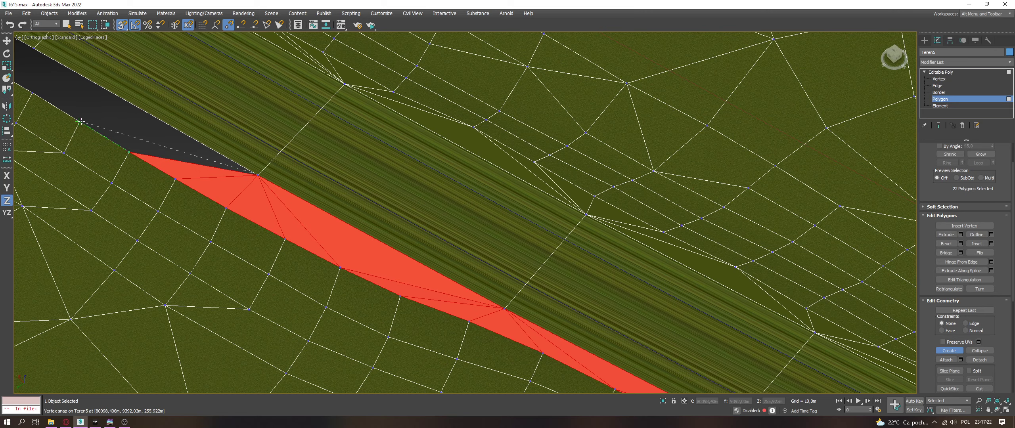
pyautogui.click(80, 121)
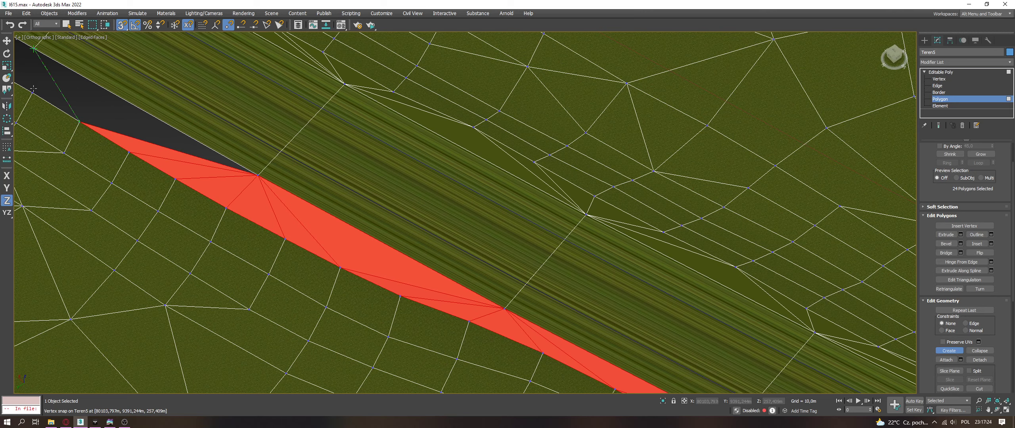
# Step: Continue the fill with a triangle to the next embankment vertex and three triangles from it along the terrain border
pyautogui.click(34, 48)
pyautogui.click(80, 122)
pyautogui.moveTo(71, 107); pyautogui.dragTo(419, 299, button='middle')
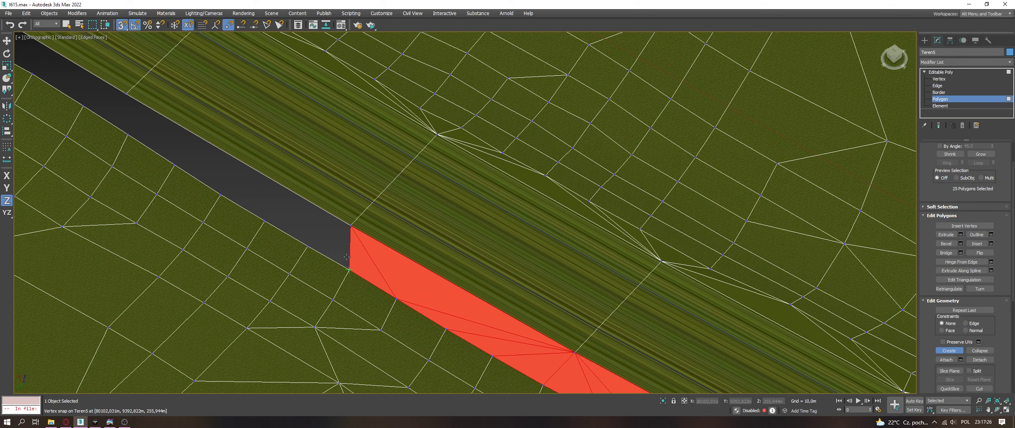
pyautogui.click(350, 226)
pyautogui.click(307, 247)
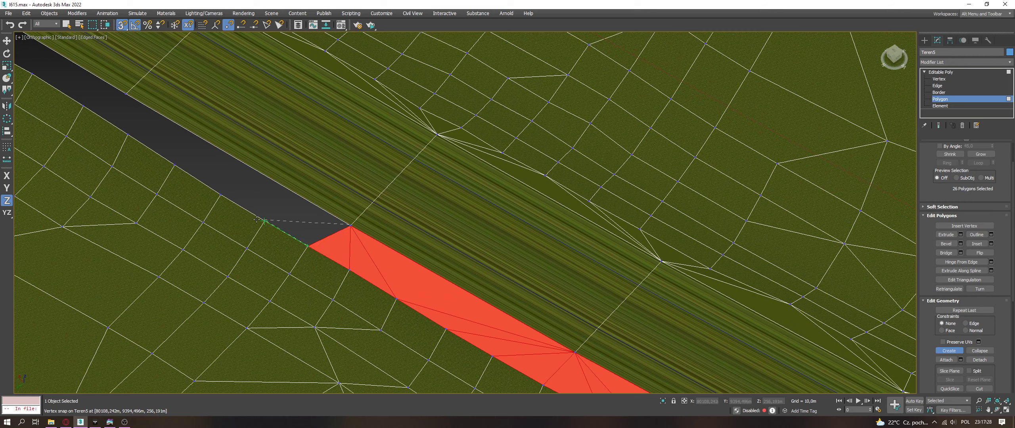
pyautogui.click(350, 226)
pyautogui.click(351, 226)
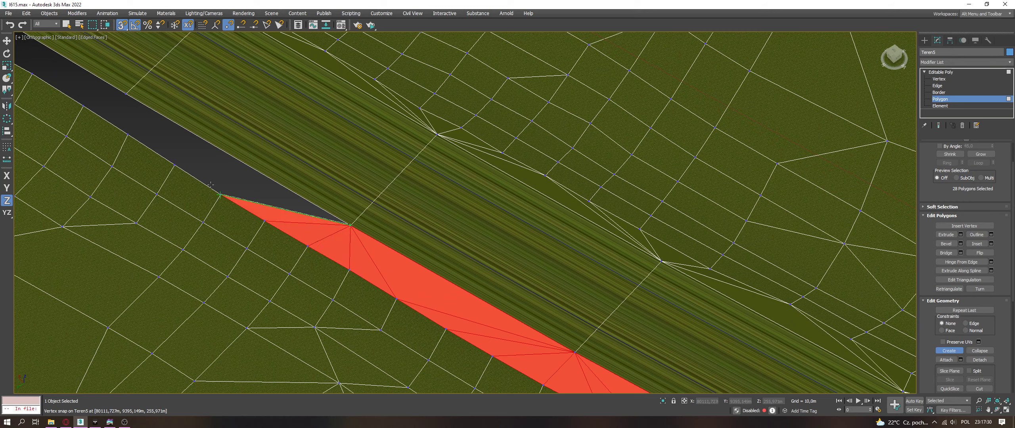
# Step: Extend the strip by another embankment segment, then fan four triangles from its new vertex along the terrain border
pyautogui.doubleClick(126, 94)
pyautogui.click(220, 195)
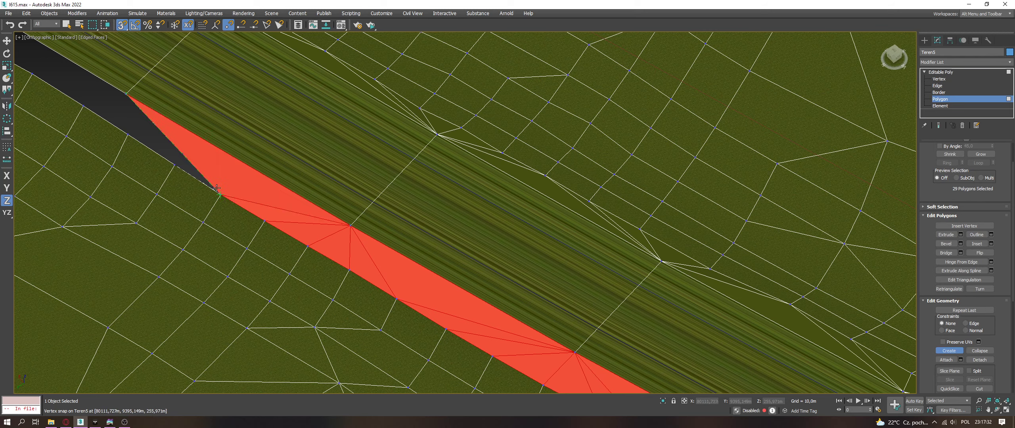
pyautogui.click(127, 94)
pyautogui.doubleClick(174, 165)
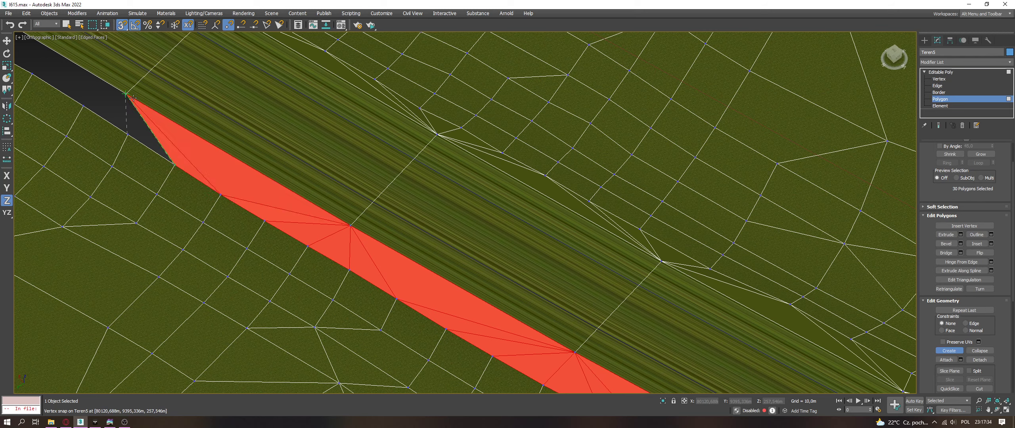
pyautogui.doubleClick(128, 134)
pyautogui.click(126, 94)
pyautogui.click(83, 106)
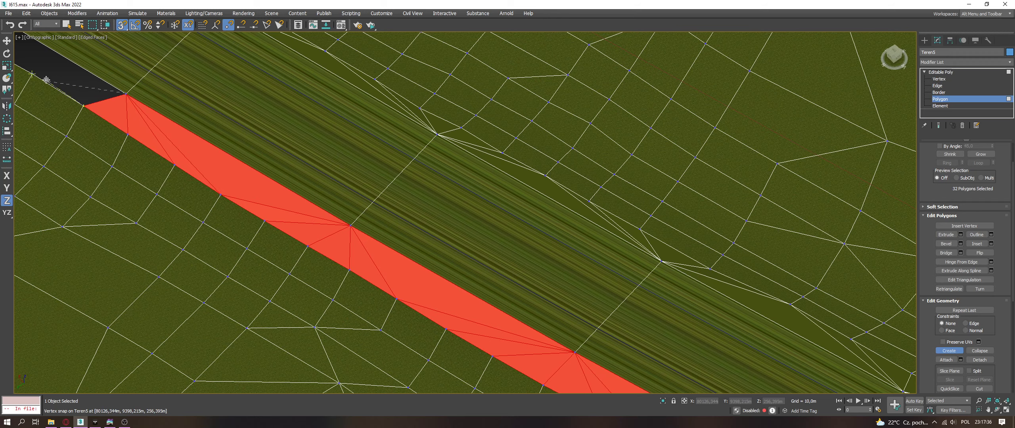
pyautogui.doubleClick(31, 74)
# Step: Close the next stretch of gap with a triangle to the following embankment vertex and a fan of triangles to the terrain border vertices
pyautogui.moveTo(42, 73); pyautogui.dragTo(274, 275, button='middle')
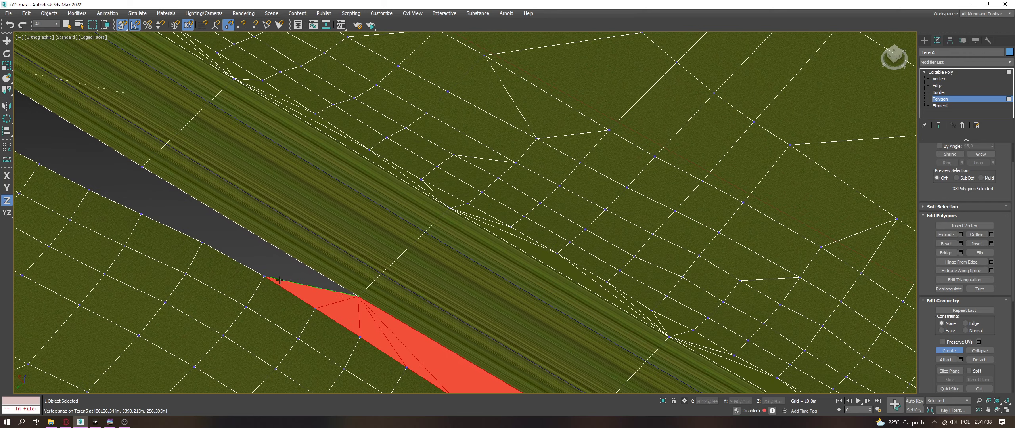
pyautogui.doubleClick(145, 175)
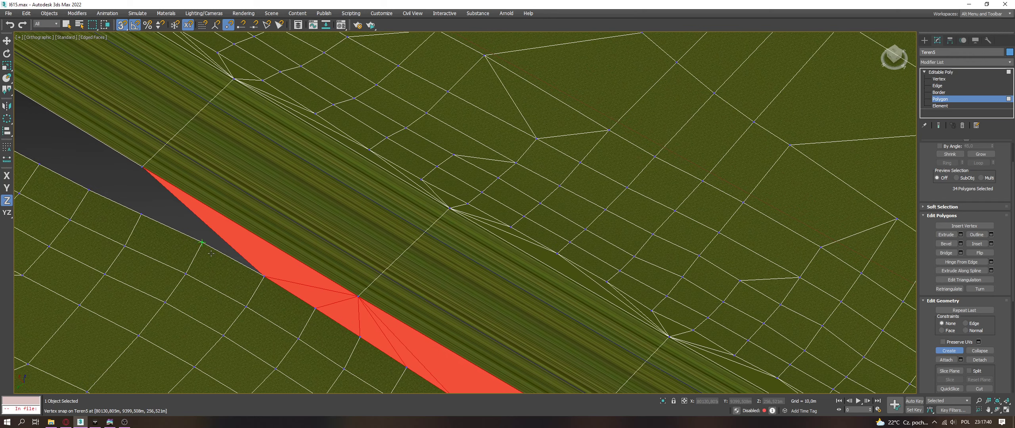
pyautogui.click(202, 242)
pyautogui.click(203, 244)
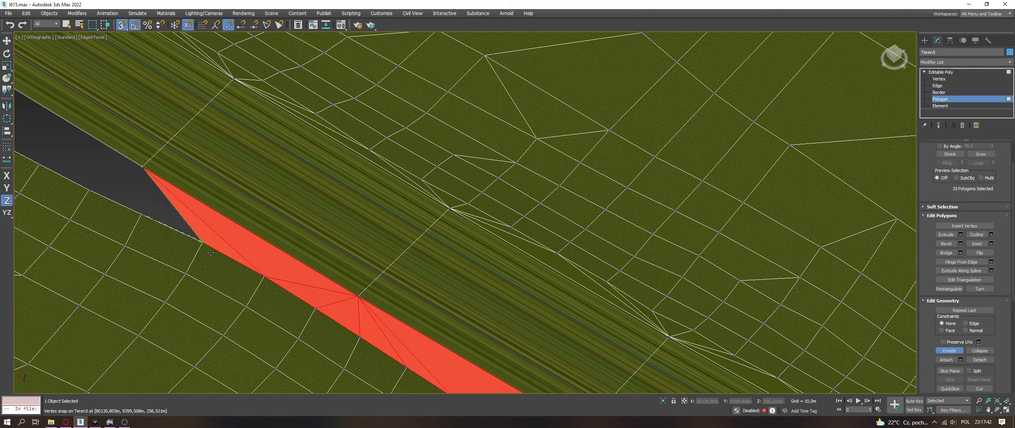
pyautogui.click(140, 214)
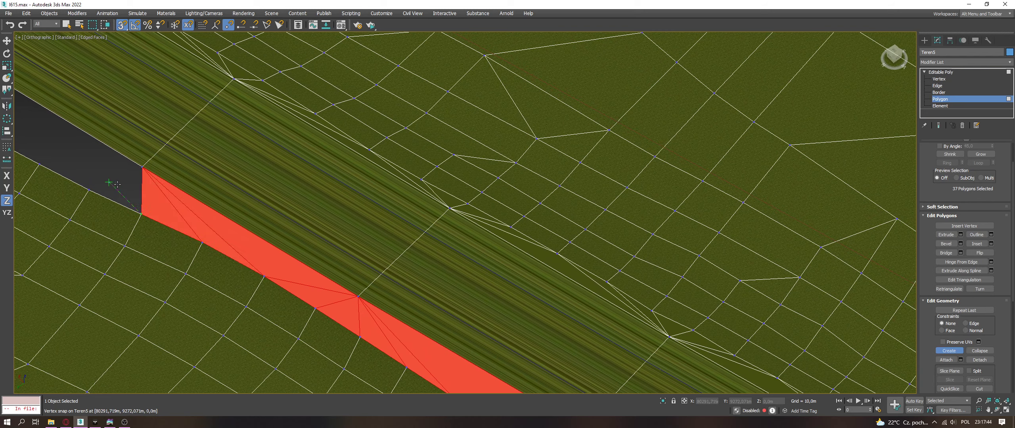
pyautogui.click(117, 184)
pyautogui.click(9, 24)
pyautogui.click(106, 172)
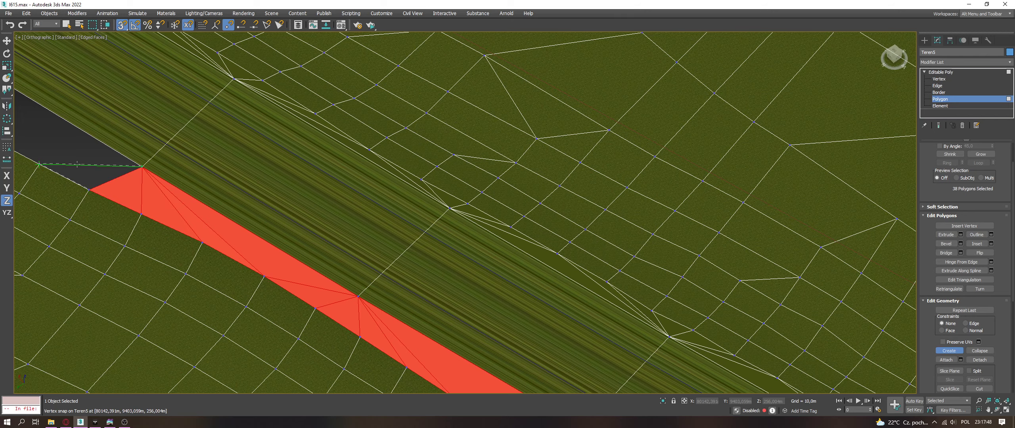
# Step: Create a triangle to the next embankment vertex along the remaining gap and fan polygons from it to the successive terrain border vertices
pyautogui.moveTo(75, 140); pyautogui.dragTo(333, 268, button='middle')
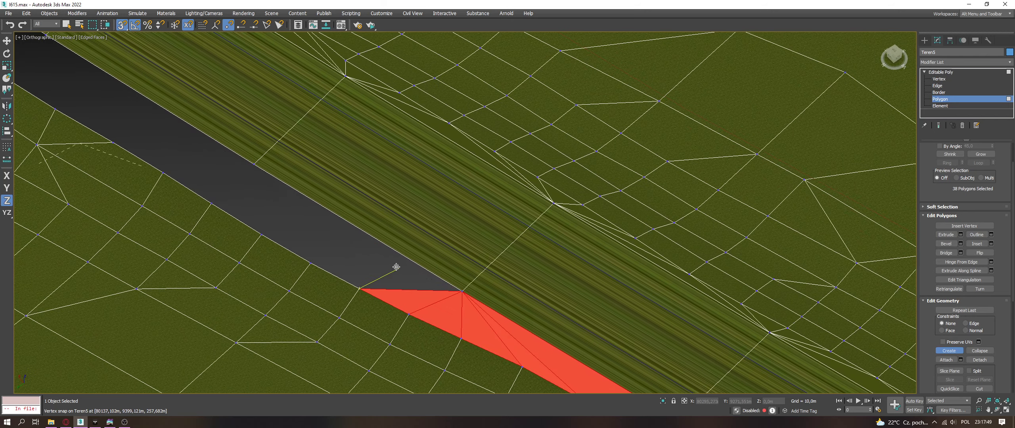
pyautogui.click(352, 291)
pyautogui.click(255, 165)
pyautogui.click(311, 263)
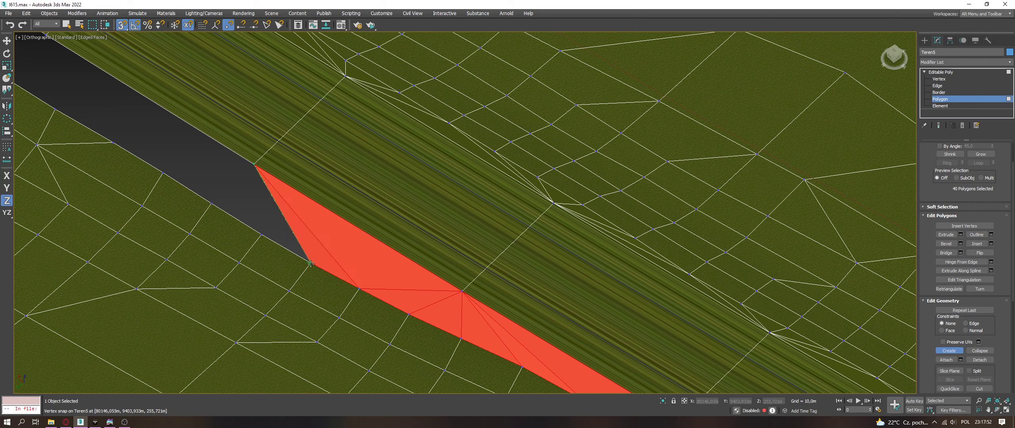
pyautogui.click(229, 212)
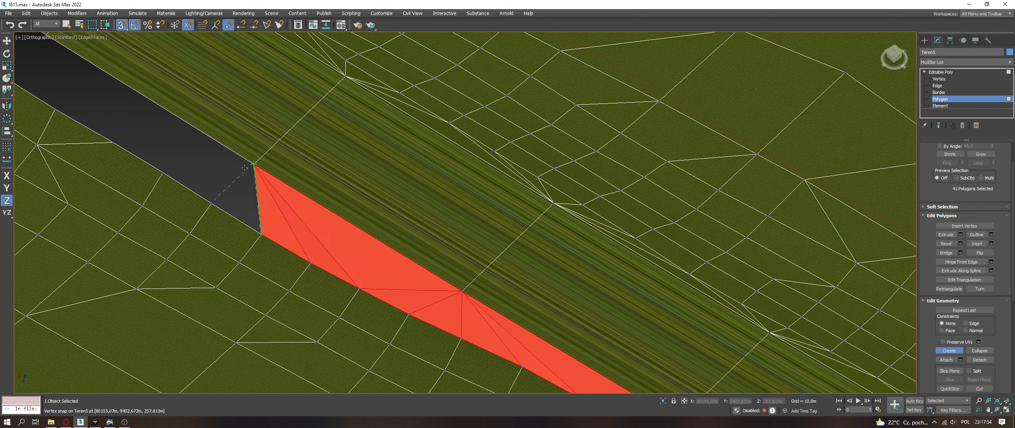
pyautogui.click(211, 203)
pyautogui.click(229, 169)
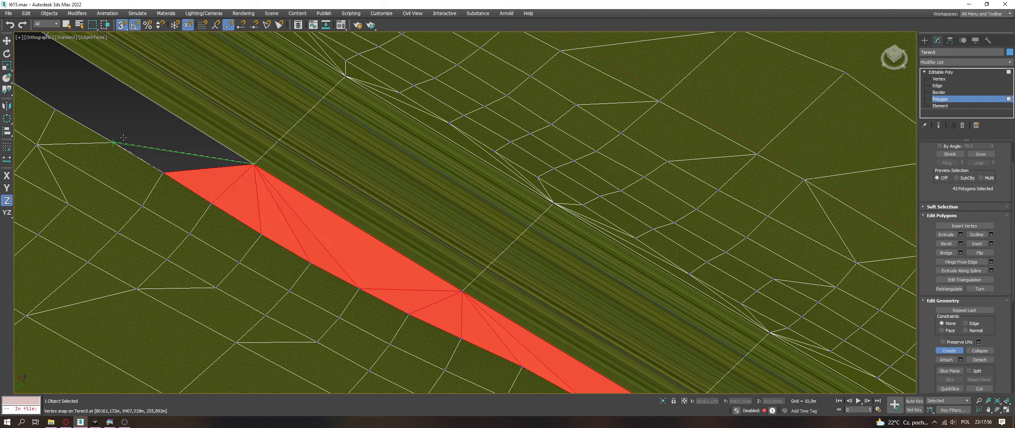
# Step: Fill the gap up to the next embankment vertex and fan four triangles from it toward the stepped part of the terrain border
pyautogui.scroll(-5, 133, 145)
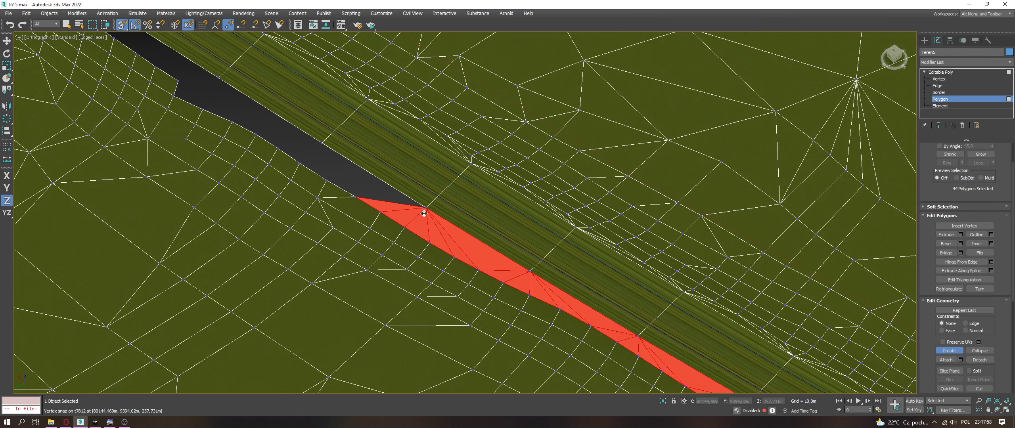
pyautogui.scroll(3, 419, 204)
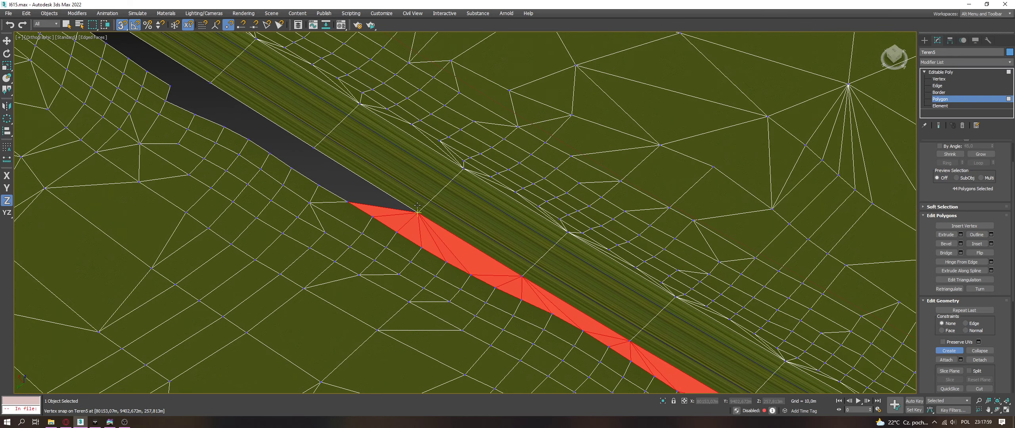
pyautogui.click(315, 149)
pyautogui.click(319, 185)
pyautogui.click(348, 202)
pyautogui.click(314, 149)
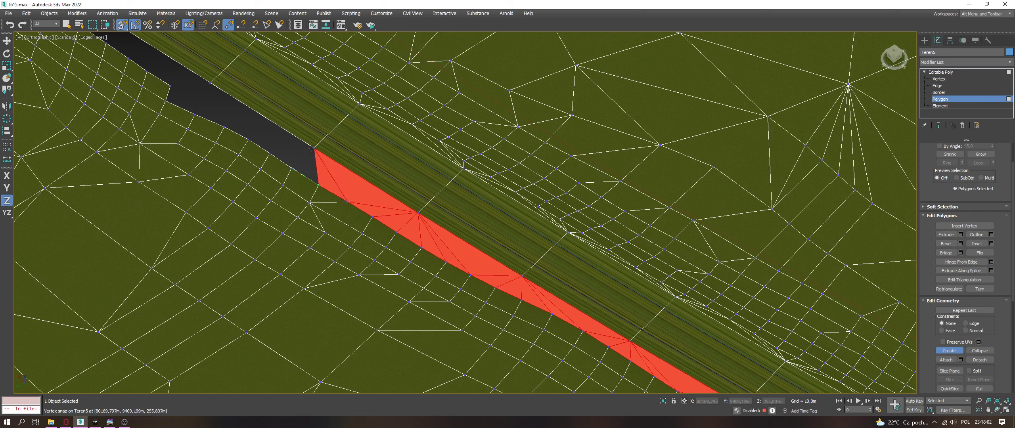
pyautogui.click(290, 167)
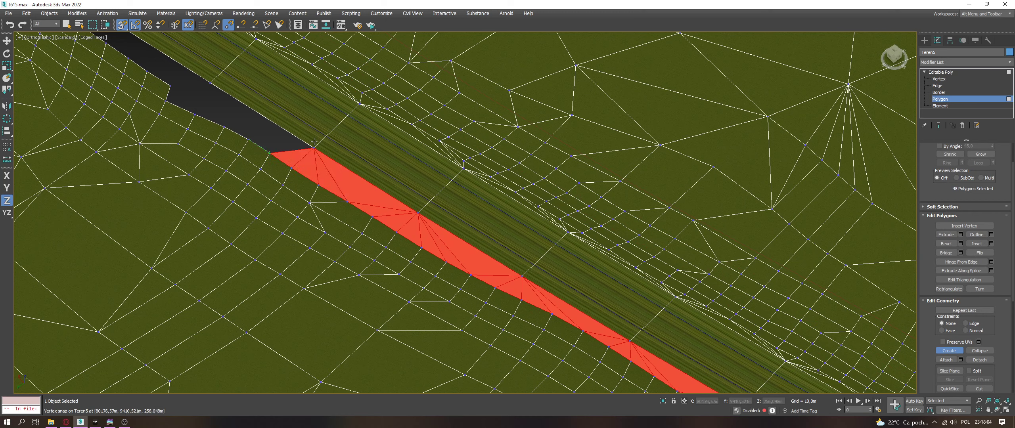
pyautogui.click(249, 139)
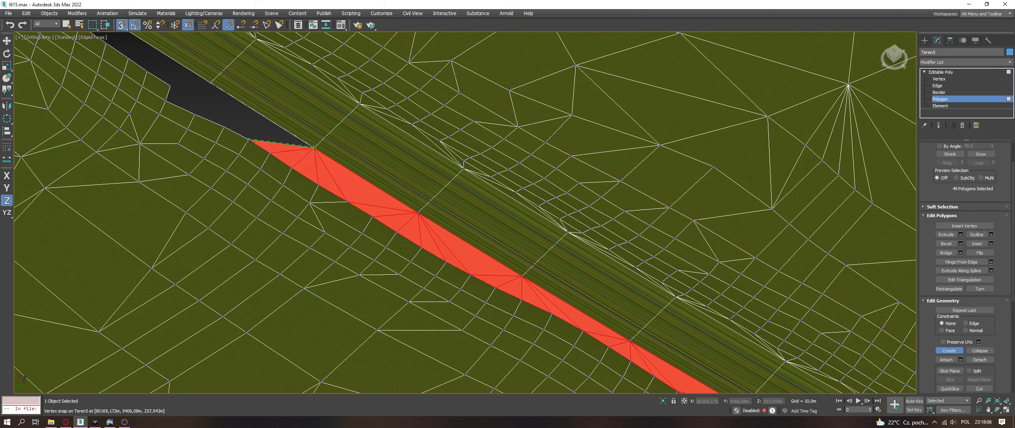
# Step: Bridge to the next embankment vertex and connect it with triangles to the terrain border up to the protruding corner of the step
pyautogui.click(211, 84)
pyautogui.click(223, 127)
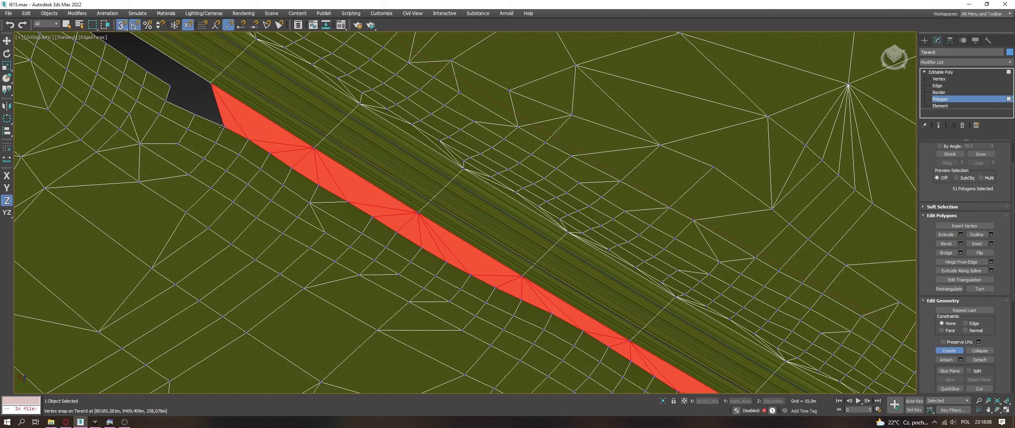
pyautogui.click(194, 114)
pyautogui.click(170, 86)
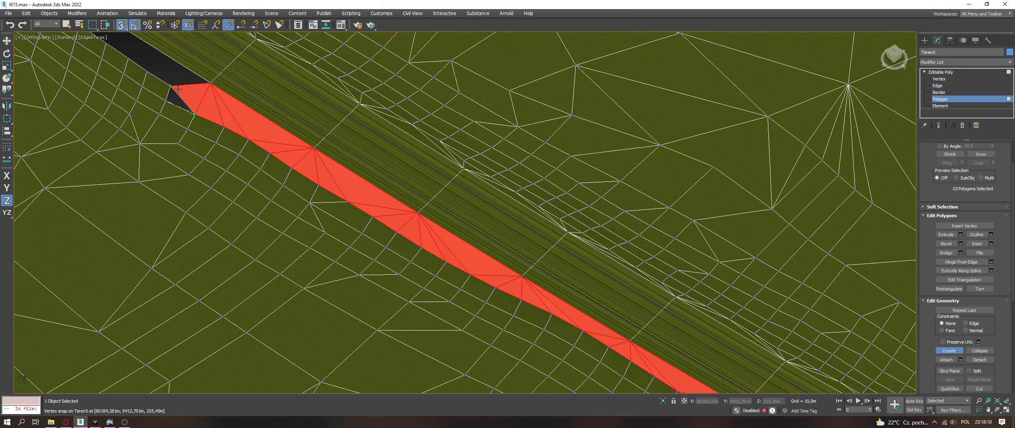
# Step: Create triangles past the stepped corner of the terrain border and bridge the gap to the next embankment vertex
pyautogui.click(166, 102)
pyautogui.click(147, 72)
pyautogui.moveTo(221, 94); pyautogui.dragTo(418, 249, button='middle')
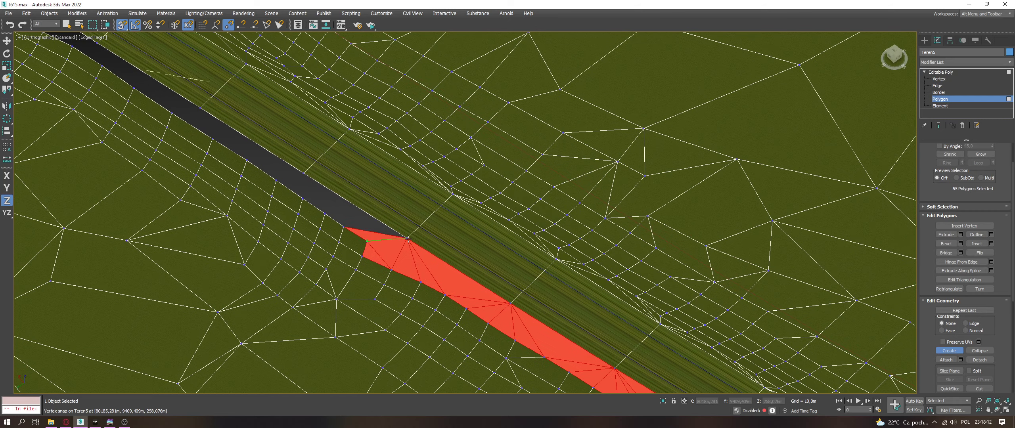
pyautogui.click(303, 172)
pyautogui.click(302, 198)
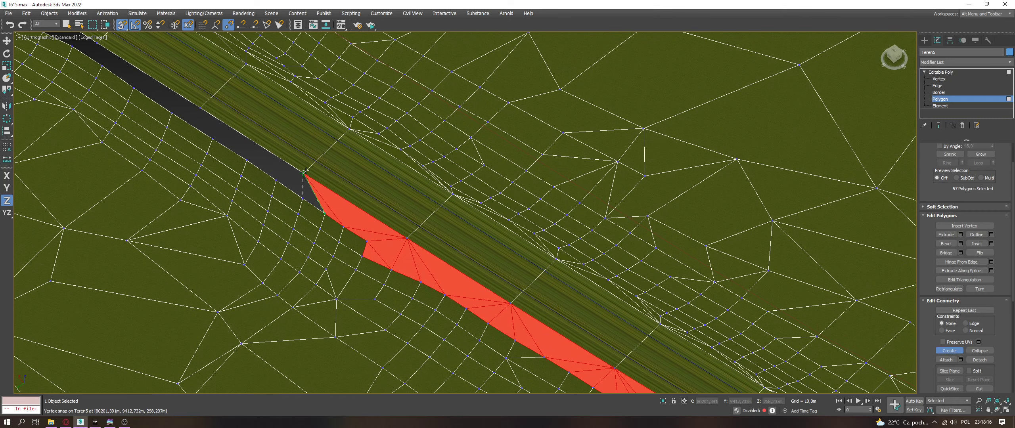
# Step: Fan triangles from the newly reached embankment vertex to the successive terrain border vertices beyond the step
pyautogui.click(304, 173)
pyautogui.click(276, 180)
pyautogui.click(304, 173)
pyautogui.click(246, 161)
pyautogui.click(213, 138)
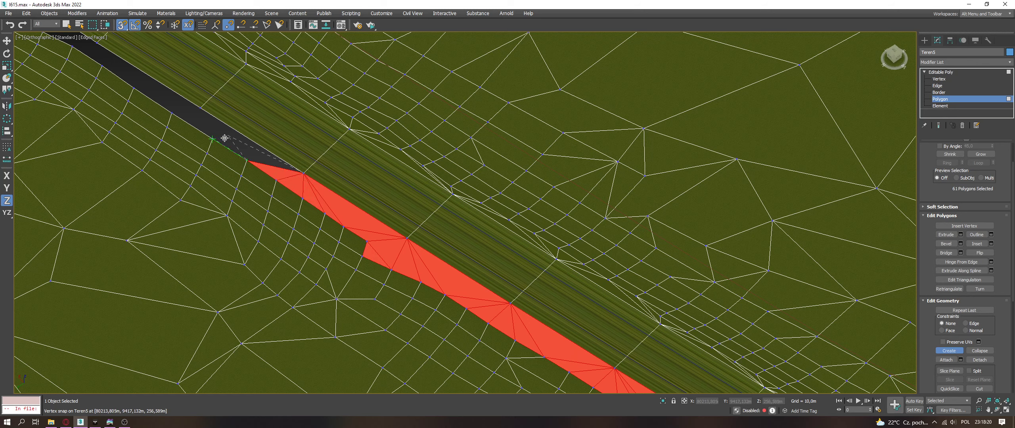
# Step: Bridge to the next embankment vertex and fan triangles from it to the following three terrain border vertices
pyautogui.click(304, 173)
pyautogui.click(213, 138)
pyautogui.click(200, 108)
pyautogui.click(206, 124)
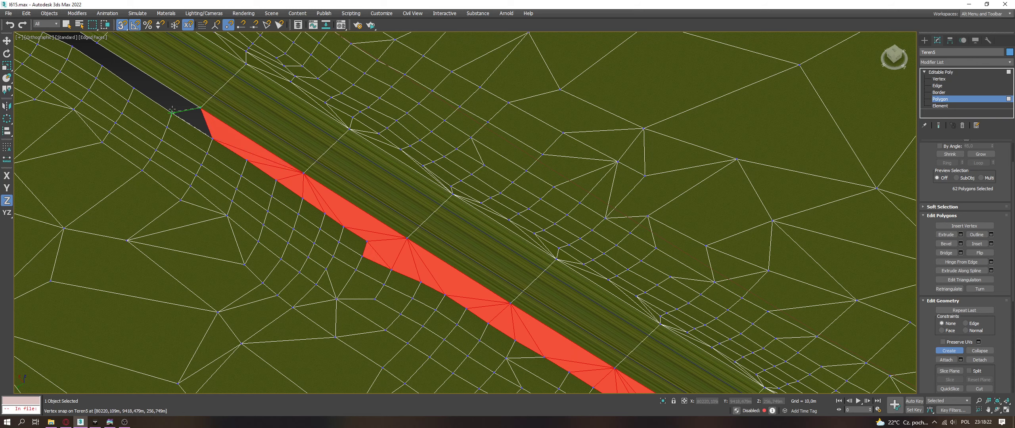
pyautogui.click(134, 88)
pyautogui.click(200, 108)
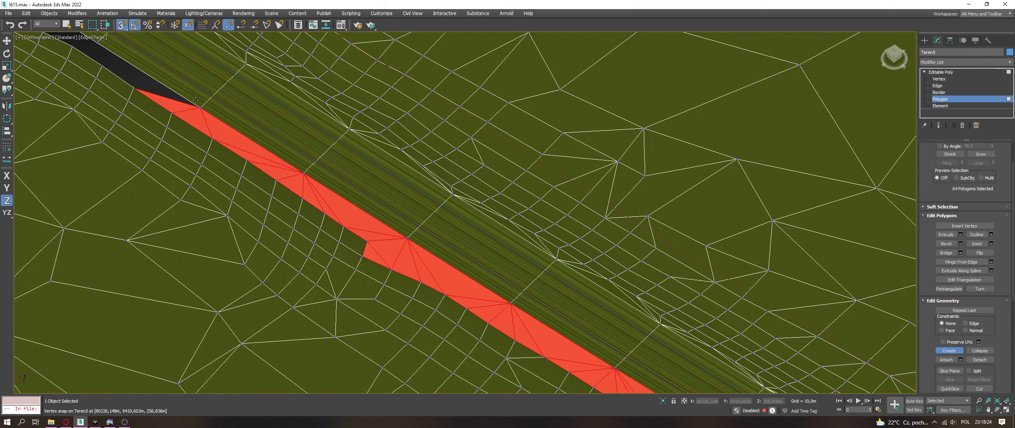
pyautogui.click(103, 66)
pyautogui.click(200, 108)
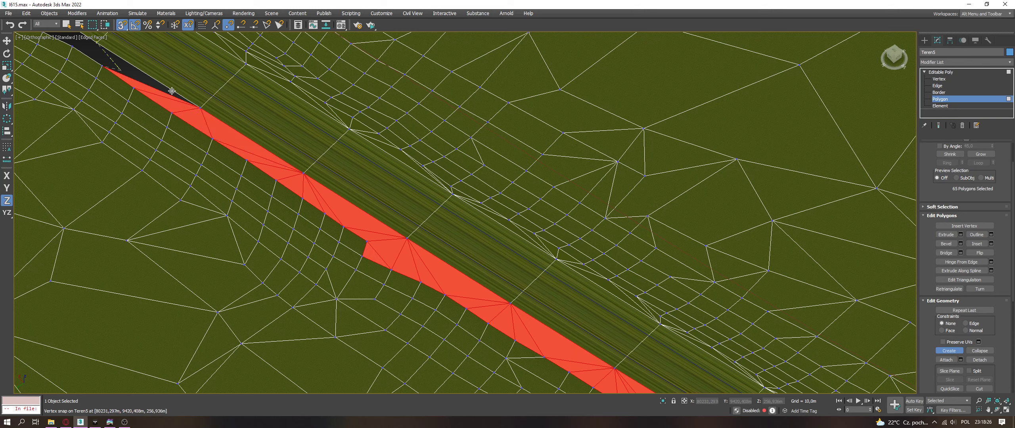
# Step: Create a triangle to the following embankment vertex and connect it with triangles to the next terrain border vertices
pyautogui.click(97, 43)
pyautogui.click(103, 67)
pyautogui.click(73, 47)
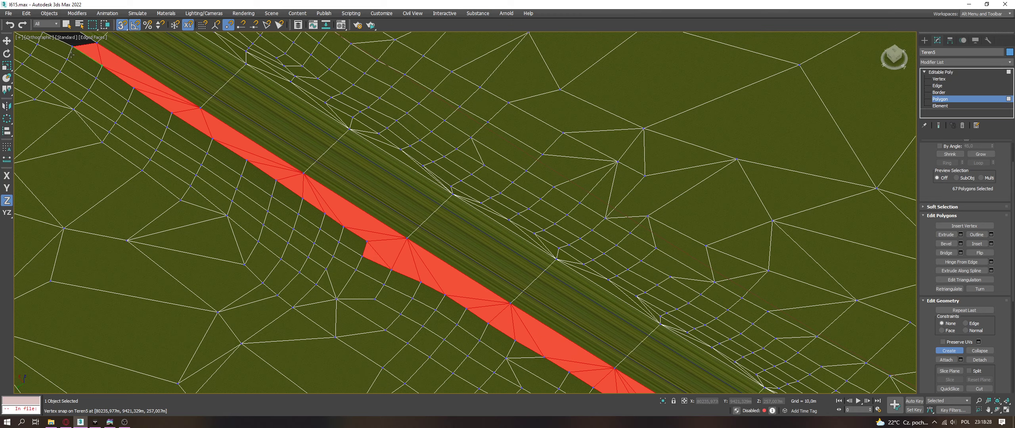
pyautogui.moveTo(71, 54); pyautogui.dragTo(386, 229, button='middle')
pyautogui.click(412, 217)
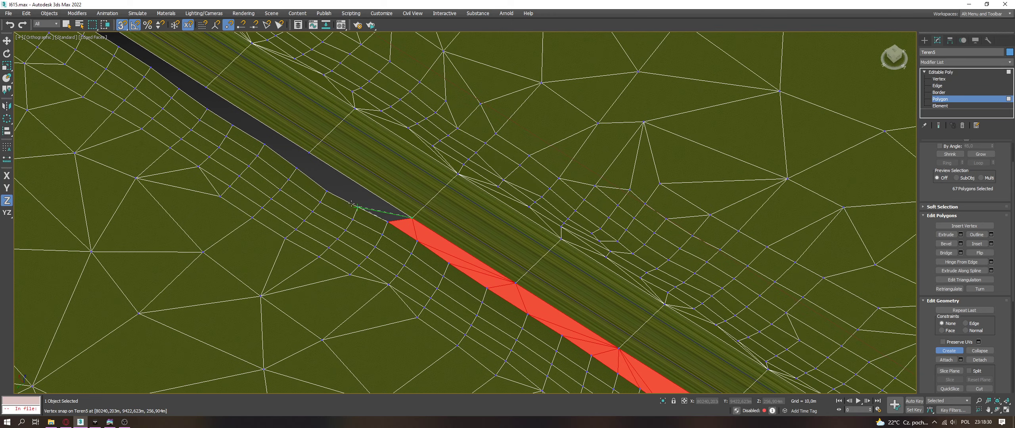
pyautogui.click(357, 207)
# Step: Extend the fill to the next embankment vertex and fan triangles across the outward bend of the terrain border
pyautogui.click(360, 199)
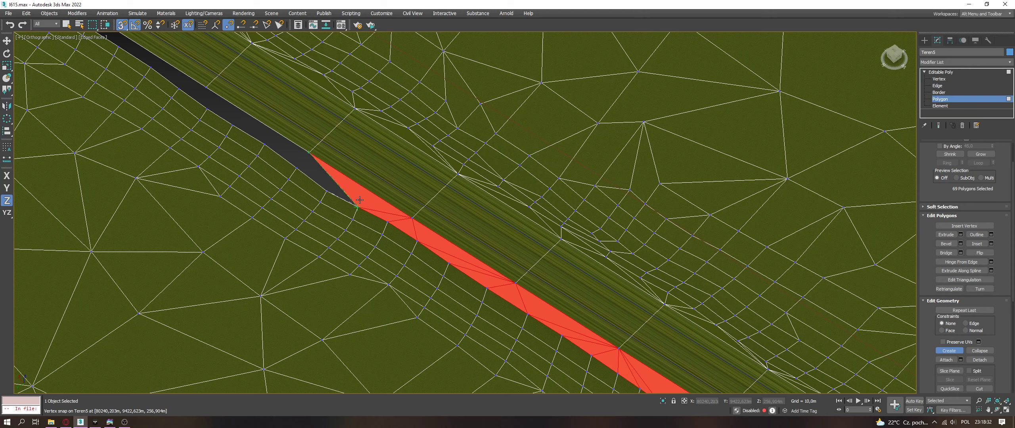
pyautogui.click(336, 190)
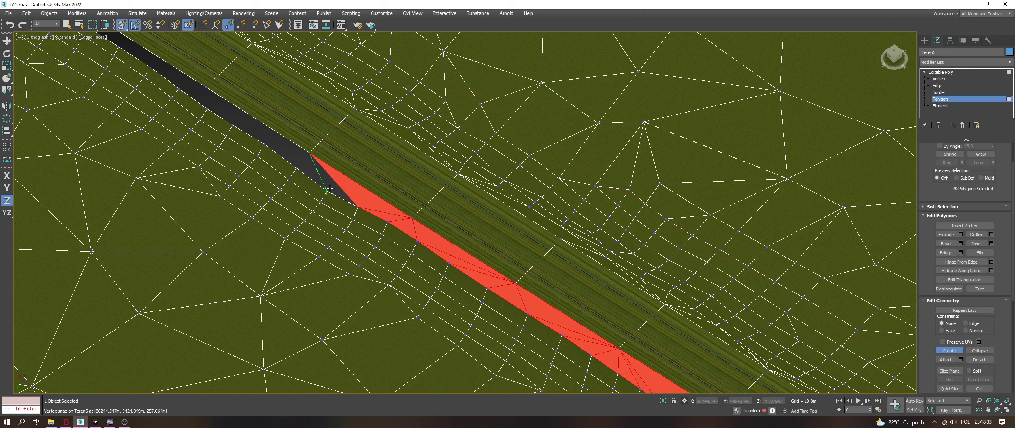
pyautogui.click(305, 159)
pyautogui.click(264, 144)
# Step: Close the next stretch of gap with a triangle to the following embankment vertex and a fan to the terrain border vertices
pyautogui.click(206, 88)
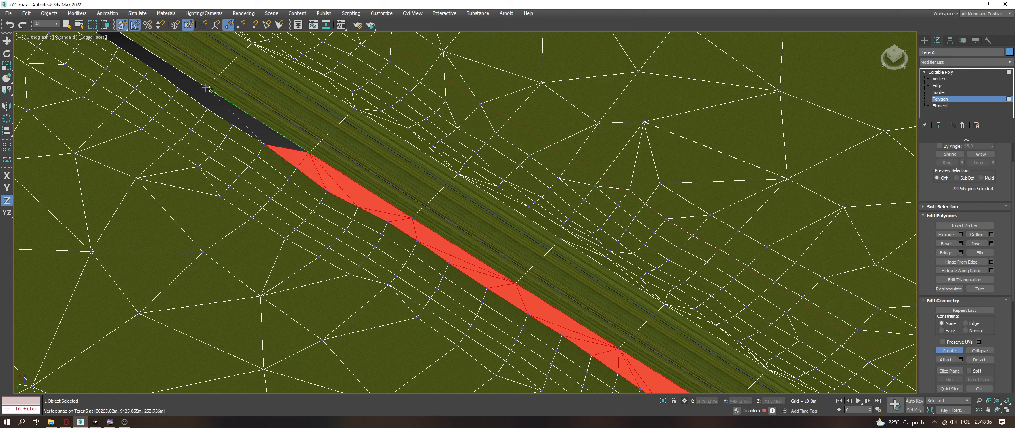
pyautogui.click(263, 145)
pyautogui.click(206, 107)
pyautogui.click(264, 145)
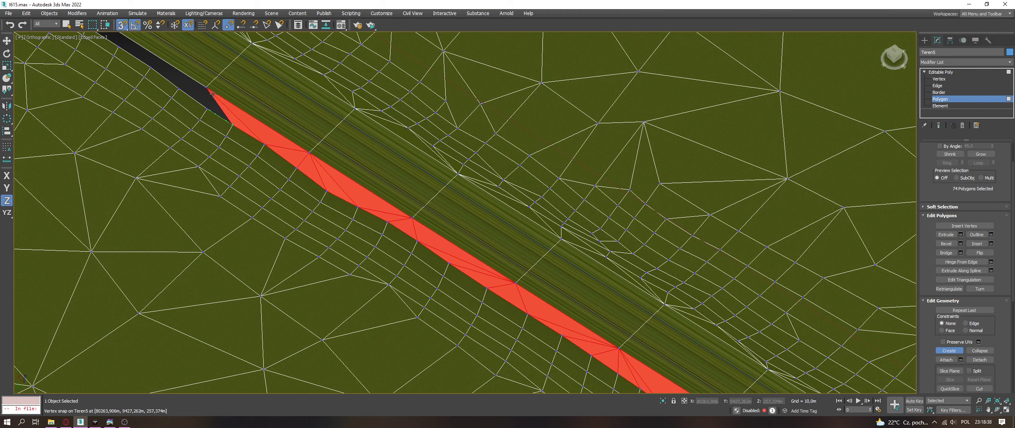
pyautogui.click(206, 87)
pyautogui.click(202, 89)
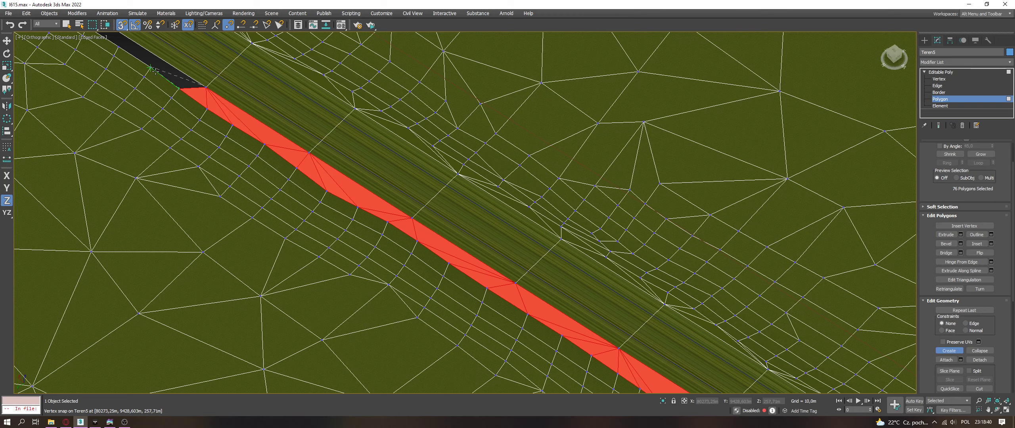
pyautogui.moveTo(204, 91); pyautogui.dragTo(259, 192, button='middle')
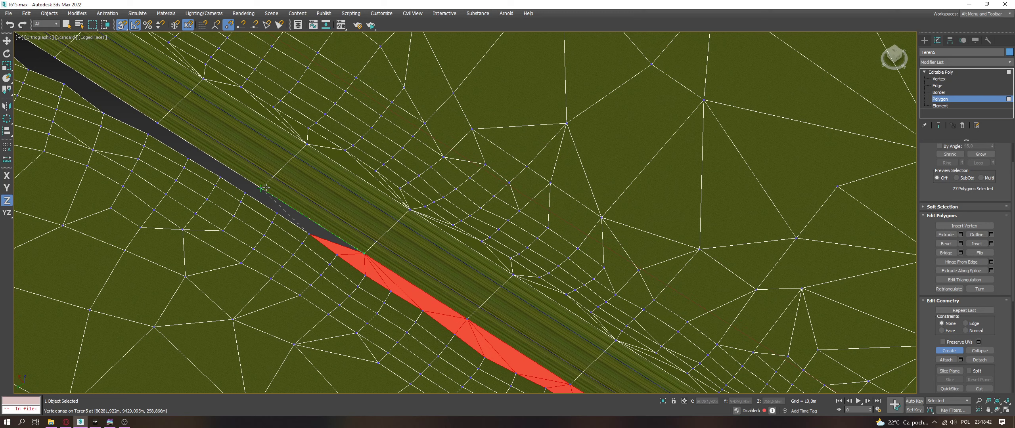
# Step: Bridge the narrow part of the gap to the next embankment vertex and fan triangles to the adjacent terrain border vertices
pyautogui.click(306, 231)
pyautogui.click(274, 206)
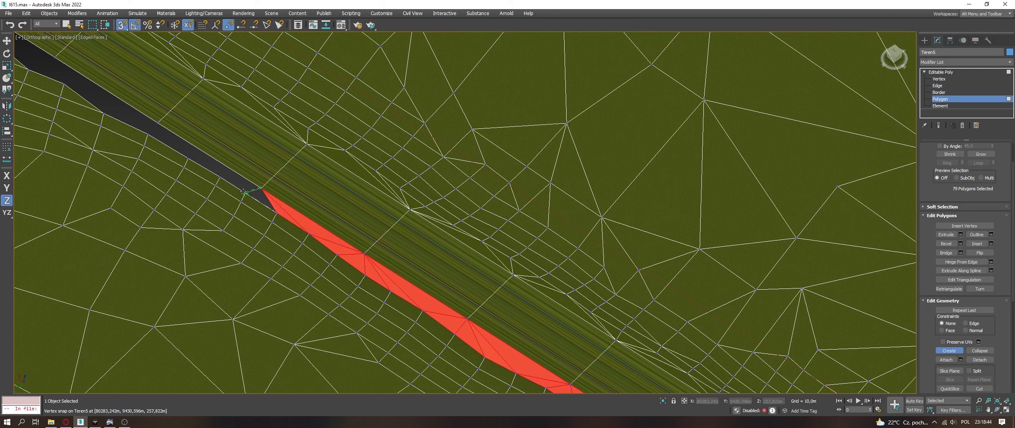
pyautogui.click(246, 193)
pyautogui.click(250, 183)
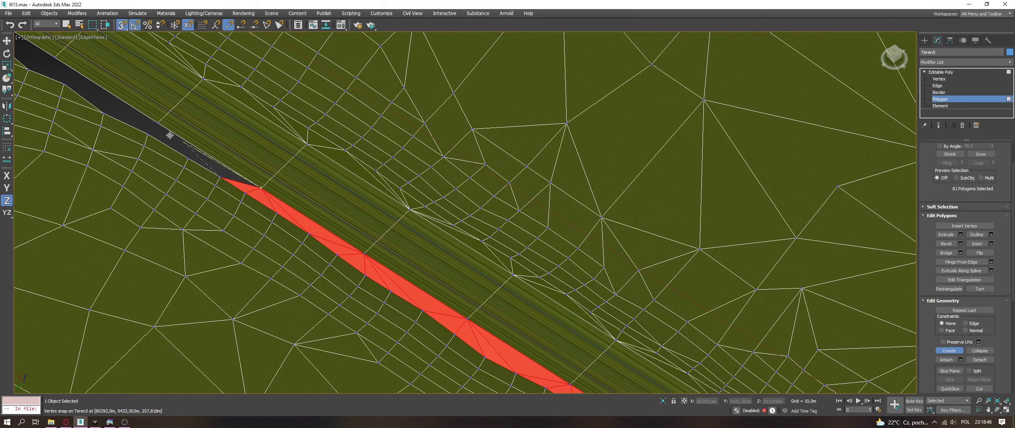
# Step: Fill the gap to the next embankment vertex, fan triangles along the widening terrain border, and bridge to the following embankment vertex
pyautogui.click(159, 123)
pyautogui.click(219, 176)
pyautogui.click(189, 158)
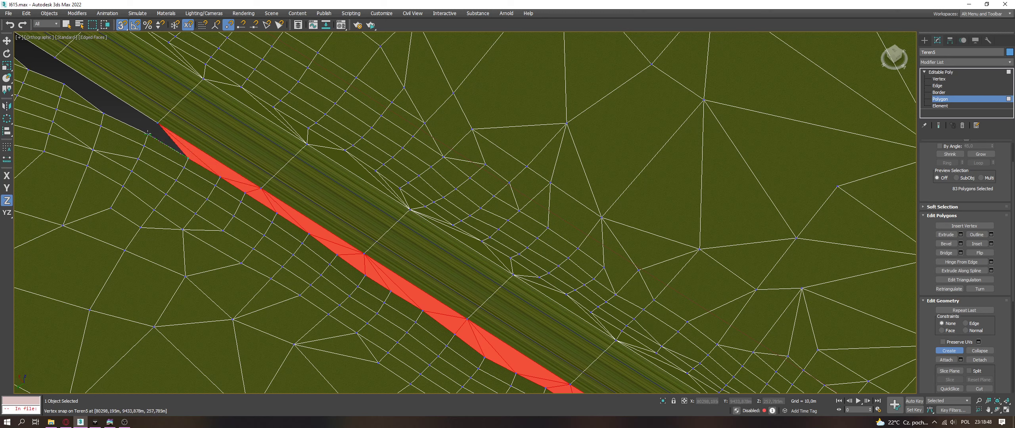
pyautogui.click(148, 135)
pyautogui.click(157, 123)
pyautogui.click(103, 113)
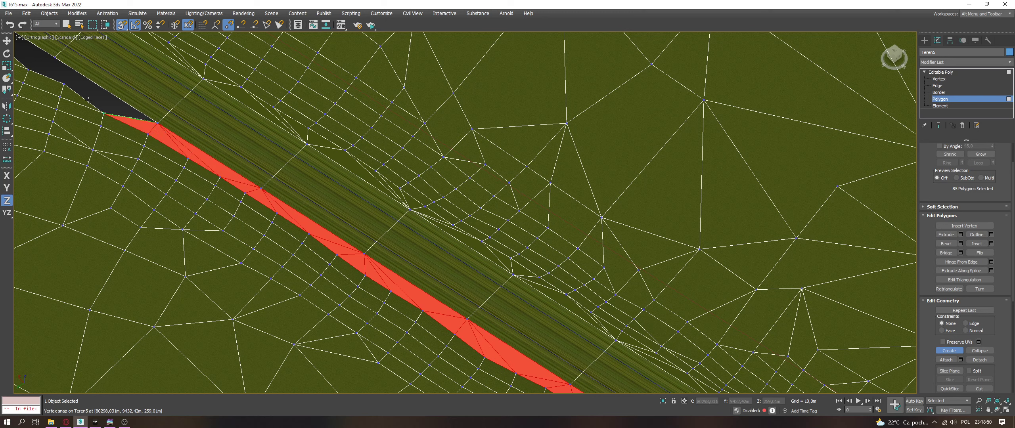
pyautogui.click(64, 83)
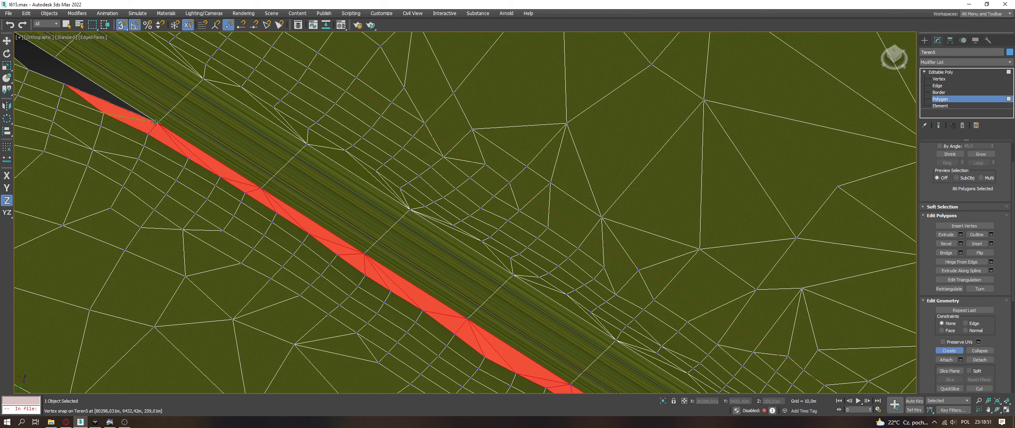
pyautogui.click(62, 60)
# Step: Fill the notch in the jagged terrain border nearest the finished strip with a triangle
pyautogui.scroll(-4, 136, 97)
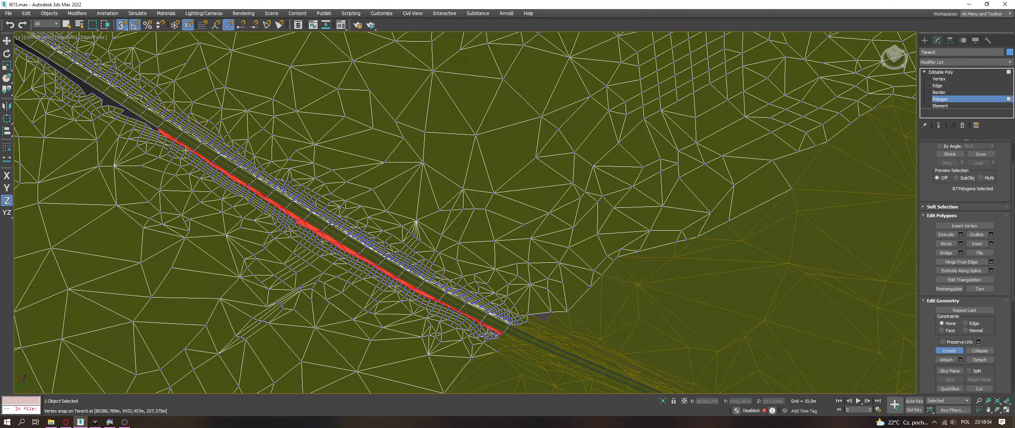
pyautogui.scroll(6, 356, 233)
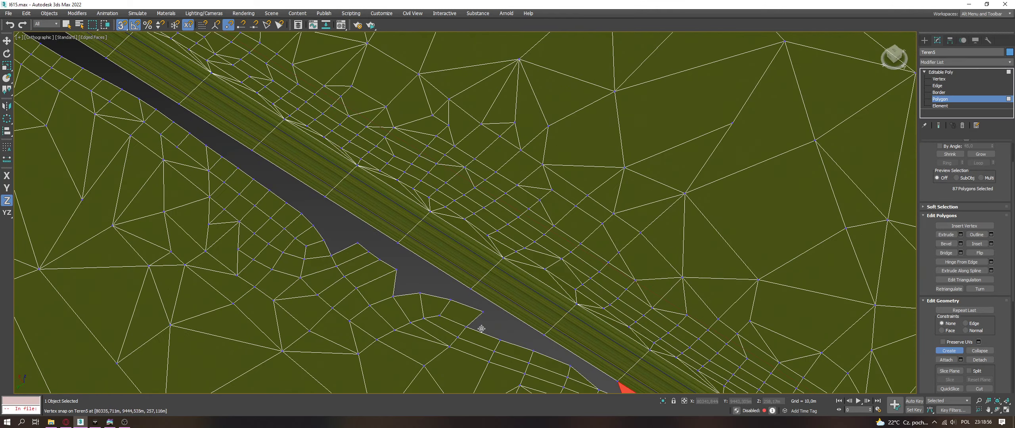
pyautogui.moveTo(481, 329); pyautogui.dragTo(447, 258, button='middle')
pyautogui.click(458, 273)
pyautogui.click(442, 247)
pyautogui.click(379, 228)
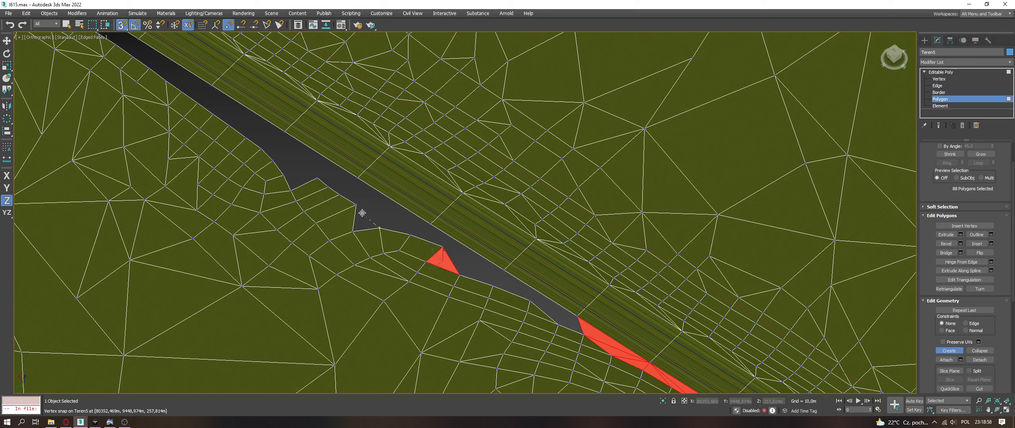
# Step: Fill the two remaining notches farther along the jagged terrain border with triangles
pyautogui.click(353, 231)
pyautogui.click(356, 205)
pyautogui.click(379, 228)
pyautogui.click(298, 180)
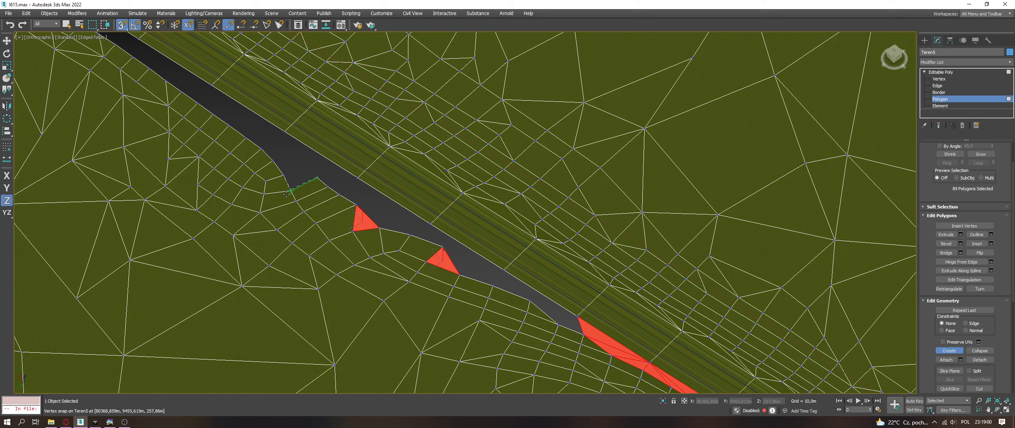
pyautogui.click(273, 161)
pyautogui.click(317, 178)
# Step: Connect the first filled notch to the embankment edge and close the remaining gap back to the finished strip
pyautogui.click(459, 273)
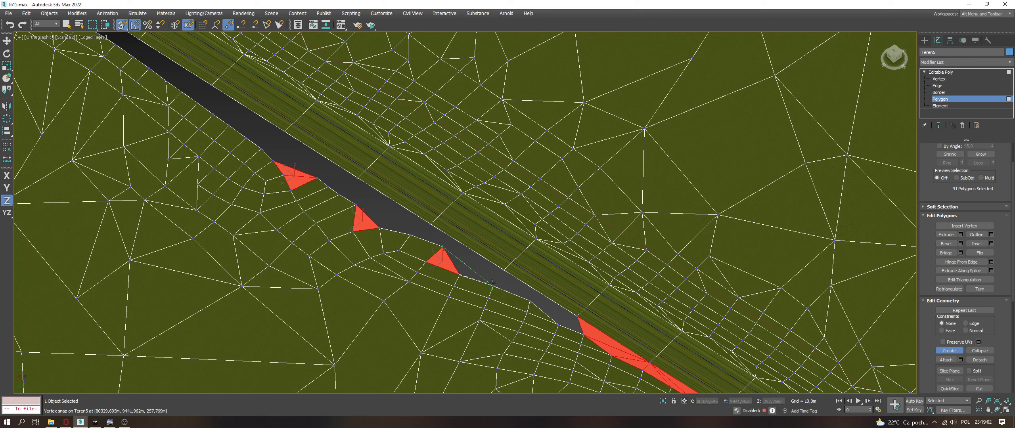
pyautogui.click(492, 285)
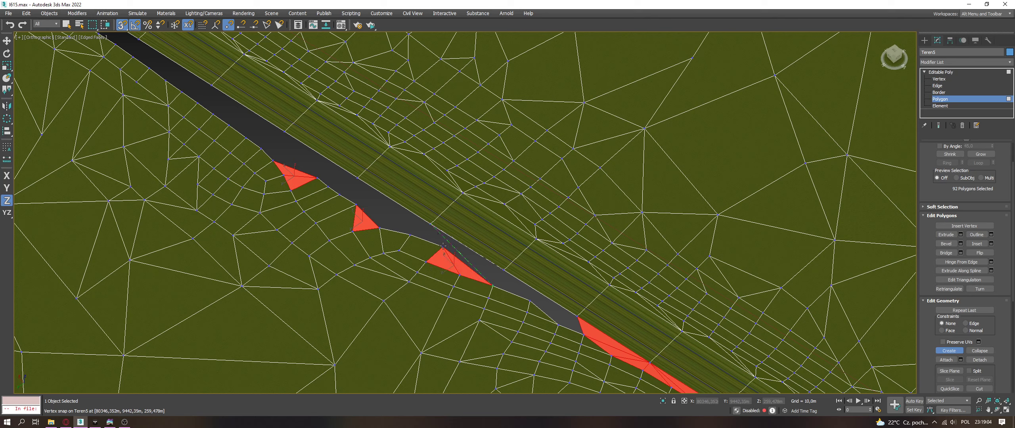
pyautogui.click(503, 270)
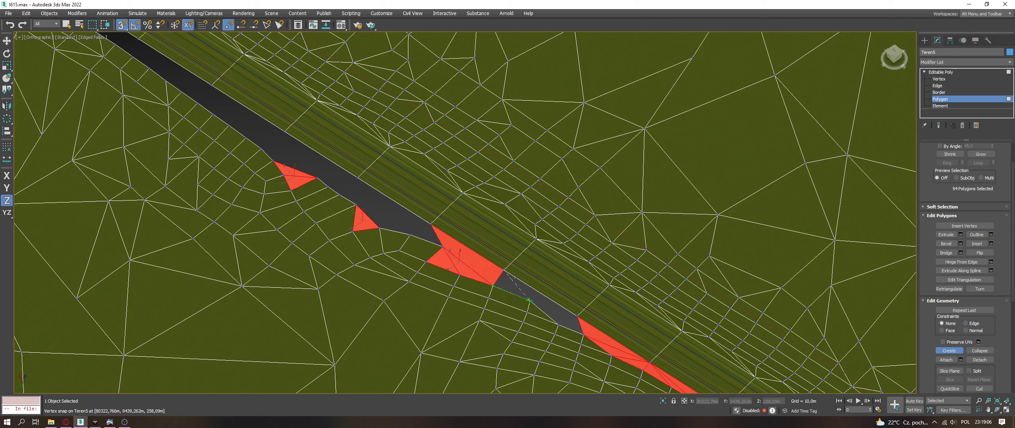
pyautogui.click(530, 300)
pyautogui.click(577, 316)
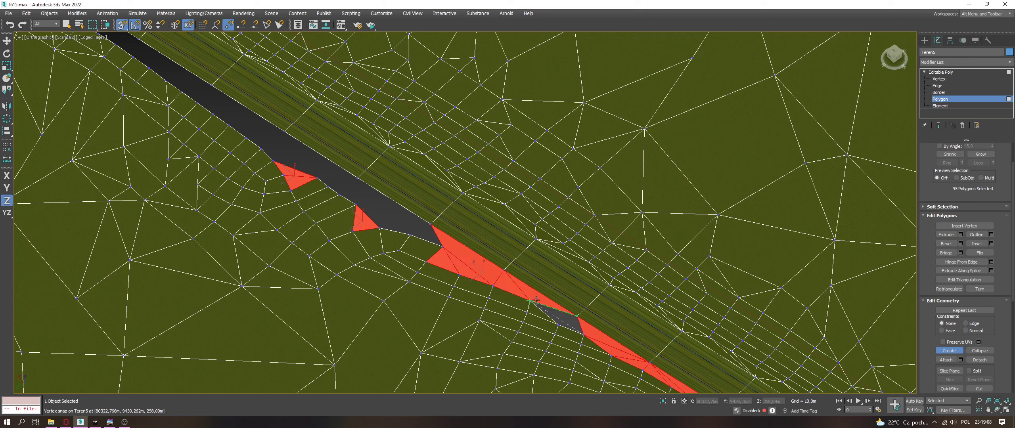
pyautogui.click(583, 335)
# Step: Bridge past the middle notch to the next embankment vertex and fan triangles from it to the terrain border
pyautogui.click(442, 247)
pyautogui.click(431, 224)
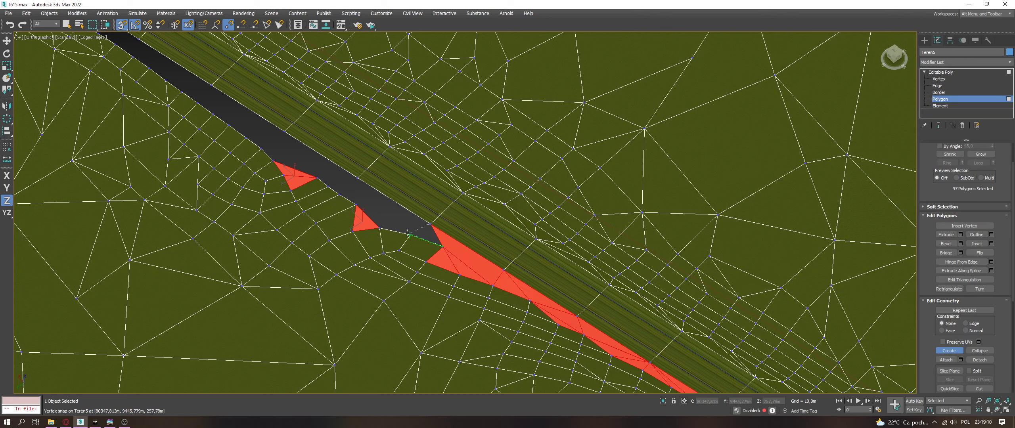
pyautogui.click(411, 234)
pyautogui.click(358, 178)
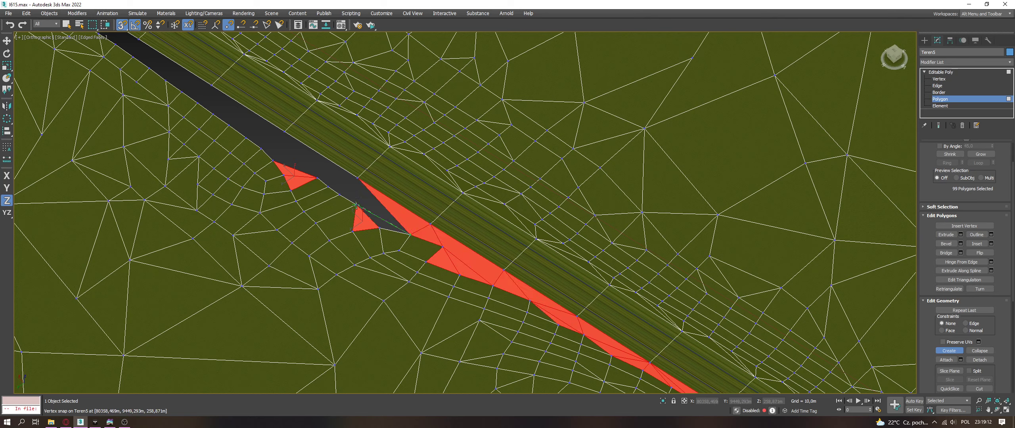
pyautogui.click(420, 236)
pyautogui.click(356, 204)
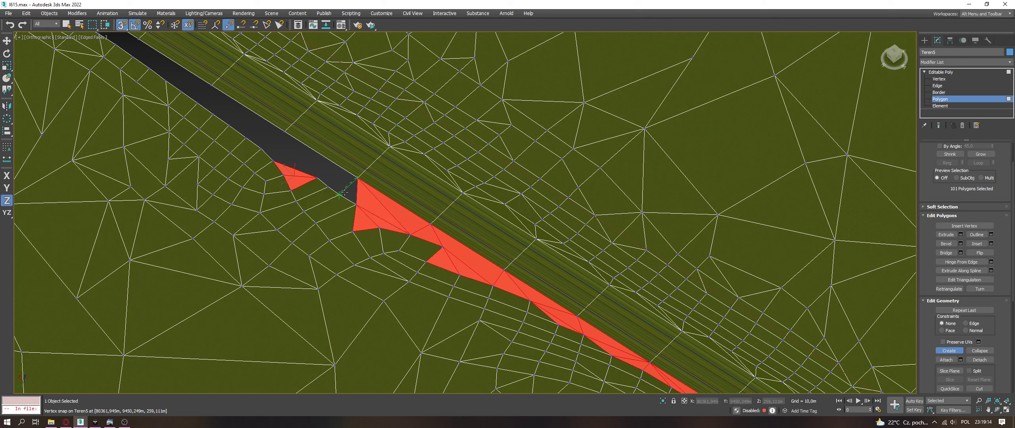
pyautogui.click(340, 194)
pyautogui.click(355, 180)
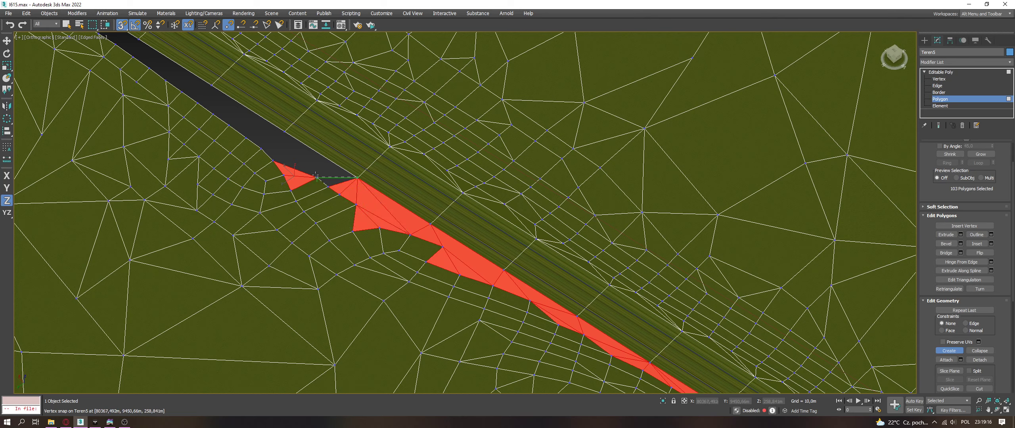
# Step: Join the farthest filled notch to the next embankment vertex with a fan of triangles and continue to the following embankment vertex
pyautogui.click(285, 131)
pyautogui.click(316, 178)
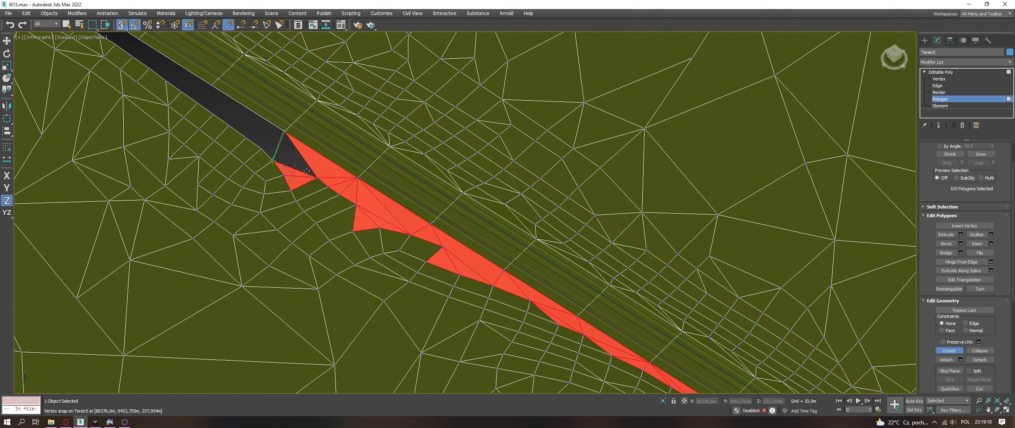
pyautogui.click(275, 160)
pyautogui.click(261, 148)
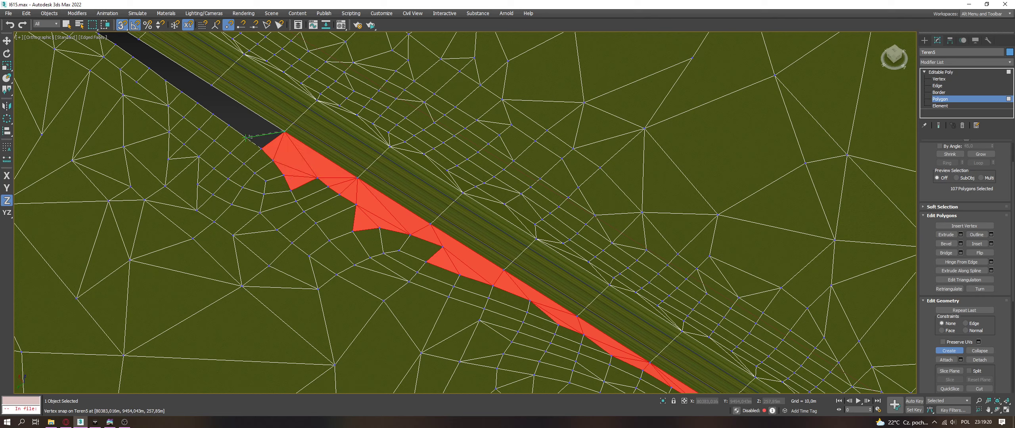
pyautogui.click(229, 126)
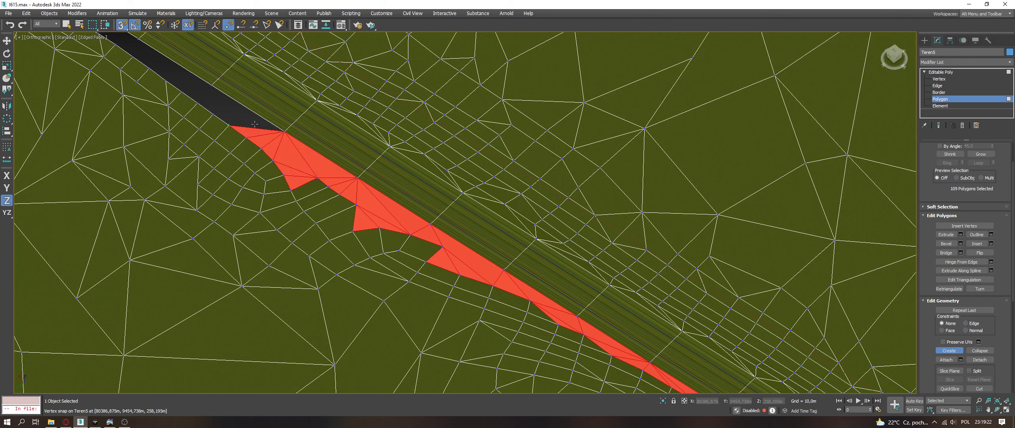
pyautogui.click(212, 86)
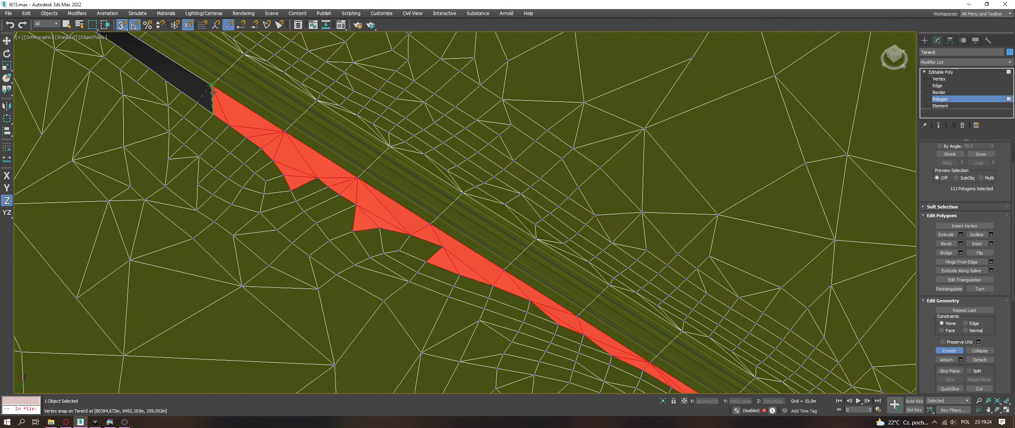
# Step: Extend the triangle fan from the current embankment vertex along the next few terrain border vertices
pyautogui.click(181, 92)
pyautogui.click(165, 81)
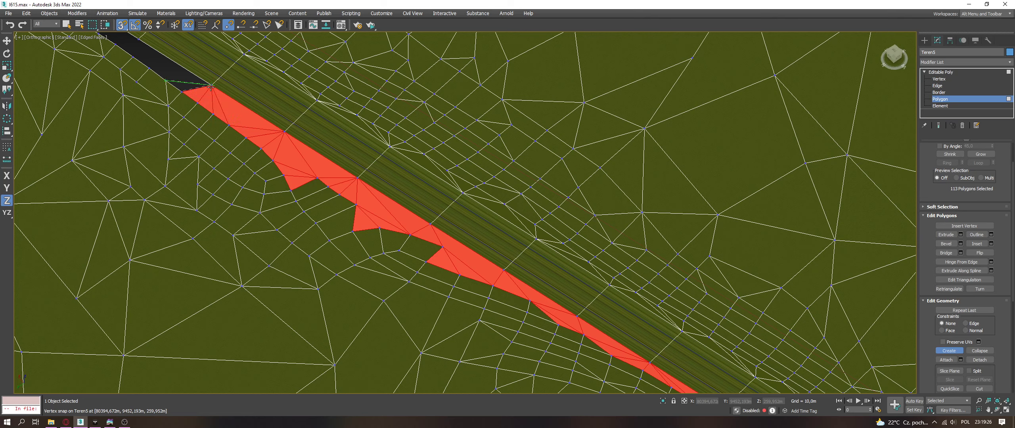
pyautogui.moveTo(245, 124); pyautogui.dragTo(579, 261, button='middle')
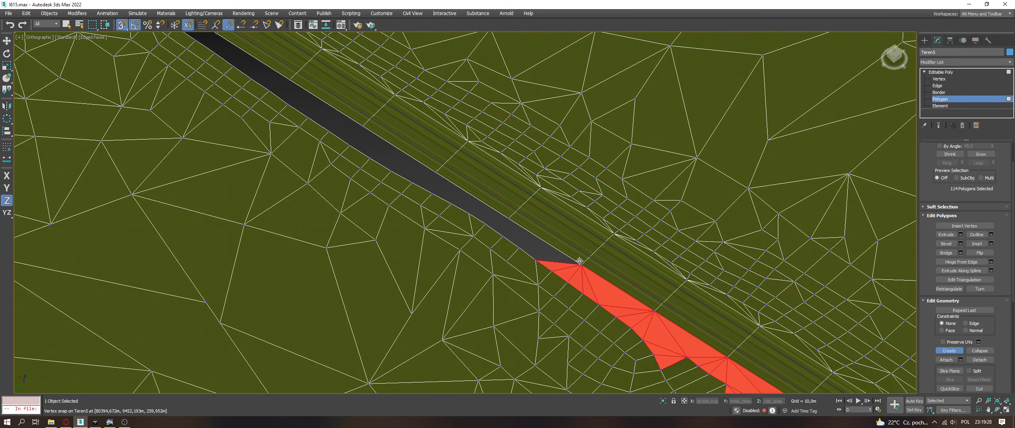
# Step: Bridge the gap to the next embankment vertex and fan triangles from it to four successive terrain border vertices
pyautogui.click(534, 257)
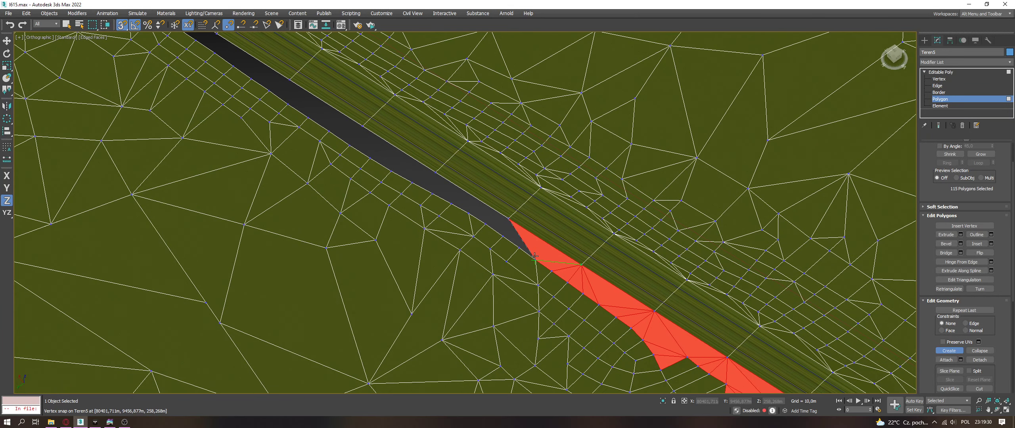
pyautogui.click(516, 248)
pyautogui.click(503, 236)
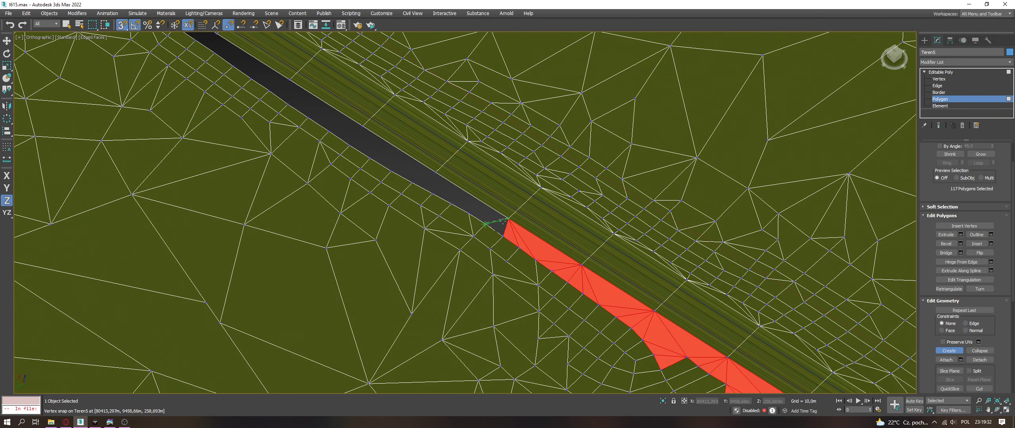
pyautogui.click(486, 224)
pyautogui.click(469, 213)
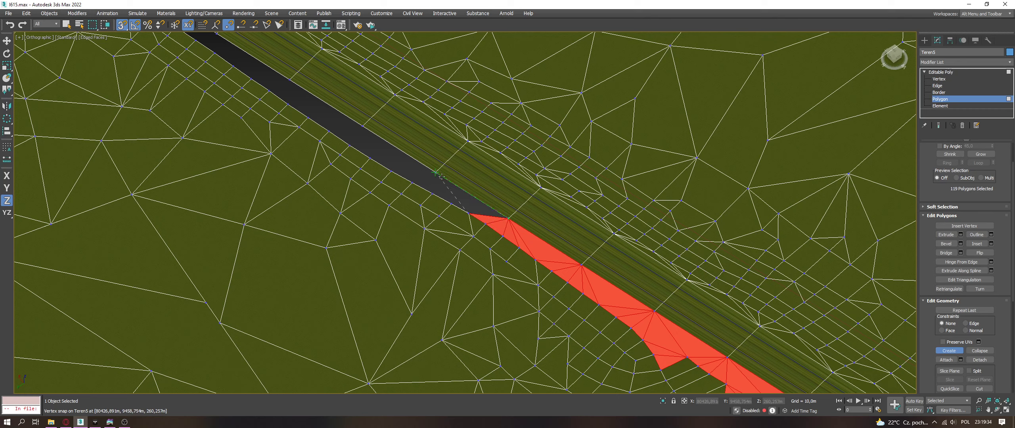
# Step: Create triangles up to the following embankment vertex and fan them along the straight terrain border where the gap narrows
pyautogui.click(454, 201)
pyautogui.click(432, 194)
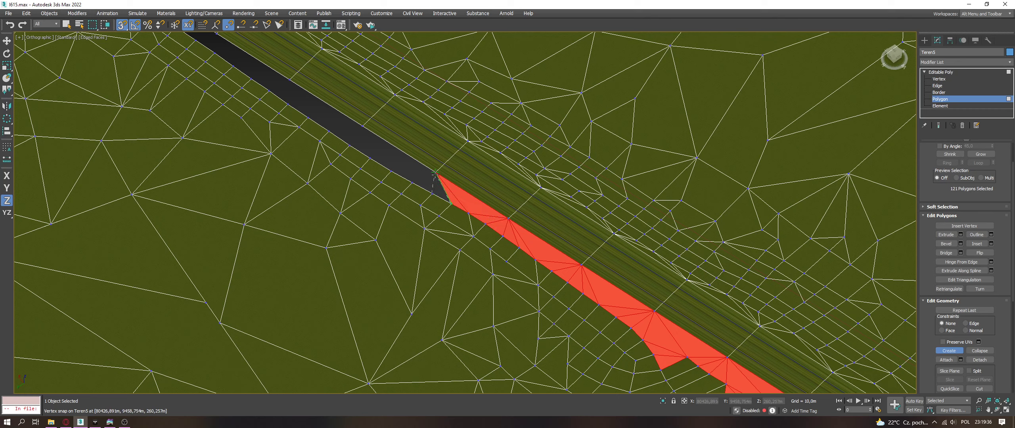
pyautogui.click(435, 173)
pyautogui.click(413, 183)
pyautogui.click(435, 173)
pyautogui.click(392, 171)
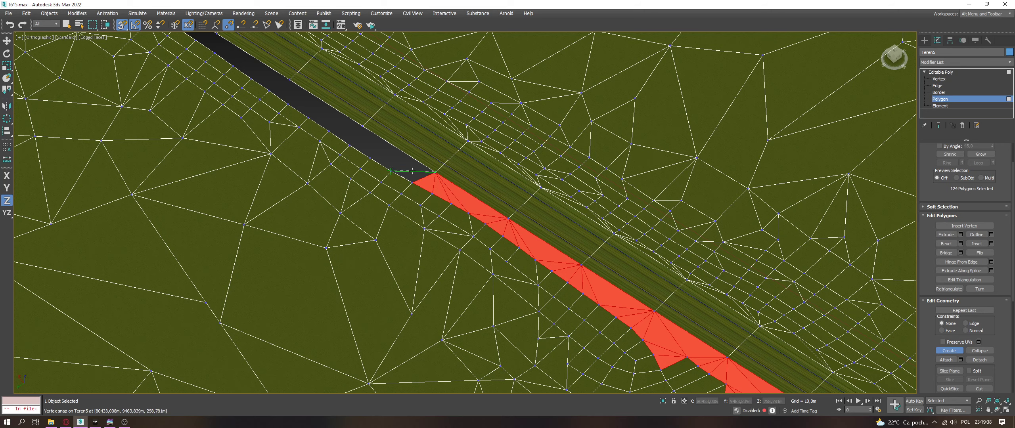
# Step: Continue the strip with a triangle to one more embankment vertex and a fan over the adjacent terrain border vertices
pyautogui.click(362, 126)
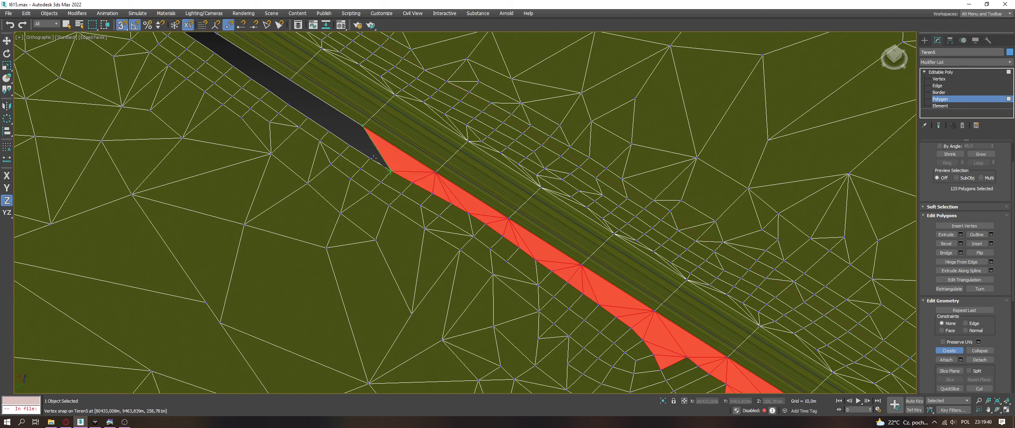
pyautogui.click(370, 158)
pyautogui.click(350, 145)
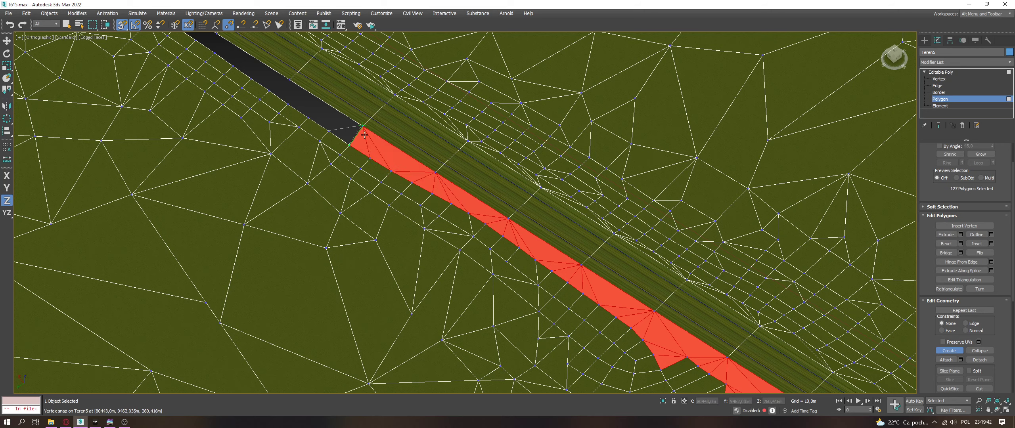
pyautogui.click(328, 131)
pyautogui.click(310, 116)
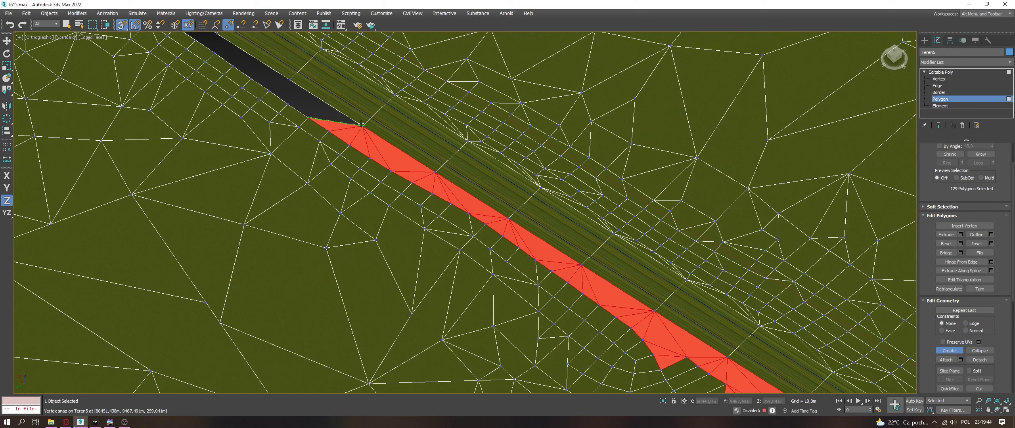
# Step: Join the terrain border to the next embankment vertex along the gap with another complete fan of triangles
pyautogui.click(291, 81)
pyautogui.click(288, 103)
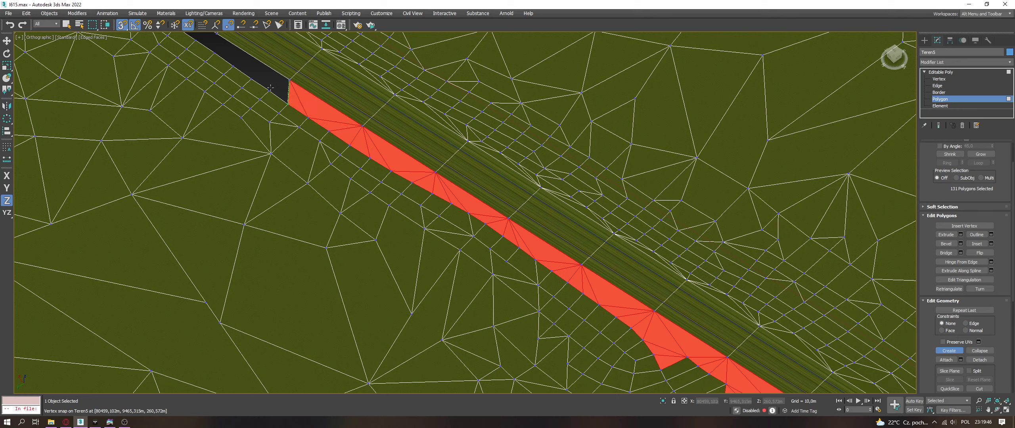
pyautogui.click(269, 90)
pyautogui.click(252, 78)
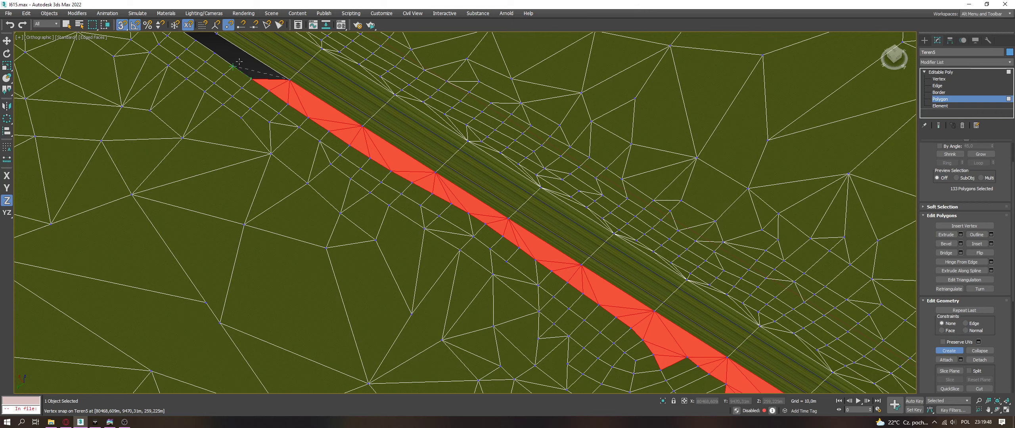
pyautogui.click(235, 66)
pyautogui.moveTo(268, 65); pyautogui.dragTo(397, 188, button='middle')
pyautogui.click(363, 188)
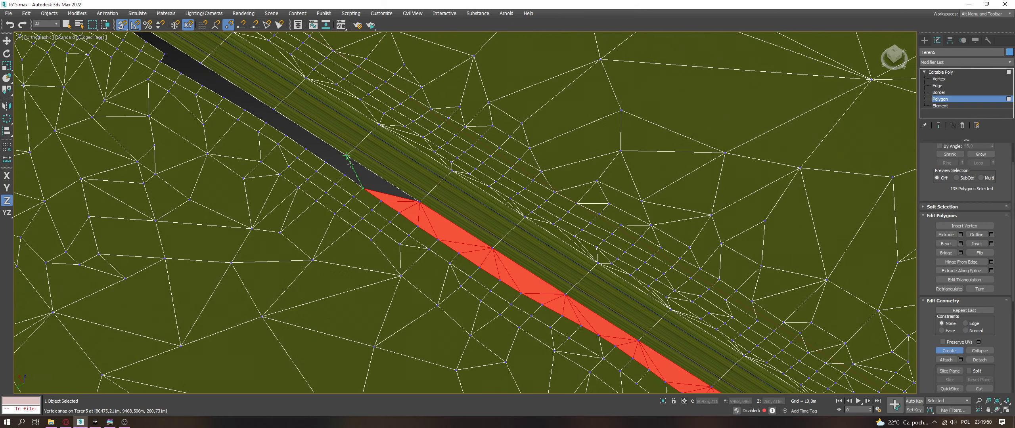
# Step: Fill the gap past two more embankment vertices, fanning triangles from each to the terrain border opposite
pyautogui.click(347, 157)
pyautogui.click(326, 163)
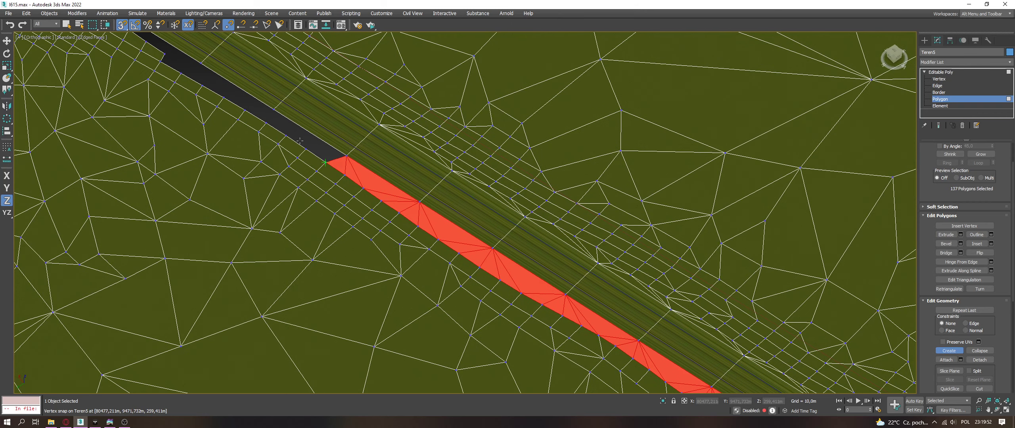
pyautogui.click(306, 149)
pyautogui.click(274, 107)
pyautogui.click(306, 149)
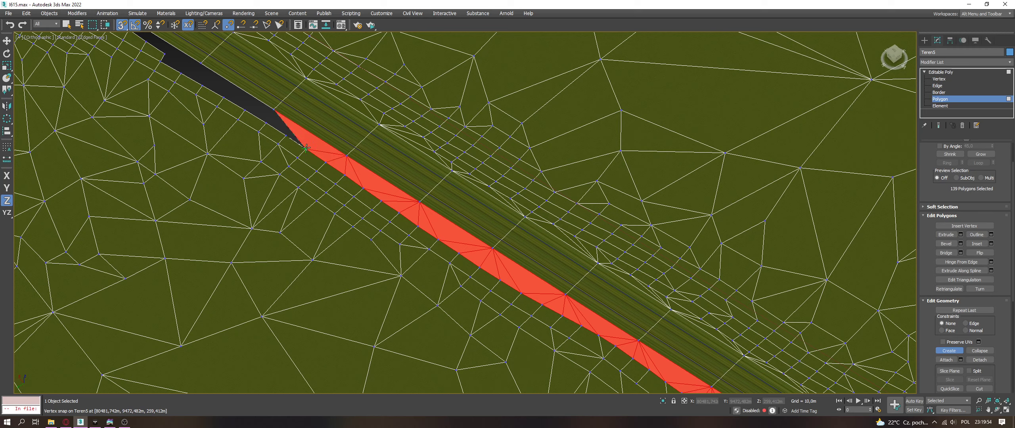
pyautogui.click(284, 134)
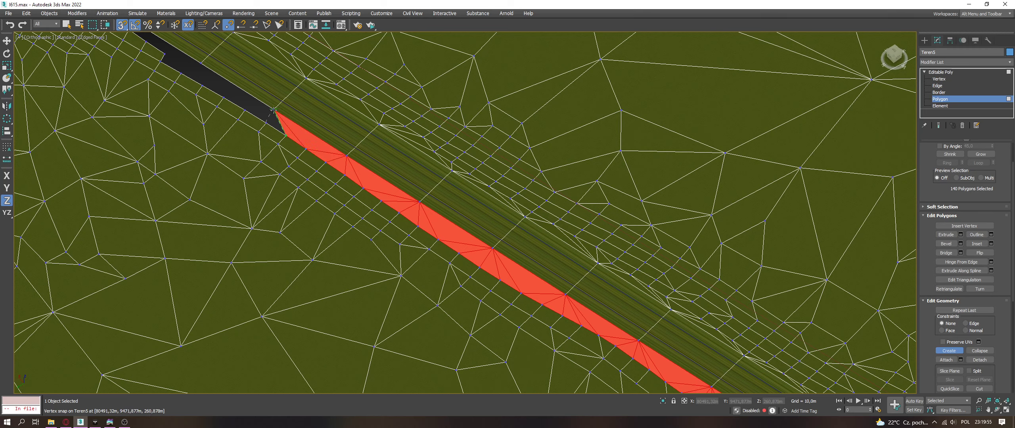
pyautogui.click(244, 110)
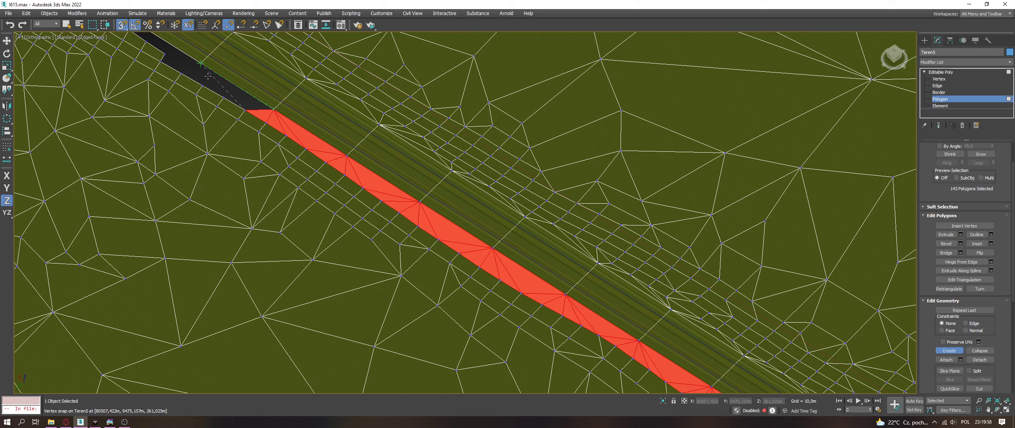
# Step: Bridge to the embankment vertex before the small terrain notch and create triangles up to the notch corner
pyautogui.click(202, 63)
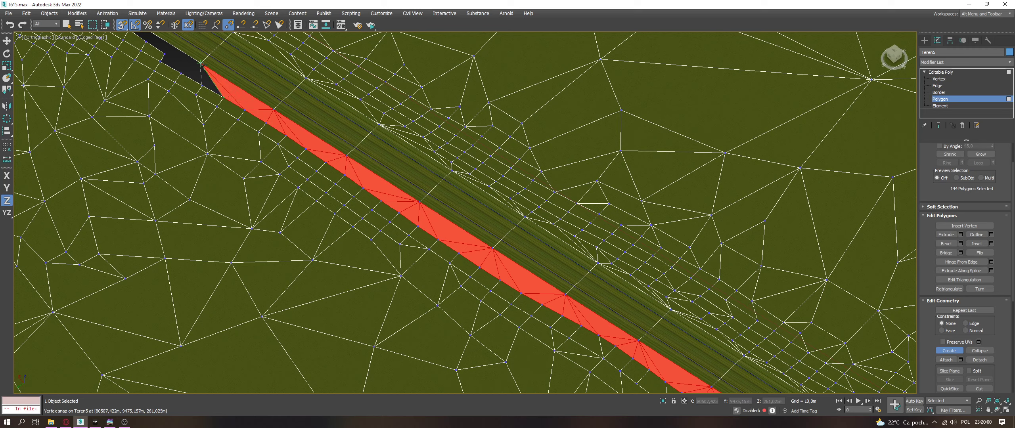
pyautogui.click(181, 73)
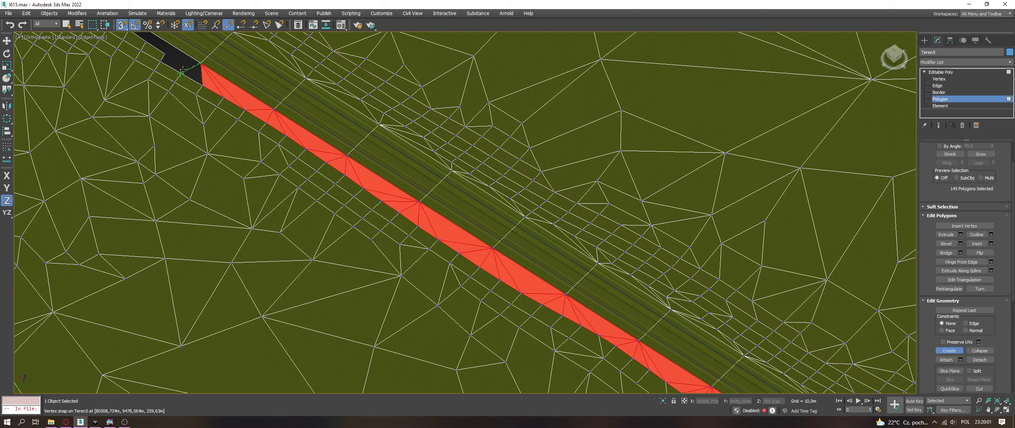
pyautogui.click(164, 53)
pyautogui.click(200, 63)
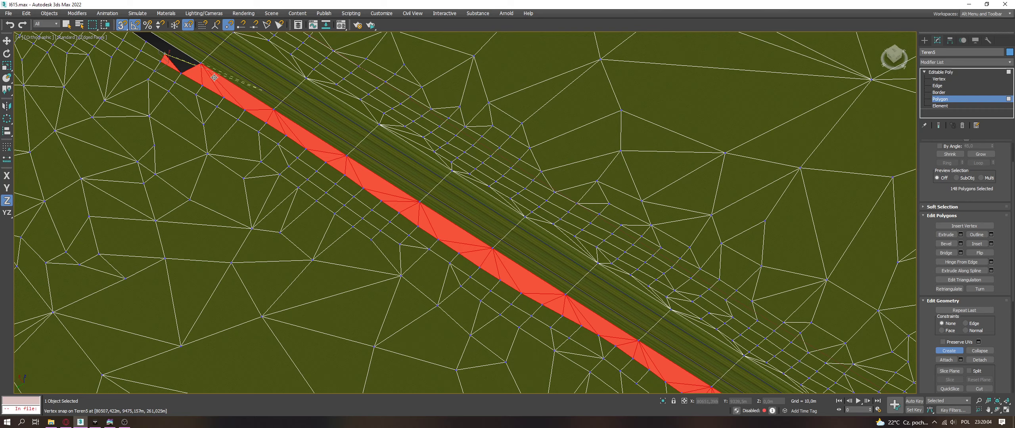
# Step: Bridge past the notch to the next embankment vertex, close the remaining sliver and fan triangles along the narrow gap
pyautogui.moveTo(305, 159); pyautogui.dragTo(500, 362, button='middle')
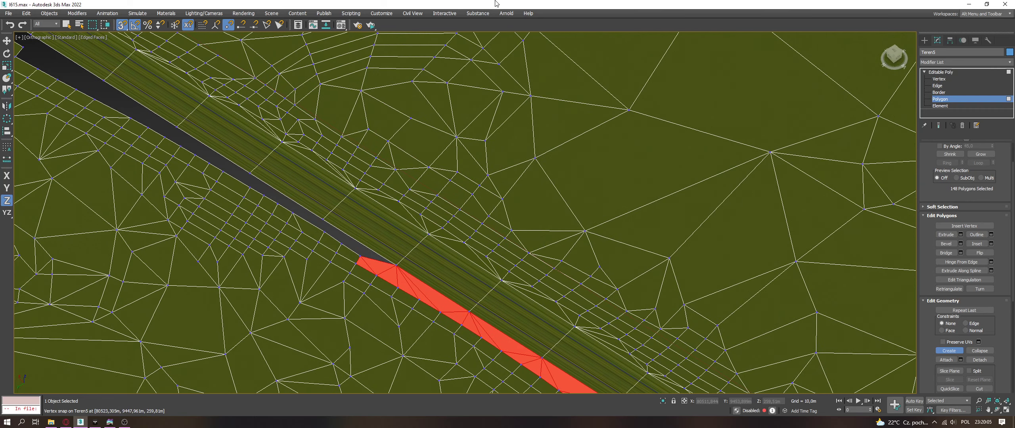
pyautogui.click(332, 224)
pyautogui.click(324, 221)
pyautogui.click(340, 243)
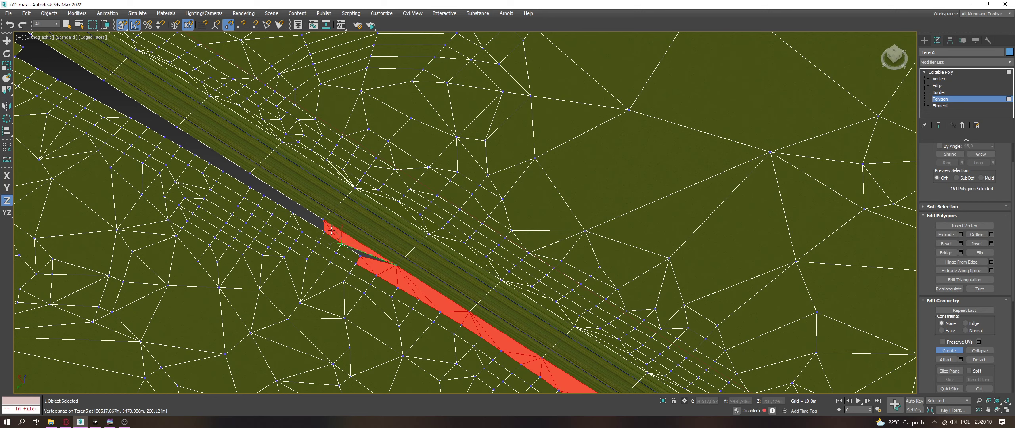
pyautogui.click(324, 221)
pyautogui.click(324, 231)
pyautogui.click(293, 213)
pyautogui.click(323, 220)
pyautogui.click(292, 213)
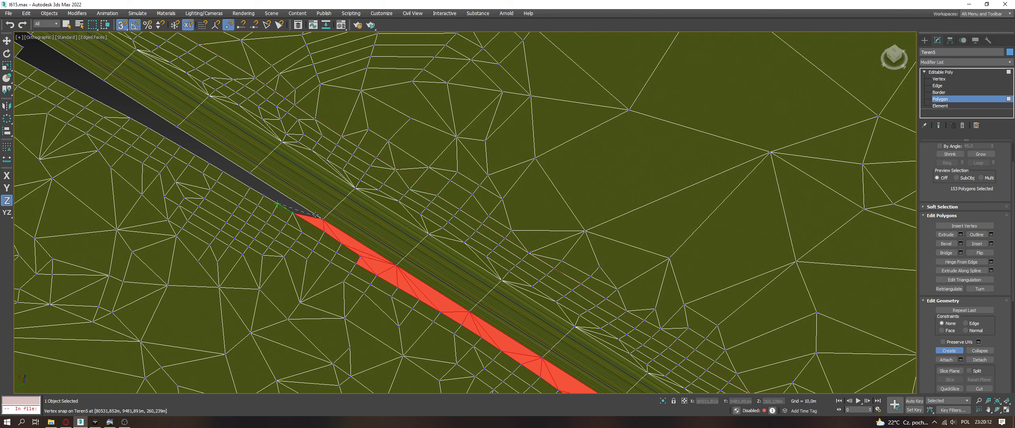
# Step: Create a triangle to the next embankment vertex beyond the narrowest stretch and fan triangles to the nearby terrain border vertices
pyautogui.click(250, 173)
pyautogui.click(275, 204)
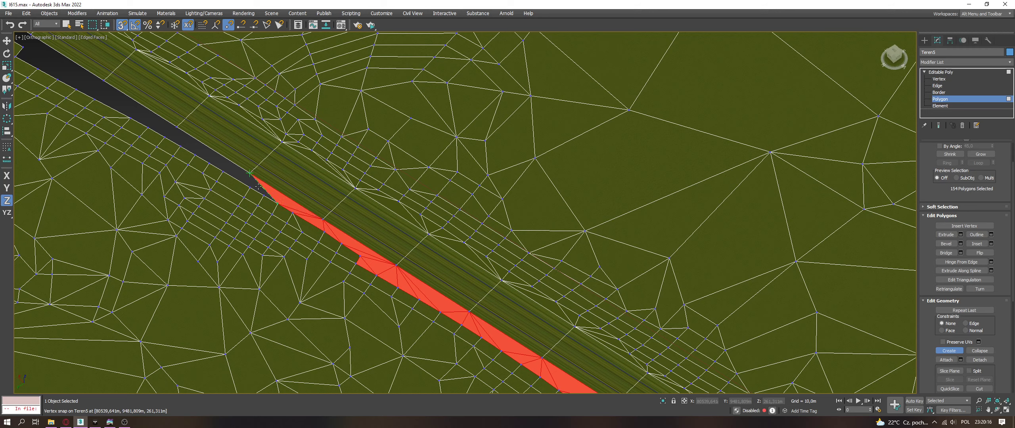
pyautogui.click(263, 195)
pyautogui.click(253, 175)
pyautogui.click(250, 173)
pyautogui.click(223, 172)
pyautogui.click(209, 163)
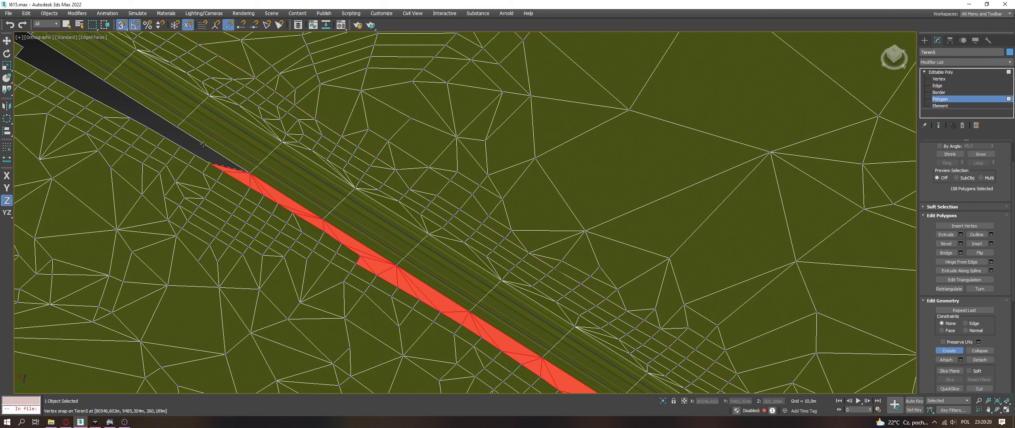
# Step: Extend the filled strip to the following embankment vertex, with fan triangles to the terrain border where the gap widens again
pyautogui.click(177, 127)
pyautogui.click(177, 128)
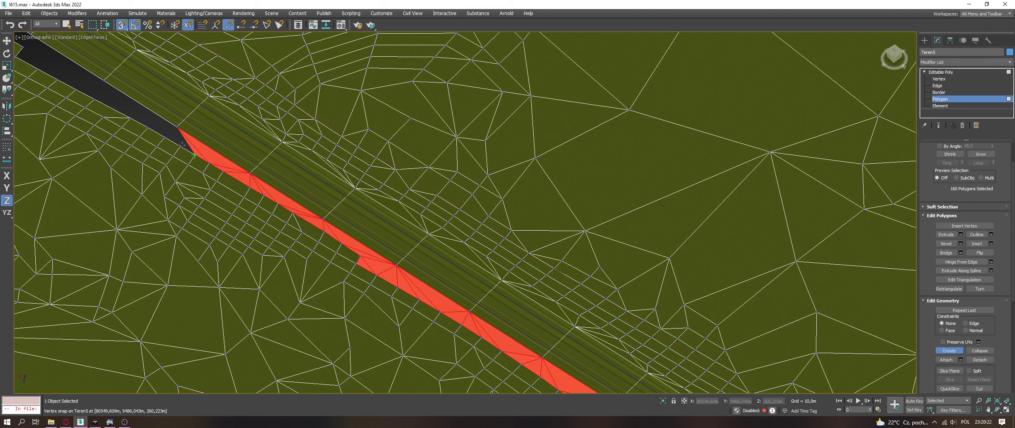
pyautogui.click(165, 136)
pyautogui.click(177, 127)
pyautogui.click(149, 128)
pyautogui.click(245, 172)
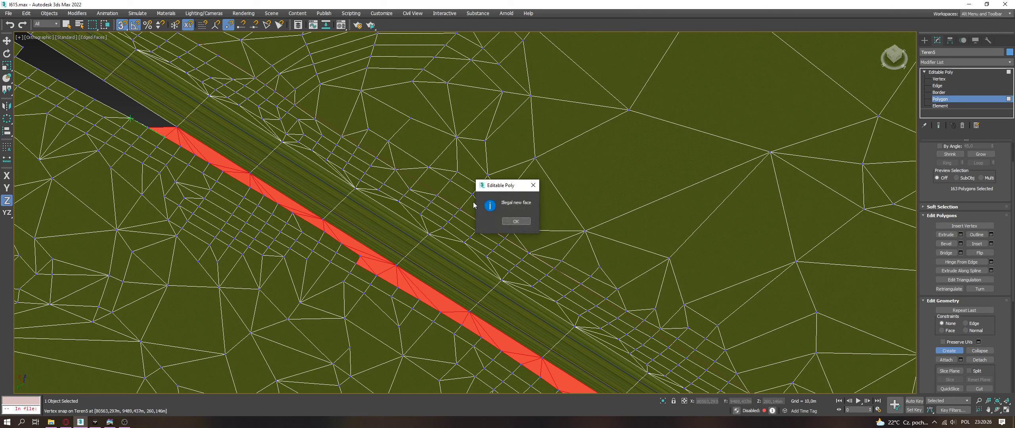
pyautogui.press('Return')
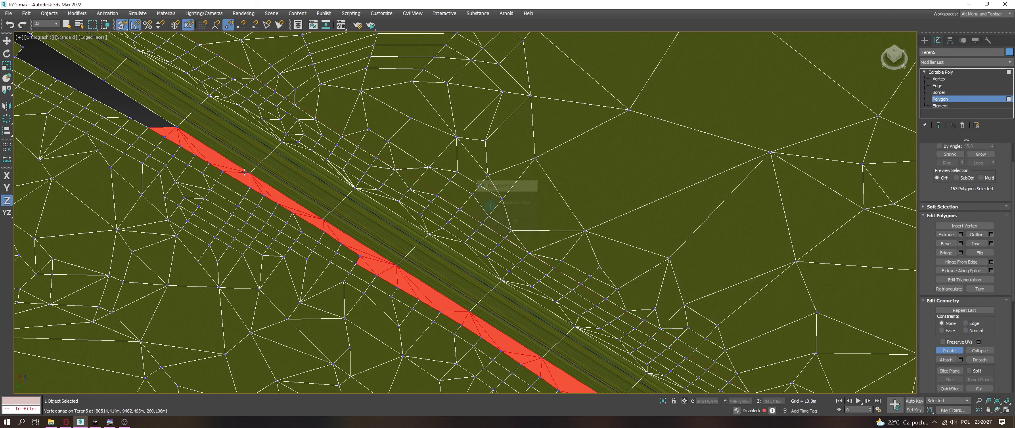
# Step: Bridge the widening gap to another embankment vertex and fan triangles to the terrain border just before the stepped notches
pyautogui.click(131, 118)
pyautogui.click(103, 81)
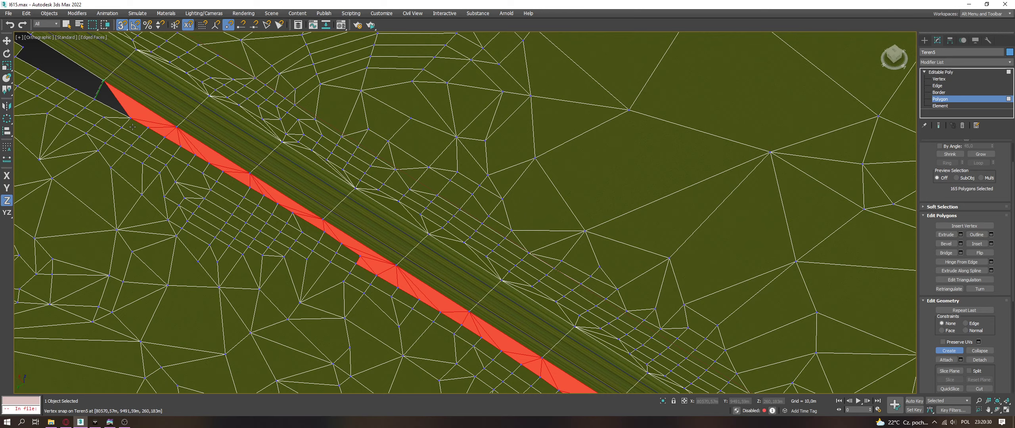
pyautogui.scroll(-3, 140, 125)
pyautogui.keyDown('alt'); pyautogui.moveTo(170, 158); pyautogui.dragTo(809, 345, button='middle'); pyautogui.keyUp('alt')
pyautogui.scroll(6, 472, 274)
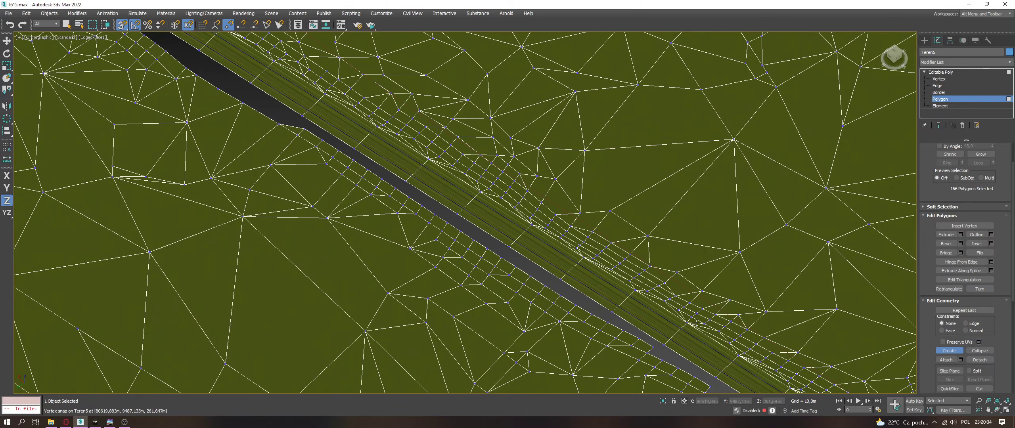
pyautogui.scroll(-1, 640, 316)
pyautogui.click(640, 316)
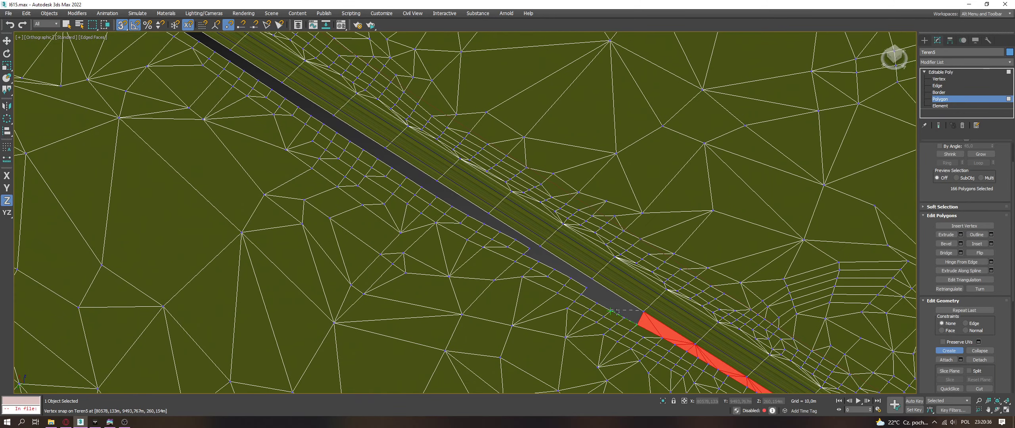
pyautogui.click(643, 322)
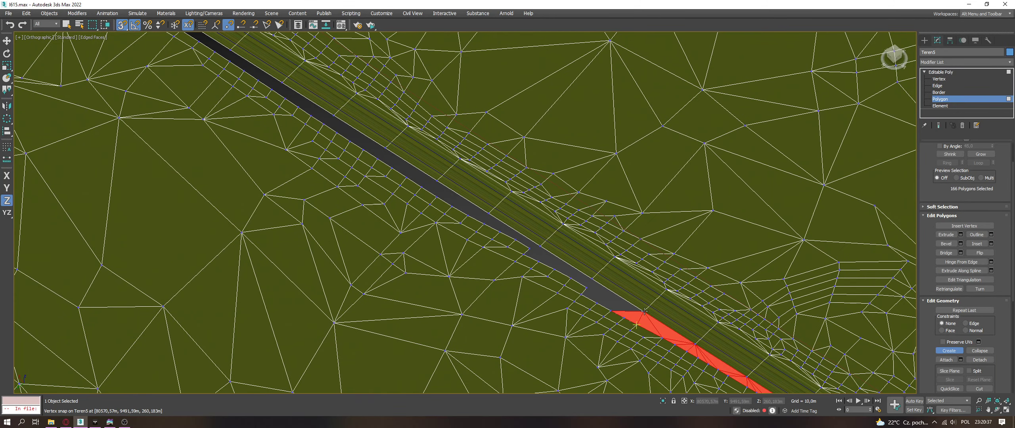
pyautogui.click(613, 309)
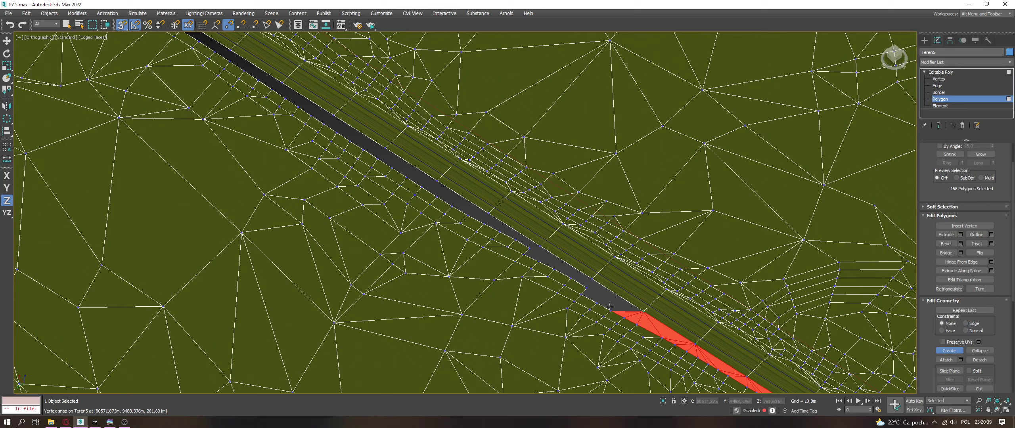
# Step: Bridge to the embankment vertex beside the first stepped notch and fan triangles across the notch's border vertices
pyautogui.click(594, 287)
pyautogui.click(586, 288)
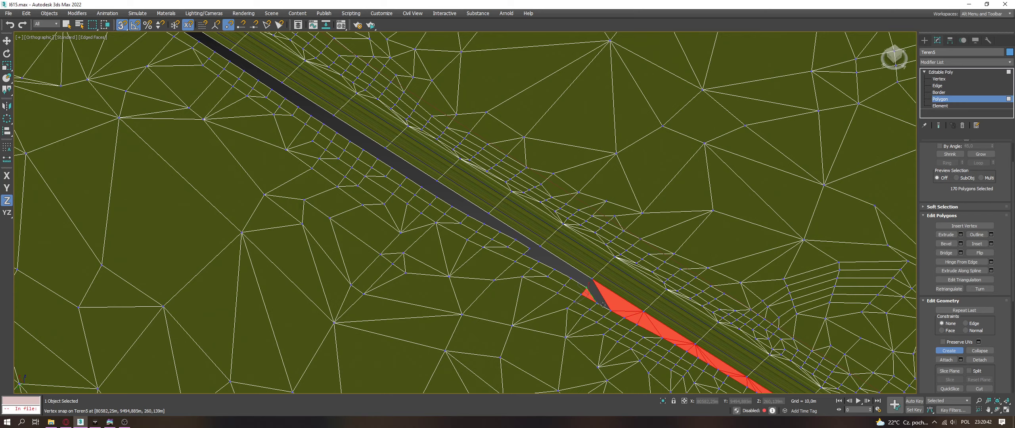
pyautogui.click(603, 305)
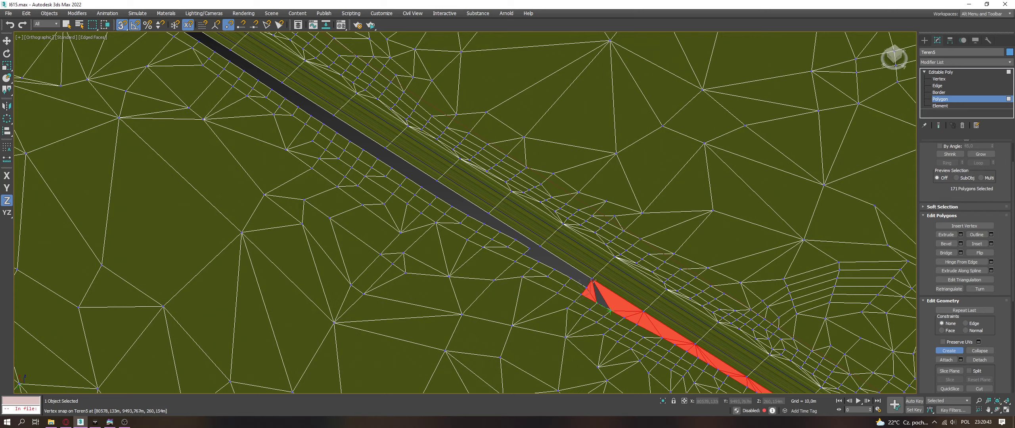
pyautogui.click(592, 280)
pyautogui.click(592, 280)
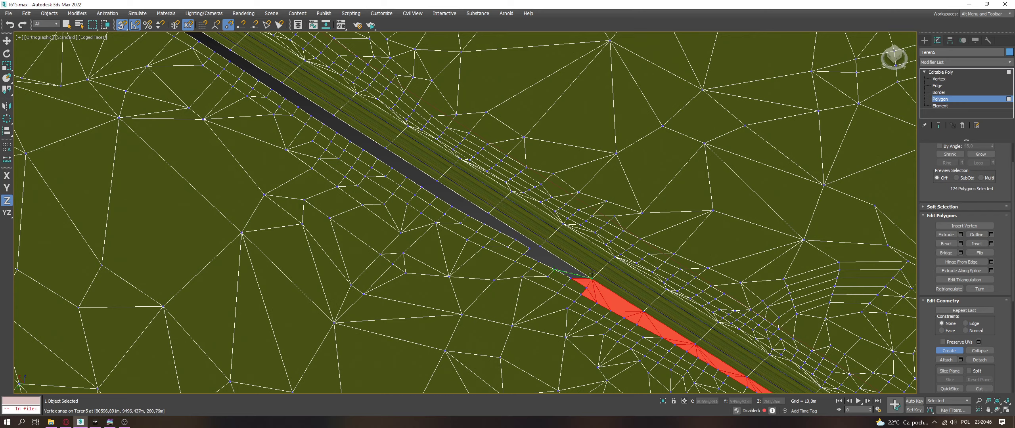
# Step: Bridge to the following embankment vertex and fan triangles to the terrain border at the second step
pyautogui.click(540, 247)
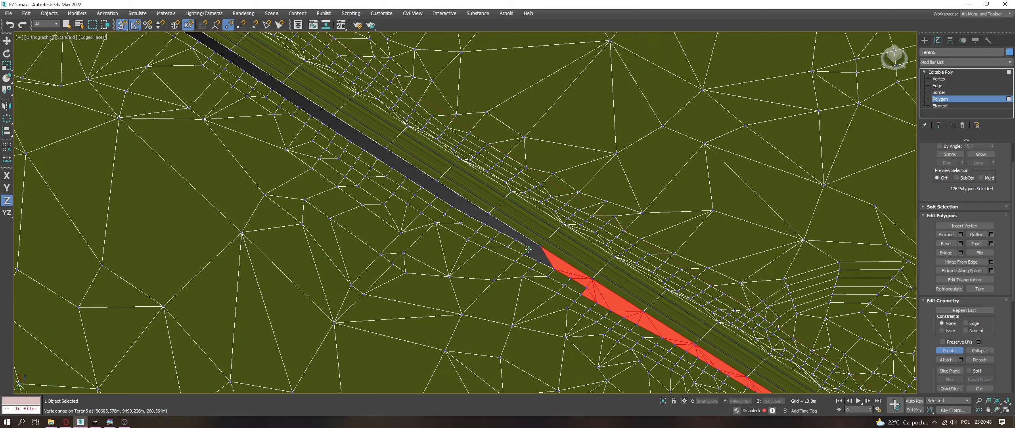
pyautogui.click(537, 261)
pyautogui.click(539, 246)
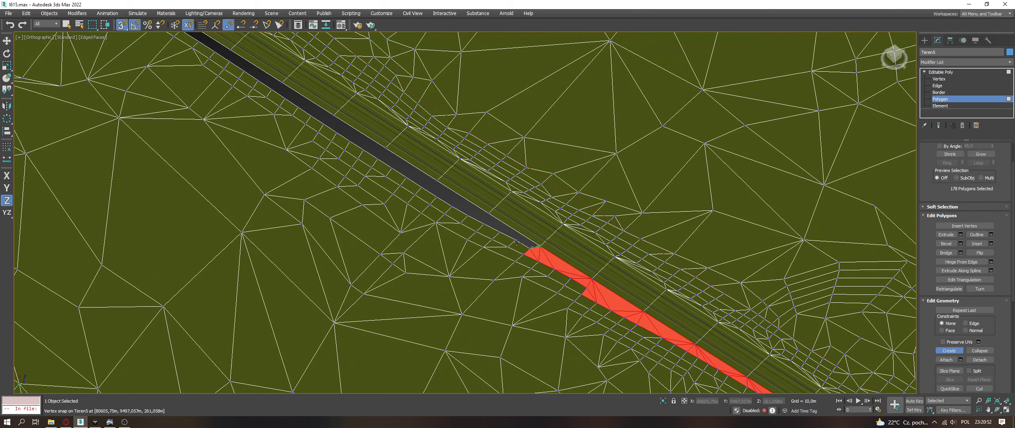
# Step: Undo the misplaced polygon past the second step, then extend the triangles across the next two embankment vertices
pyautogui.click(490, 214)
pyautogui.click(515, 240)
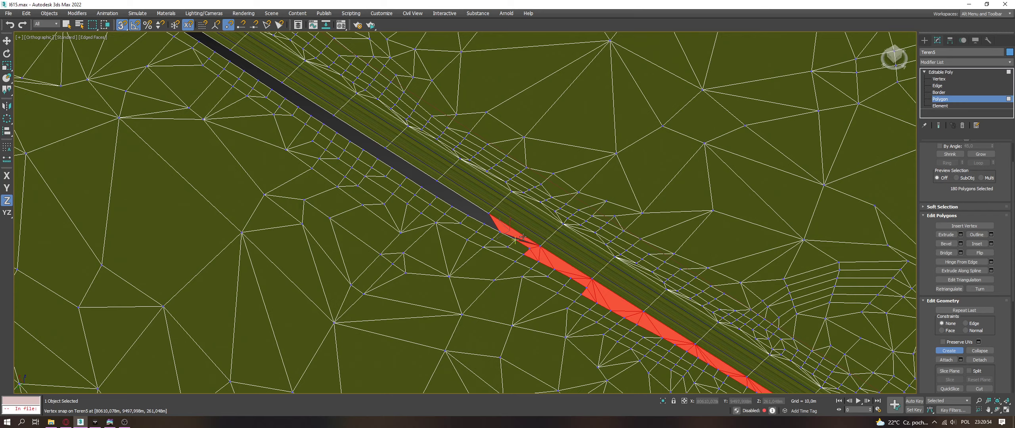
pyautogui.hotkey('ctrl', 'z')
pyautogui.click(516, 240)
pyautogui.click(488, 215)
pyautogui.click(484, 224)
pyautogui.click(488, 214)
pyautogui.click(468, 216)
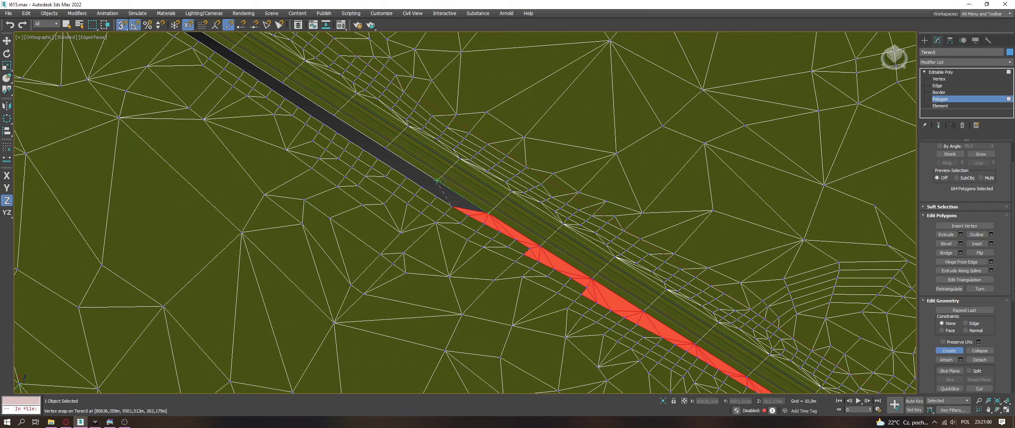
pyautogui.click(453, 206)
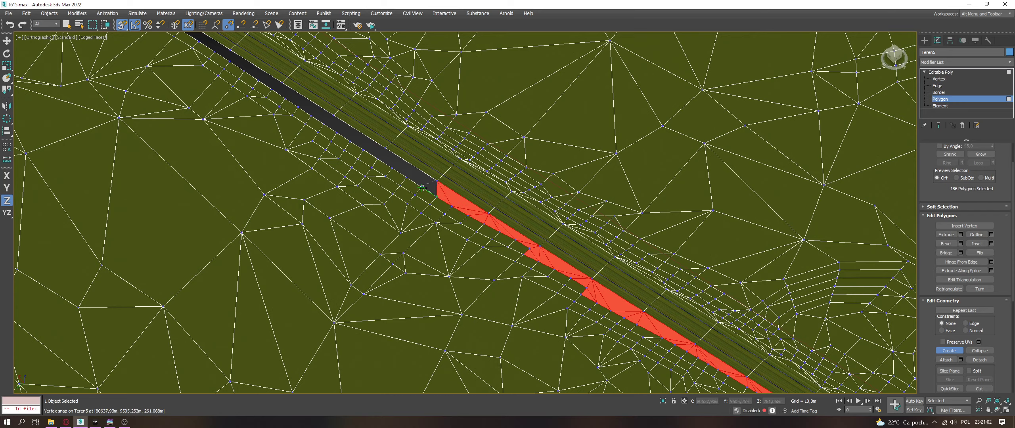
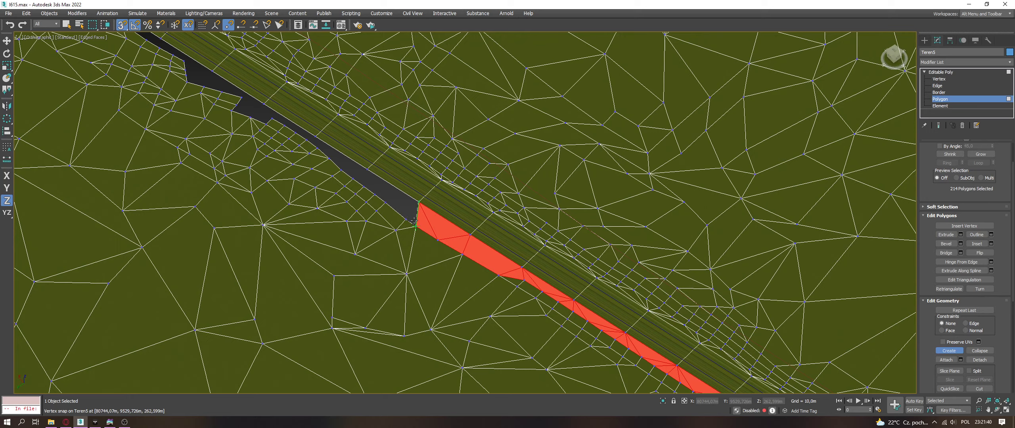
# Step: Fan triangles to the terrain border where the gap is wide and bridge to the next embankment vertex
pyautogui.click(404, 218)
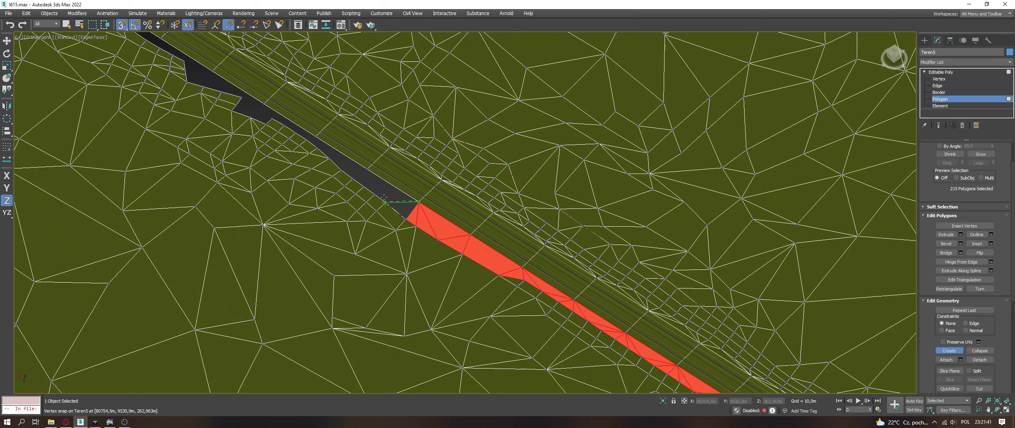
pyautogui.click(419, 202)
pyautogui.click(368, 170)
pyautogui.click(385, 200)
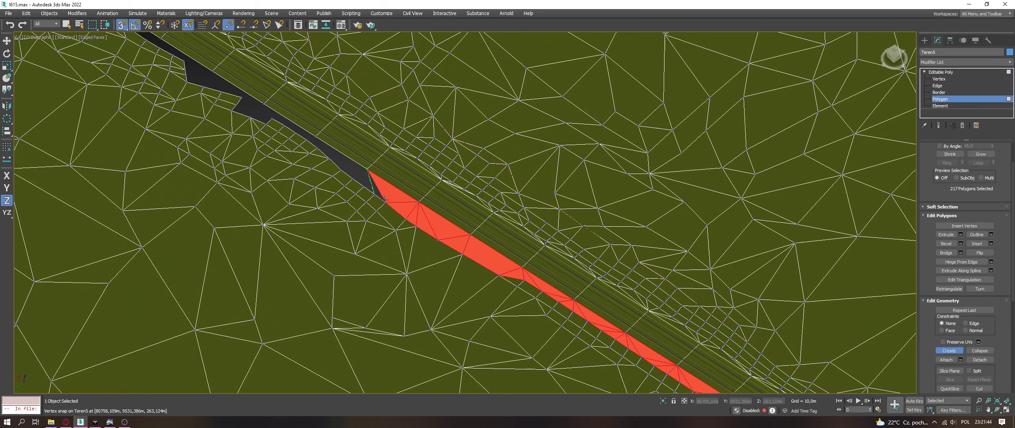
pyautogui.click(368, 170)
# Step: Fan triangles from this embankment vertex along the tapering terrain border and bridge to the next embankment vertex
pyautogui.click(367, 171)
pyautogui.click(364, 187)
pyautogui.click(353, 178)
pyautogui.click(341, 170)
pyautogui.click(367, 170)
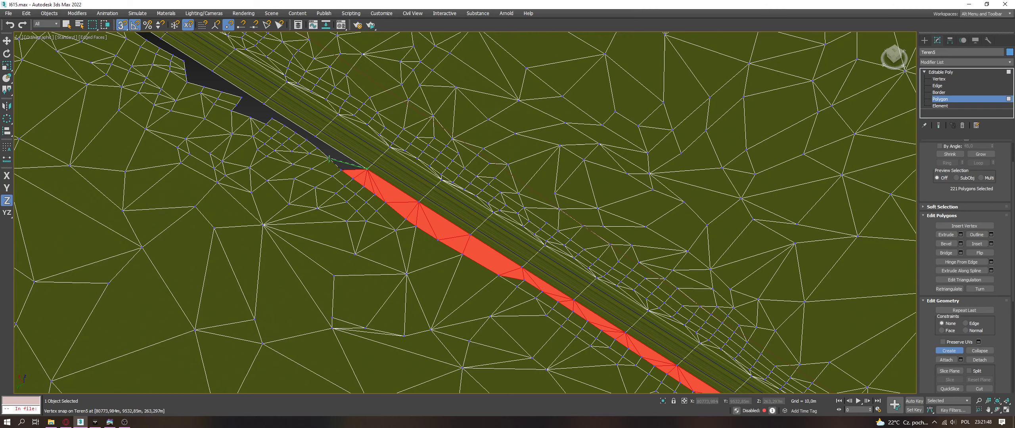
pyautogui.click(313, 135)
pyautogui.click(360, 167)
pyautogui.click(324, 150)
# Step: Undo the last polygon work and rebuild the triangles through the narrow stretch up to the small stepped notch
pyautogui.moveTo(323, 151); pyautogui.dragTo(345, 185, button='middle')
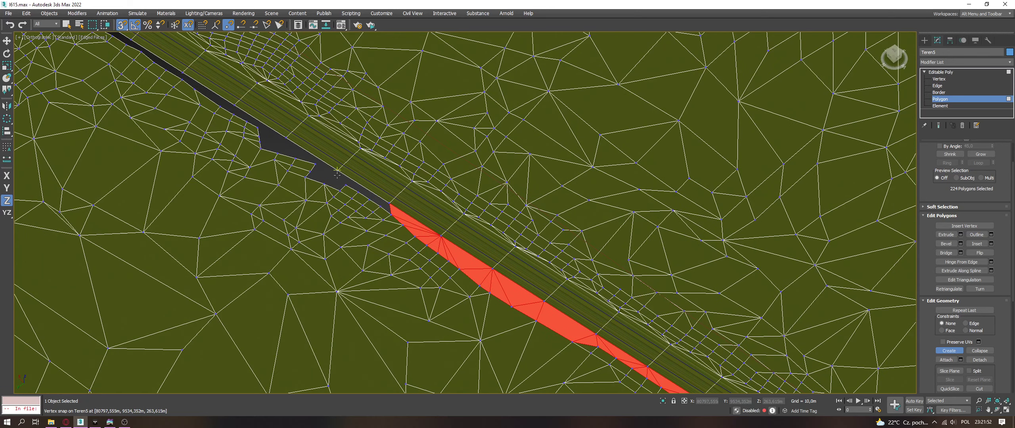
pyautogui.hotkey('ctrl', 'z')
pyautogui.click(314, 165)
pyautogui.click(344, 183)
pyautogui.press('Return')
pyautogui.click(372, 201)
pyautogui.click(360, 194)
pyautogui.click(346, 182)
pyautogui.click(349, 184)
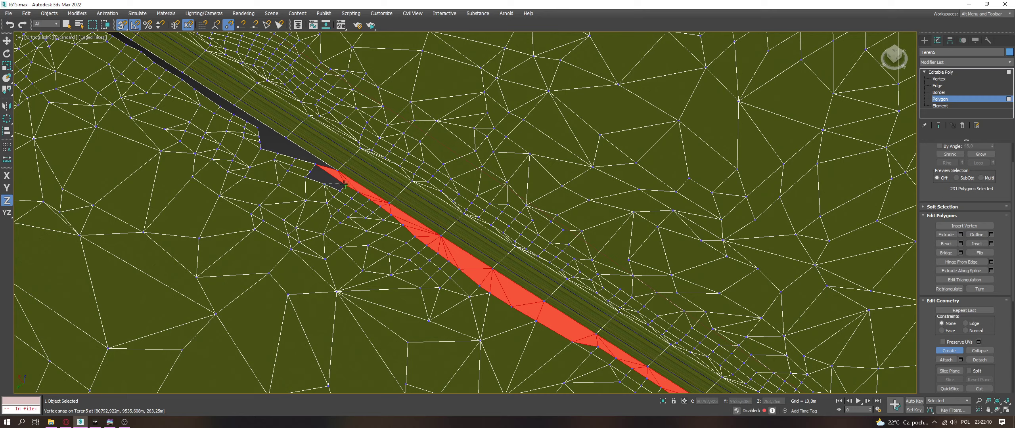
# Step: Fill the small stepped notch with triangles and bridge to the embankment vertex beyond it
pyautogui.click(344, 185)
pyautogui.click(312, 171)
pyautogui.click(337, 170)
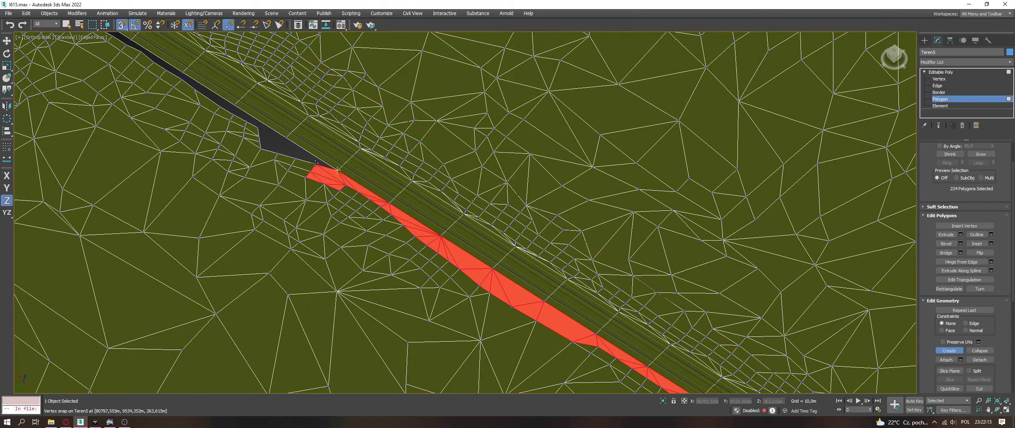
pyautogui.click(287, 139)
pyautogui.click(310, 161)
pyautogui.click(302, 158)
# Step: Fill the larger notch with triangles between the embankment edge, the notch corner and its border vertices
pyautogui.scroll(-10, 301, 159)
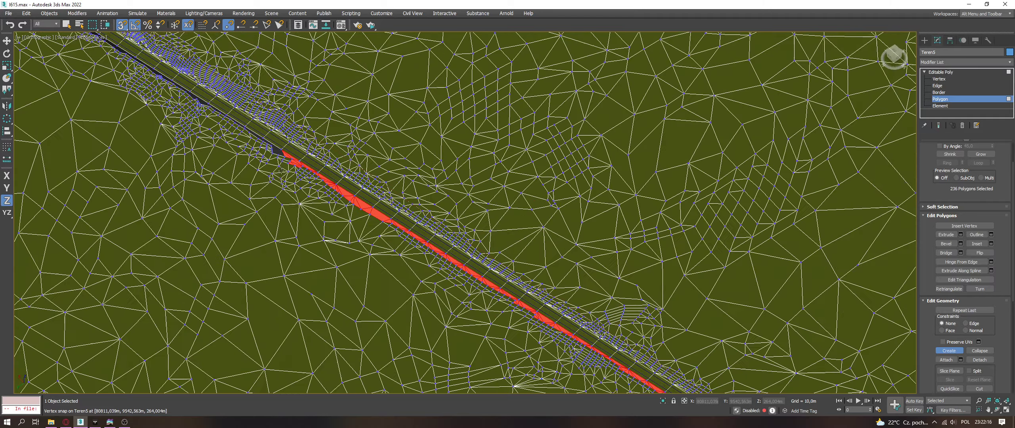
pyautogui.scroll(10, 303, 195)
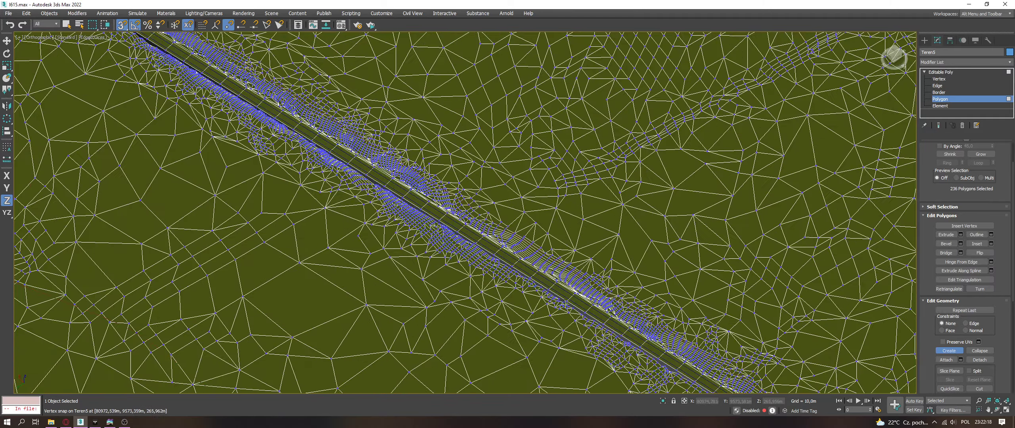
pyautogui.scroll(5, 510, 336)
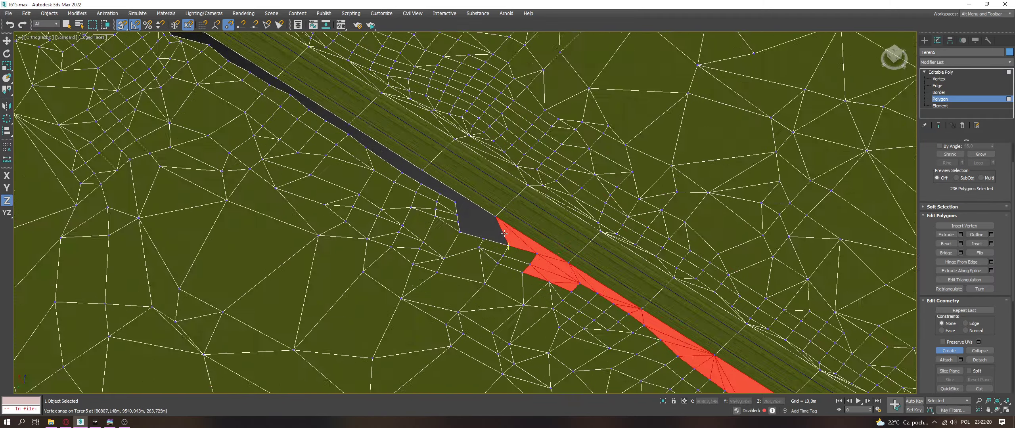
pyautogui.click(507, 243)
pyautogui.click(495, 216)
pyautogui.click(458, 213)
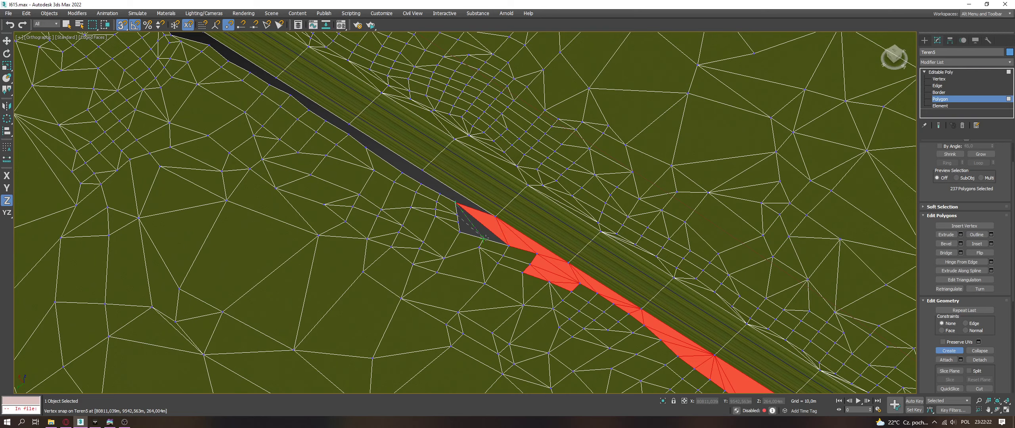
pyautogui.click(483, 237)
pyautogui.click(458, 215)
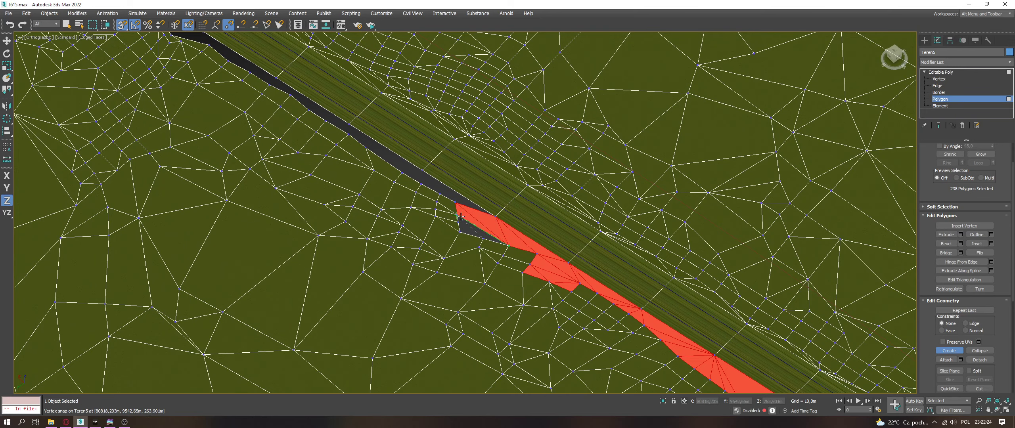
pyautogui.click(459, 232)
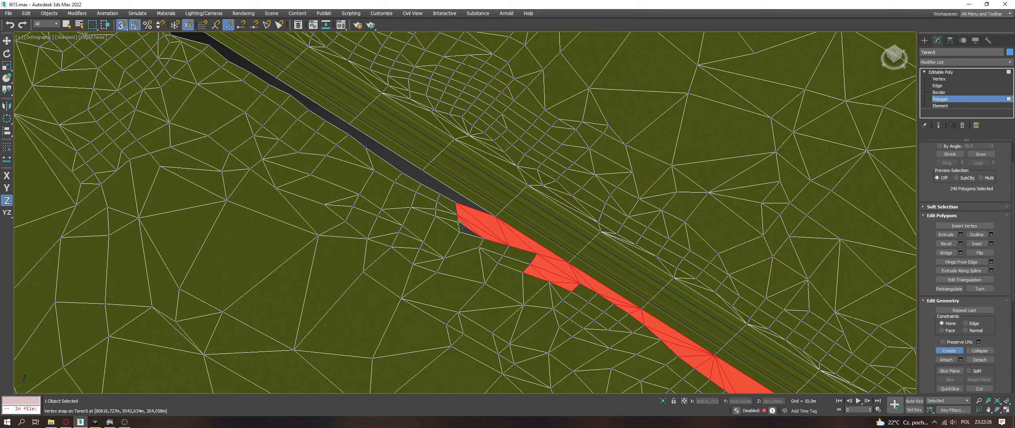
pyautogui.click(483, 238)
pyautogui.click(458, 215)
# Step: Bridge past the larger notch to the next embankment vertex and fan triangles to the nearby terrain border
pyautogui.click(491, 216)
pyautogui.click(424, 171)
pyautogui.click(456, 202)
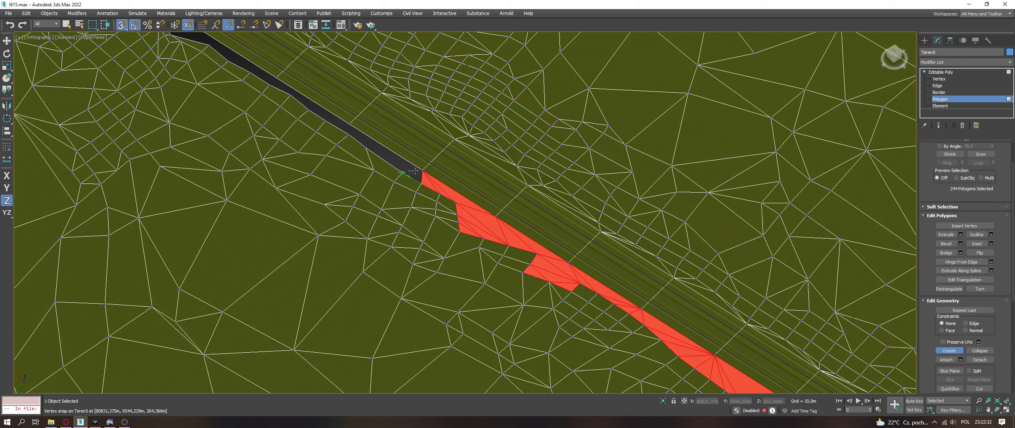
pyautogui.click(403, 173)
pyautogui.click(367, 147)
pyautogui.click(422, 169)
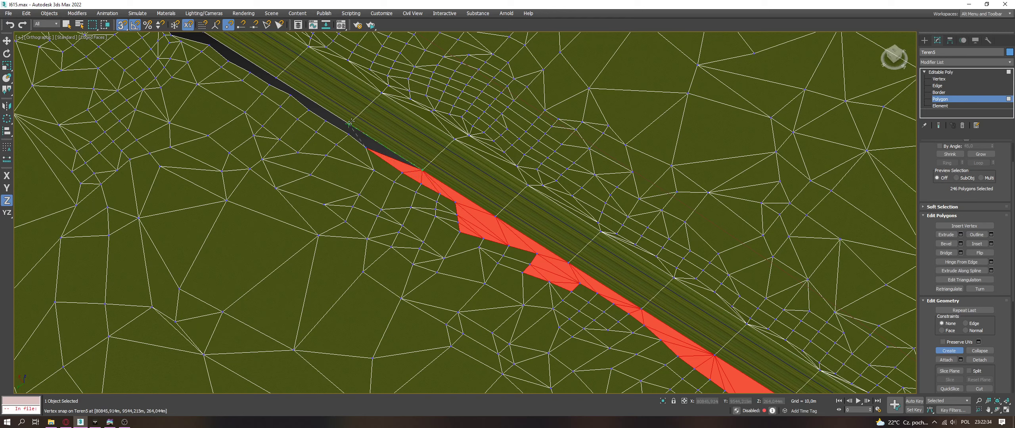
# Step: Continue the triangles along the long narrow gap through the next two embankment vertices
pyautogui.click(350, 138)
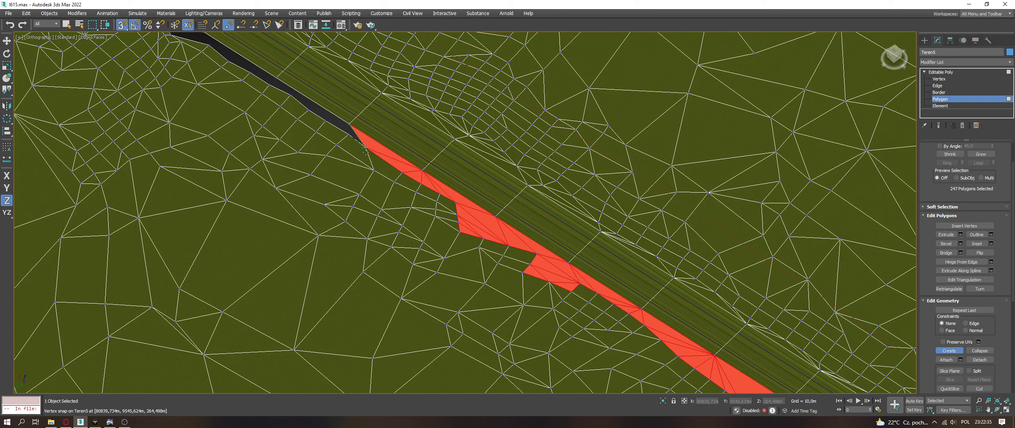
pyautogui.click(325, 120)
pyautogui.click(309, 109)
pyautogui.click(290, 95)
pyautogui.click(276, 78)
pyautogui.click(250, 72)
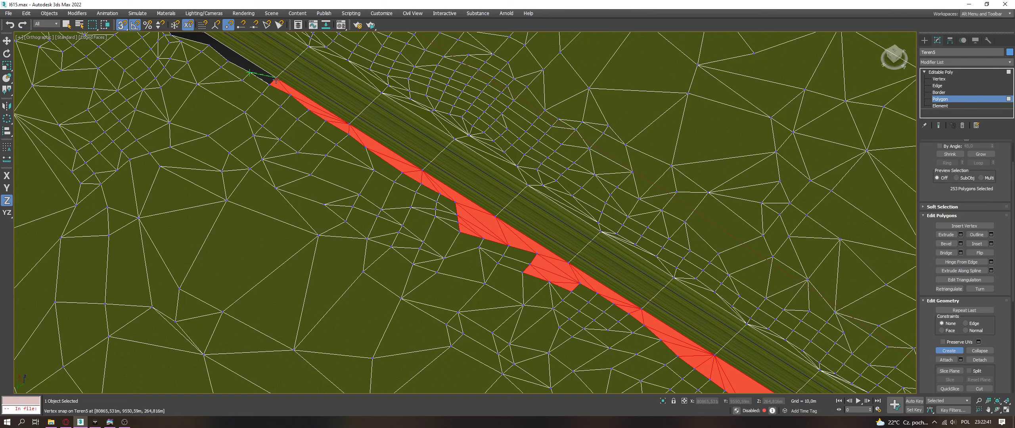
# Step: Fan triangles to the border where the gap begins to widen and bridge to the following embankment vertex
pyautogui.click(229, 62)
pyautogui.moveTo(229, 62); pyautogui.dragTo(312, 171, button='middle')
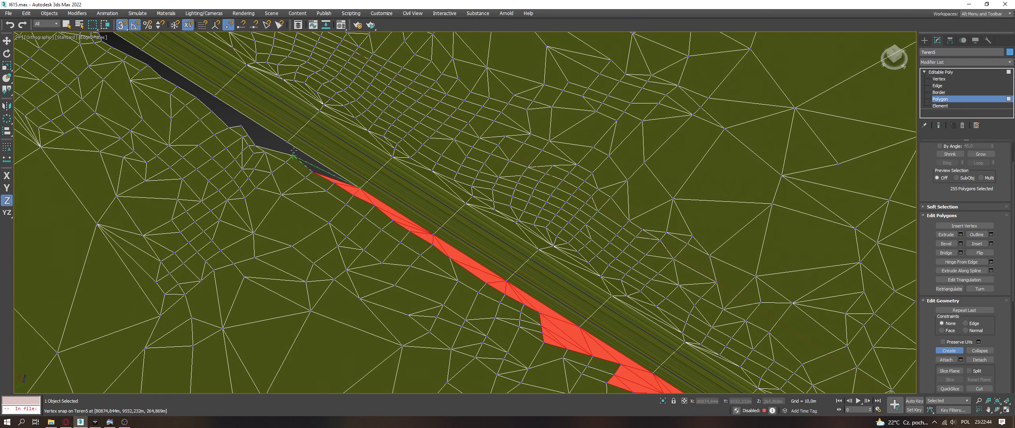
pyautogui.click(360, 185)
pyautogui.click(292, 151)
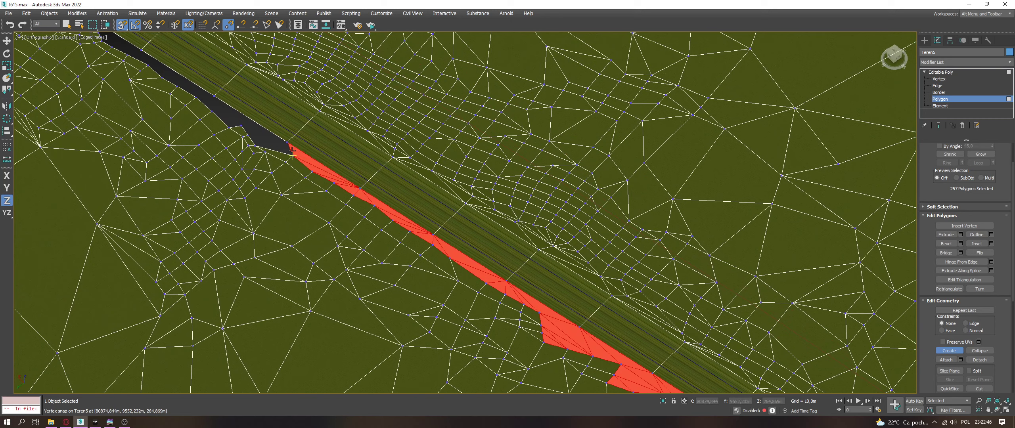
# Step: Fan triangles from the embankment vertex across the protruding terrain corner where the gap widens
pyautogui.click(288, 143)
pyautogui.click(248, 136)
pyautogui.click(287, 142)
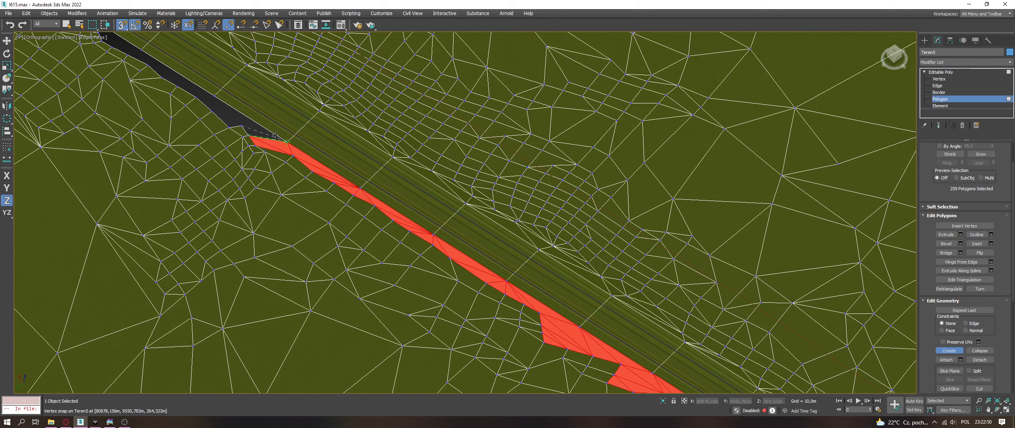
pyautogui.click(248, 136)
pyautogui.click(241, 126)
pyautogui.click(287, 143)
pyautogui.click(248, 137)
pyautogui.click(242, 126)
# Step: Bridge from the terrain corner to the next embankment vertex and fan triangles to the border vertices opposite it
pyautogui.click(214, 96)
pyautogui.click(242, 125)
pyautogui.click(240, 126)
pyautogui.click(228, 127)
pyautogui.click(211, 112)
pyautogui.click(214, 97)
pyautogui.click(196, 97)
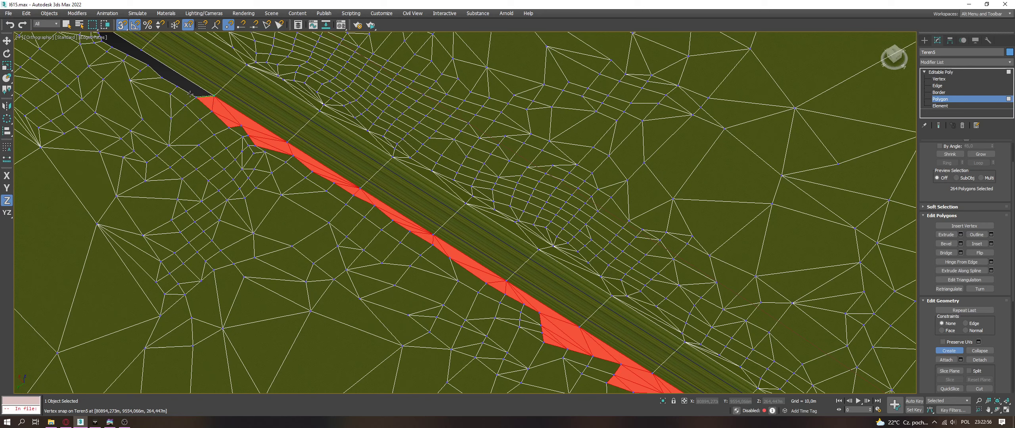
# Step: Fan more triangles from the same embankment vertex to the border vertices farther along the tapering gap
pyautogui.click(214, 97)
pyautogui.click(177, 86)
pyautogui.click(196, 97)
pyautogui.click(214, 96)
pyautogui.click(148, 65)
pyautogui.click(214, 96)
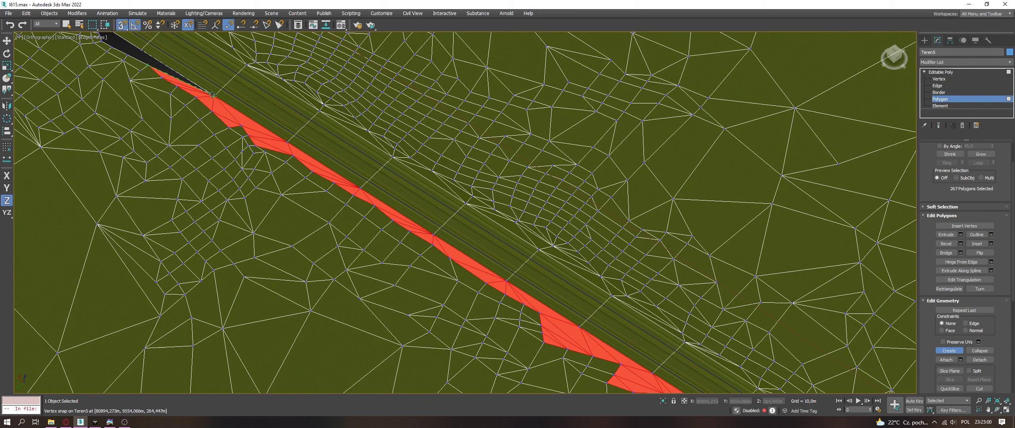
# Step: Fan triangles from the strip's leading embankment vertex to the terrain border vertices just before the small indentation
pyautogui.moveTo(238, 105); pyautogui.dragTo(496, 256, button='middle')
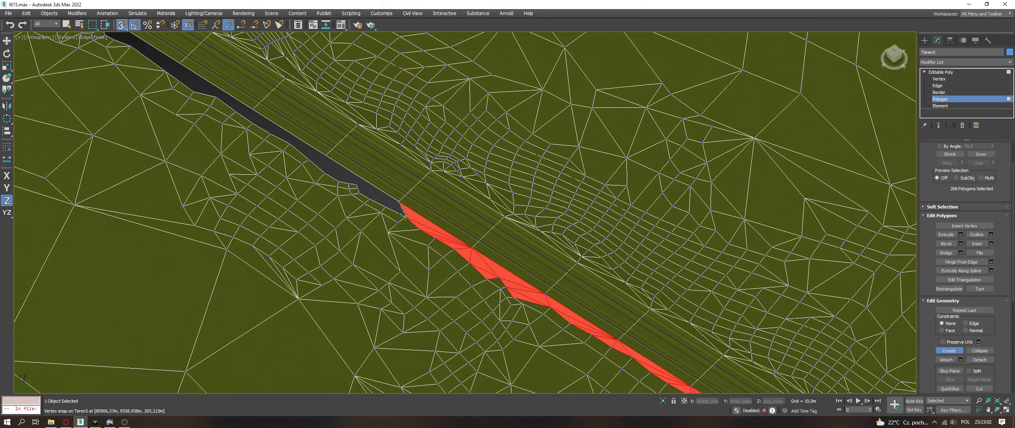
pyautogui.click(382, 205)
pyautogui.click(400, 203)
# Step: Fan triangles from the next embankment vertex back along the terrain border and join them to the previous embankment vertex
pyautogui.scroll(5, 379, 194)
pyautogui.click(273, 123)
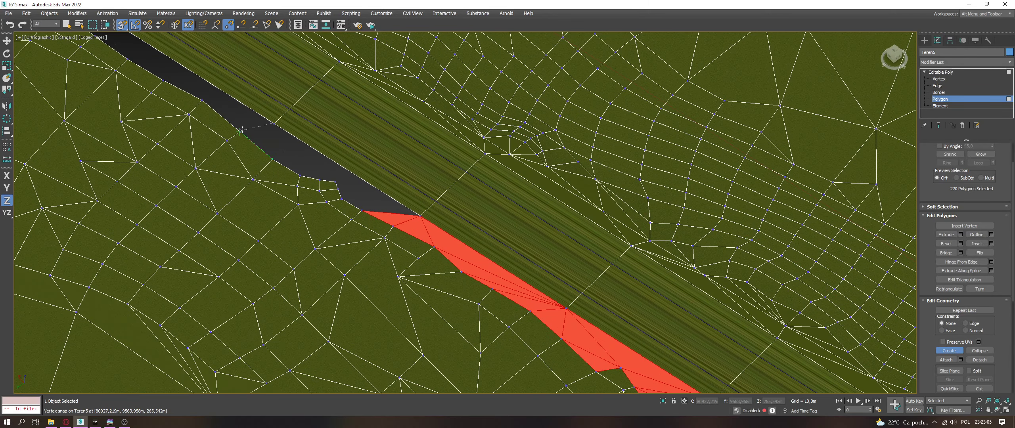
pyautogui.click(271, 147)
pyautogui.click(300, 175)
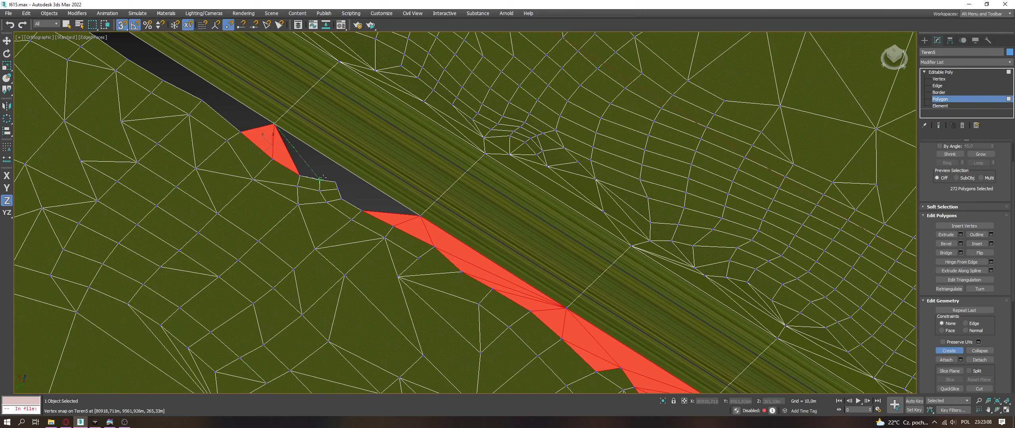
pyautogui.click(333, 179)
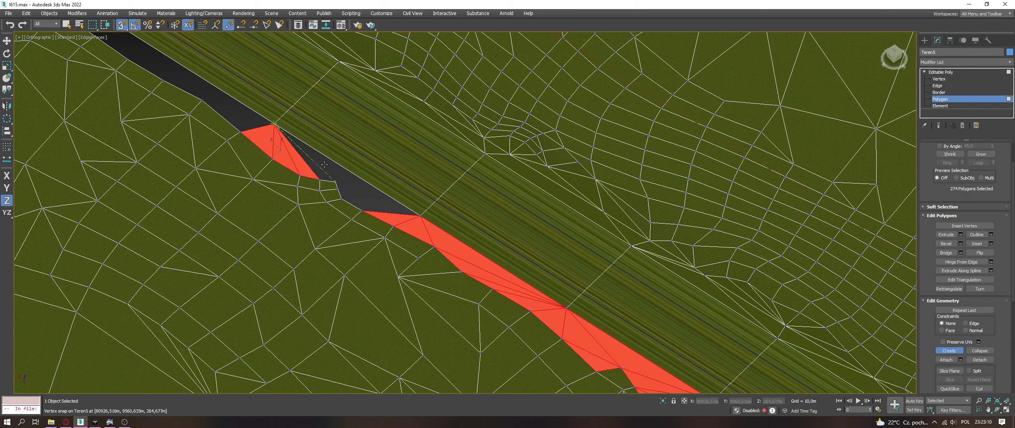
pyautogui.doubleClick(418, 209)
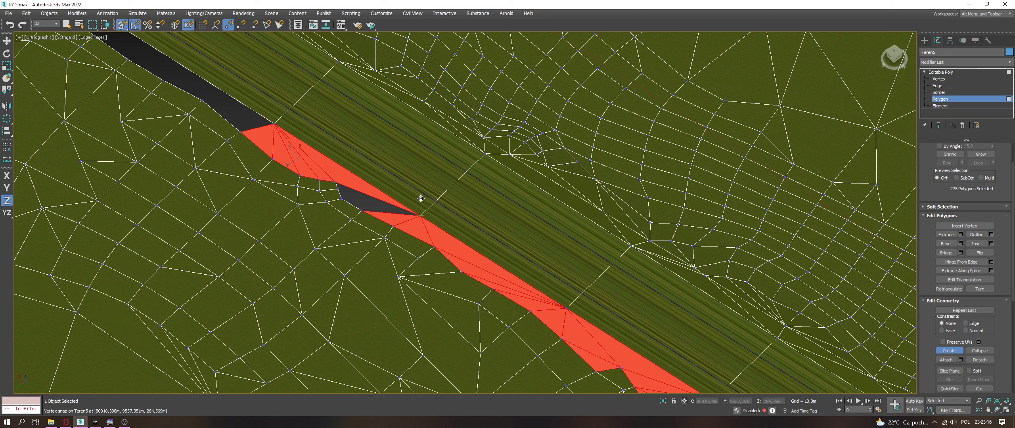
# Step: Fill the small indentation in the terrain border and fan triangles from the leading embankment vertex to the border vertices ahead
pyautogui.click(419, 216)
pyautogui.click(343, 198)
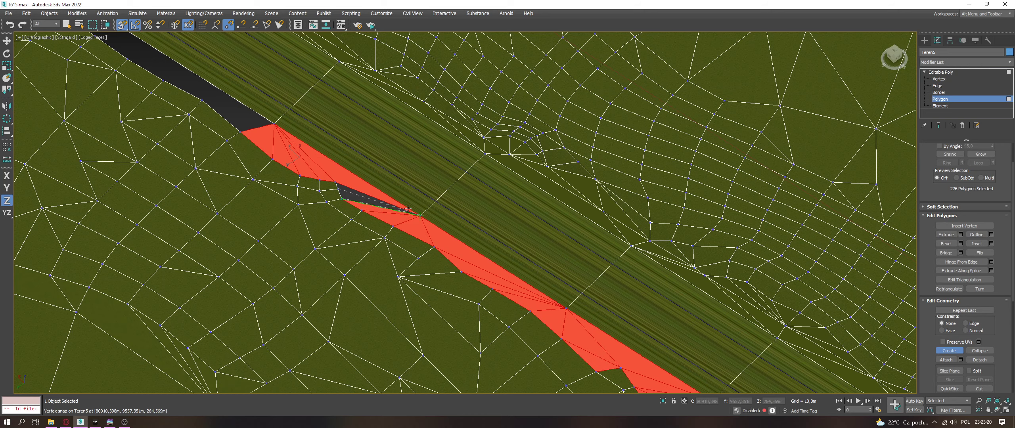
pyautogui.click(420, 215)
pyautogui.click(240, 131)
pyautogui.click(274, 124)
pyautogui.click(203, 101)
pyautogui.moveTo(203, 101); pyautogui.dragTo(428, 232, button='middle')
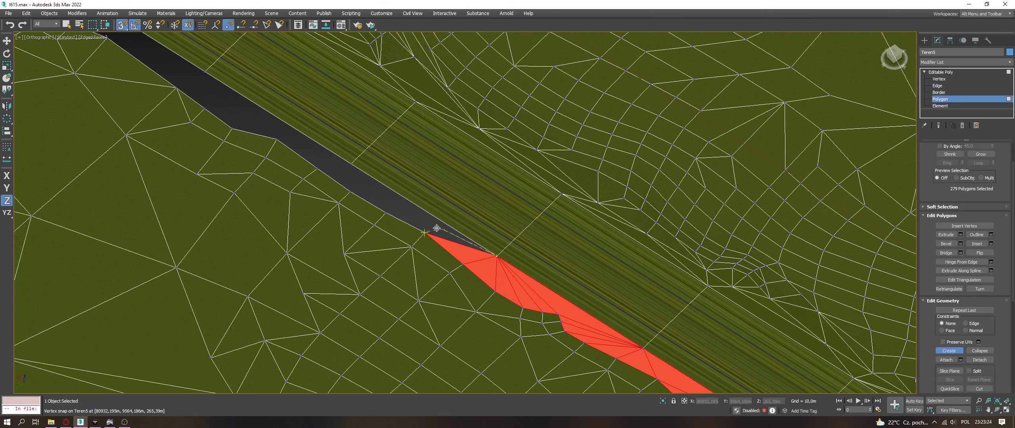
# Step: Bridge to the next embankment vertex beyond the filled strip and triangulate to the terrain border vertices on both sides of it
pyautogui.click(351, 193)
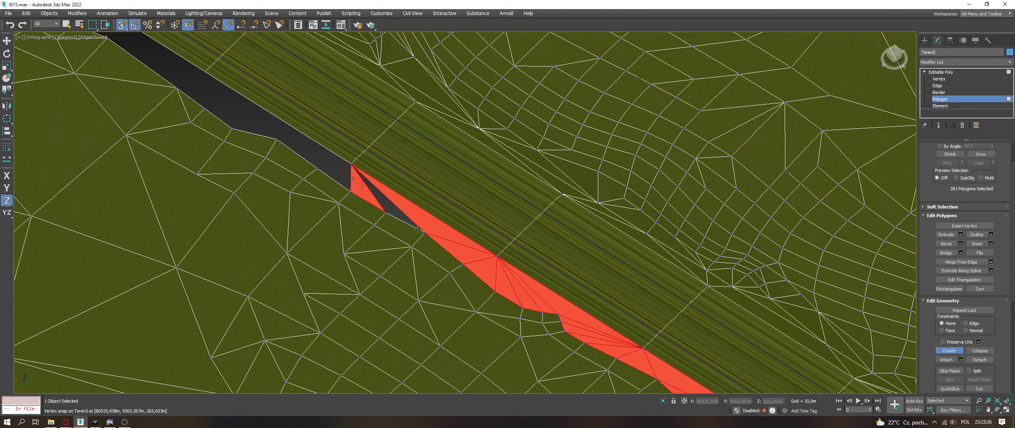
pyautogui.click(385, 213)
pyautogui.click(351, 164)
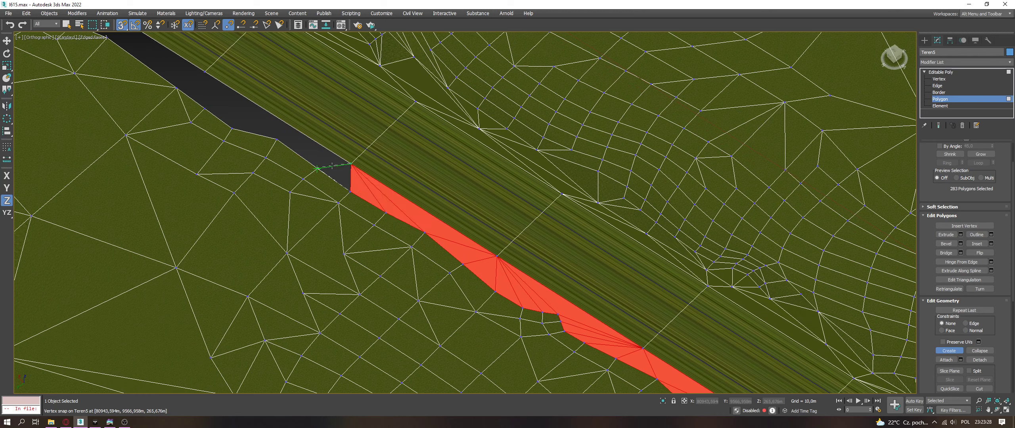
pyautogui.click(317, 168)
pyautogui.click(277, 139)
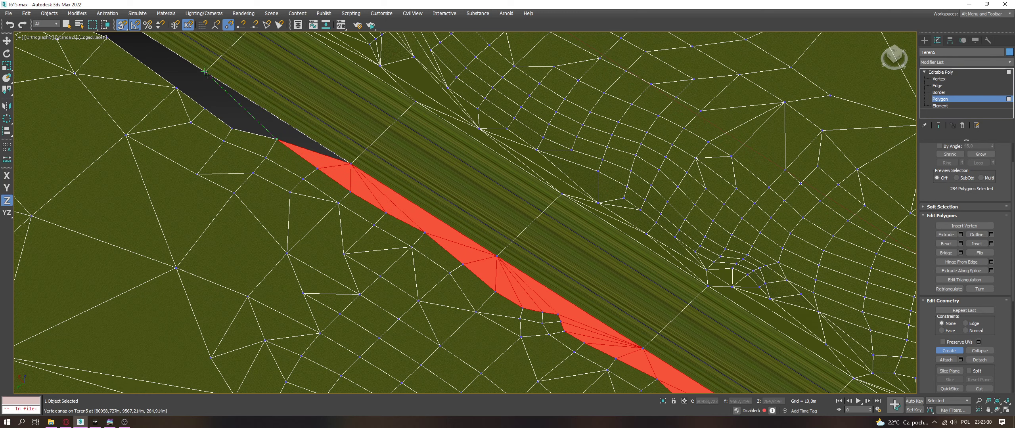
# Step: Continue the fill to the following embankment vertex and fan triangles from it across the bend in the terrain border
pyautogui.click(205, 72)
pyautogui.click(212, 79)
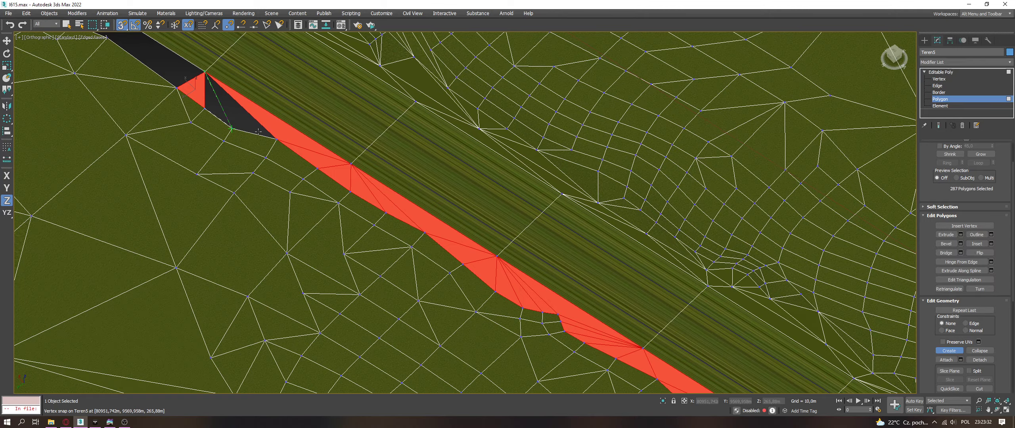
pyautogui.scroll(-5, 220, 88)
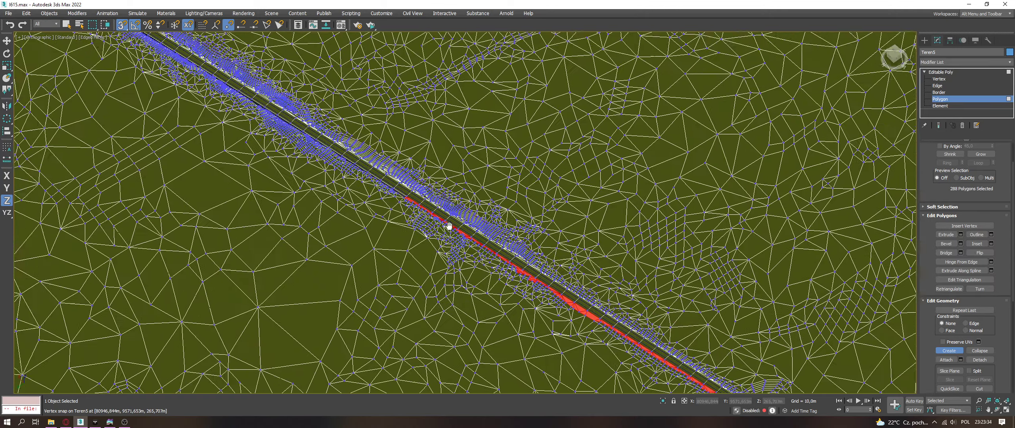
pyautogui.moveTo(448, 226); pyautogui.dragTo(585, 340, button='middle')
pyautogui.scroll(2, 571, 319)
pyautogui.scroll(2, 571, 319)
pyautogui.click(606, 313)
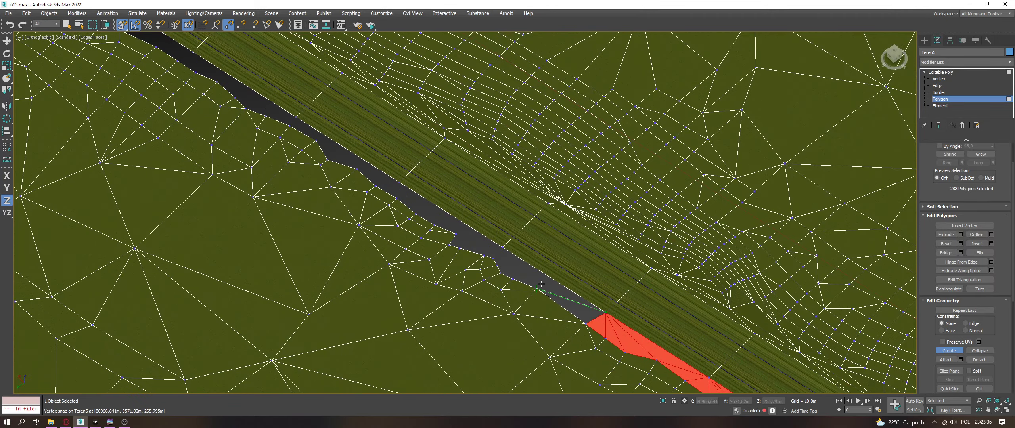
pyautogui.click(607, 306)
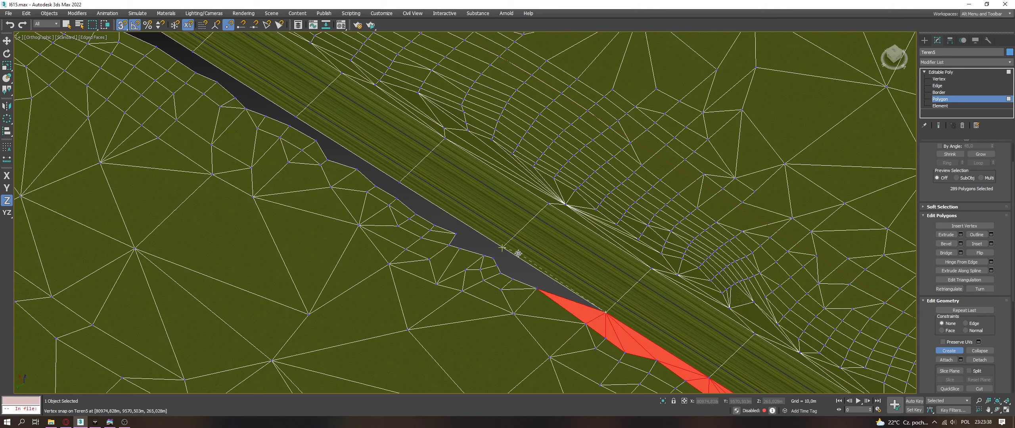
# Step: Connect the next embankment vertex to the terrain border vertices along the edge leading up to the jagged notch
pyautogui.click(500, 249)
pyautogui.click(495, 258)
pyautogui.click(501, 273)
pyautogui.click(512, 280)
pyautogui.click(494, 249)
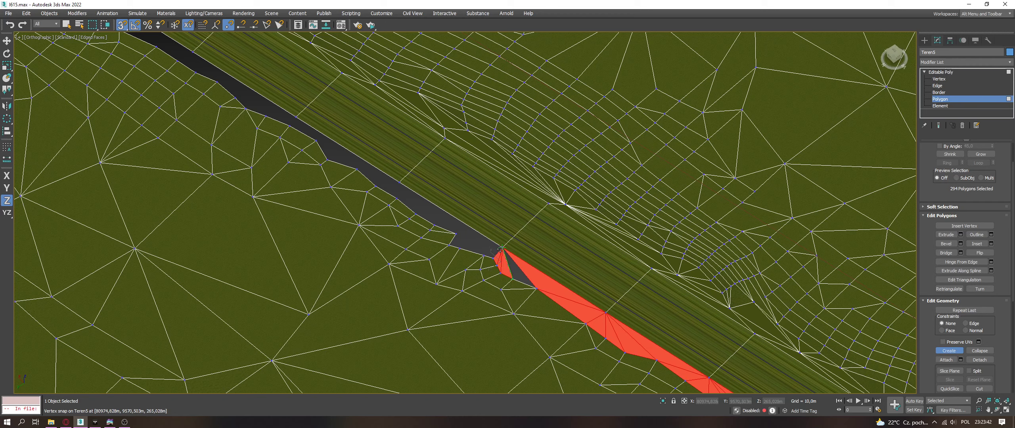
# Step: Fan triangles from the same embankment vertex across the jagged notch to its protruding terrain corner
pyautogui.click(501, 249)
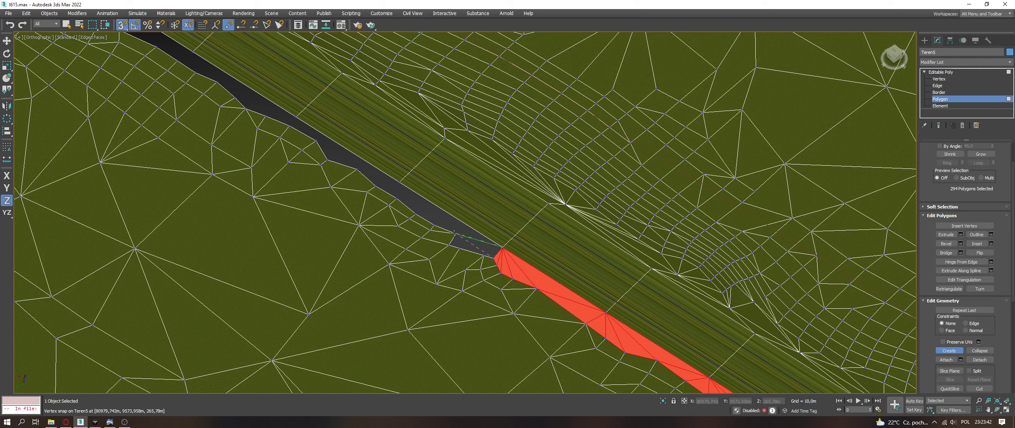
pyautogui.click(484, 255)
pyautogui.click(458, 248)
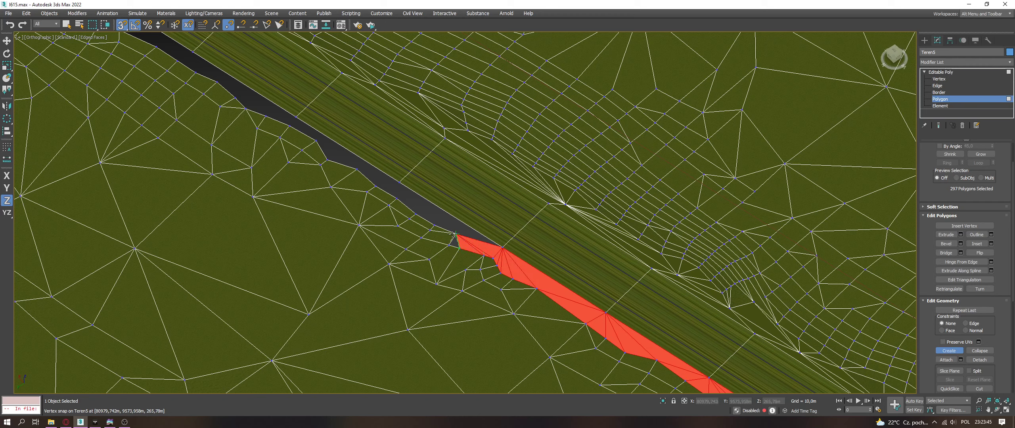
pyautogui.click(503, 248)
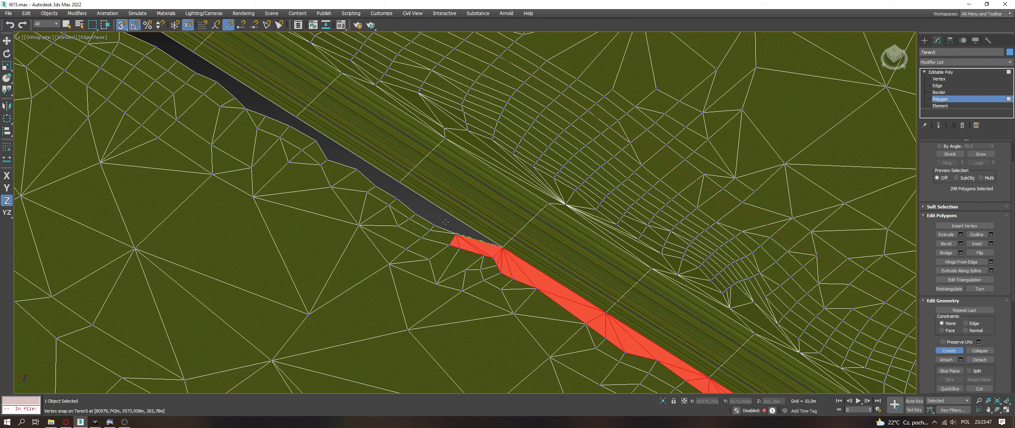
# Step: Bridge from the notch corner to the next embankment vertex and fan triangles to the terrain border vertices opposite it
pyautogui.click(403, 183)
pyautogui.click(397, 198)
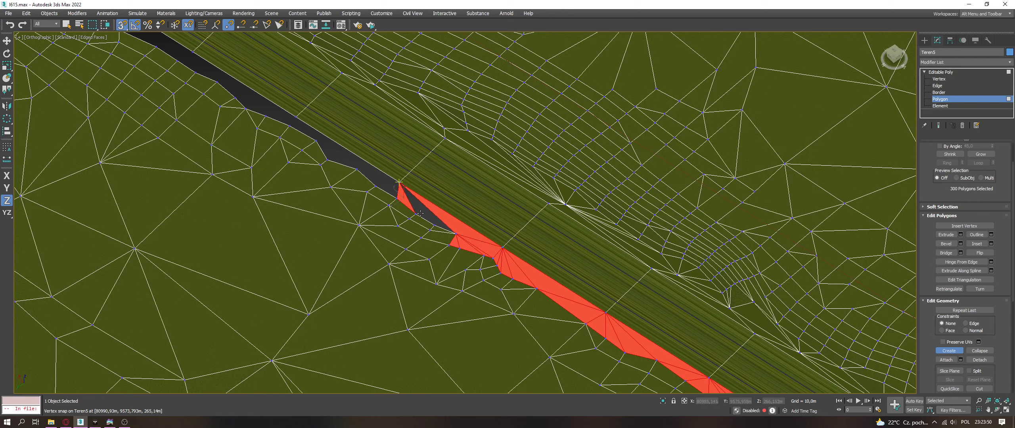
pyautogui.click(415, 214)
pyautogui.click(433, 226)
pyautogui.click(458, 232)
pyautogui.click(399, 184)
pyautogui.click(433, 226)
pyautogui.click(397, 198)
pyautogui.click(375, 186)
pyautogui.click(399, 183)
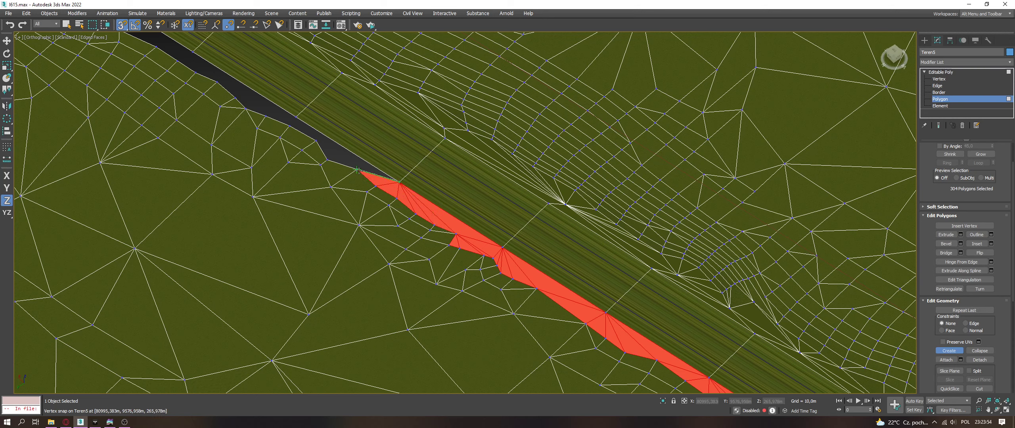
pyautogui.click(327, 160)
pyautogui.click(399, 183)
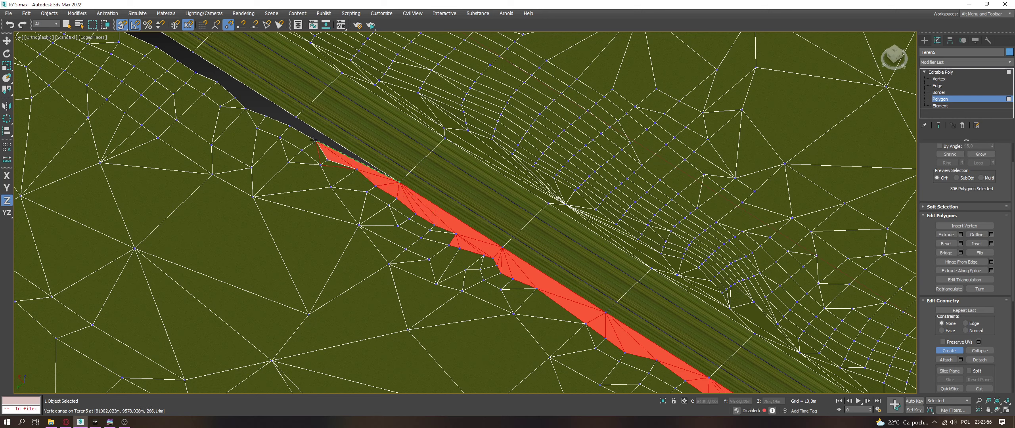
pyautogui.hotkey('ctrl', 'z')
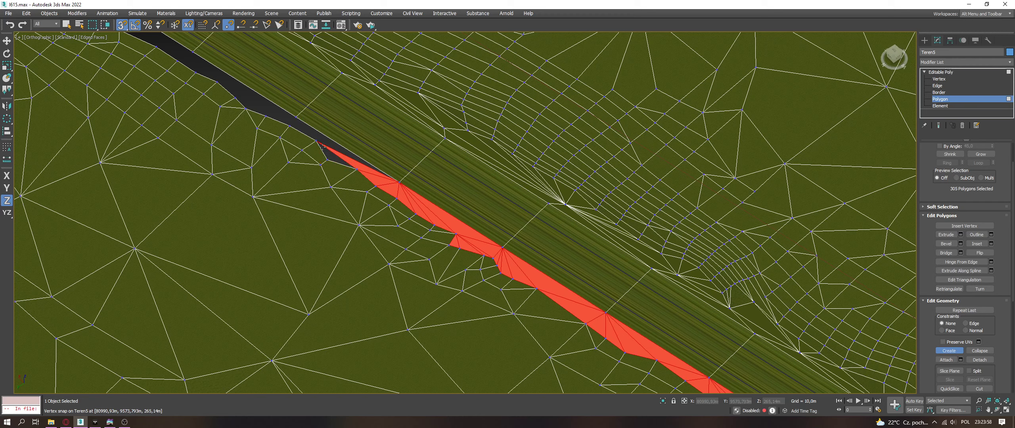
# Step: Span the narrow part of the gap to the next embankment vertex and fill the recess beside it with triangles
pyautogui.click(316, 142)
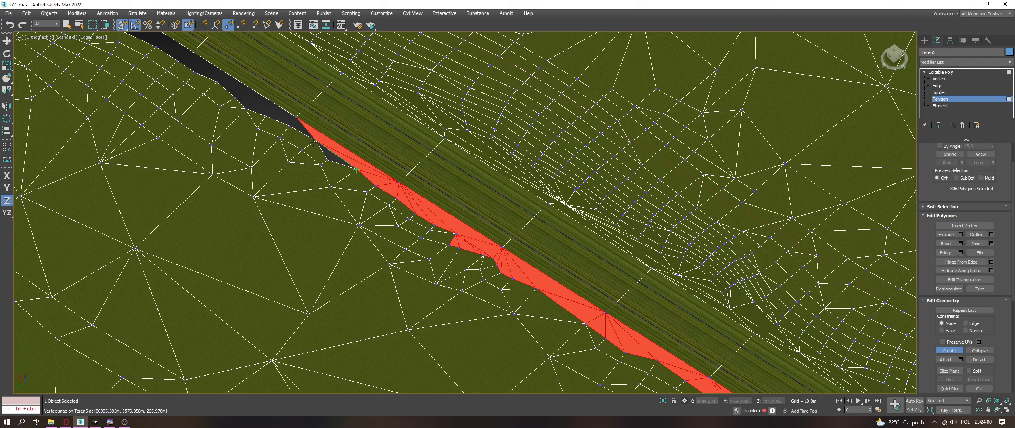
pyautogui.click(295, 117)
pyautogui.click(297, 115)
pyautogui.click(298, 117)
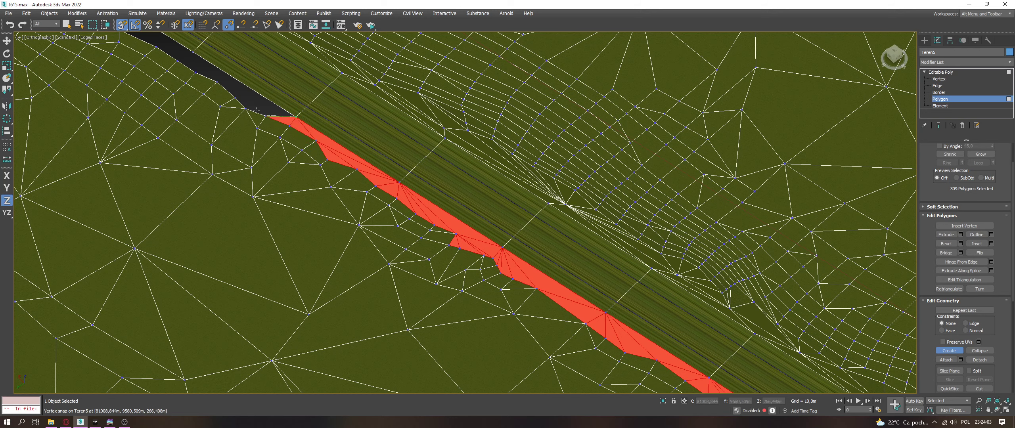
# Step: Create a long triangle from the leading embankment vertex to a distant terrain vertex and fill the curved border recess beneath it
pyautogui.click(218, 83)
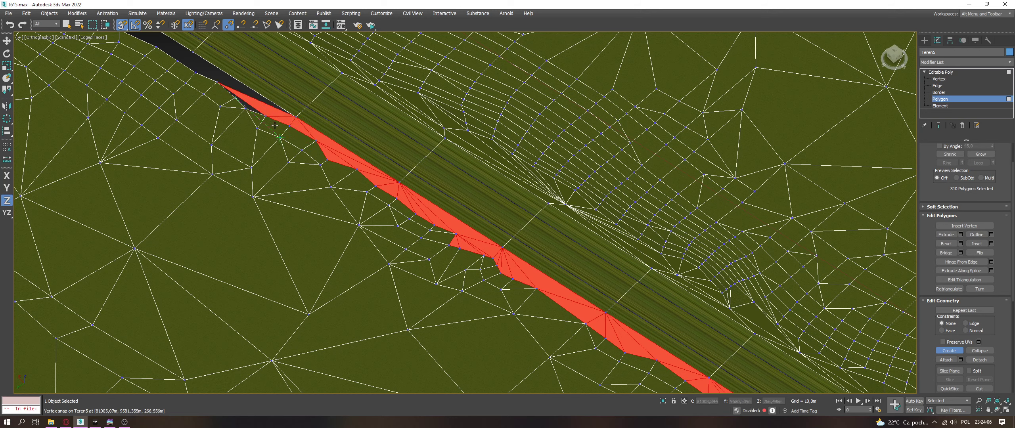
pyautogui.click(265, 116)
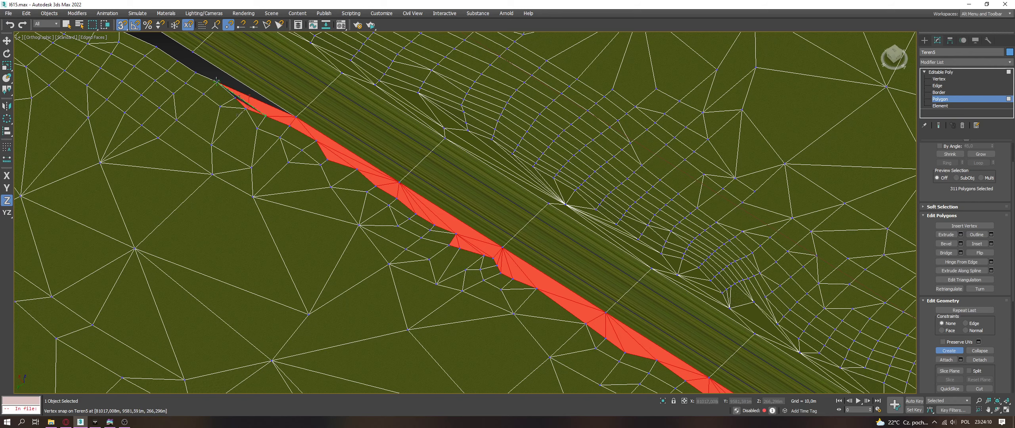
pyautogui.click(231, 78)
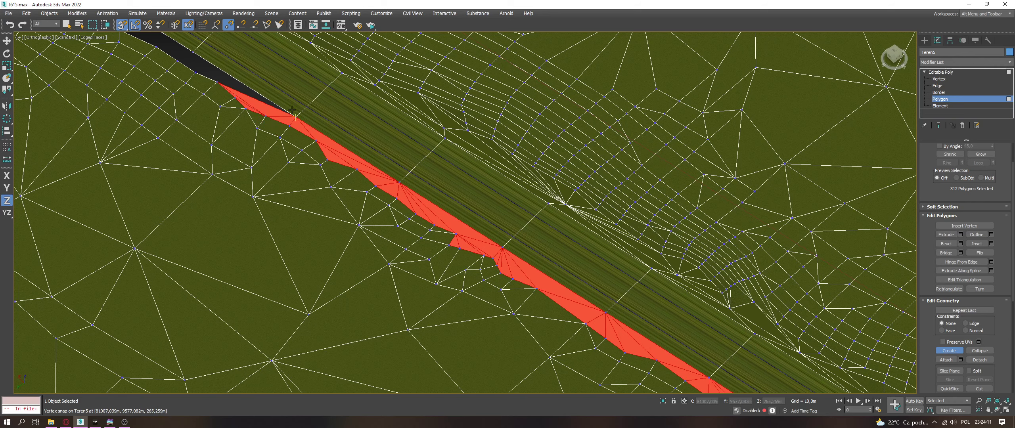
# Step: Bridge to the next embankment vertex and fan triangles from it to the terrain border up to the stepped corner
pyautogui.click(193, 52)
pyautogui.click(212, 79)
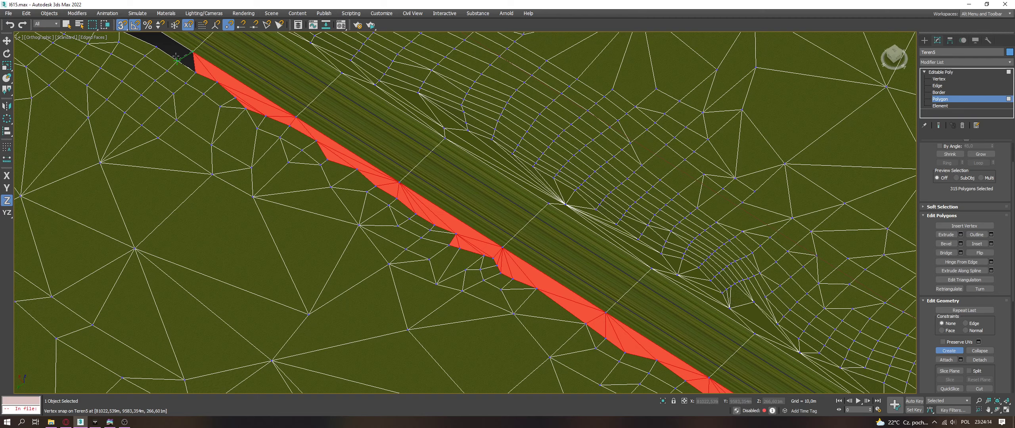
pyautogui.click(160, 47)
pyautogui.moveTo(202, 47); pyautogui.dragTo(421, 246, button='middle')
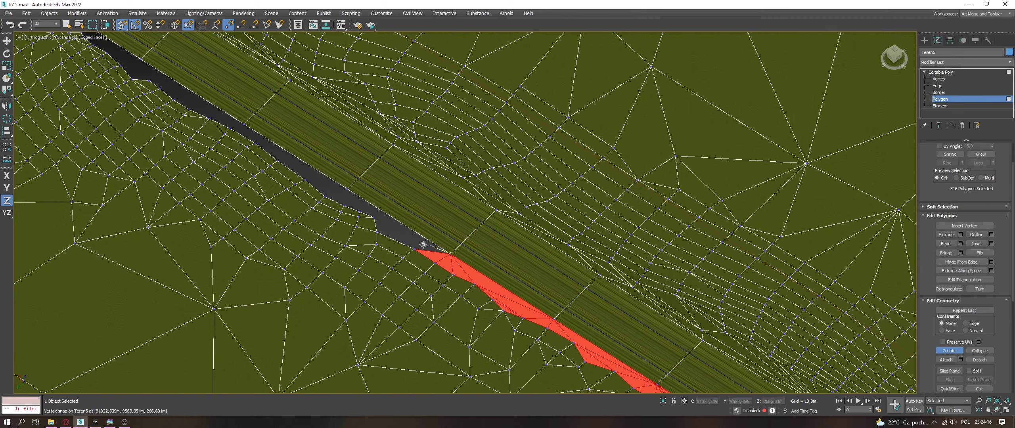
pyautogui.click(424, 245)
pyautogui.click(452, 254)
pyautogui.click(374, 217)
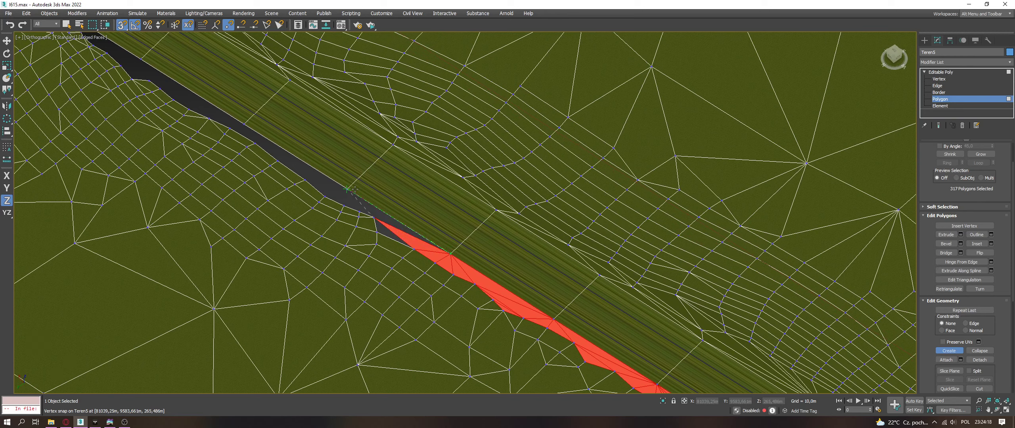
# Step: Bridge from the stepped corner to the next embankment vertex and triangulate to the terrain border vertices around it
pyautogui.click(382, 231)
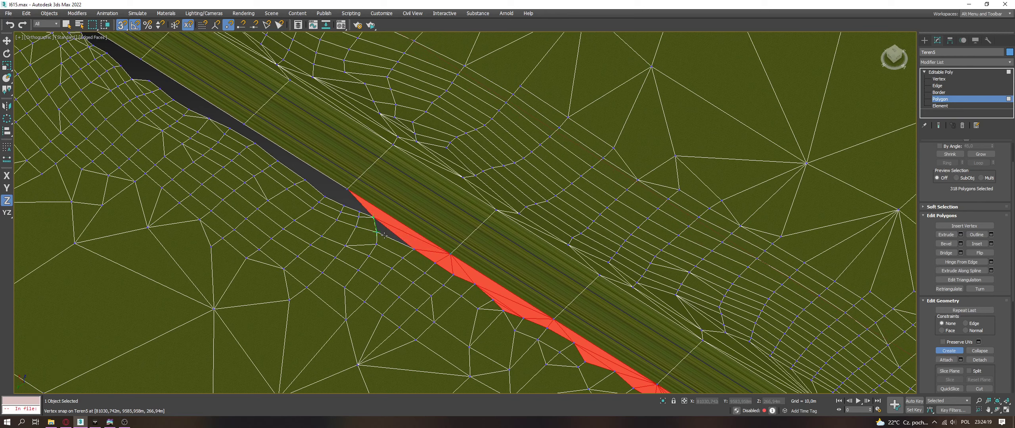
pyautogui.click(372, 213)
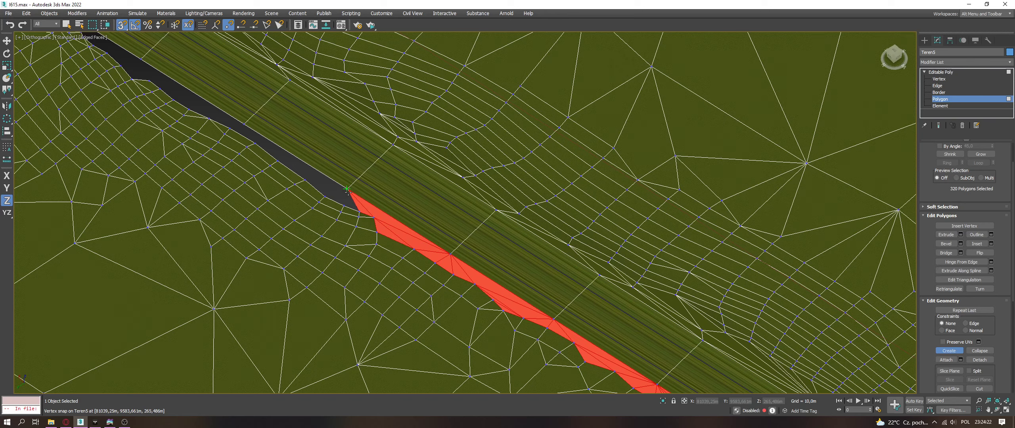
pyautogui.click(343, 201)
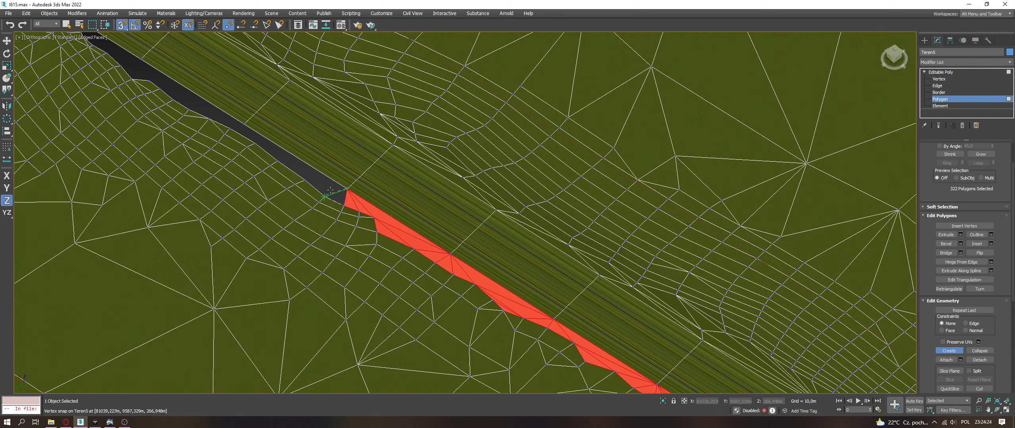
pyautogui.click(307, 181)
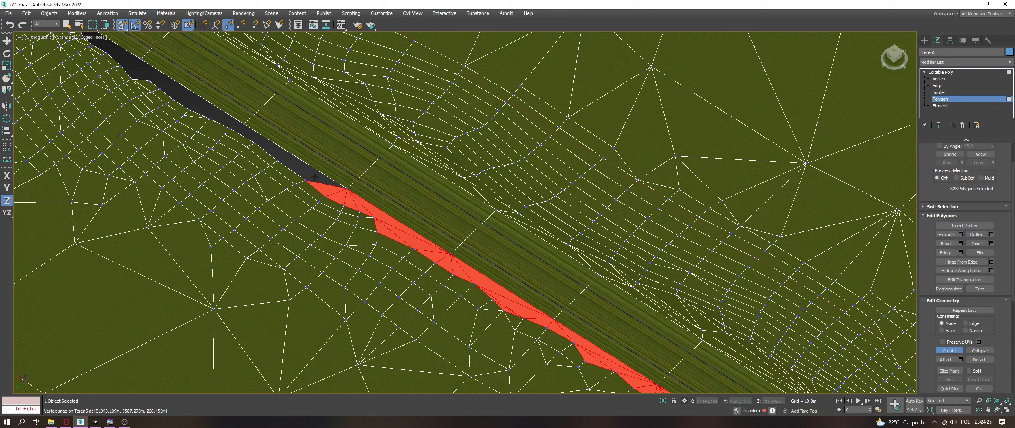
# Step: Extend the fill to the following embankment vertex and fan triangles to the terrain border vertices along the narrow gap
pyautogui.click(245, 124)
pyautogui.click(256, 128)
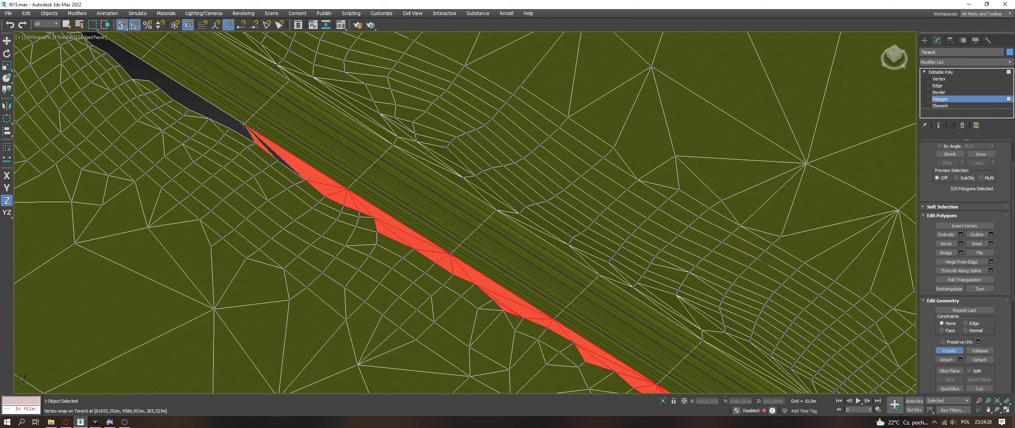
pyautogui.click(230, 128)
pyautogui.click(208, 118)
pyautogui.click(243, 124)
pyautogui.click(190, 111)
pyautogui.moveTo(190, 109); pyautogui.dragTo(230, 161, button='middle')
# Step: Build triangles between the next embankment vertex and the terrain border vertices opposite it, ahead of the filled strip
pyautogui.click(221, 162)
pyautogui.click(194, 149)
pyautogui.click(206, 162)
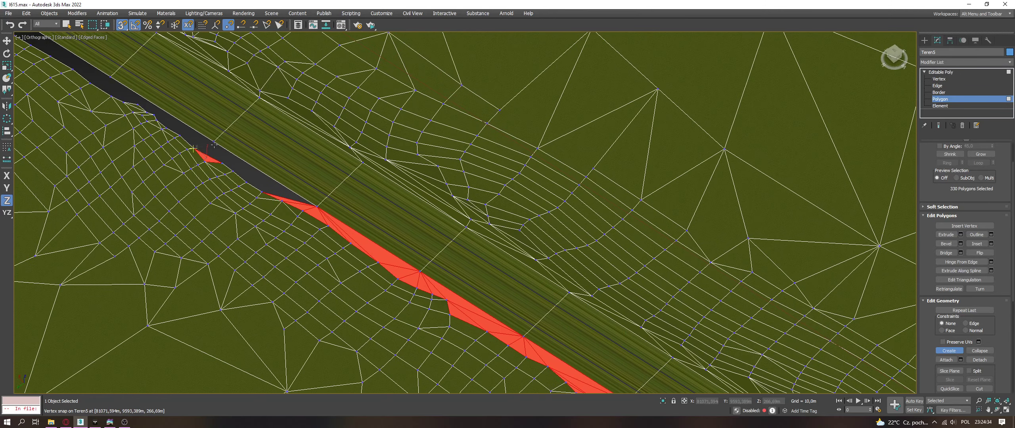
pyautogui.click(221, 162)
pyautogui.click(214, 141)
pyautogui.click(231, 170)
pyautogui.click(215, 141)
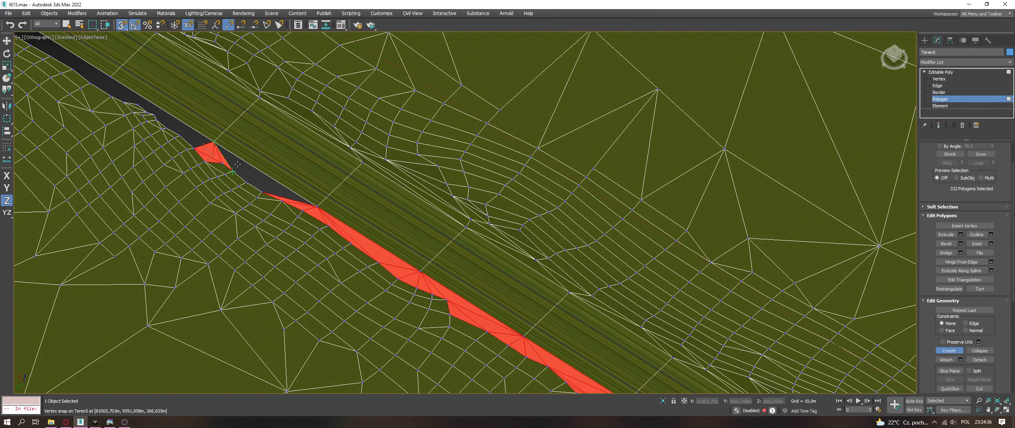
# Step: Join the separate triangles to the filled strip by triangulating the opening between the two neighbouring embankment vertices
pyautogui.click(301, 211)
pyautogui.click(317, 206)
pyautogui.click(214, 142)
pyautogui.click(301, 212)
pyautogui.click(231, 169)
pyautogui.click(316, 207)
pyautogui.click(214, 142)
pyautogui.click(231, 169)
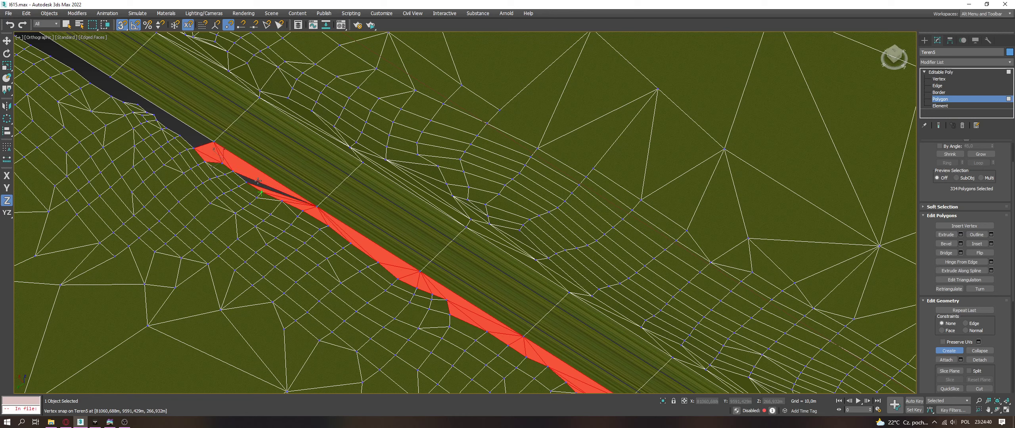
pyautogui.click(317, 206)
pyautogui.click(245, 183)
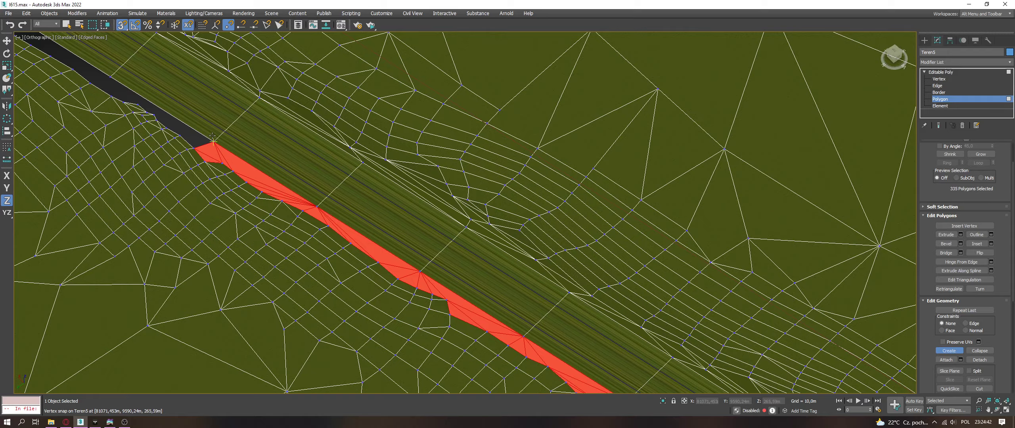
# Step: End polygon creation with the Move tool and select the single triangle at the end of the open gap beside the embankment
pyautogui.moveTo(191, 138); pyautogui.dragTo(667, 307, button='middle')
pyautogui.scroll(8, 449, 239)
pyautogui.press('w')
pyautogui.click(449, 239)
pyautogui.click(445, 193)
pyautogui.scroll(5, 495, 317)
pyautogui.click(496, 318)
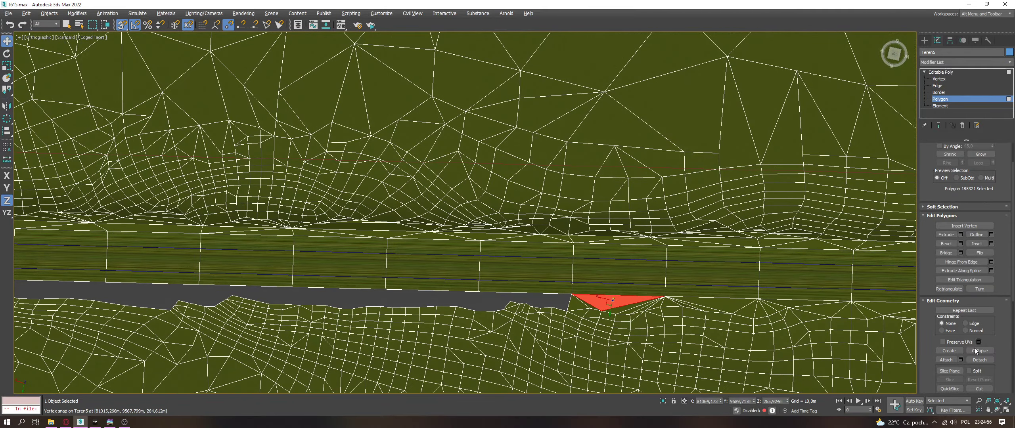
# Step: Create a triangle between the embankment vertex at the open end of the gap and the nearest terrain border vertices
pyautogui.click(959, 352)
pyautogui.scroll(2, 466, 311)
pyautogui.keyDown('alt'); pyautogui.moveTo(466, 311); pyautogui.dragTo(499, 302, button='middle'); pyautogui.keyUp('alt')
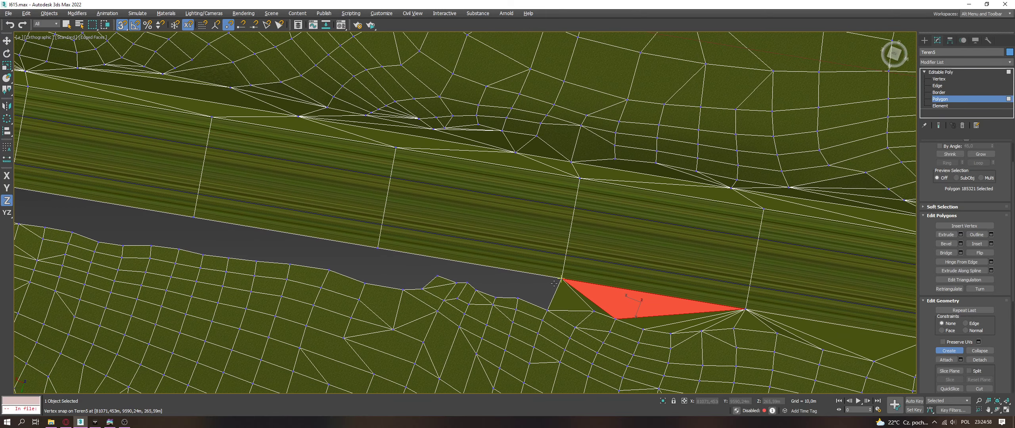
pyautogui.click(563, 279)
pyautogui.click(516, 291)
pyautogui.click(564, 278)
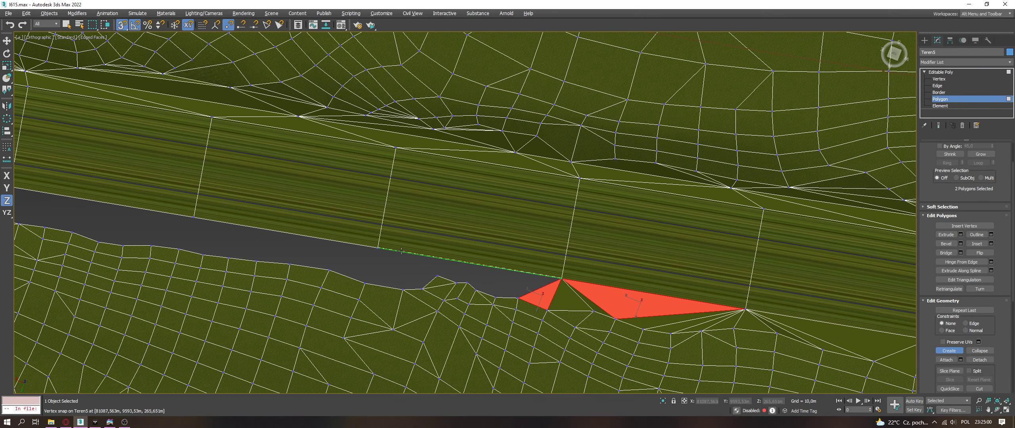
# Step: Bridge to the next embankment vertex with a long triangle and triangulate the opening down to the jagged terrain border below it
pyautogui.click(378, 248)
pyautogui.click(437, 276)
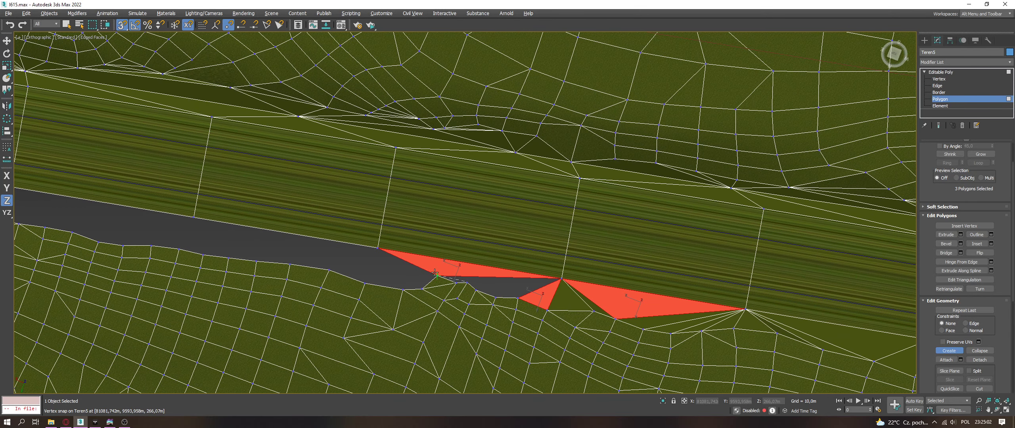
pyautogui.click(466, 282)
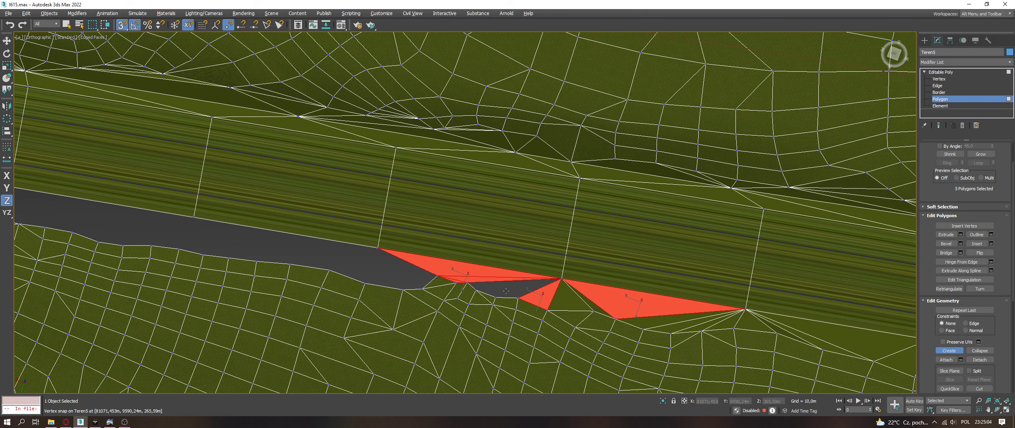
pyautogui.click(475, 285)
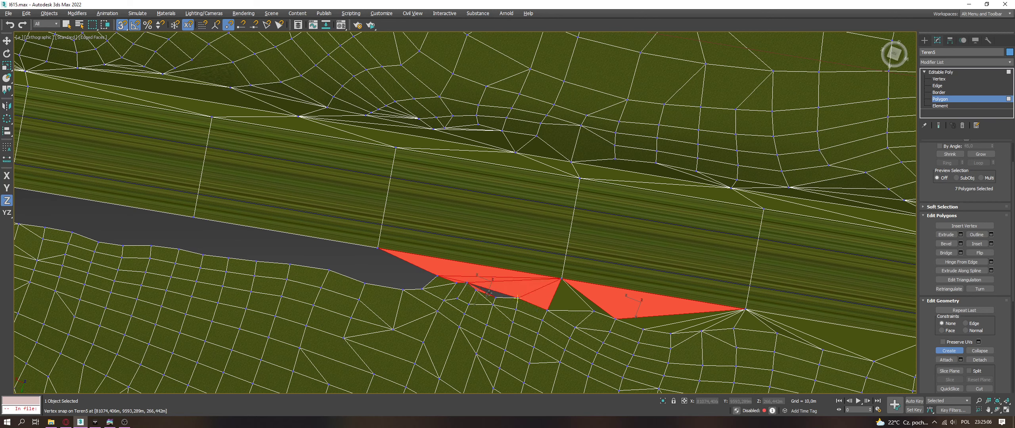
pyautogui.press('Return')
pyautogui.click(476, 281)
pyautogui.press('Return')
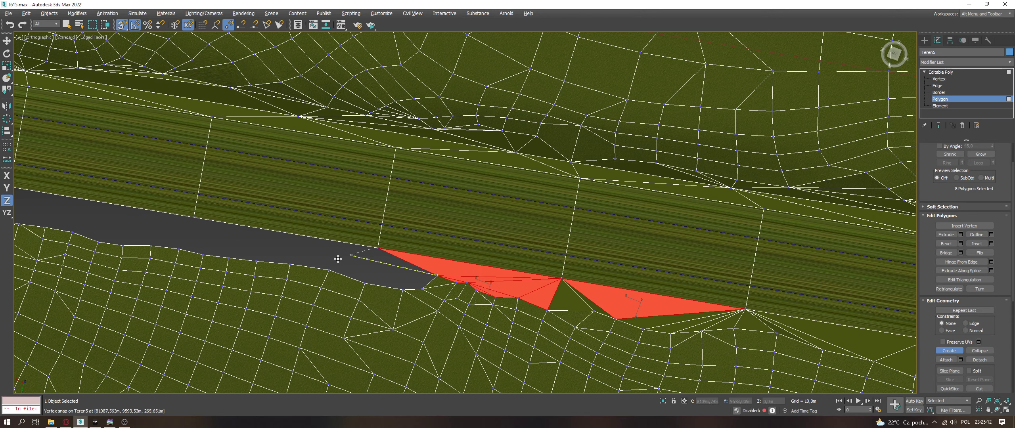
# Step: Fan triangles from that embankment vertex to the terrain border vertices past the jagged section
pyautogui.click(376, 251)
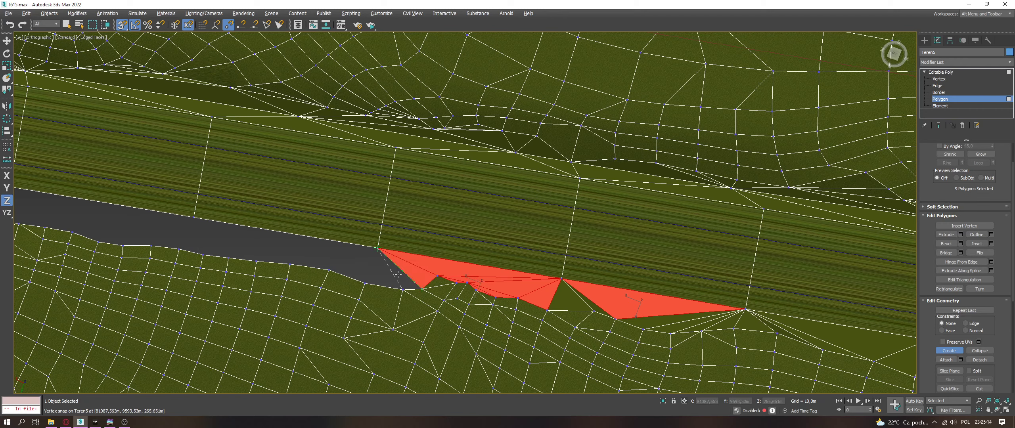
pyautogui.click(403, 289)
pyautogui.click(365, 282)
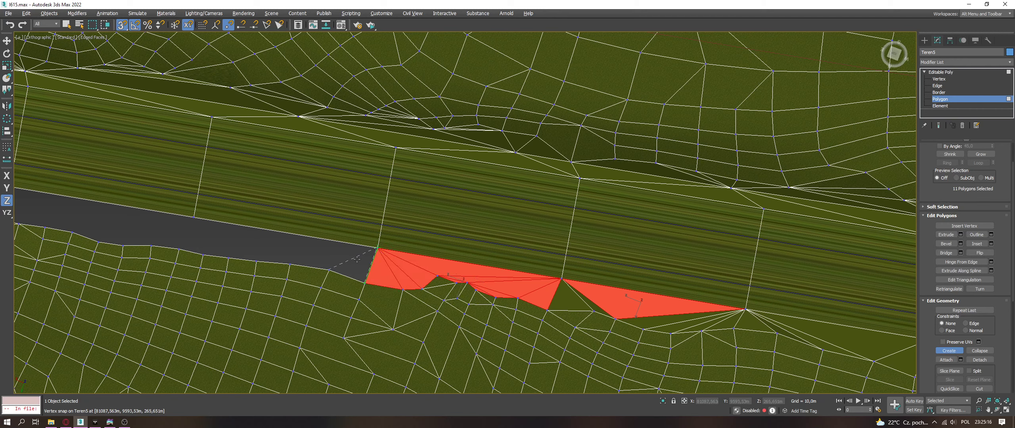
pyautogui.click(329, 270)
pyautogui.click(291, 257)
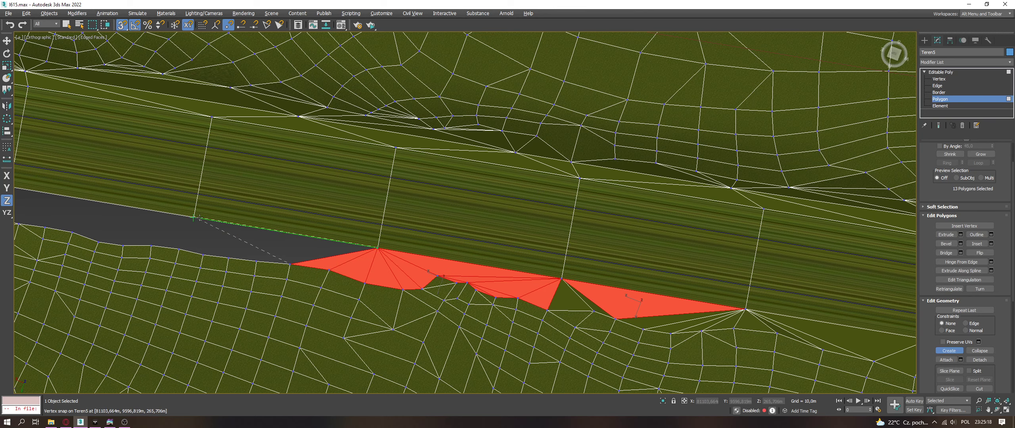
# Step: Extend the fill along one more embankment segment and fan triangles from its far vertex to the terrain border on both sides
pyautogui.click(201, 230)
pyautogui.click(194, 217)
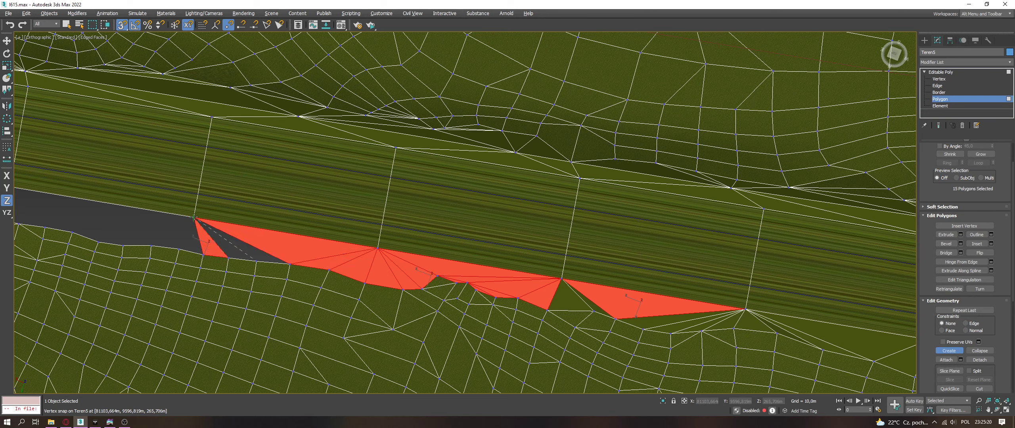
pyautogui.click(195, 217)
pyautogui.click(196, 234)
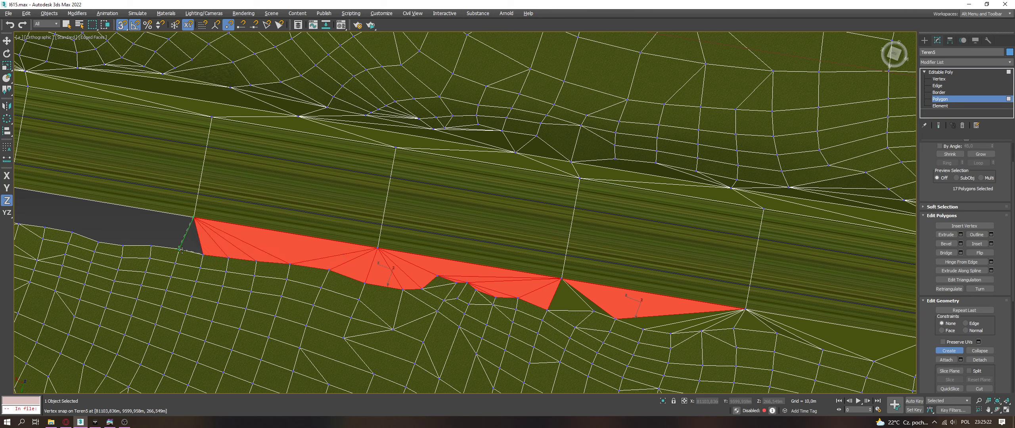
pyautogui.click(179, 248)
pyautogui.click(152, 246)
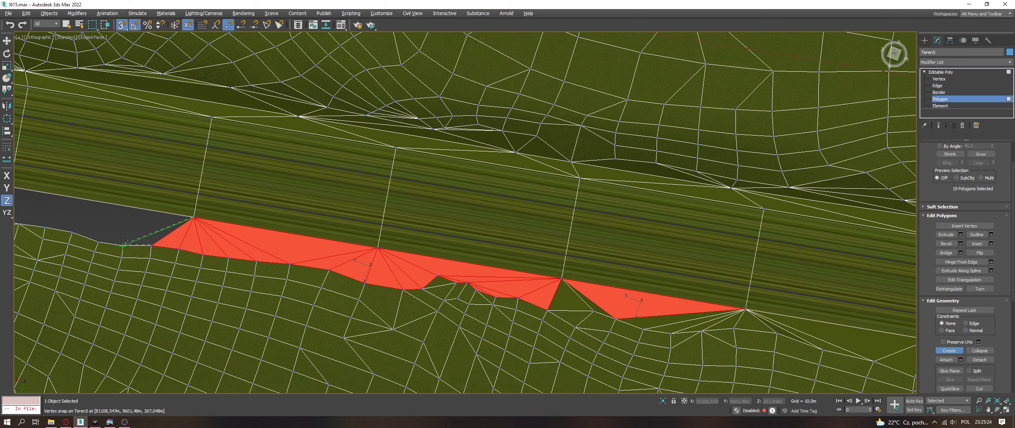
pyautogui.click(193, 217)
# Step: Discard the triangle started toward the following embankment vertex and add more fan triangles from the current vertex to the terrain border
pyautogui.moveTo(123, 220); pyautogui.dragTo(339, 223, button='middle')
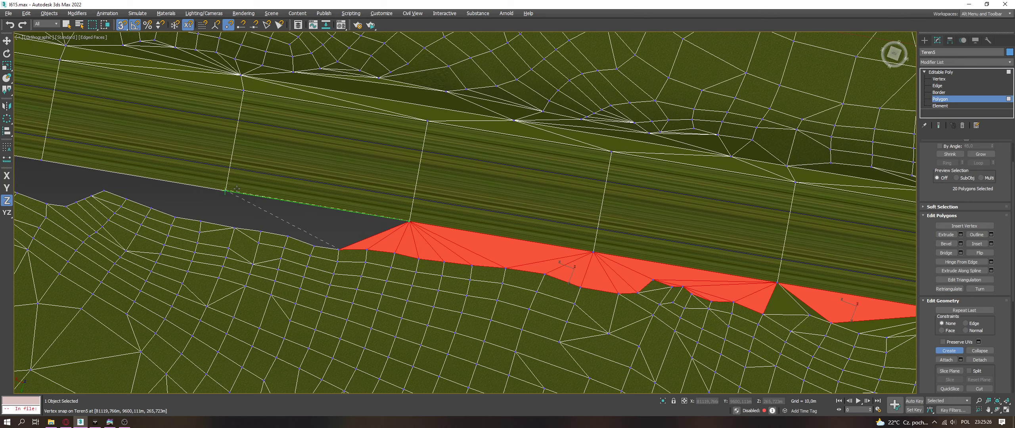
pyautogui.click(339, 249)
pyautogui.hotkey('ctrl', 'z')
pyautogui.click(313, 246)
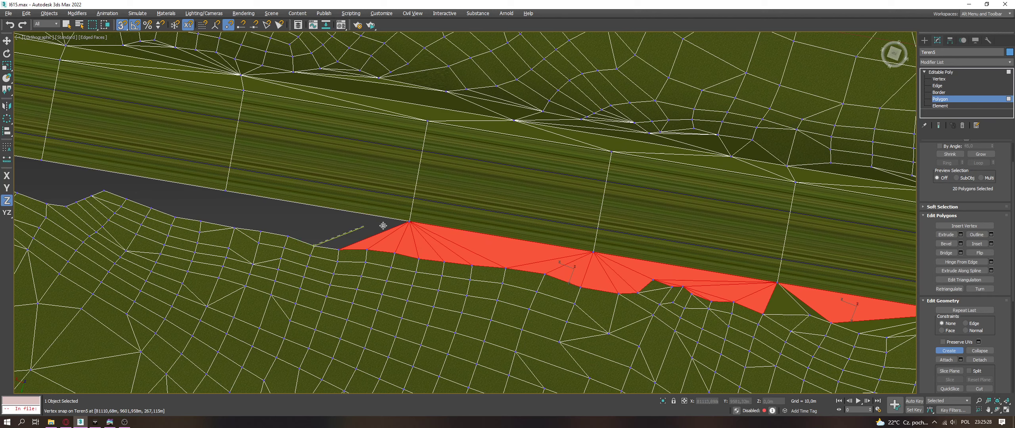
pyautogui.click(339, 249)
pyautogui.click(410, 222)
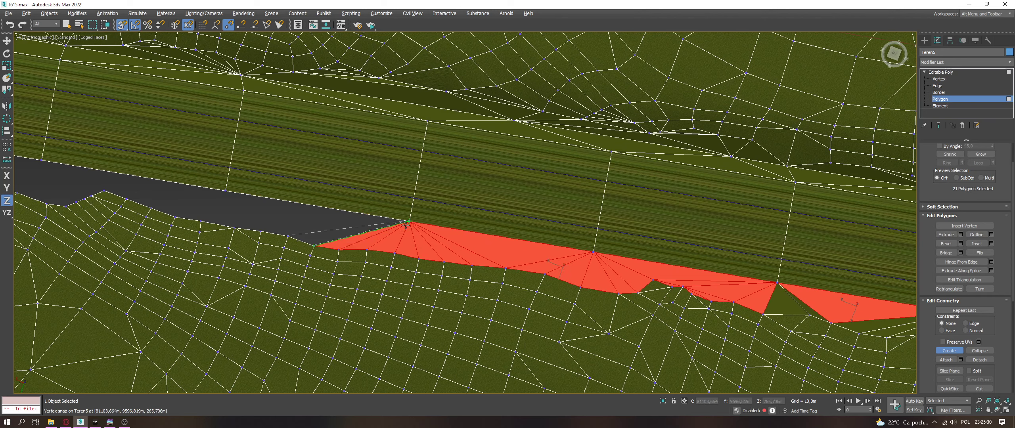
pyautogui.click(287, 237)
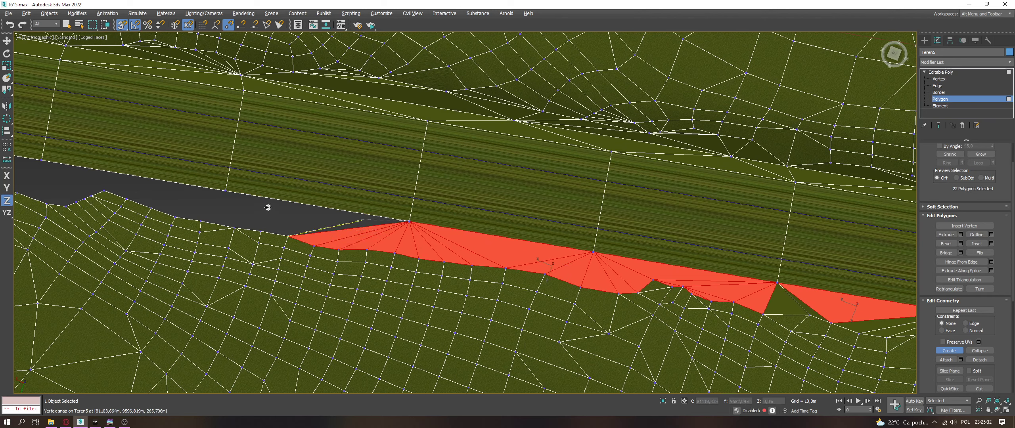
# Step: Continue the fill to the following embankment vertex and fan triangles along the terrain border up to its protruding corner
pyautogui.click(226, 191)
pyautogui.click(280, 231)
pyautogui.click(259, 231)
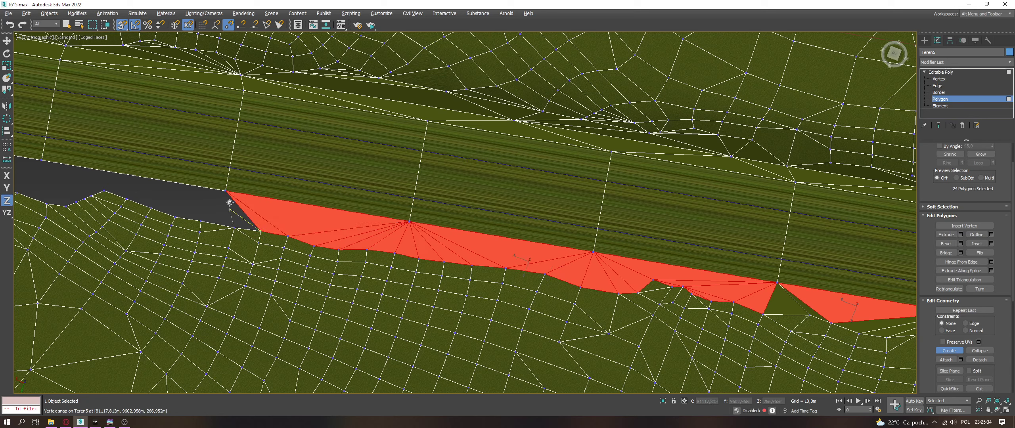
pyautogui.click(234, 228)
pyautogui.click(226, 192)
pyautogui.click(226, 192)
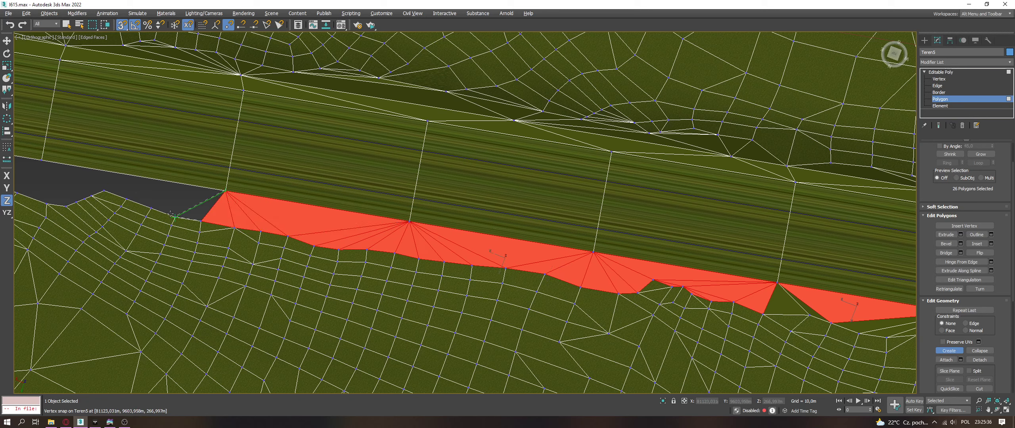
pyautogui.click(175, 216)
pyautogui.click(151, 206)
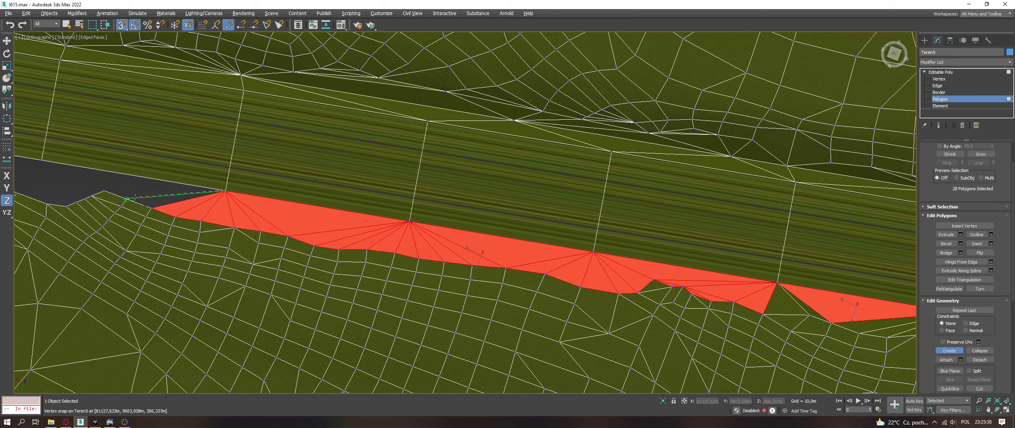
pyautogui.click(126, 198)
pyautogui.click(104, 191)
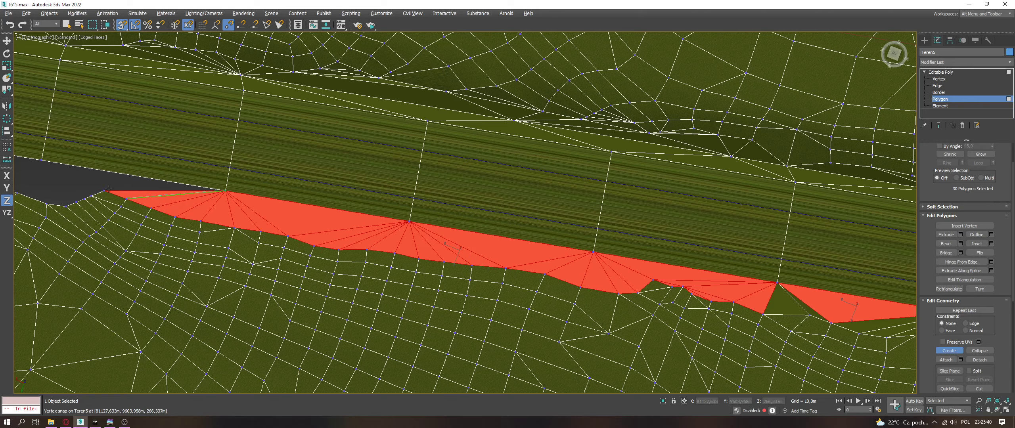
# Step: End polygon creation, check the gap along the embankment, and select the last triangle at its open end
pyautogui.scroll(-15, 84, 172)
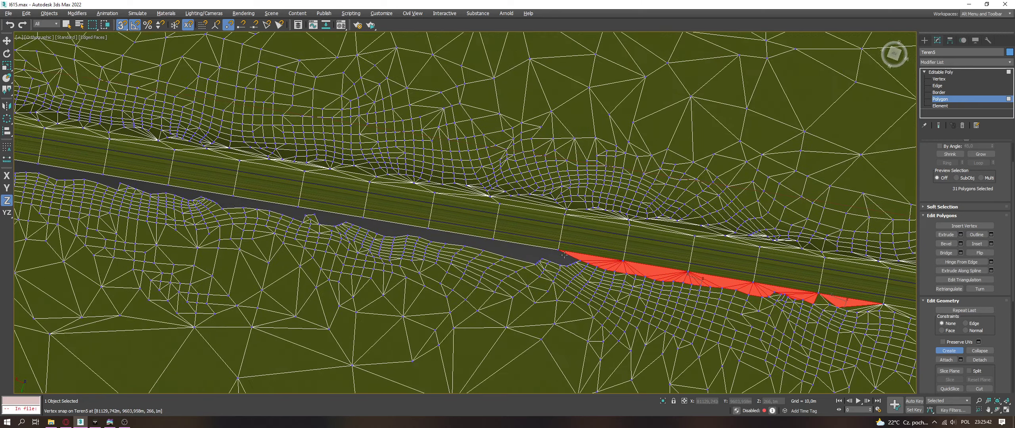
pyautogui.scroll(15, 413, 238)
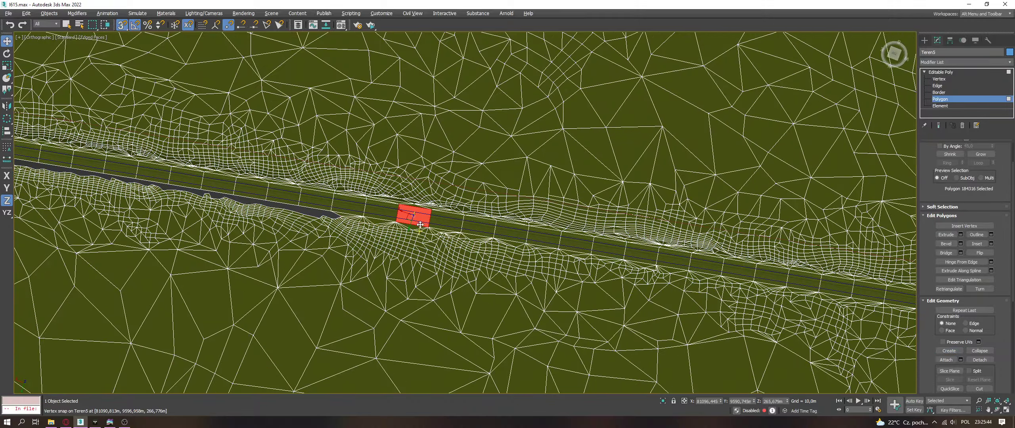
pyautogui.keyDown('alt'); pyautogui.moveTo(477, 218); pyautogui.dragTo(443, 174, button='middle'); pyautogui.keyUp('alt')
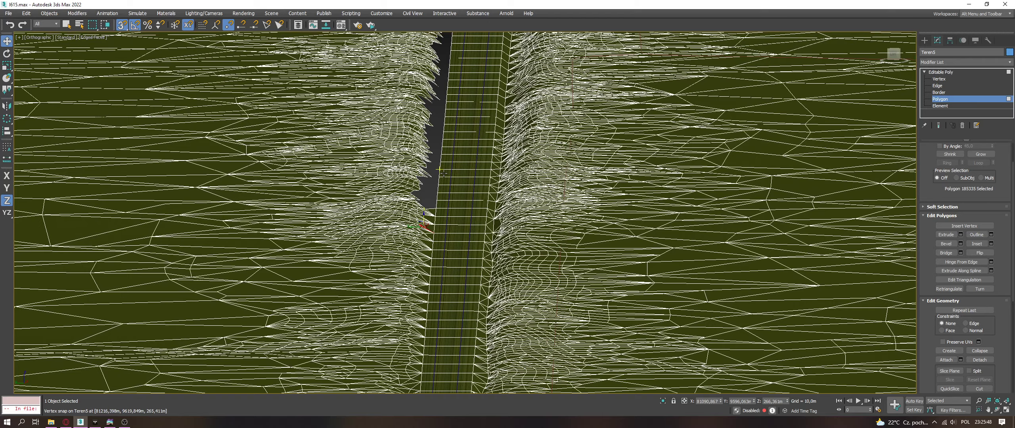
pyautogui.keyDown('alt'); pyautogui.moveTo(443, 173); pyautogui.dragTo(773, 278, button='middle'); pyautogui.keyUp('alt')
pyautogui.click(423, 249)
pyautogui.scroll(5, 424, 249)
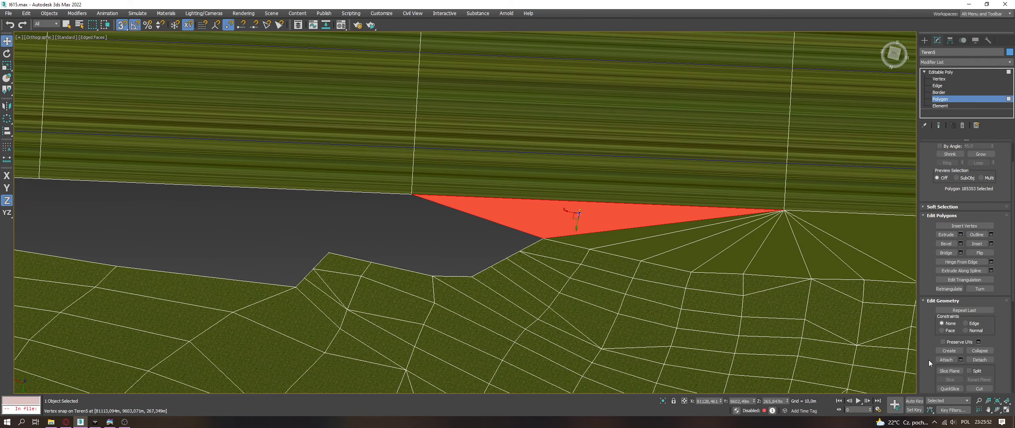
# Step: Resume polygon creation and fan triangles from the embankment vertex at the open end across the terrain notch to its far corner
pyautogui.scroll(-3, 554, 232)
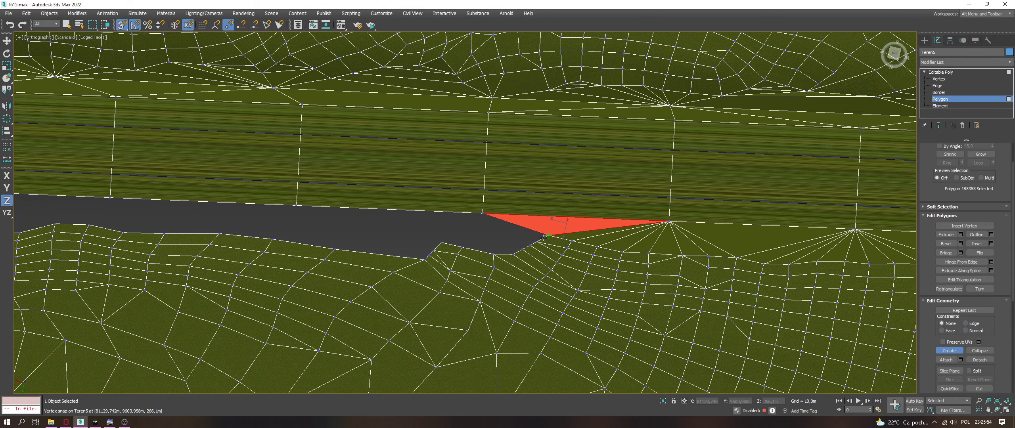
pyautogui.click(531, 244)
pyautogui.click(483, 214)
pyautogui.click(942, 351)
pyautogui.click(942, 352)
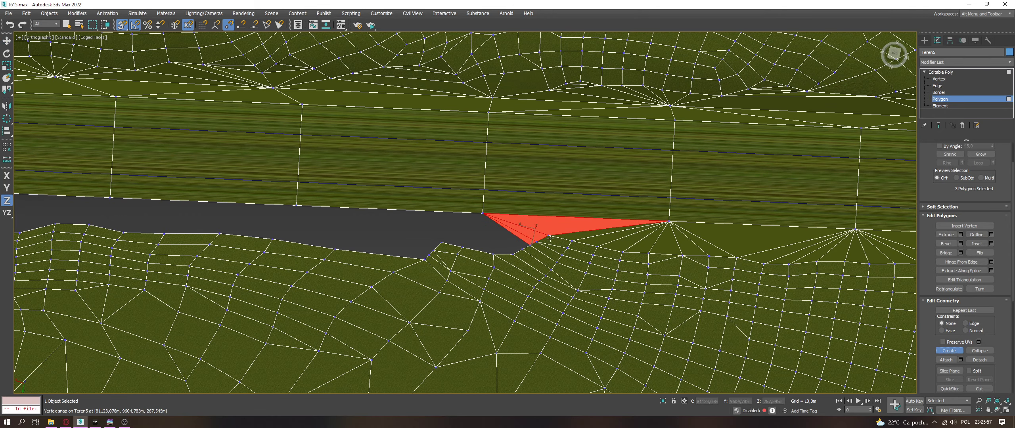
pyautogui.click(530, 244)
pyautogui.click(487, 212)
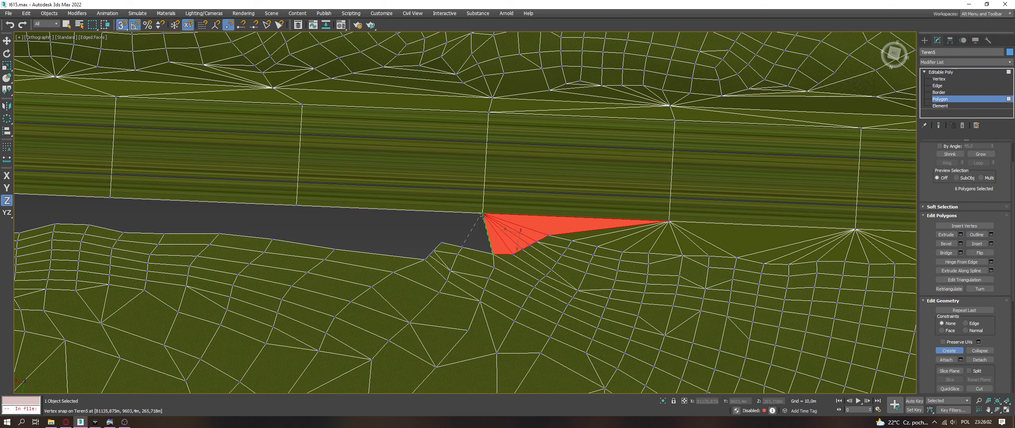
pyautogui.click(458, 254)
pyautogui.click(483, 214)
pyautogui.click(441, 243)
pyautogui.click(483, 214)
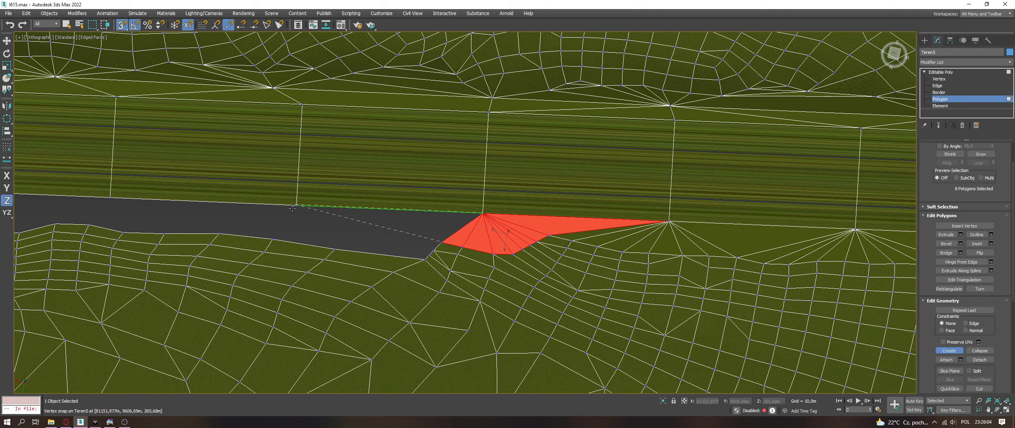
# Step: Extend the fill to the next embankment vertex and close the narrow recess at the terrain border with thin triangles
pyautogui.click(297, 205)
pyautogui.click(334, 249)
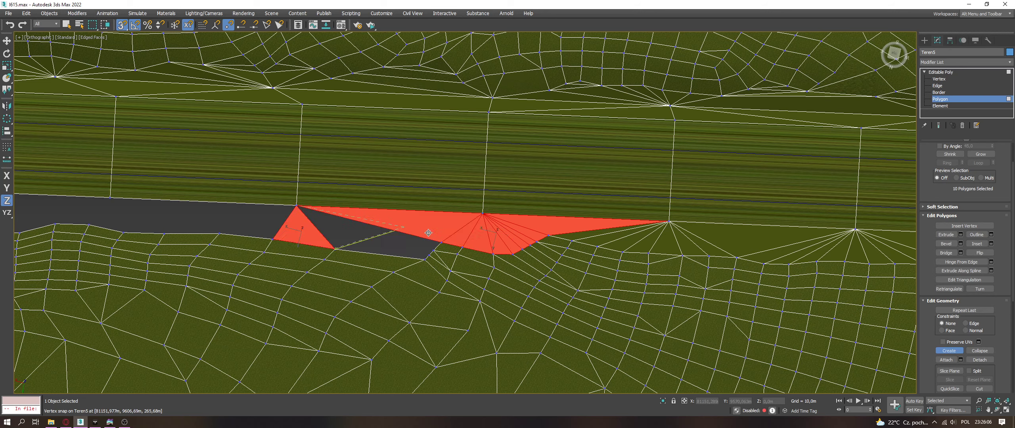
pyautogui.click(441, 243)
pyautogui.click(434, 250)
pyautogui.click(335, 249)
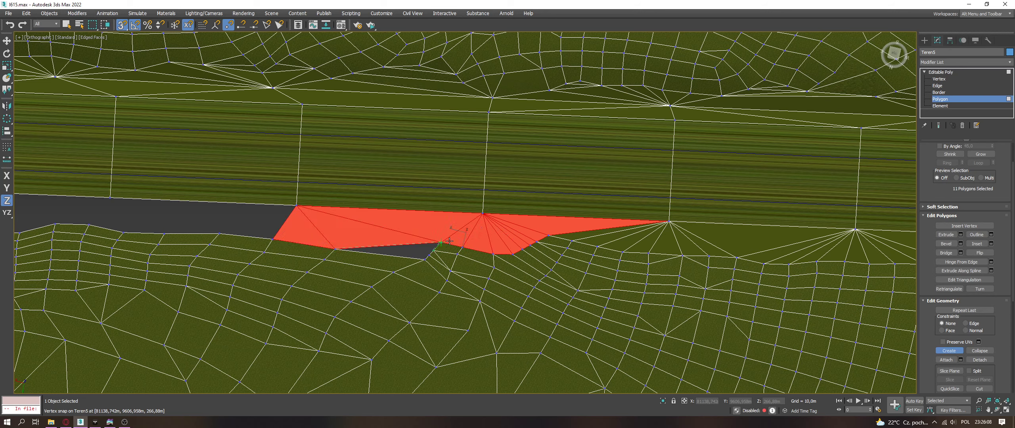
pyautogui.click(435, 250)
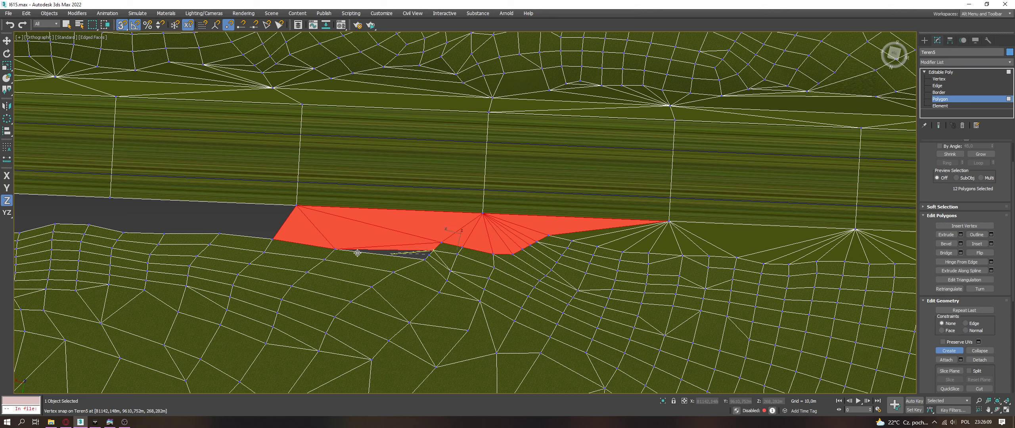
pyautogui.click(424, 259)
# Step: Close the rest of the narrow recess and fan triangles from the embankment vertex along the terrain border, reaching the next embankment vertex
pyautogui.click(296, 205)
pyautogui.click(273, 240)
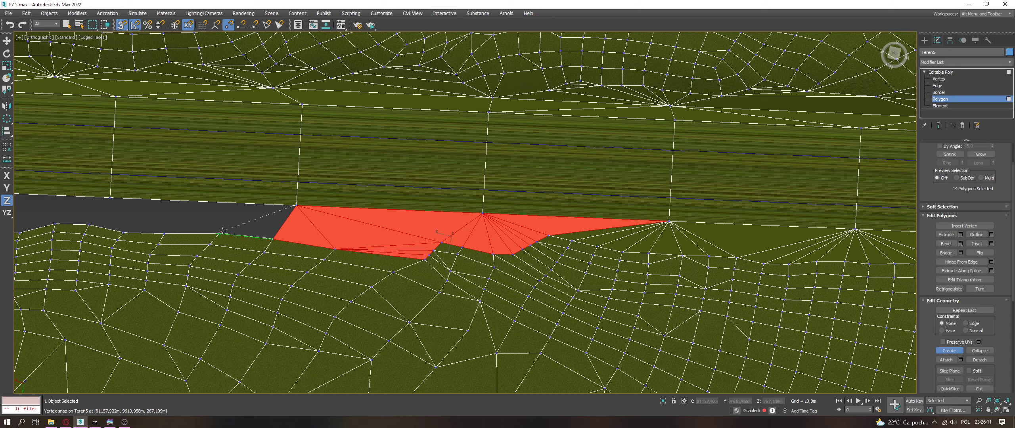
pyautogui.click(297, 205)
pyautogui.click(163, 233)
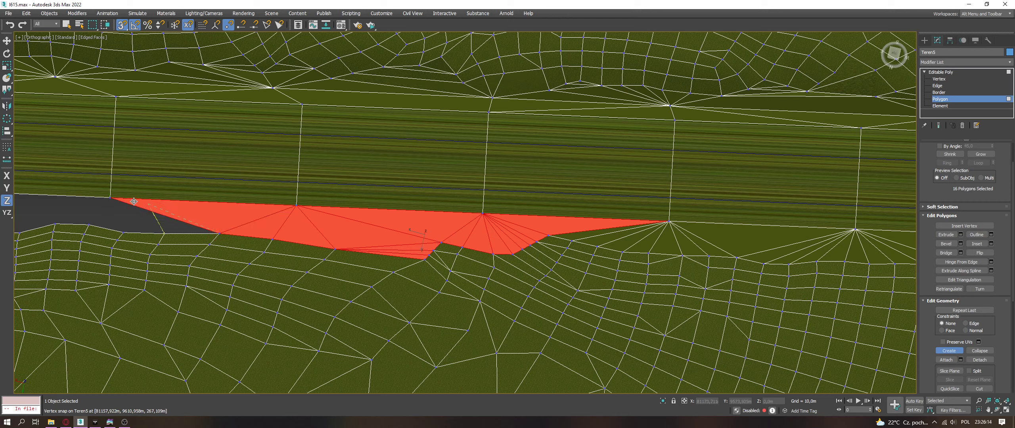
# Step: Fan triangles from the newly reached embankment vertex along the terrain border, across the shallow bend and up its rising edge
pyautogui.click(123, 231)
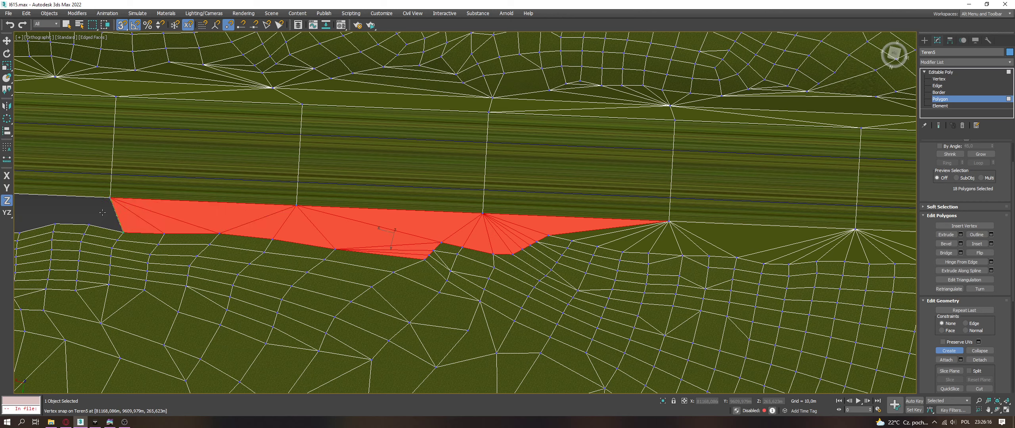
pyautogui.click(109, 199)
pyautogui.click(55, 224)
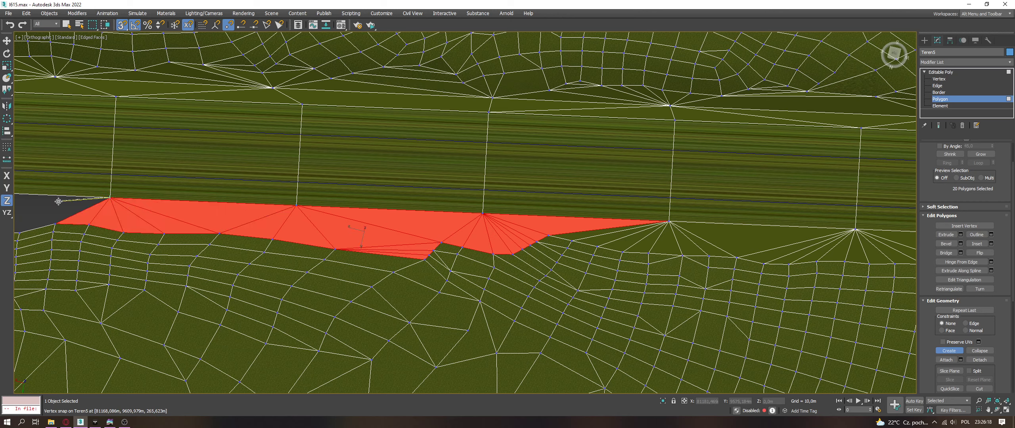
pyautogui.moveTo(56, 224); pyautogui.dragTo(412, 229, button='middle')
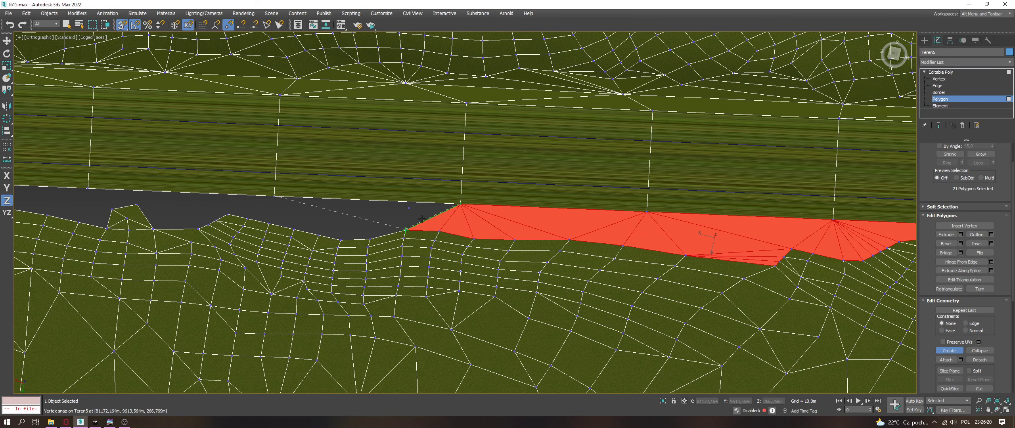
# Step: Extend the fill to the following embankment vertex and fan triangles from it across the bottom of the wide terrain dip
pyautogui.click(275, 196)
pyautogui.hotkey('ctrl', 'z')
pyautogui.click(291, 217)
pyautogui.click(369, 238)
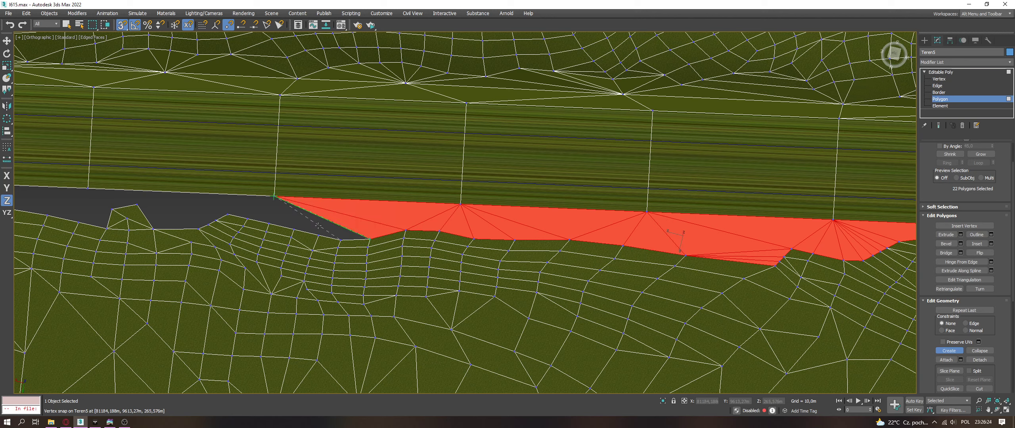
pyautogui.click(341, 240)
pyautogui.click(276, 196)
pyautogui.click(317, 235)
pyautogui.click(274, 195)
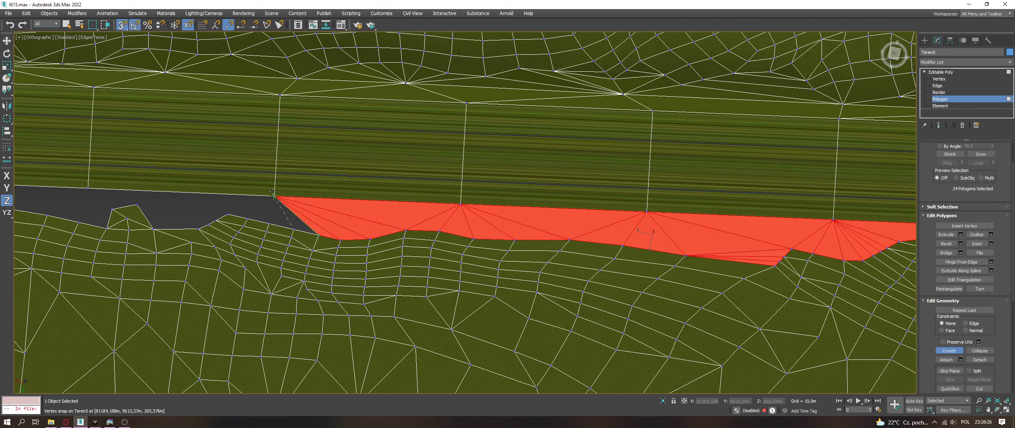
# Step: Continue the fan from the same embankment vertex up the terrain slope to the crest beside the open hollow
pyautogui.click(293, 229)
pyautogui.click(274, 196)
pyautogui.click(268, 224)
pyautogui.click(249, 218)
pyautogui.click(273, 196)
pyautogui.click(228, 215)
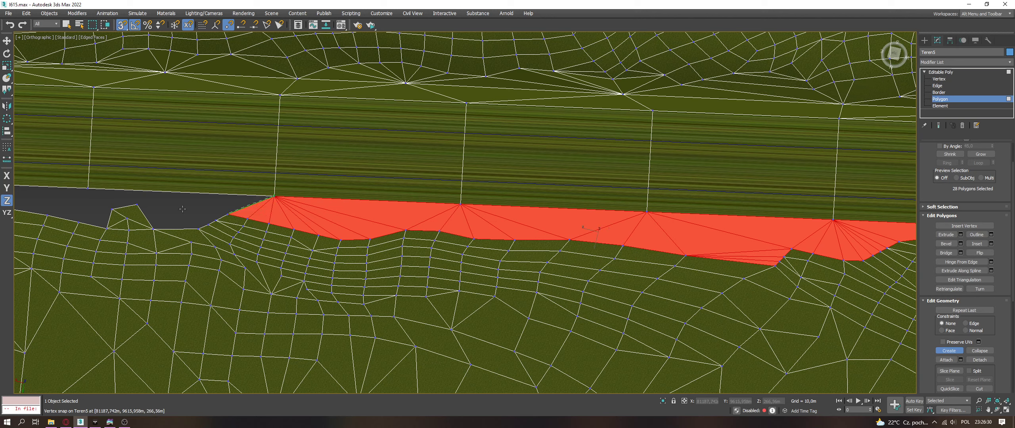
# Step: Bridge the hollow with a triangle to the tip of the small terrain peak, and connect that tip to the next embankment vertex
pyautogui.click(137, 205)
pyautogui.click(274, 196)
pyautogui.click(137, 205)
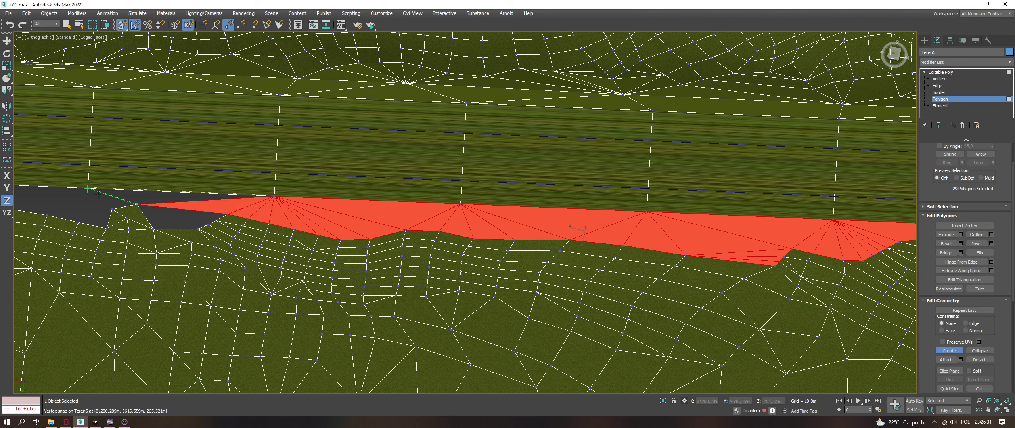
pyautogui.click(138, 205)
# Step: Fill the enclosed hollow between the small terrain peak and the crest with triangles
pyautogui.click(153, 229)
pyautogui.click(198, 230)
pyautogui.click(137, 205)
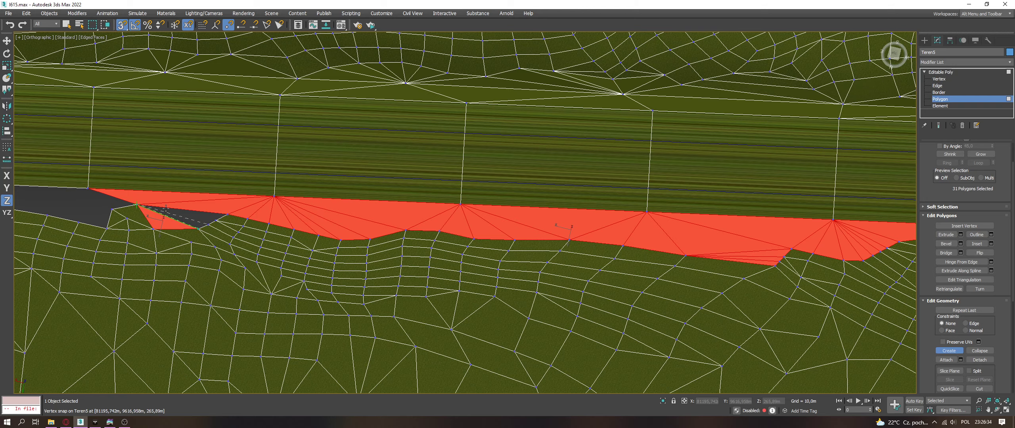
pyautogui.click(204, 225)
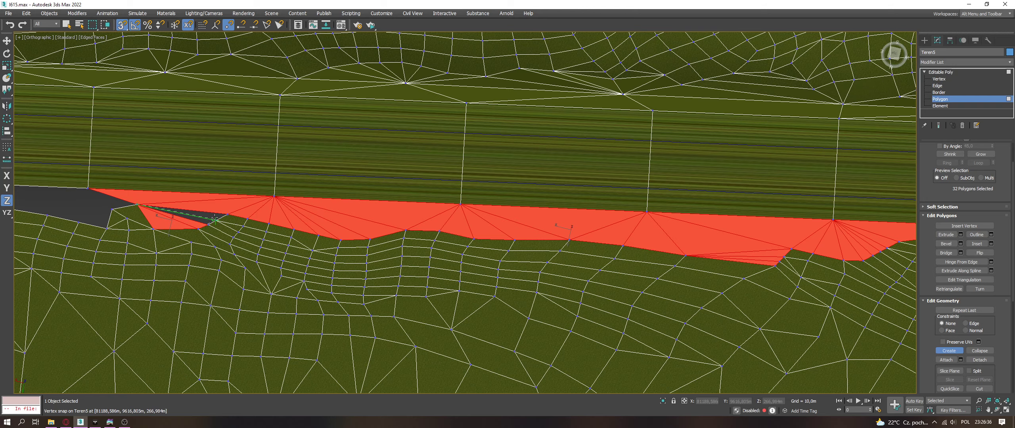
pyautogui.click(220, 215)
# Step: Fan triangles from the next embankment vertex over the far side of the small peak, through the notch and along the terrain border
pyautogui.moveTo(127, 209); pyautogui.dragTo(593, 231, button='middle')
pyautogui.click(552, 240)
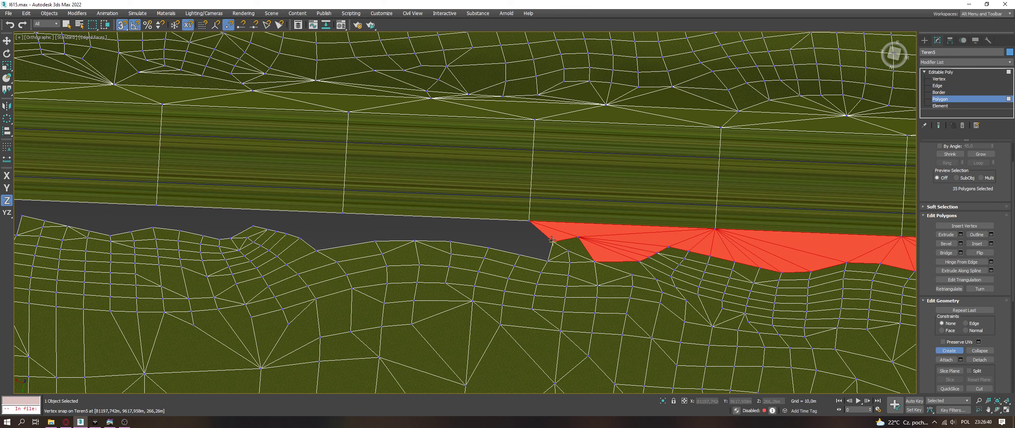
pyautogui.click(548, 244)
pyautogui.click(526, 244)
pyautogui.click(451, 241)
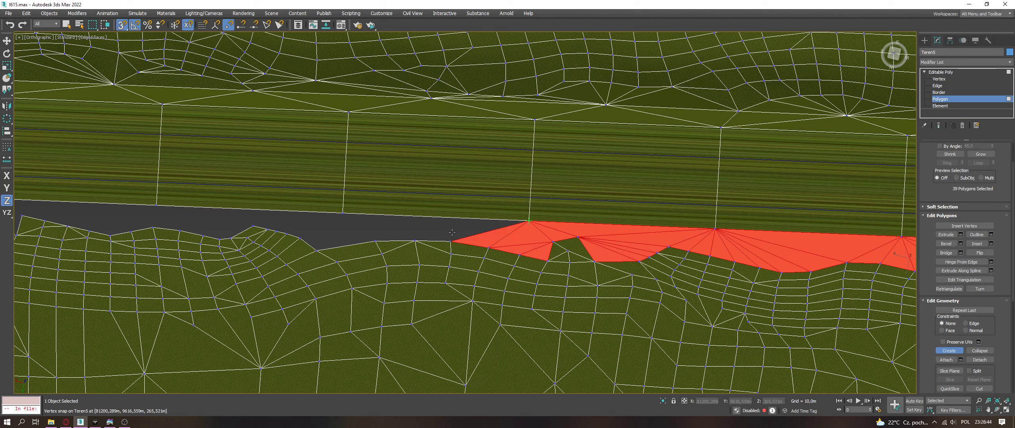
# Step: Extend the fill to the following embankment vertex and fan triangles along the flat terrain border into the next dip
pyautogui.click(378, 229)
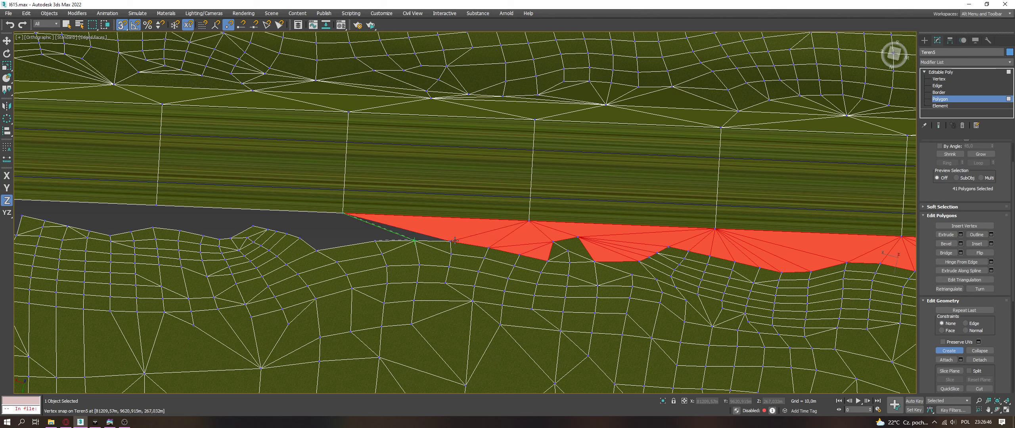
pyautogui.click(343, 217)
pyautogui.click(372, 239)
pyautogui.click(317, 250)
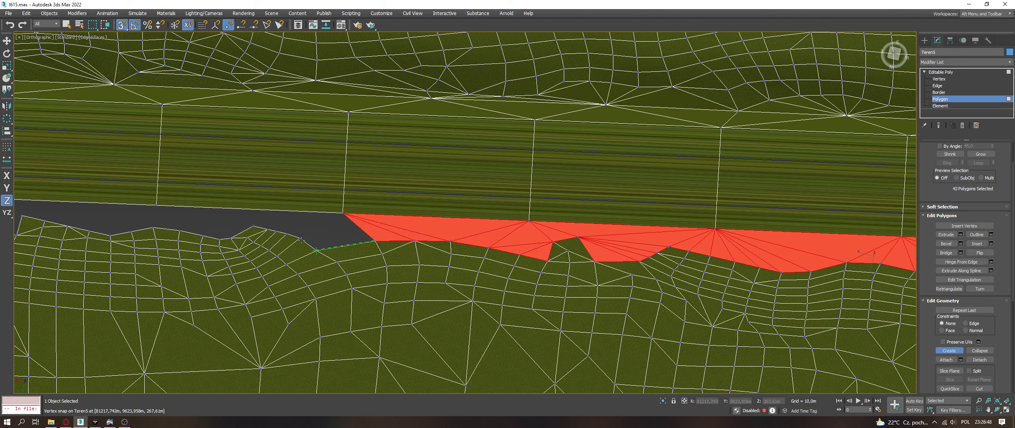
# Step: Continue the fan from that embankment vertex out of the dip to the top of the rounded terrain bump
pyautogui.click(302, 238)
pyautogui.click(302, 237)
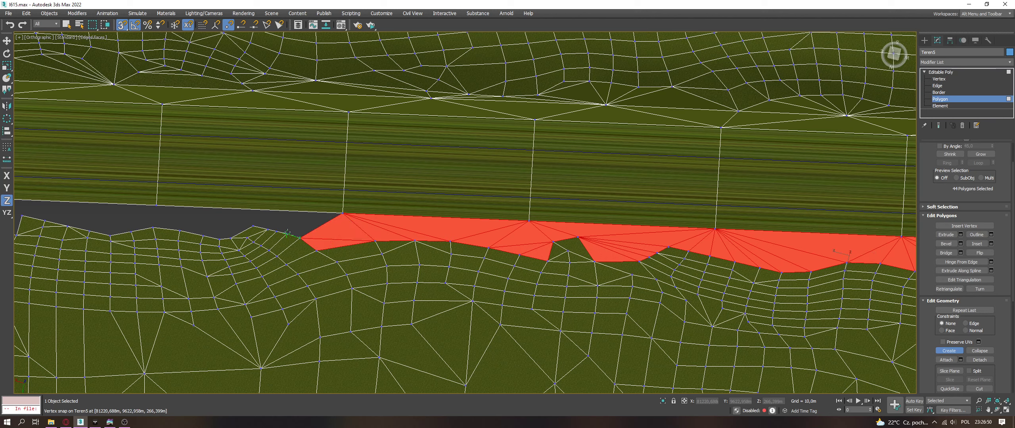
pyautogui.click(286, 233)
pyautogui.click(337, 211)
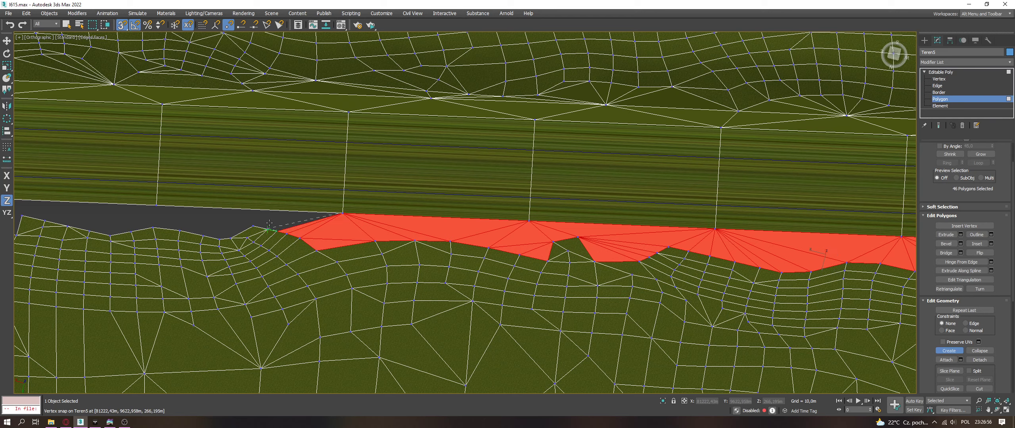
pyautogui.click(253, 226)
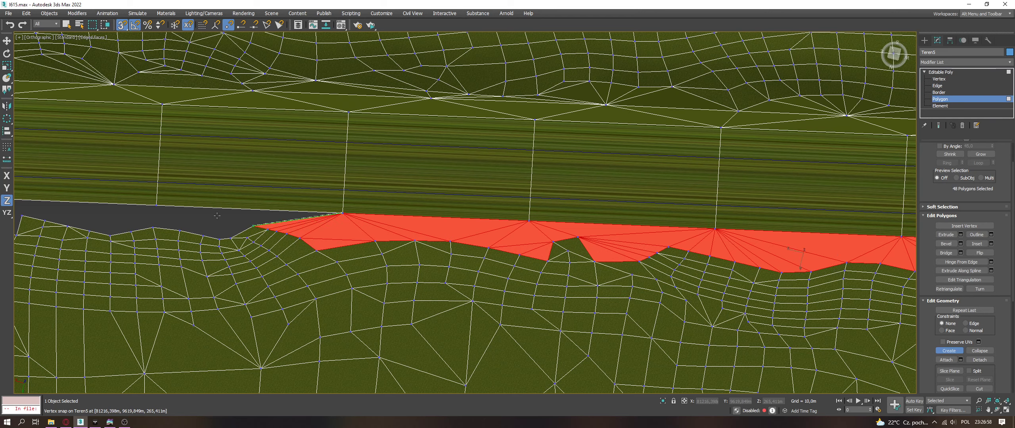
# Step: Connect the bump's top to the next embankment vertex and add a triangle spanning the hollow to the opposite terrain border
pyautogui.click(157, 206)
pyautogui.click(152, 227)
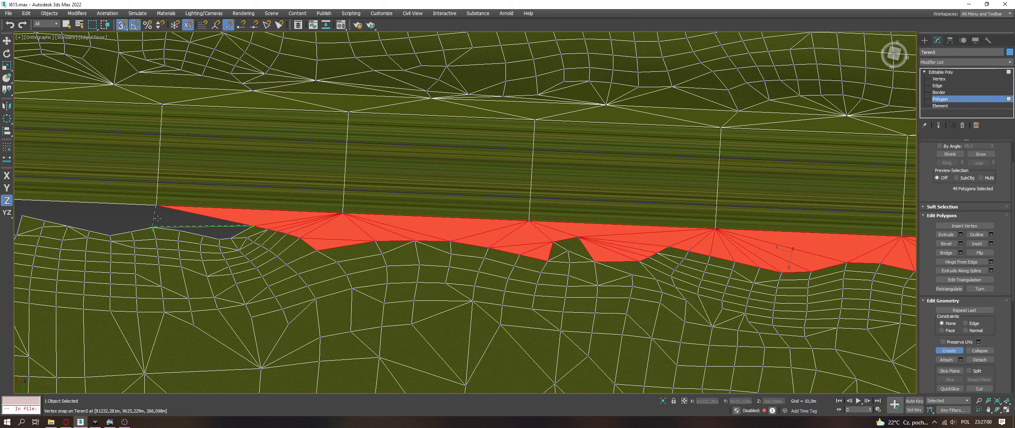
pyautogui.scroll(6, 349, 203)
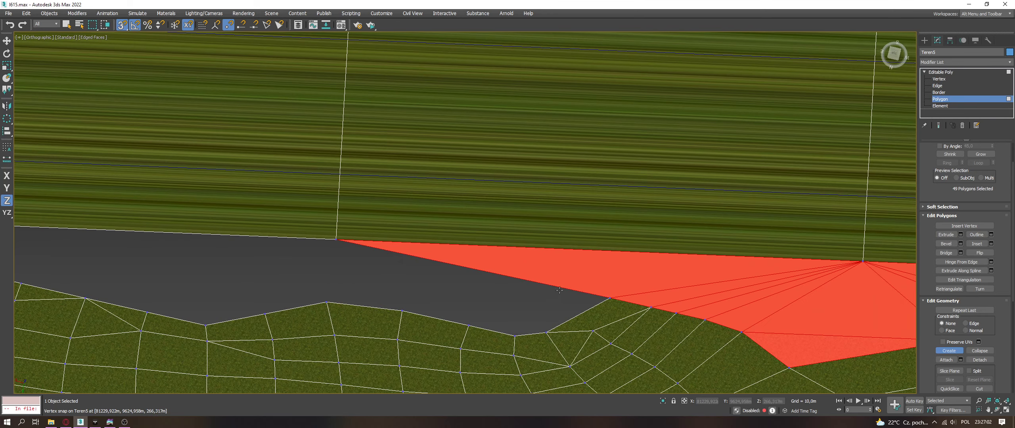
pyautogui.click(611, 298)
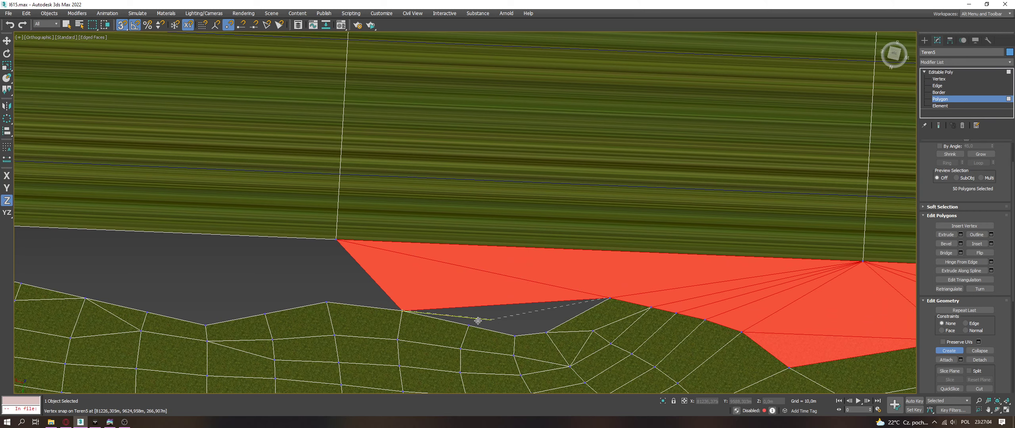
# Step: Fill the hollow beside the rounded bump with triangles along its lower terrain vertices
pyautogui.click(610, 298)
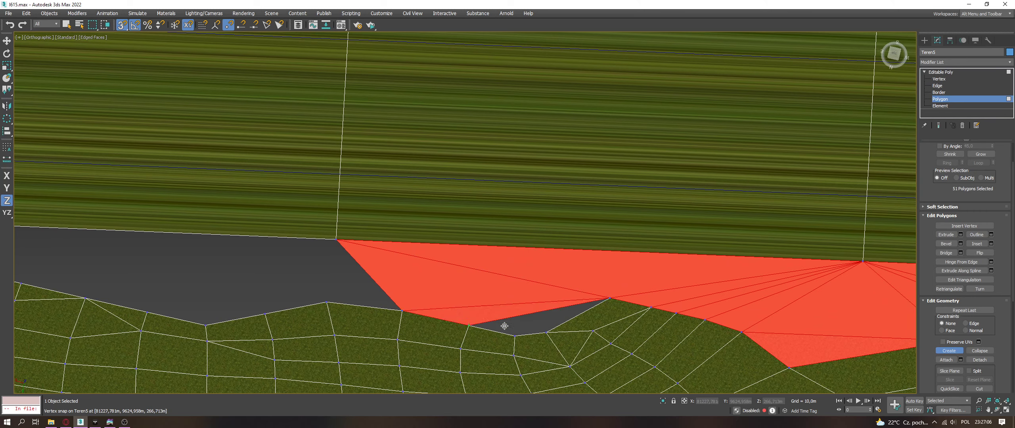
pyautogui.click(545, 332)
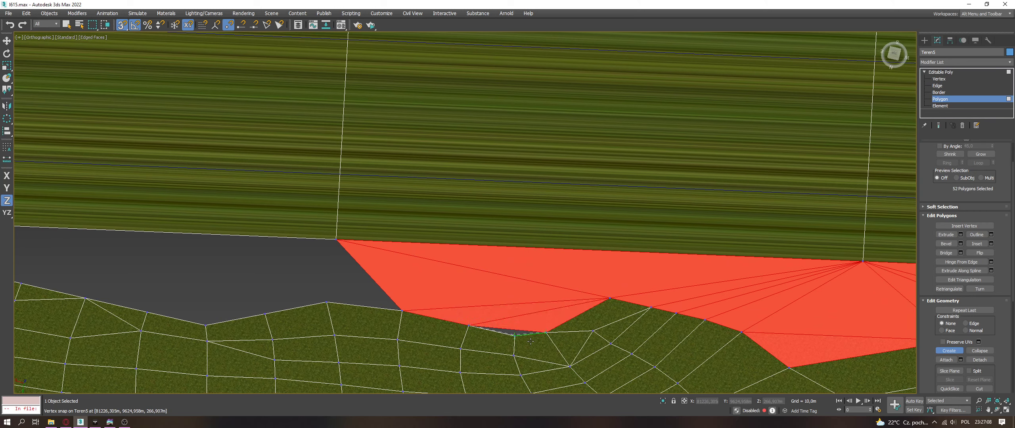
pyautogui.click(515, 335)
pyautogui.click(402, 311)
# Step: Fan triangles from the embankment vertex over the low terrain rise, through the following dip and onto its far slope
pyautogui.click(336, 240)
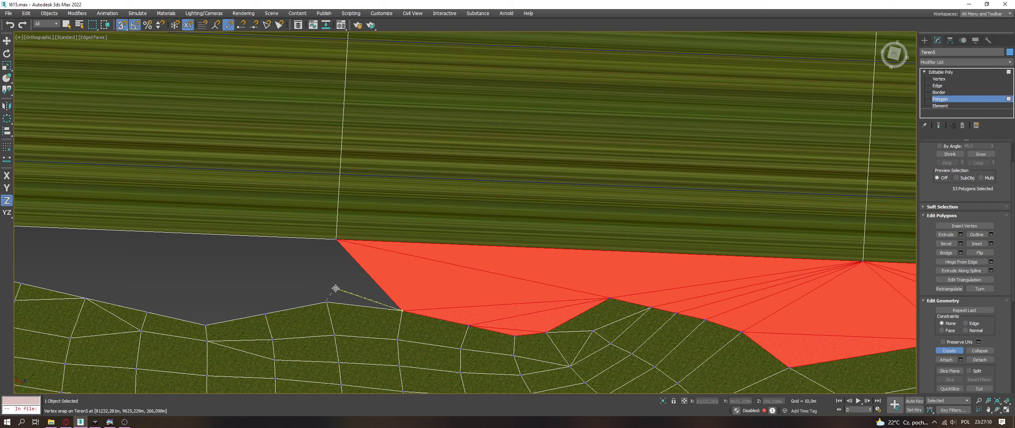
pyautogui.click(326, 304)
pyautogui.click(336, 239)
pyautogui.click(326, 303)
pyautogui.click(264, 314)
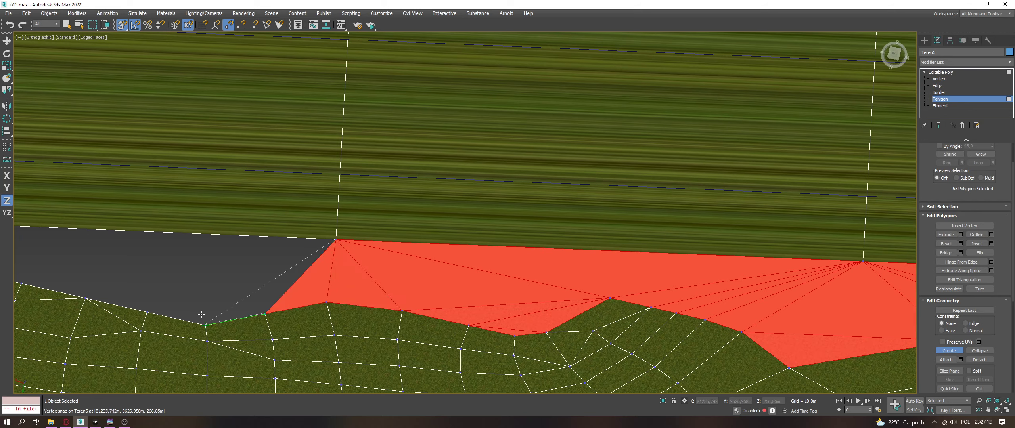
pyautogui.doubleClick(146, 303)
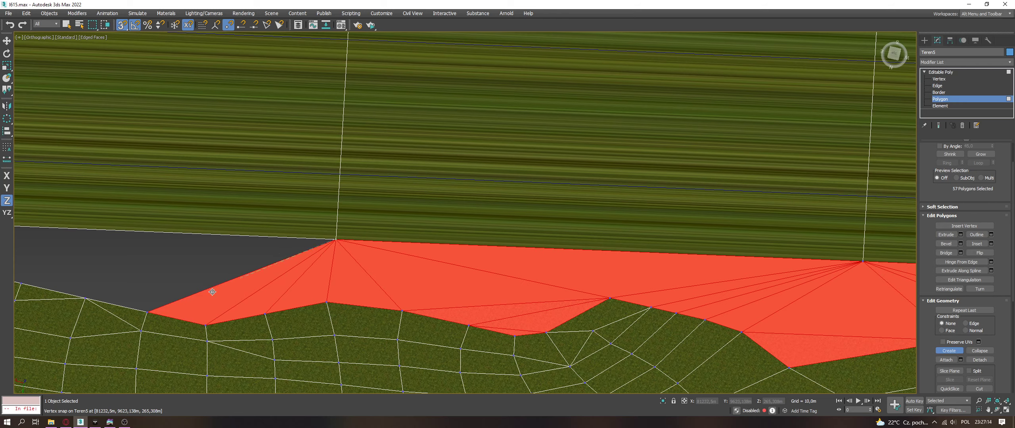
pyautogui.moveTo(146, 302); pyautogui.dragTo(421, 283, button='middle')
pyautogui.click(611, 238)
pyautogui.click(376, 282)
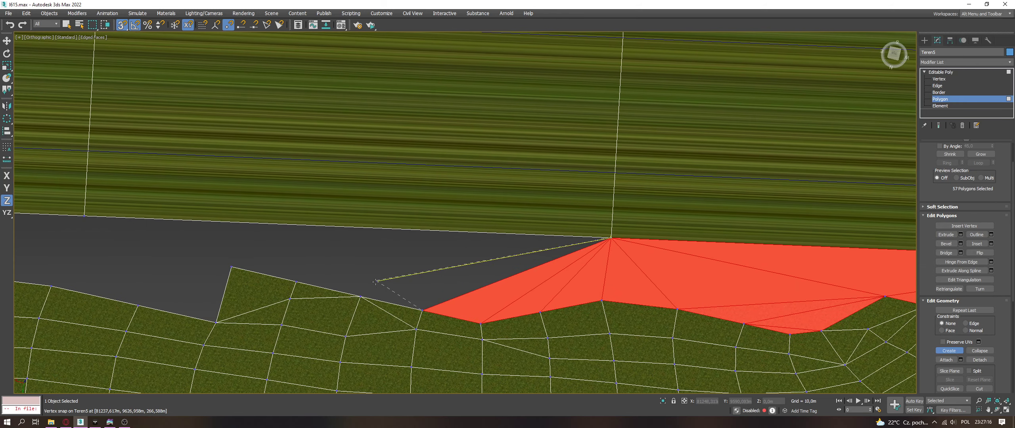
pyautogui.doubleClick(421, 310)
pyautogui.scroll(-3, 422, 278)
pyautogui.hotkey('ctrl', 'z')
# Step: Continue the fan from the embankment vertex up the terrain border to the tip of the sharp protruding corner
pyautogui.click(527, 262)
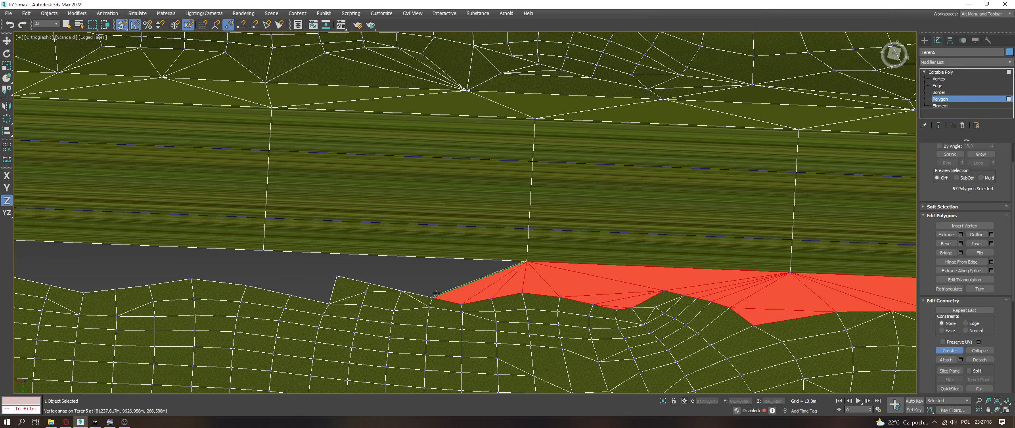
pyautogui.click(402, 290)
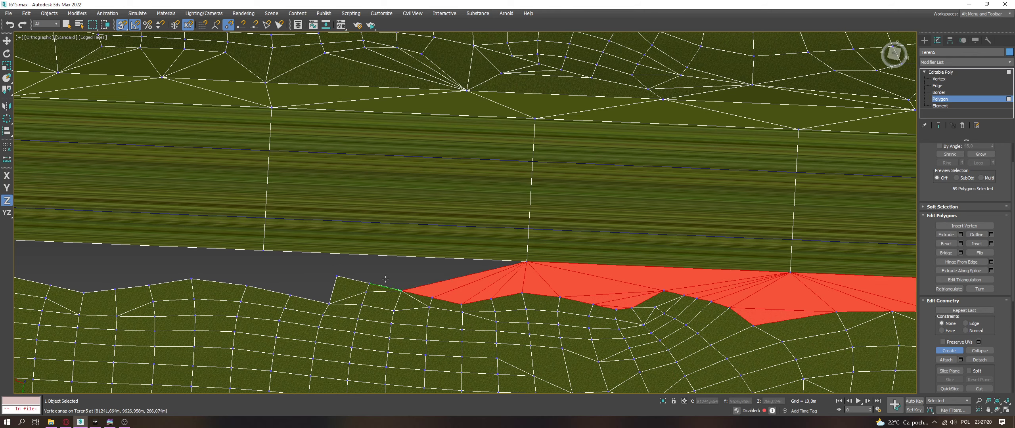
pyautogui.click(368, 283)
pyautogui.click(526, 262)
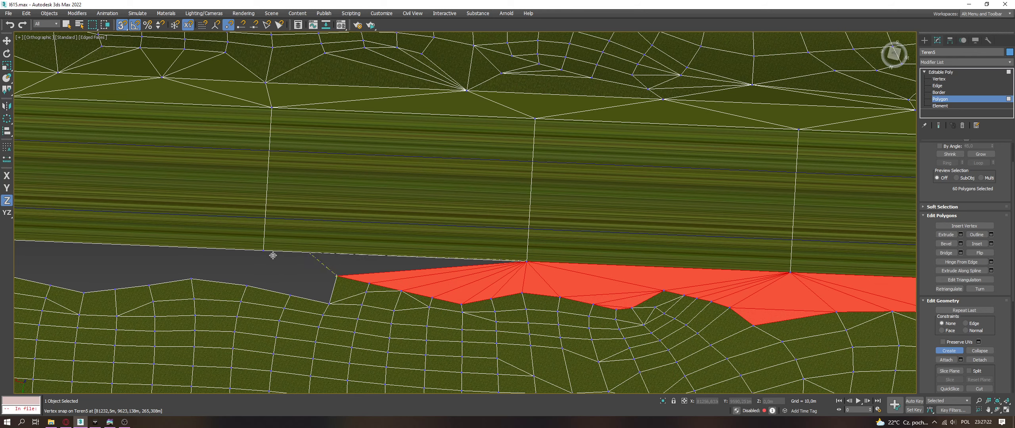
# Step: Extend the fill to the next embankment vertex, then fill the notch behind the sharp corner and fan onward to the terrain rise
pyautogui.click(263, 250)
pyautogui.click(291, 294)
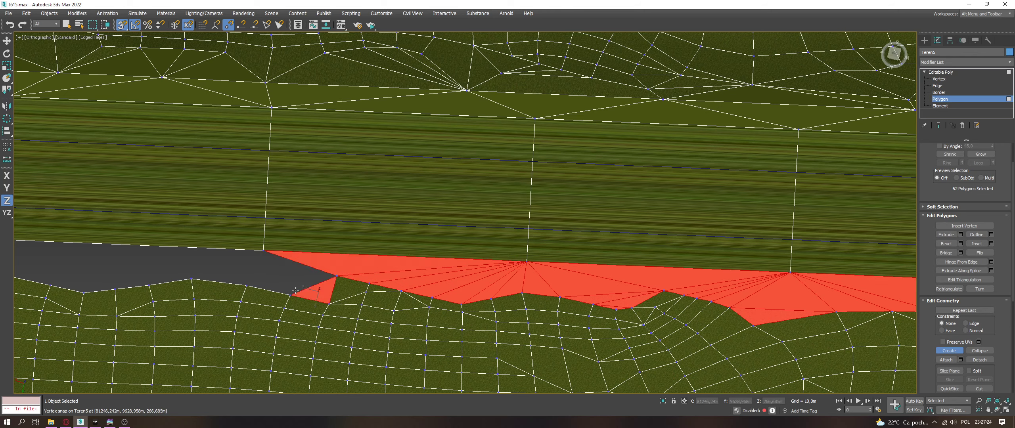
pyautogui.click(247, 285)
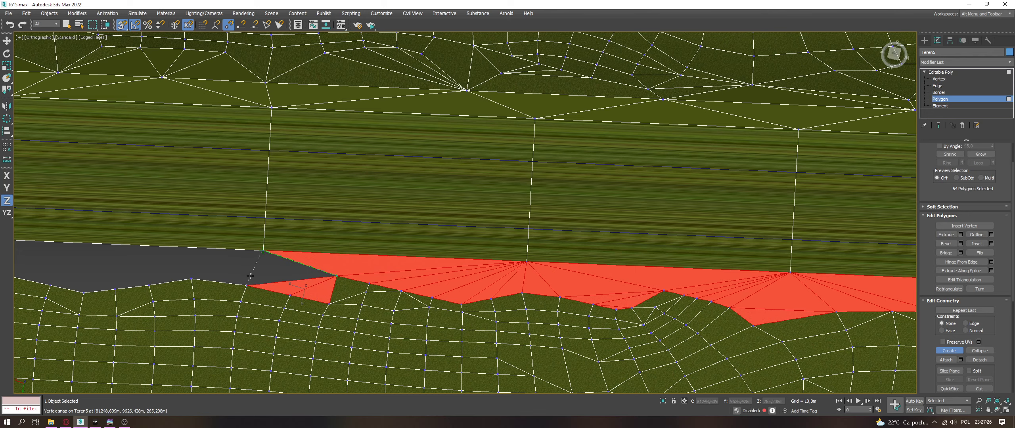
pyautogui.click(192, 279)
# Step: Extend the fill to the next embankment vertex and fan triangles from it down the terrain border to the bottom of the dip
pyautogui.moveTo(129, 256); pyautogui.dragTo(268, 247, button='middle')
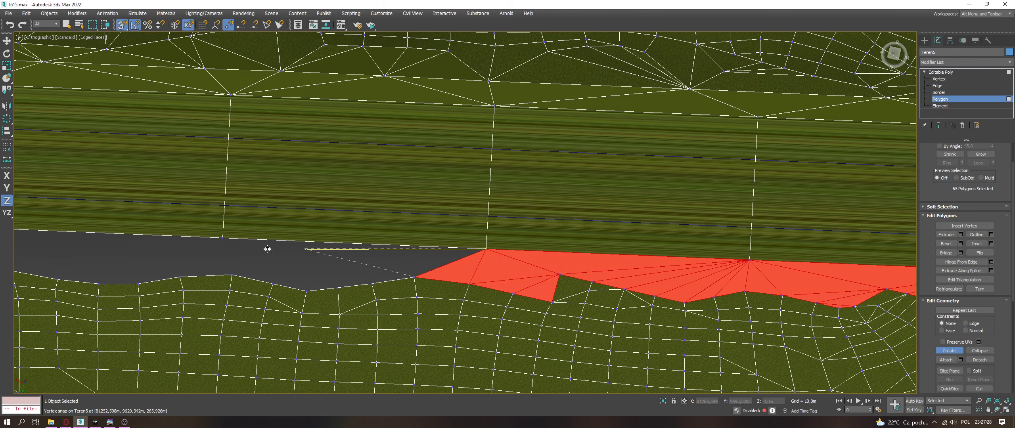
pyautogui.click(222, 238)
pyautogui.click(414, 277)
pyautogui.click(372, 283)
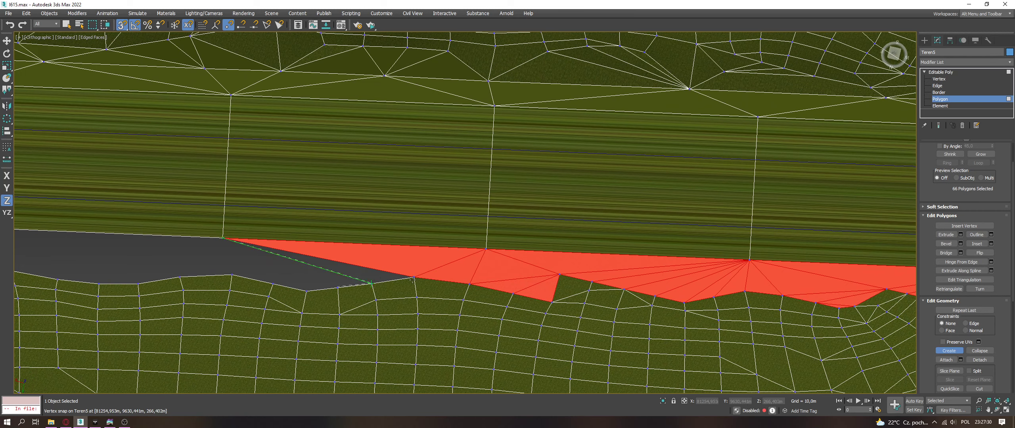
pyautogui.click(220, 241)
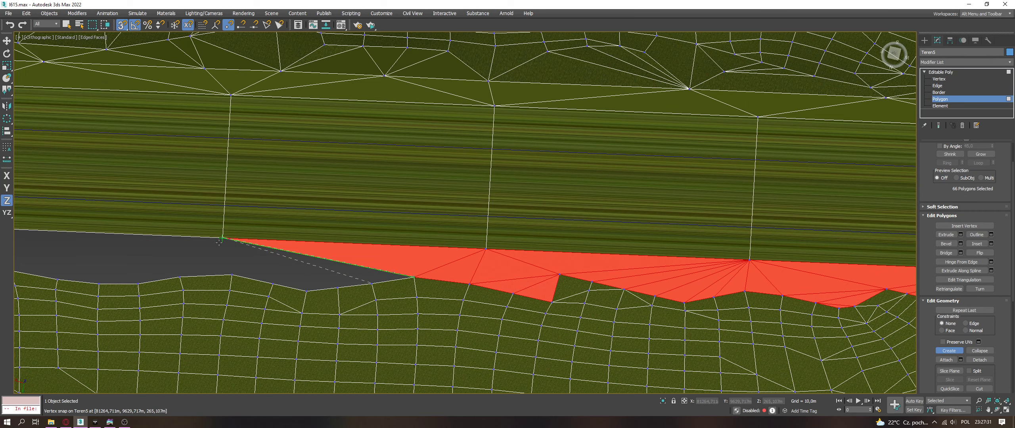
pyautogui.click(364, 282)
pyautogui.click(223, 238)
pyautogui.click(337, 286)
pyautogui.click(306, 291)
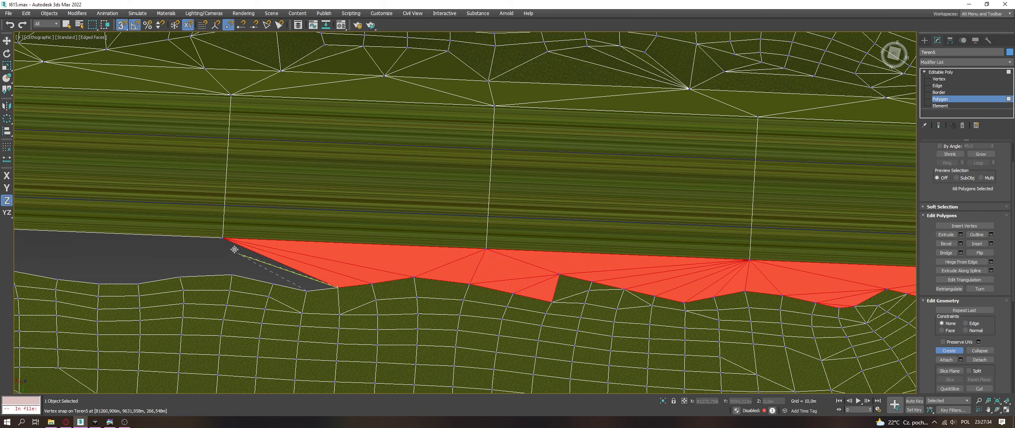
pyautogui.click(223, 239)
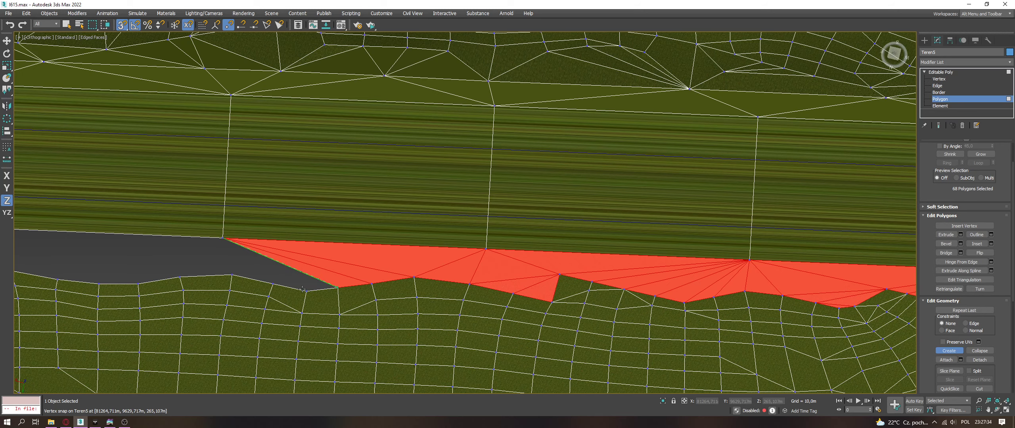
# Step: Continue the fan from the embankment vertex over the terrain rise directly below it and across the following shallow dip
pyautogui.click(272, 283)
pyautogui.click(231, 274)
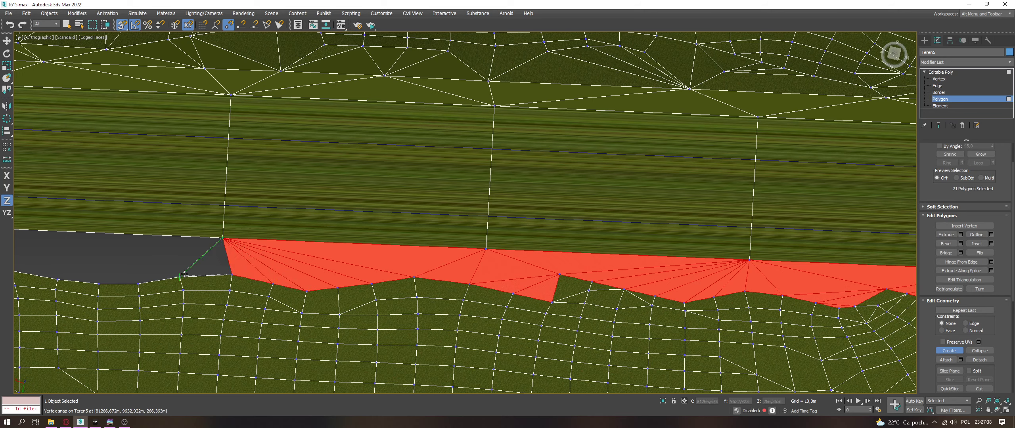
pyautogui.click(180, 277)
pyautogui.click(140, 282)
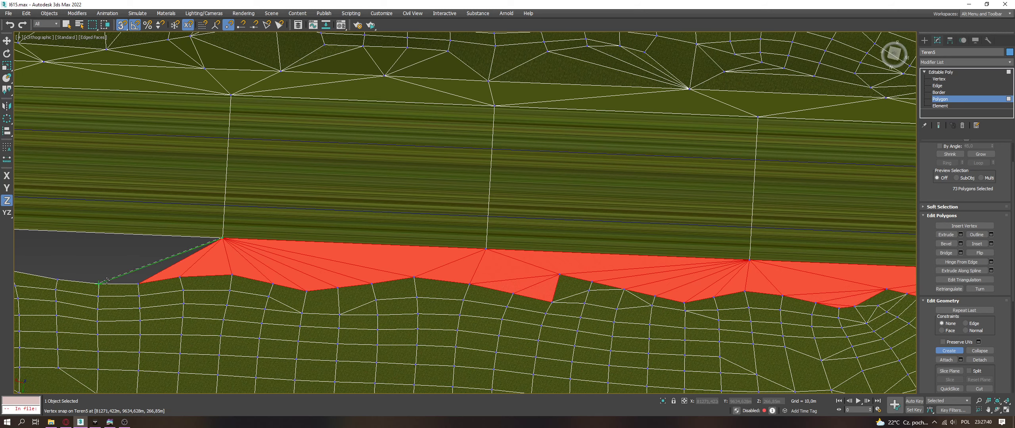
pyautogui.click(222, 237)
pyautogui.click(58, 279)
pyautogui.click(99, 283)
pyautogui.click(222, 239)
# Step: Fan to the next terrain peak, then bridge to the following embankment vertex and create a triangle down the peak's far slope
pyautogui.moveTo(191, 236); pyautogui.dragTo(522, 233, button='middle')
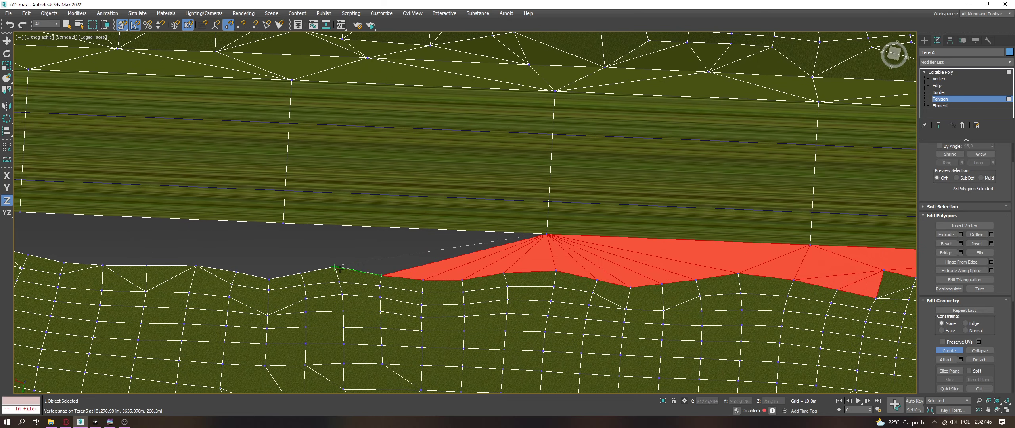
pyautogui.click(547, 234)
pyautogui.click(334, 266)
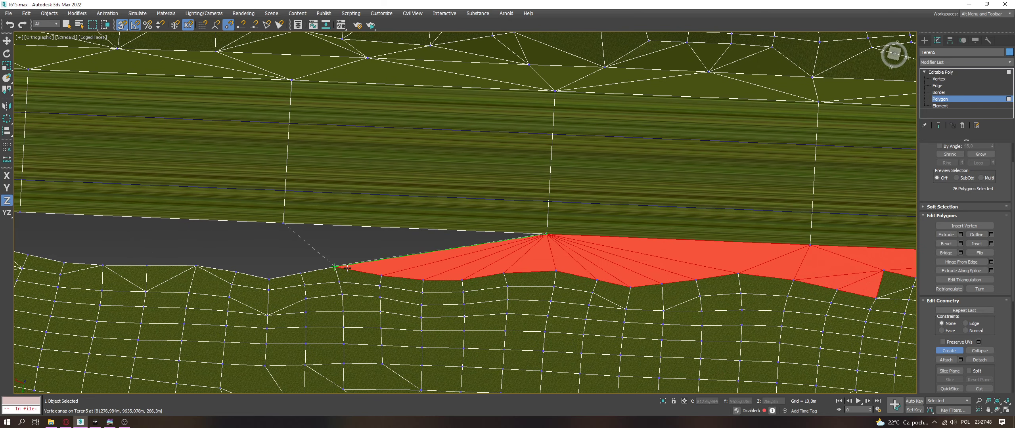
pyautogui.click(283, 223)
pyautogui.click(301, 273)
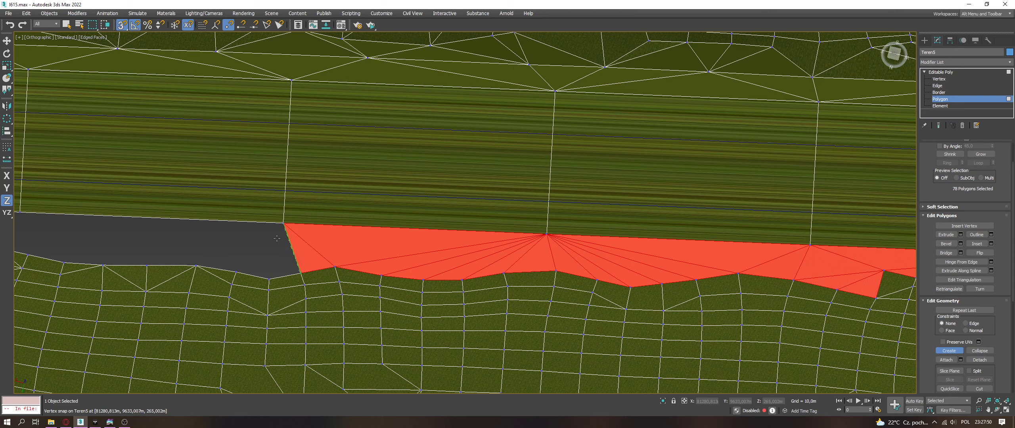
# Step: Fan triangles from the embankment vertex through the small dip and along the flat top of the next terrain rise
pyautogui.click(269, 279)
pyautogui.click(237, 271)
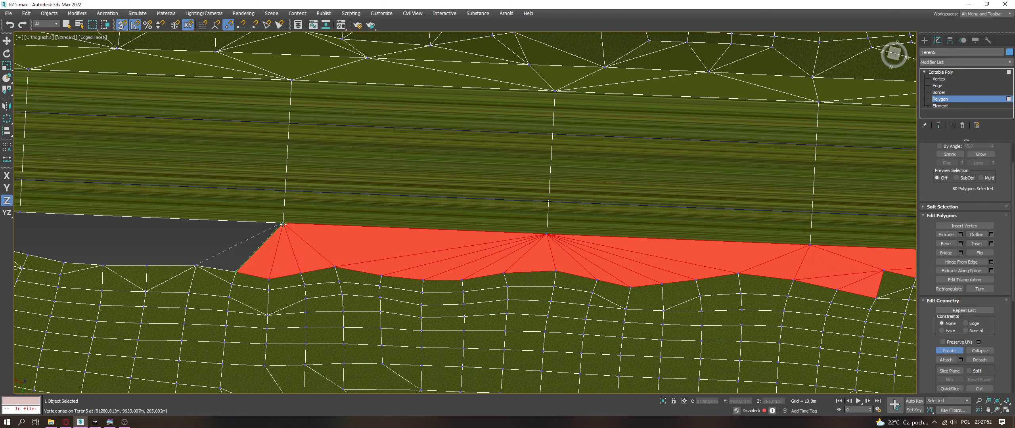
pyautogui.click(196, 265)
pyautogui.click(147, 265)
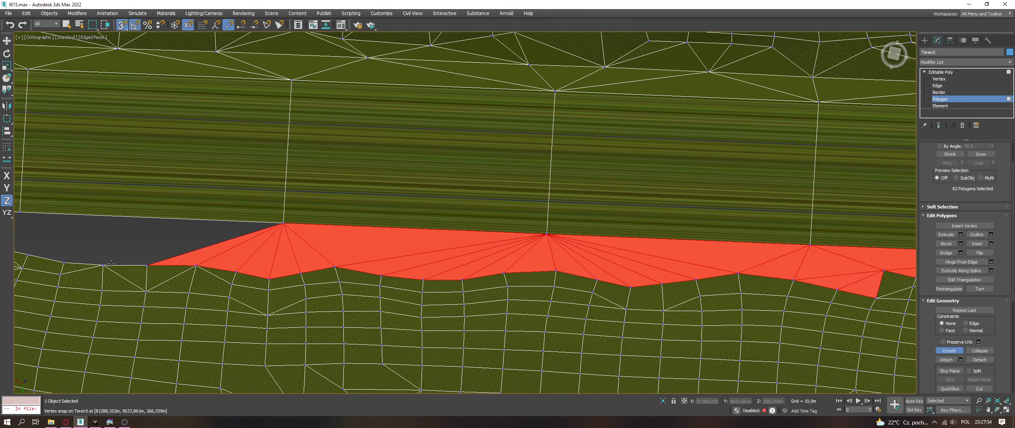
# Step: Extend the fill to the next embankment vertex and fan triangles along the terrain border to the vertex just below it
pyautogui.click(20, 213)
pyautogui.click(102, 265)
pyautogui.click(147, 265)
pyautogui.click(20, 213)
pyautogui.click(283, 223)
pyautogui.keyDown('alt'); pyautogui.moveTo(283, 223); pyautogui.dragTo(681, 287, button='middle'); pyautogui.keyUp('alt')
pyautogui.click(543, 229)
pyautogui.click(587, 280)
pyautogui.click(551, 271)
pyautogui.click(544, 230)
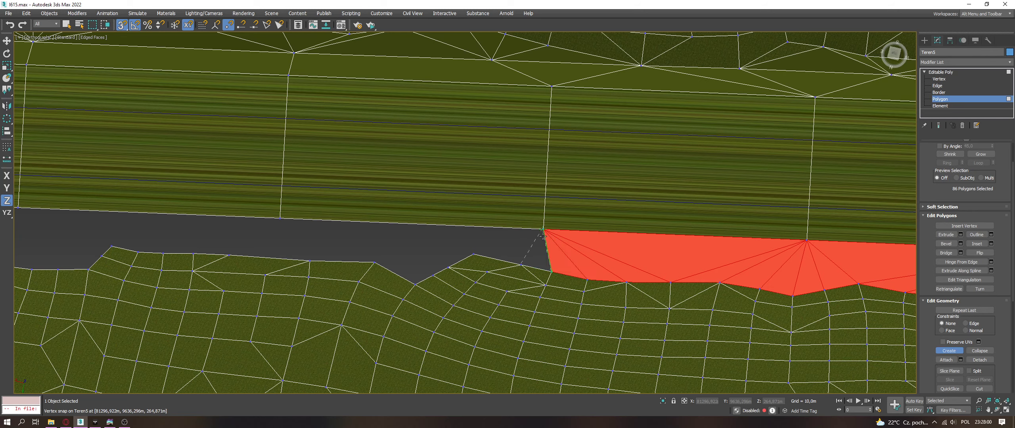
# Step: Fan from the embankment vertex across the V-shaped terrain notch, then fill the notch with triangles down to its lowest vertex
pyautogui.click(520, 263)
pyautogui.click(475, 254)
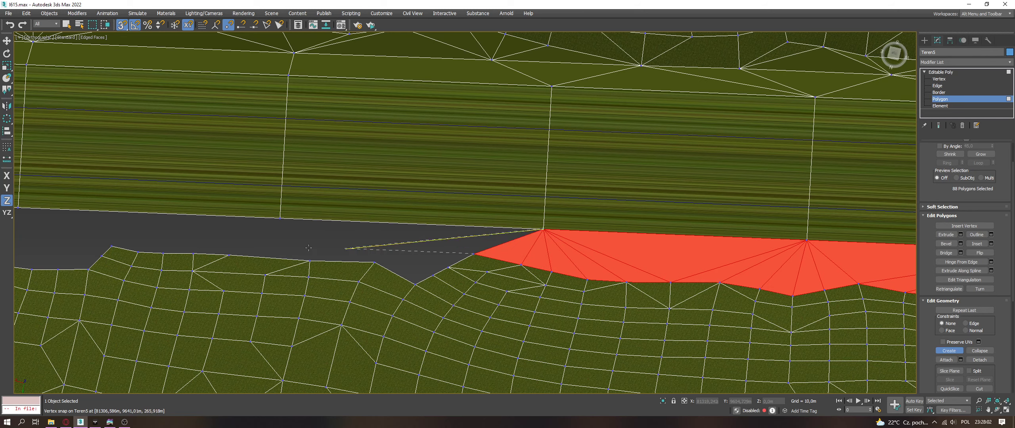
pyautogui.click(374, 261)
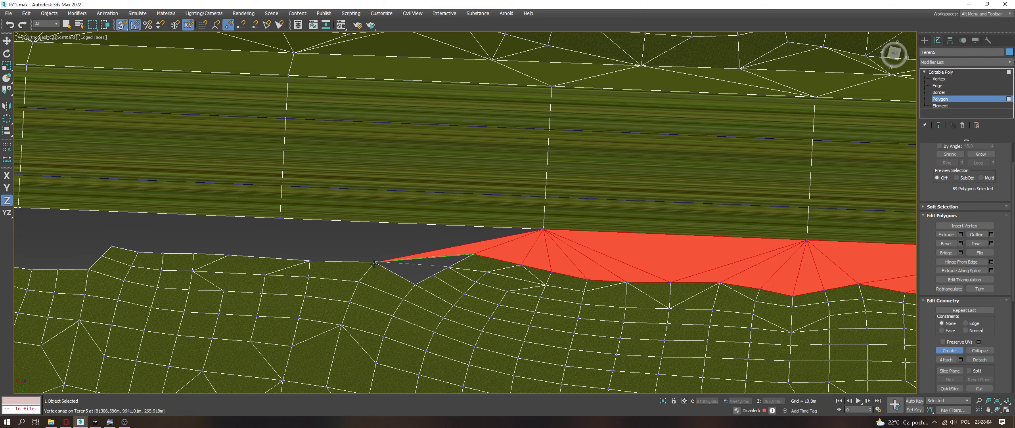
pyautogui.click(448, 267)
pyautogui.click(433, 275)
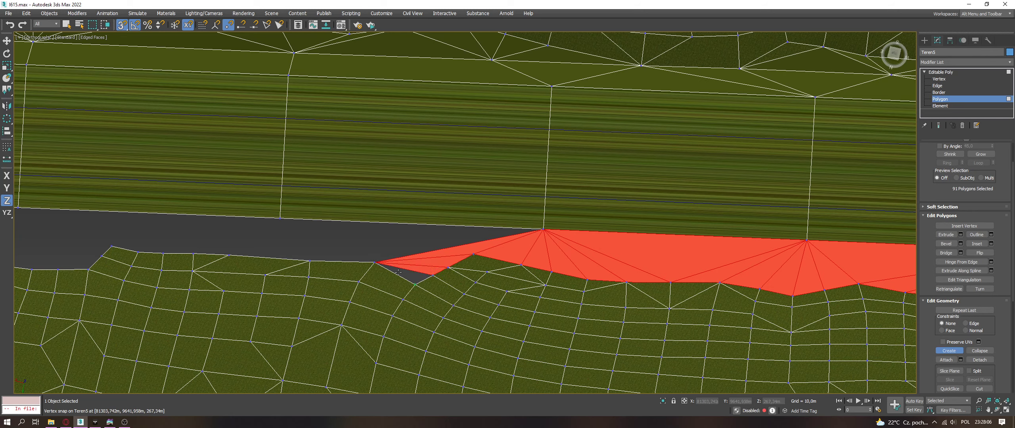
pyautogui.click(416, 284)
pyautogui.click(544, 229)
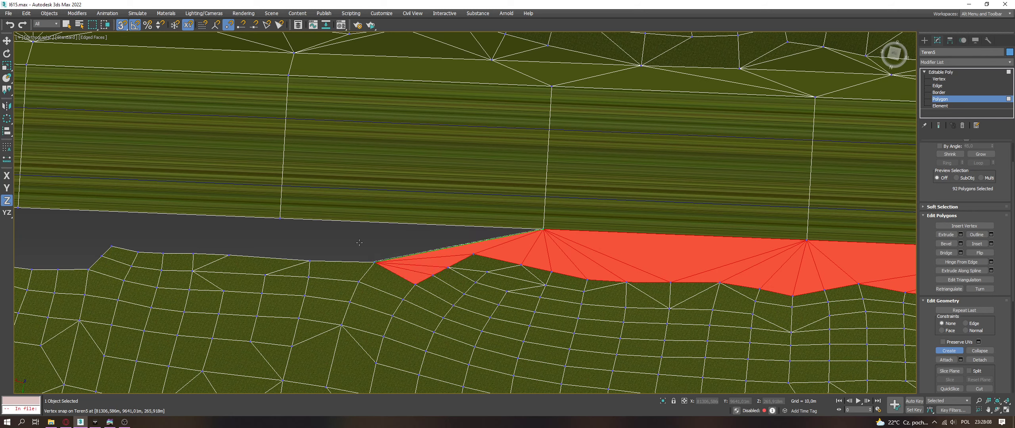
# Step: Extend the fill to the embankment vertex beyond the V-shaped notch and fan triangles along the nearly straight terrain border
pyautogui.click(292, 216)
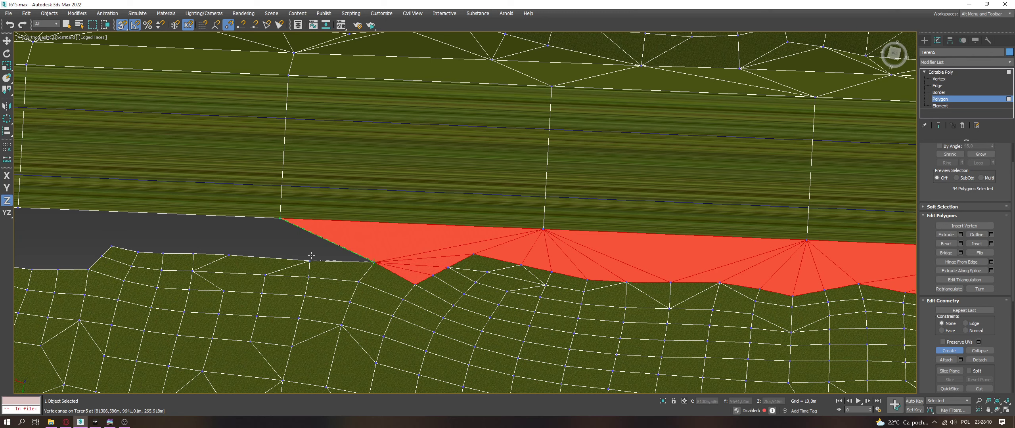
pyautogui.click(310, 259)
pyautogui.click(280, 218)
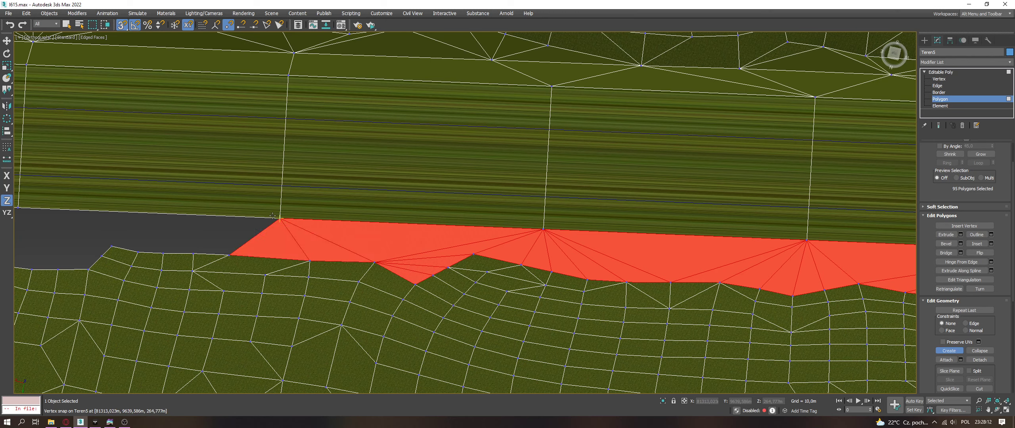
pyautogui.click(162, 253)
pyautogui.click(137, 251)
pyautogui.click(112, 246)
# Step: Finish the fan at the tip of the protruding terrain corner and connect that tip to the next embankment vertex
pyautogui.moveTo(260, 247); pyautogui.dragTo(628, 205, button='middle')
pyautogui.hotkey('ctrl', 'z')
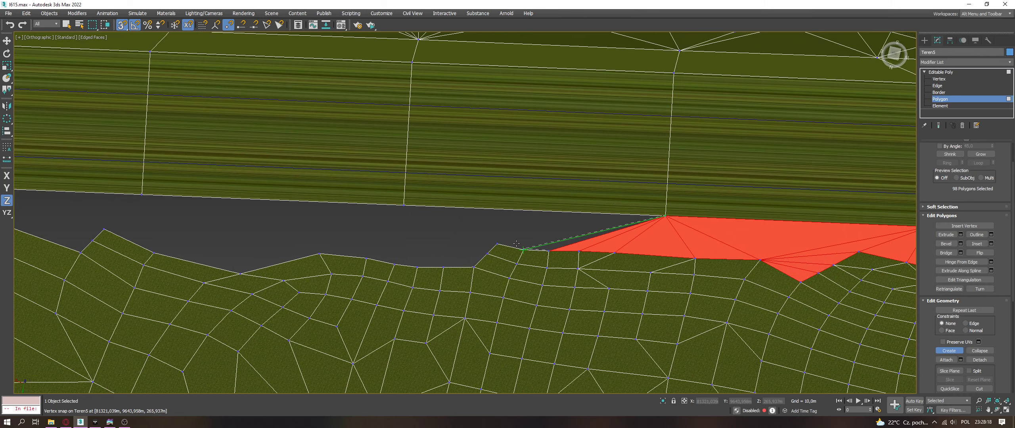
pyautogui.click(517, 243)
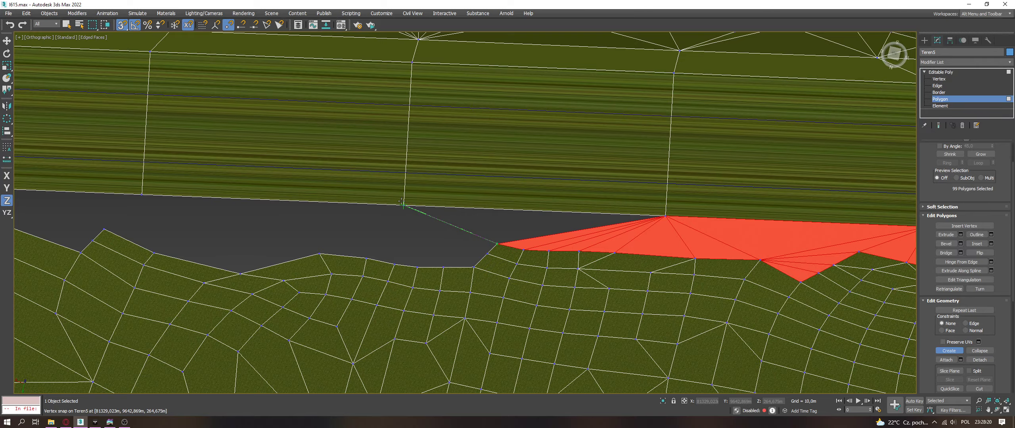
pyautogui.click(665, 216)
pyautogui.click(497, 243)
# Step: Fan triangles from the embankment vertex down the far side of the protruding corner onto the flat terrain border
pyautogui.scroll(-10, 410, 211)
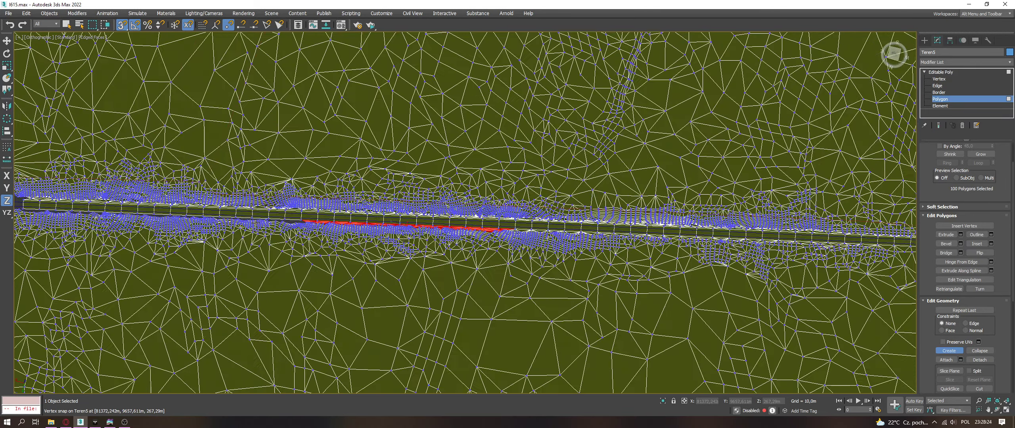
pyautogui.scroll(8, 450, 221)
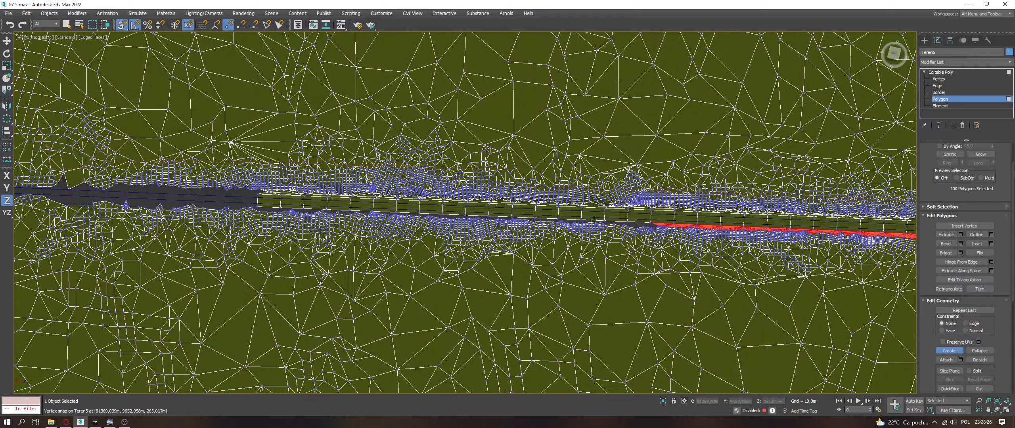
pyautogui.scroll(4, 633, 227)
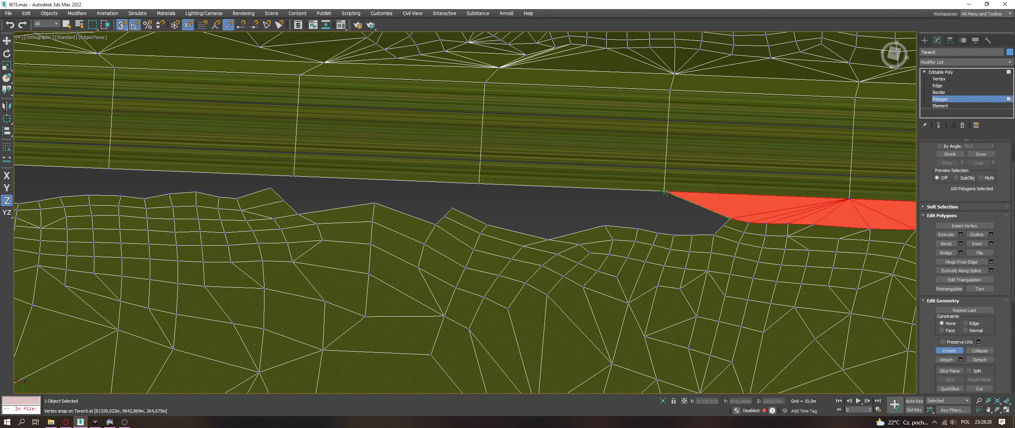
pyautogui.click(710, 231)
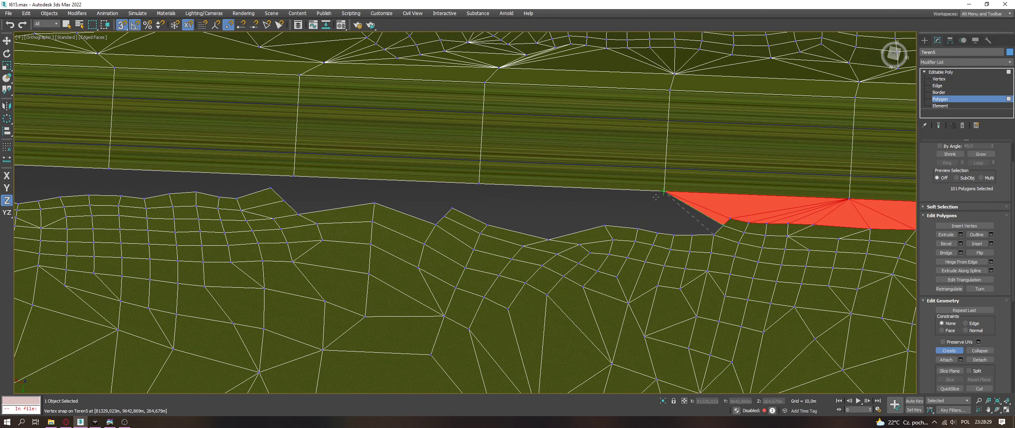
pyautogui.click(714, 235)
pyautogui.click(692, 235)
pyautogui.click(666, 194)
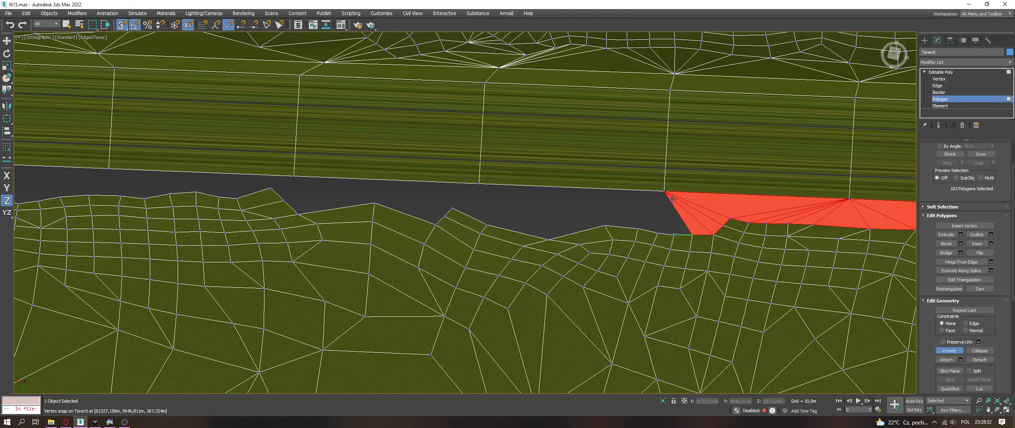
# Step: Continue the fan from the same embankment vertex across the flat terrain border and up to the top of the low rise
pyautogui.click(671, 199)
pyautogui.click(673, 234)
pyautogui.click(658, 234)
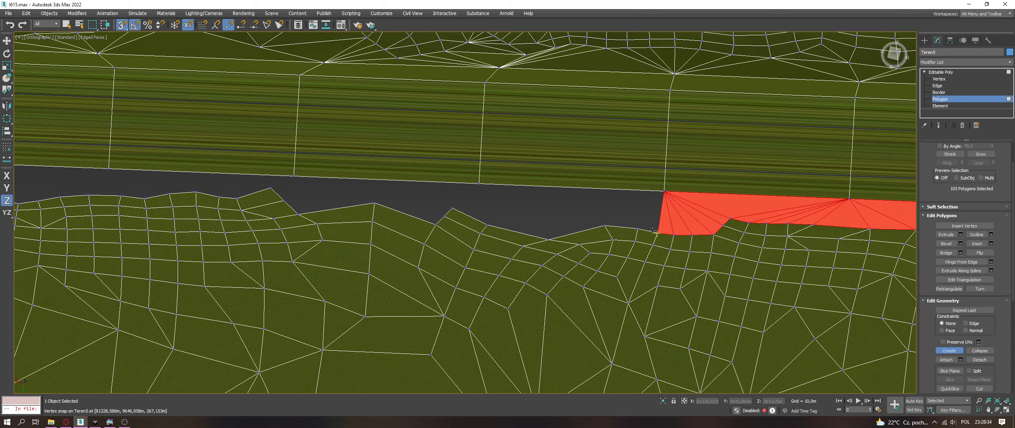
pyautogui.click(659, 233)
pyautogui.click(637, 229)
pyautogui.click(661, 193)
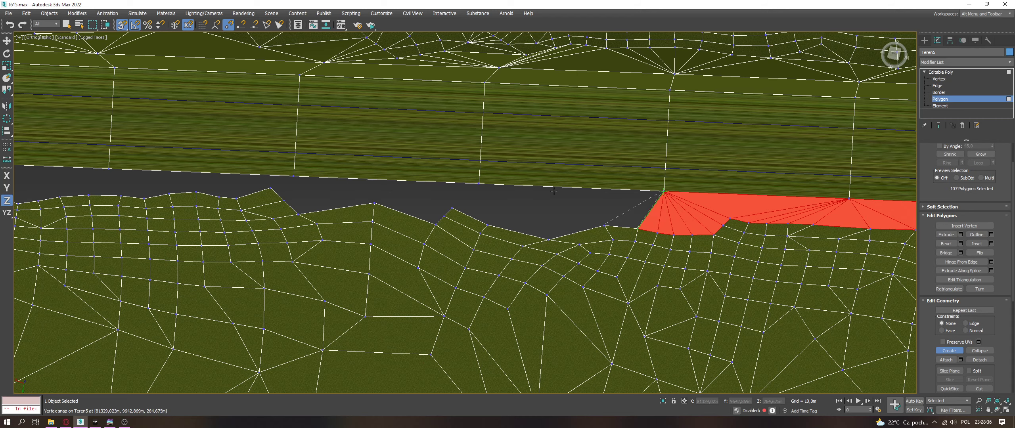
pyautogui.click(604, 226)
# Step: Extend the fill to the next embankment vertex, closing the wide terrain dip up to the small sharp peak
pyautogui.click(480, 184)
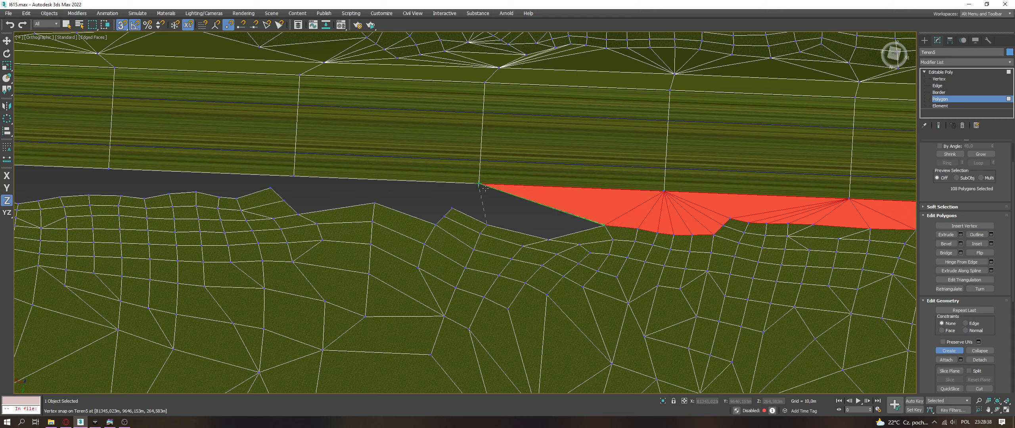
pyautogui.click(487, 225)
pyautogui.click(549, 239)
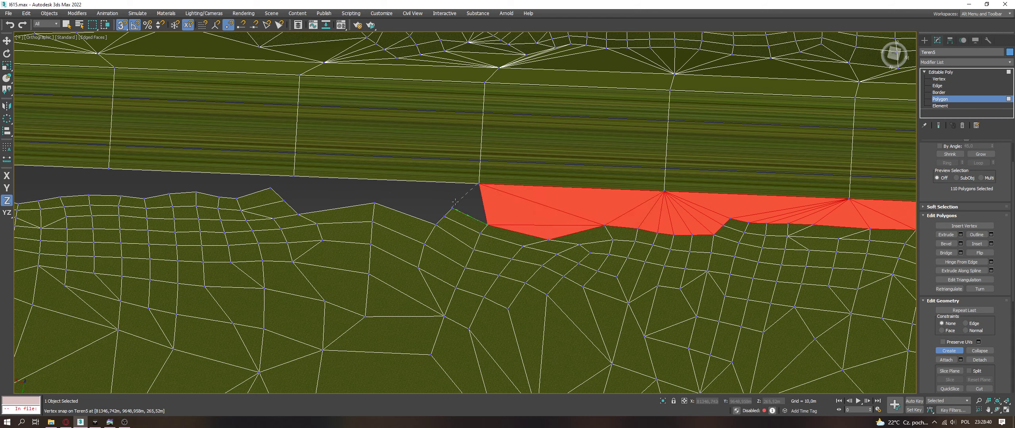
pyautogui.click(453, 207)
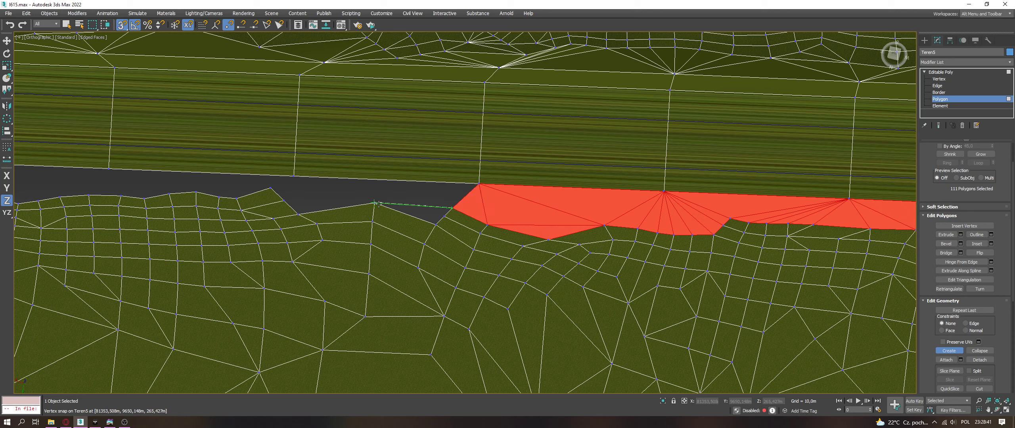
# Step: Fill the notch between the small sharp peak and the neighbouring terrain peak with triangles
pyautogui.click(441, 216)
pyautogui.click(479, 184)
pyautogui.click(374, 203)
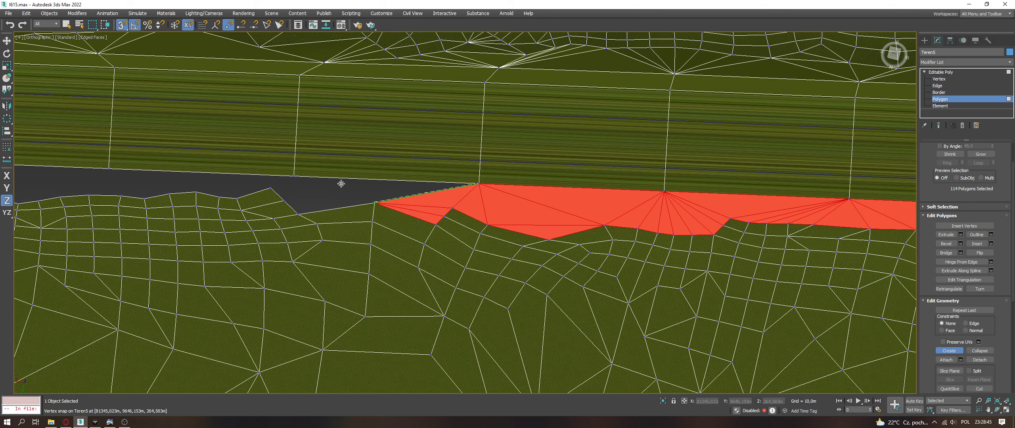
# Step: Extend the fill to the next embankment vertex and the pointed terrain corner, and close the notch beneath that corner
pyautogui.click(295, 177)
pyautogui.click(272, 189)
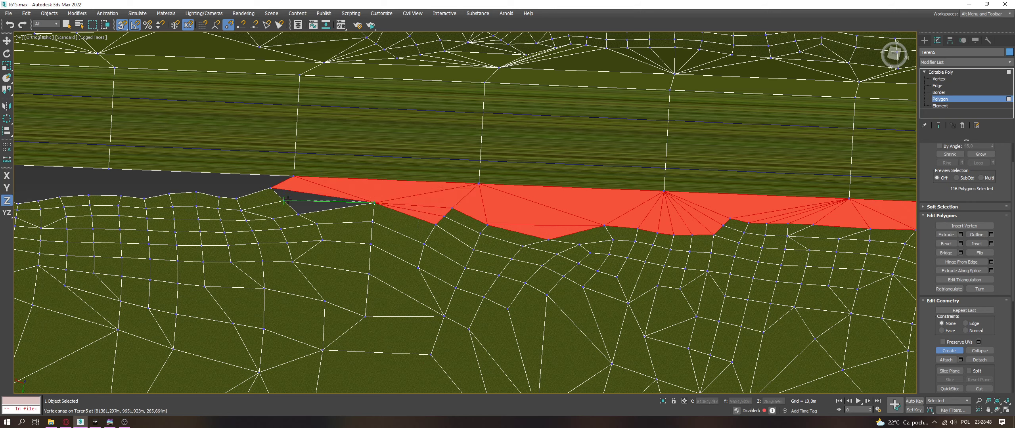
pyautogui.click(368, 201)
pyautogui.click(291, 177)
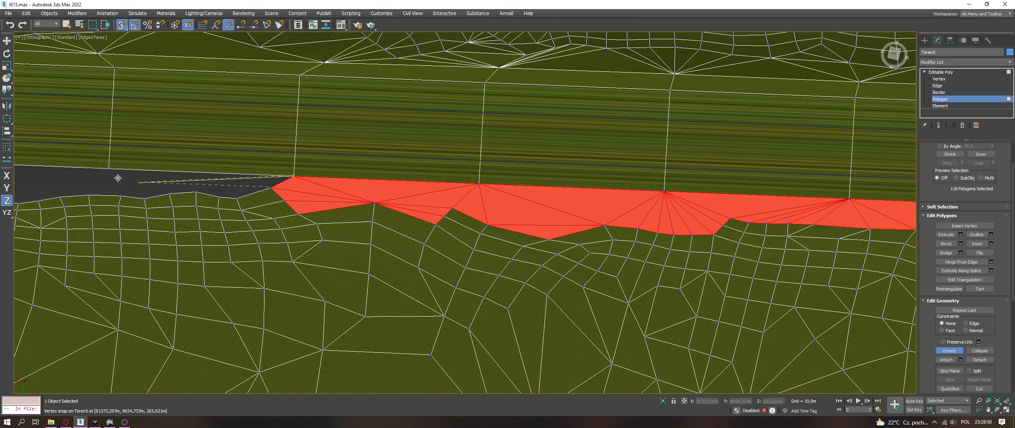
# Step: Extend the fill to the next embankment vertex and close the shallow terrain dip beside the pointed corner
pyautogui.click(99, 168)
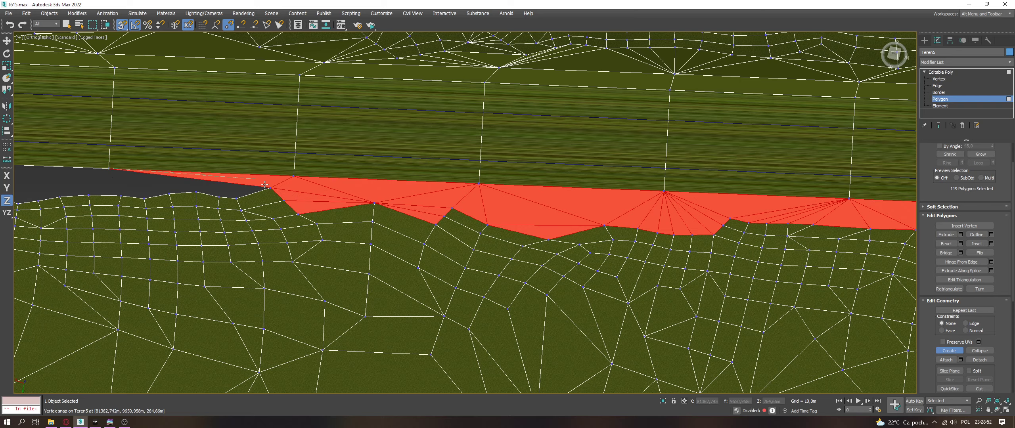
pyautogui.click(196, 192)
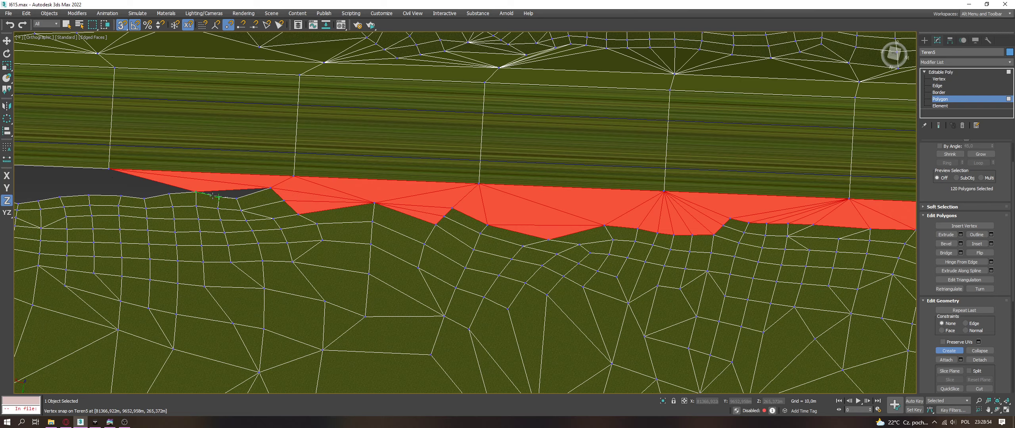
pyautogui.moveTo(194, 192); pyautogui.dragTo(530, 236, button='middle')
pyautogui.click(601, 230)
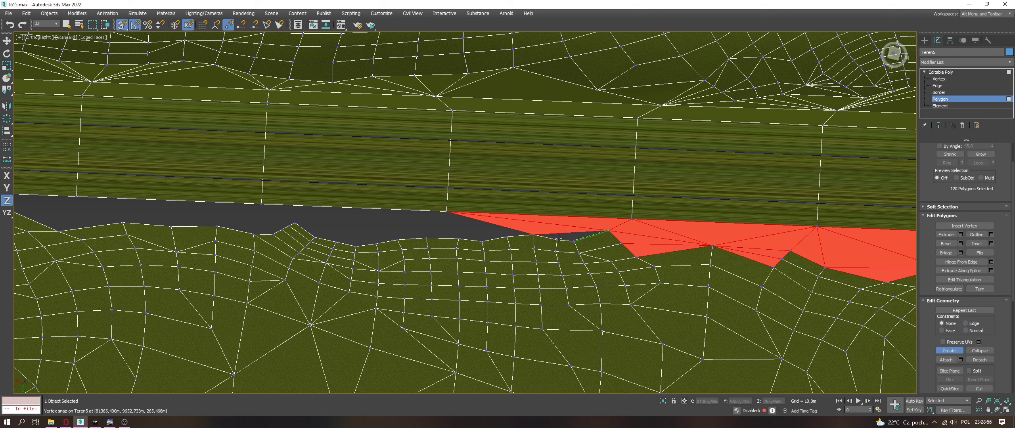
pyautogui.click(531, 234)
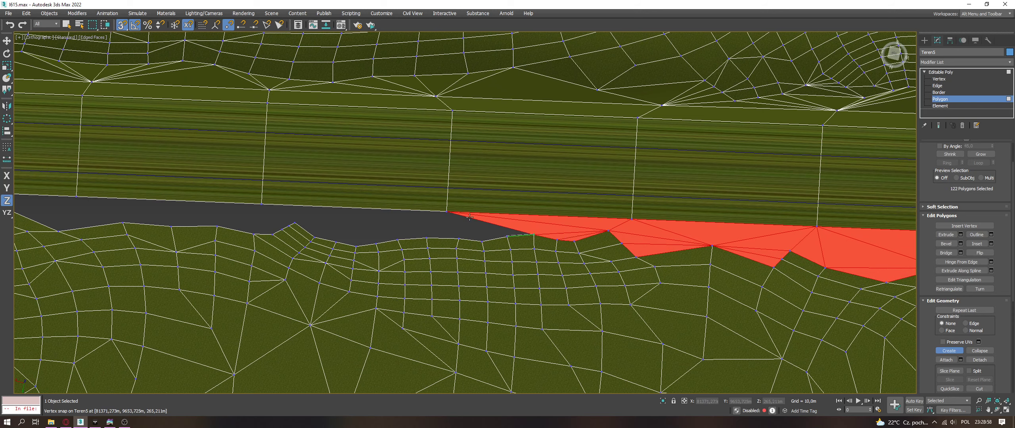
# Step: Fan triangles from that embankment vertex across the gently wavy terrain border towards the low point before the small raised peak
pyautogui.click(448, 213)
pyautogui.click(482, 240)
pyautogui.click(459, 238)
pyautogui.click(447, 213)
pyautogui.click(427, 238)
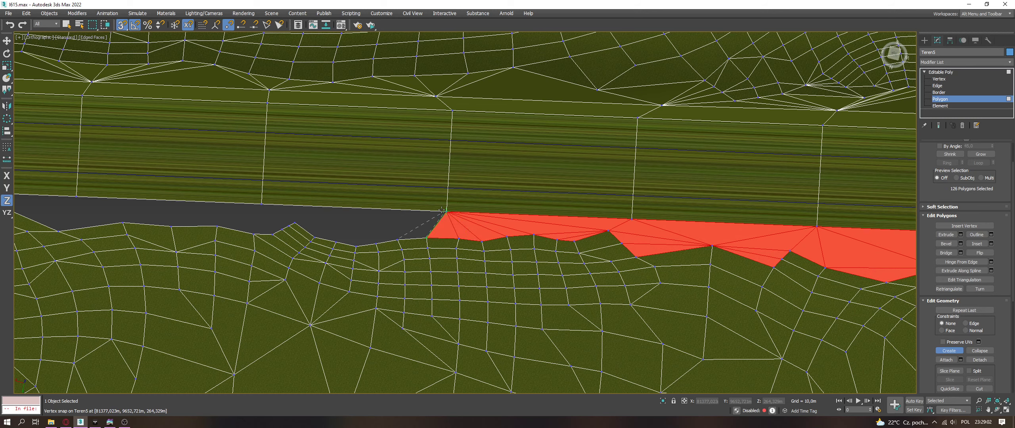
pyautogui.click(356, 246)
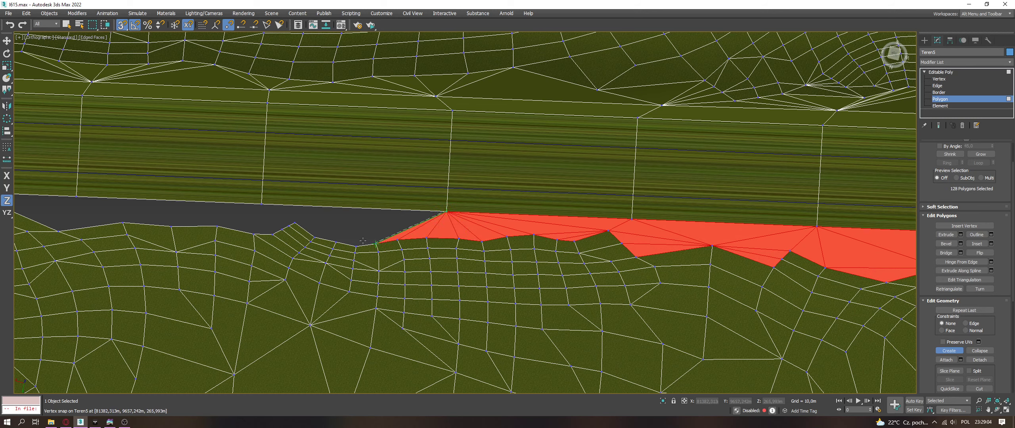
pyautogui.click(446, 213)
# Step: Bridge the fill to the small raised terrain peak and close the notch beneath it with triangles
pyautogui.click(295, 223)
pyautogui.click(376, 240)
pyautogui.click(447, 213)
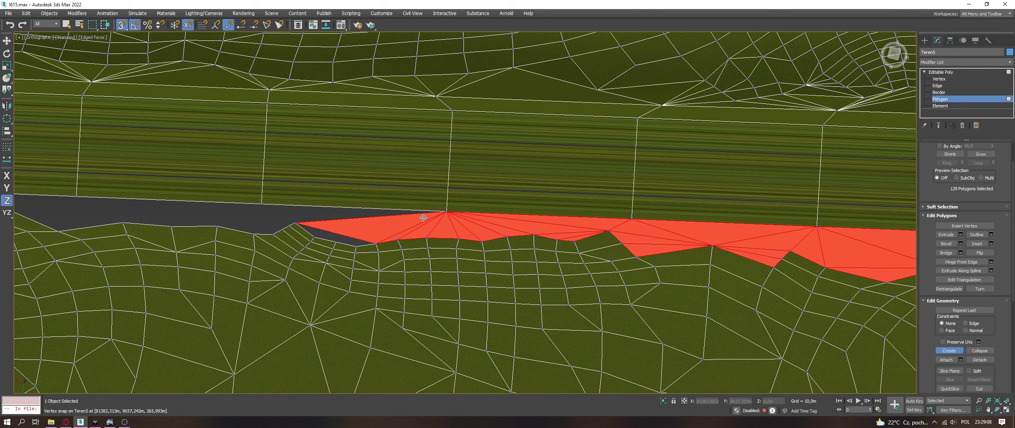
pyautogui.click(376, 241)
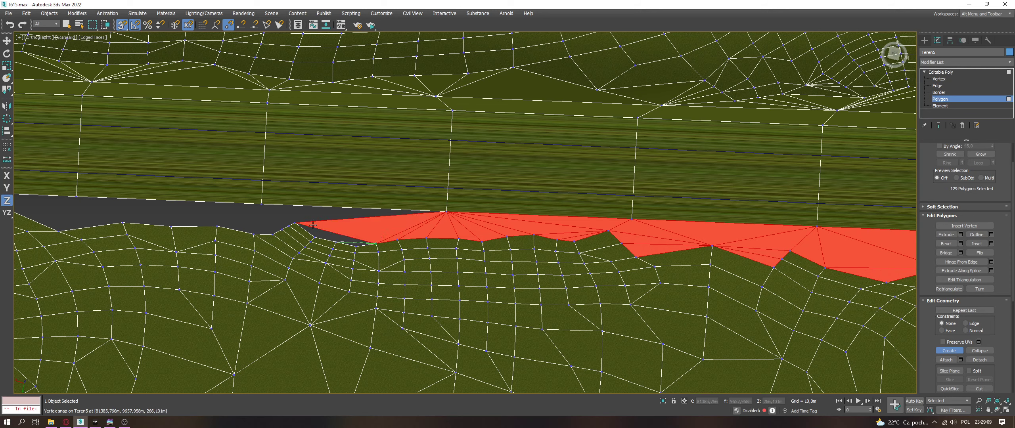
pyautogui.click(338, 237)
pyautogui.rightClick(327, 235)
pyautogui.click(295, 223)
pyautogui.click(375, 242)
pyautogui.click(446, 213)
# Step: Extend the fill to the next embankment vertex and fan it past the raised peak along the flatter terrain border
pyautogui.click(262, 205)
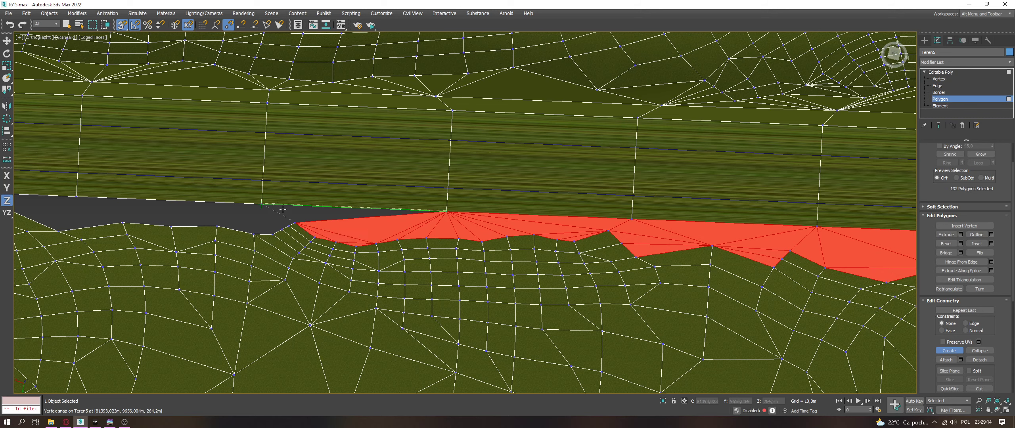
pyautogui.click(293, 222)
pyautogui.click(263, 204)
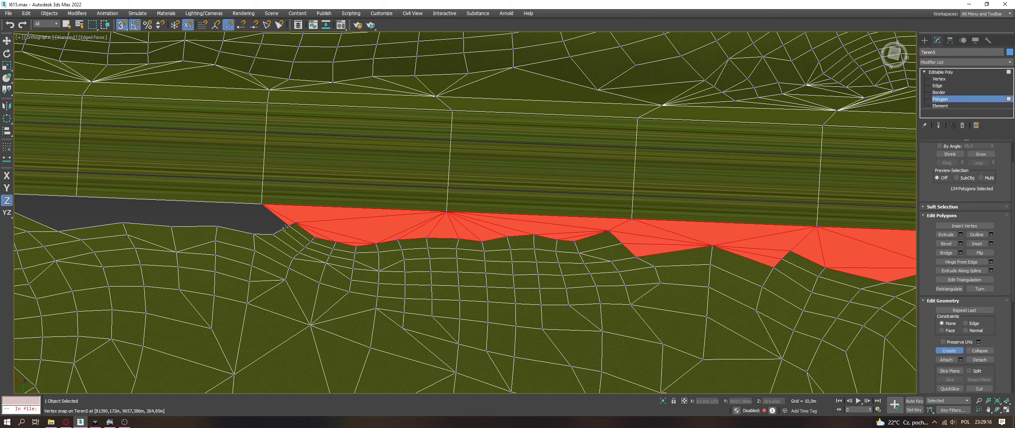
pyautogui.click(272, 234)
pyautogui.click(261, 205)
pyautogui.click(215, 223)
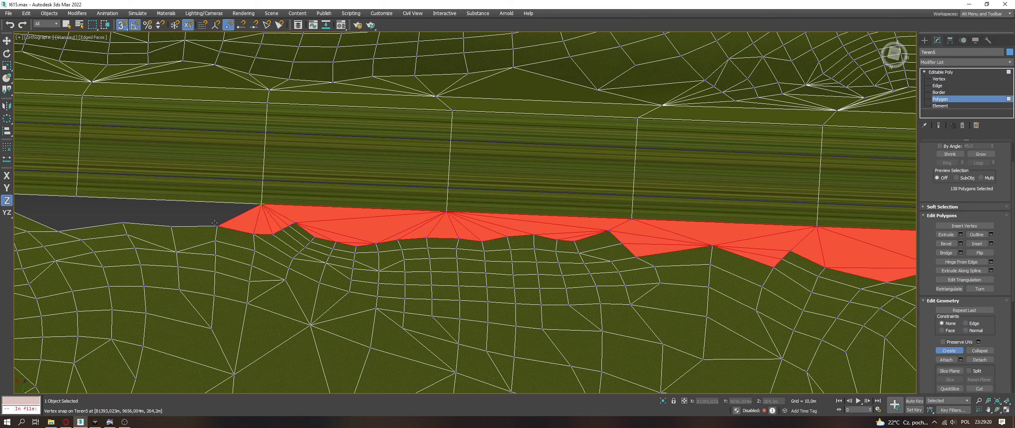
pyautogui.click(171, 226)
pyautogui.click(261, 204)
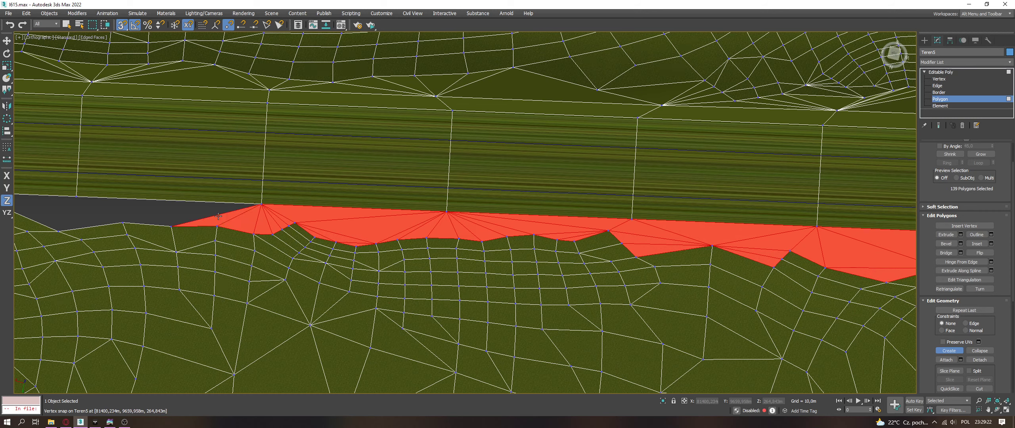
# Step: Extend the fill to the following embankment vertex, across the terrain low point and up the slope beyond it
pyautogui.doubleClick(122, 223)
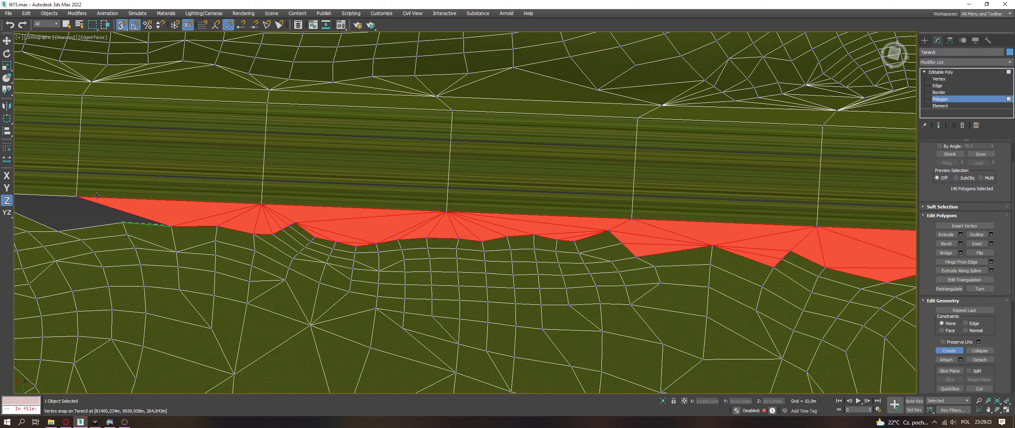
pyautogui.doubleClick(76, 197)
pyautogui.moveTo(75, 197); pyautogui.dragTo(147, 200, button='middle')
pyautogui.click(316, 241)
pyautogui.click(333, 206)
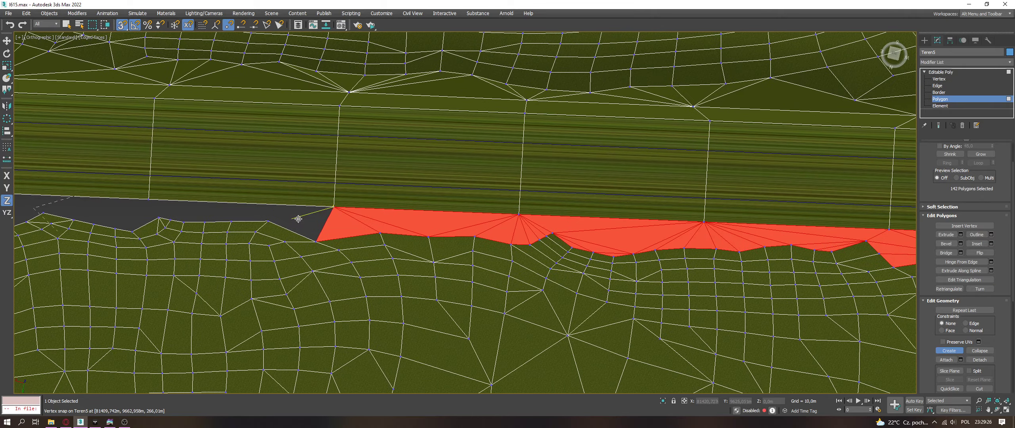
pyautogui.doubleClick(270, 216)
pyautogui.click(270, 216)
pyautogui.click(333, 206)
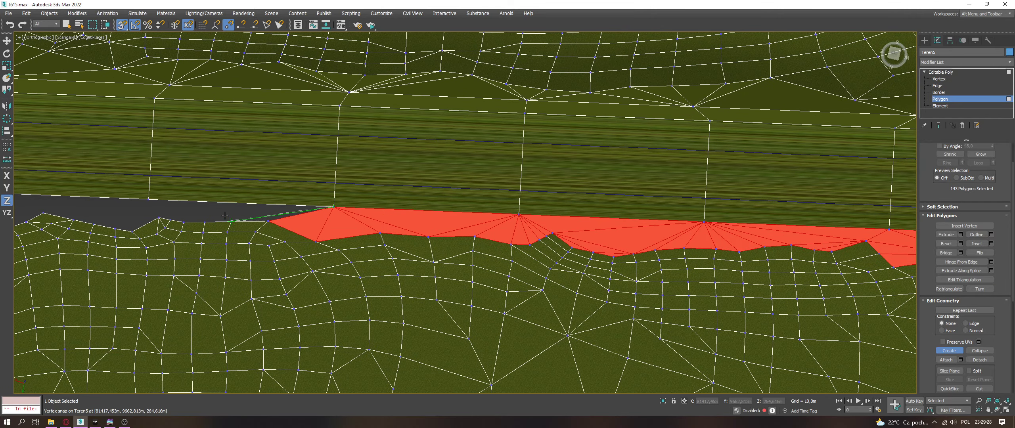
# Step: Extend the fill to the next embankment vertex and fan triangles from it across the flat terrain border
pyautogui.doubleClick(149, 199)
pyautogui.moveTo(270, 212); pyautogui.dragTo(565, 220, button='middle')
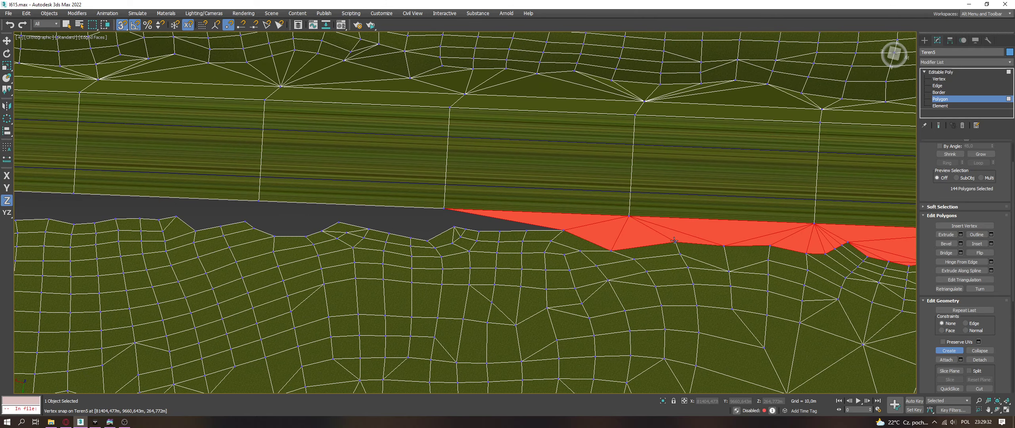
pyautogui.scroll(-5, 674, 241)
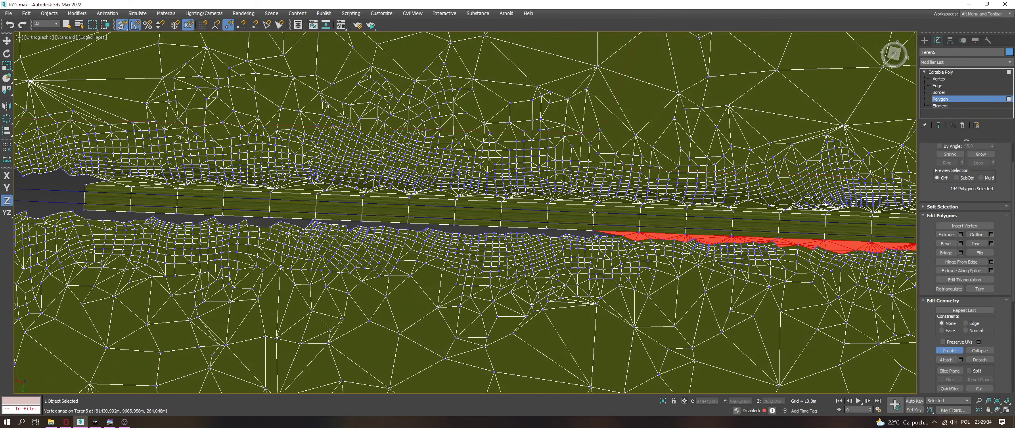
pyautogui.scroll(5, 592, 212)
pyautogui.click(703, 295)
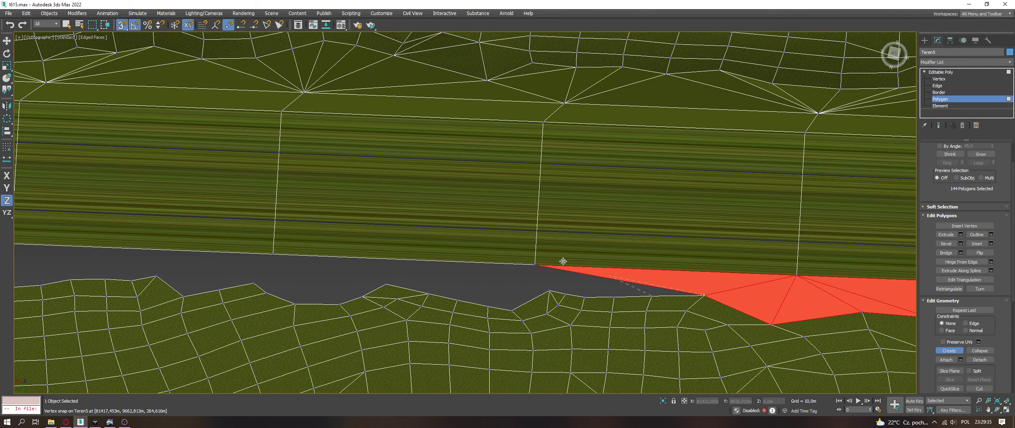
pyautogui.click(535, 265)
pyautogui.click(612, 297)
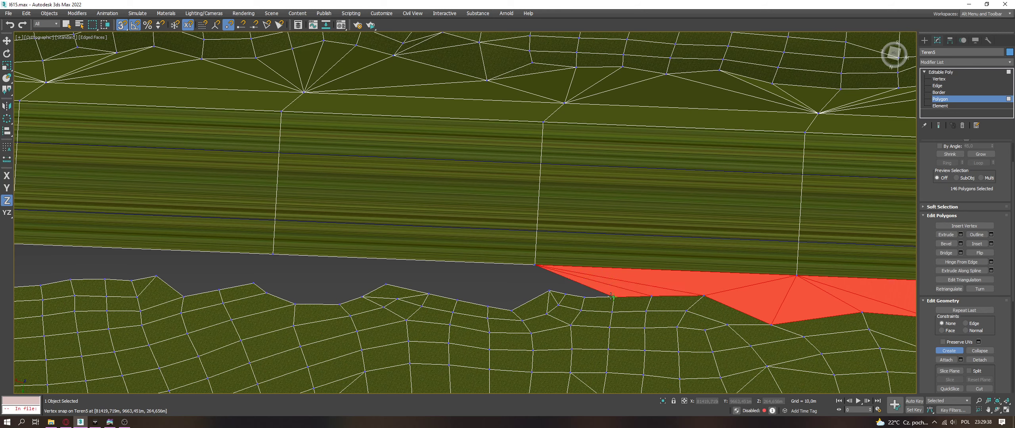
pyautogui.click(612, 297)
pyautogui.click(584, 296)
pyautogui.click(537, 265)
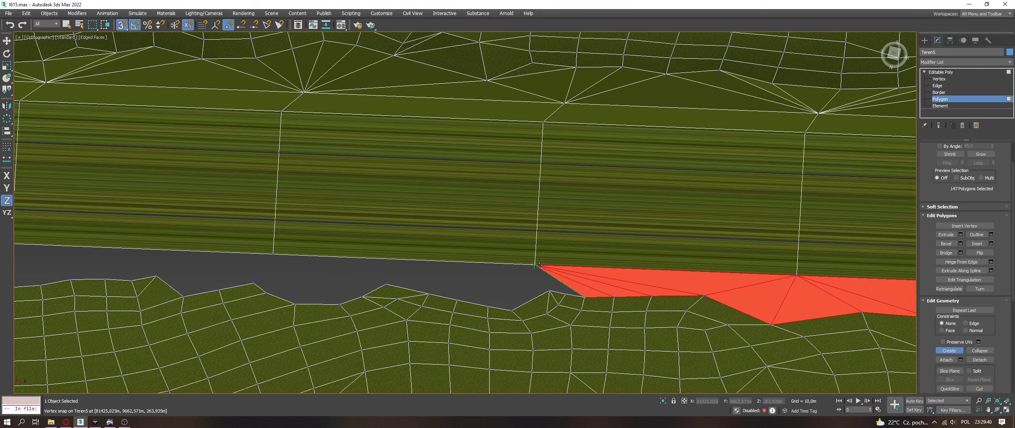
# Step: Continue the fan from the same embankment vertex over the small terrain peak and through the bottom of the adjoining dip
pyautogui.click(535, 265)
pyautogui.click(565, 294)
pyautogui.click(550, 290)
pyautogui.click(535, 265)
pyautogui.click(549, 291)
pyautogui.click(511, 310)
pyautogui.click(535, 265)
pyautogui.click(535, 265)
pyautogui.click(512, 310)
pyautogui.click(488, 306)
pyautogui.click(535, 265)
pyautogui.click(536, 264)
# Step: Continue the fan from the dip up the terrain slope to the pointed peak before the rounded hollow
pyautogui.click(488, 306)
pyautogui.click(457, 300)
pyautogui.click(536, 265)
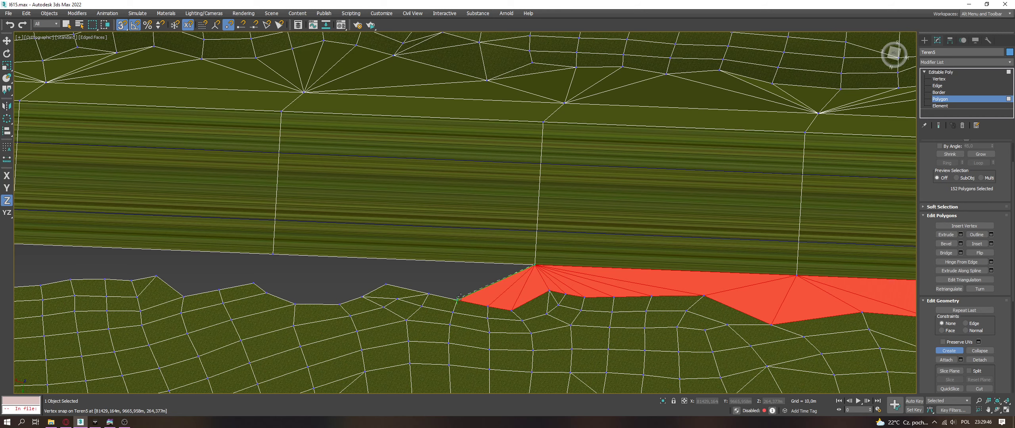
pyautogui.click(535, 265)
pyautogui.click(457, 300)
pyautogui.click(429, 293)
pyautogui.click(535, 265)
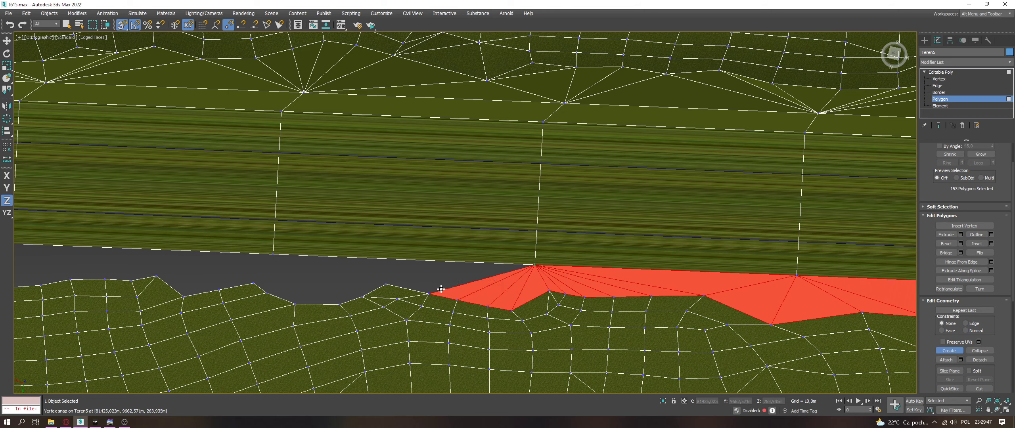
pyautogui.click(535, 265)
pyautogui.click(535, 265)
pyautogui.click(385, 284)
# Step: Extend the fill to the next embankment vertex, span the rounded hollow between two terrain peaks and fill it with triangles
pyautogui.click(272, 254)
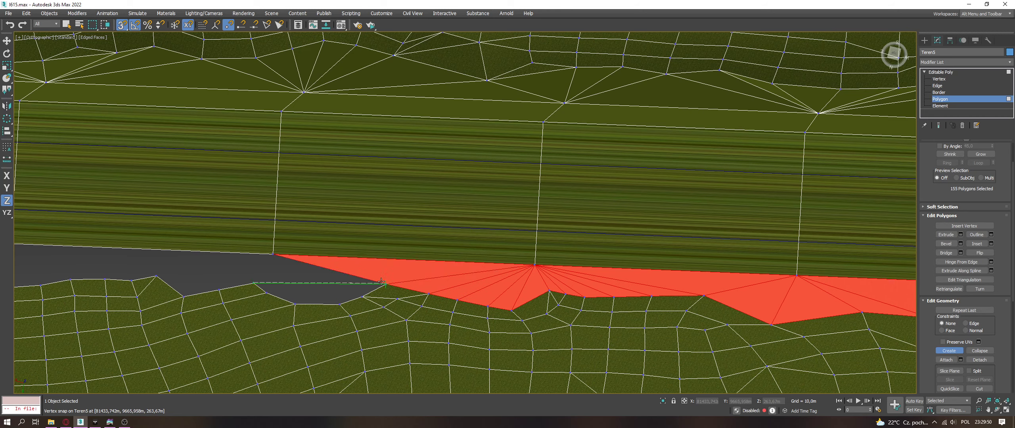
pyautogui.click(254, 283)
pyautogui.click(385, 285)
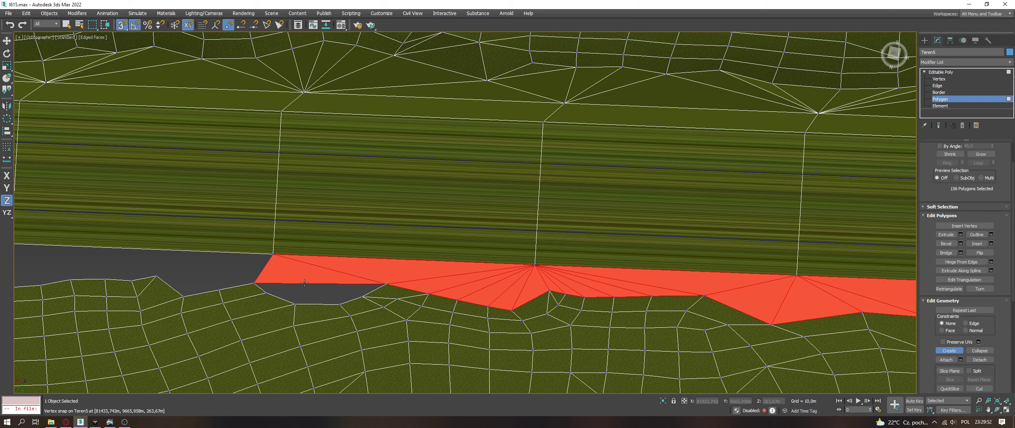
pyautogui.click(362, 297)
pyautogui.click(340, 304)
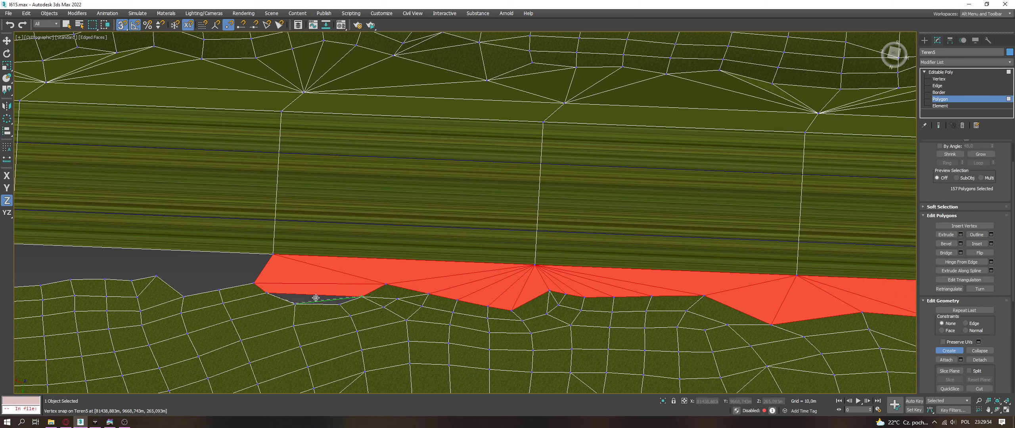
pyautogui.click(266, 293)
pyautogui.click(254, 283)
pyautogui.click(340, 304)
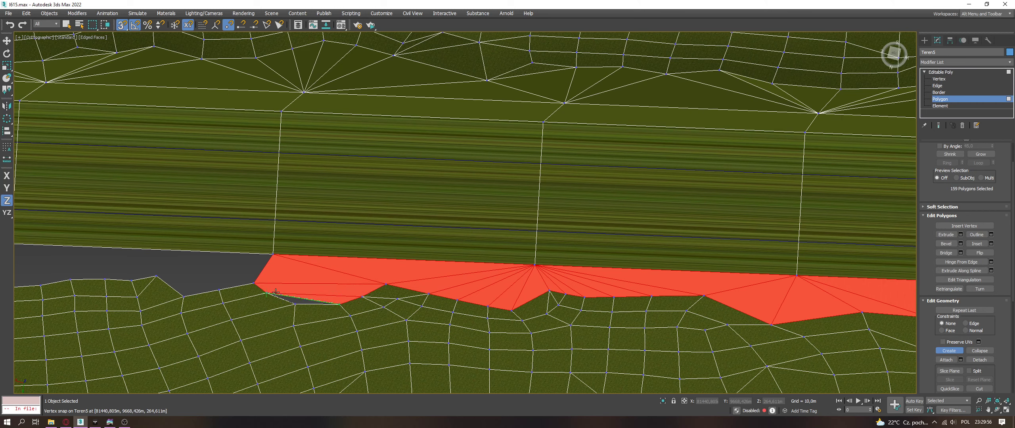
# Step: Fill the notch between the next two terrain peaks and join it to the embankment vertex above
pyautogui.moveTo(275, 292); pyautogui.dragTo(656, 303, button='middle')
pyautogui.click(692, 310)
pyautogui.click(630, 296)
pyautogui.click(692, 310)
pyautogui.click(727, 303)
pyautogui.click(746, 275)
pyautogui.click(692, 310)
pyautogui.click(746, 274)
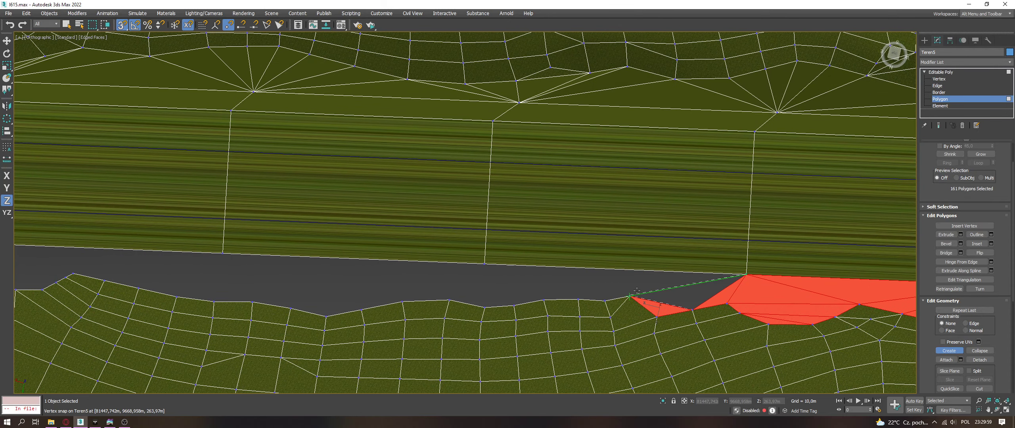
pyautogui.click(745, 275)
# Step: Extend the fill to the next embankment vertex and fan triangles across the nearly flat terrain border below it
pyautogui.click(484, 264)
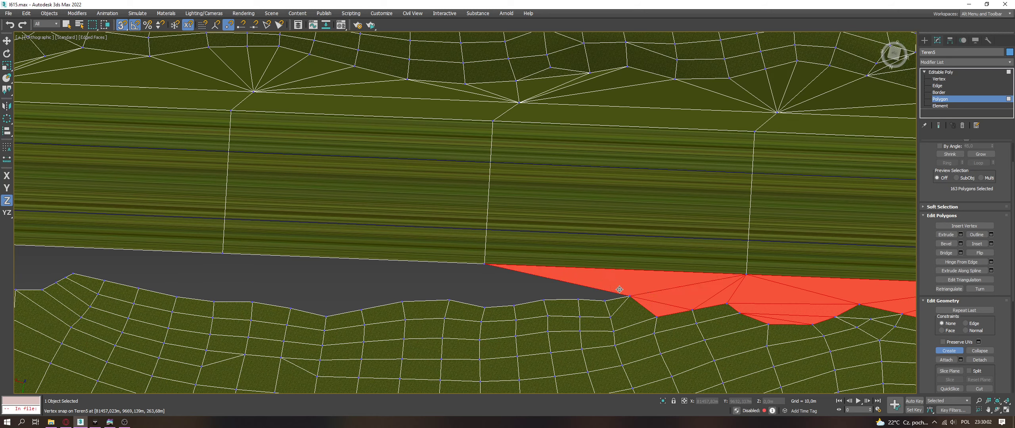
pyautogui.click(604, 301)
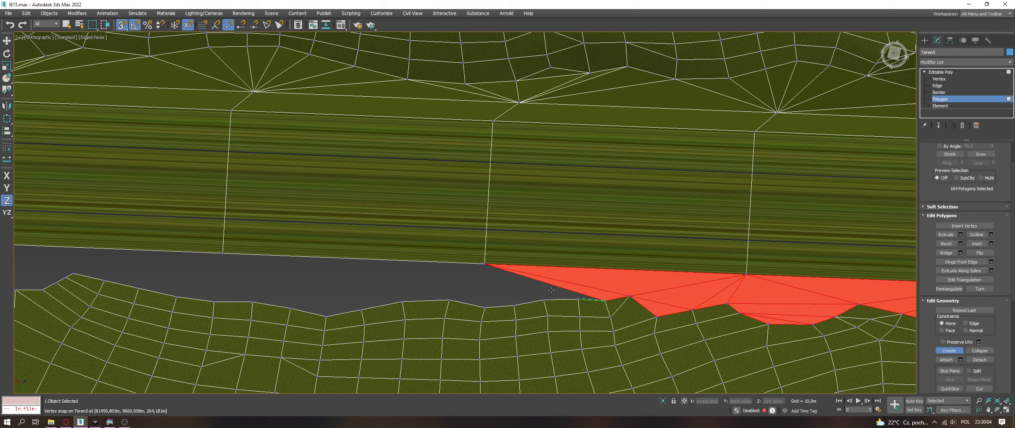
pyautogui.click(490, 263)
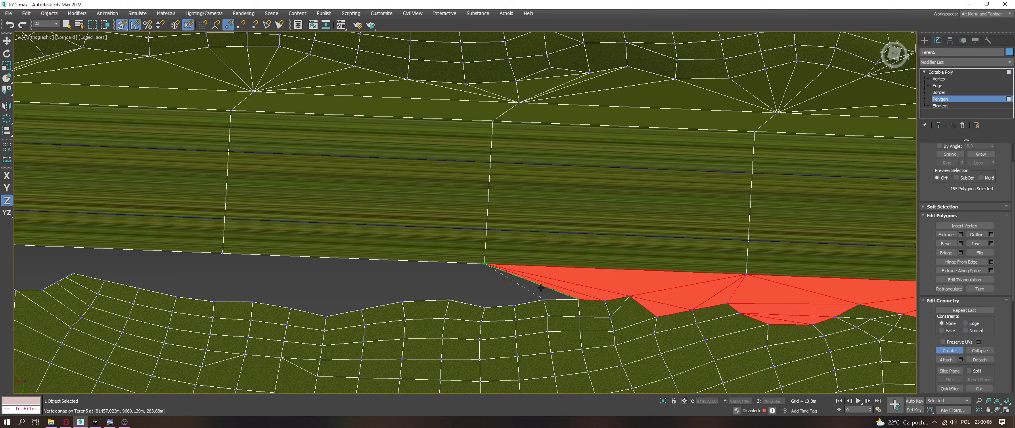
pyautogui.click(544, 300)
pyautogui.click(515, 305)
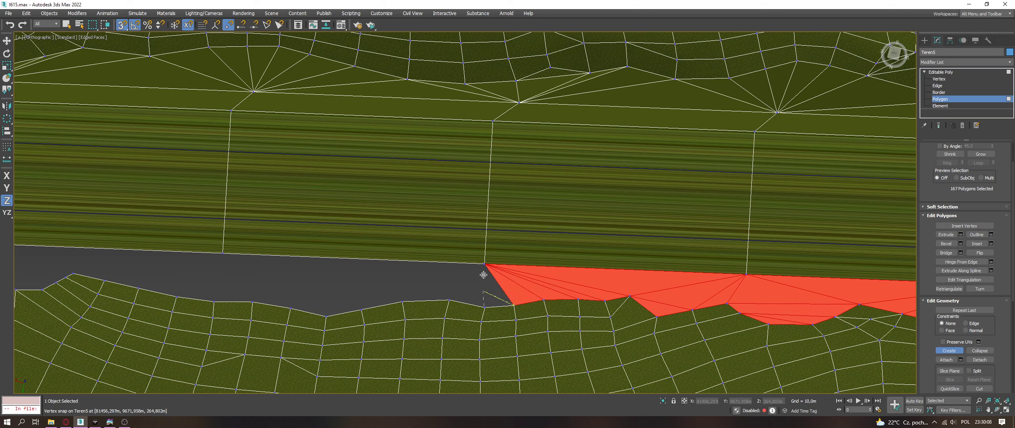
pyautogui.click(484, 306)
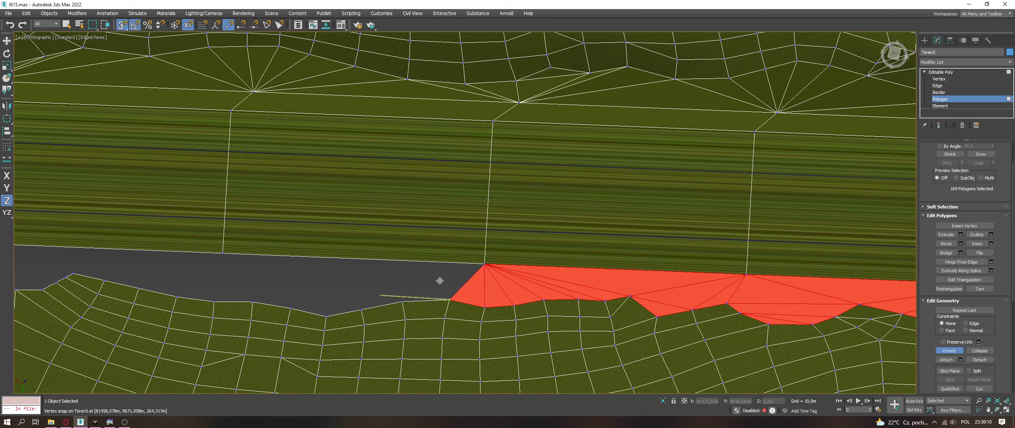
# Step: Finish that fan and extend the fill to the next embankment vertex, down to the bottom of the wide terrain dip
pyautogui.click(449, 300)
pyautogui.click(402, 301)
pyautogui.click(491, 262)
pyautogui.hotkey('ctrl', 'z')
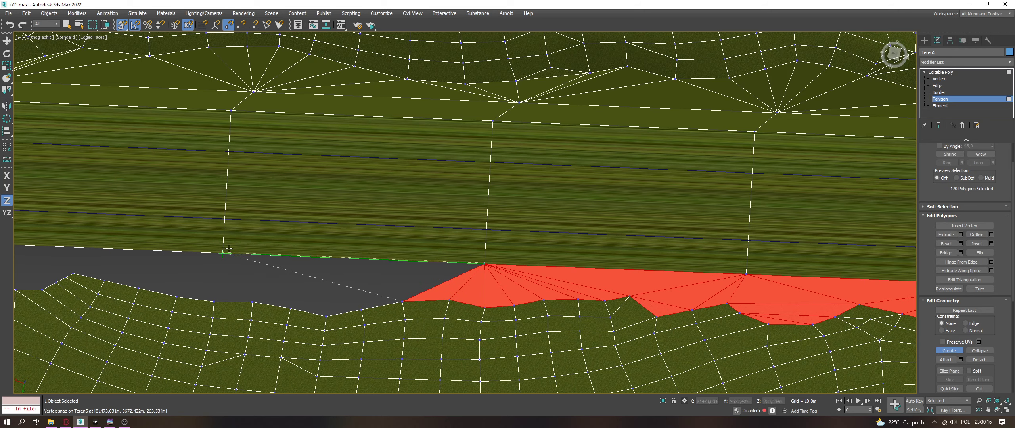
pyautogui.click(359, 306)
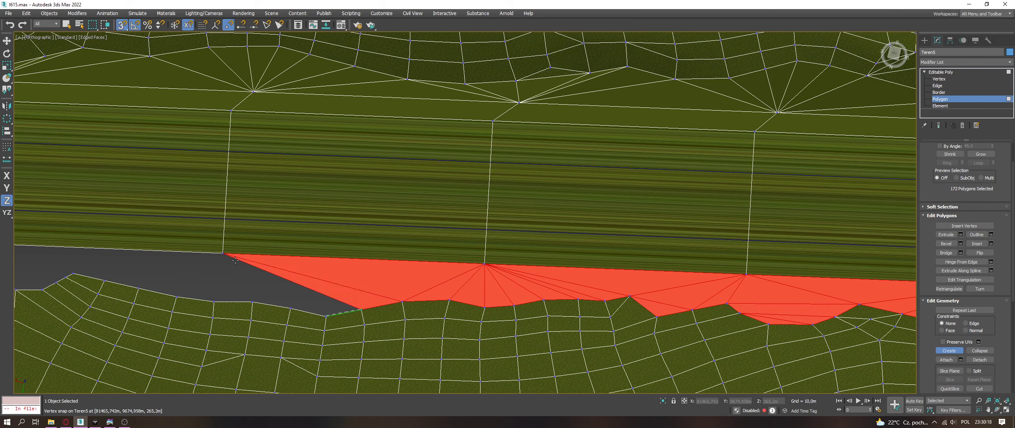
pyautogui.click(223, 254)
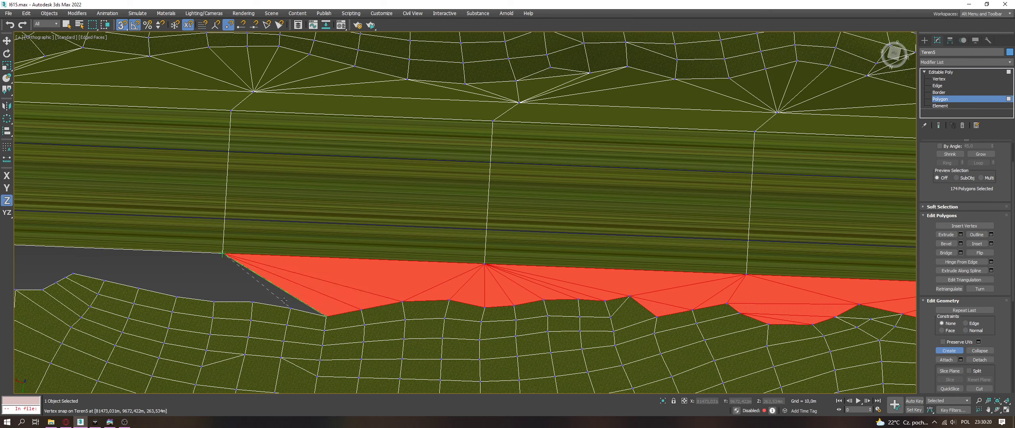
# Step: Fan triangles from the current embankment vertex across the terrain border vertices at the bottom of the wide dip
pyautogui.click(284, 301)
pyautogui.click(224, 253)
pyautogui.click(252, 302)
pyautogui.click(224, 254)
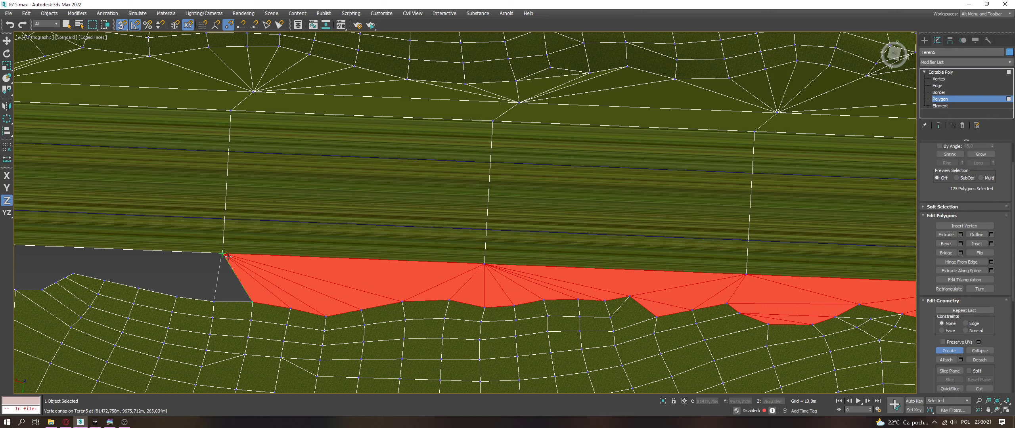
pyautogui.click(203, 297)
pyautogui.click(223, 254)
pyautogui.click(178, 296)
pyautogui.click(224, 254)
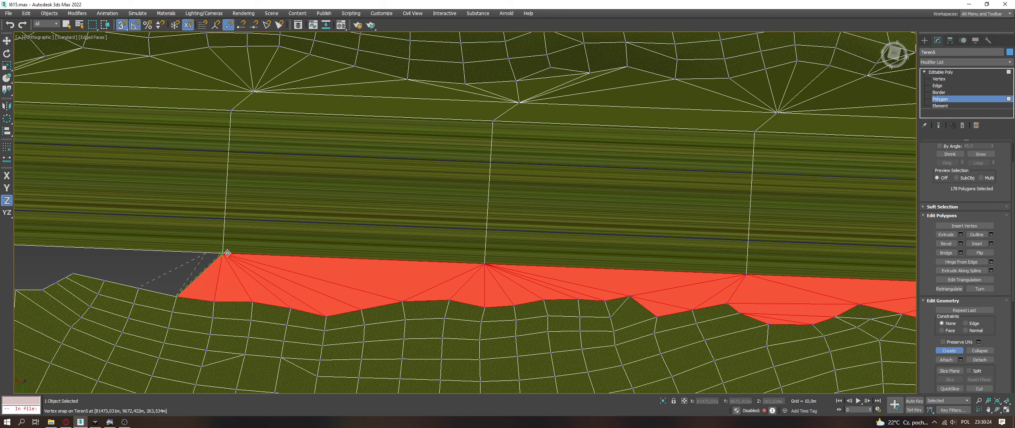
# Step: Finish the fan up to the next low terrain peak and extend the fill to the next embankment vertex
pyautogui.click(139, 288)
pyautogui.click(223, 254)
pyautogui.click(105, 280)
pyautogui.click(223, 254)
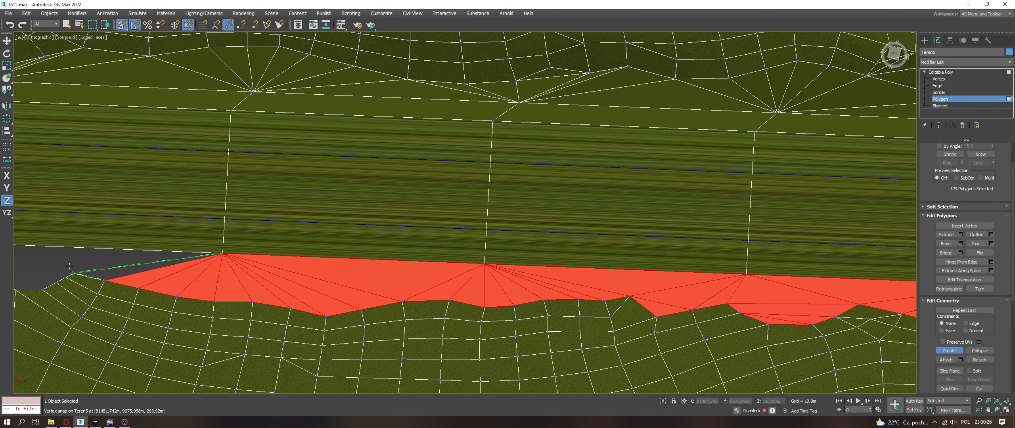
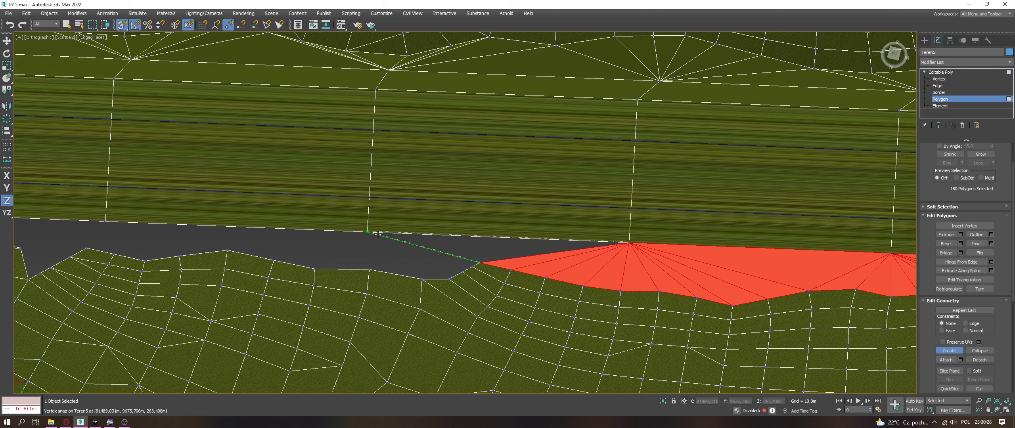
pyautogui.click(388, 236)
pyautogui.click(472, 267)
pyautogui.click(366, 232)
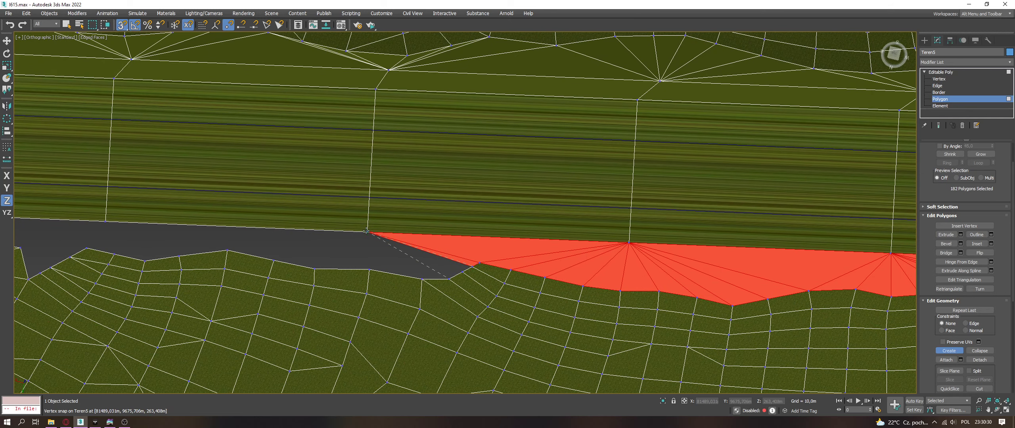
# Step: Undo the last triangle and fill the short slope beyond the peak, down to the bottom of the small dip
pyautogui.hotkey('ctrl', 'z')
pyautogui.click(462, 272)
pyautogui.click(472, 266)
pyautogui.click(449, 279)
pyautogui.click(462, 272)
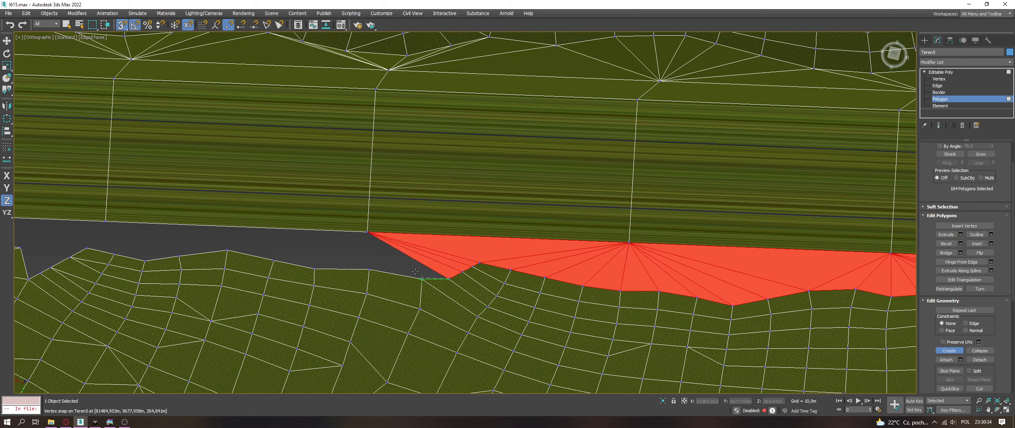
pyautogui.click(367, 232)
pyautogui.click(422, 279)
# Step: Fan triangles from the embankment vertex across the small dip and up the gentle terrain slope beyond it
pyautogui.click(448, 279)
pyautogui.click(367, 232)
pyautogui.click(370, 270)
pyautogui.click(422, 279)
pyautogui.click(367, 232)
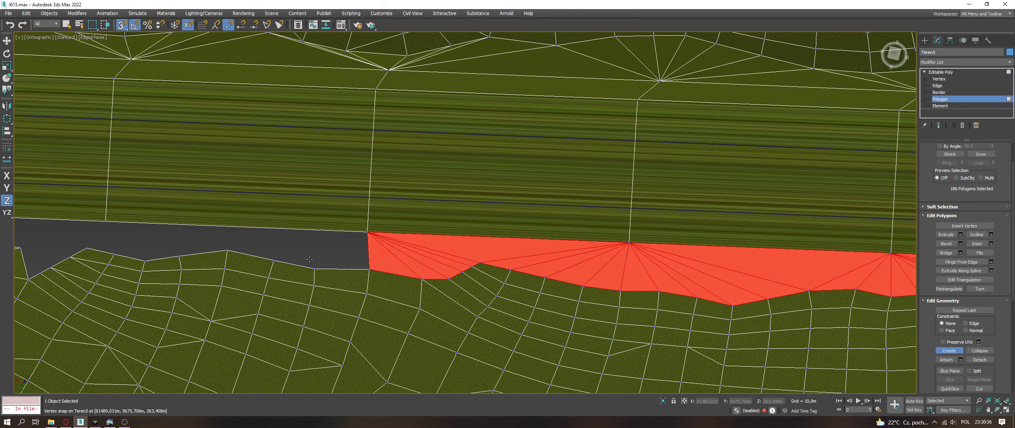
pyautogui.click(360, 232)
pyautogui.click(286, 254)
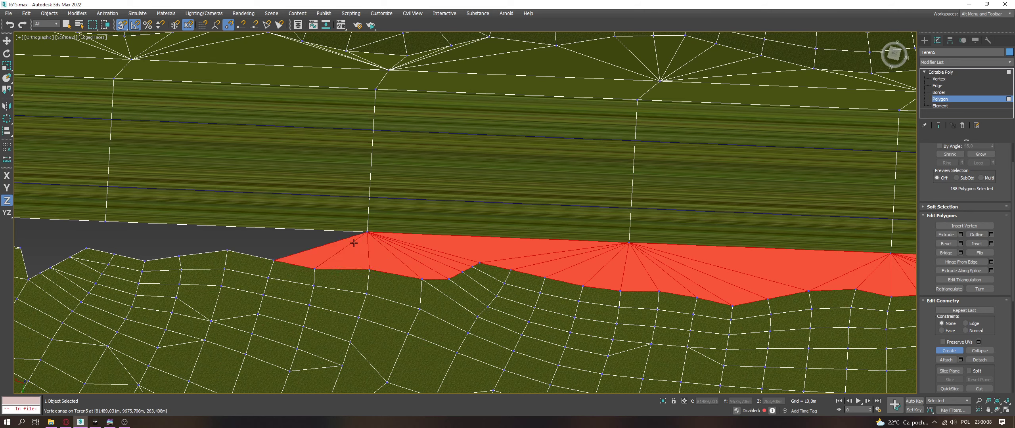
# Step: Finish the fan at the top of the gentle slope and extend the fill to the next embankment vertex
pyautogui.click(349, 240)
pyautogui.click(278, 257)
pyautogui.click(228, 250)
pyautogui.click(287, 245)
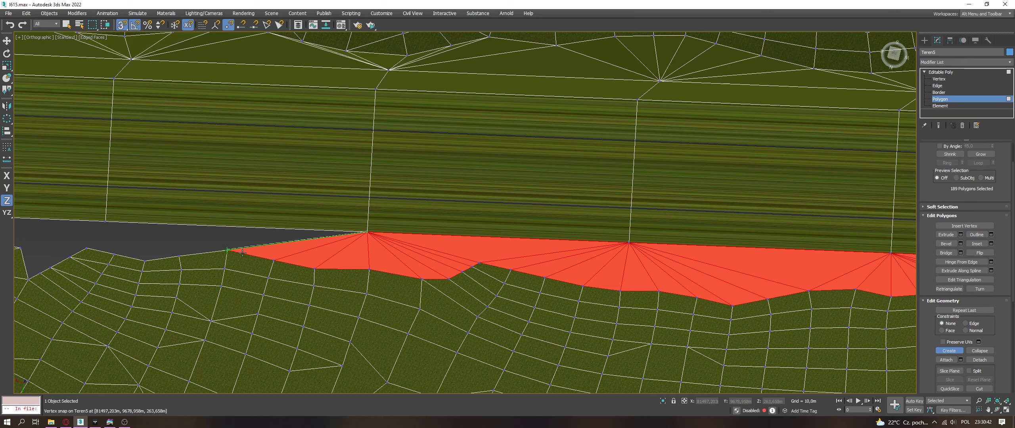
pyautogui.click(106, 220)
pyautogui.click(227, 250)
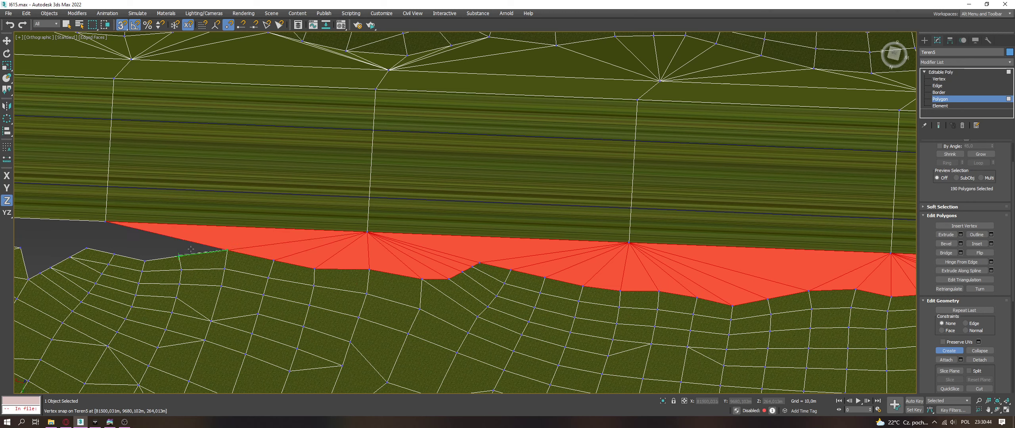
# Step: Fan triangles from that embankment vertex across the shallow dip and up to the next terrain peak
pyautogui.click(178, 256)
pyautogui.click(227, 251)
pyautogui.click(105, 221)
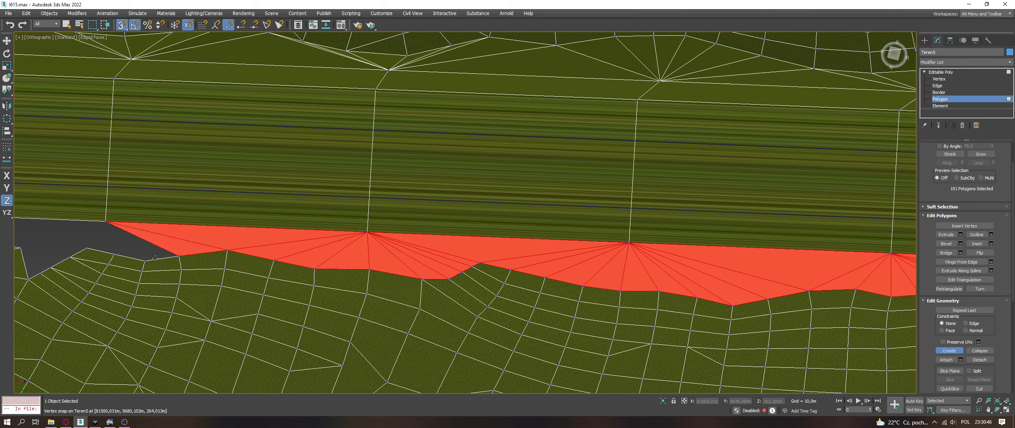
pyautogui.click(145, 261)
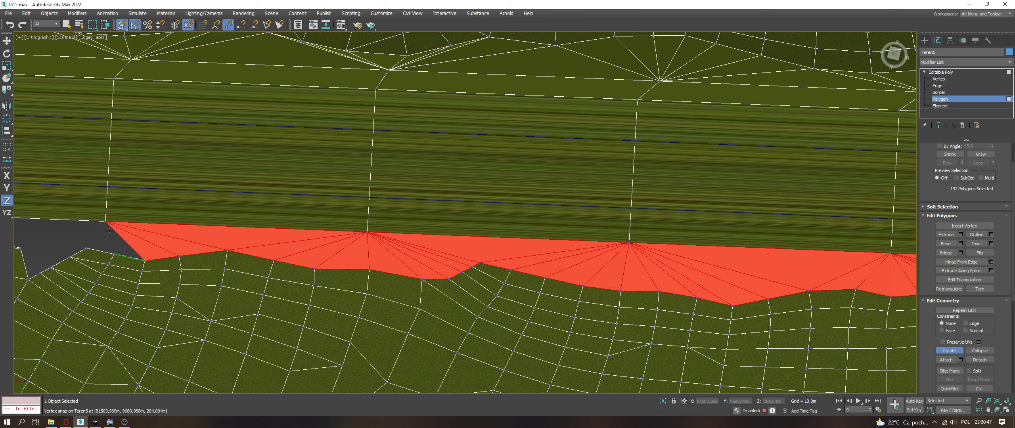
pyautogui.click(114, 254)
pyautogui.click(145, 260)
pyautogui.click(106, 221)
pyautogui.click(87, 248)
pyautogui.click(113, 254)
# Step: Span the pointed notch between the two terrain peaks, fill it with triangles and join it to the embankment vertex above
pyautogui.click(19, 247)
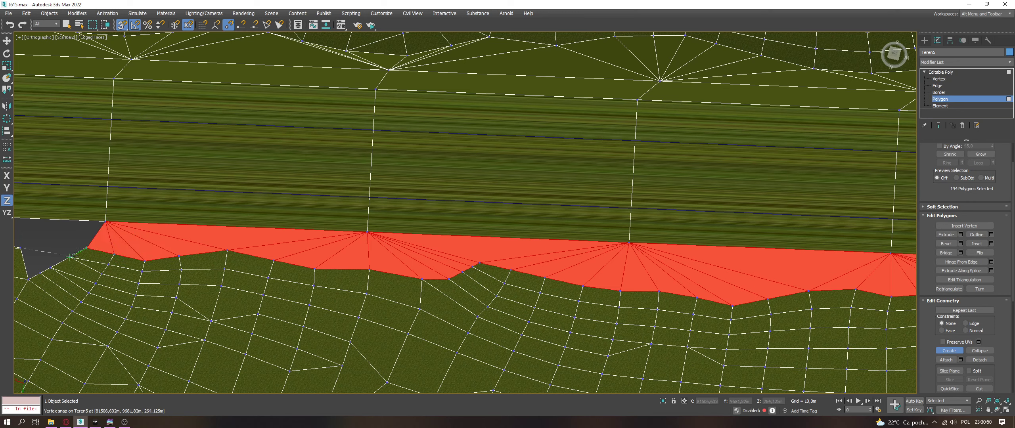
pyautogui.click(69, 257)
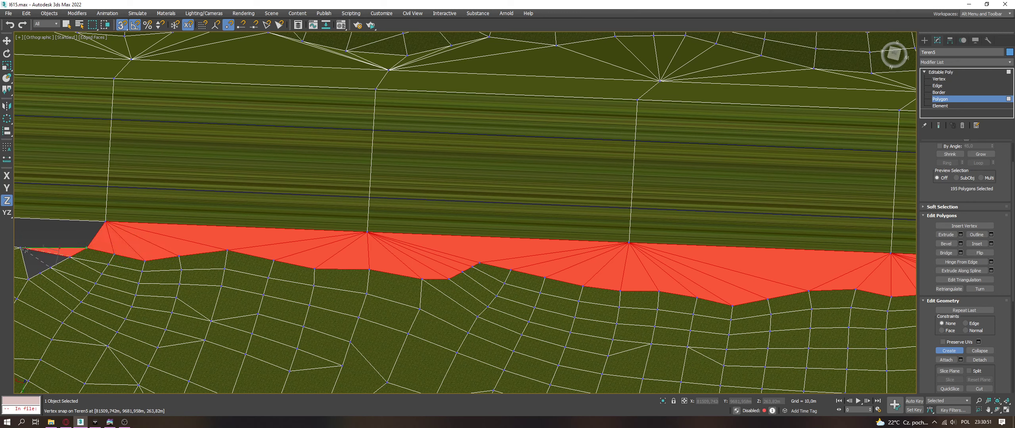
pyautogui.click(40, 273)
pyautogui.click(20, 248)
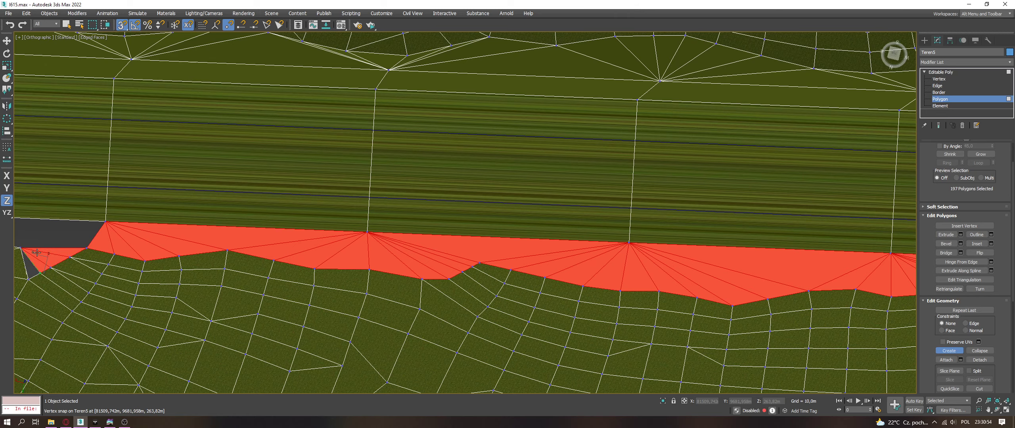
pyautogui.click(29, 279)
pyautogui.click(20, 248)
pyautogui.click(106, 221)
pyautogui.click(86, 248)
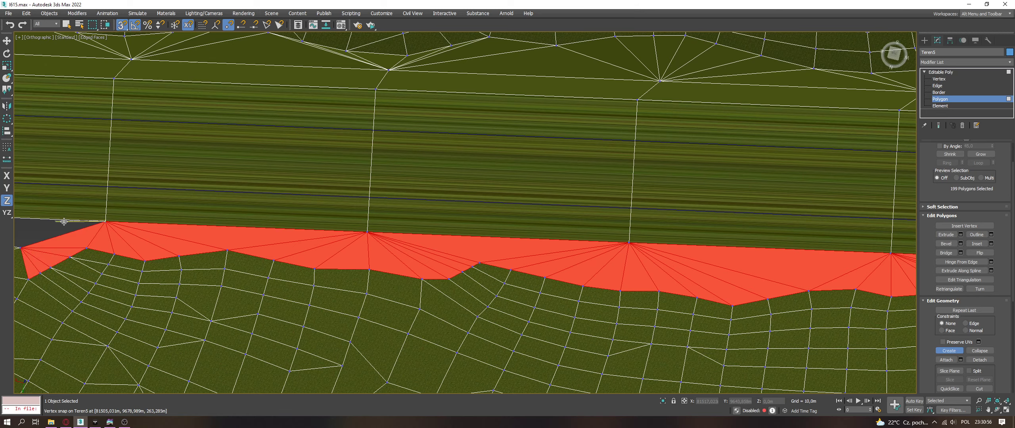
# Step: Continue the fill along the nearly flat border to the next embankment vertex and fan triangles up toward the next peak
pyautogui.moveTo(111, 220); pyautogui.dragTo(376, 209, button='middle')
pyautogui.click(210, 206)
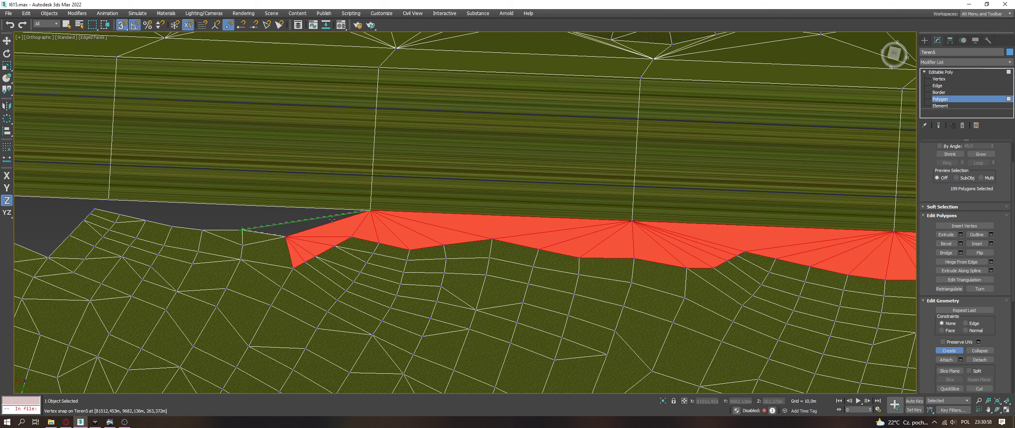
pyautogui.click(242, 230)
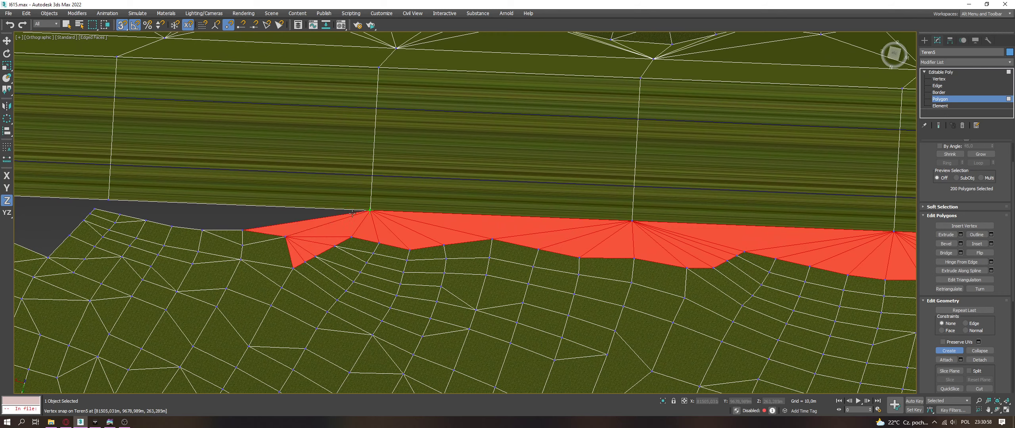
pyautogui.click(232, 227)
pyautogui.click(202, 229)
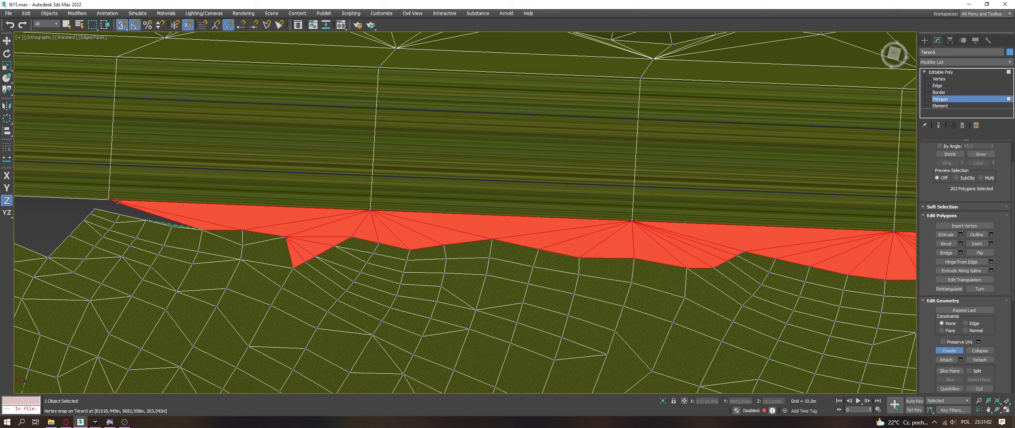
pyautogui.click(172, 226)
pyautogui.click(107, 200)
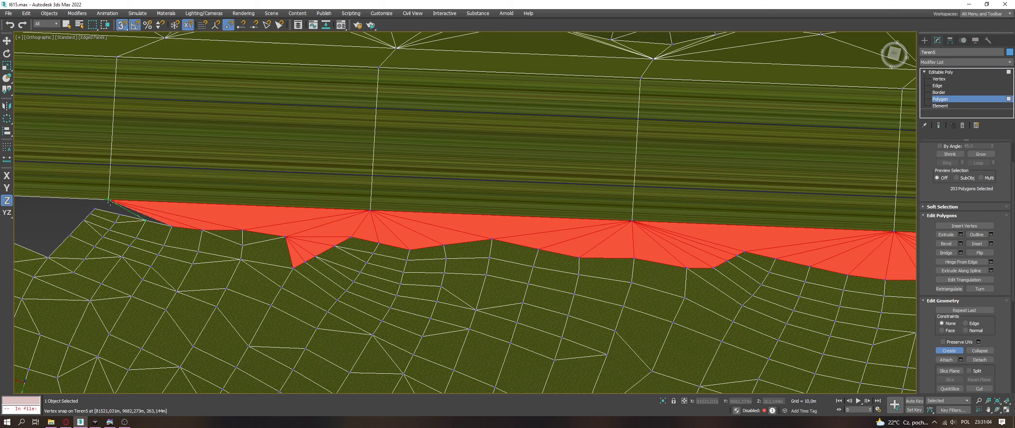
pyautogui.click(145, 219)
pyautogui.click(119, 214)
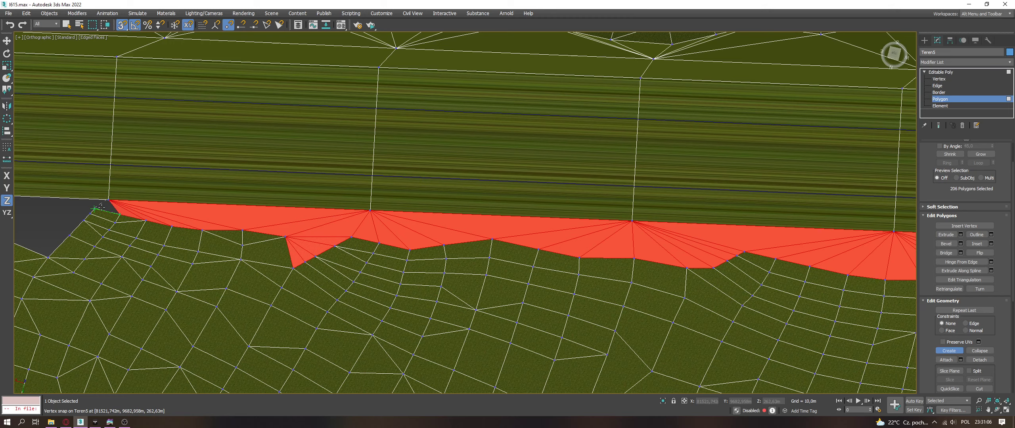
# Step: Create a long thin triangle joining the terrain peak and its embankment vertex to the next embankment vertex
pyautogui.moveTo(101, 206); pyautogui.dragTo(556, 230, button='middle')
pyautogui.click(551, 229)
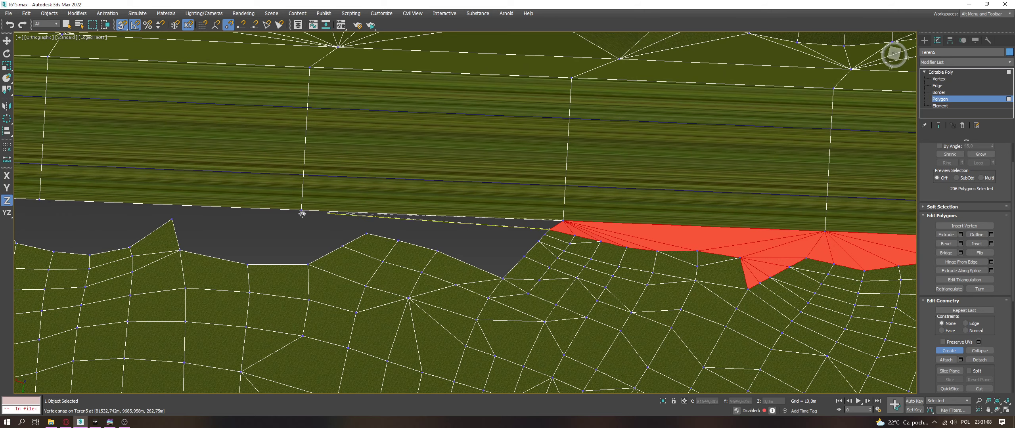
pyautogui.click(301, 210)
pyautogui.click(563, 220)
pyautogui.click(551, 229)
pyautogui.click(302, 210)
# Step: Span the V-shaped notch to the rounded peak opposite and fill its upper part with thin triangles, redoing the misplaced one
pyautogui.click(368, 234)
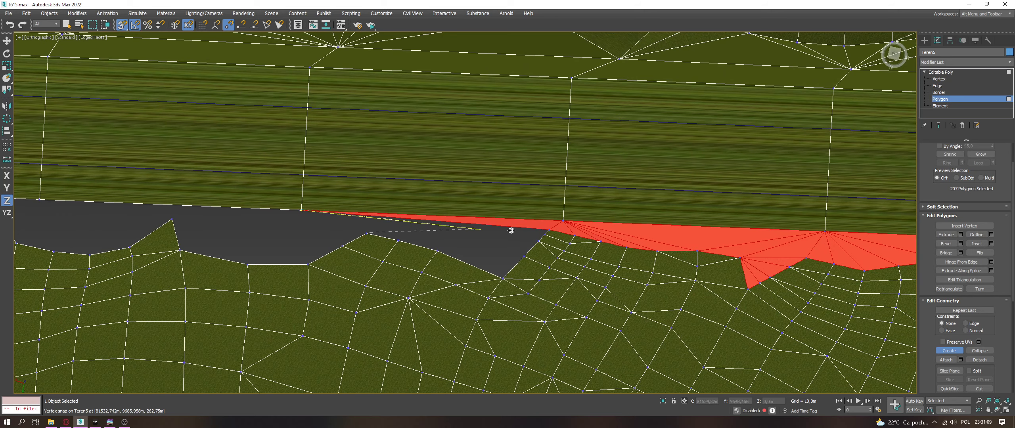
pyautogui.doubleClick(544, 233)
pyautogui.hotkey('ctrl', 'z')
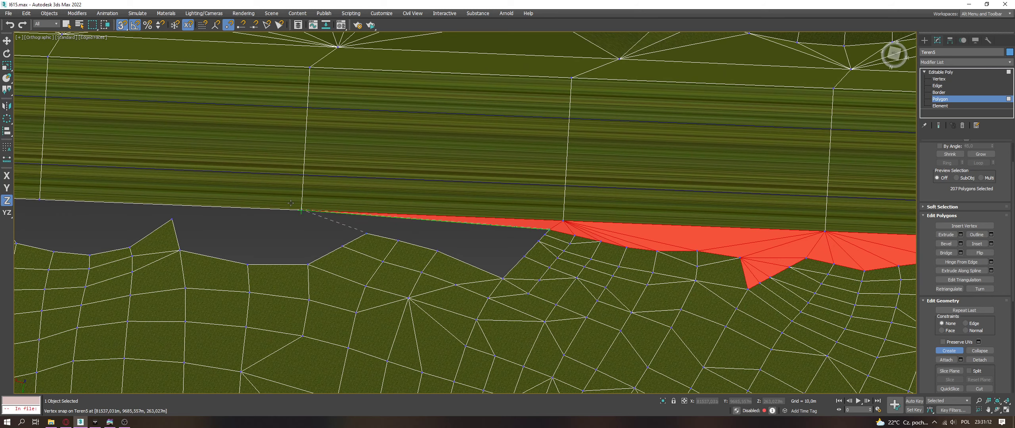
pyautogui.hotkey('ctrl', 'y')
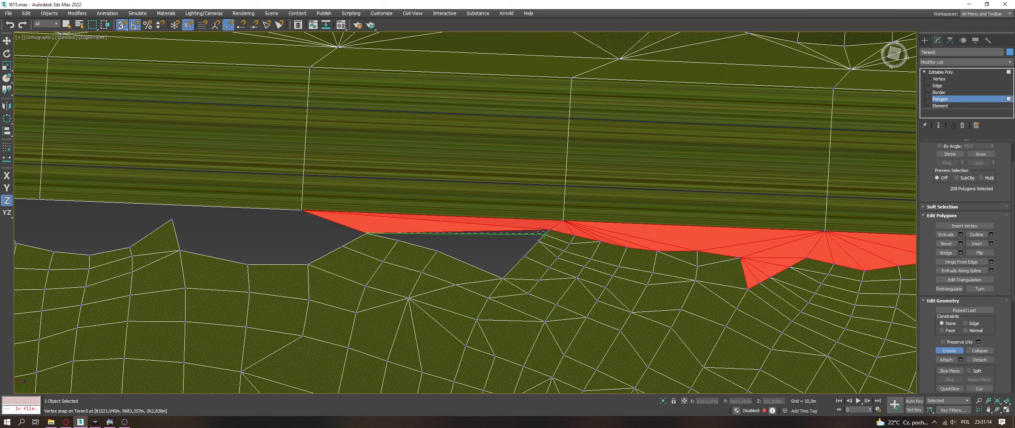
pyautogui.hotkey('ctrl', 'z')
pyautogui.click(398, 240)
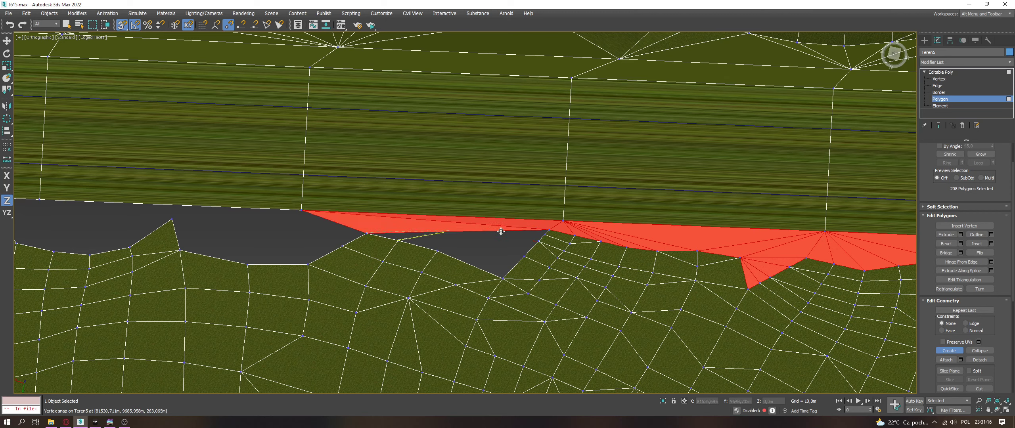
pyautogui.click(544, 234)
pyautogui.click(400, 238)
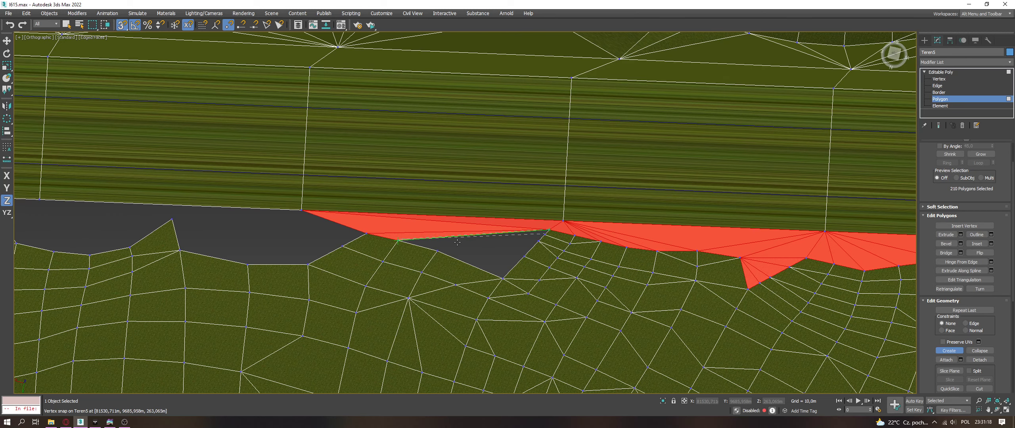
# Step: Fill the rest of the V-shaped notch with triangles down to its lowest terrain vertex
pyautogui.click(538, 240)
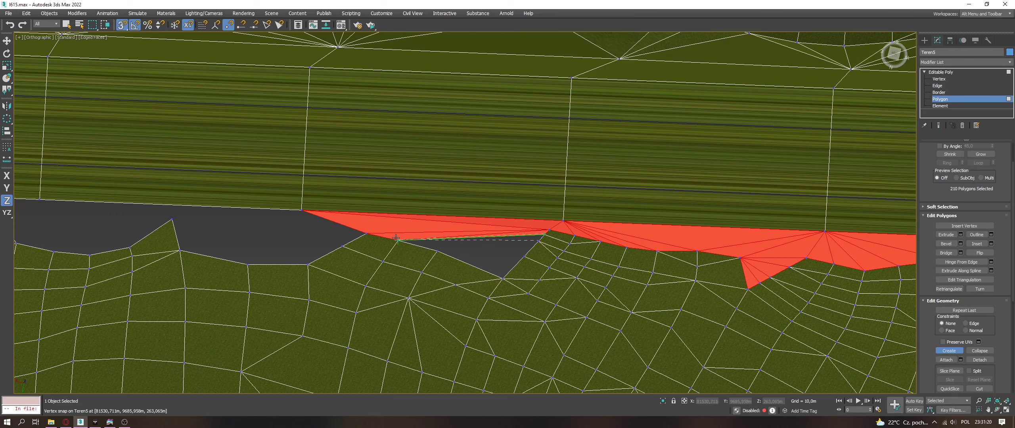
pyautogui.click(437, 251)
pyautogui.click(538, 241)
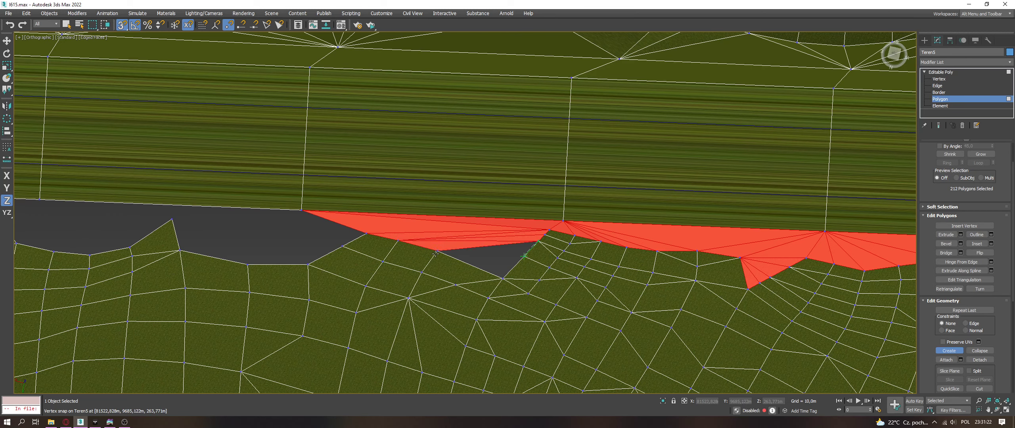
pyautogui.click(503, 278)
pyautogui.click(437, 251)
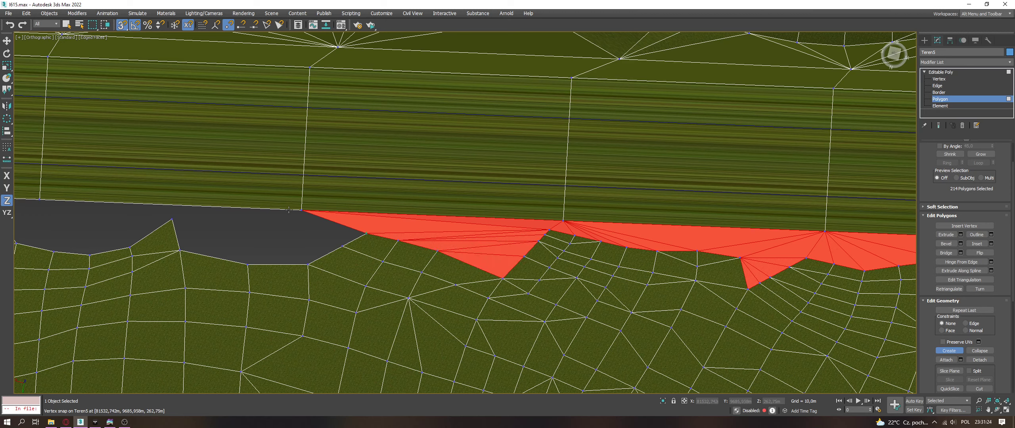
# Step: Fan triangles from the embankment vertex down the rounded peak's far slope and across the flat hollow floor
pyautogui.click(365, 234)
pyautogui.click(342, 246)
pyautogui.click(342, 246)
pyautogui.click(308, 264)
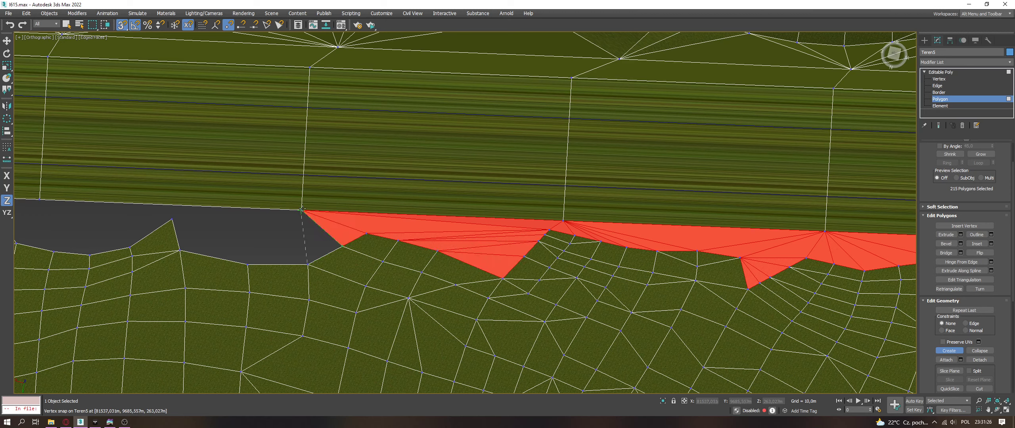
pyautogui.click(248, 264)
pyautogui.click(301, 210)
# Step: Join the embankment vertex to the sharp terrain peak and fill the hollow's remaining corner beneath it
pyautogui.click(173, 218)
pyautogui.click(248, 265)
pyautogui.click(179, 250)
pyautogui.click(173, 218)
pyautogui.click(248, 264)
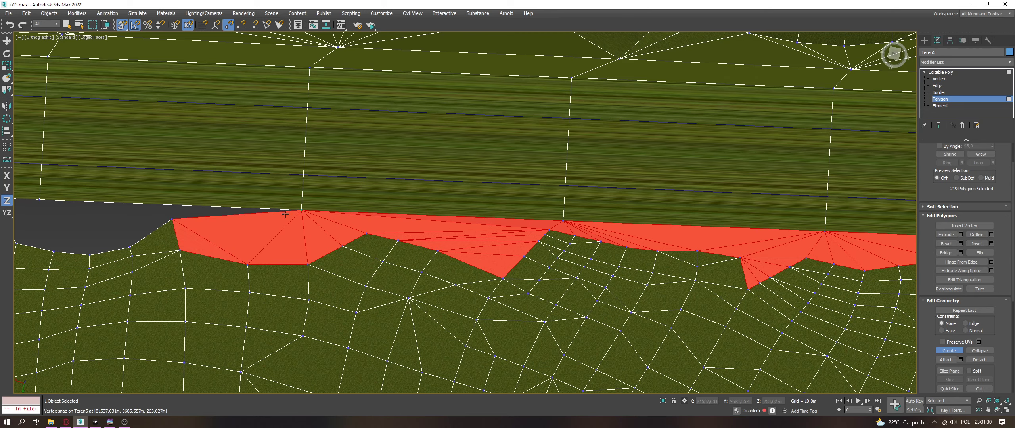
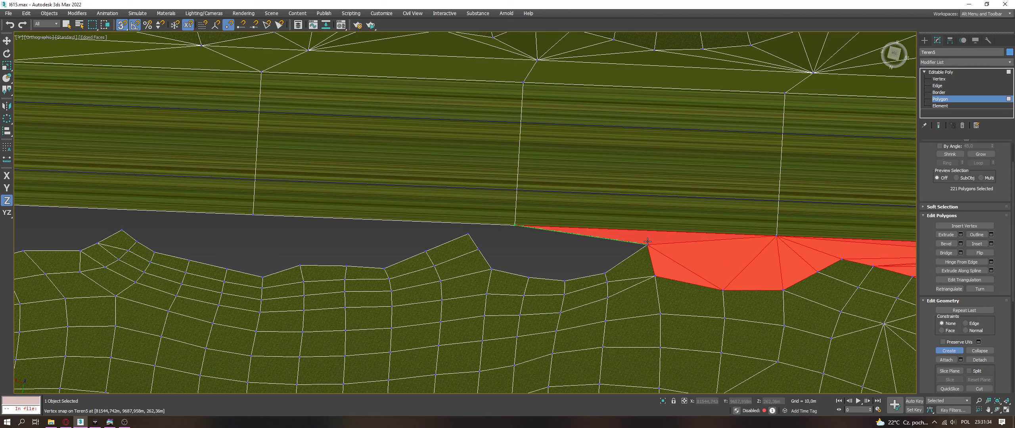
# Step: Join the embankment vertex to the next terrain peak and fill the upper part of the hollow beneath it, redoing the misplaced triangle
pyautogui.click(469, 234)
pyautogui.click(478, 249)
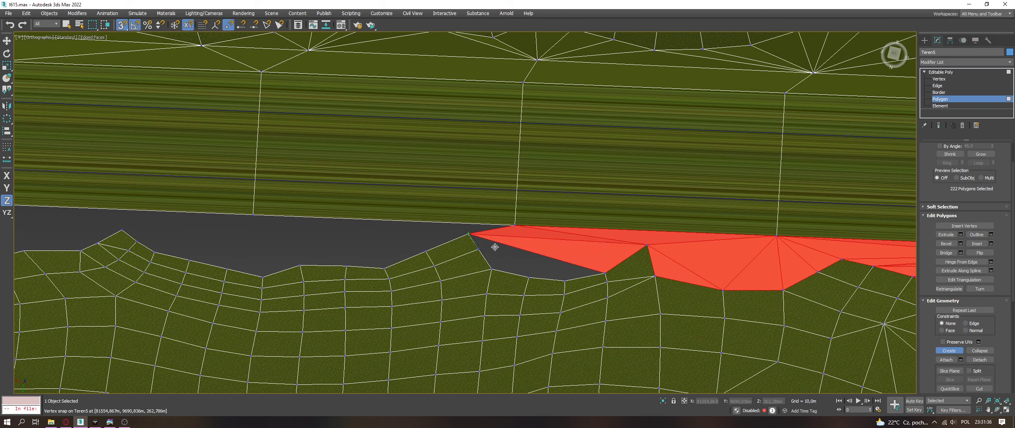
pyautogui.hotkey('ctrl', 'z')
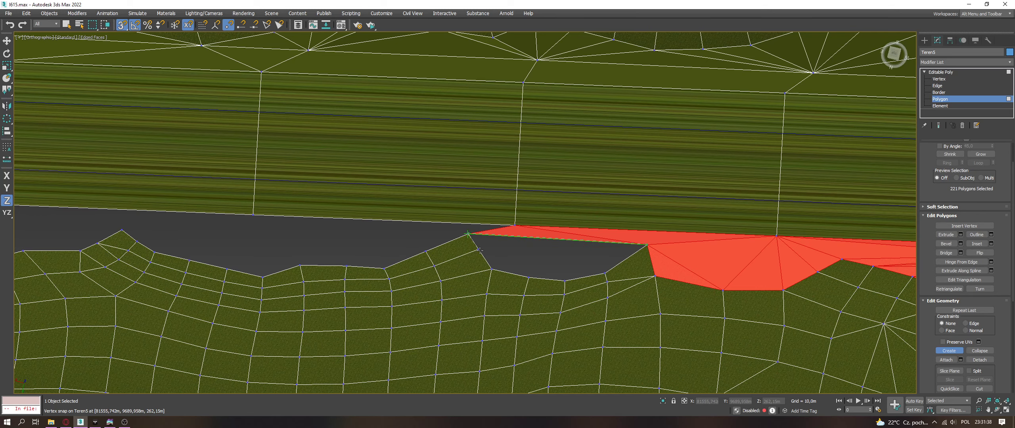
pyautogui.click(646, 245)
pyautogui.click(632, 255)
pyautogui.click(492, 268)
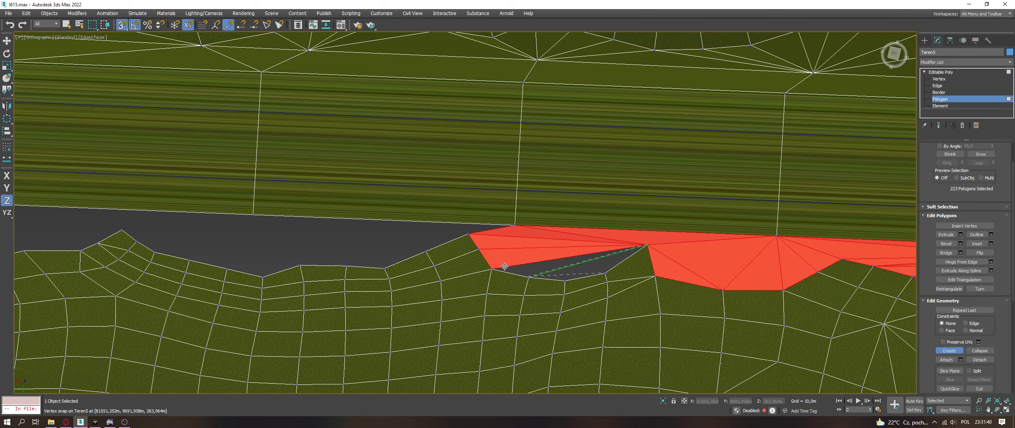
# Step: Fill the rest of the hollow between the two peaks with triangles down to its curved floor
pyautogui.click(646, 245)
pyautogui.click(605, 273)
pyautogui.click(492, 268)
pyautogui.click(646, 245)
pyautogui.click(605, 273)
pyautogui.click(492, 269)
pyautogui.click(617, 275)
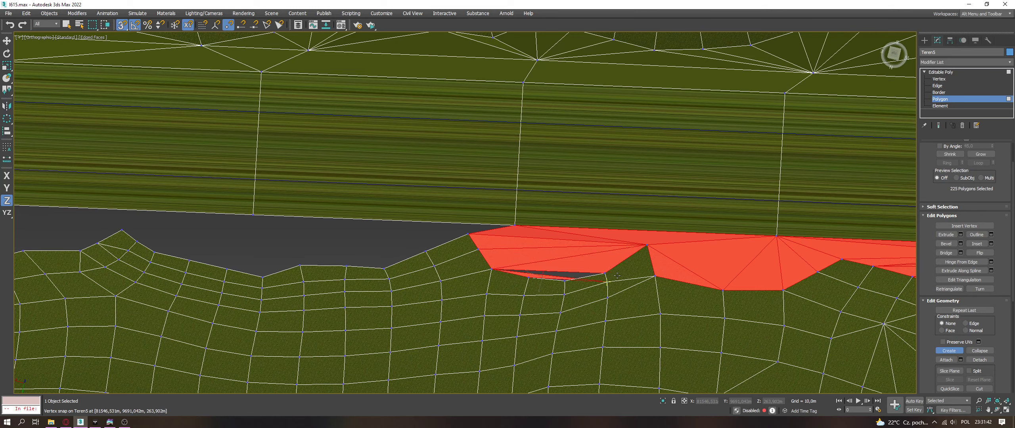
pyautogui.click(605, 273)
pyautogui.click(529, 277)
pyautogui.click(565, 280)
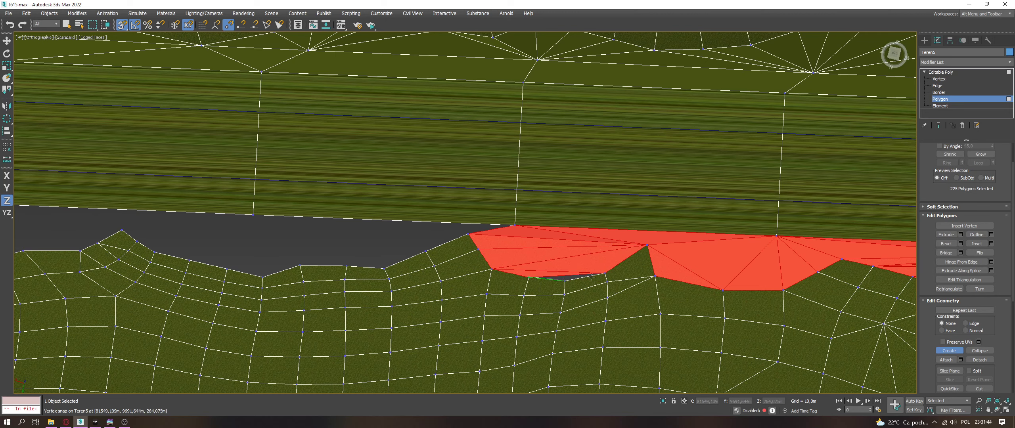
# Step: Connect the peak to the next embankment vertex and add the first triangle down the peak's far slope
pyautogui.click(468, 234)
pyautogui.click(515, 225)
pyautogui.click(253, 214)
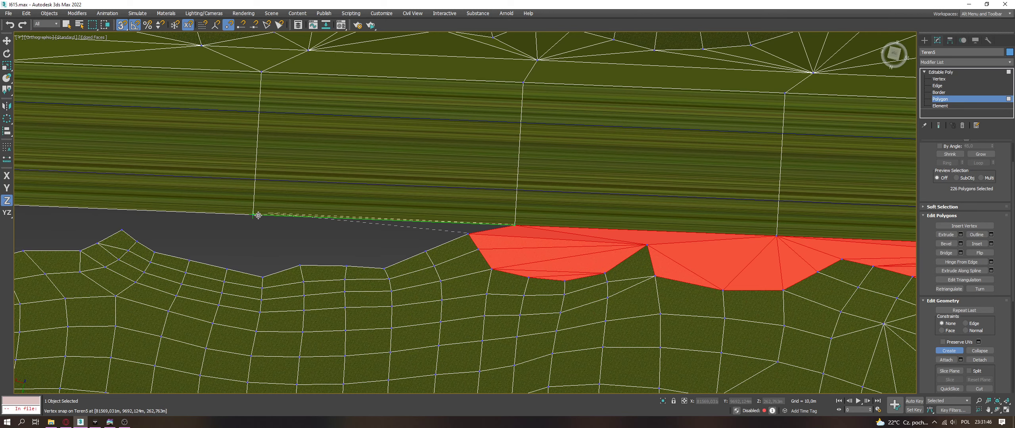
pyautogui.click(454, 229)
pyautogui.click(253, 215)
pyautogui.click(468, 234)
pyautogui.click(426, 251)
pyautogui.click(253, 215)
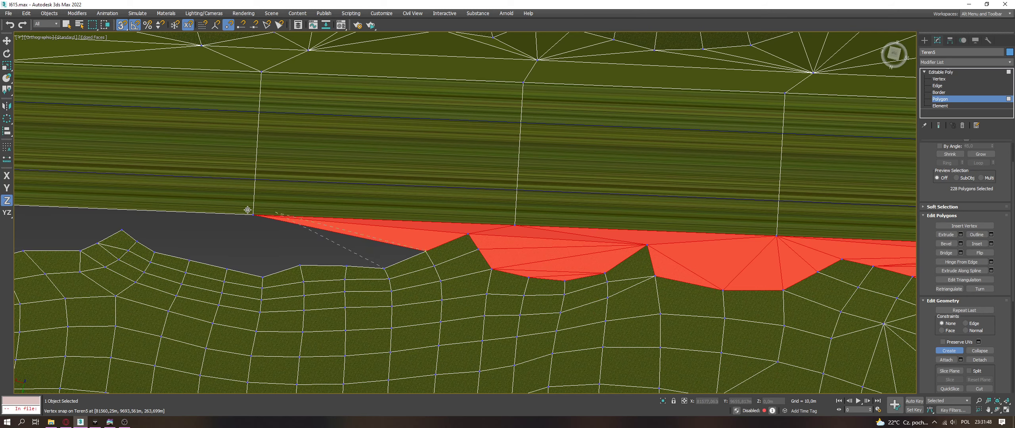
# Step: Fan triangles from that embankment vertex down the slope and across the hollow floor to its lowest terrain vertex
pyautogui.click(425, 251)
pyautogui.click(384, 269)
pyautogui.click(253, 214)
pyautogui.click(383, 268)
pyautogui.click(345, 265)
pyautogui.click(253, 214)
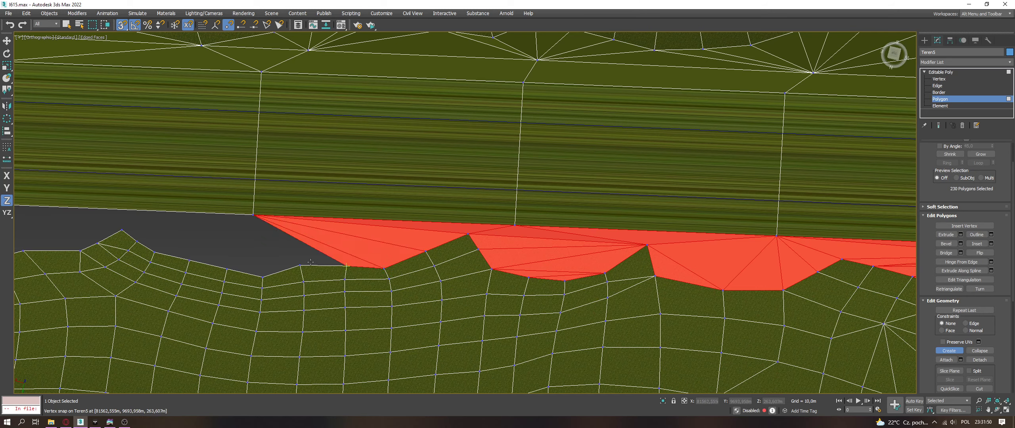
pyautogui.click(262, 276)
pyautogui.click(252, 215)
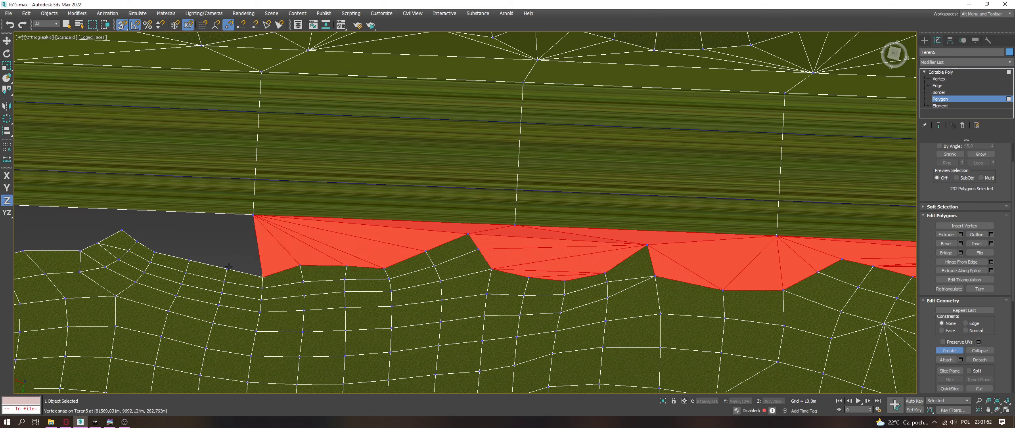
# Step: Continue the fan from the same embankment vertex up the rising terrain edge to the vertex just below the small peak
pyautogui.click(226, 268)
pyautogui.click(262, 276)
pyautogui.click(253, 214)
pyautogui.click(227, 268)
pyautogui.click(189, 259)
pyautogui.click(253, 215)
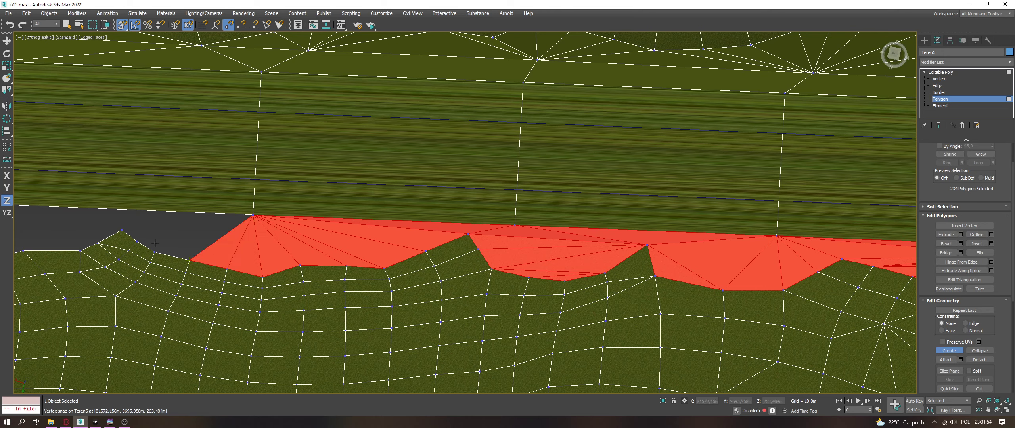
pyautogui.click(253, 215)
pyautogui.click(154, 252)
pyautogui.click(136, 241)
pyautogui.click(253, 215)
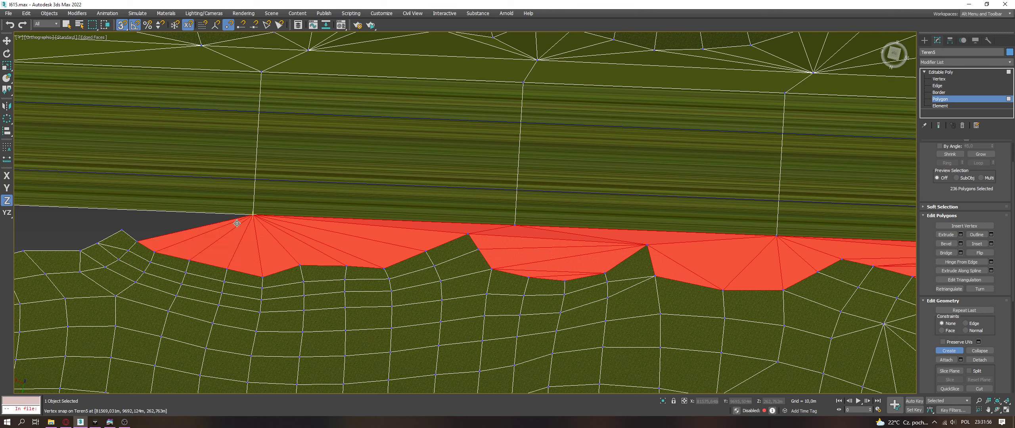
# Step: Span the small peak to the neighbouring embankment vertices and fill the peak's far slope with triangles
pyautogui.click(121, 229)
pyautogui.click(253, 215)
pyautogui.click(253, 215)
pyautogui.click(121, 229)
pyautogui.moveTo(121, 229); pyautogui.dragTo(507, 228, button='middle')
pyautogui.click(398, 205)
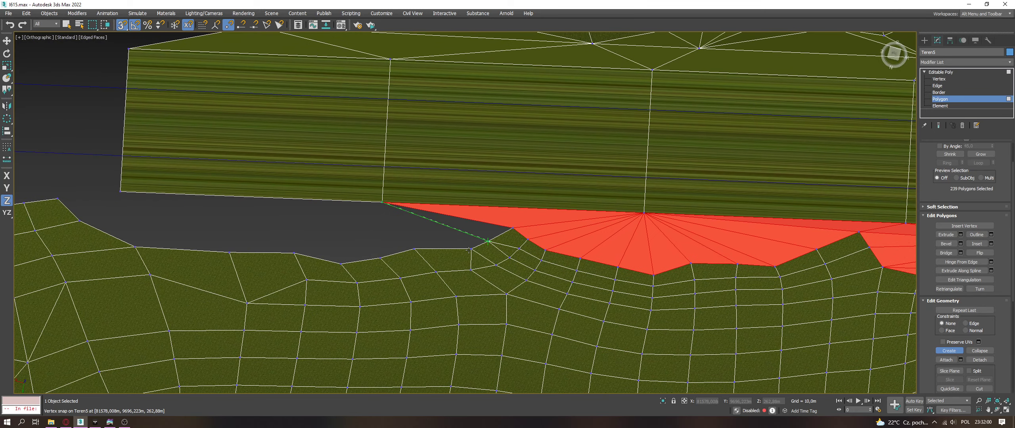
pyautogui.click(470, 249)
pyautogui.click(471, 249)
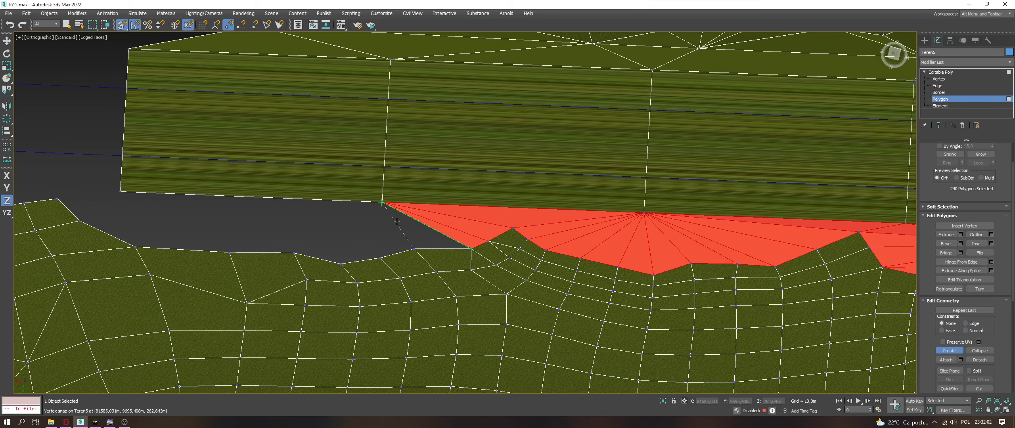
# Step: Fan triangles from the embankment vertex across the wide hollow floor and connect the strip's end corner to the terrain edge
pyautogui.click(414, 249)
pyautogui.click(380, 257)
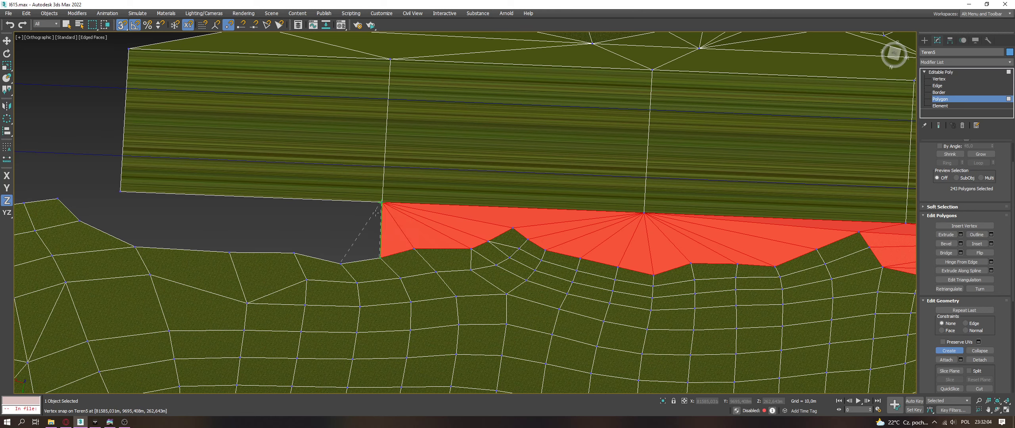
pyautogui.click(341, 263)
pyautogui.click(295, 252)
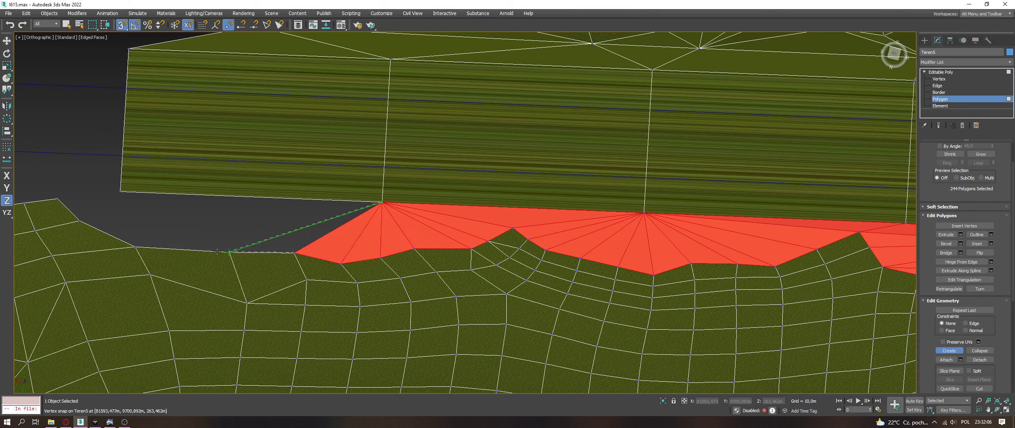
pyautogui.click(229, 252)
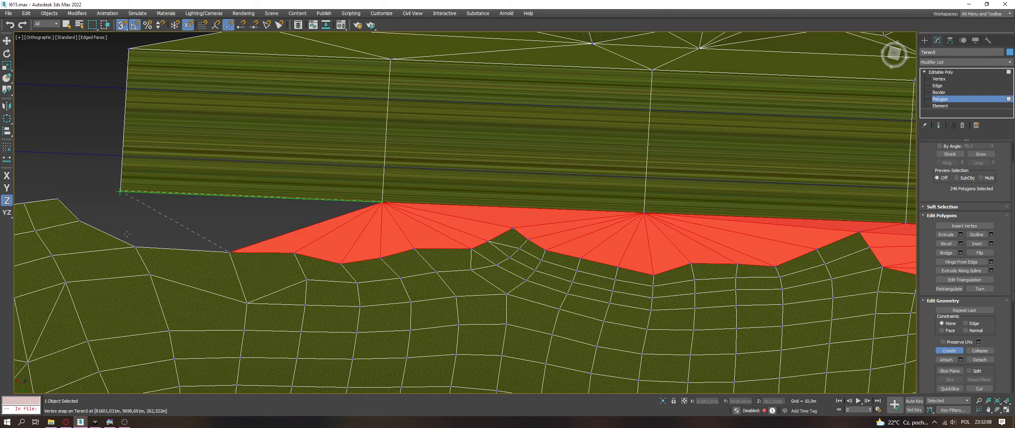
pyautogui.click(315, 215)
# Step: Leave polygon creation and examine the filled seam along the embankment from above and from a low angle
pyautogui.scroll(-3, 324, 220)
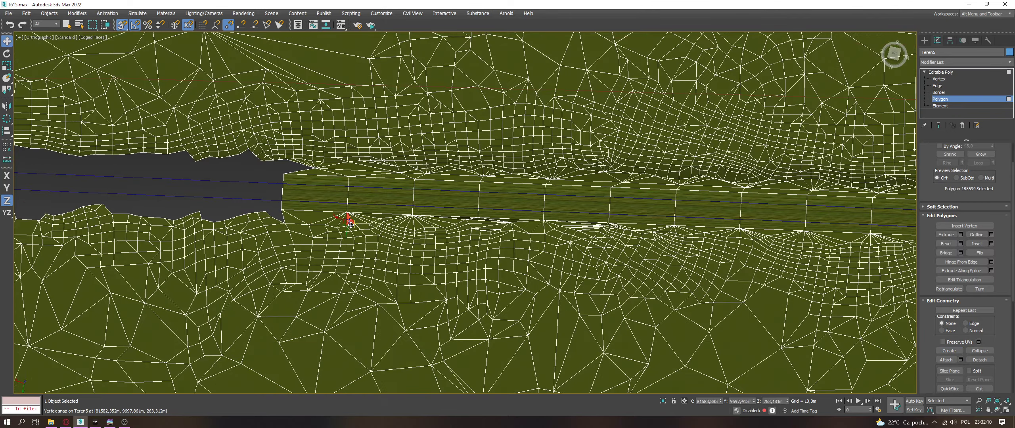
pyautogui.scroll(3, 347, 219)
pyautogui.press('w')
pyautogui.keyDown('alt'); pyautogui.moveTo(372, 219); pyautogui.dragTo(640, 216, button='middle'); pyautogui.keyUp('alt')
pyautogui.click(513, 170)
pyautogui.scroll(-3, 643, 236)
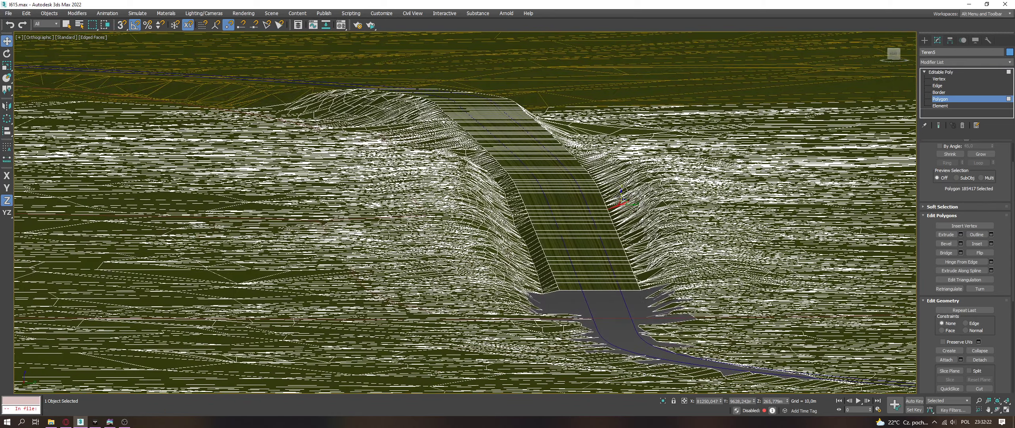